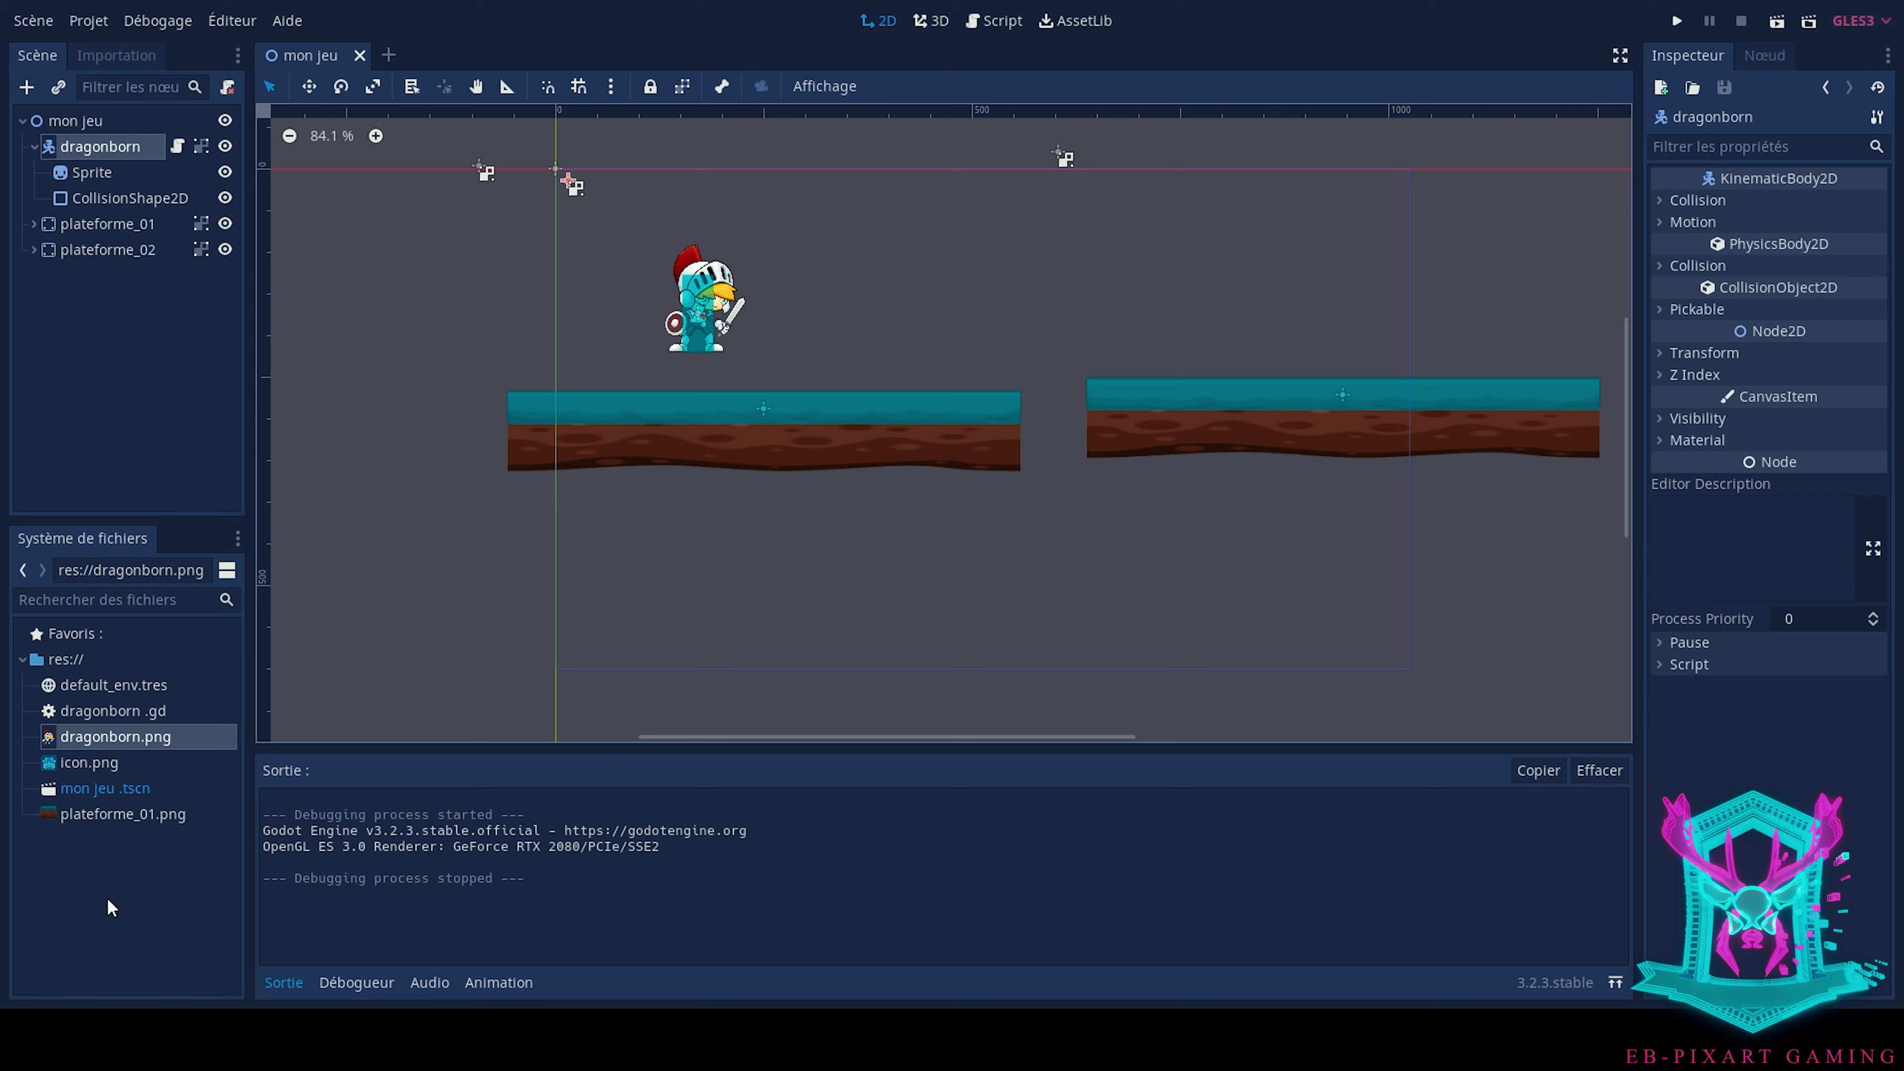
# Create a new folder named 'Dragonborn' at the project root res://
pyautogui.rightClick(107, 855)
pyautogui.click(185, 866)
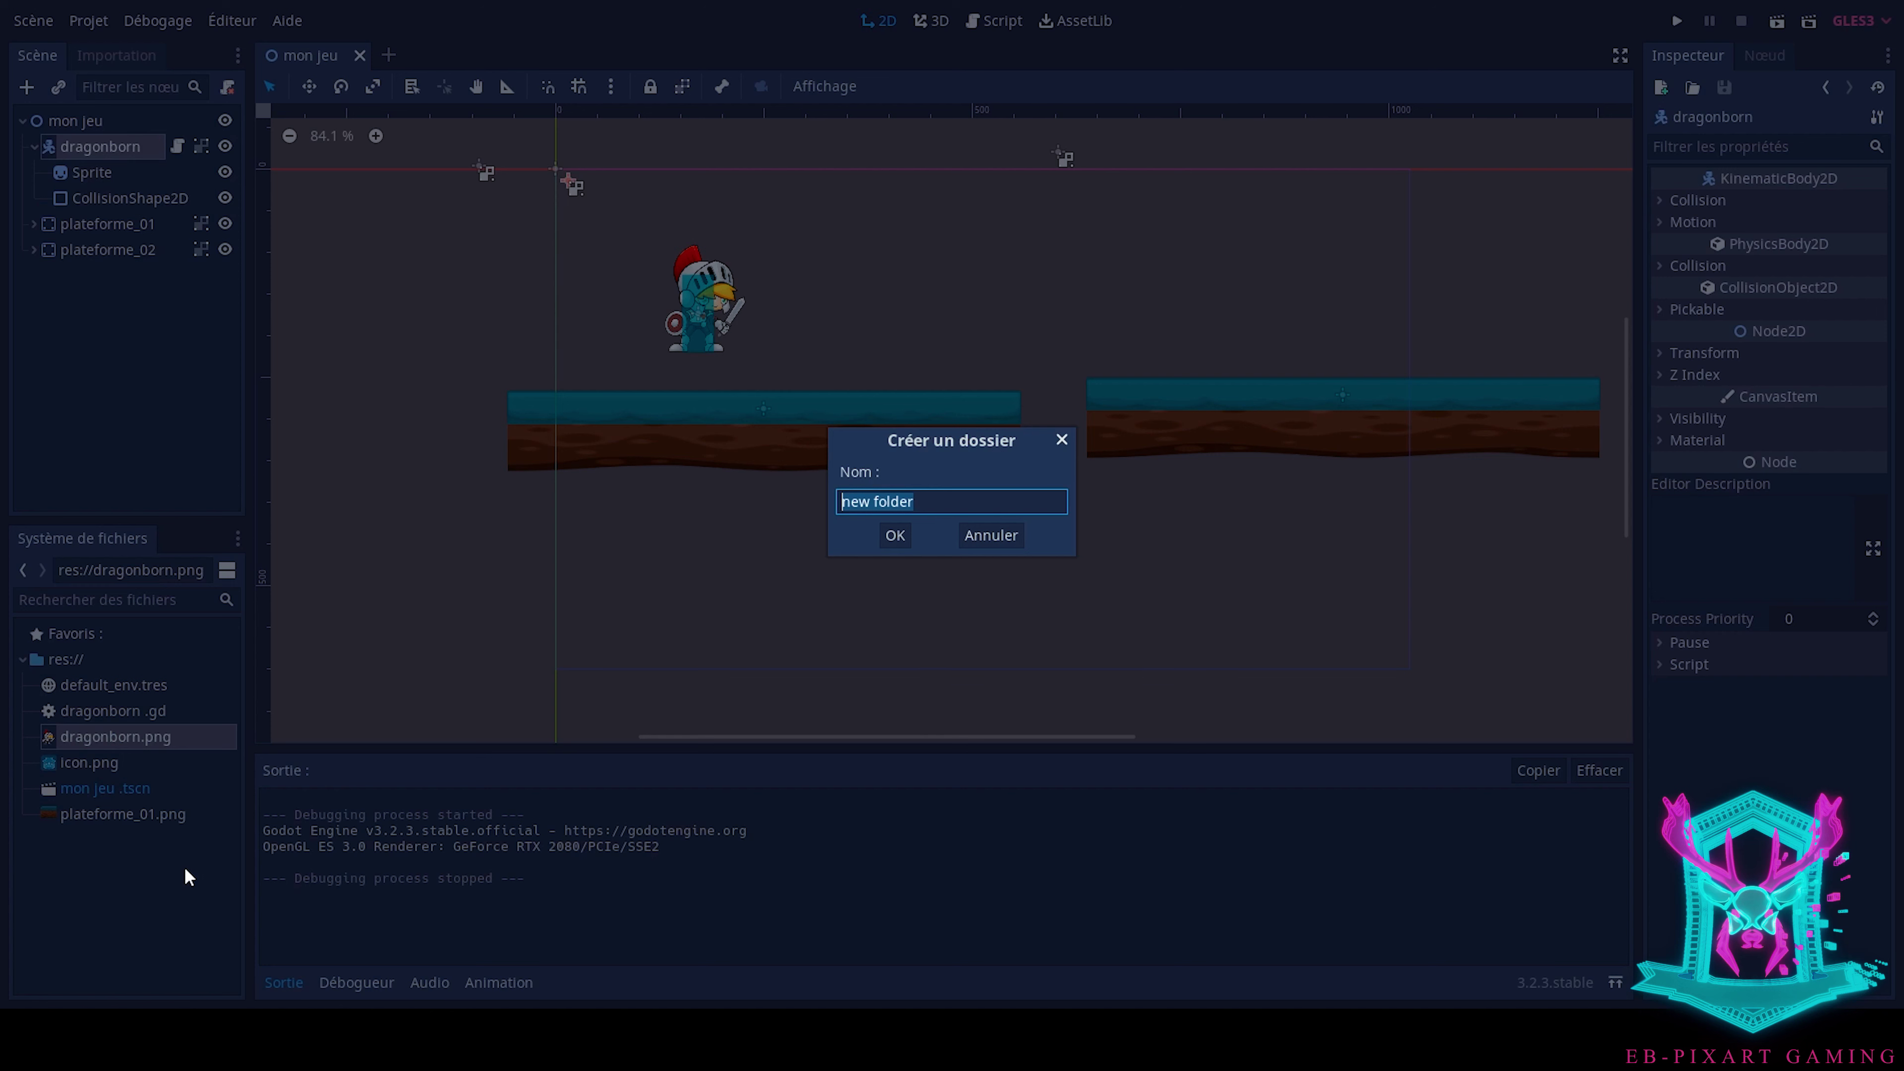
pyautogui.write('Dragon')
pyautogui.write('born')
pyautogui.click(895, 535)
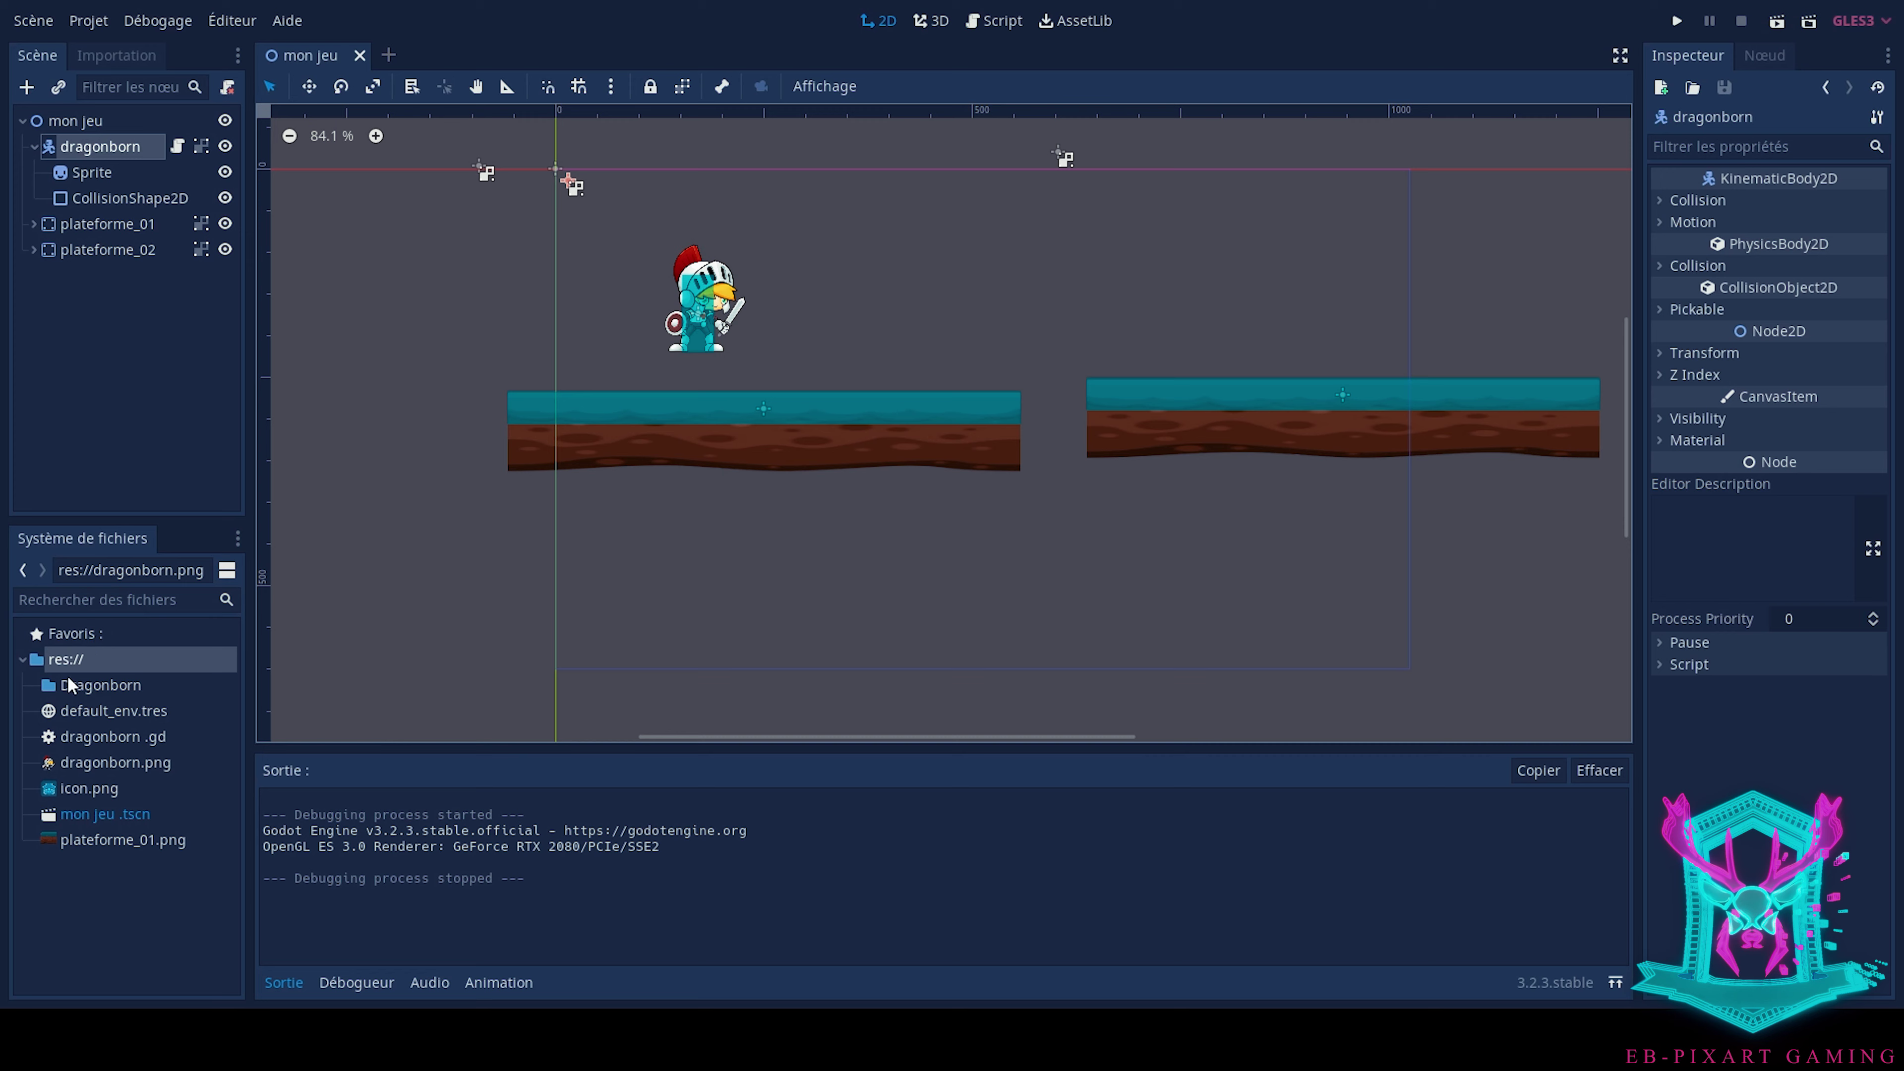
# Add a 'respiration' subfolder inside Dragonborn
pyautogui.click(89, 689)
pyautogui.rightClick(89, 689)
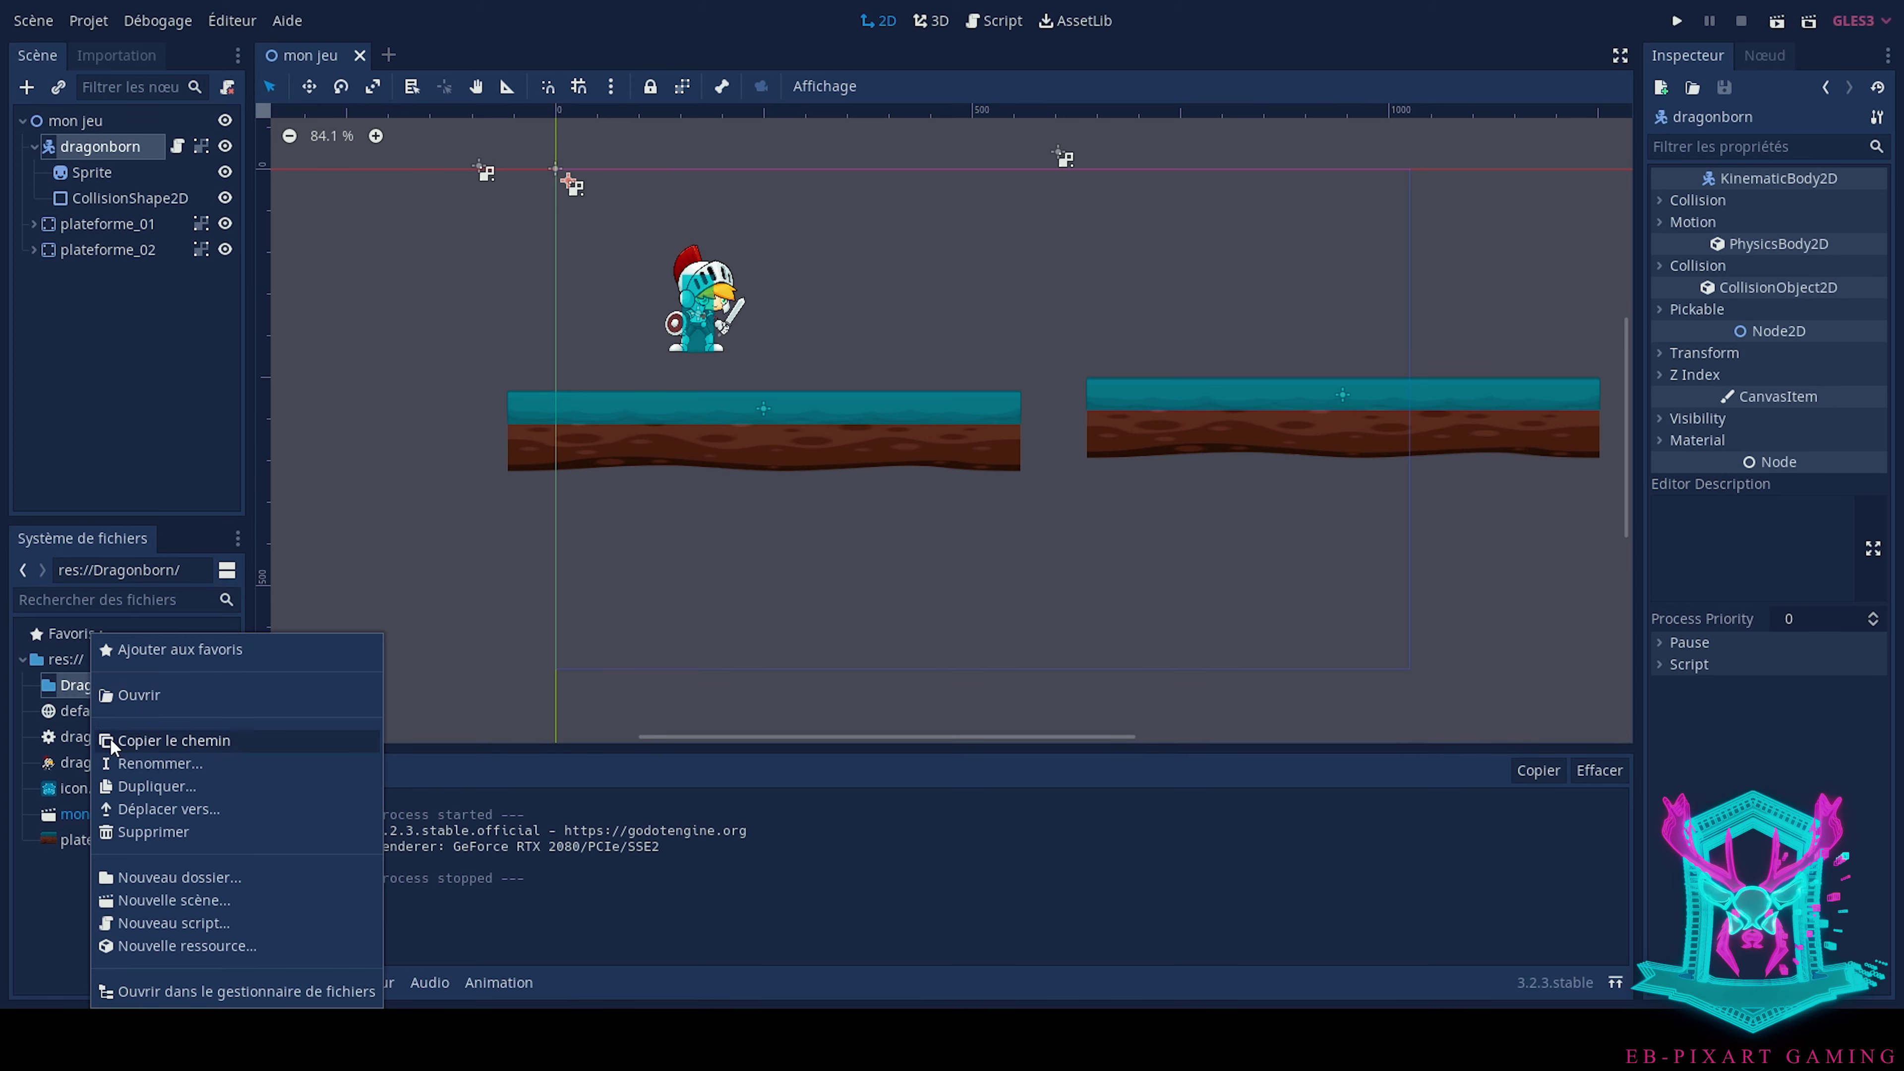
pyautogui.click(184, 876)
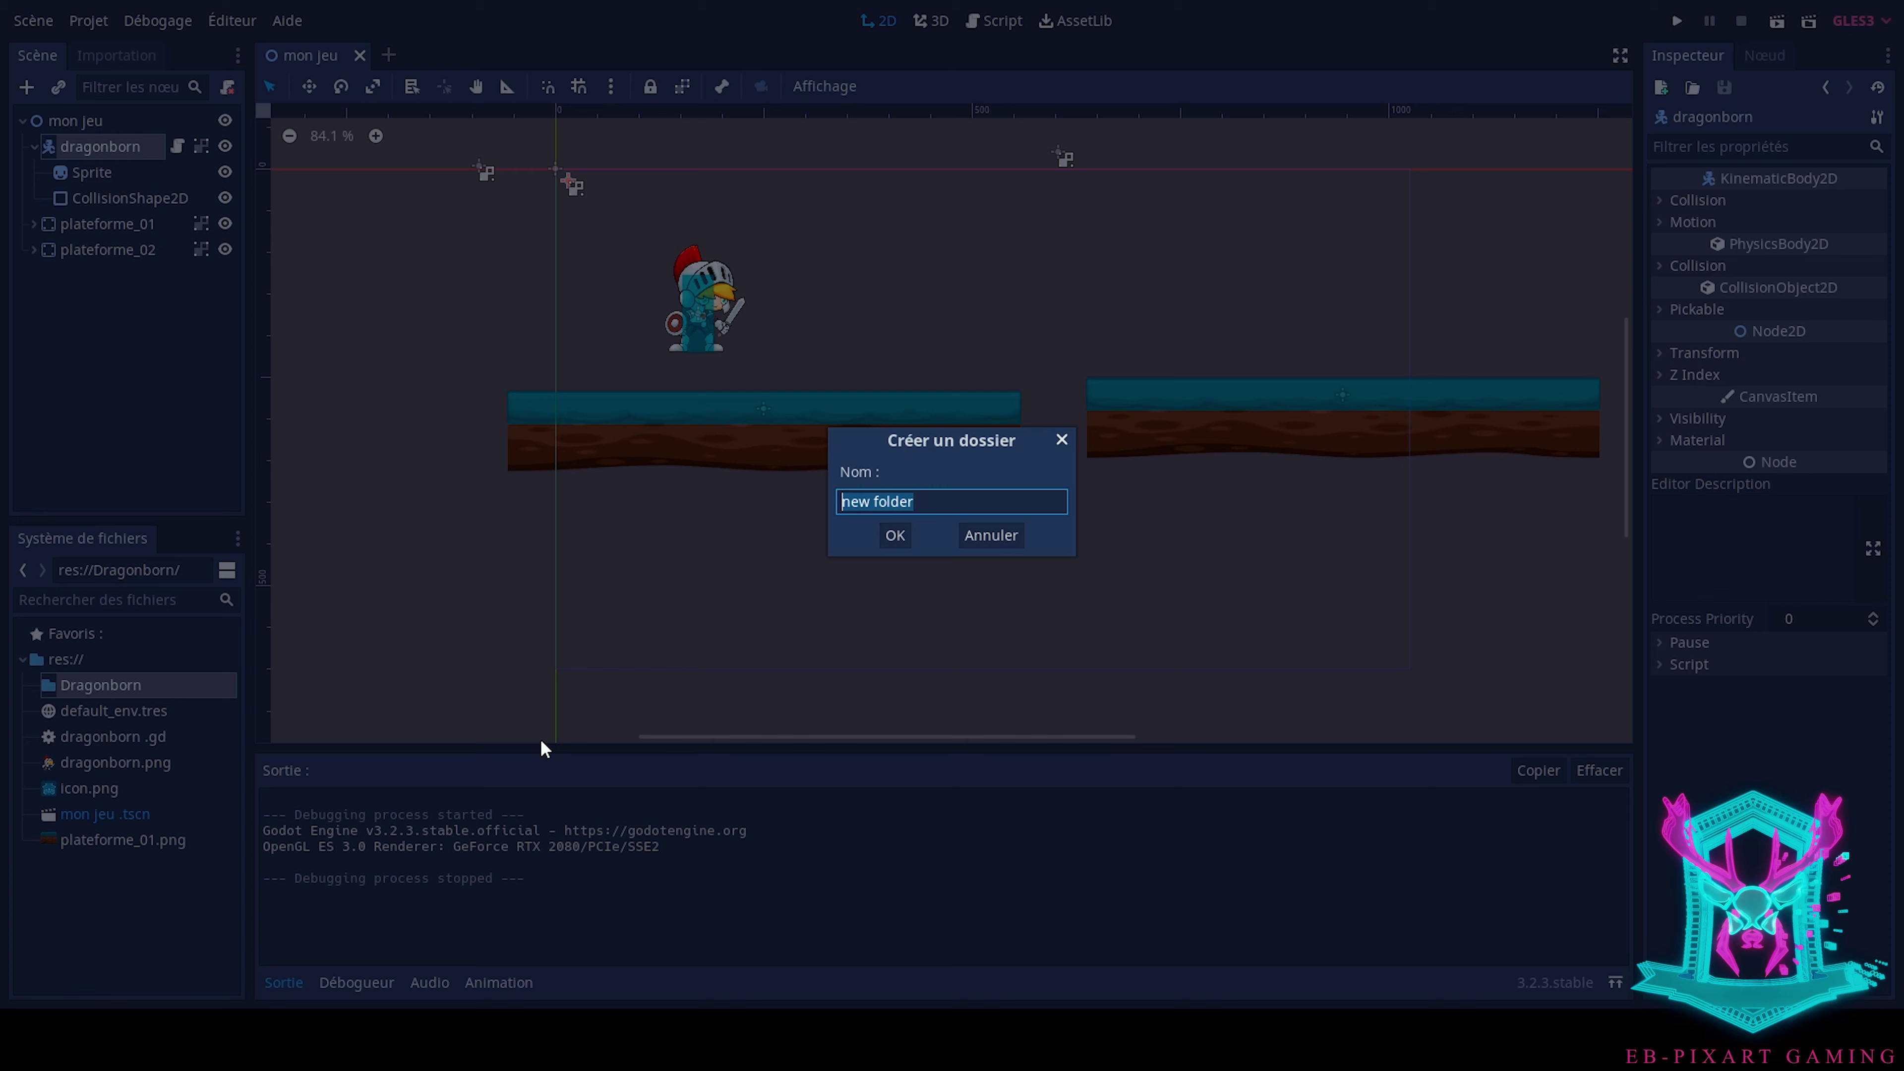
pyautogui.write('res')
pyautogui.write('piration')
pyautogui.click(895, 535)
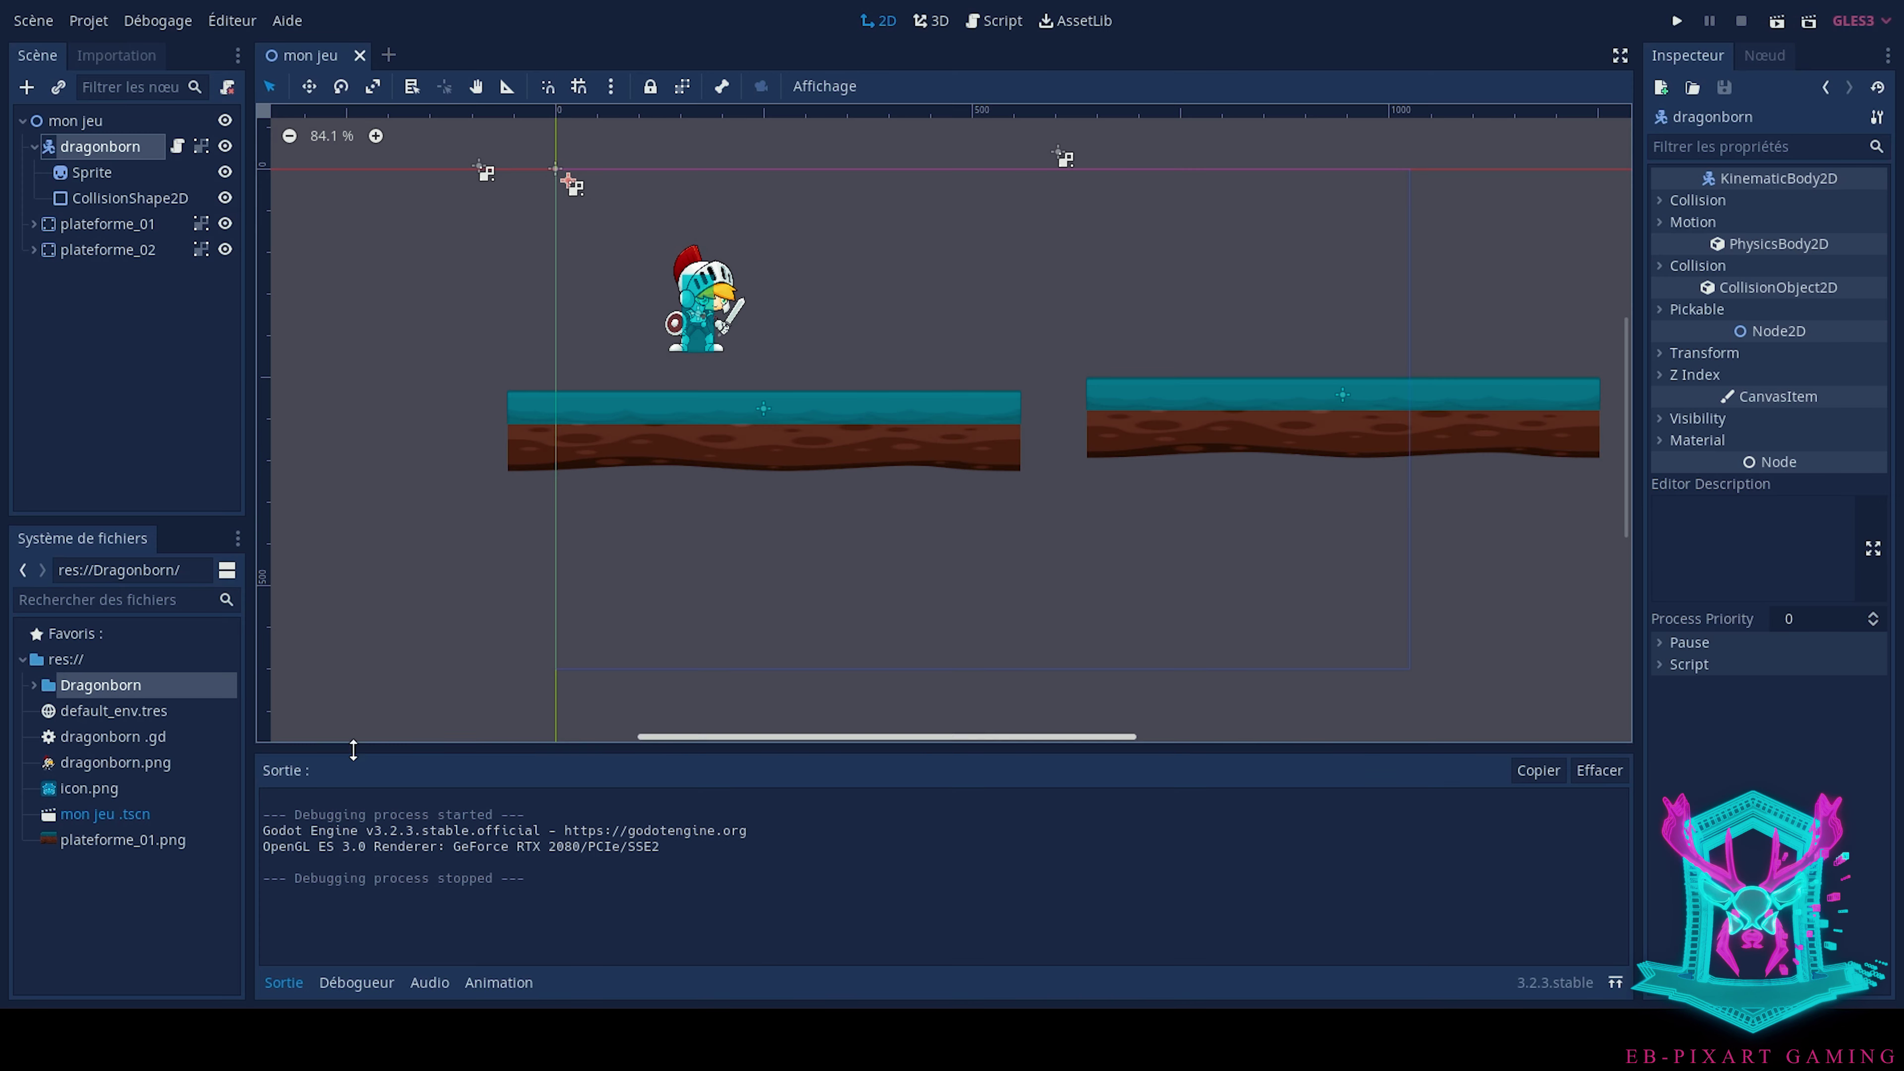
# Add 'courir' and 'sauter' subfolders inside Dragonborn
pyautogui.click(35, 686)
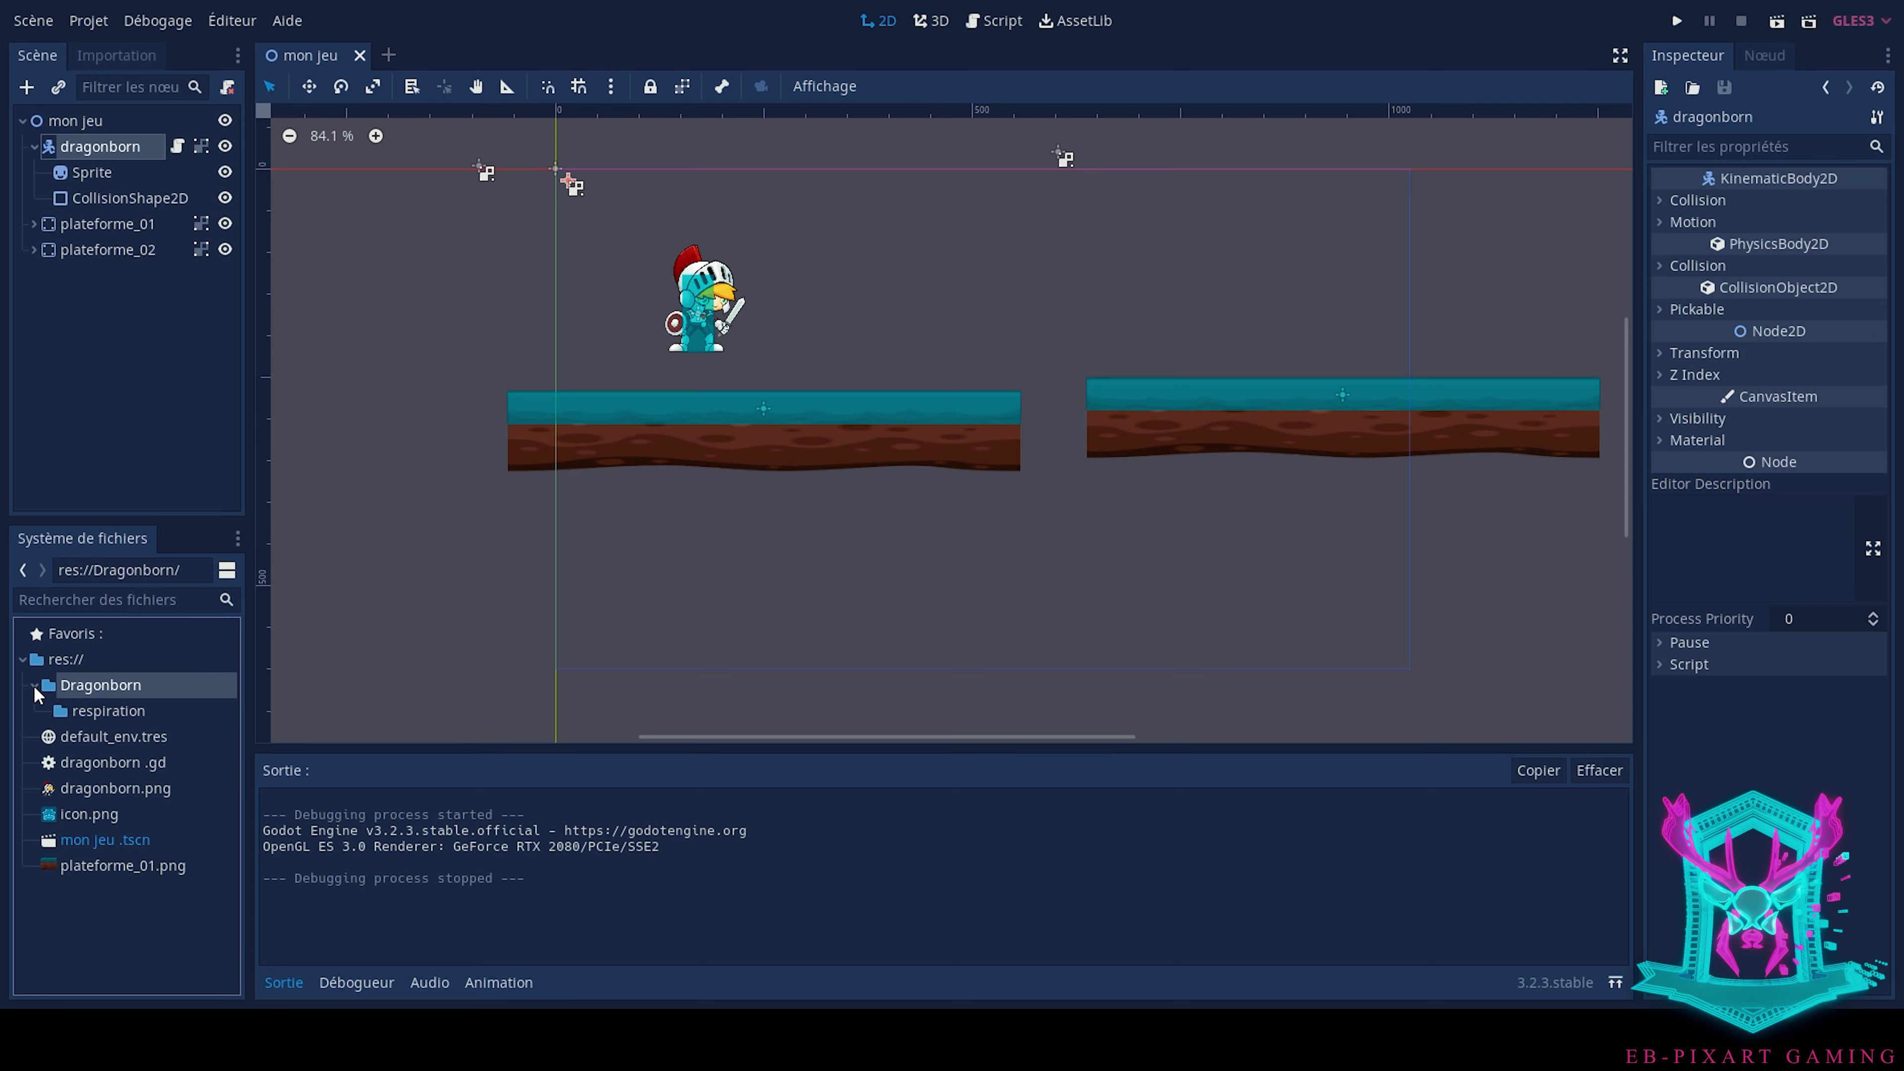
pyautogui.rightClick(92, 688)
pyautogui.click(201, 882)
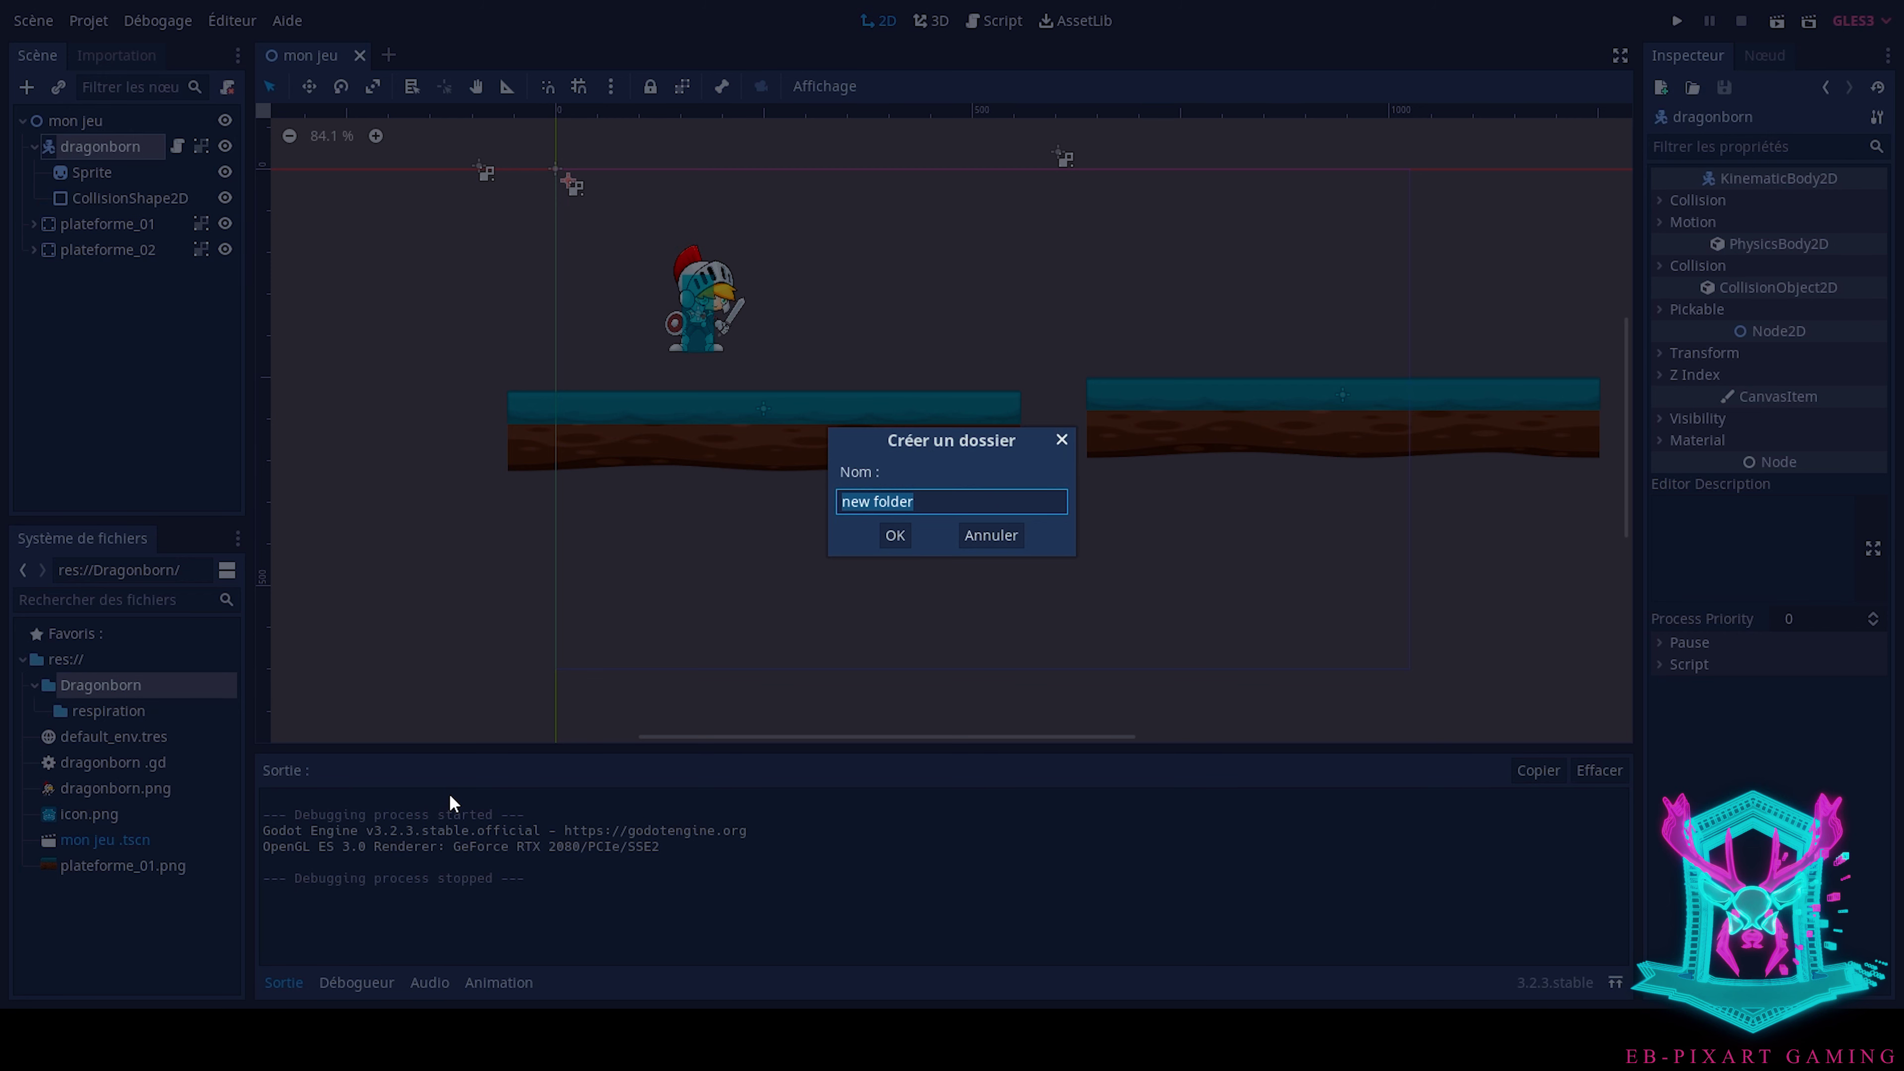
pyautogui.write('courir')
pyautogui.click(895, 534)
pyautogui.rightClick(98, 685)
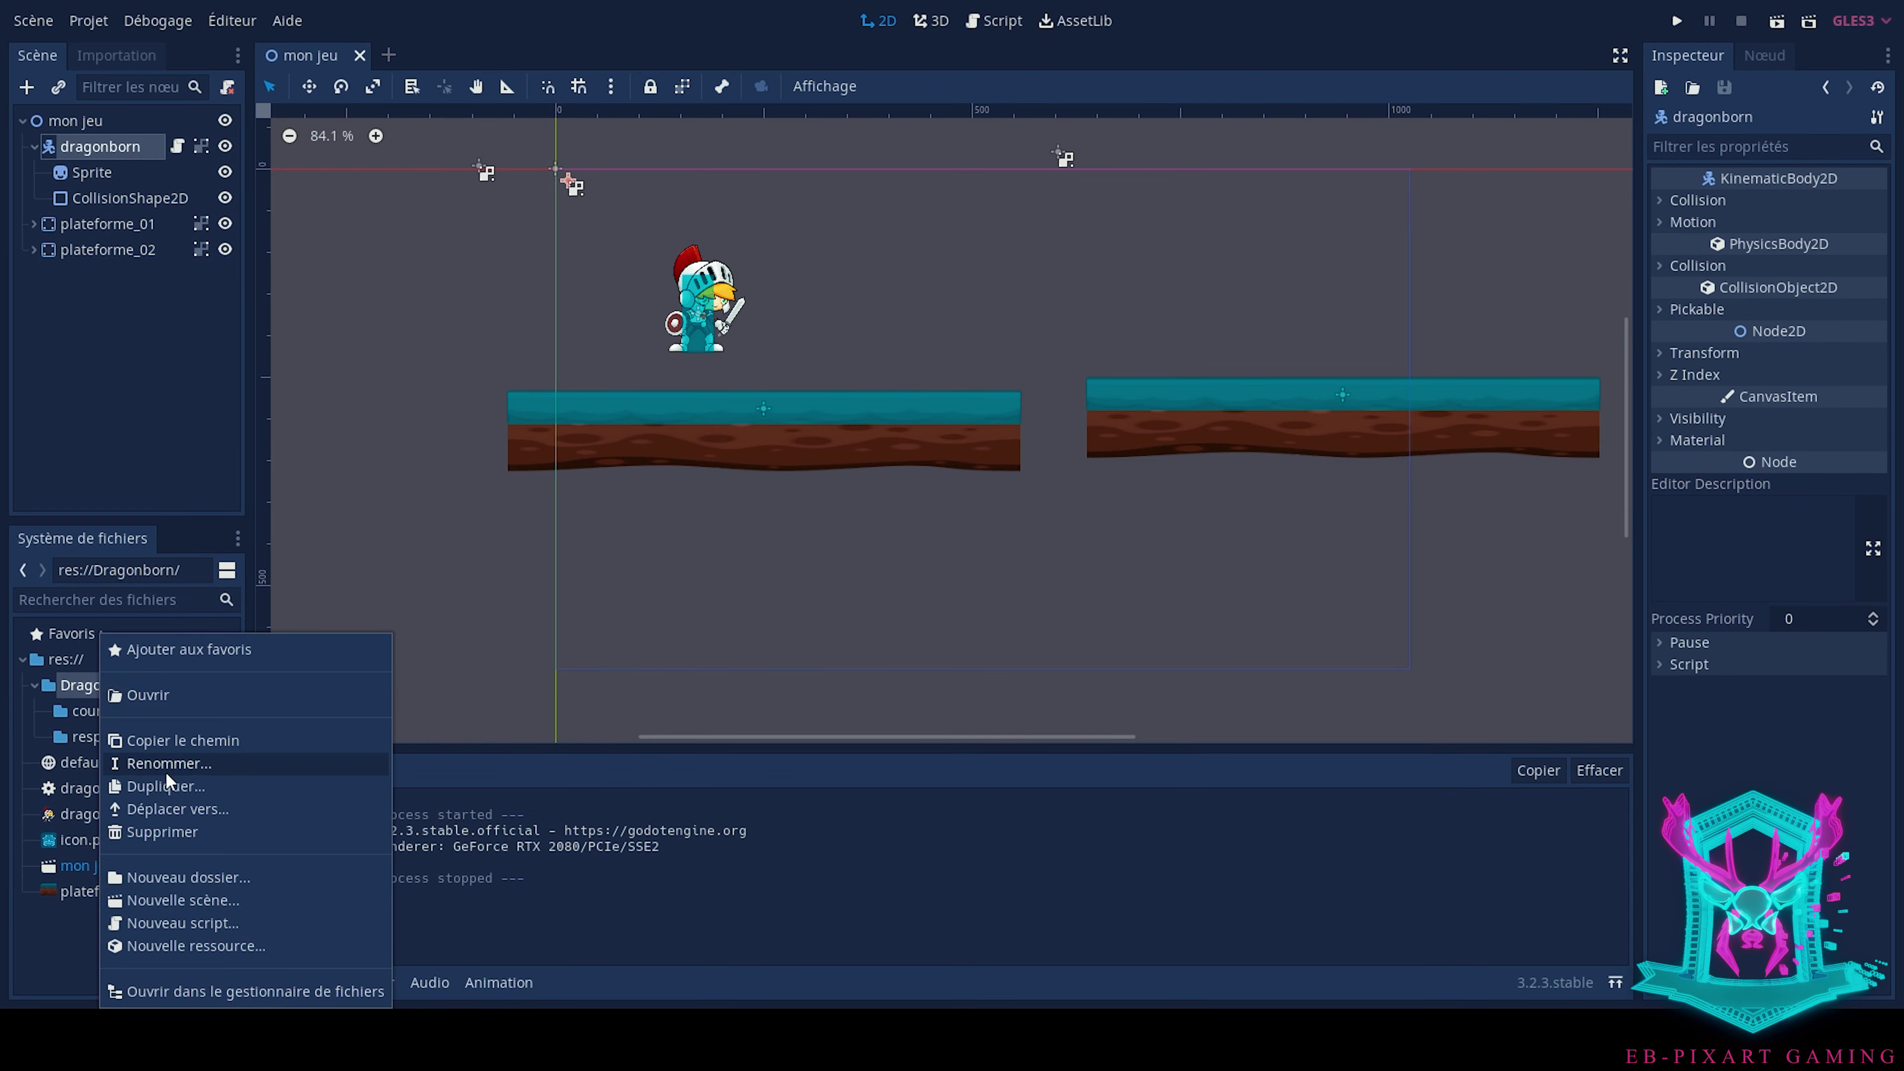
pyautogui.click(201, 878)
pyautogui.write('sau')
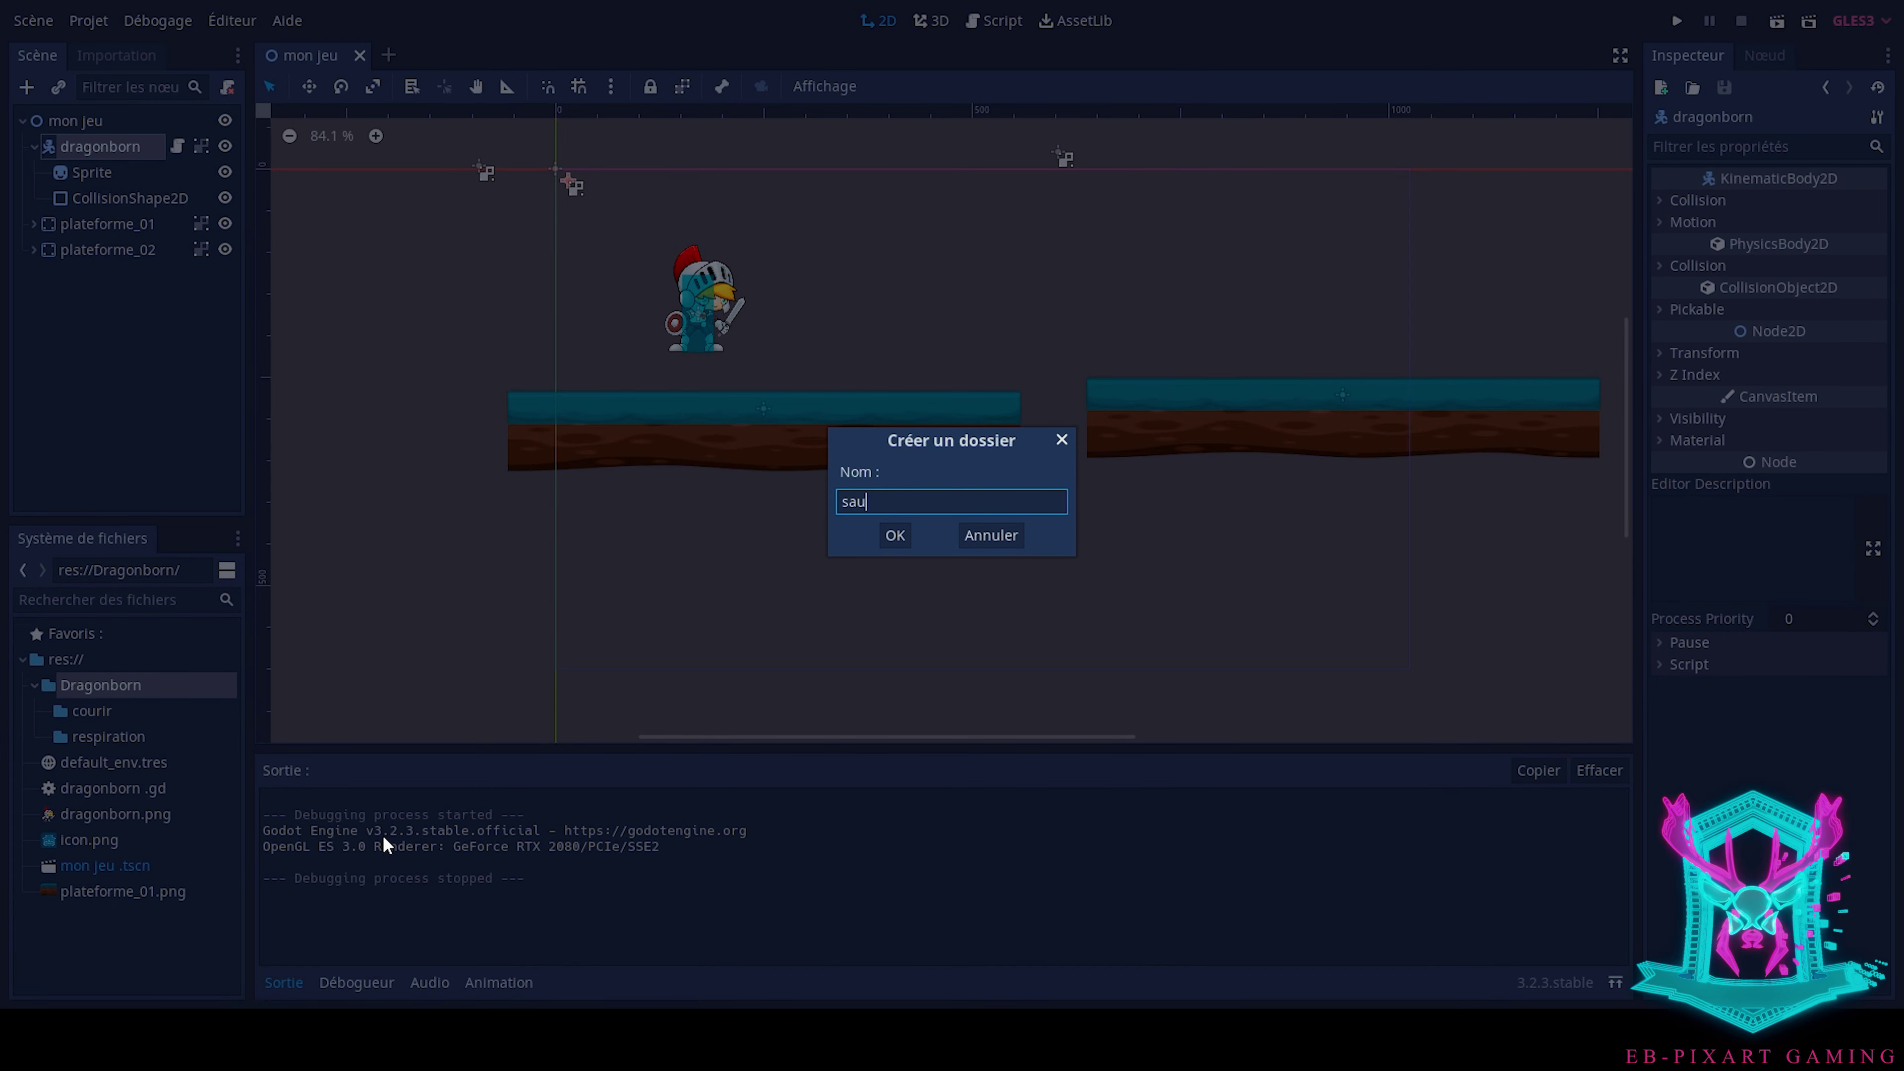
pyautogui.write('ter')
pyautogui.click(894, 535)
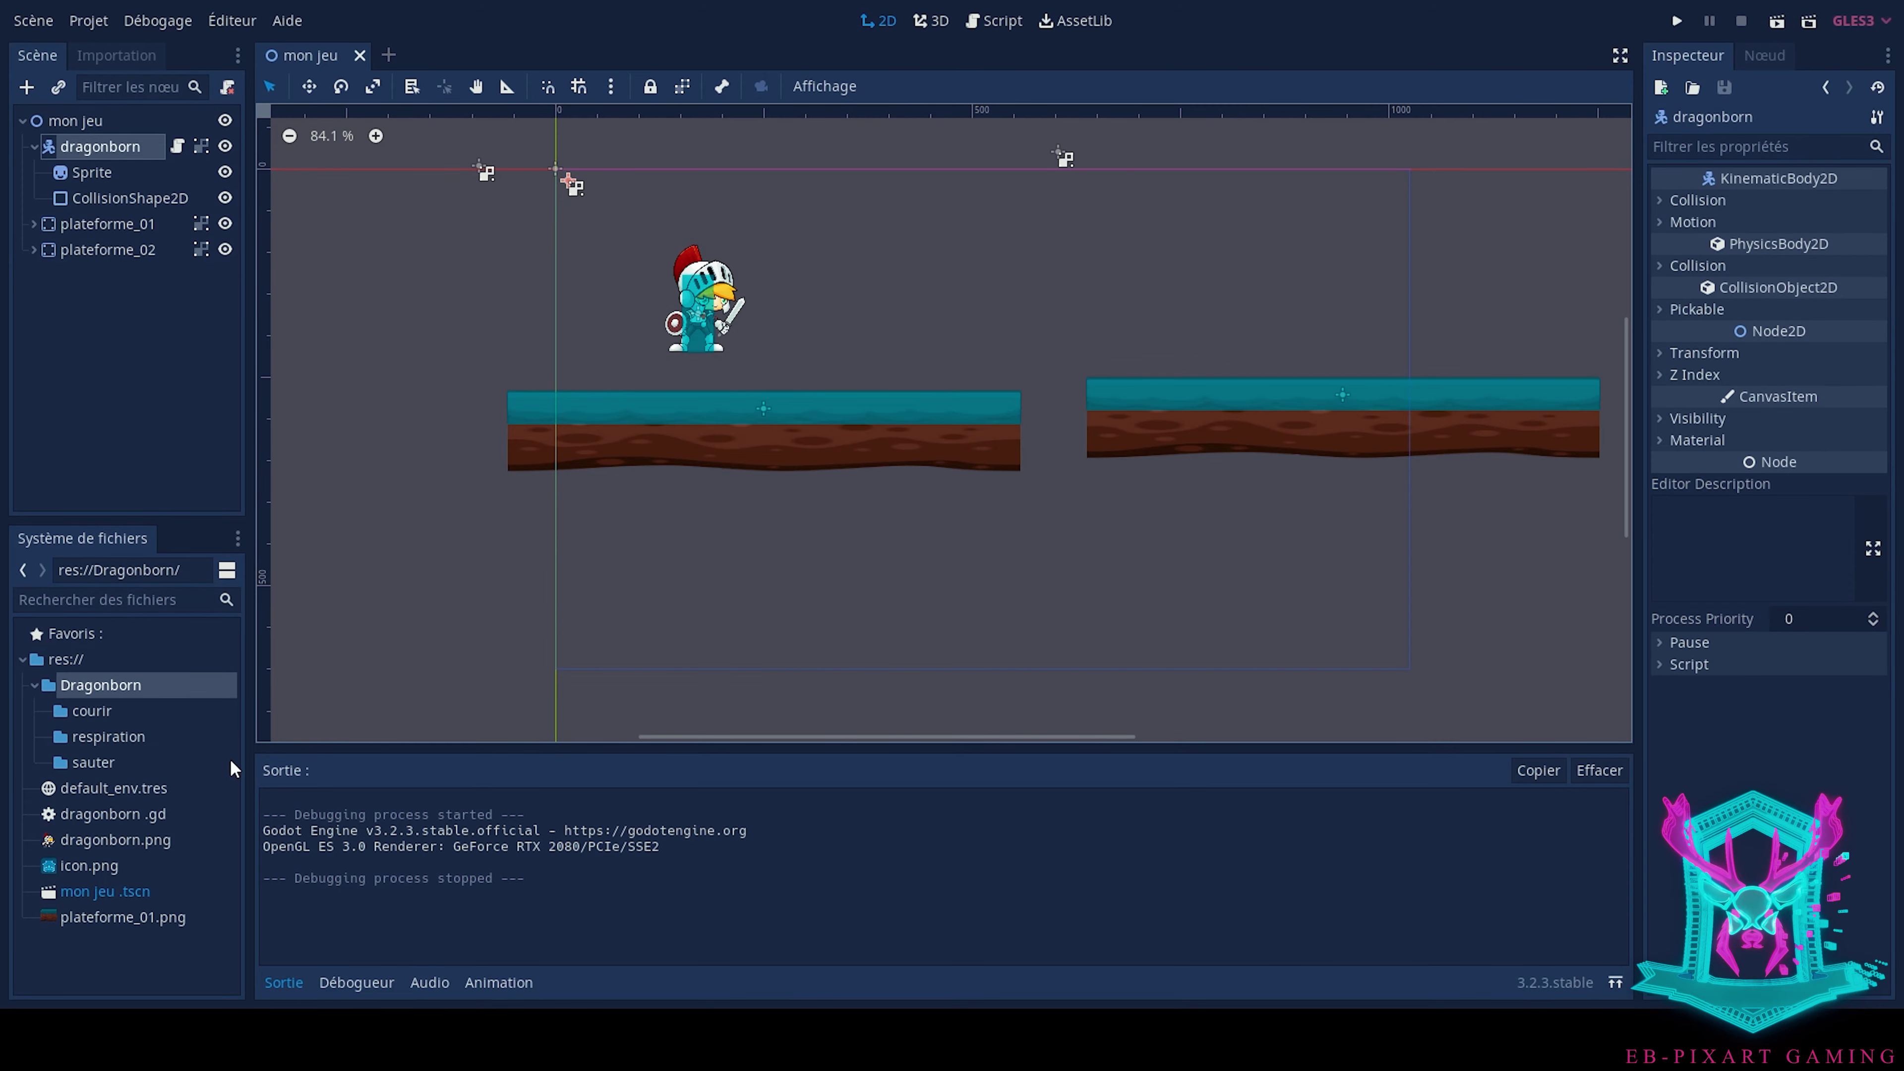
pyautogui.click(105, 713)
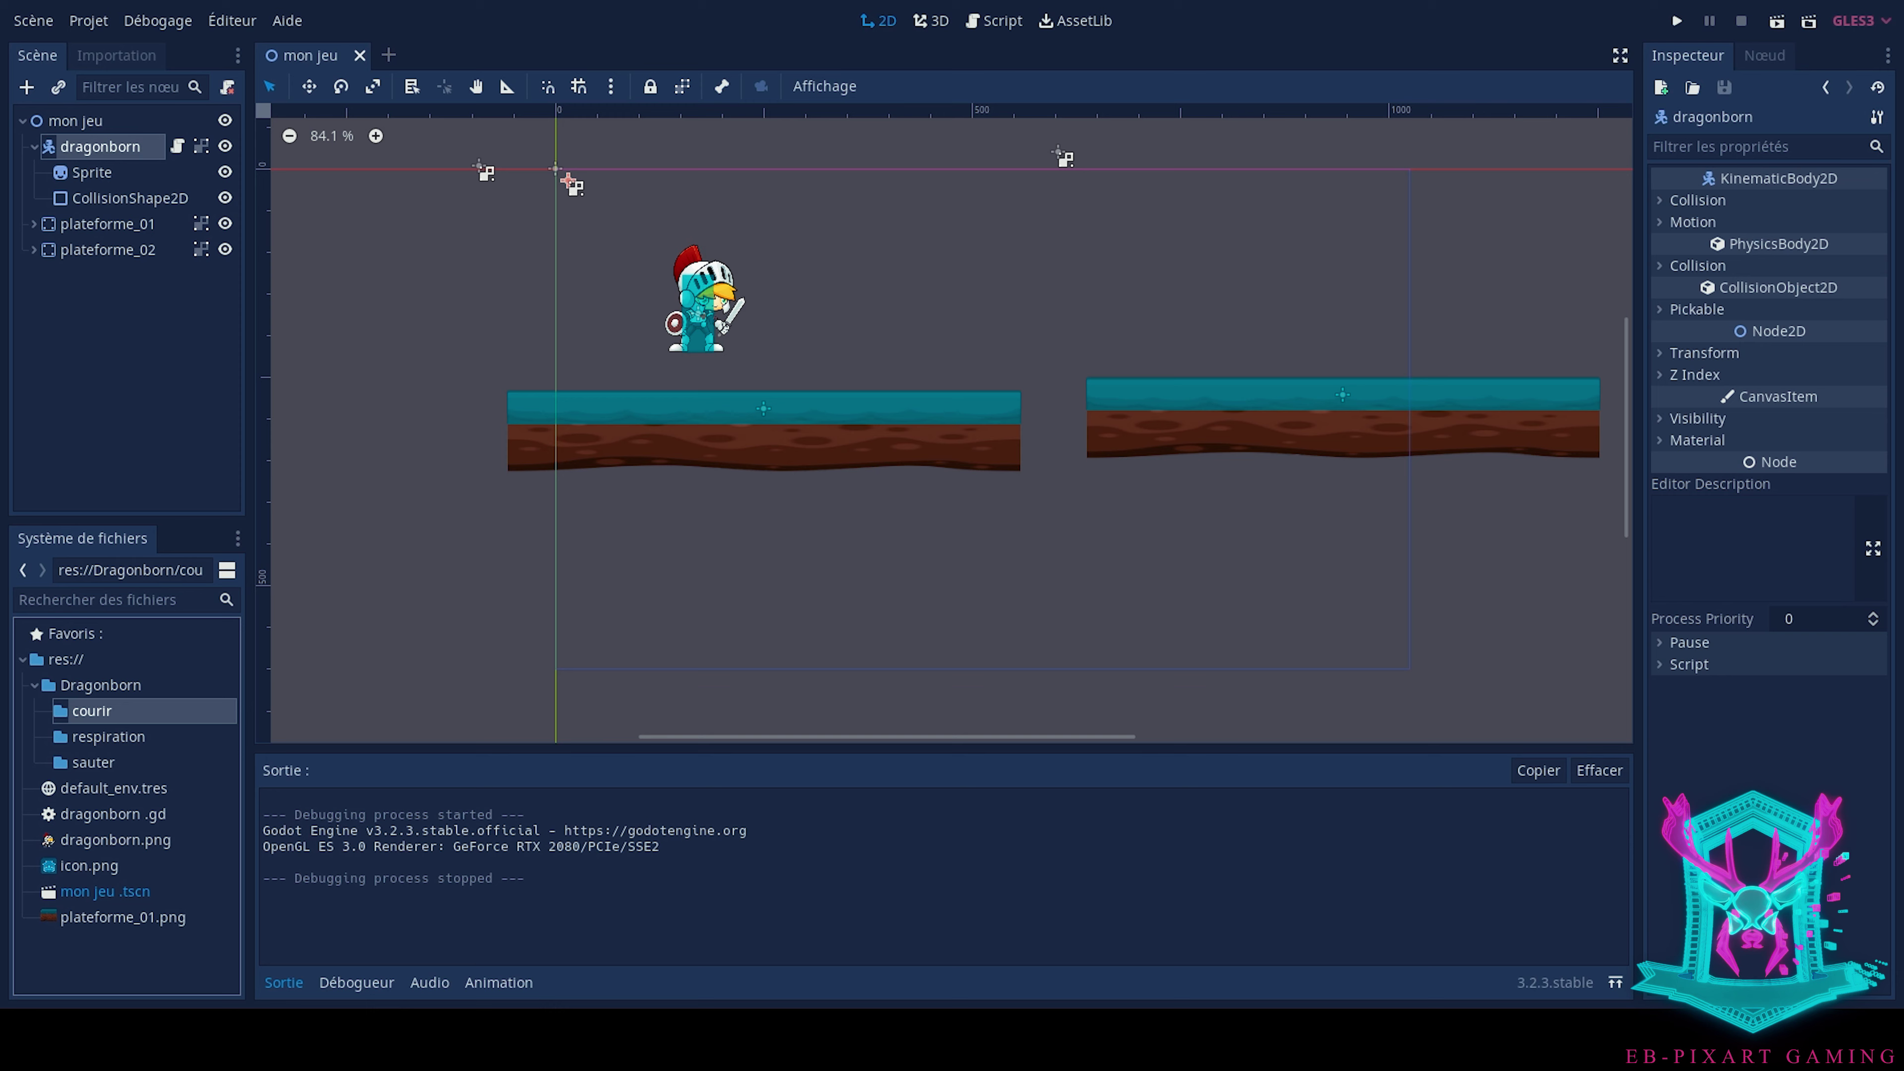
# Move all the Idle PNG frames into the respiration folder
pyautogui.click(98, 734)
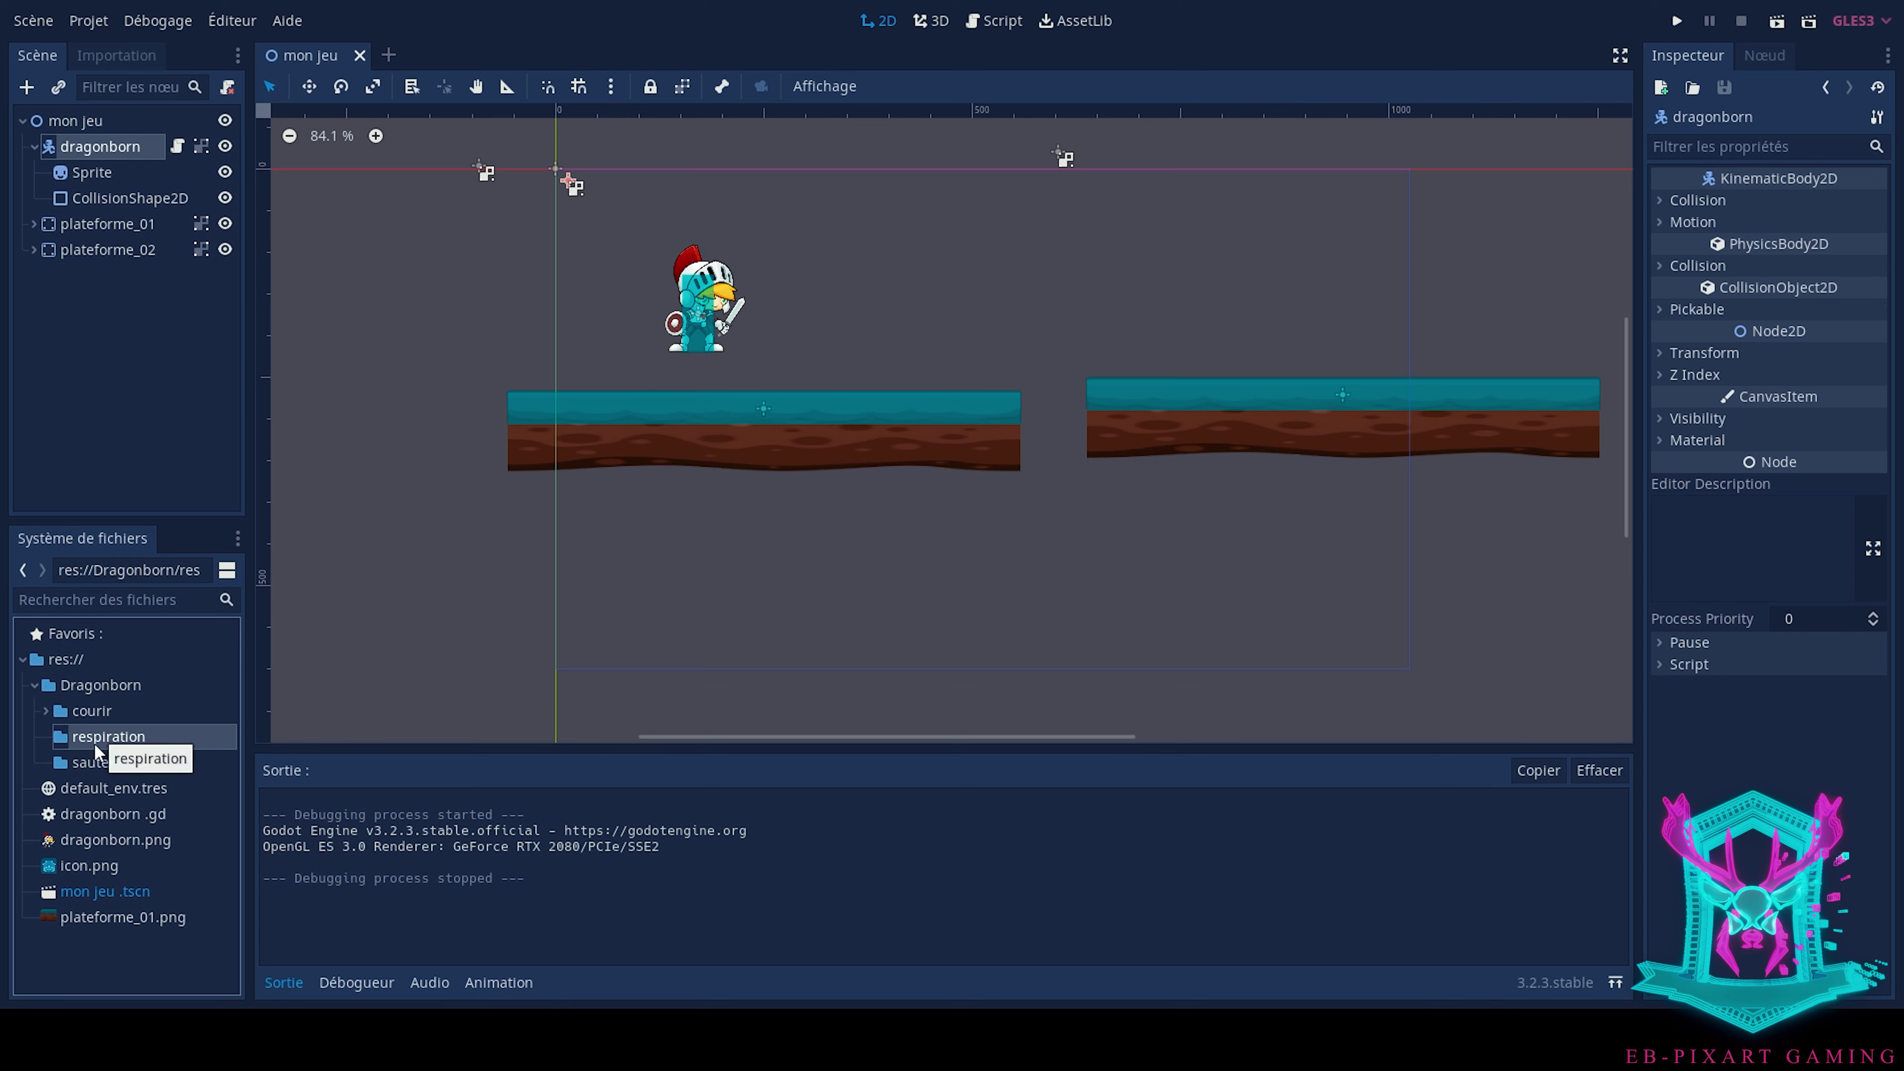
pyautogui.click(48, 708)
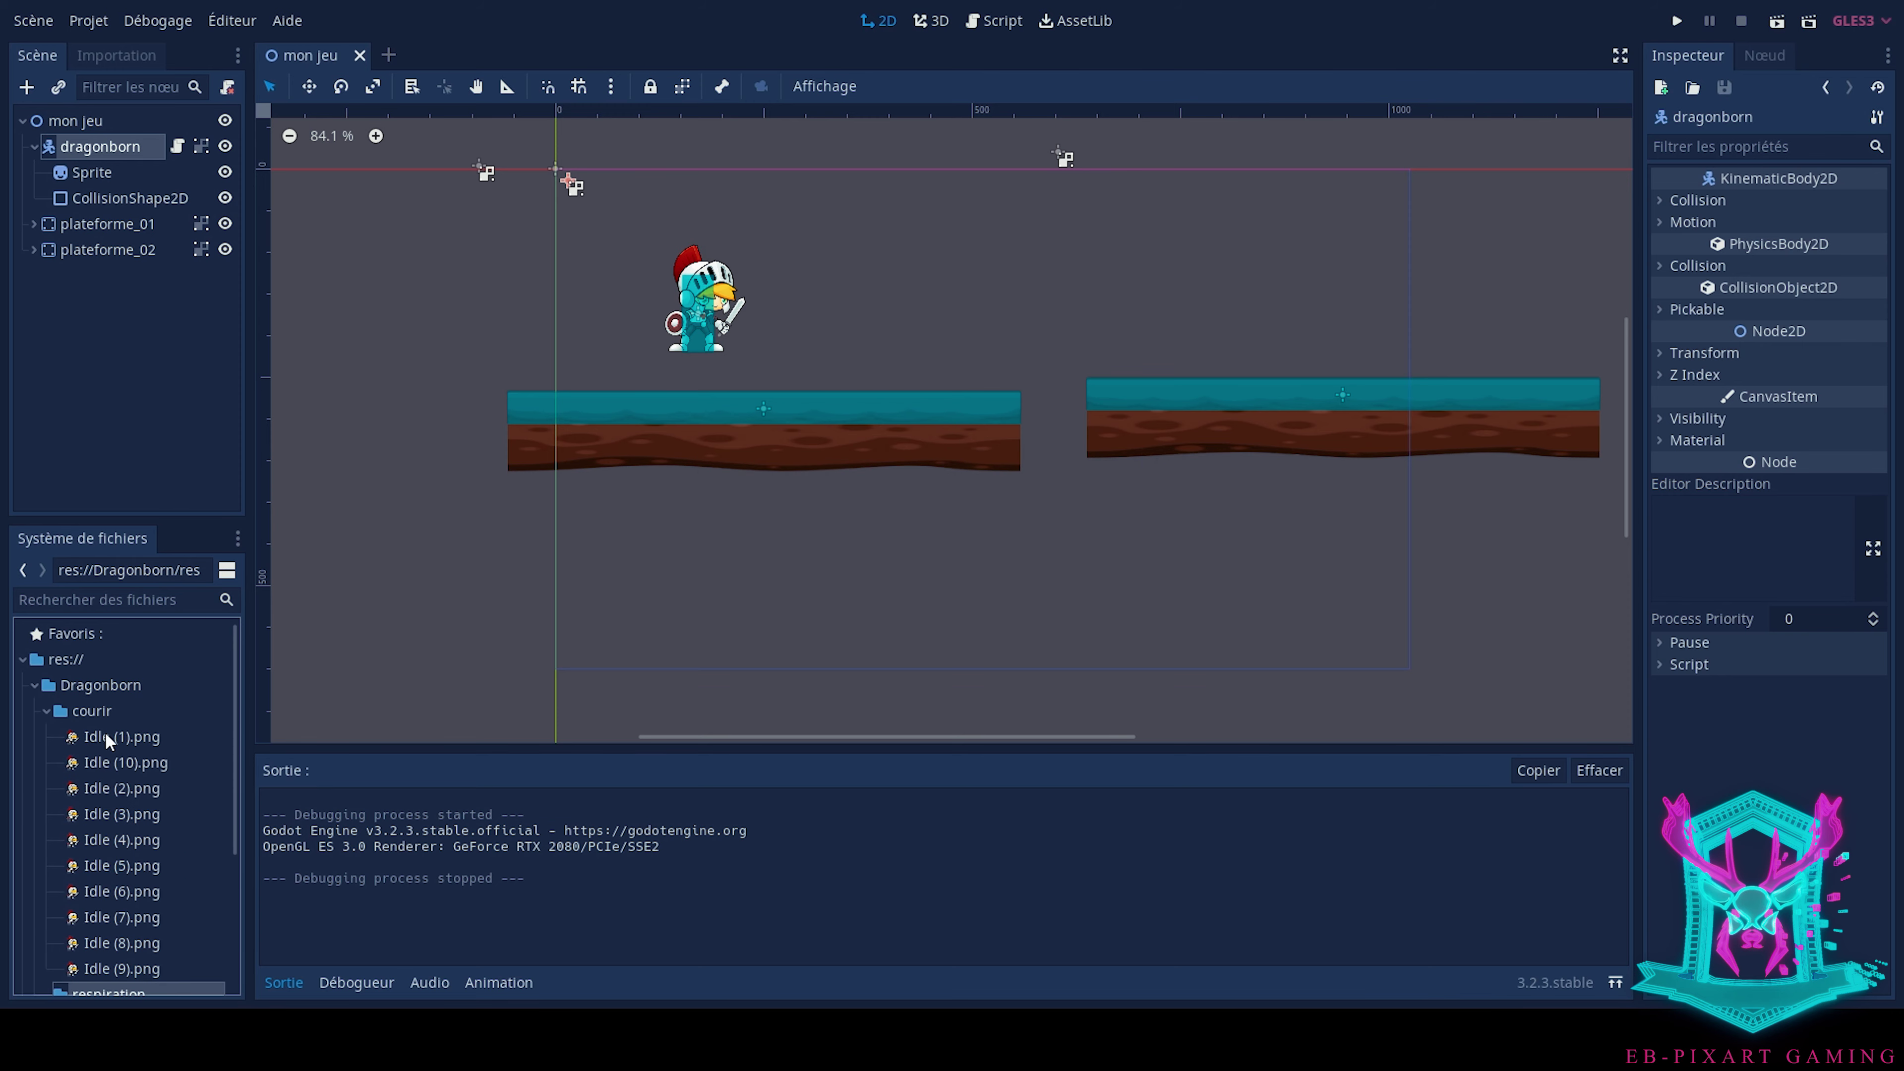
pyautogui.scroll(-2, 128, 694)
pyautogui.click(138, 644)
pyautogui.keyDown('ctrl'); pyautogui.click(125, 877); pyautogui.keyUp('ctrl')
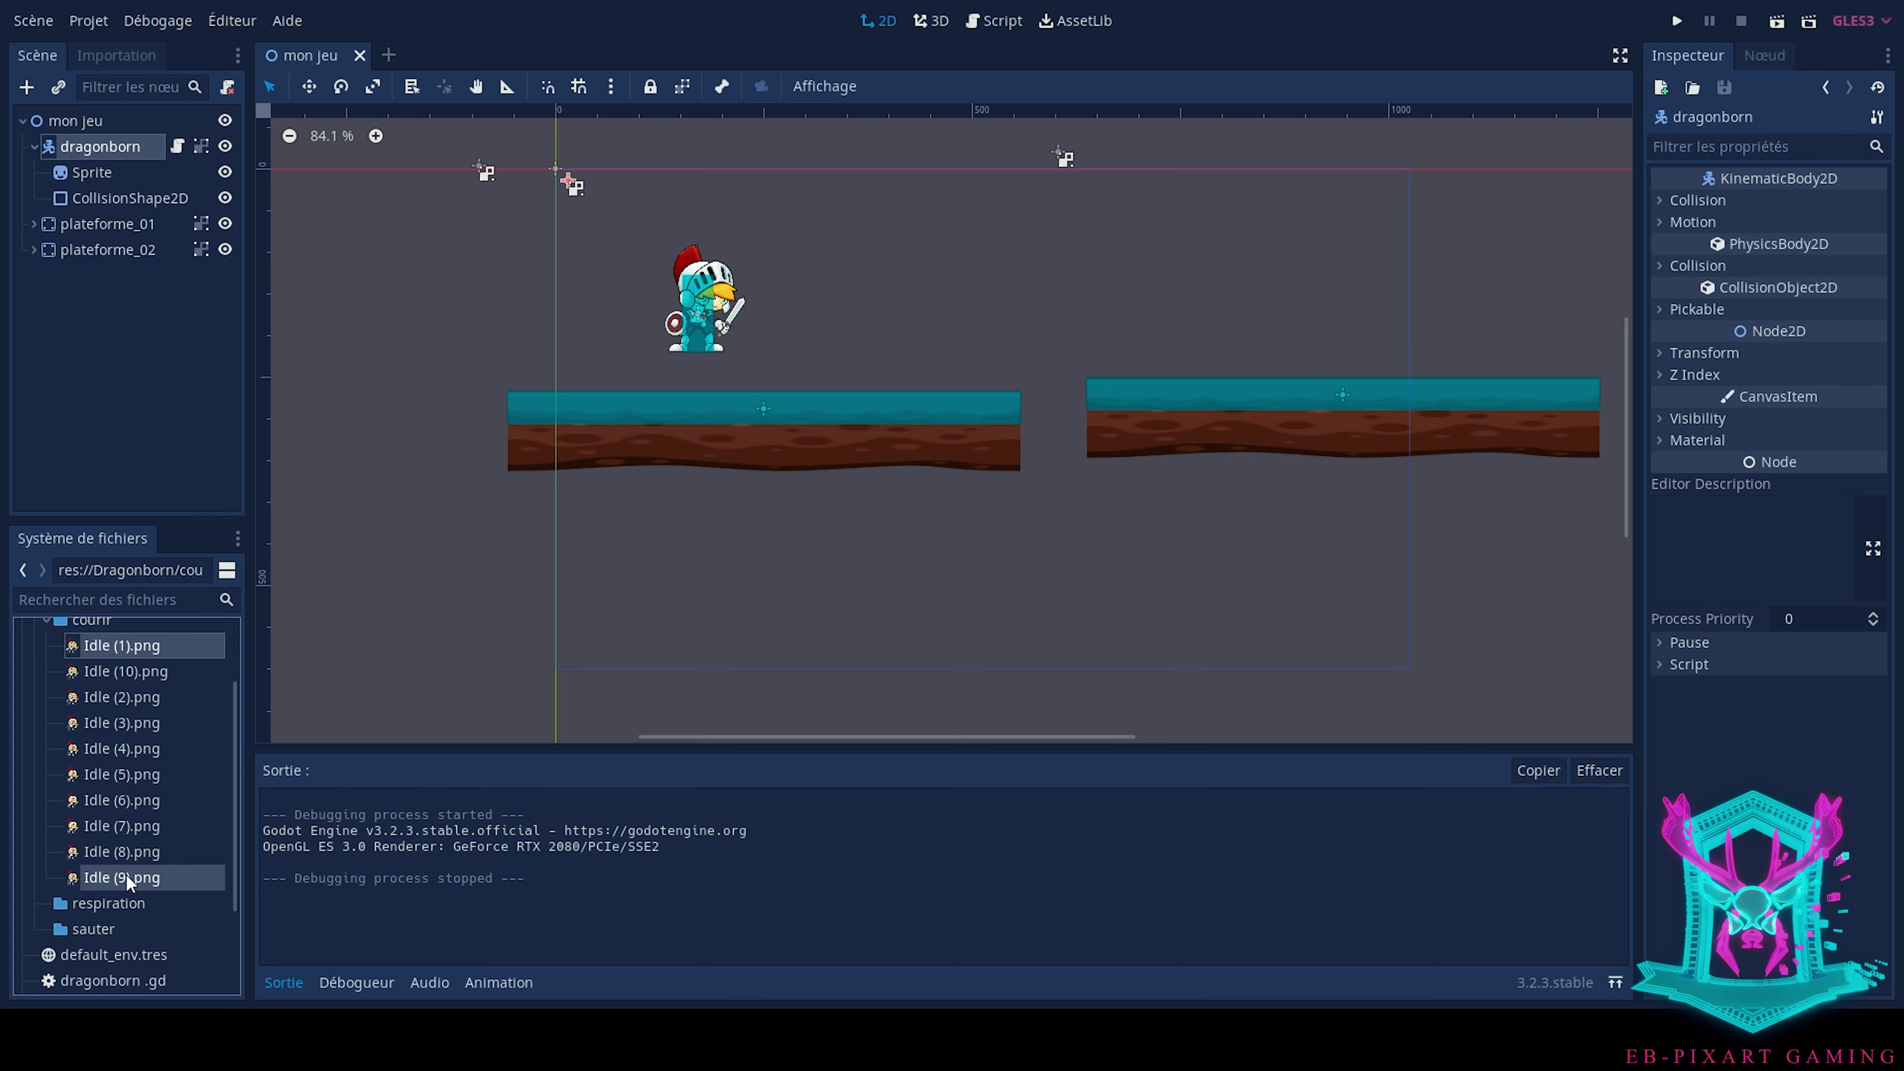
pyautogui.keyDown('shift'); pyautogui.click(117, 854); pyautogui.keyUp('shift')
pyautogui.moveTo(124, 824); pyautogui.dragTo(117, 904)
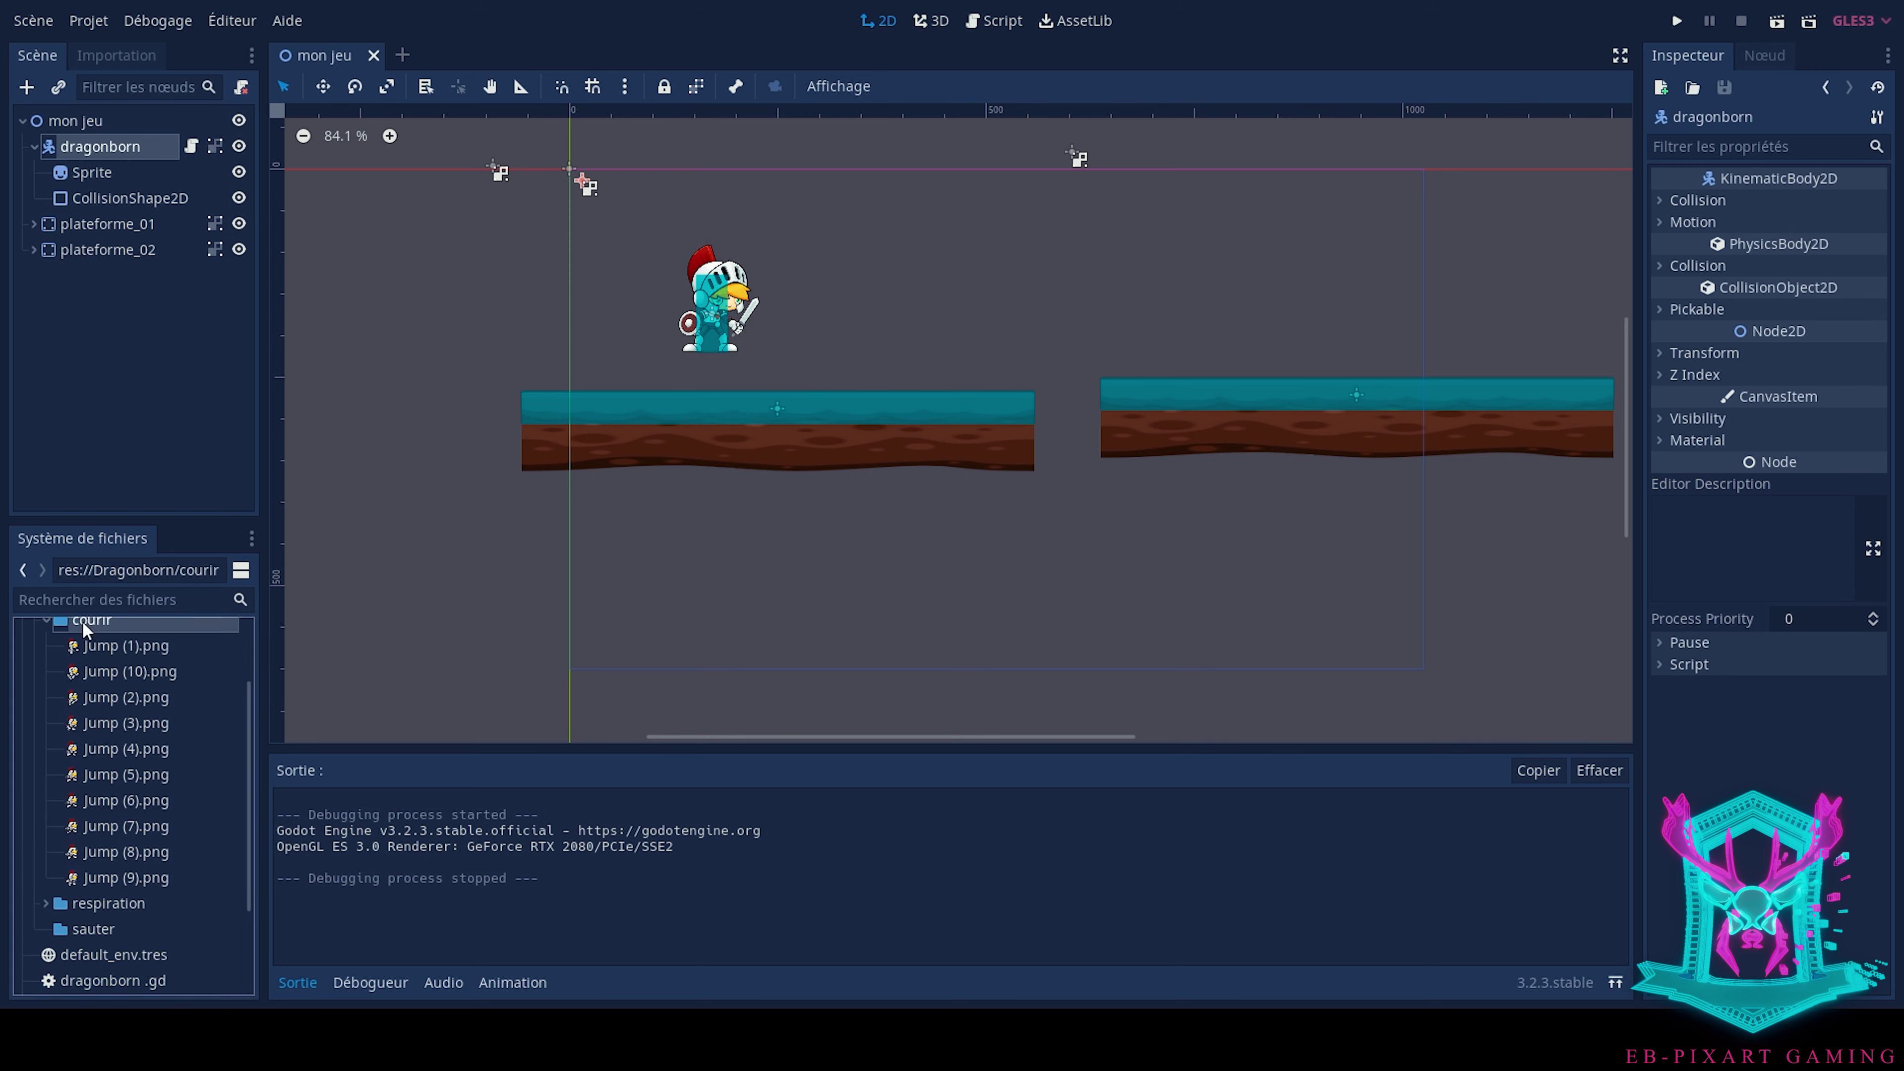
# Move Jump (1)–(10).png into the sauter folder
pyautogui.click(123, 645)
pyautogui.keyDown('ctrl'); pyautogui.click(127, 878); pyautogui.keyUp('ctrl')
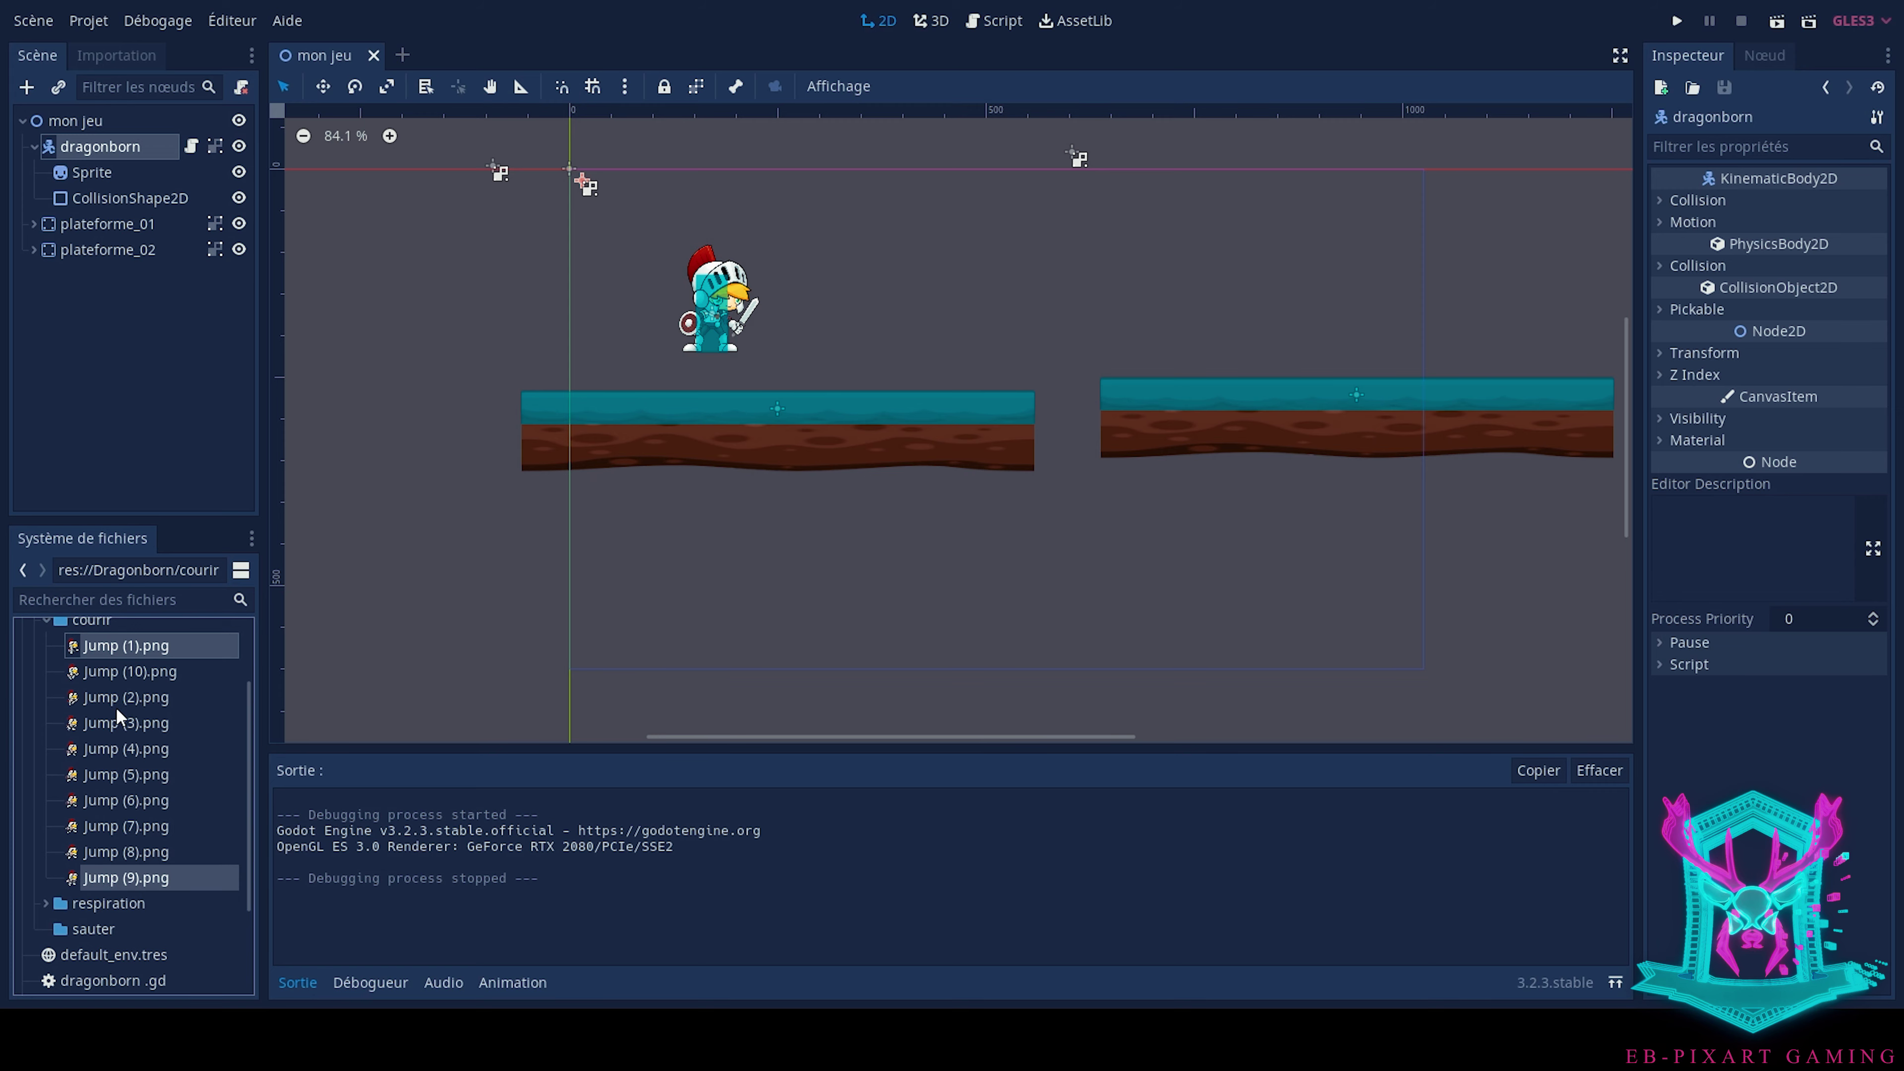
pyautogui.keyDown('ctrl'); pyautogui.click(130, 673); pyautogui.keyUp('ctrl')
pyautogui.keyDown('shift'); pyautogui.click(140, 864); pyautogui.keyUp('shift')
pyautogui.moveTo(129, 746); pyautogui.dragTo(97, 930)
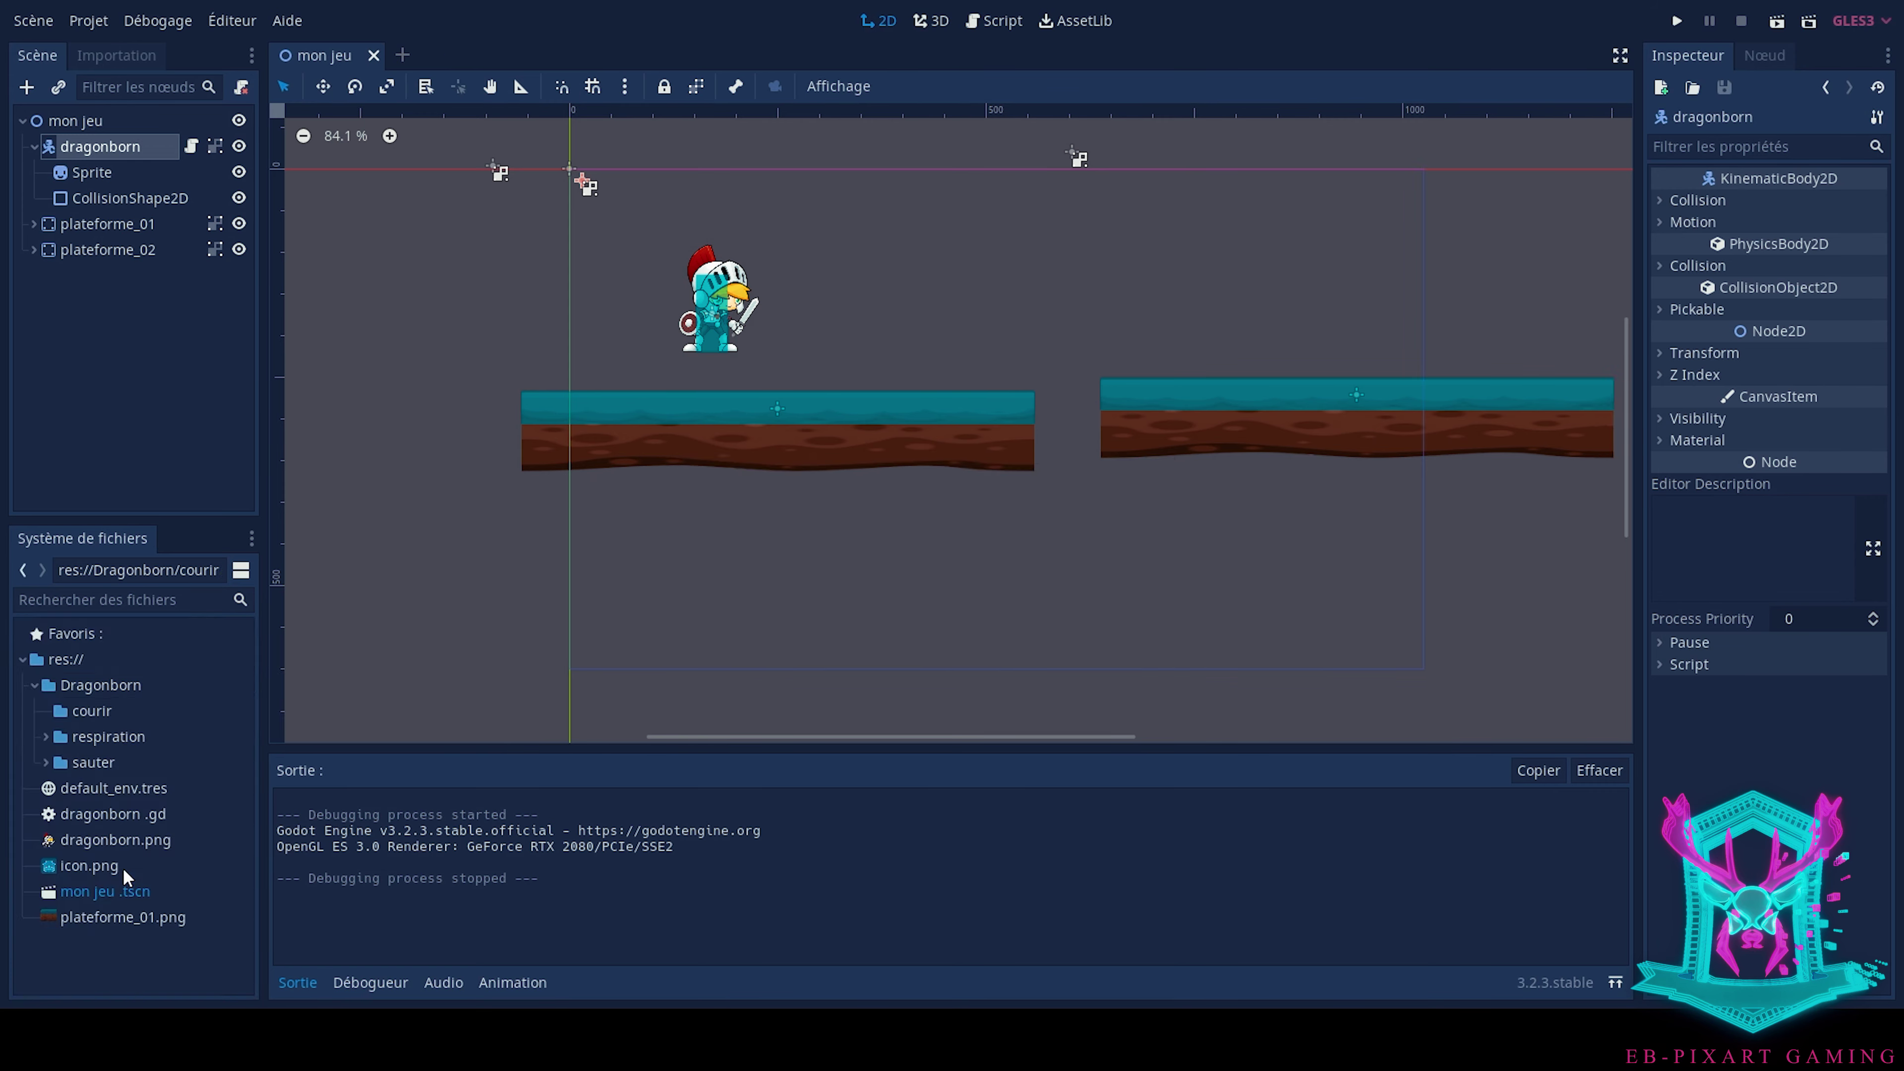
pyautogui.click(116, 716)
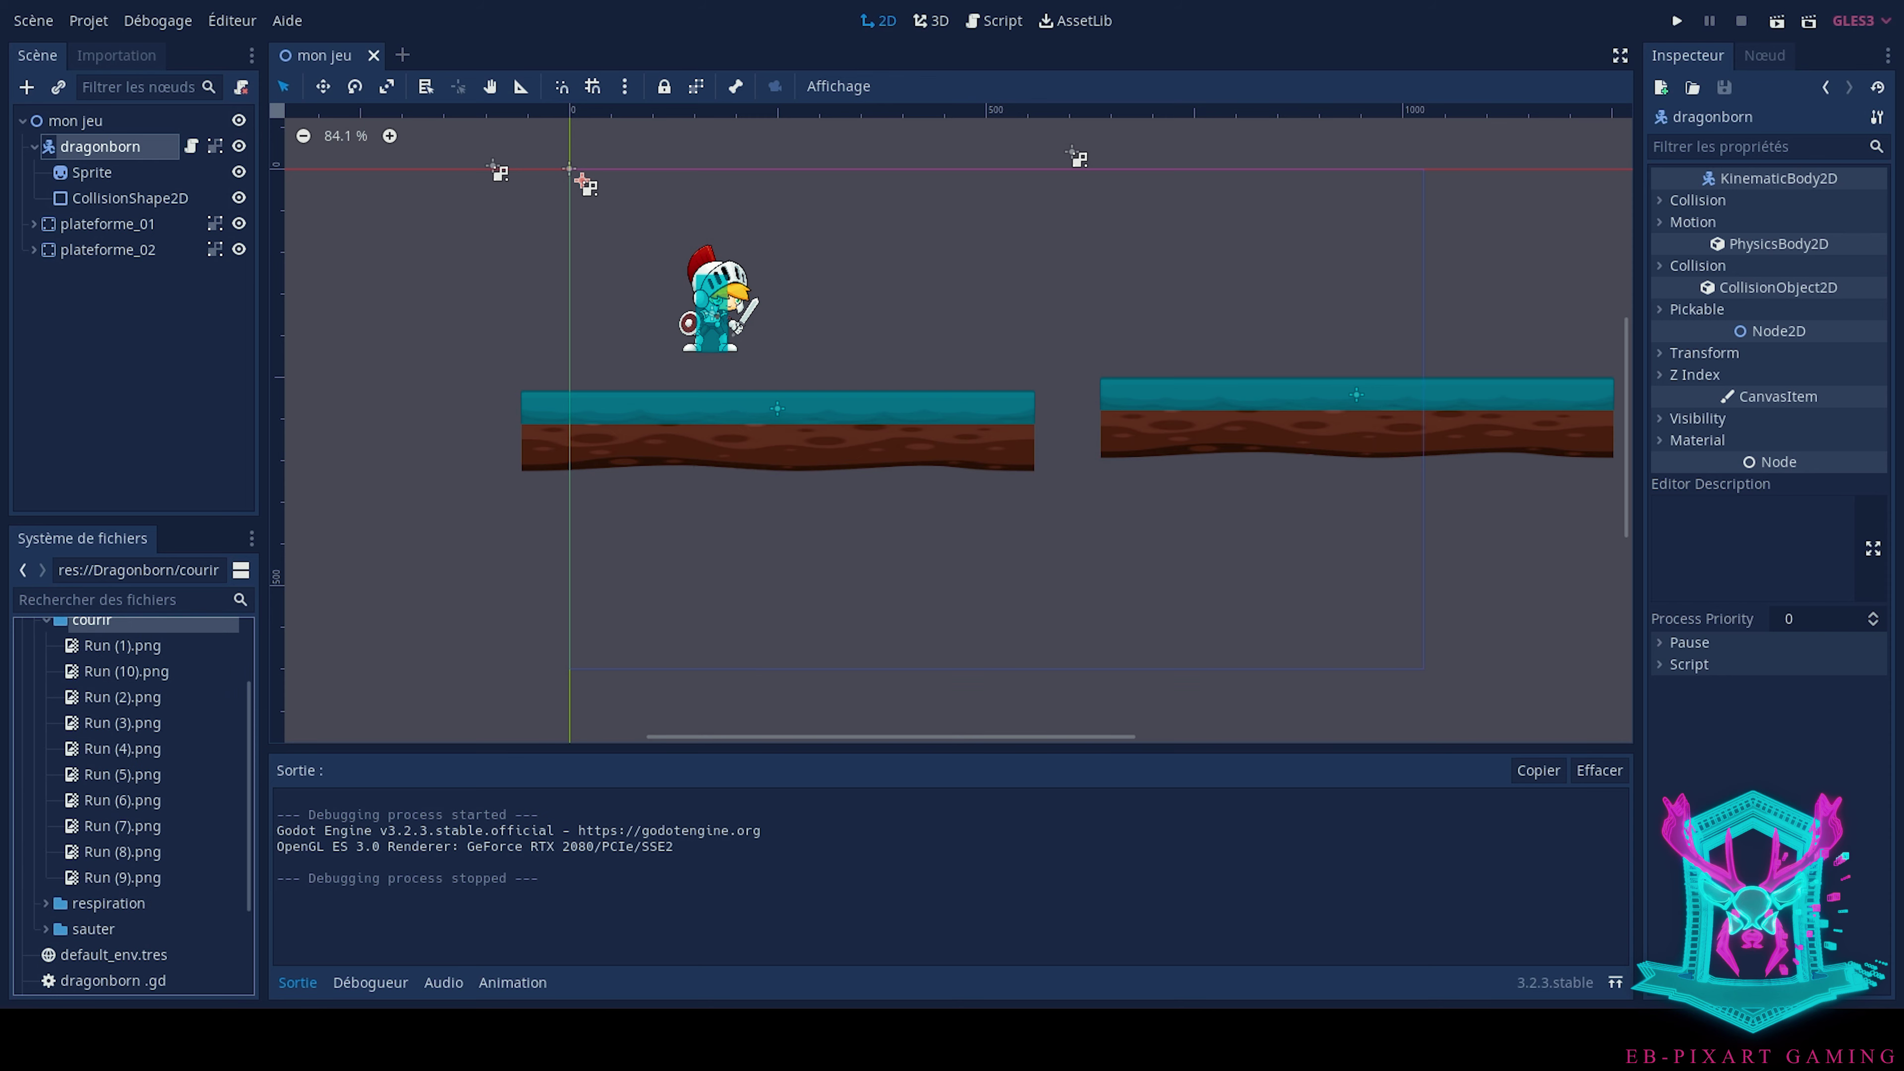
# Reimport the ten Idle frames in respiration with the 2D Pixel preset
pyautogui.click(47, 621)
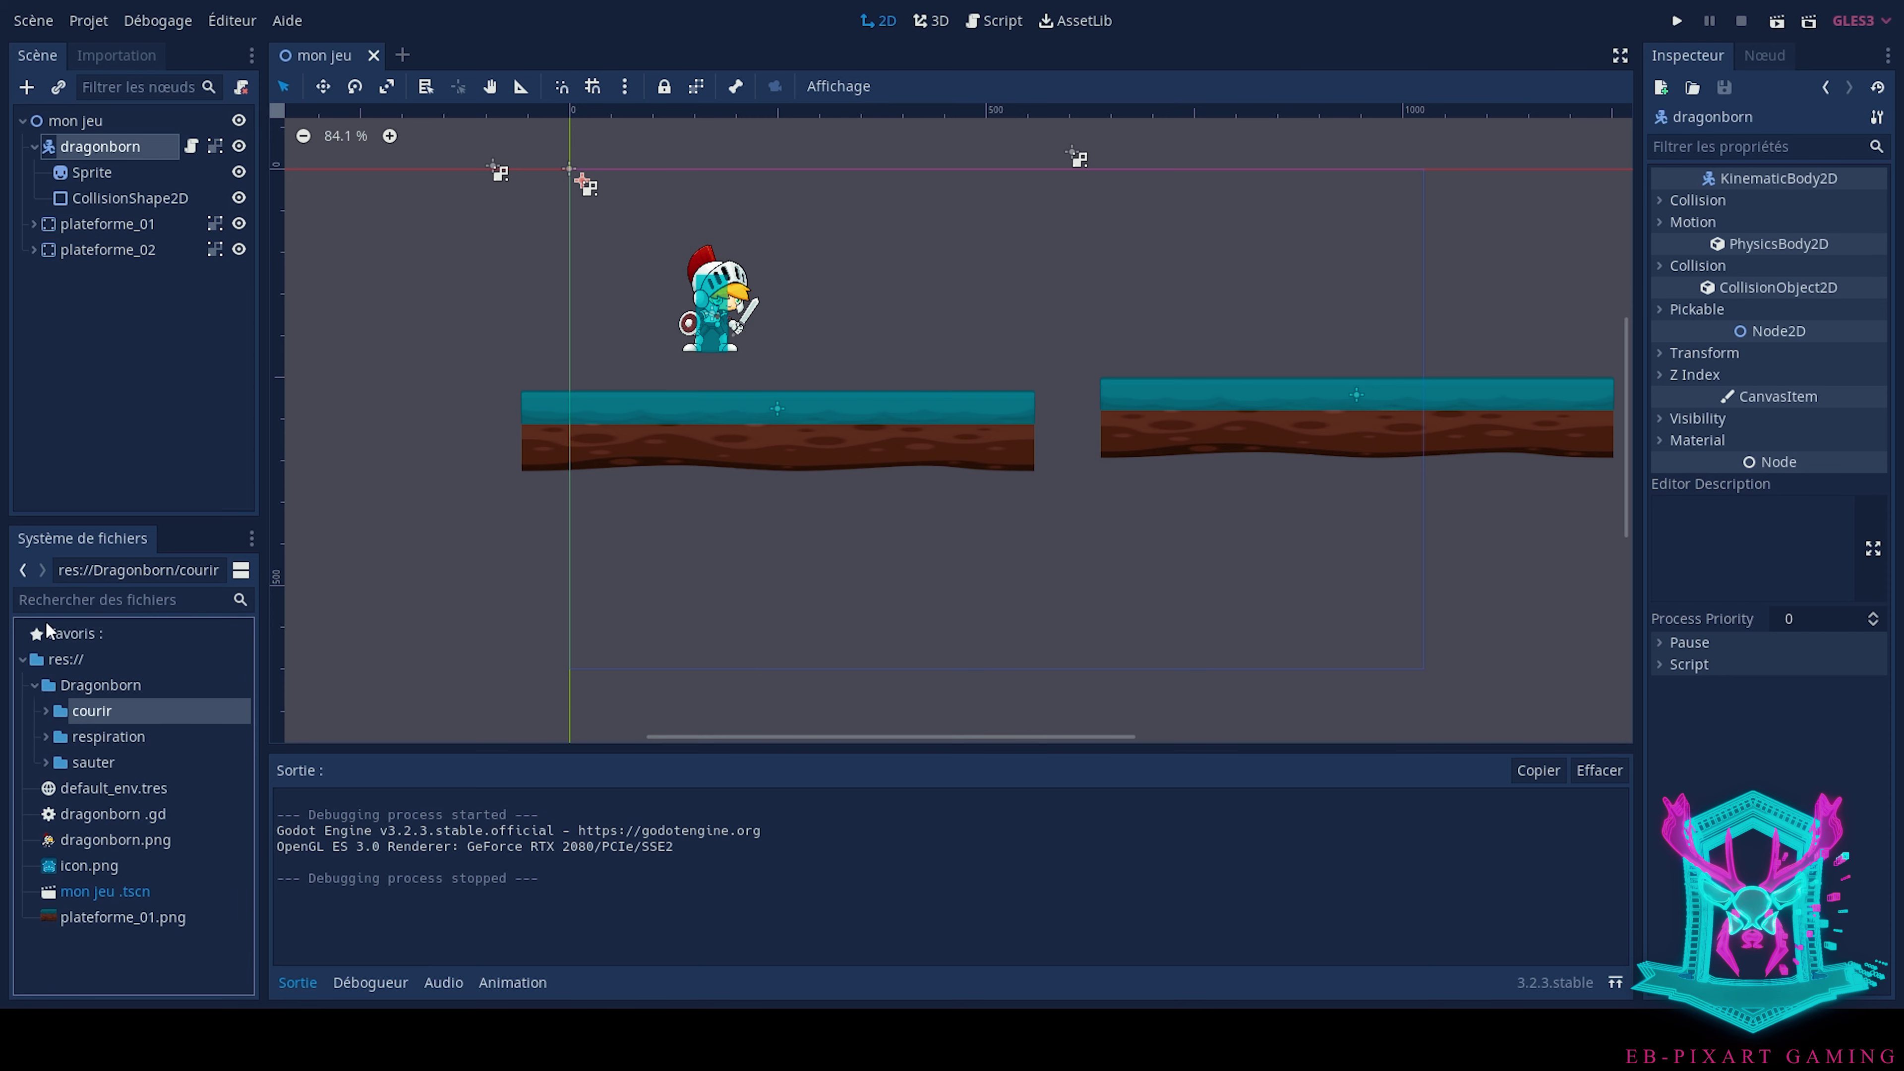
pyautogui.doubleClick(105, 738)
pyautogui.click(154, 675)
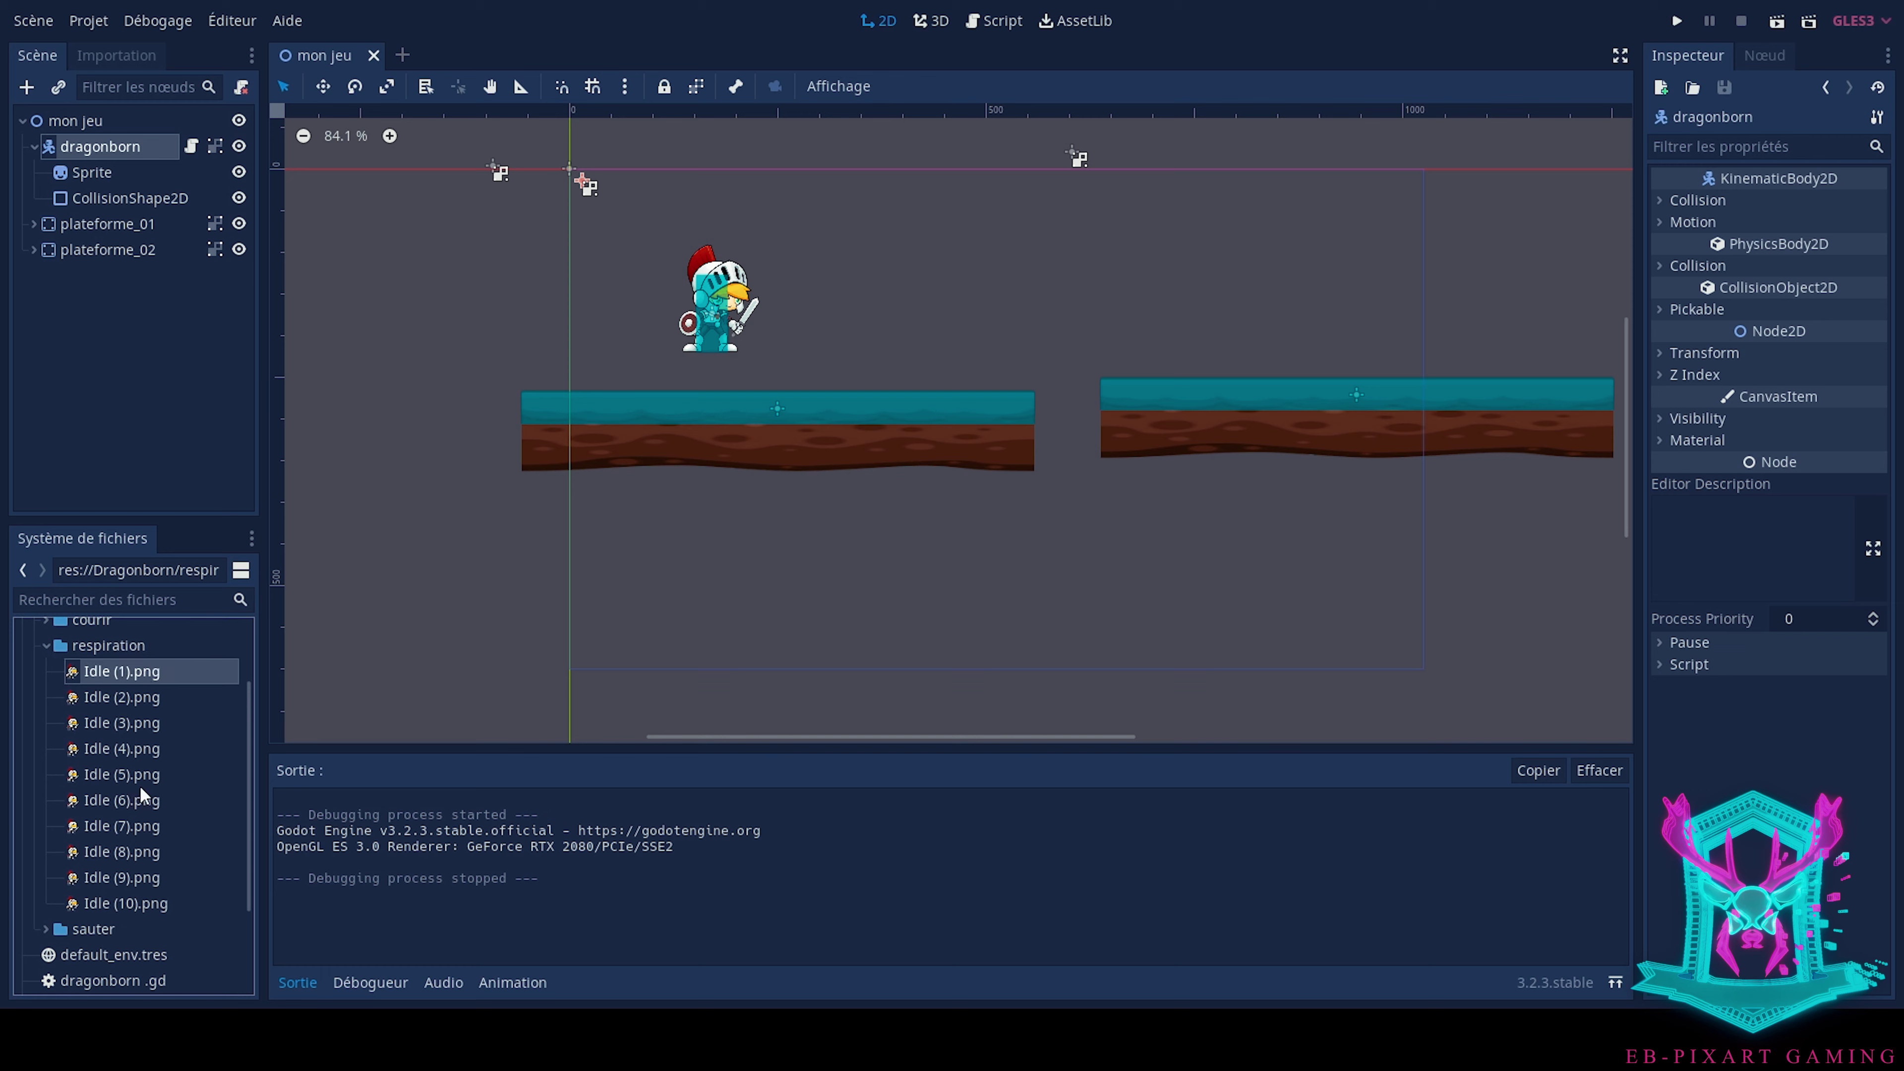
pyautogui.keyDown('shift'); pyautogui.click(142, 903); pyautogui.keyUp('shift')
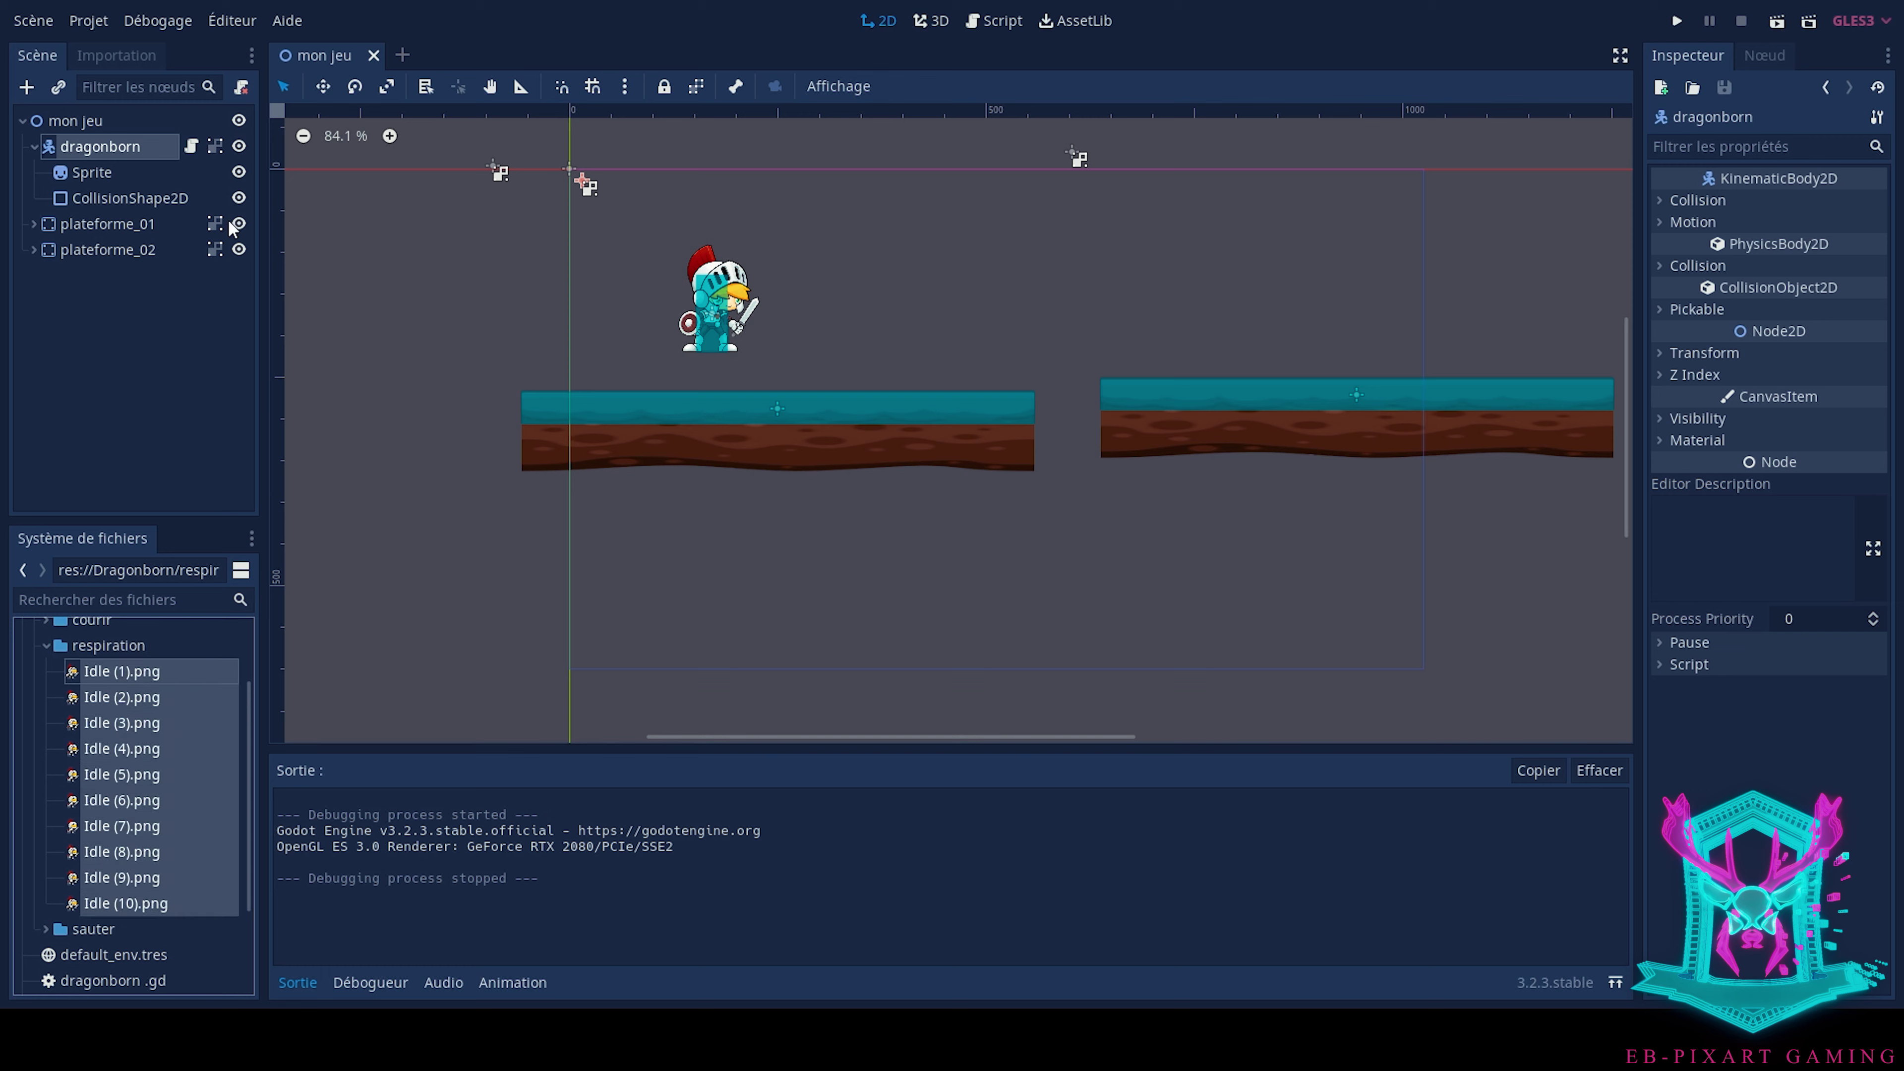
pyautogui.click(96, 66)
pyautogui.click(209, 148)
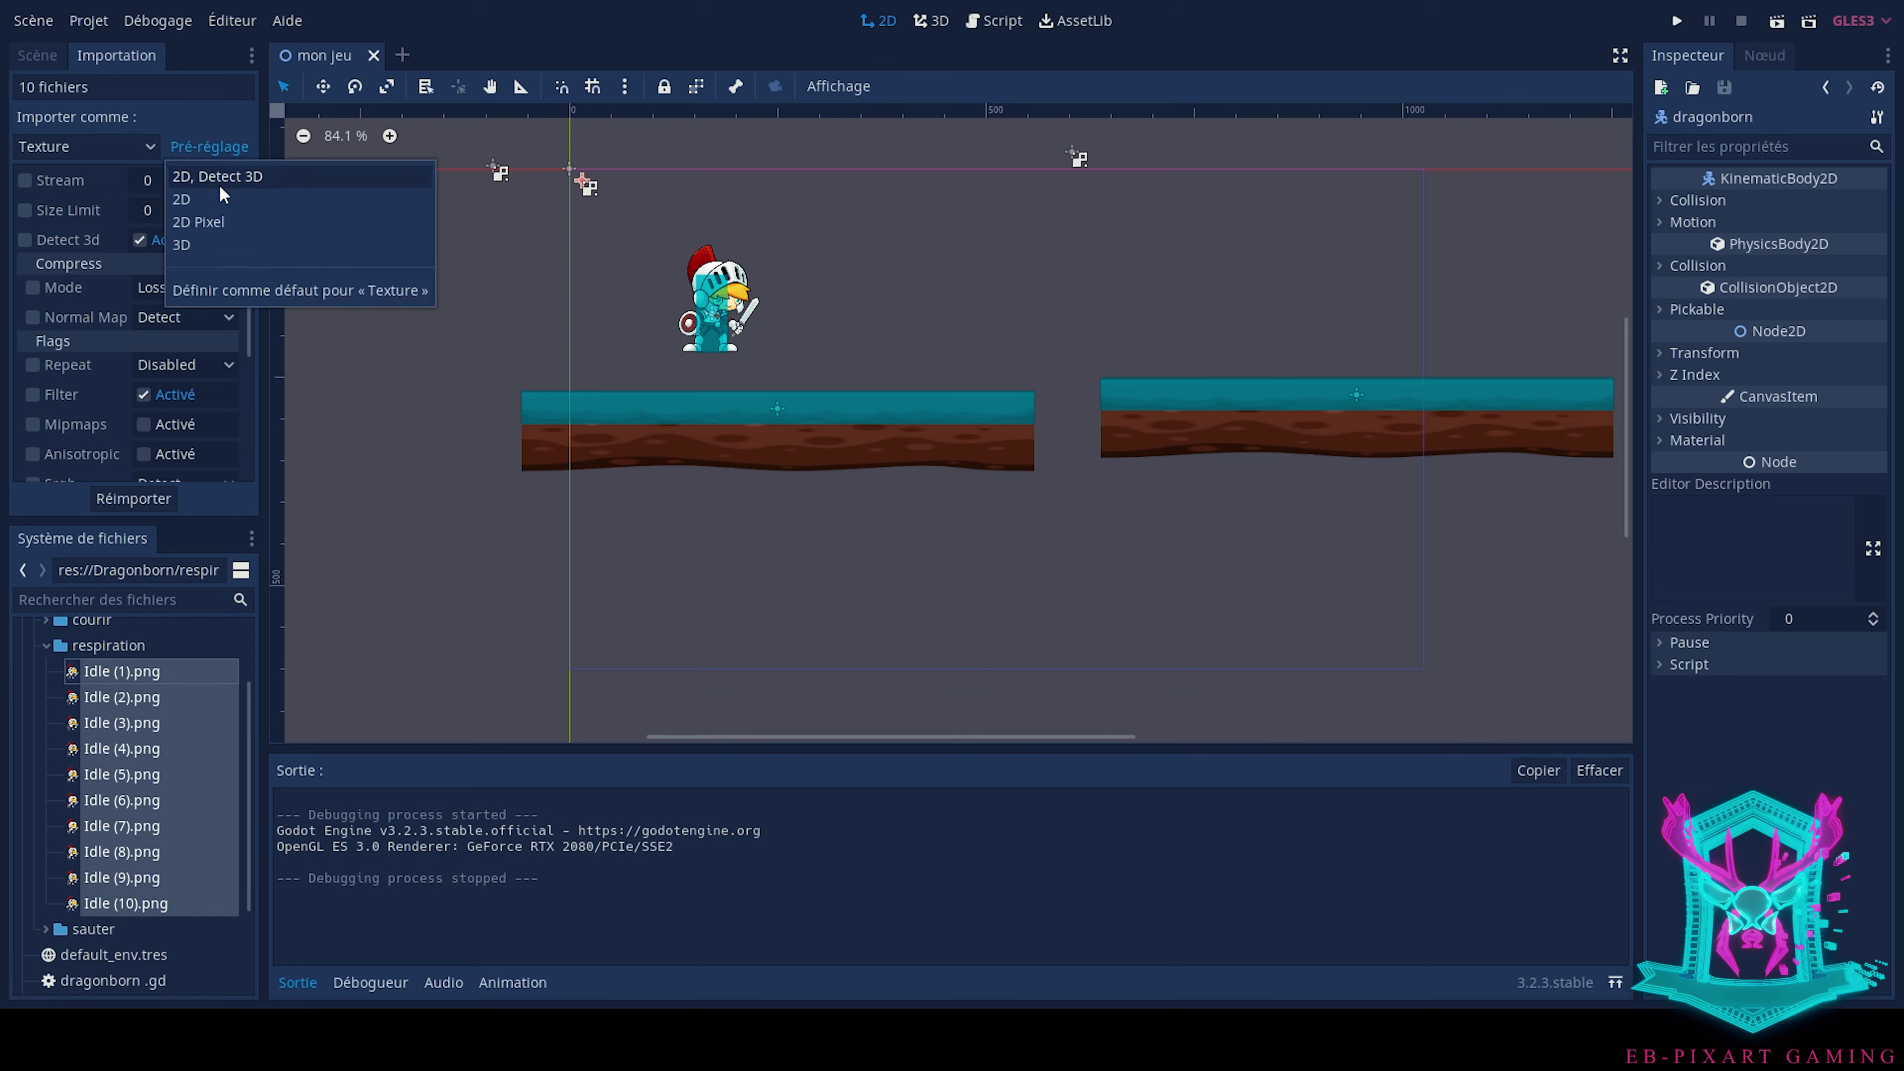
pyautogui.click(208, 237)
pyautogui.click(133, 499)
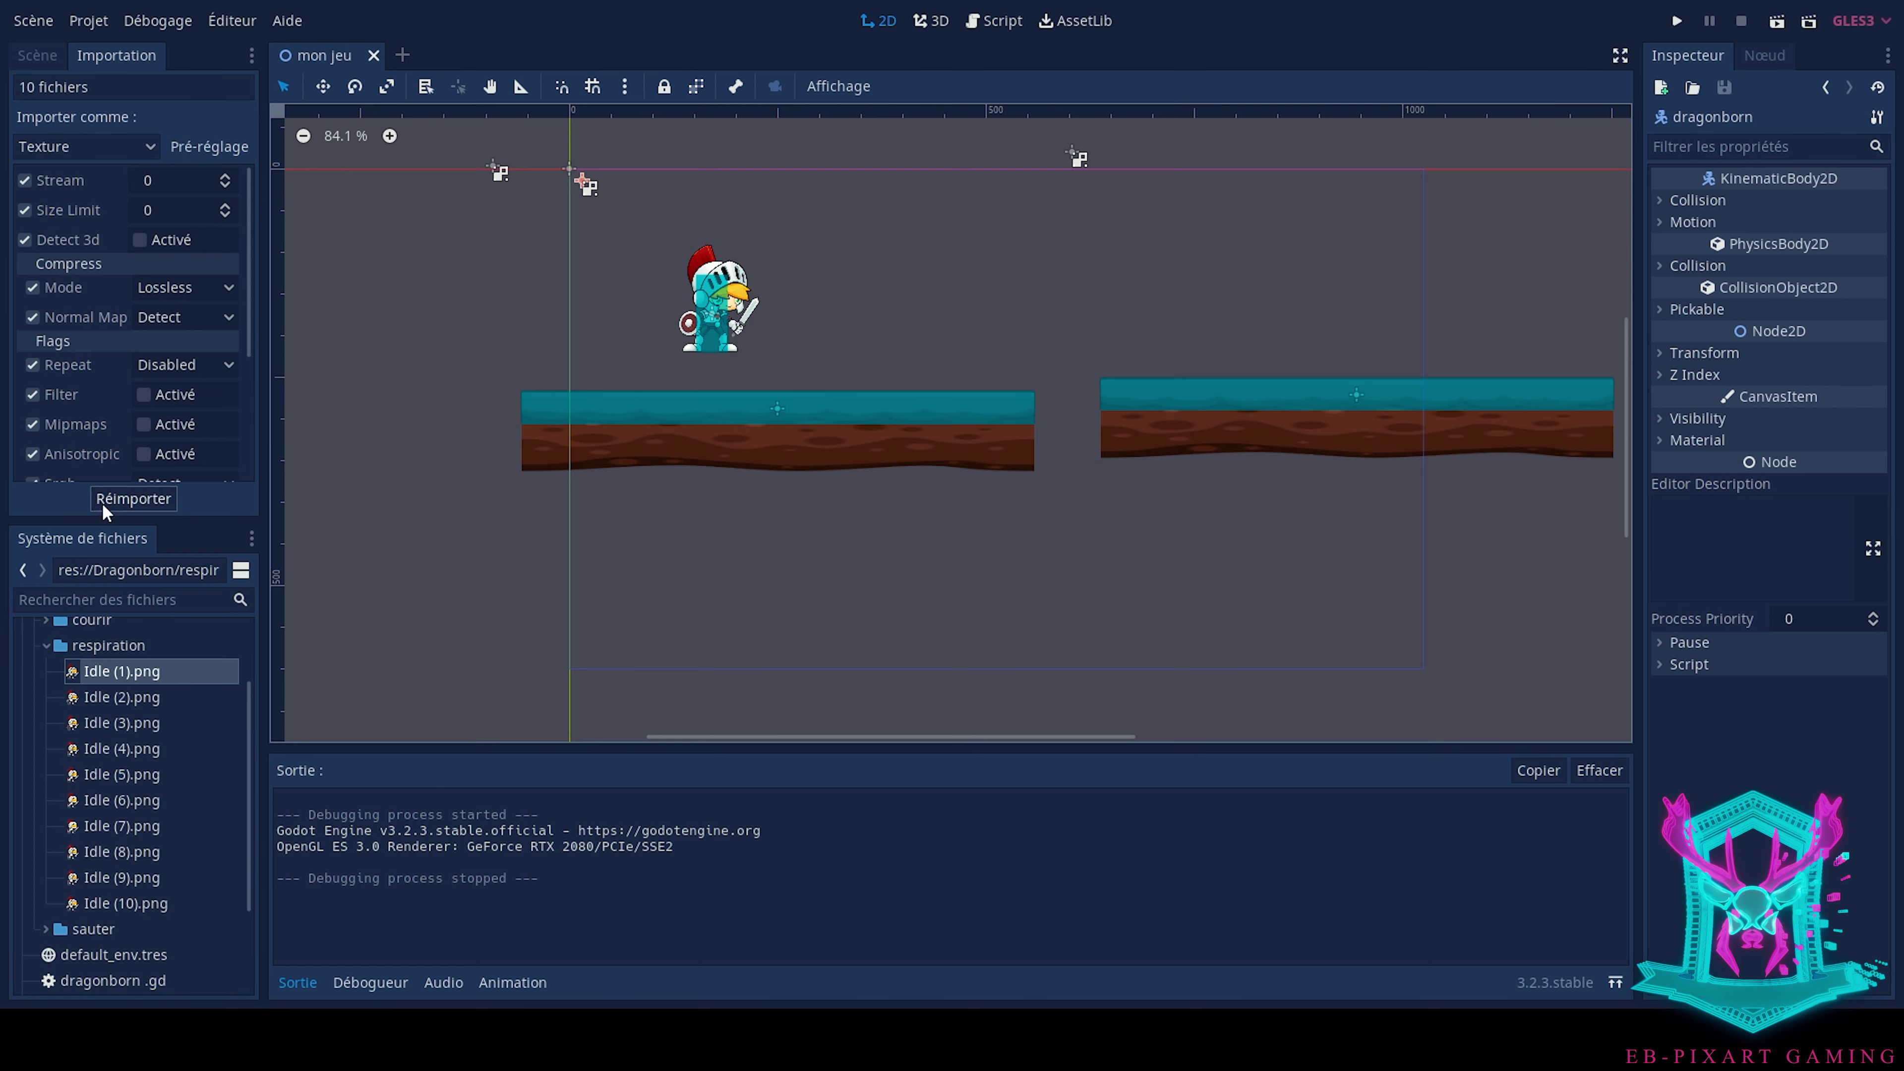
# Reimport the ten Run frames in courir with the 2D Pixel preset
pyautogui.click(44, 647)
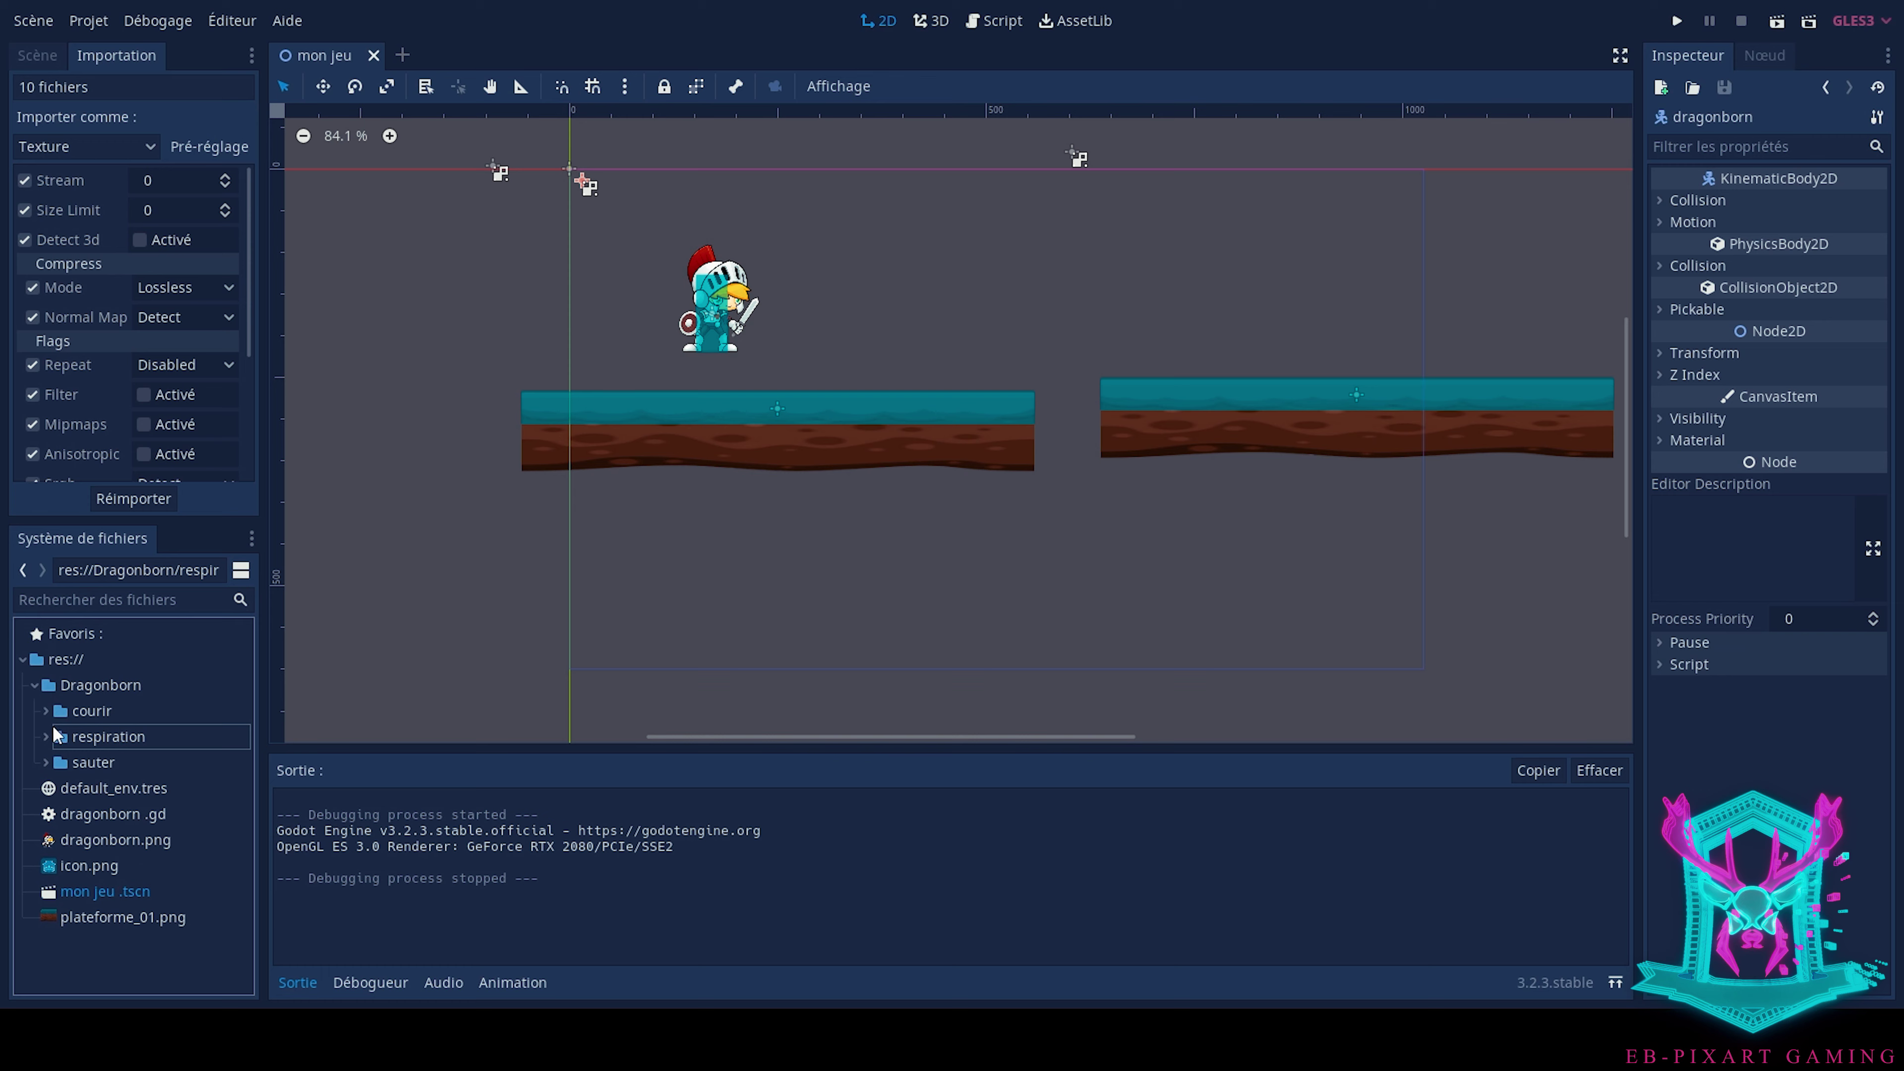
pyautogui.click(47, 707)
pyautogui.click(110, 642)
pyautogui.keyDown('ctrl'); pyautogui.click(129, 876); pyautogui.keyUp('ctrl')
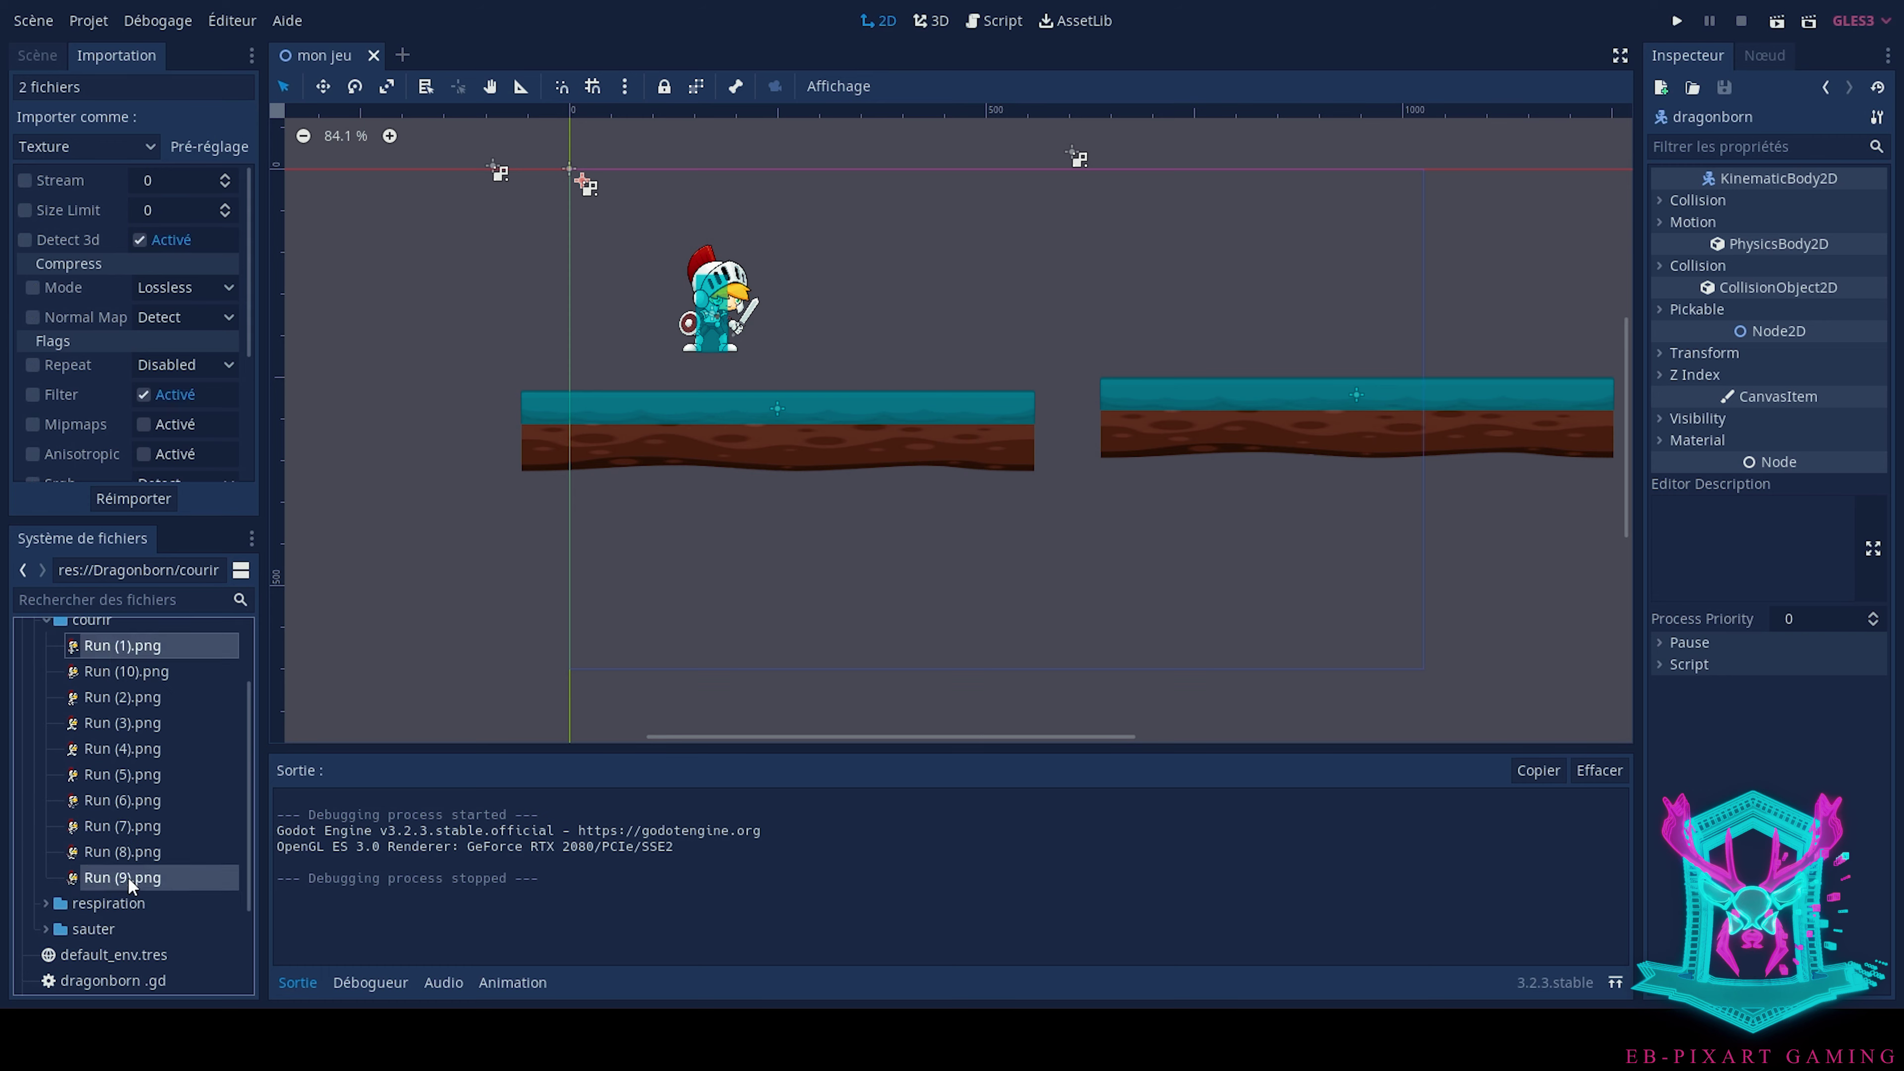
pyautogui.keyDown('shift'); pyautogui.click(136, 864); pyautogui.keyUp('shift')
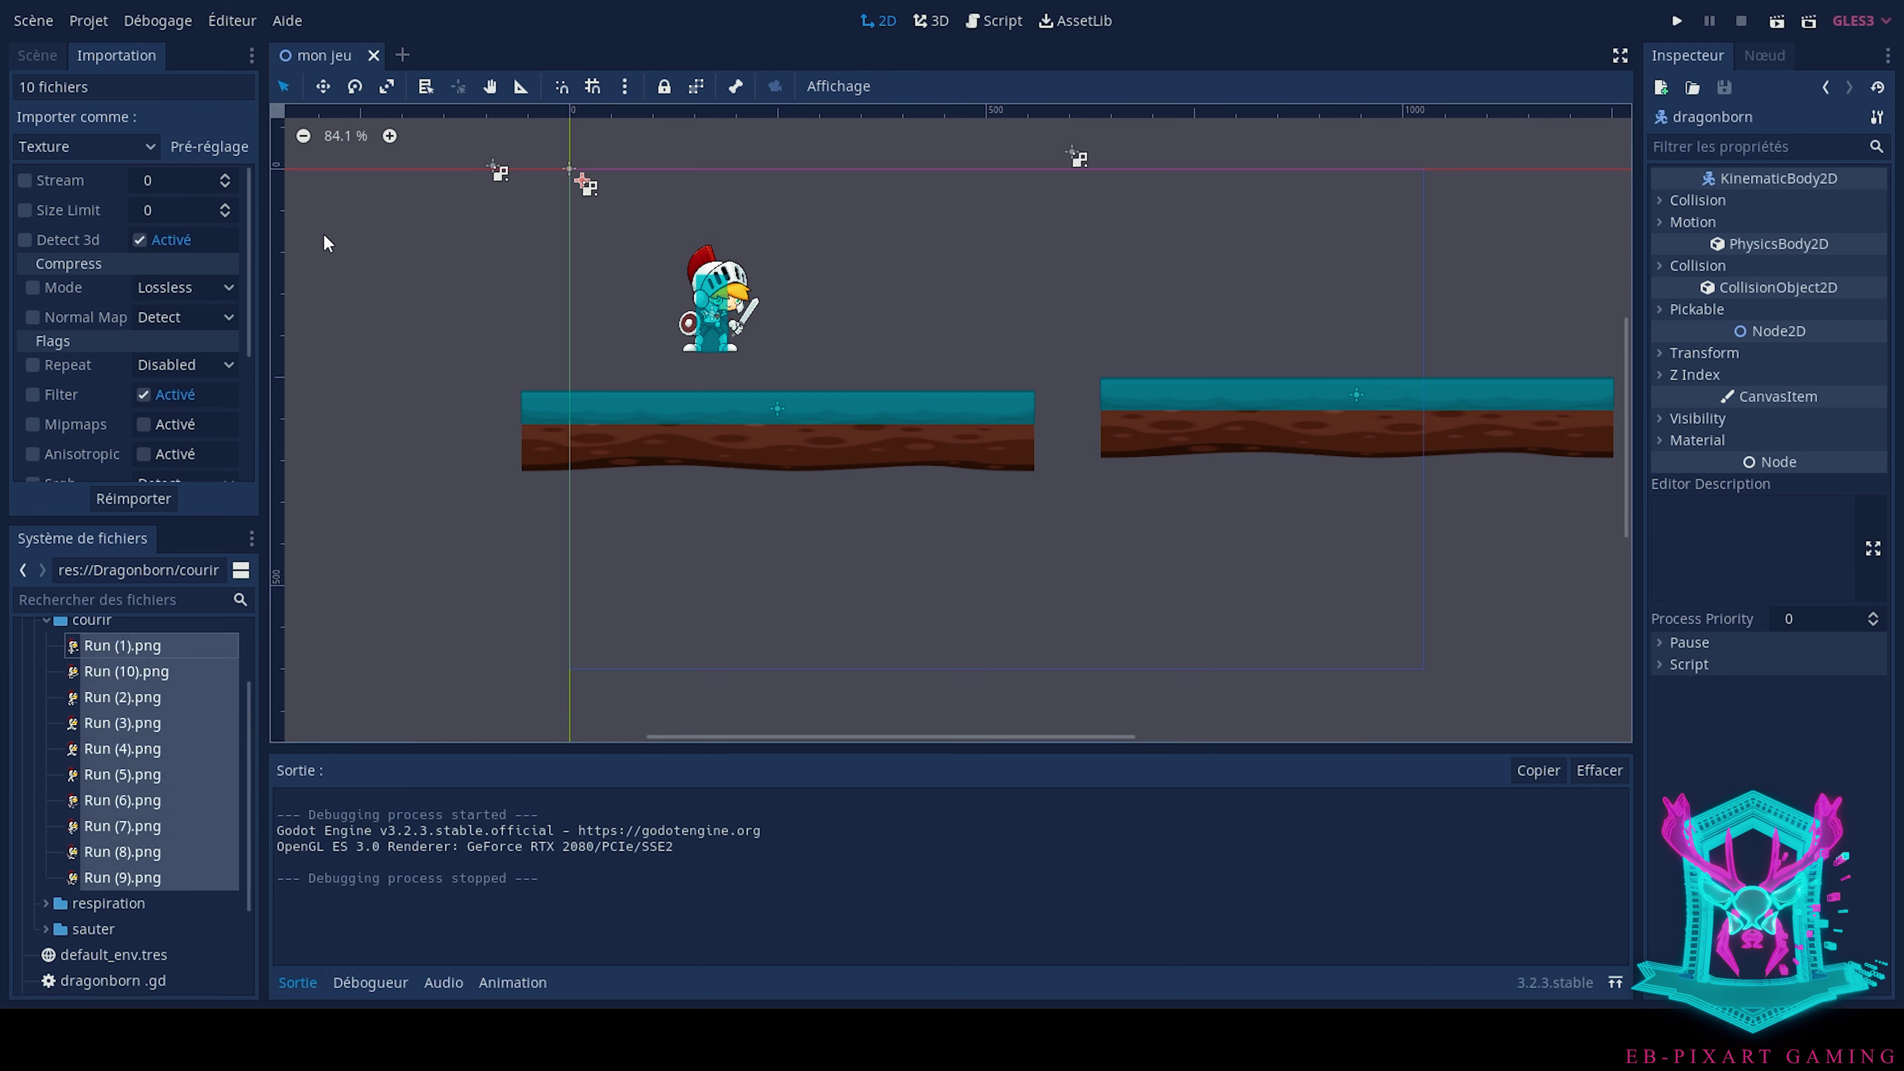
pyautogui.click(212, 153)
pyautogui.click(198, 223)
pyautogui.click(150, 499)
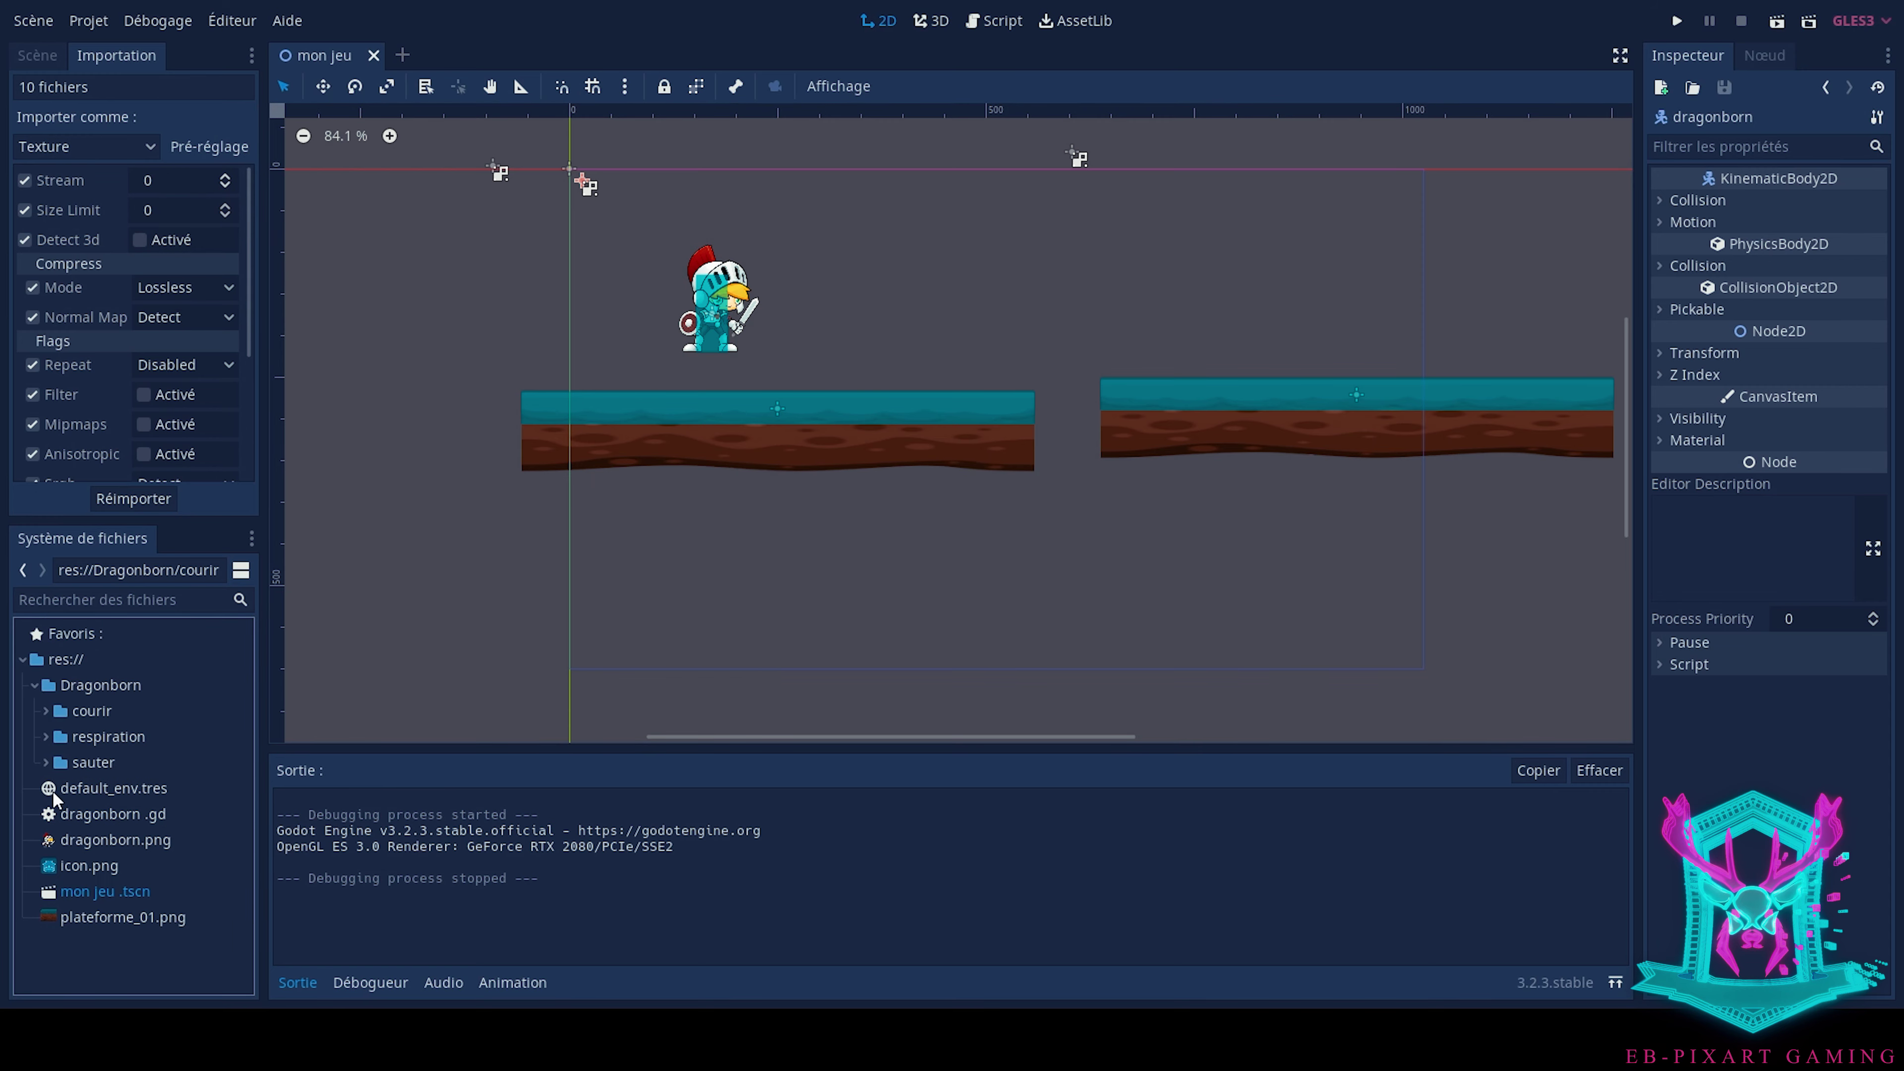
# Reimport the ten Jump frames in sauter with 2D Pixel, then select the dragonborn's Sprite node
pyautogui.doubleClick(74, 761)
pyautogui.click(115, 696)
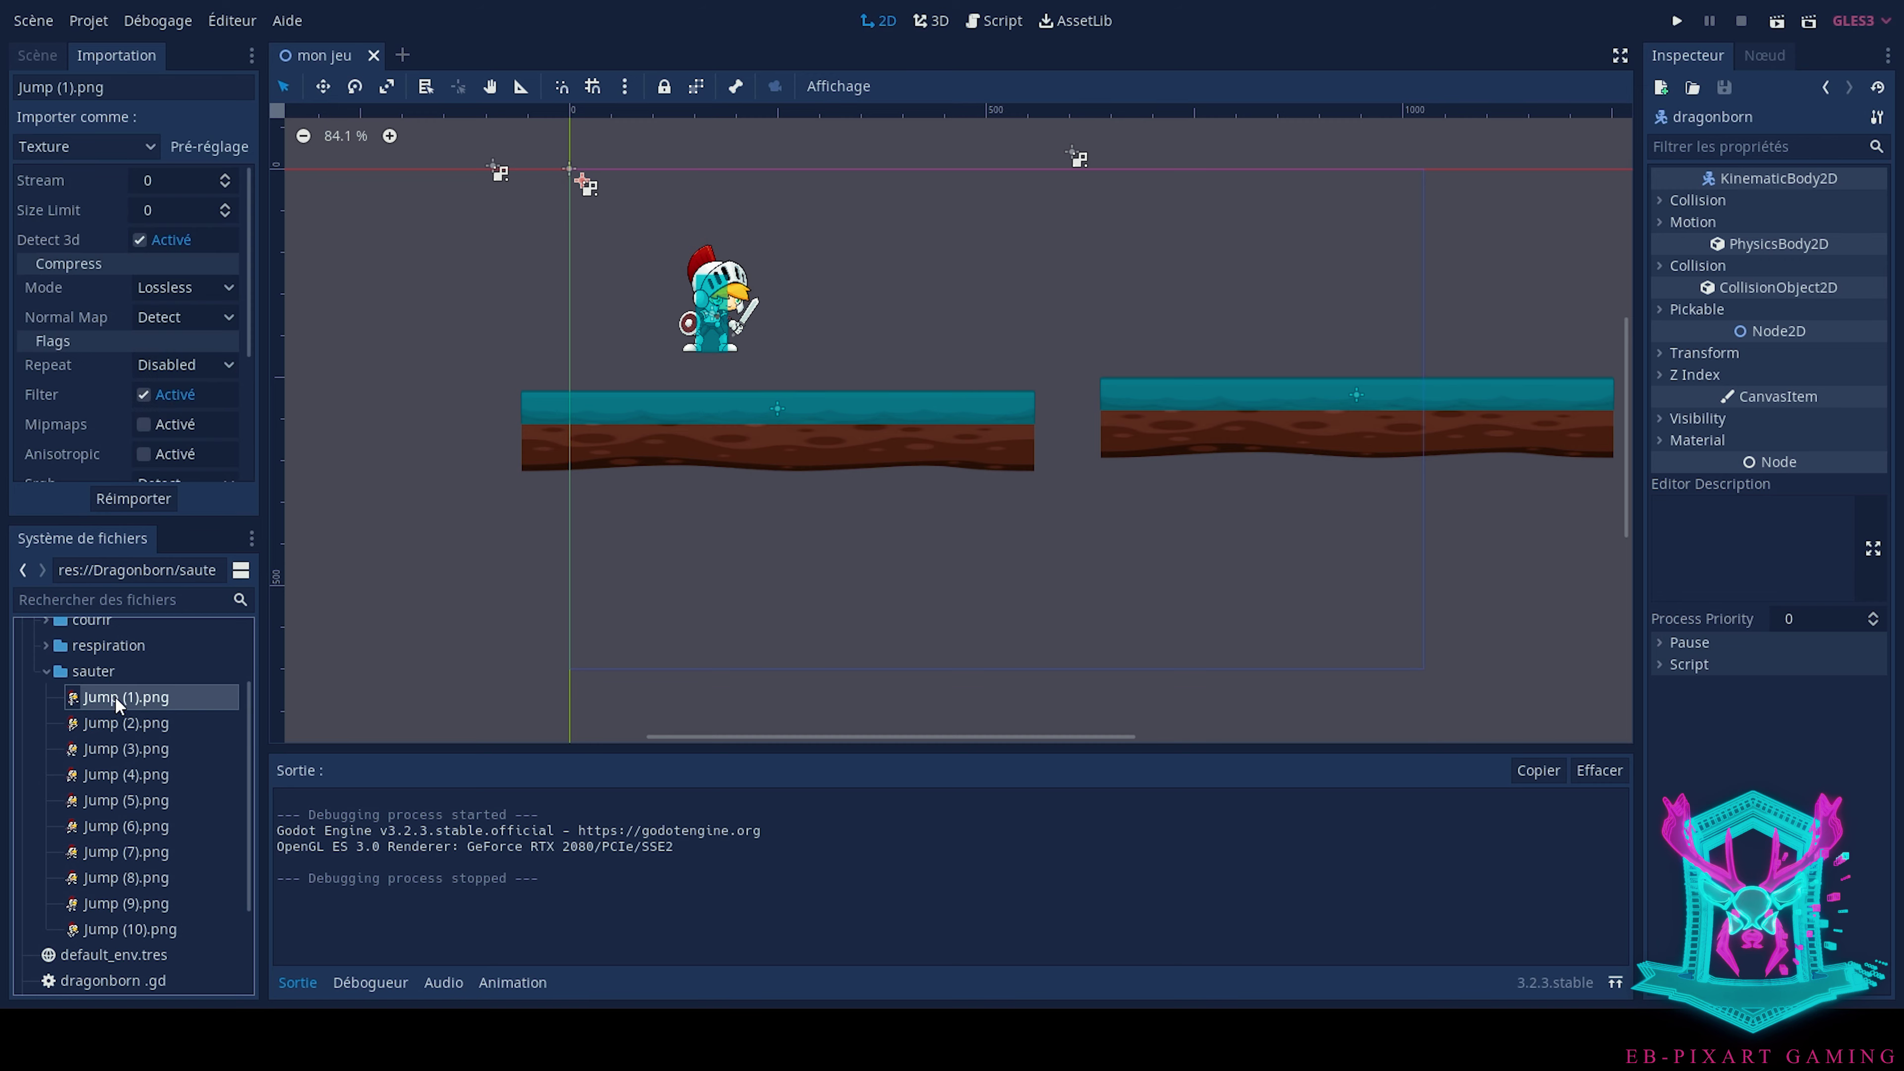
pyautogui.keyDown('shift'); pyautogui.click(133, 928); pyautogui.keyUp('shift')
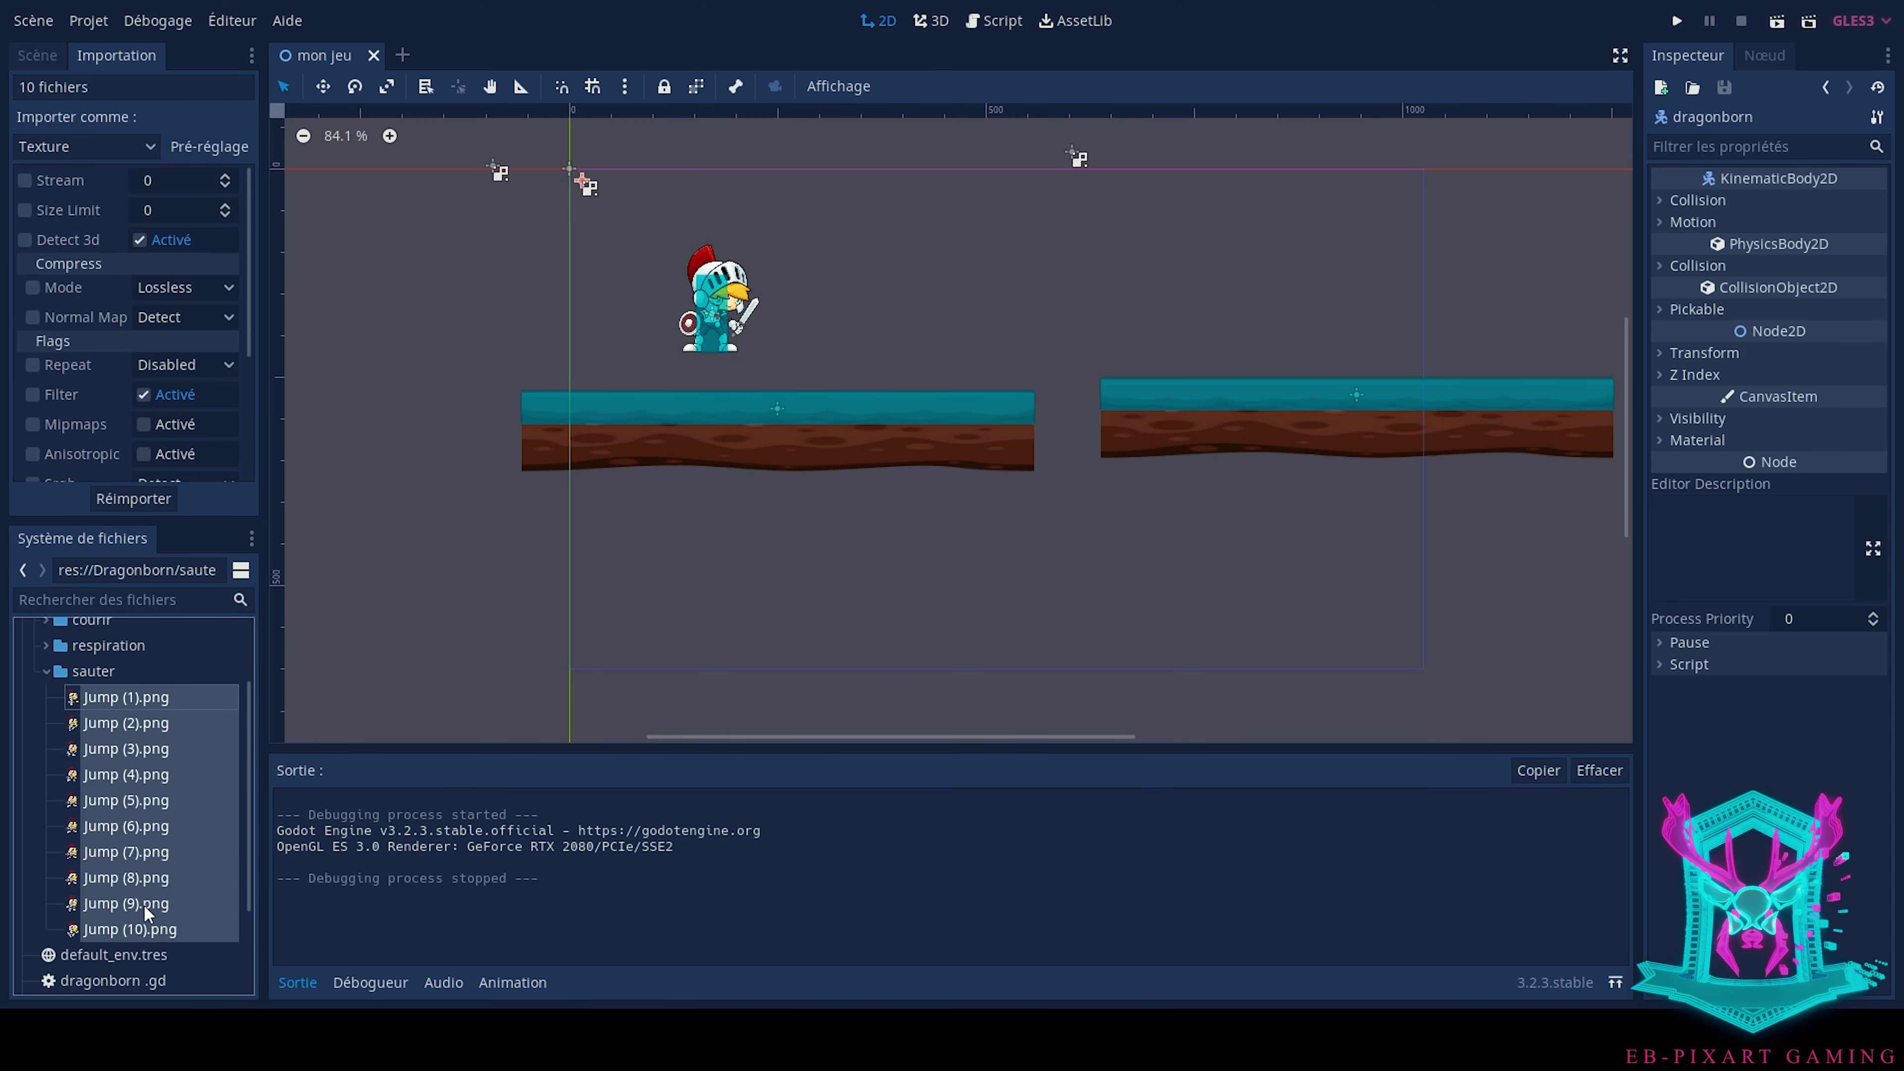
pyautogui.click(197, 147)
pyautogui.click(196, 173)
pyautogui.click(133, 499)
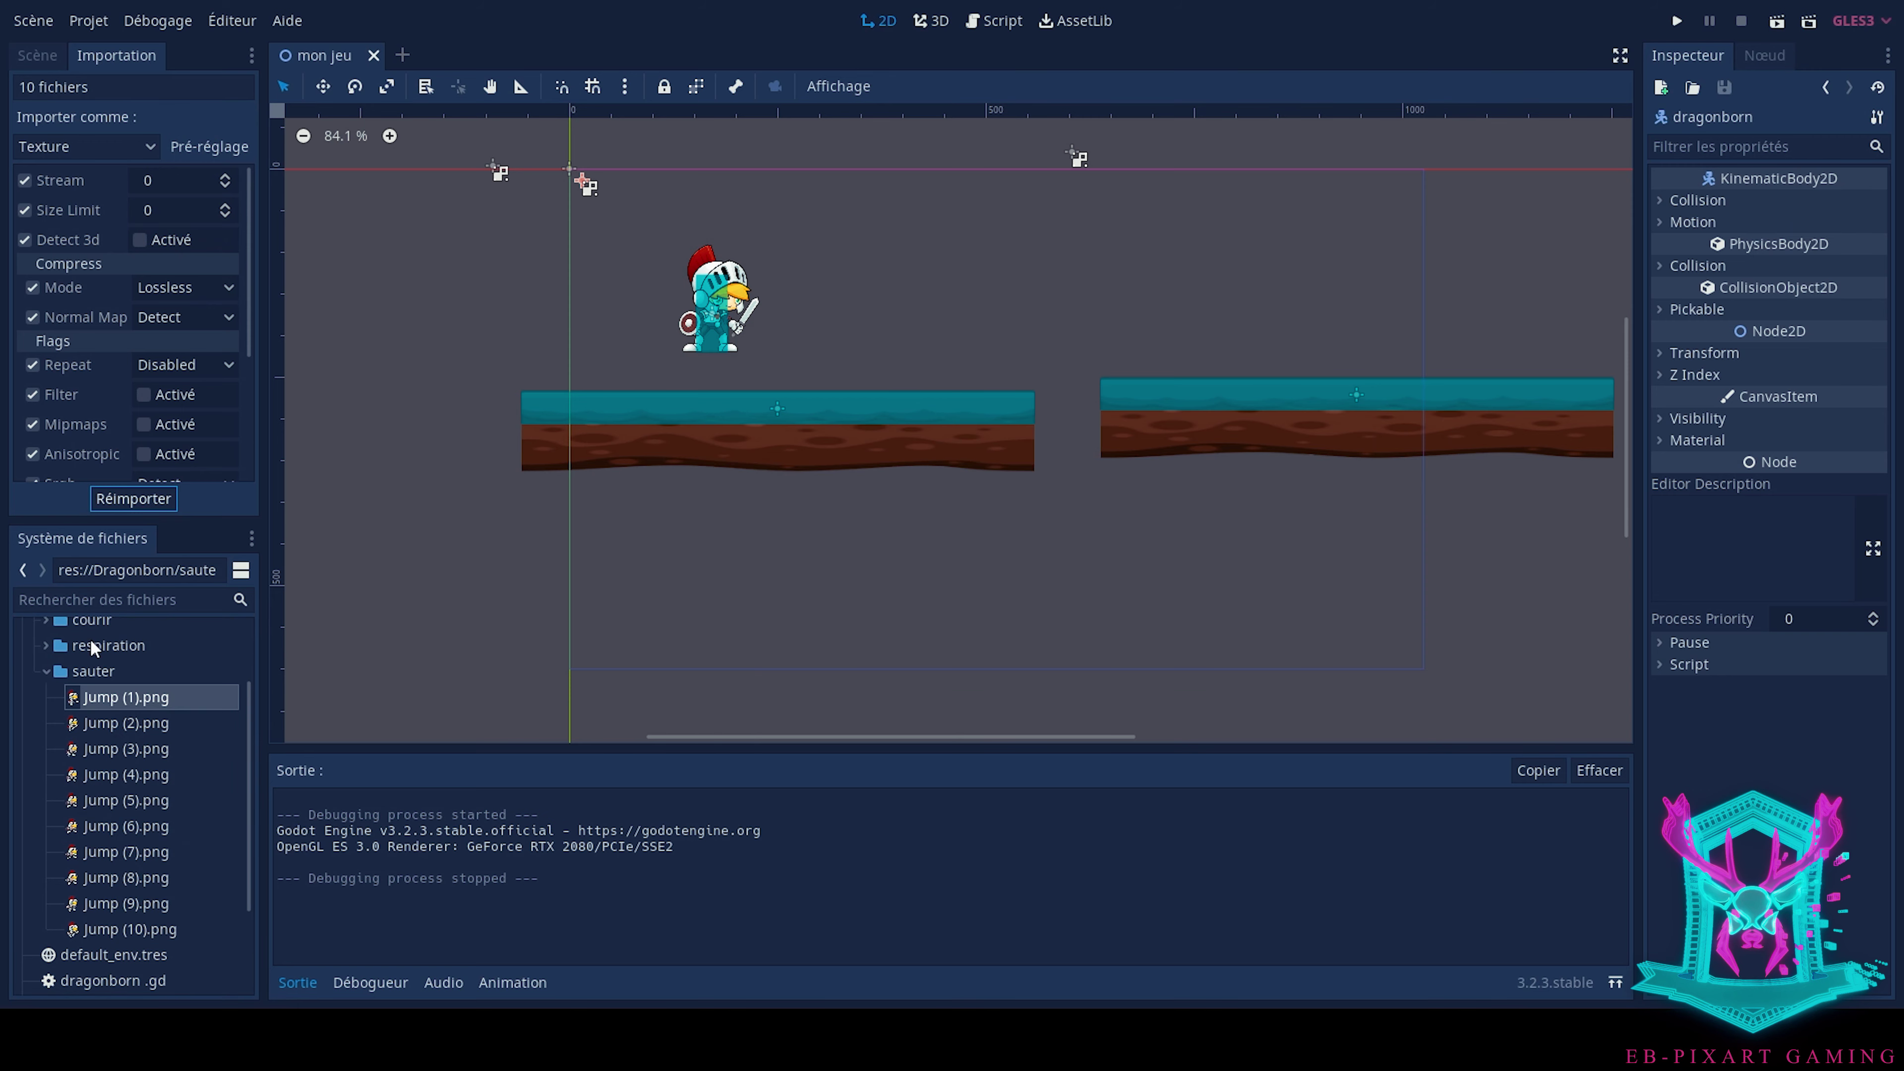
pyautogui.click(46, 671)
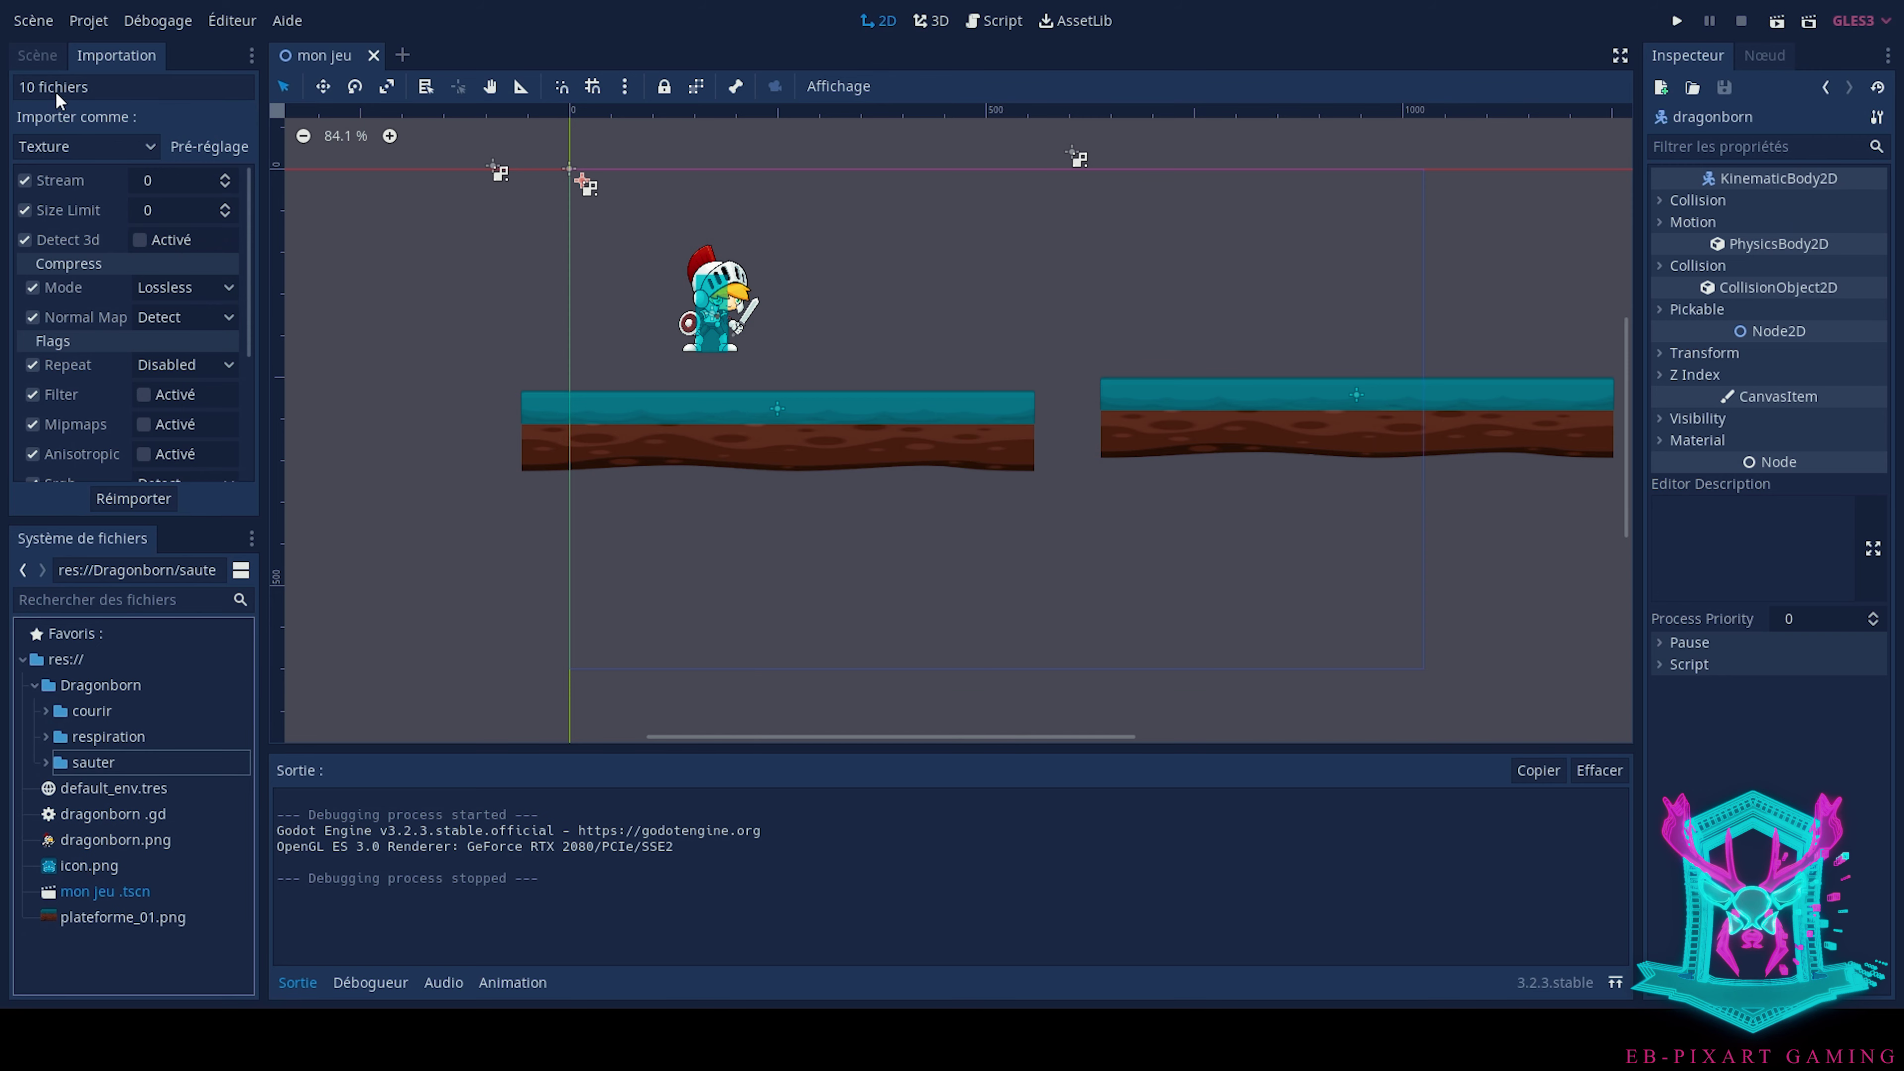
pyautogui.click(40, 56)
pyautogui.click(92, 173)
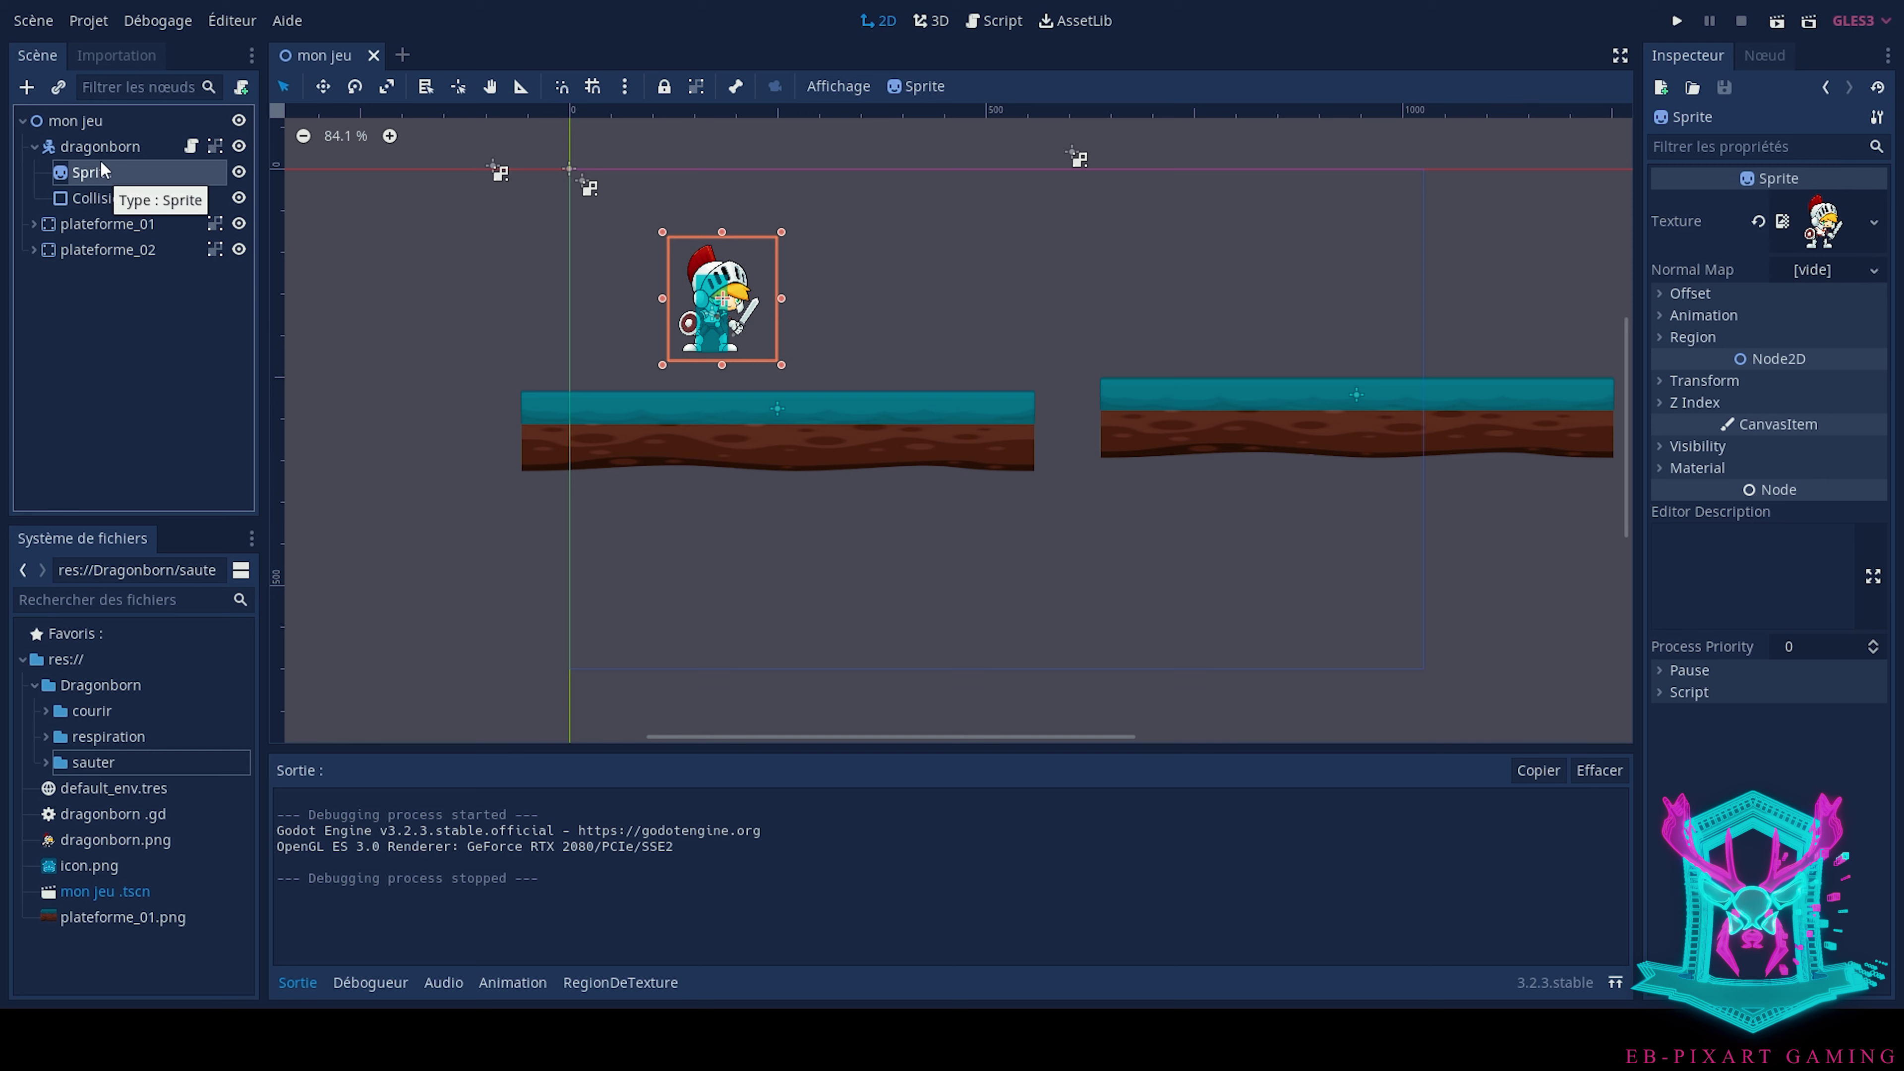
# Change the Sprite node's type to AnimatedSprite
pyautogui.click(45, 739)
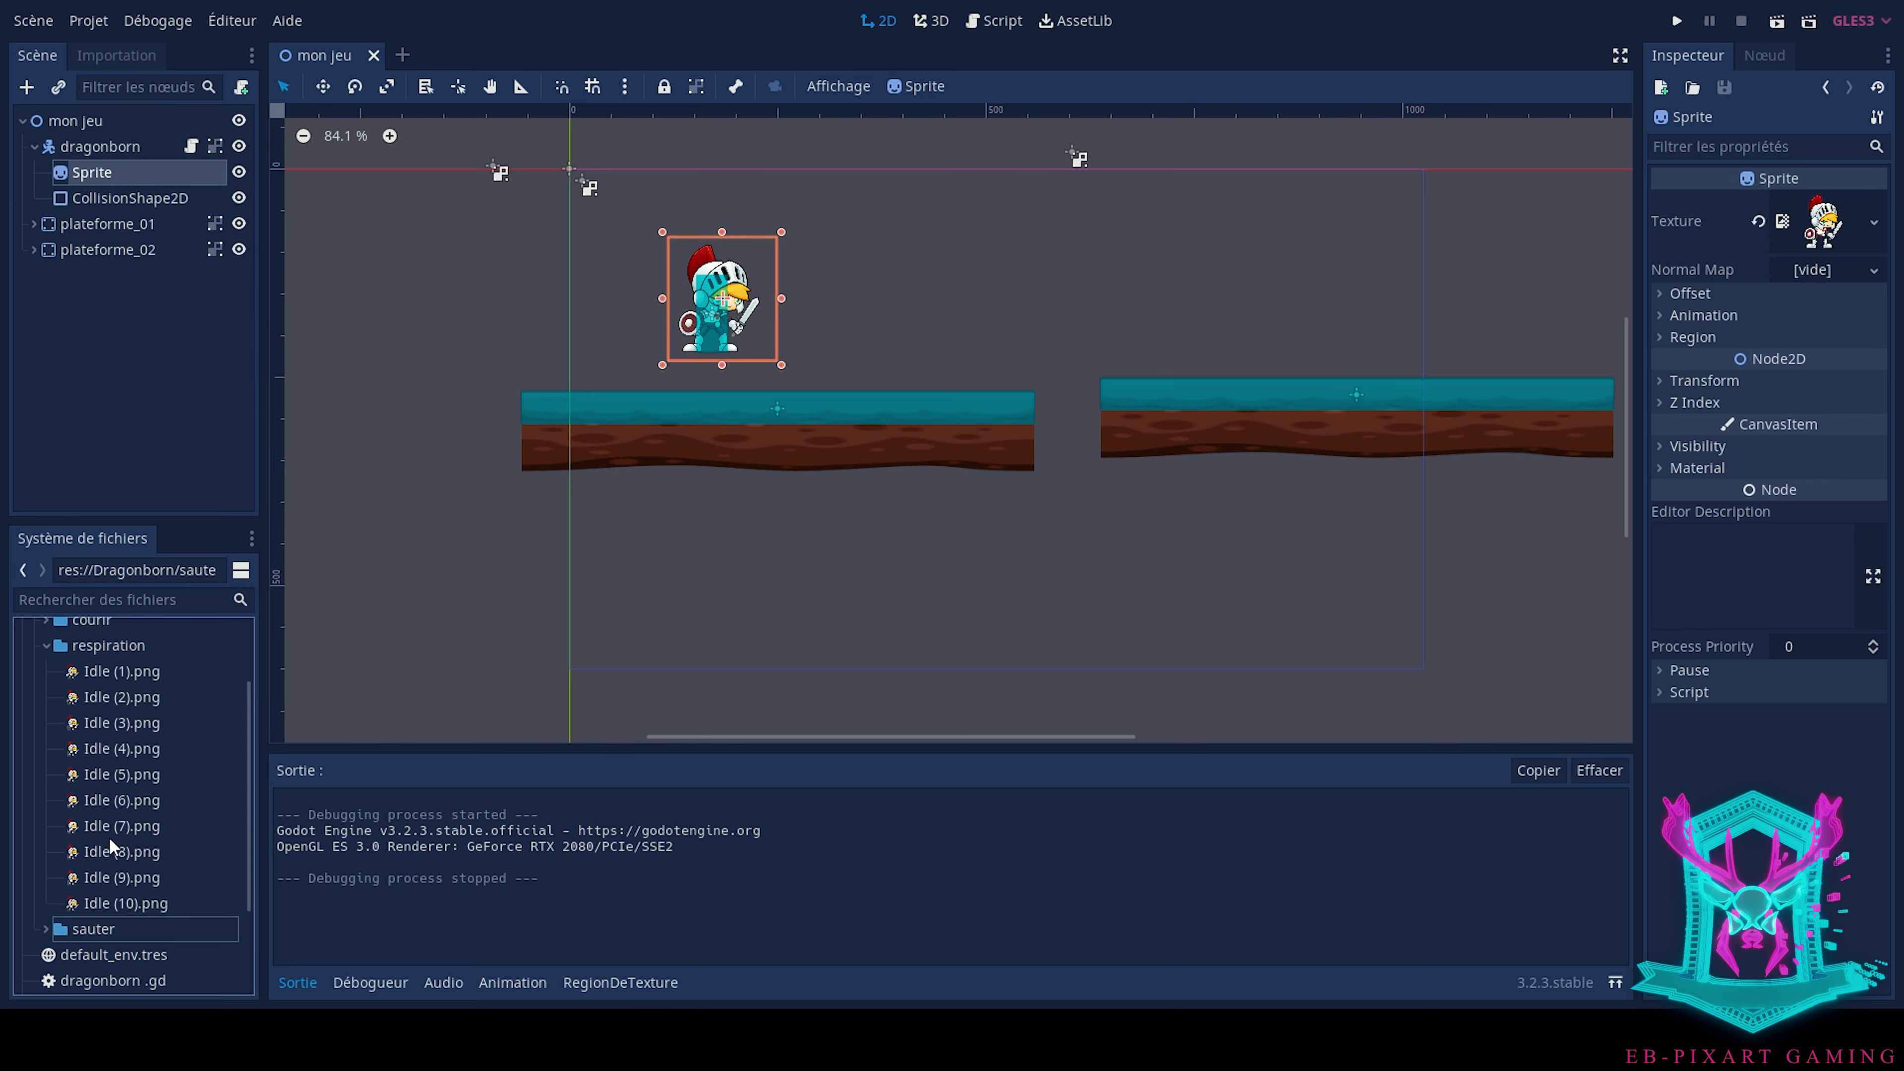
pyautogui.click(54, 650)
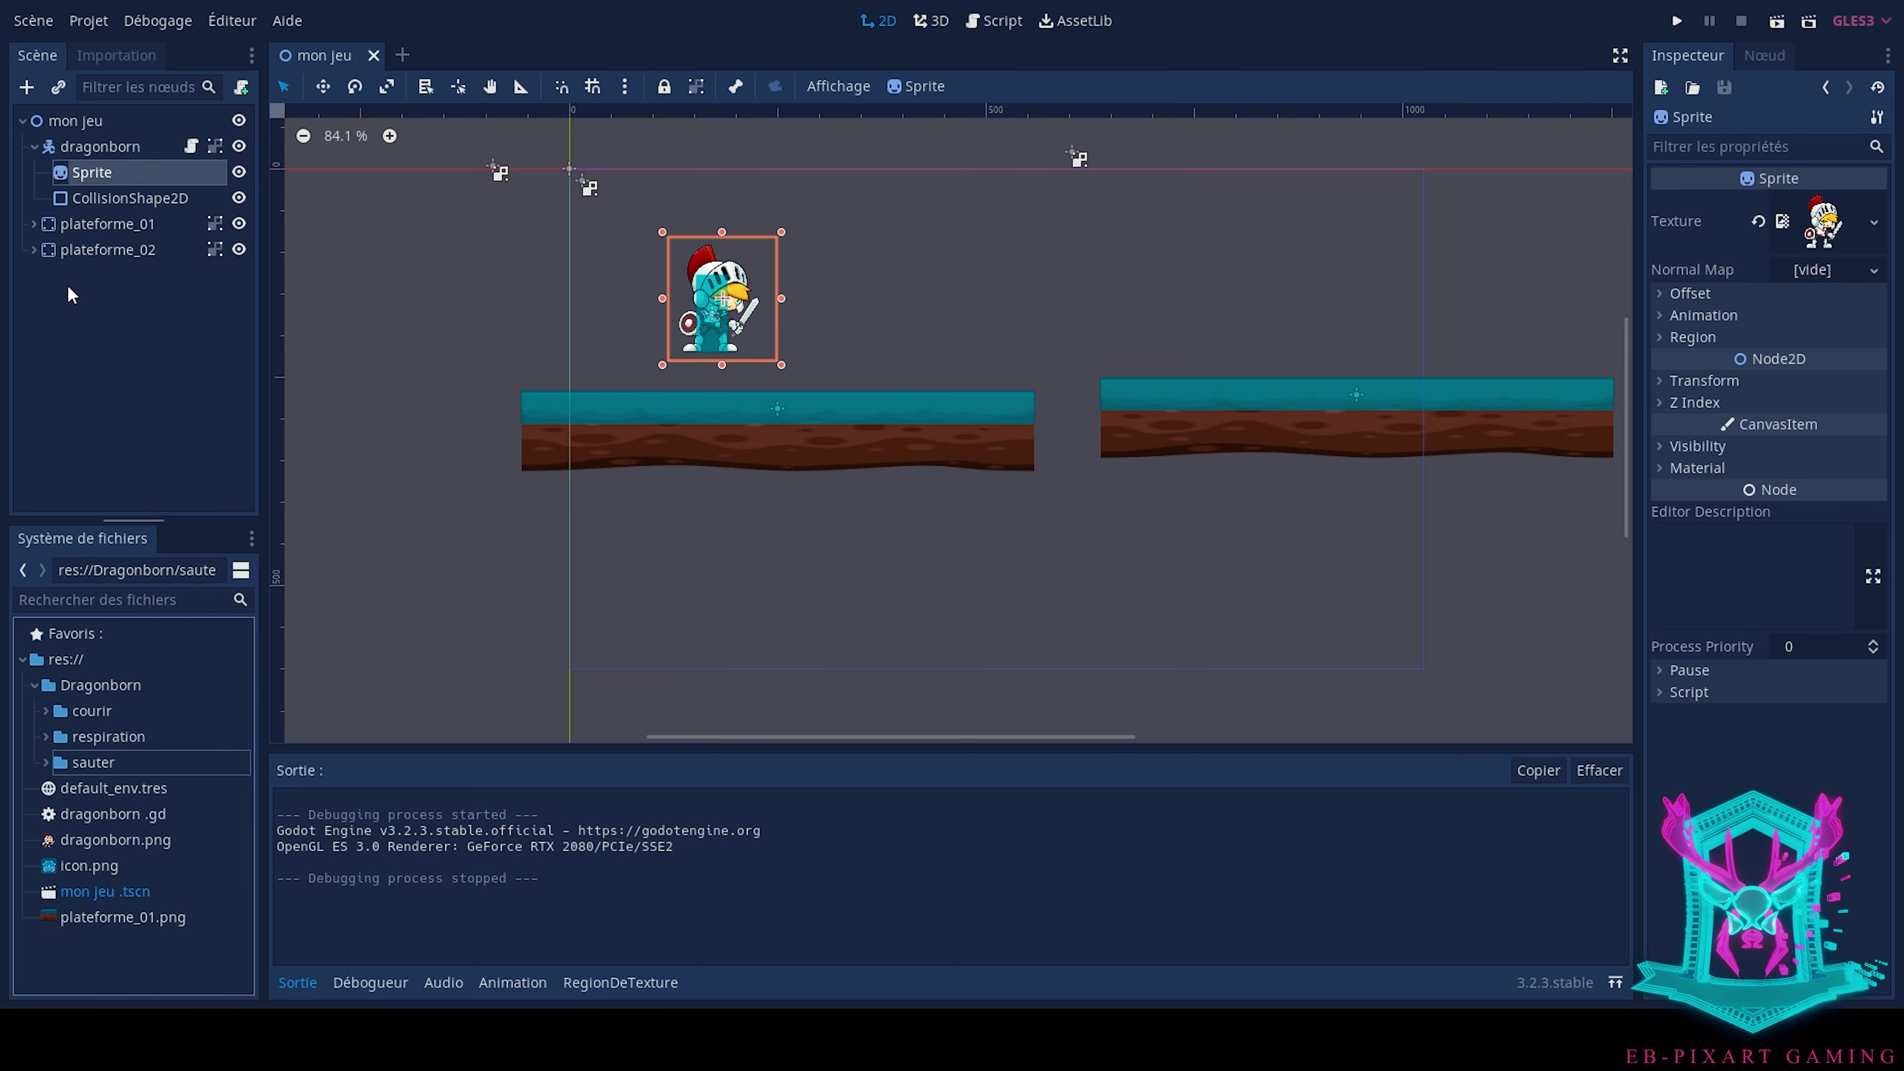
pyautogui.rightClick(98, 180)
pyautogui.click(175, 393)
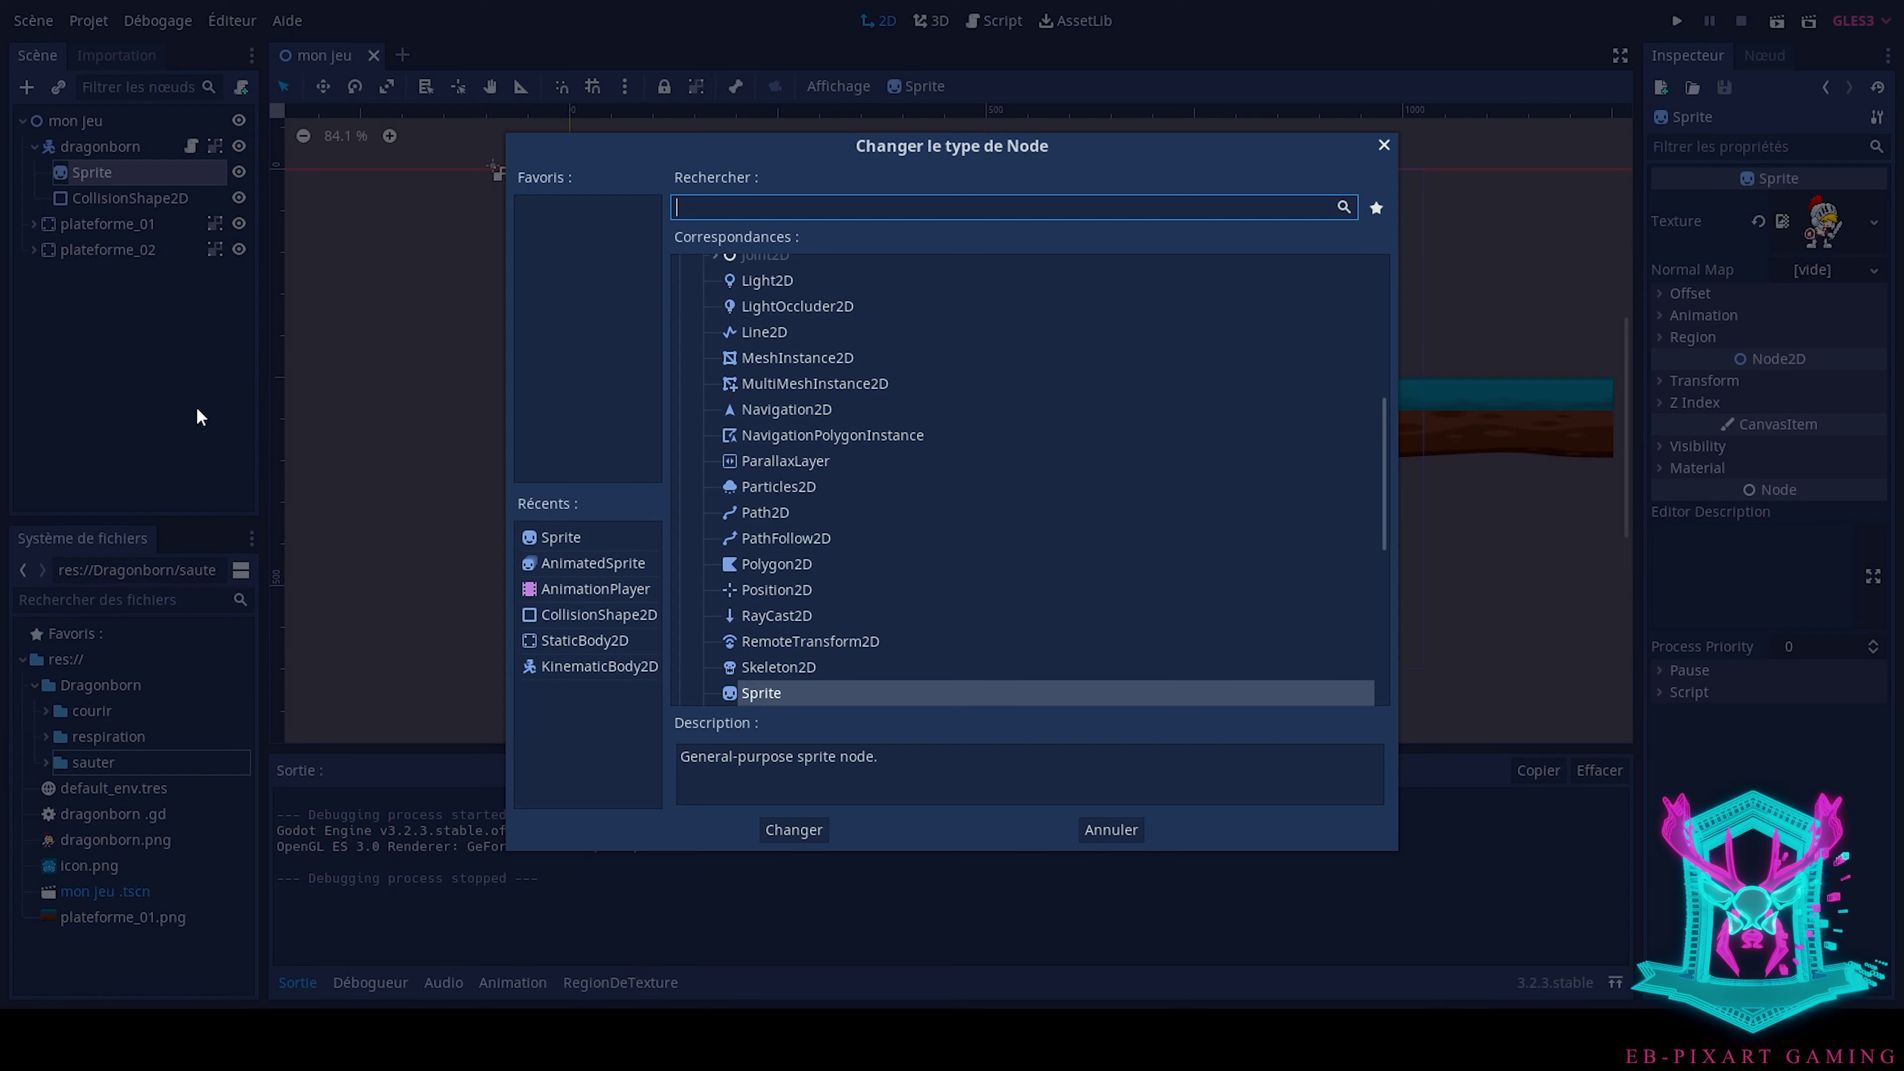
pyautogui.write('anime')
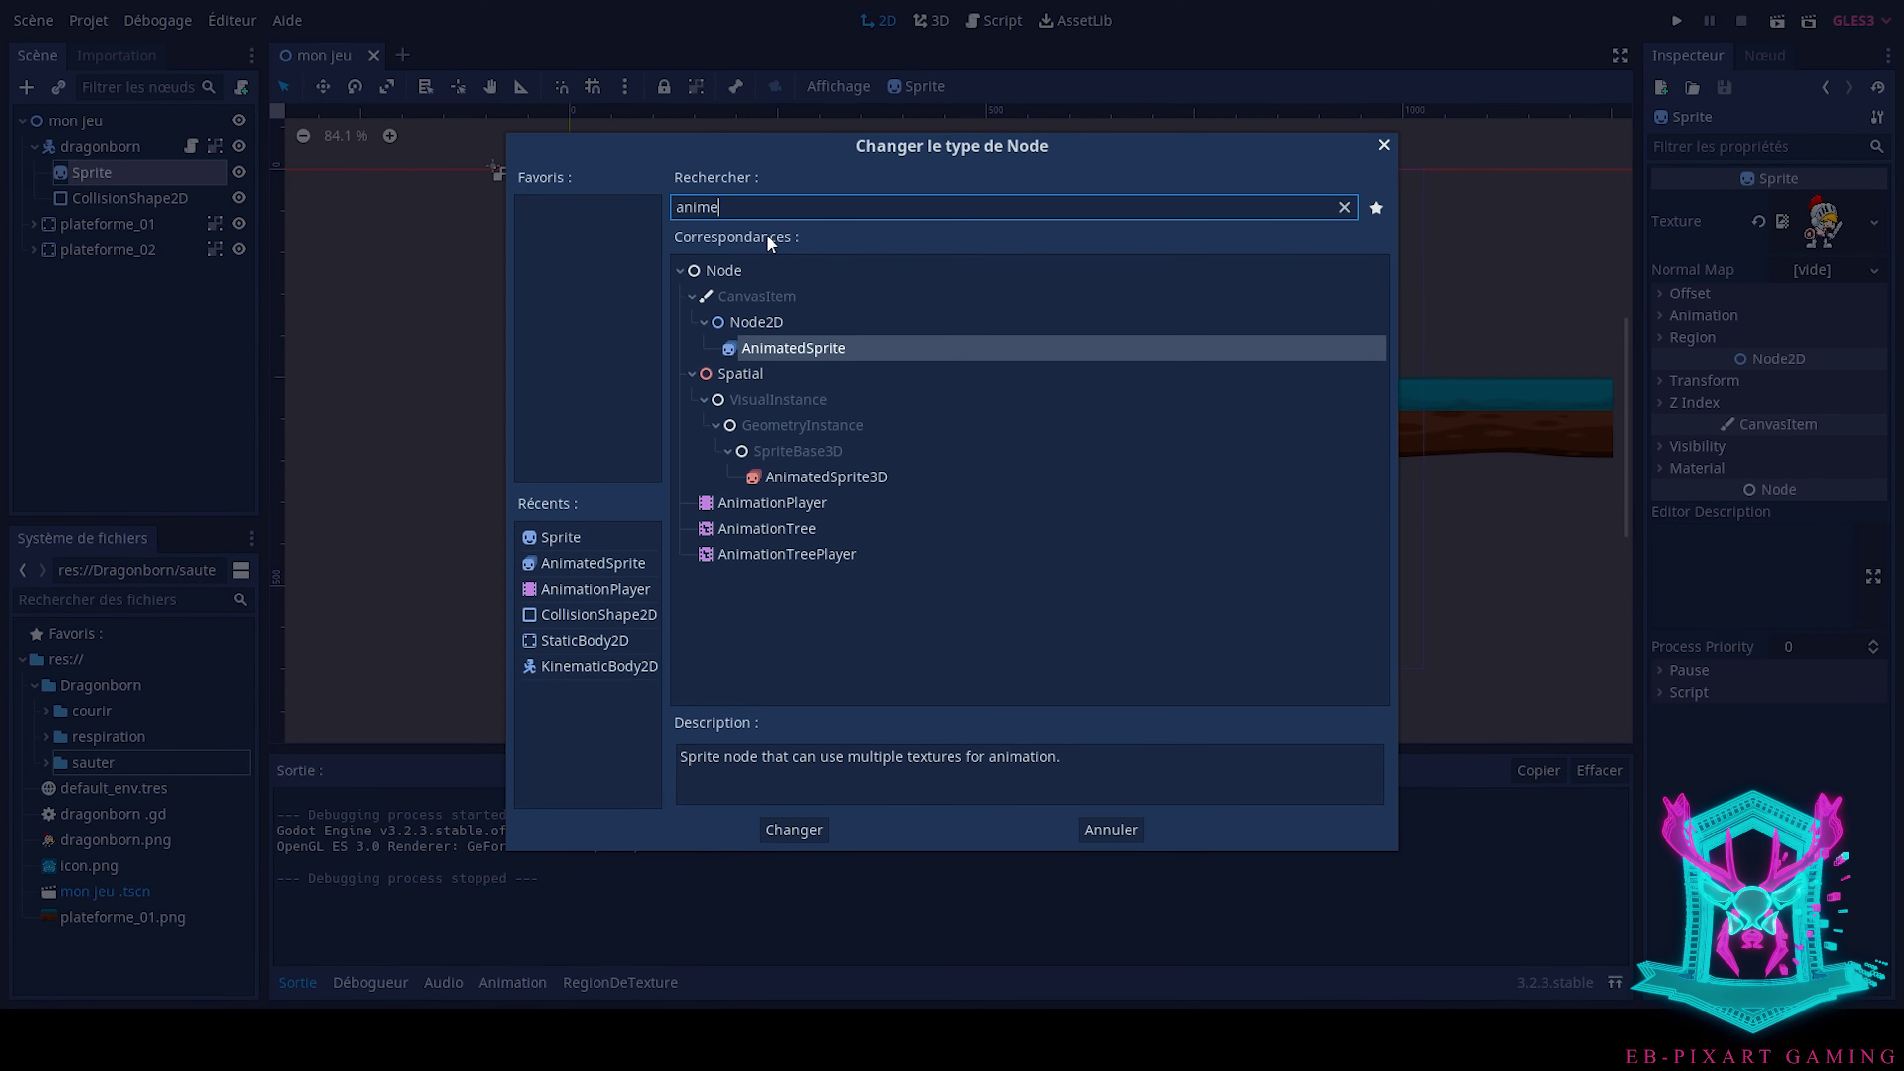
pyautogui.click(815, 344)
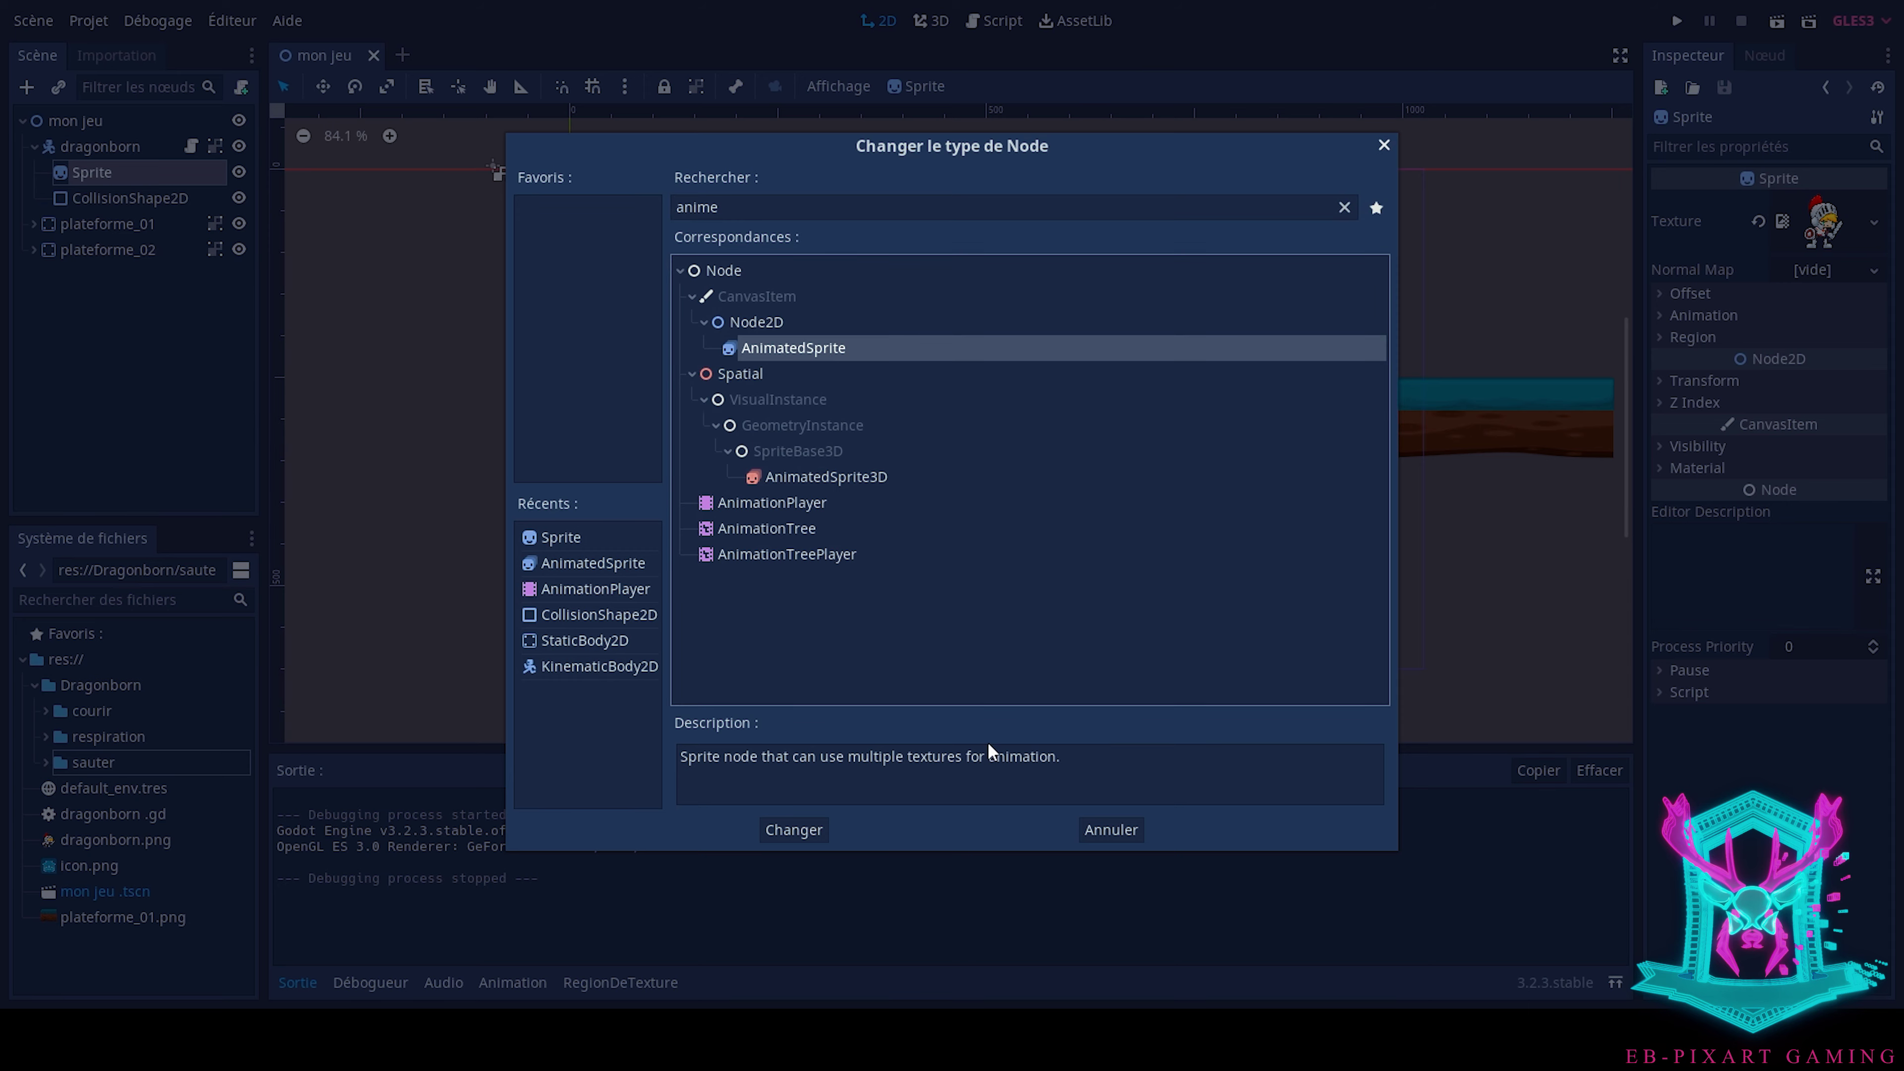
pyautogui.click(810, 830)
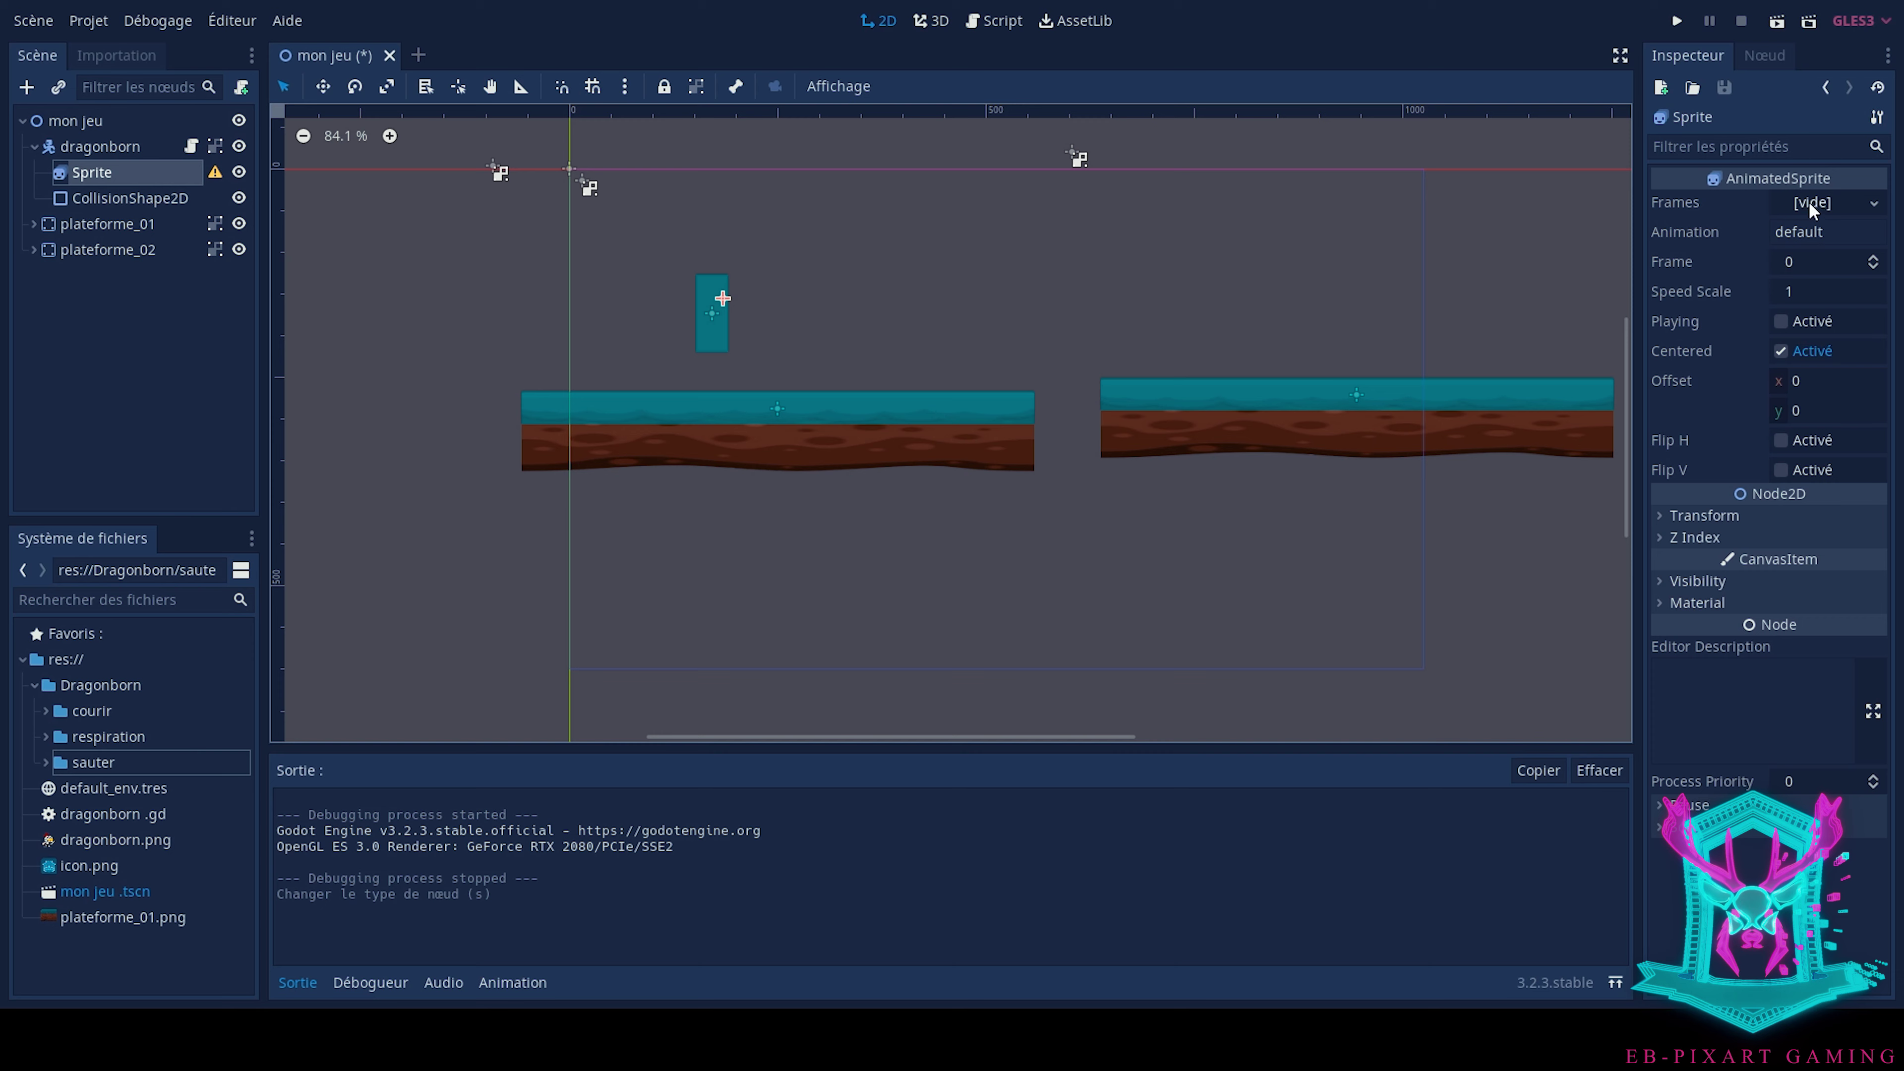
# Give its Frames property a new SpriteFrames resource and open it for editing
pyautogui.click(1849, 202)
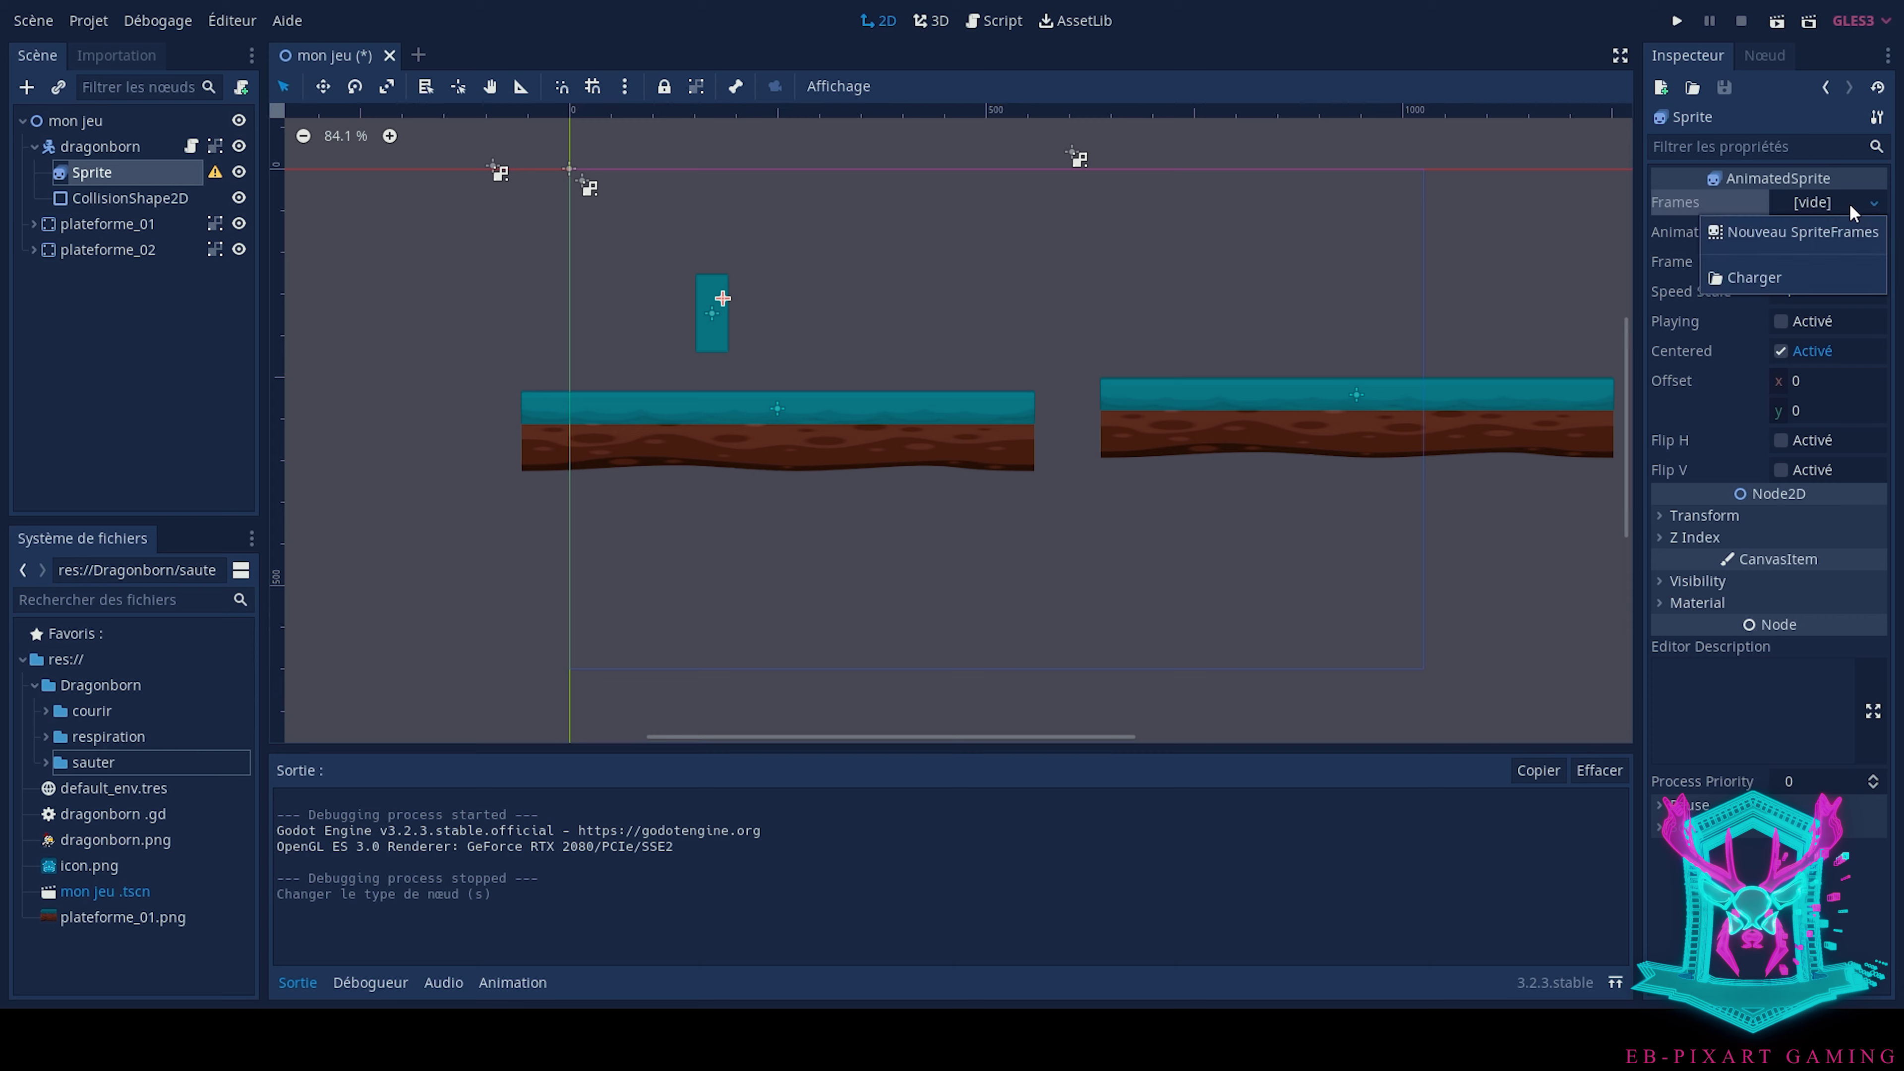
pyautogui.click(1814, 238)
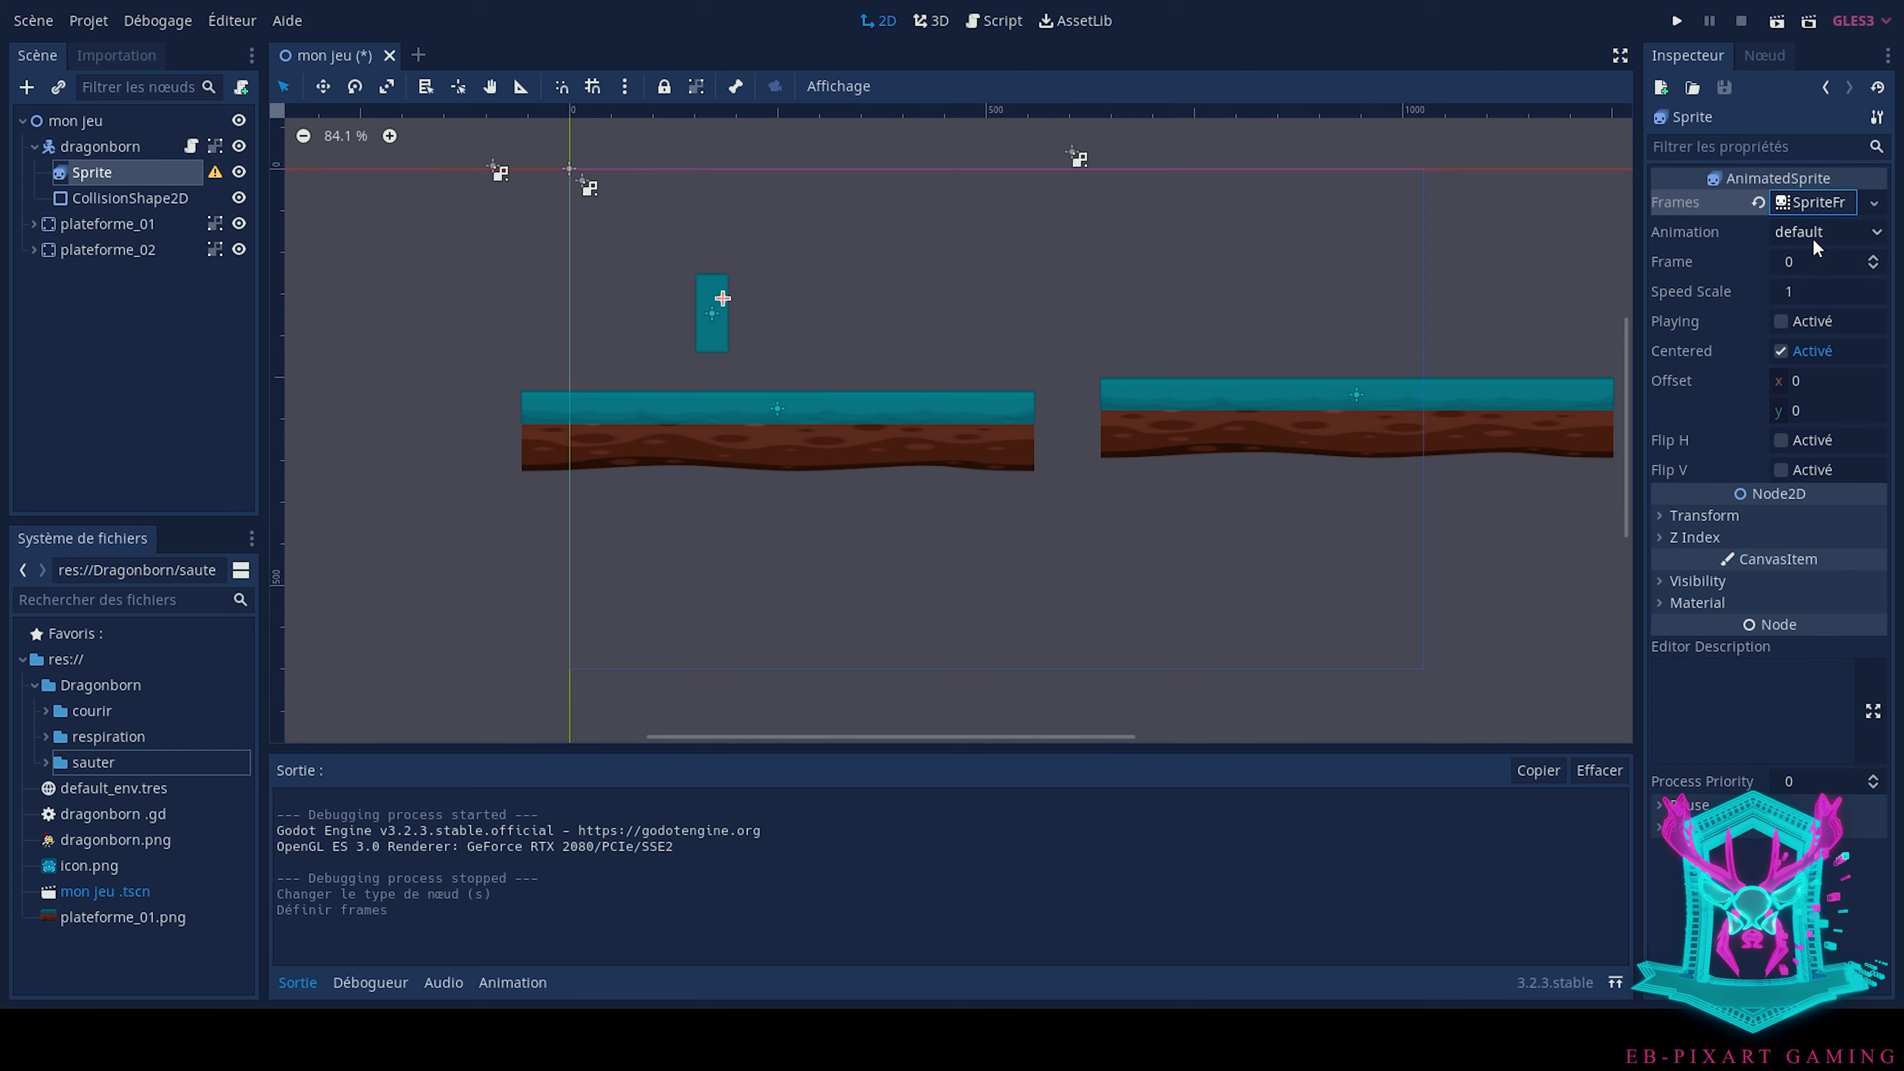
pyautogui.click(1809, 204)
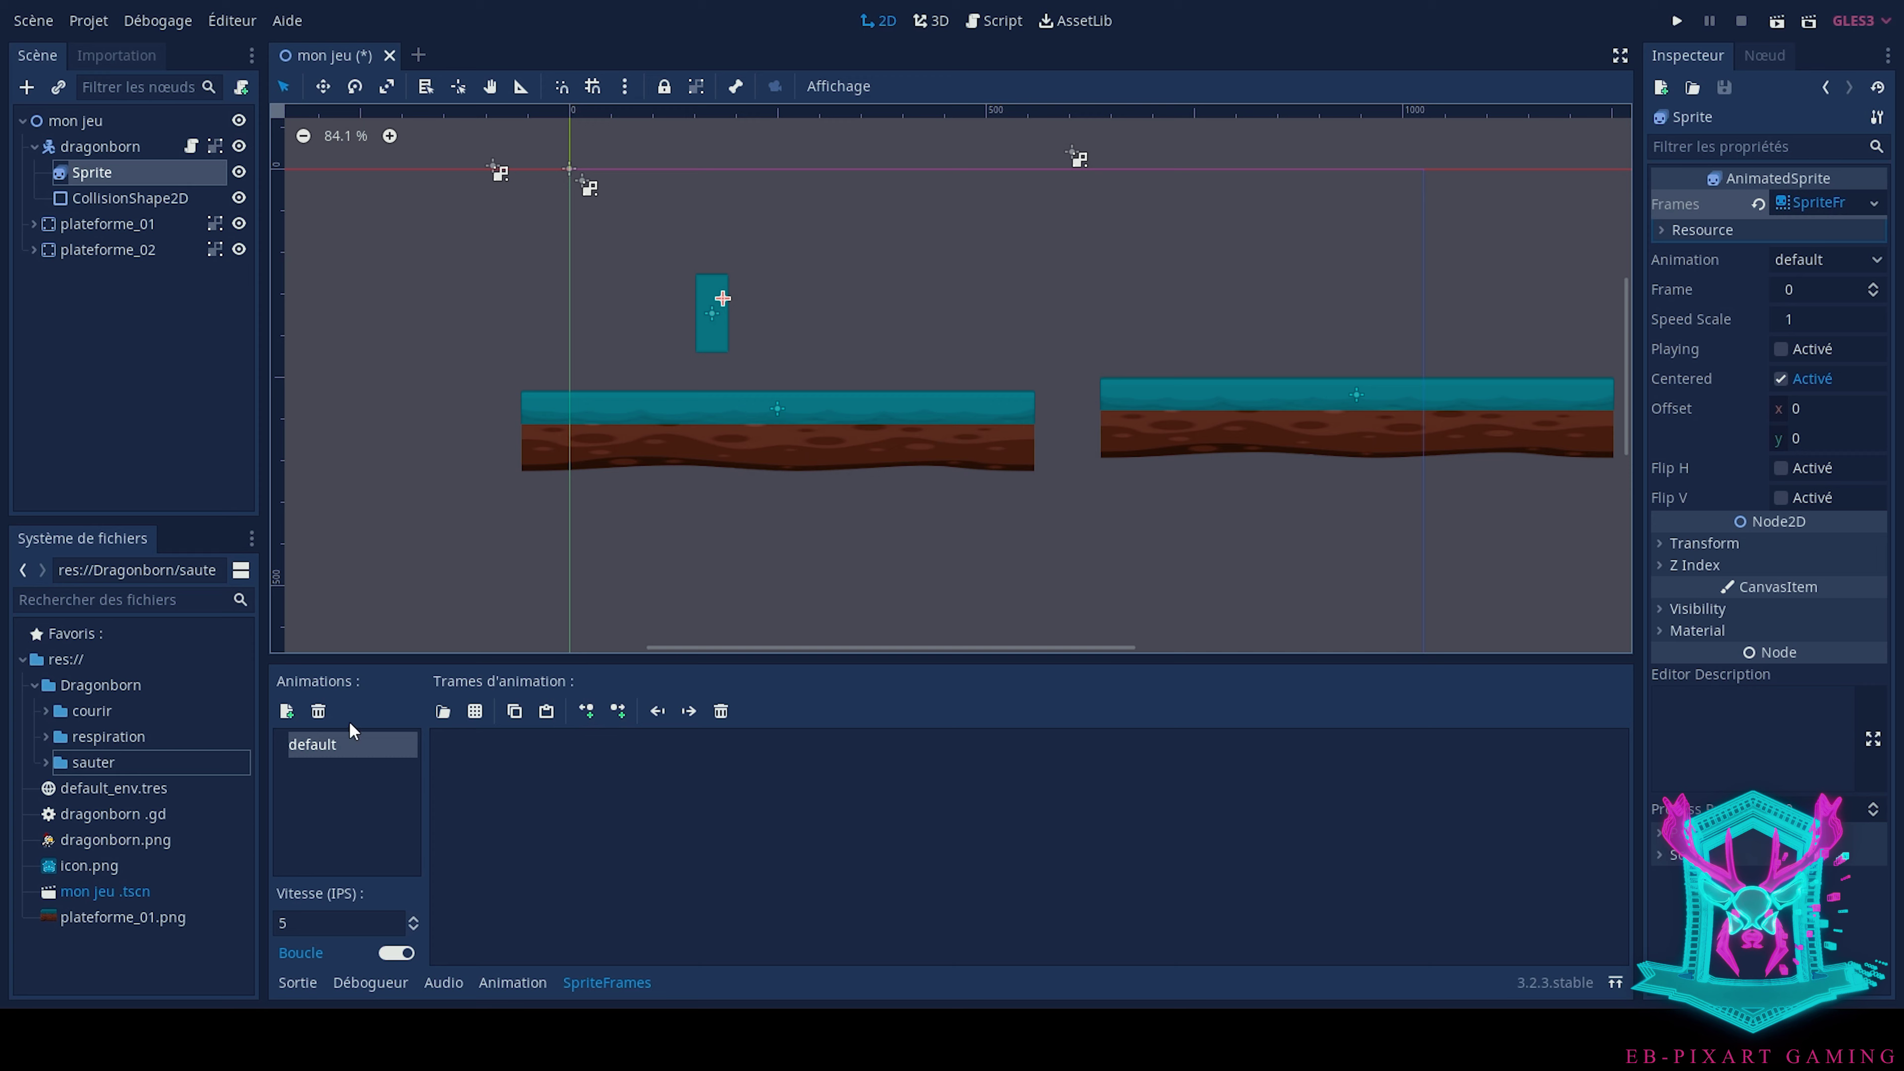
# Rename the default animation to respiration and add two more named courir and sauter
pyautogui.doubleClick(340, 746)
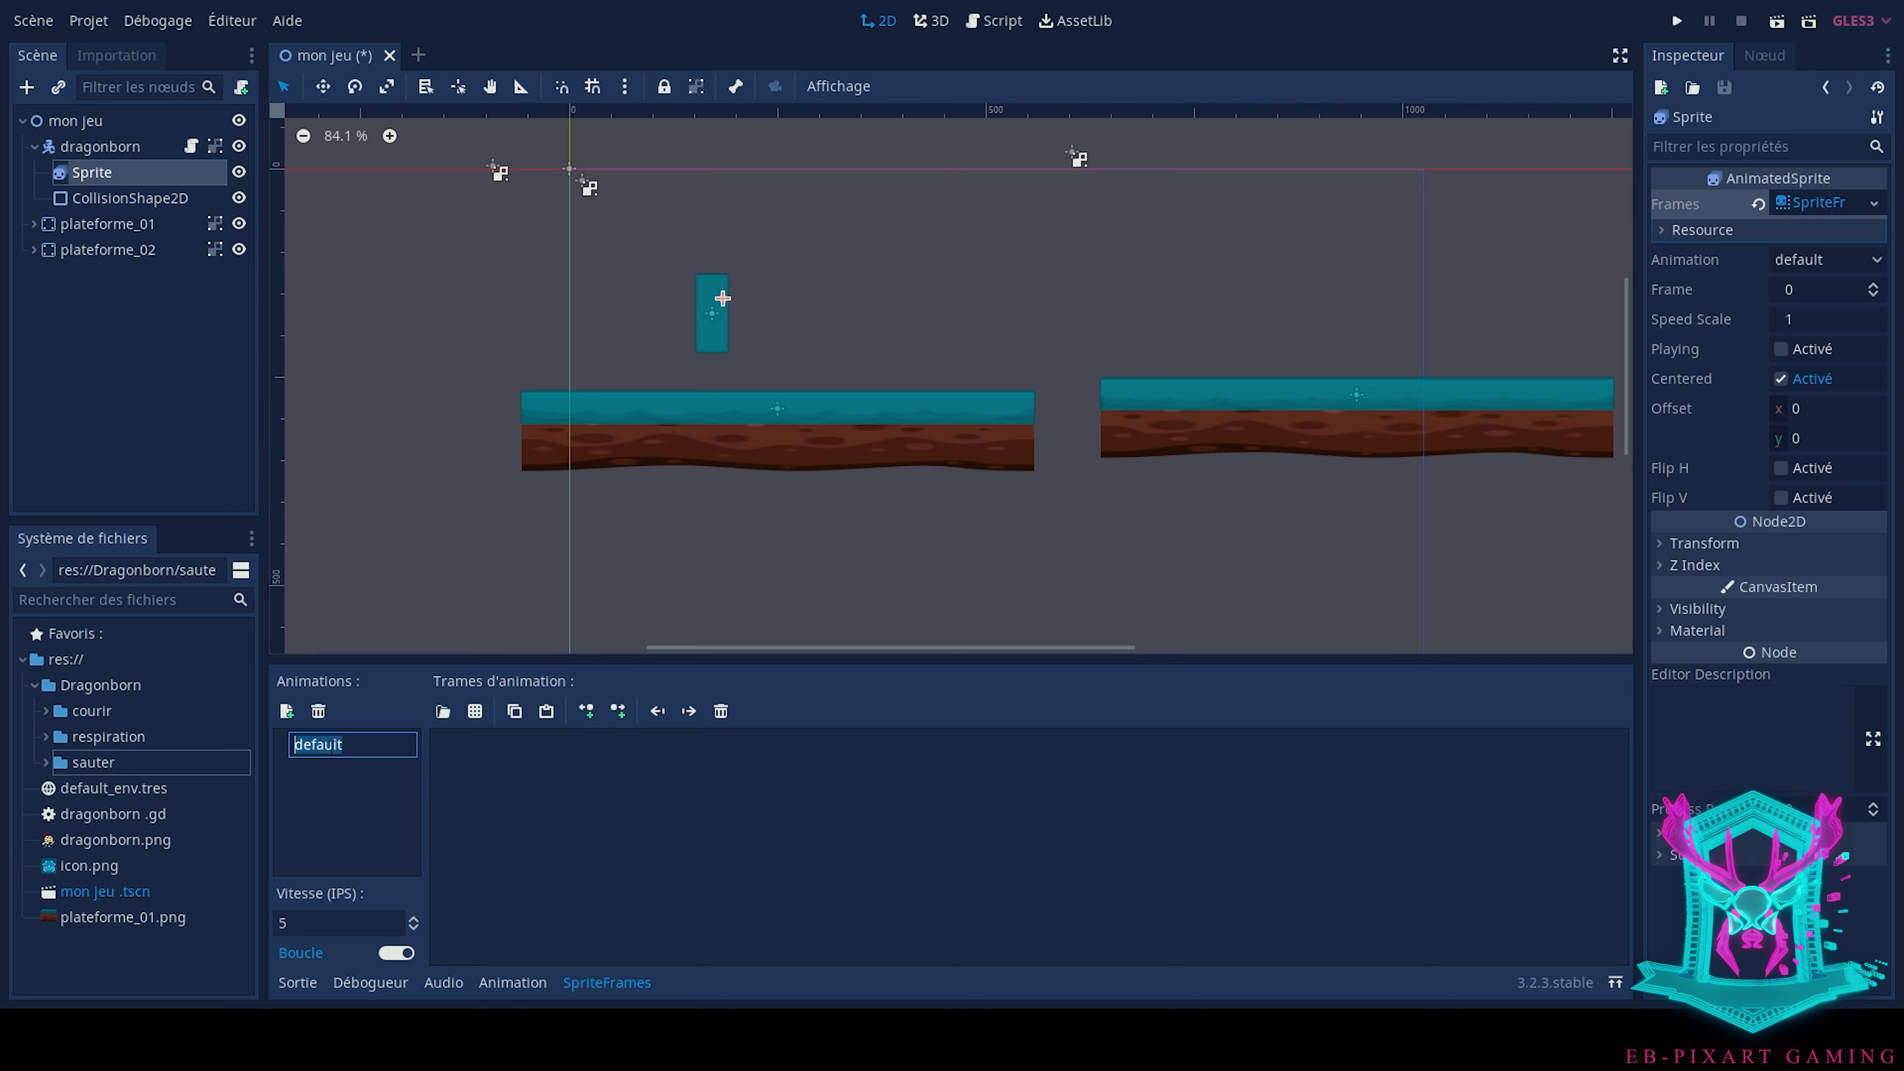
pyautogui.write('respiration')
pyautogui.click(353, 796)
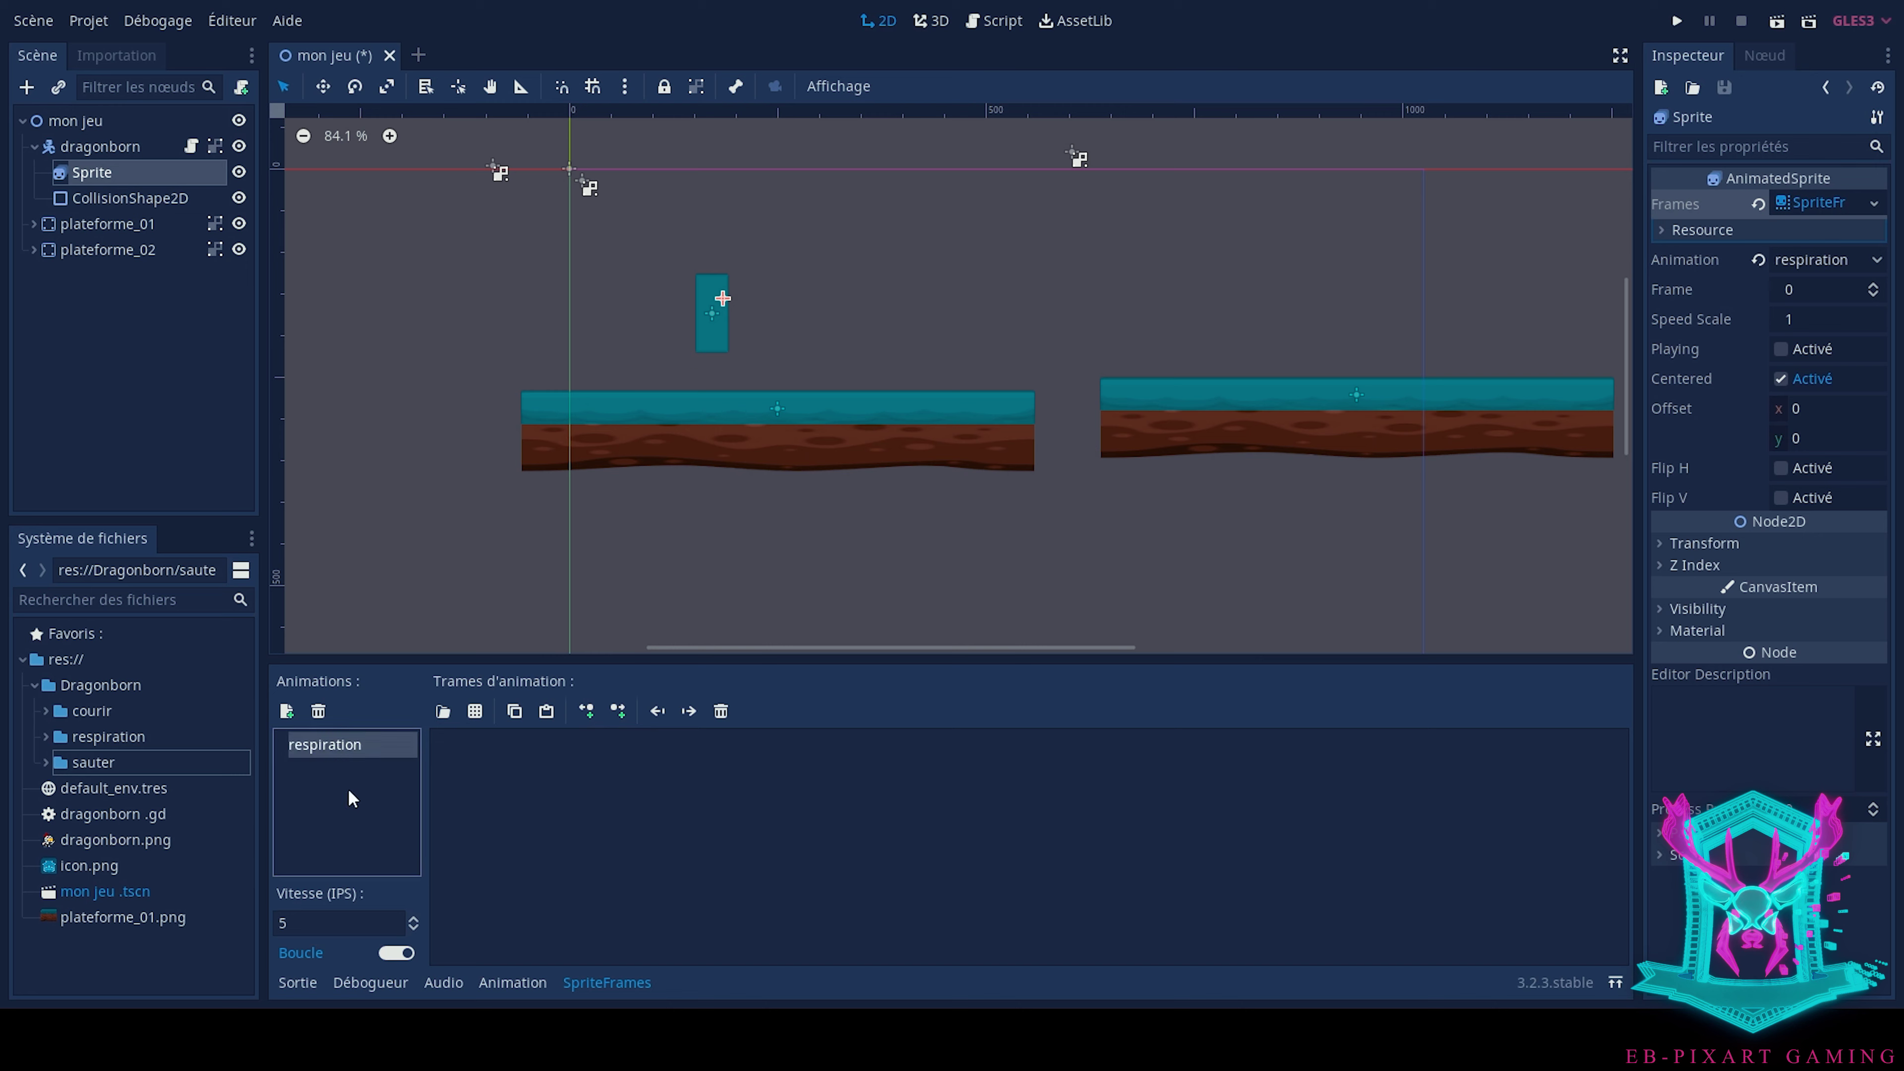
pyautogui.click(286, 710)
pyautogui.doubleClick(340, 746)
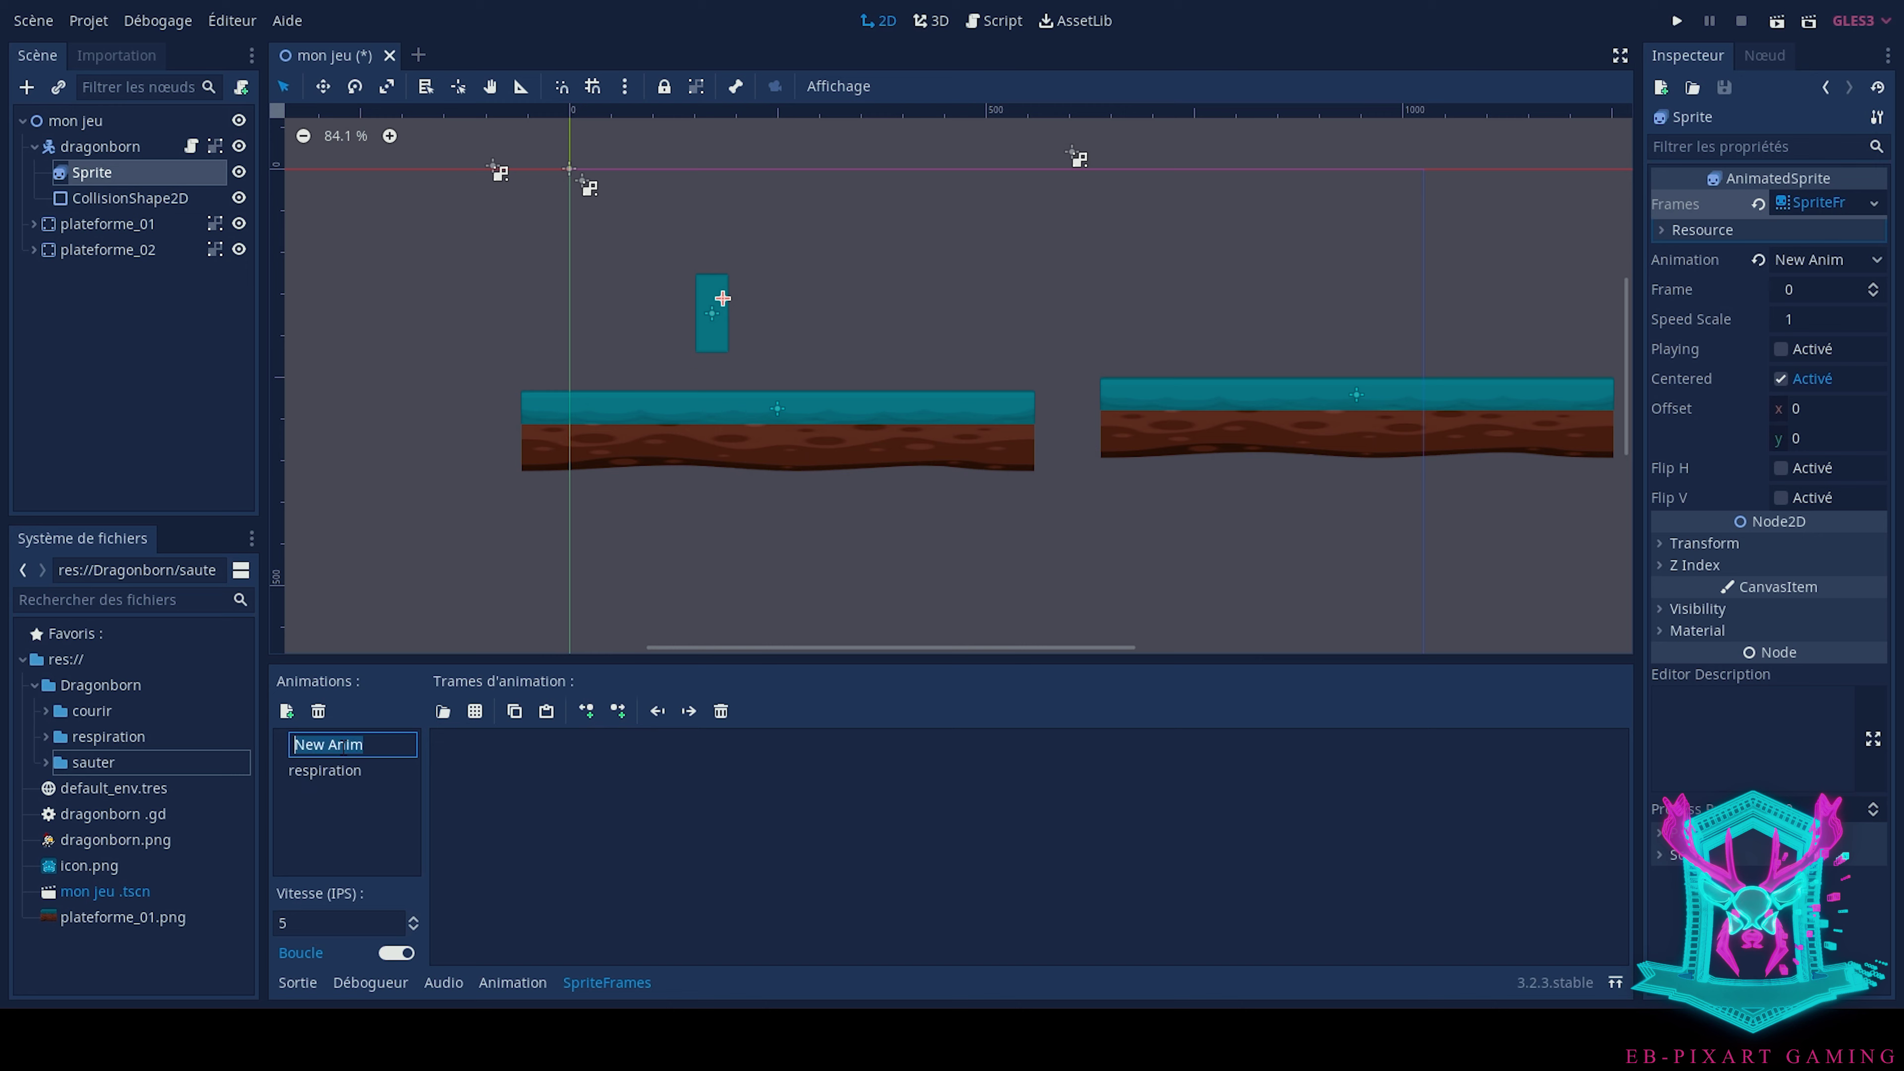
pyautogui.write('courir')
pyautogui.click(360, 833)
pyautogui.click(286, 710)
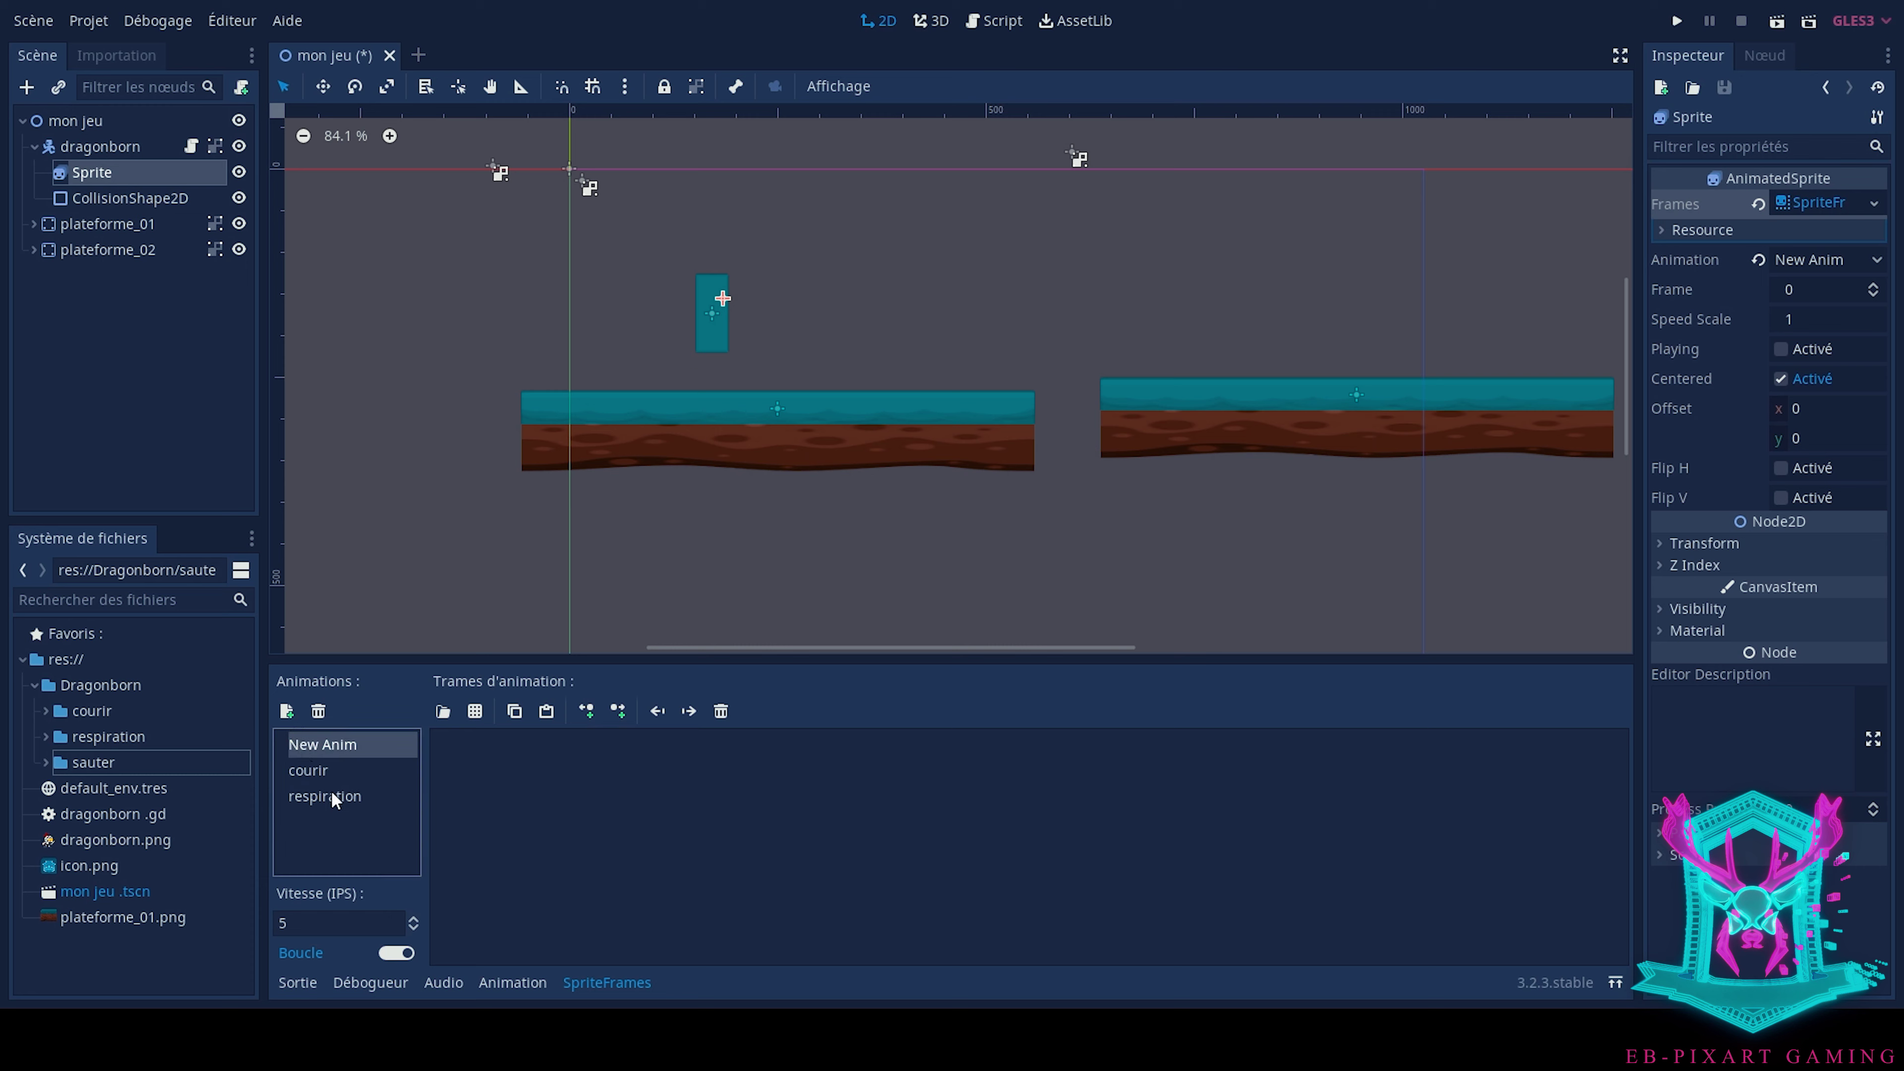
pyautogui.doubleClick(351, 744)
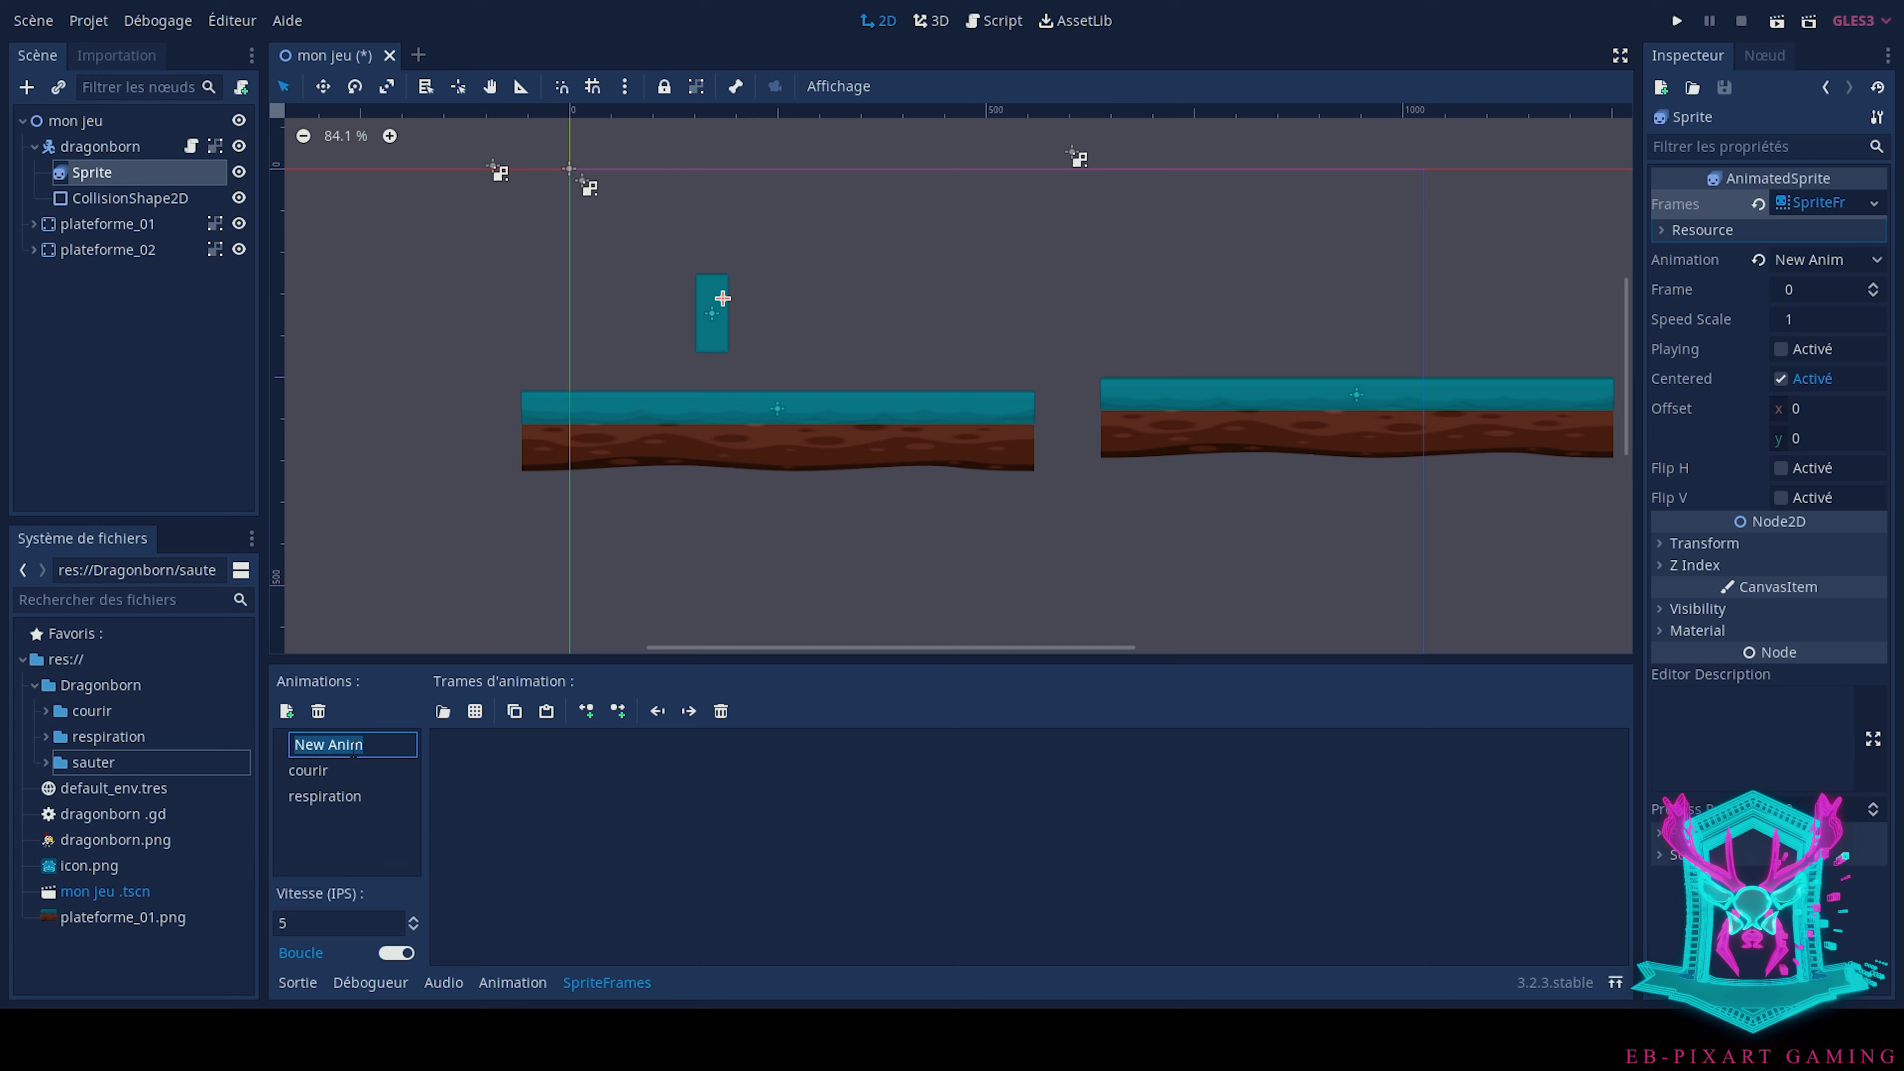
pyautogui.write('sauter')
pyautogui.click(365, 811)
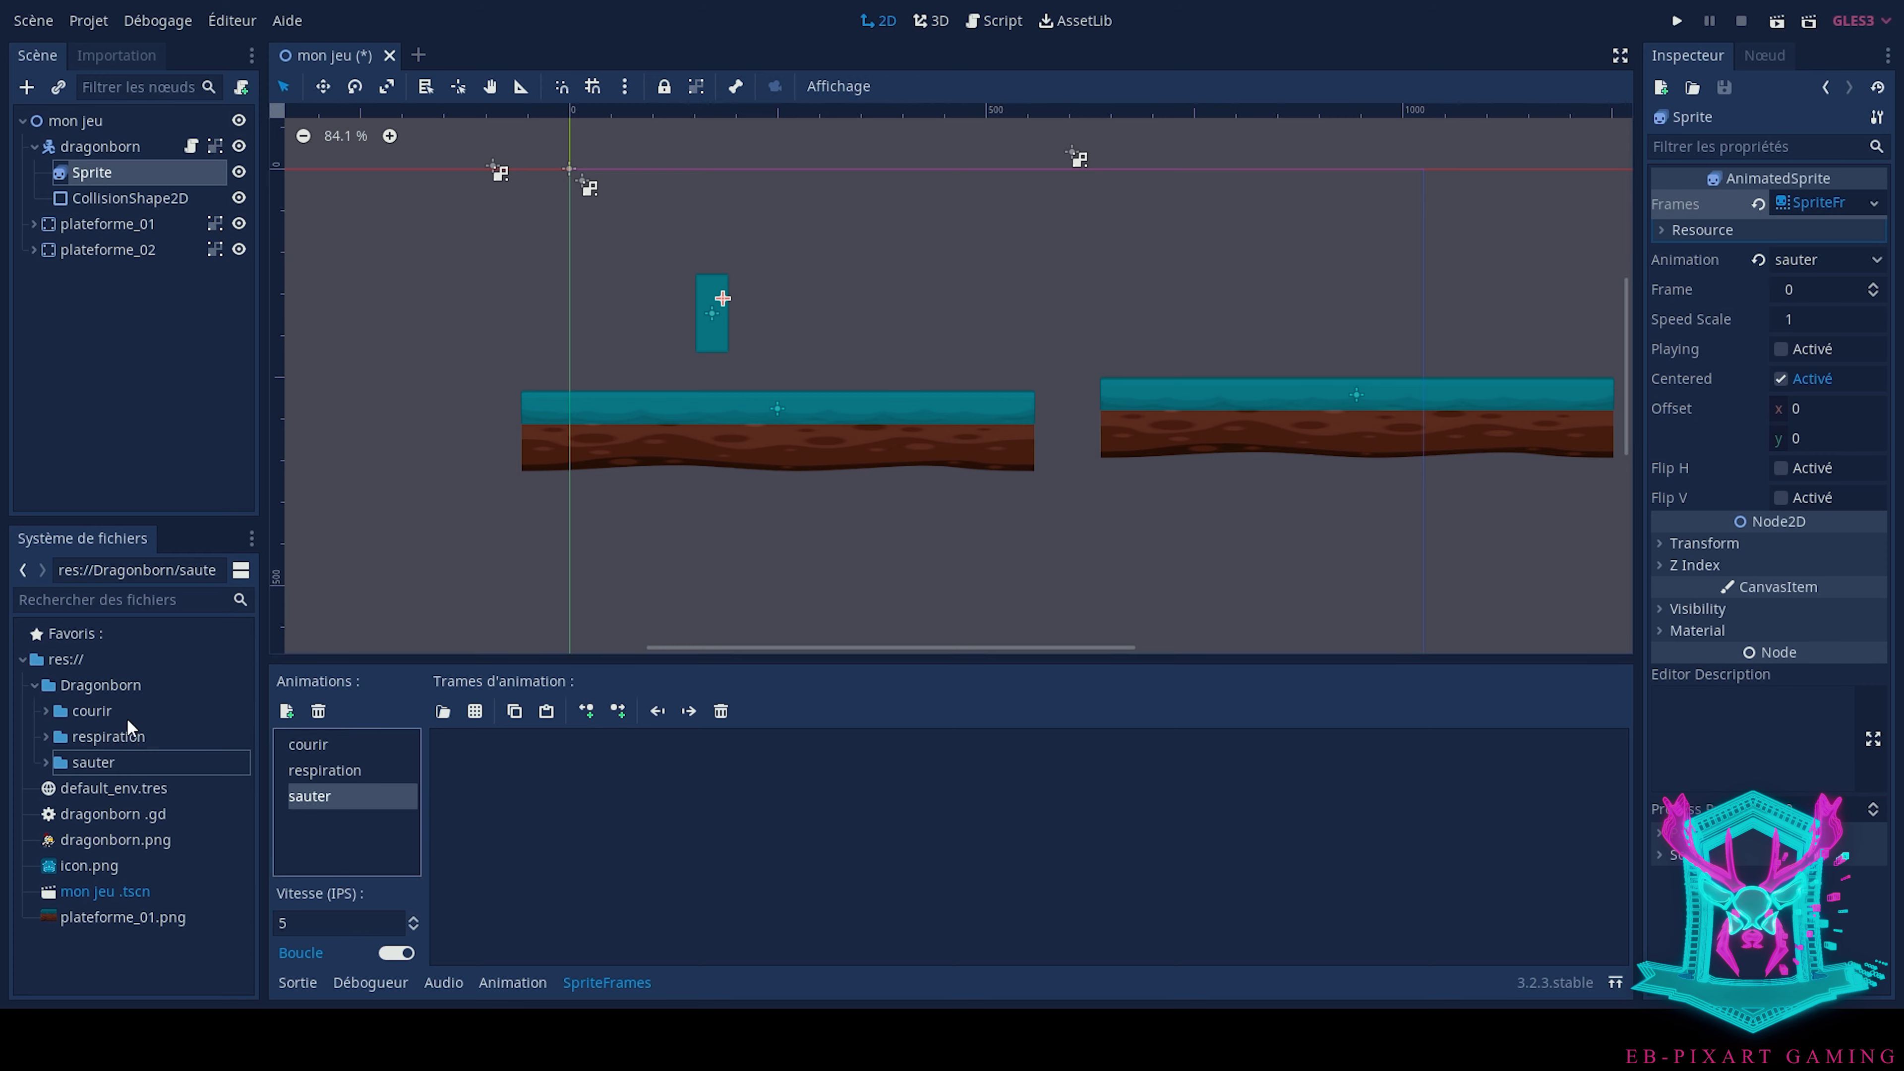
# Fill the courir animation with Run (1)–(10).png in order
pyautogui.click(46, 708)
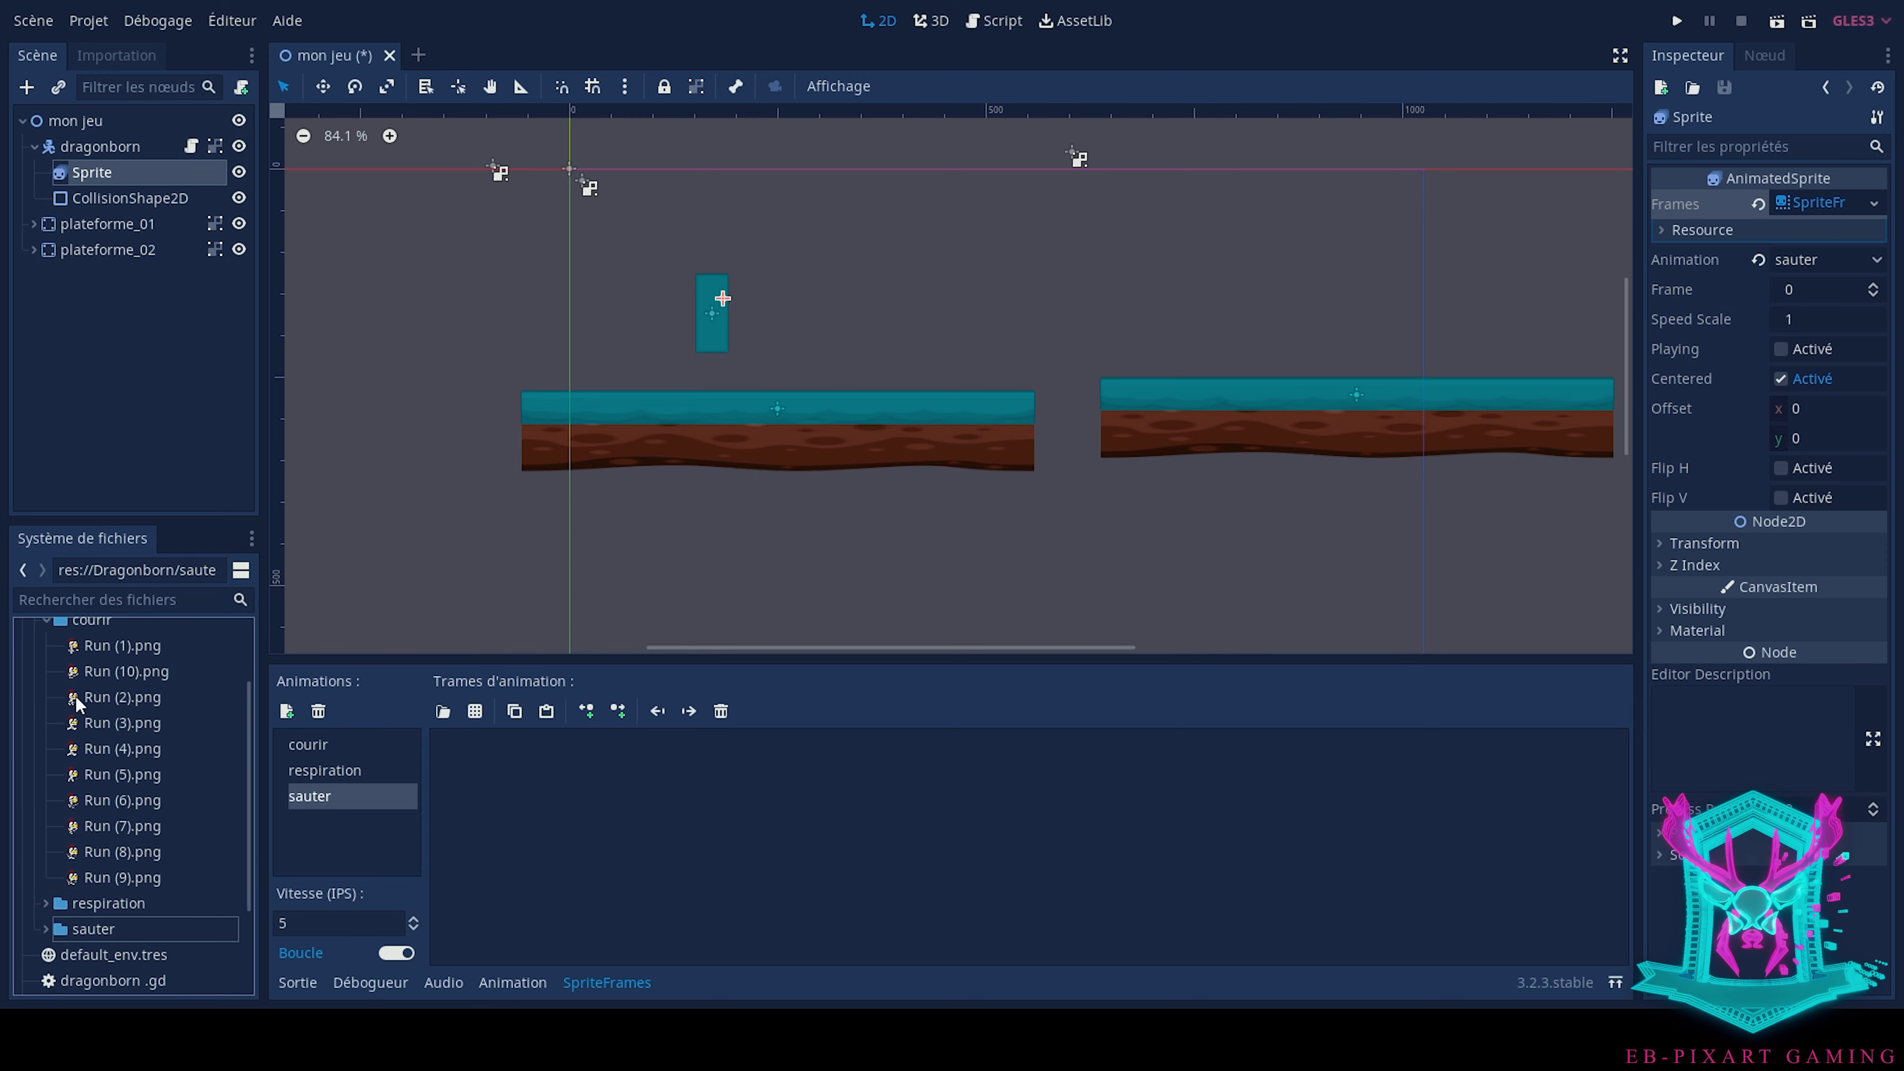
pyautogui.click(123, 647)
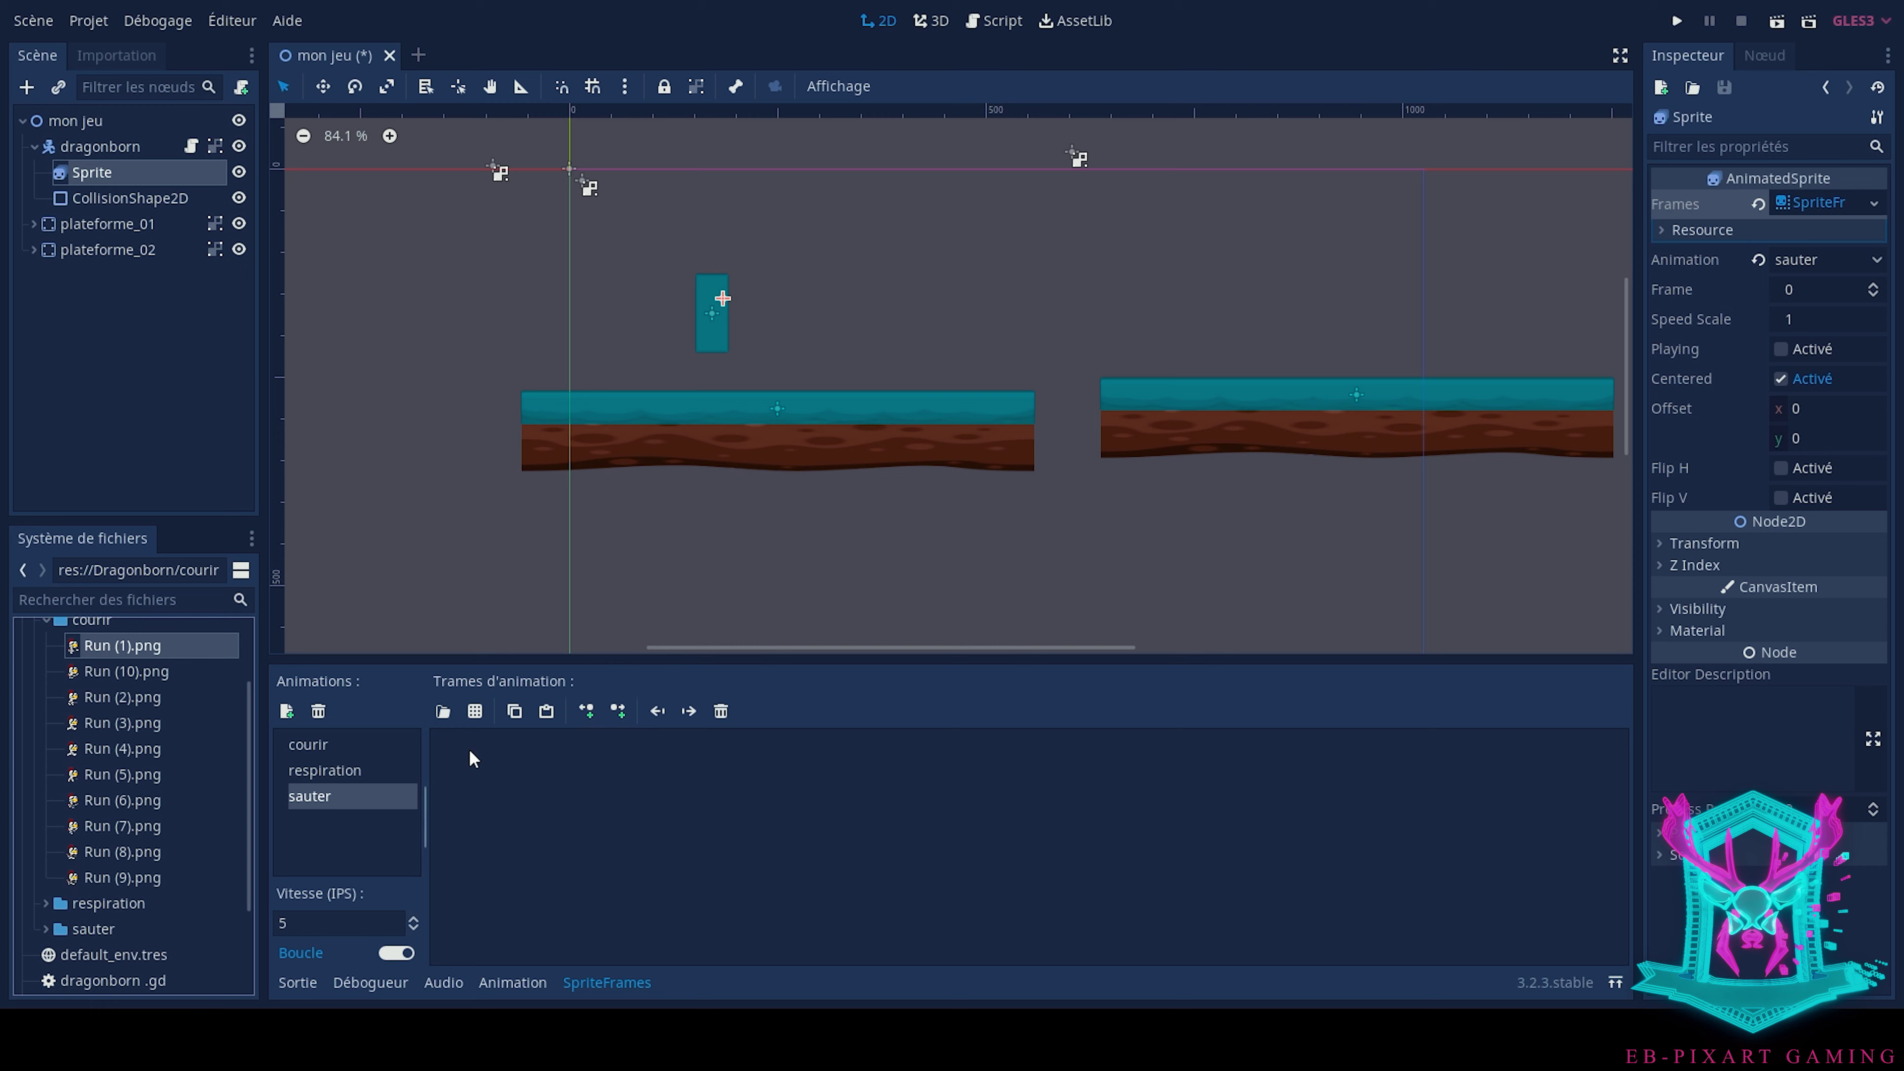
pyautogui.click(336, 773)
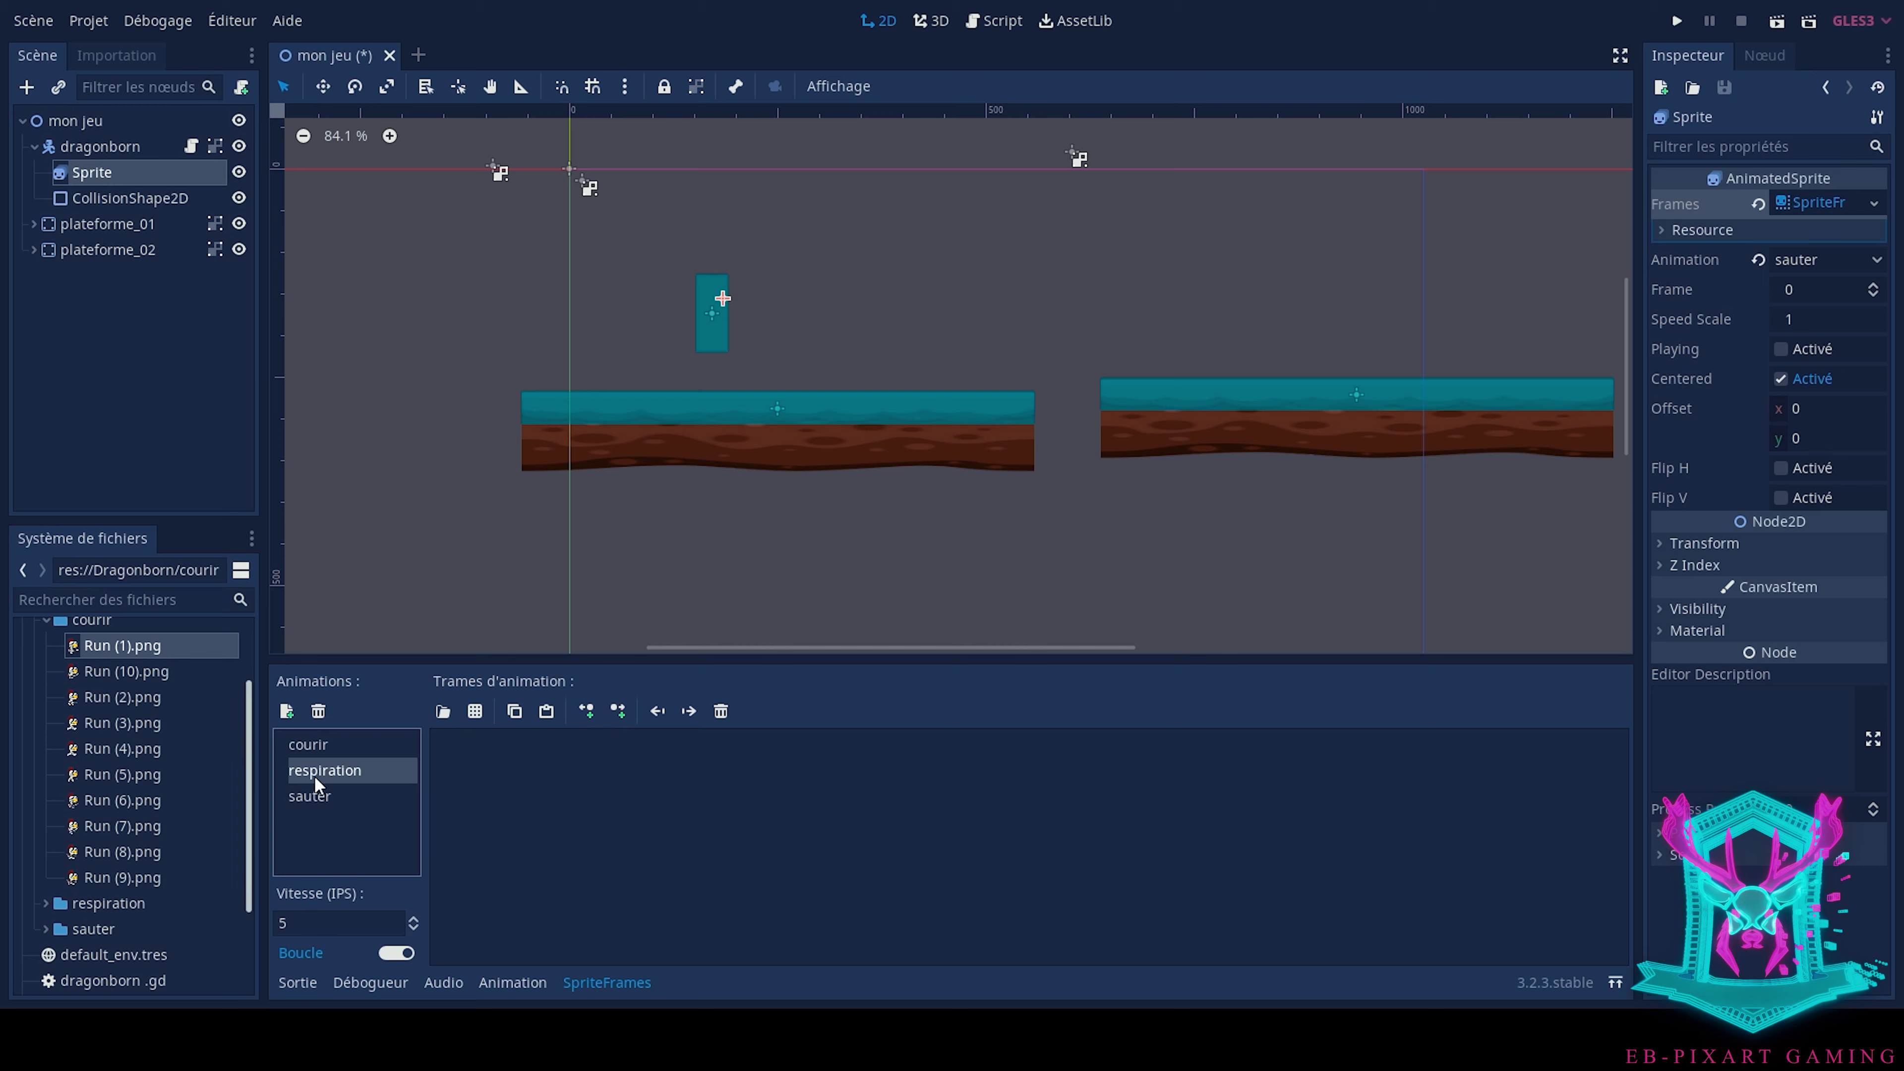
pyautogui.click(315, 744)
pyautogui.moveTo(128, 647); pyautogui.dragTo(556, 812)
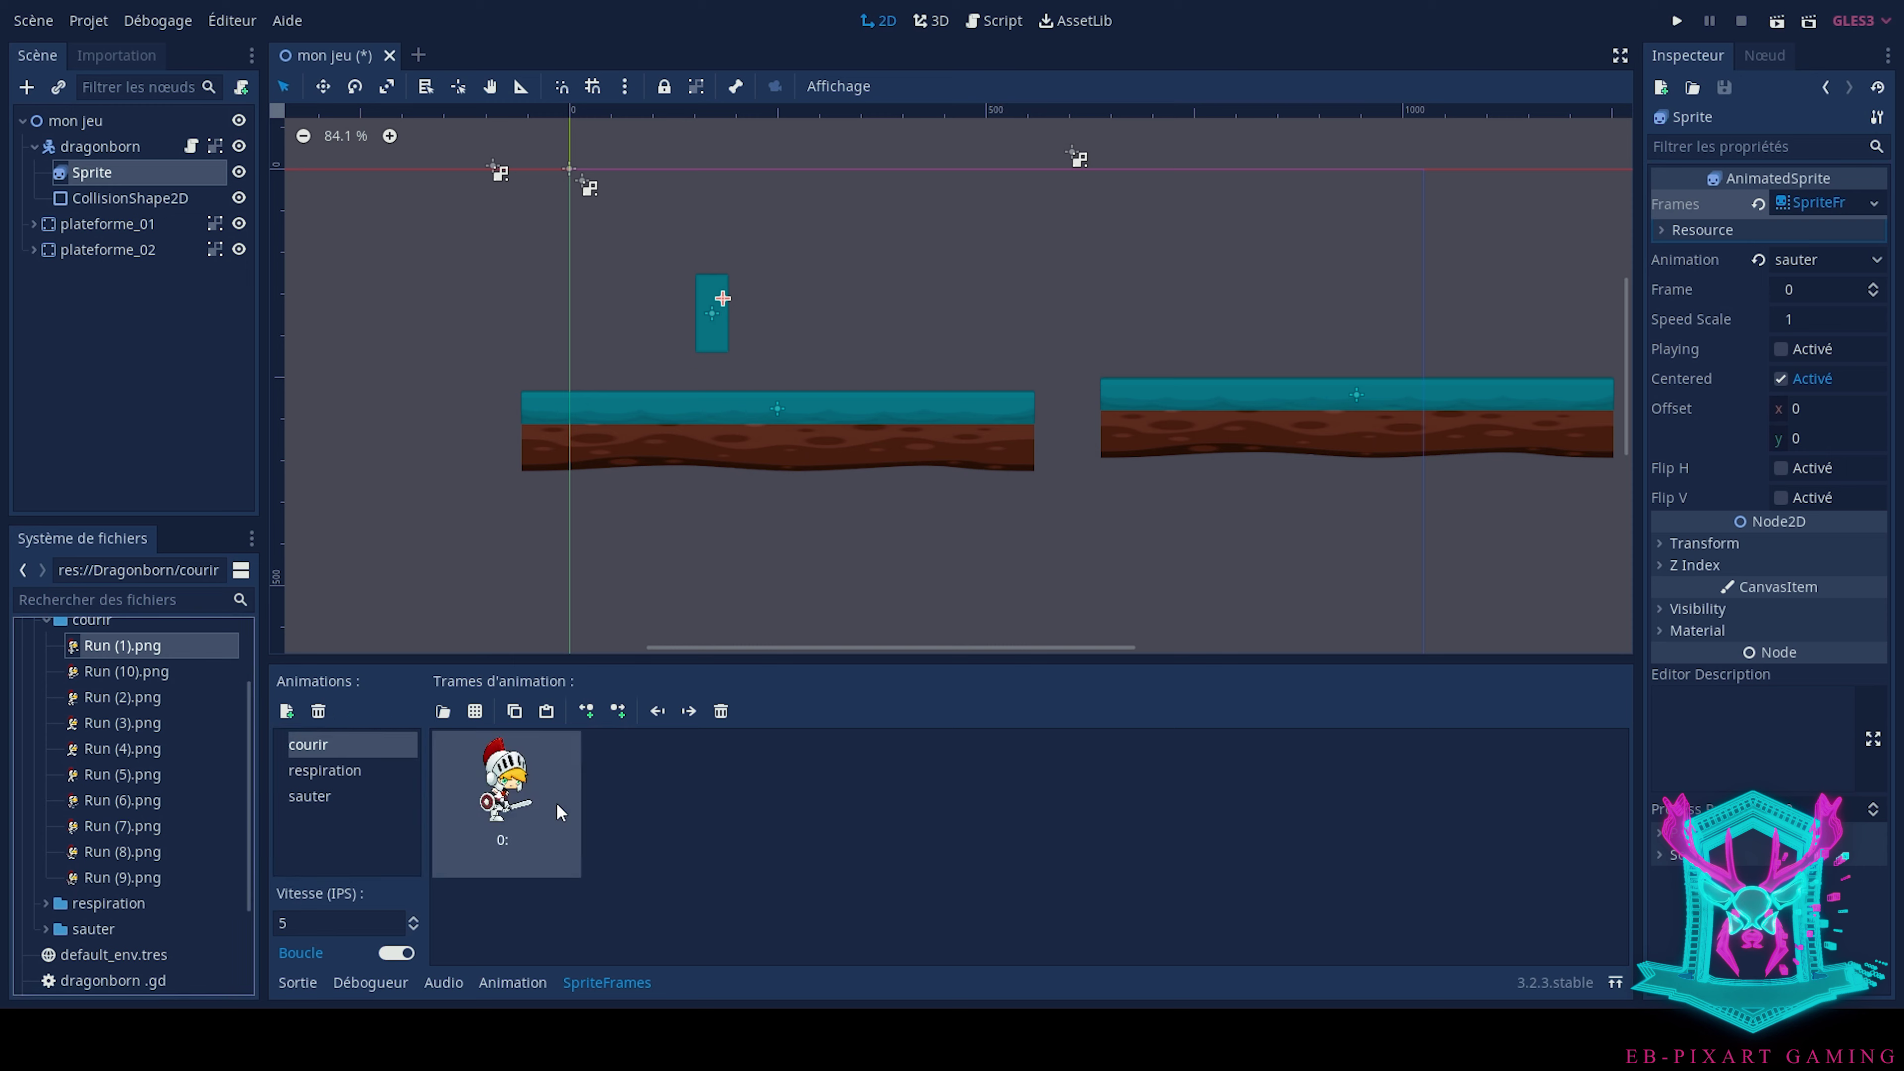
pyautogui.click(131, 697)
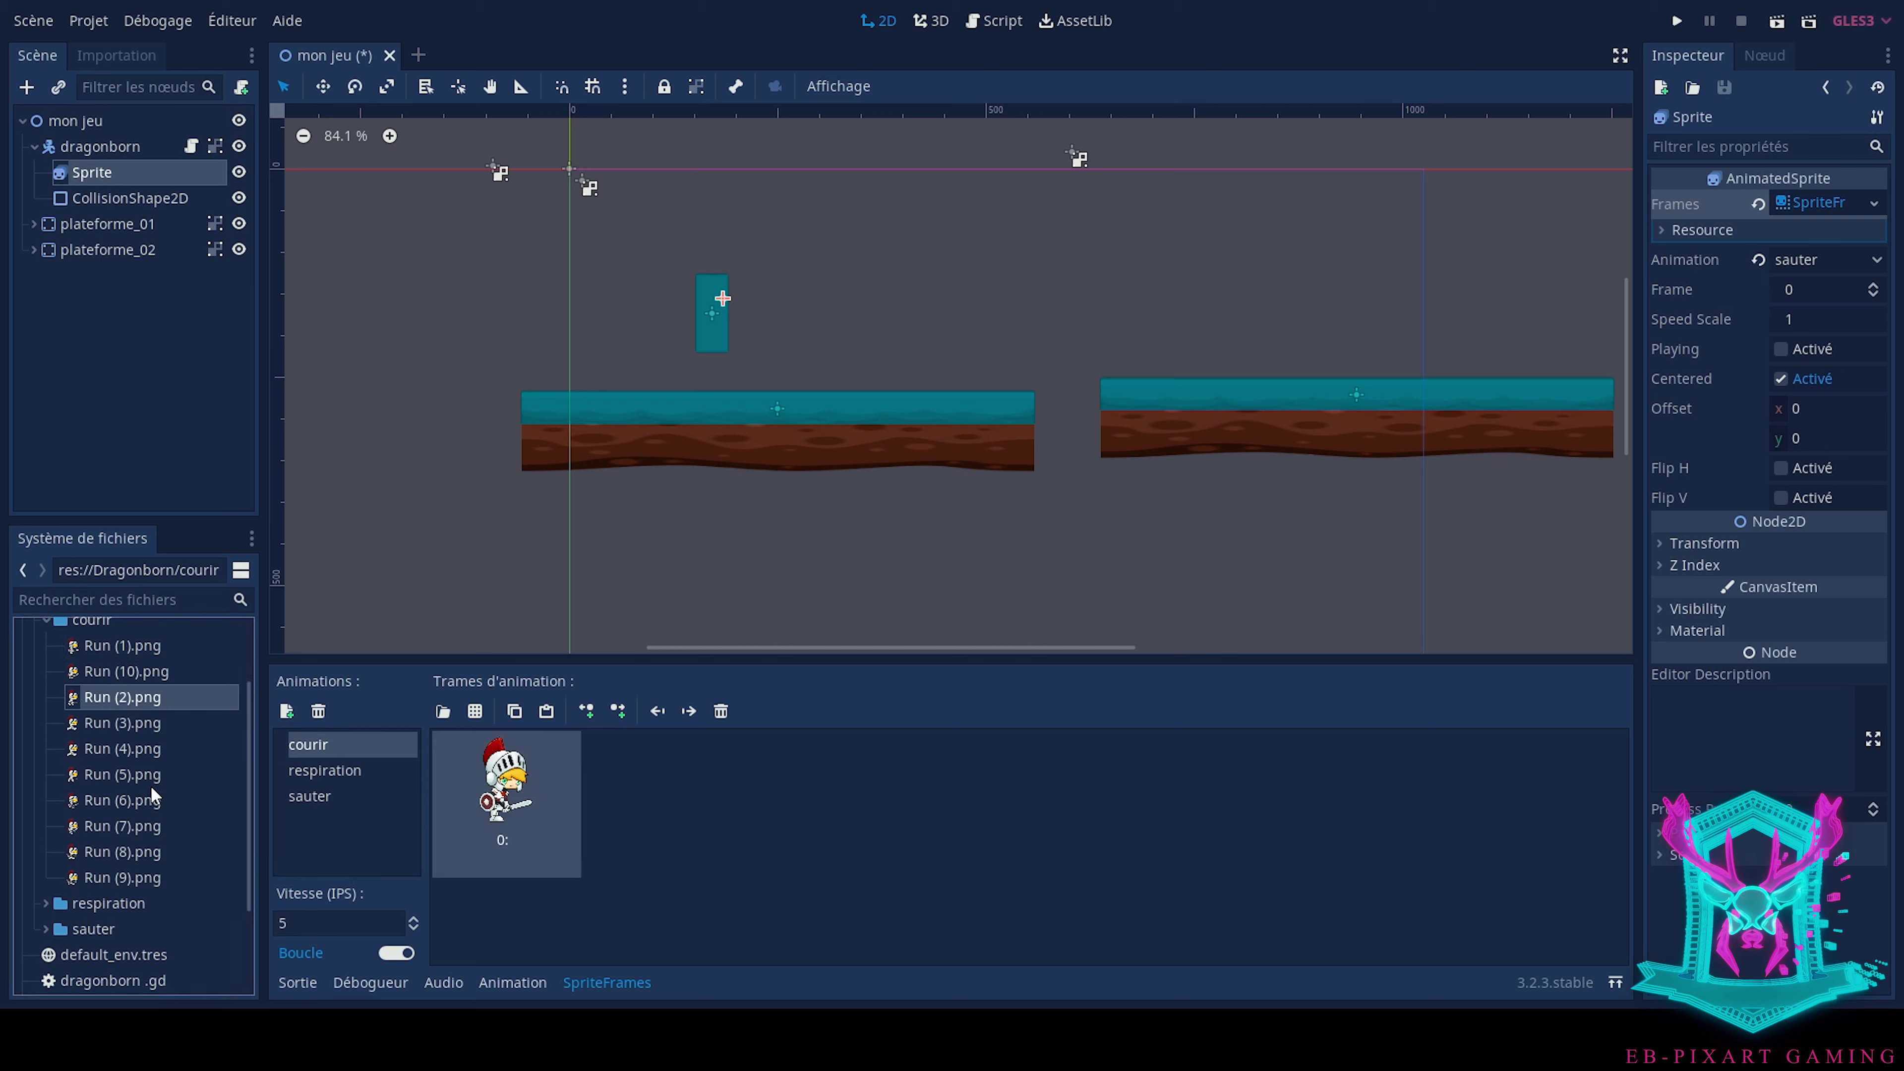
pyautogui.keyDown('ctrl'); pyautogui.click(137, 876); pyautogui.keyUp('ctrl')
pyautogui.keyDown('ctrl'); pyautogui.click(141, 853); pyautogui.keyUp('ctrl')
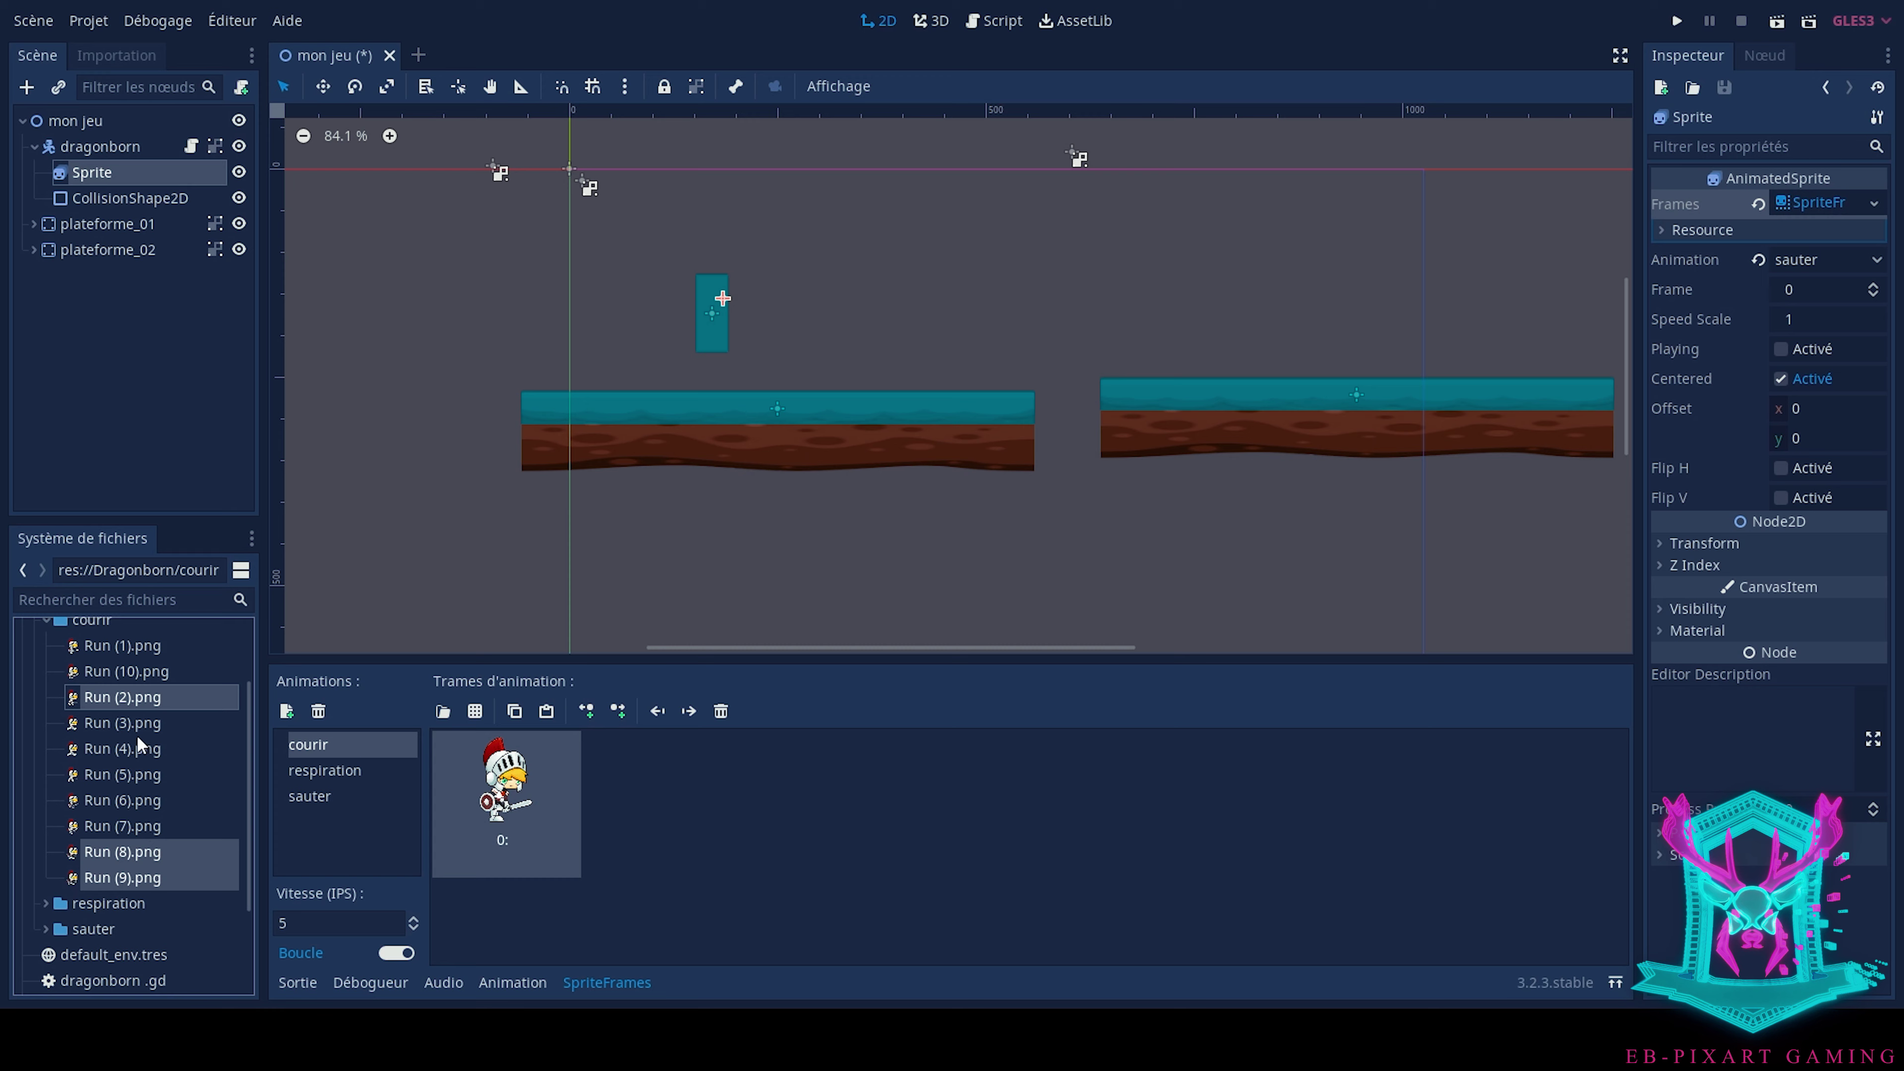
pyautogui.keyDown('ctrl'); pyautogui.click(138, 738); pyautogui.keyUp('ctrl')
pyautogui.keyDown('shift'); pyautogui.click(143, 831); pyautogui.keyUp('shift')
pyautogui.moveTo(127, 771)
pyautogui.mouseDown()
pyautogui.moveTo(722, 835)
pyautogui.moveTo(720, 818)
pyautogui.mouseUp()
pyautogui.click(141, 675)
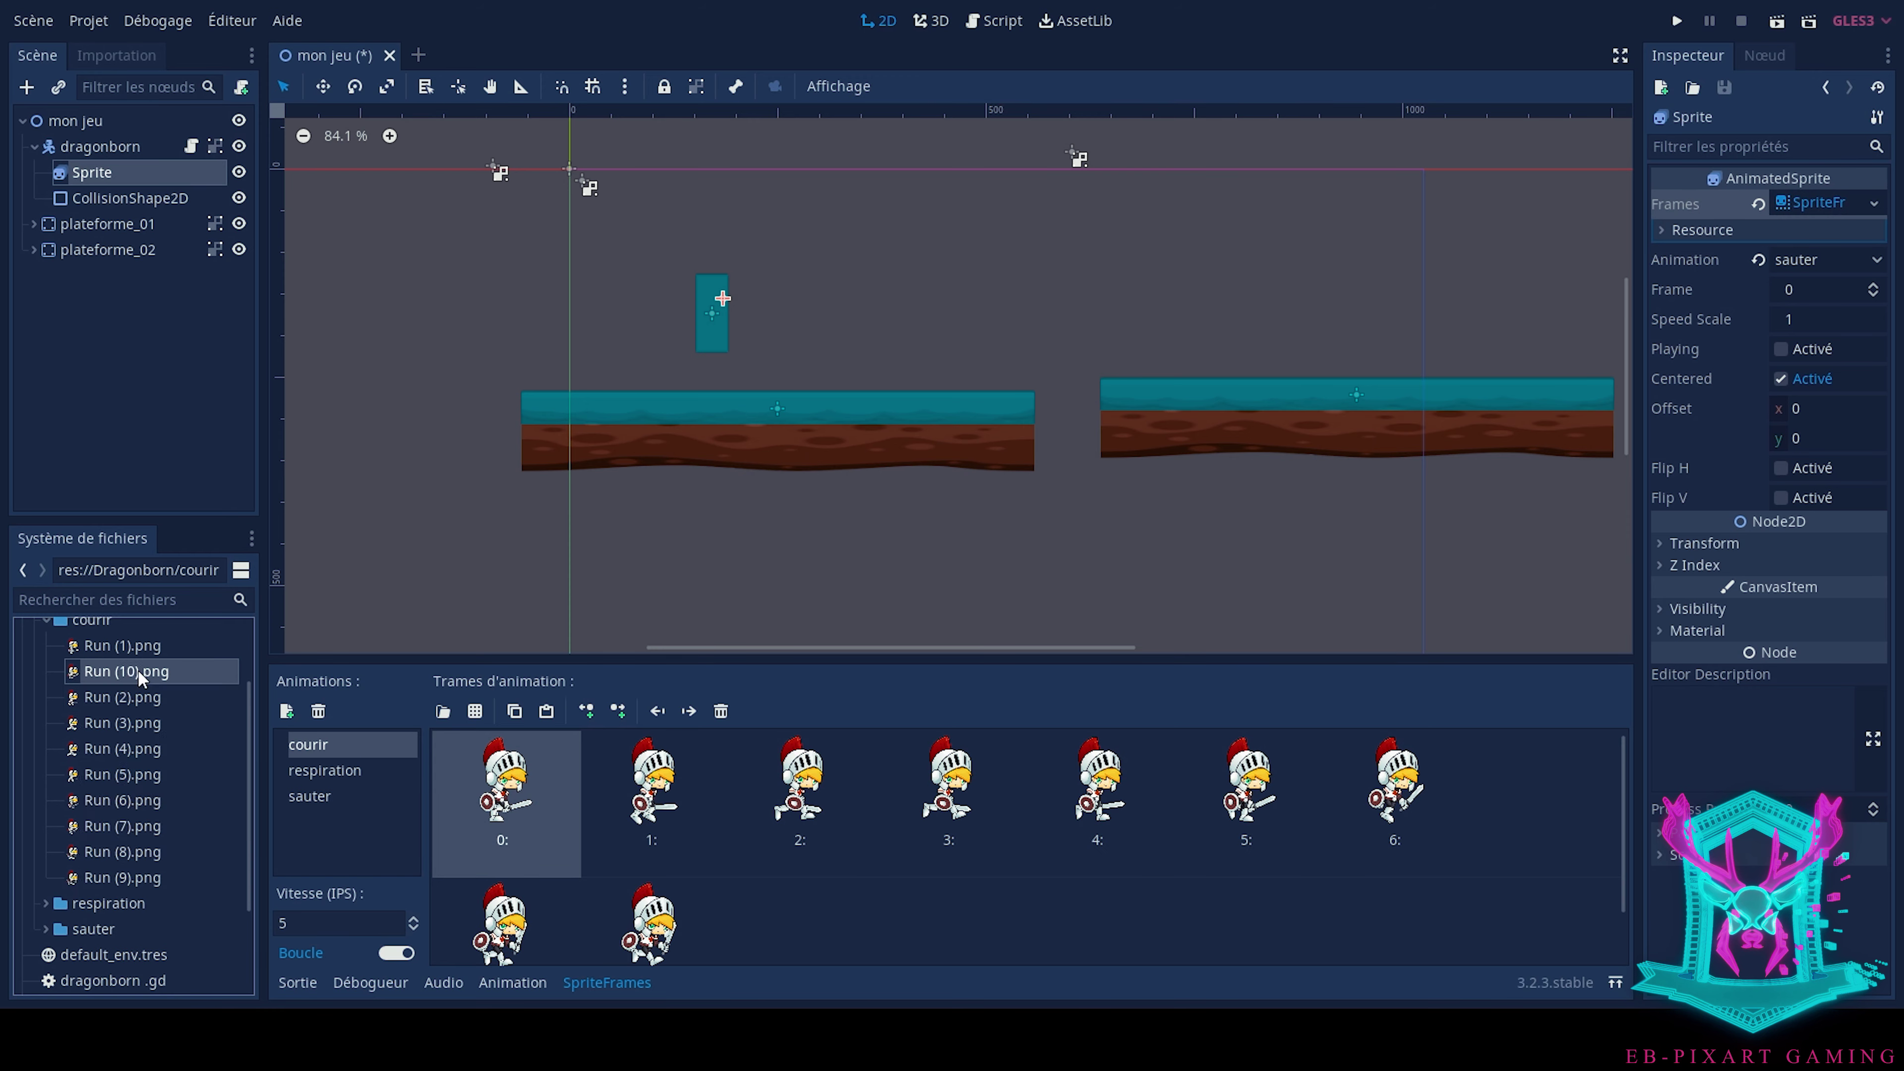
pyautogui.moveTo(140, 676); pyautogui.dragTo(757, 911)
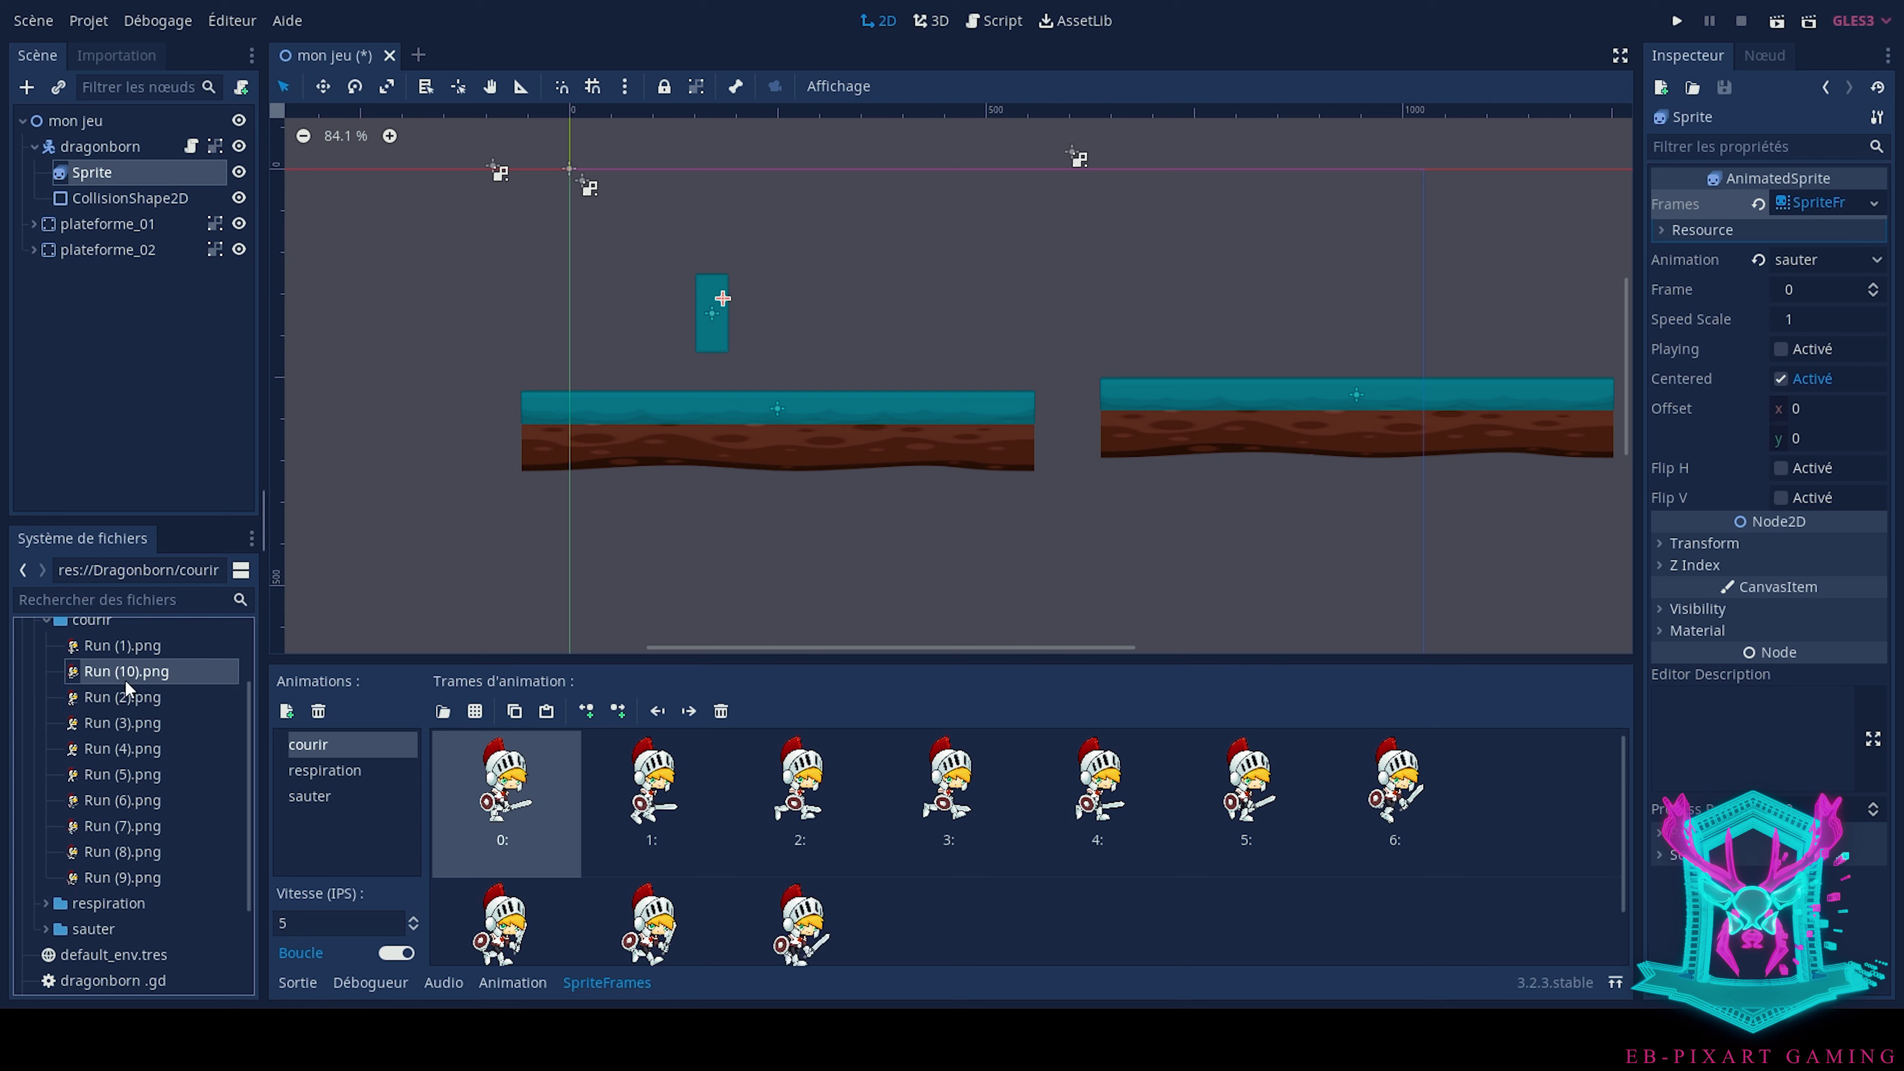
# Add the ten Idle images as frames of the respiration animation
pyautogui.click(337, 773)
pyautogui.click(47, 619)
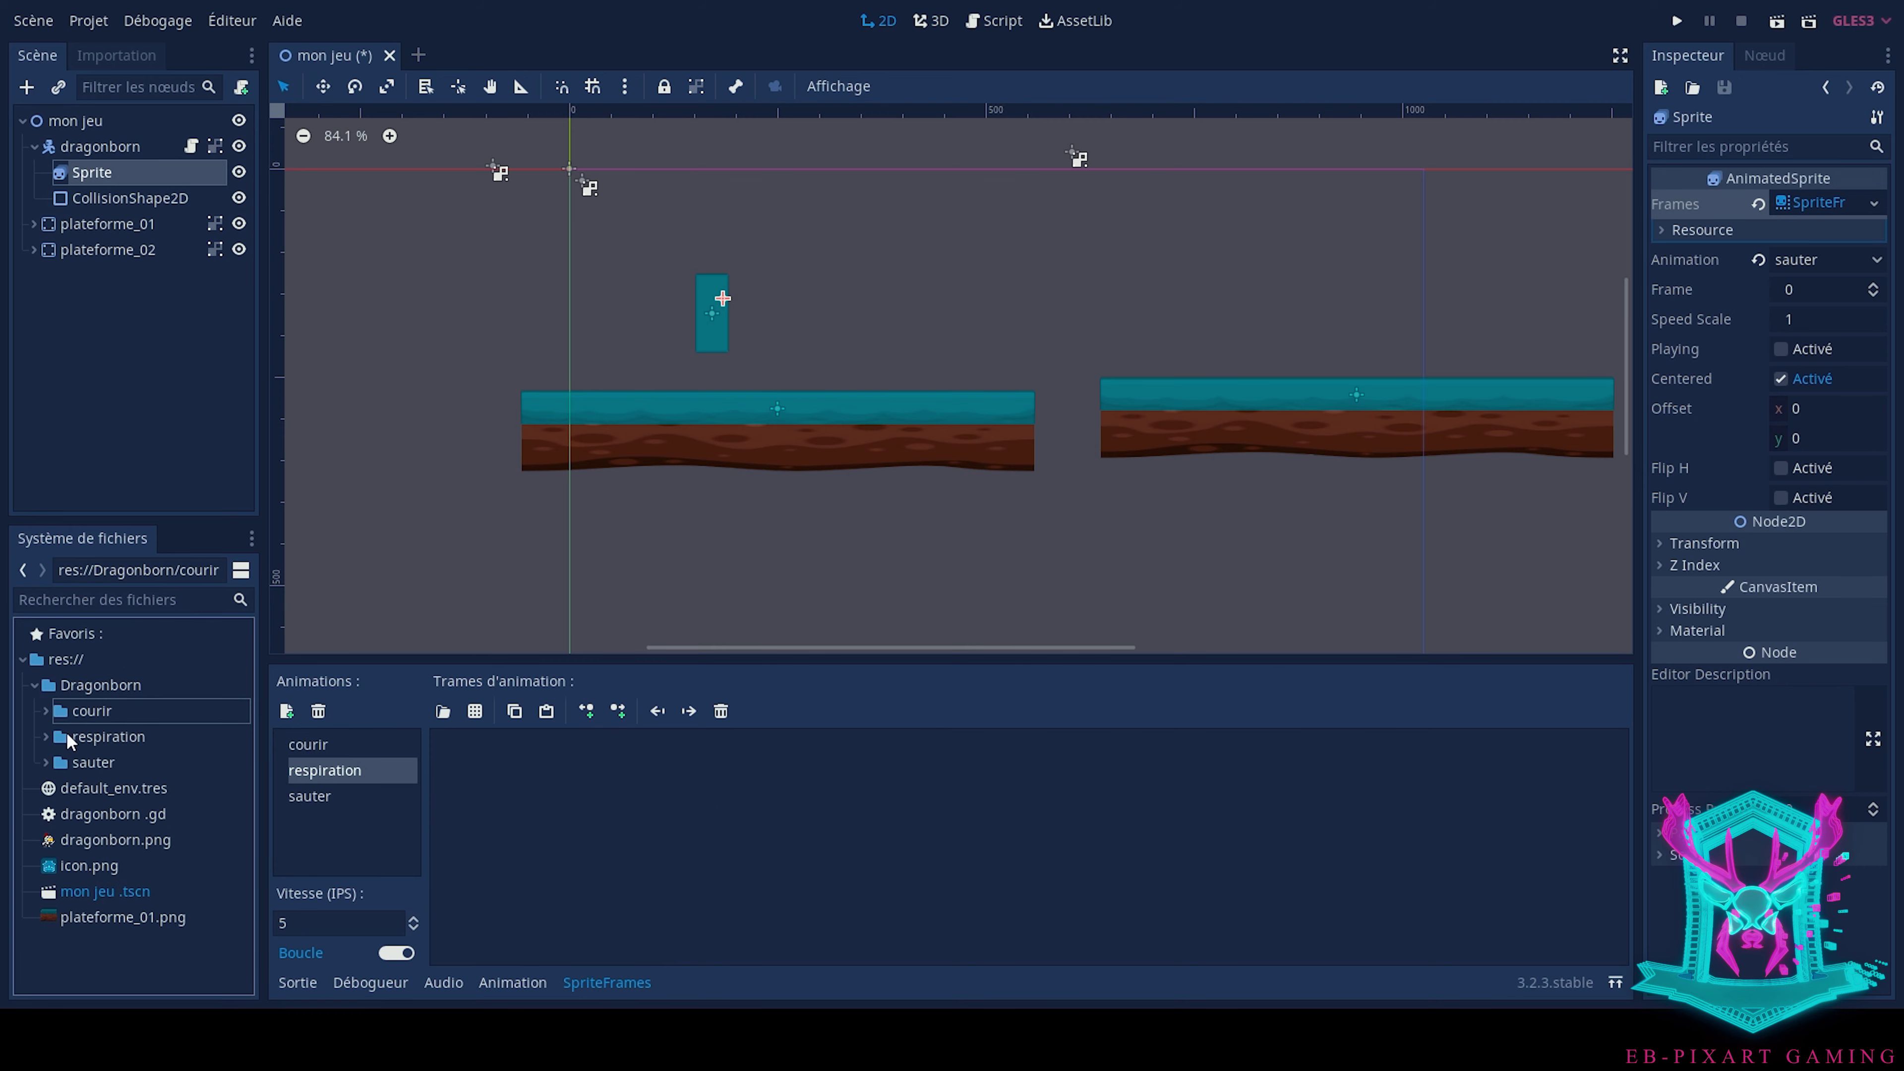
pyautogui.click(47, 737)
pyautogui.click(122, 717)
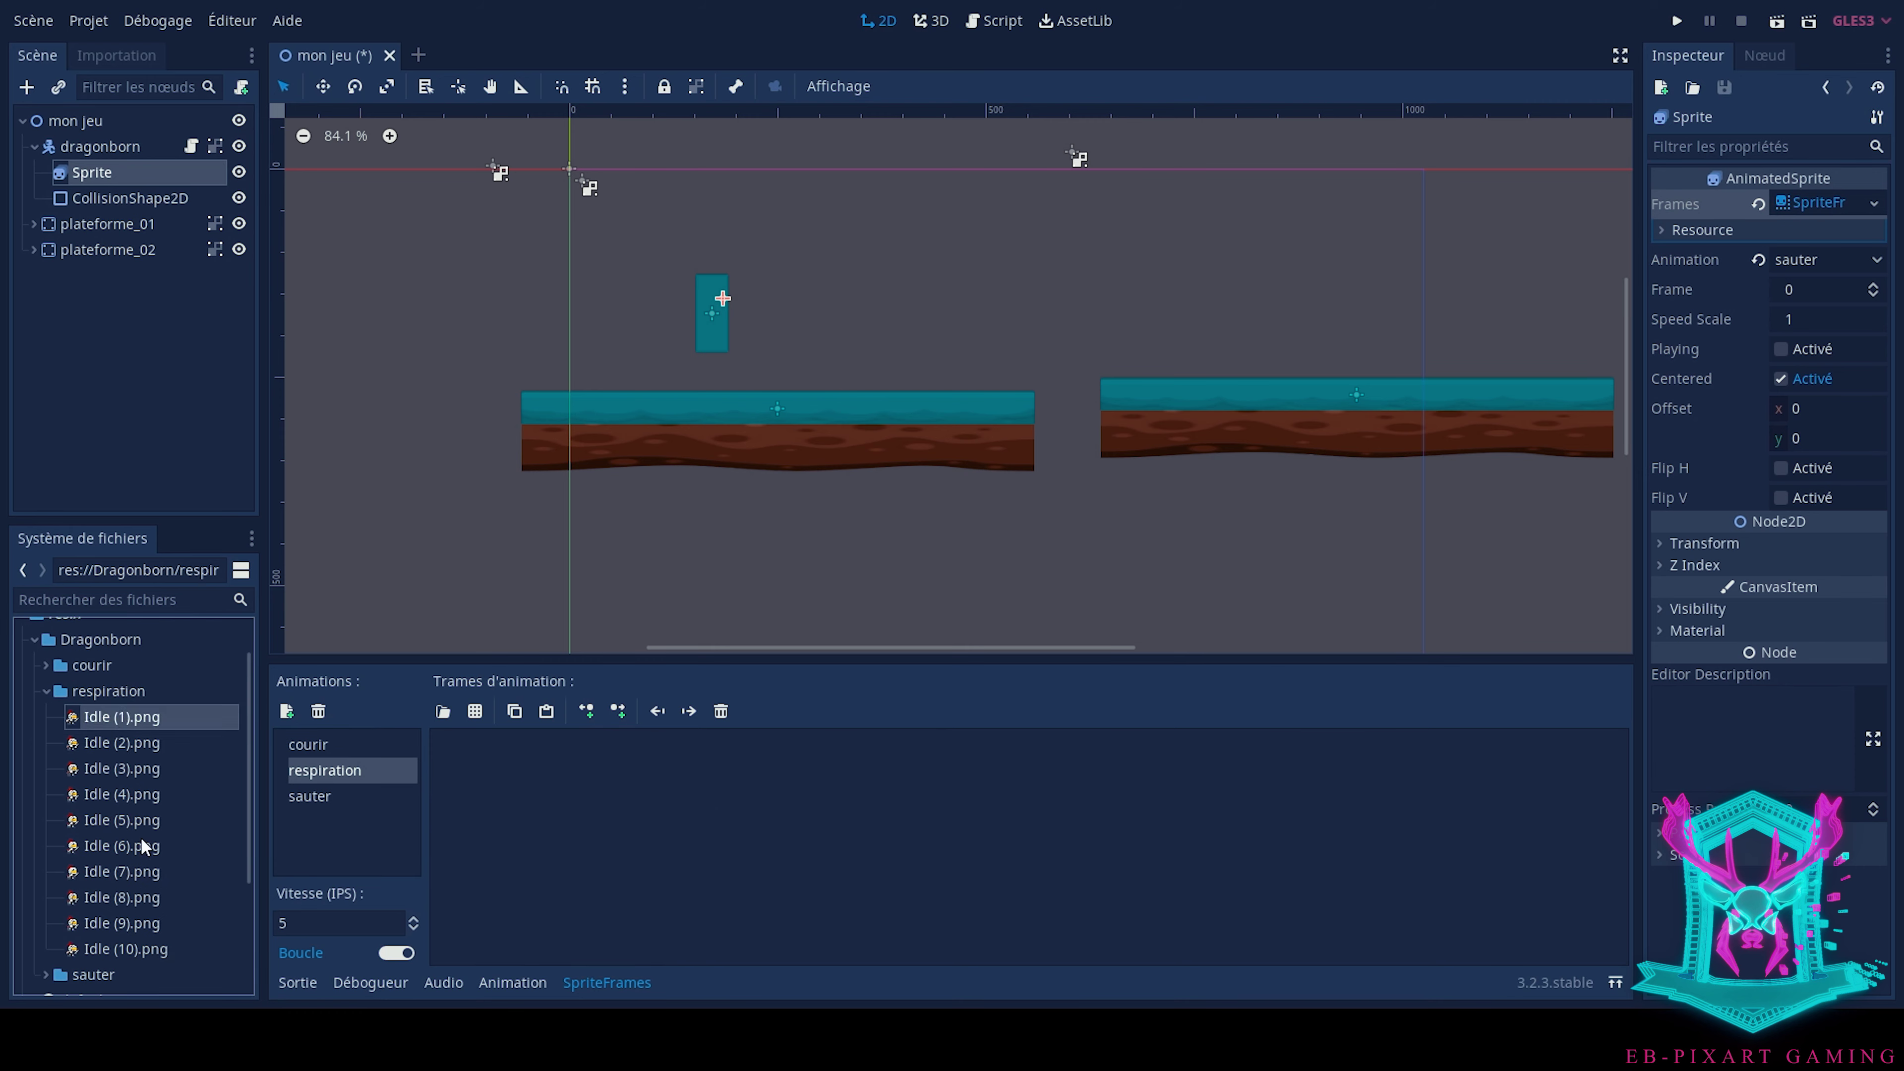
pyautogui.keyDown('shift'); pyautogui.click(155, 935); pyautogui.keyUp('shift')
pyautogui.moveTo(126, 822); pyautogui.dragTo(643, 814)
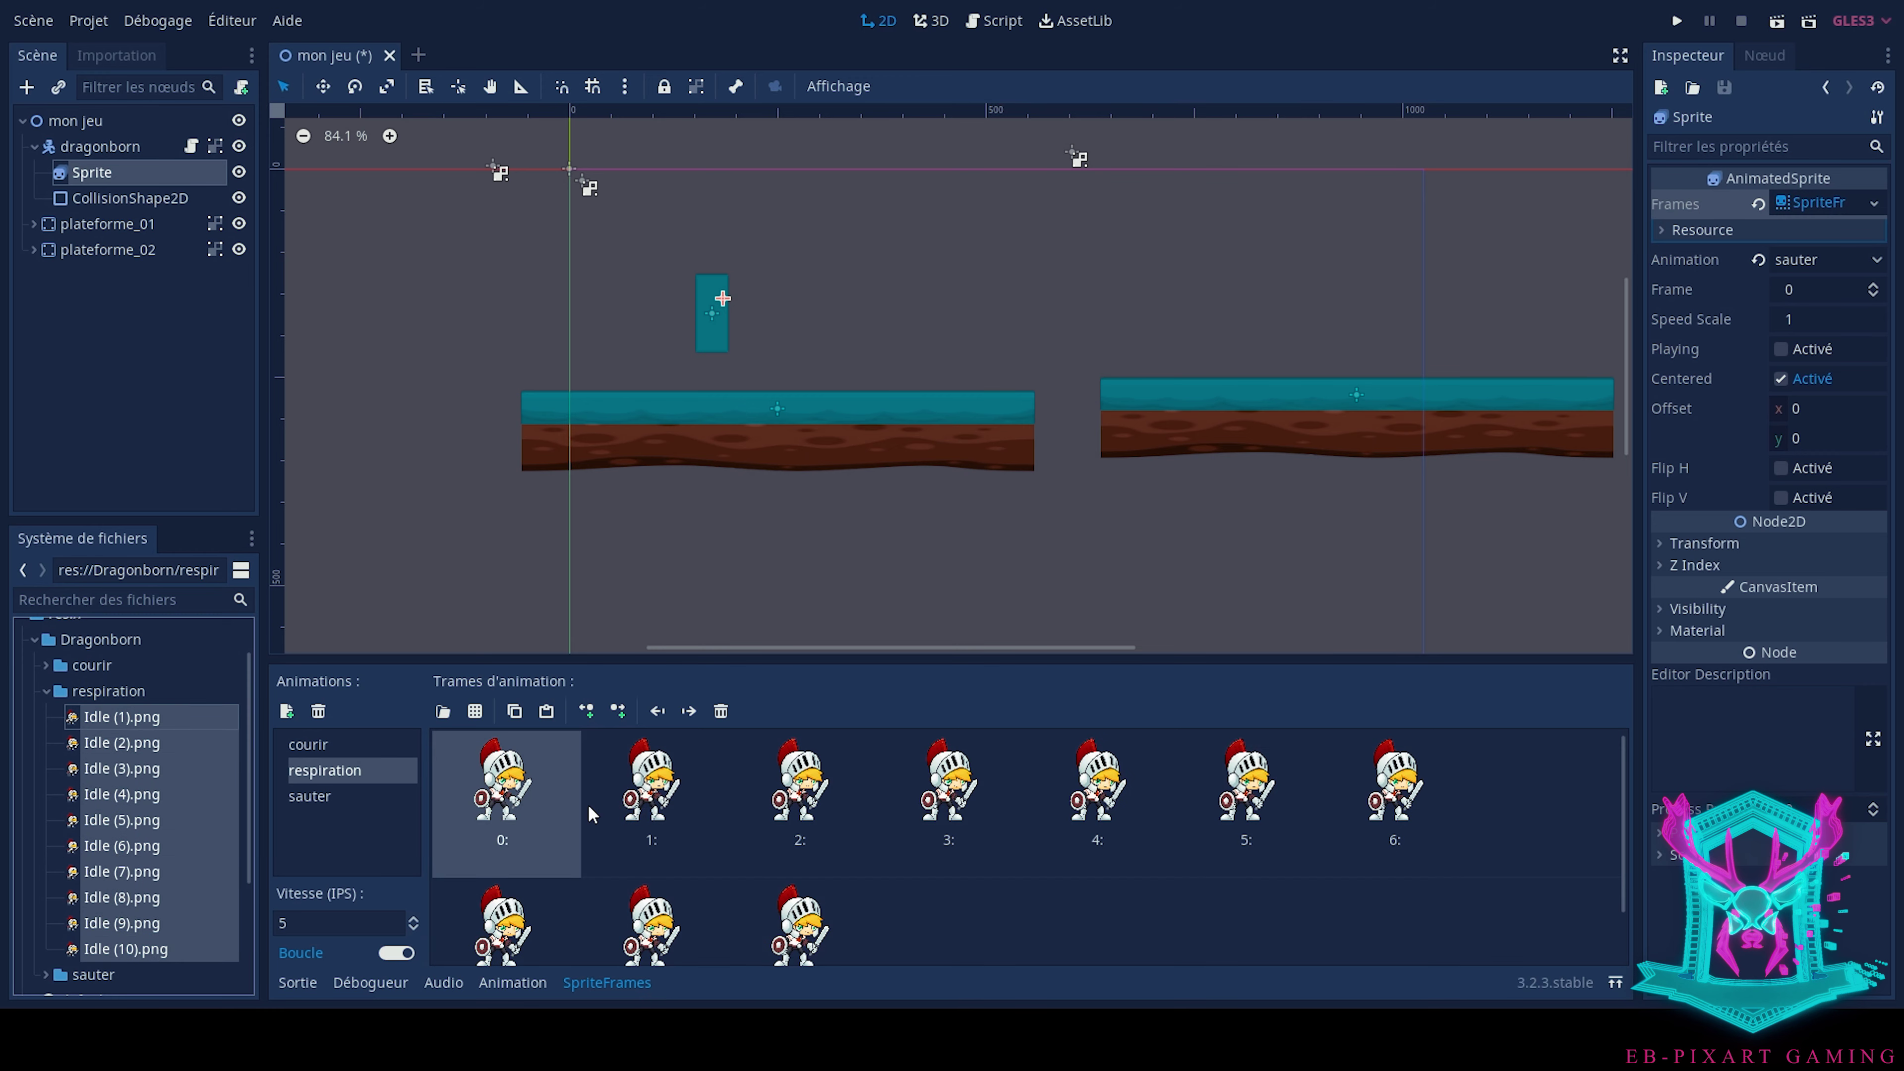
# Add the ten Jump images from sauter as frames of the sauter animation
pyautogui.click(41, 694)
pyautogui.click(47, 690)
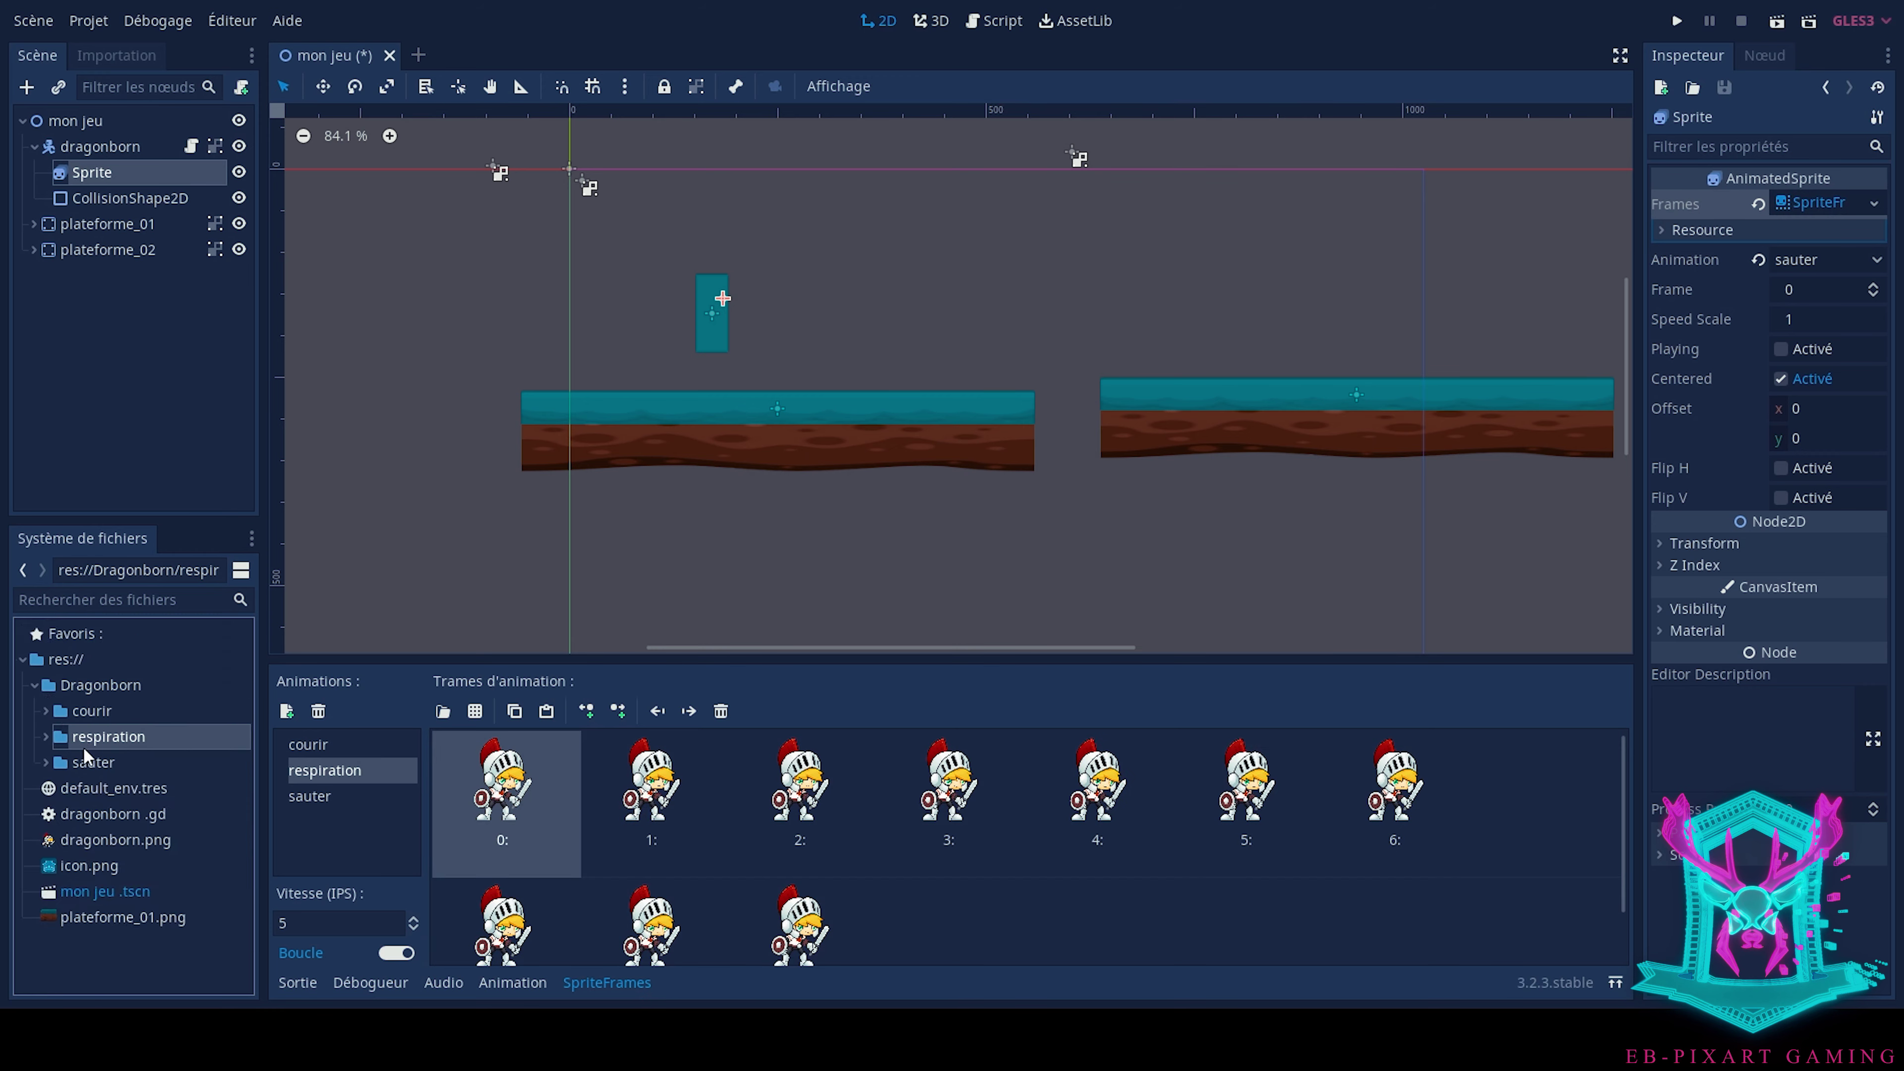
pyautogui.click(69, 764)
pyautogui.doubleClick(68, 766)
pyautogui.click(309, 796)
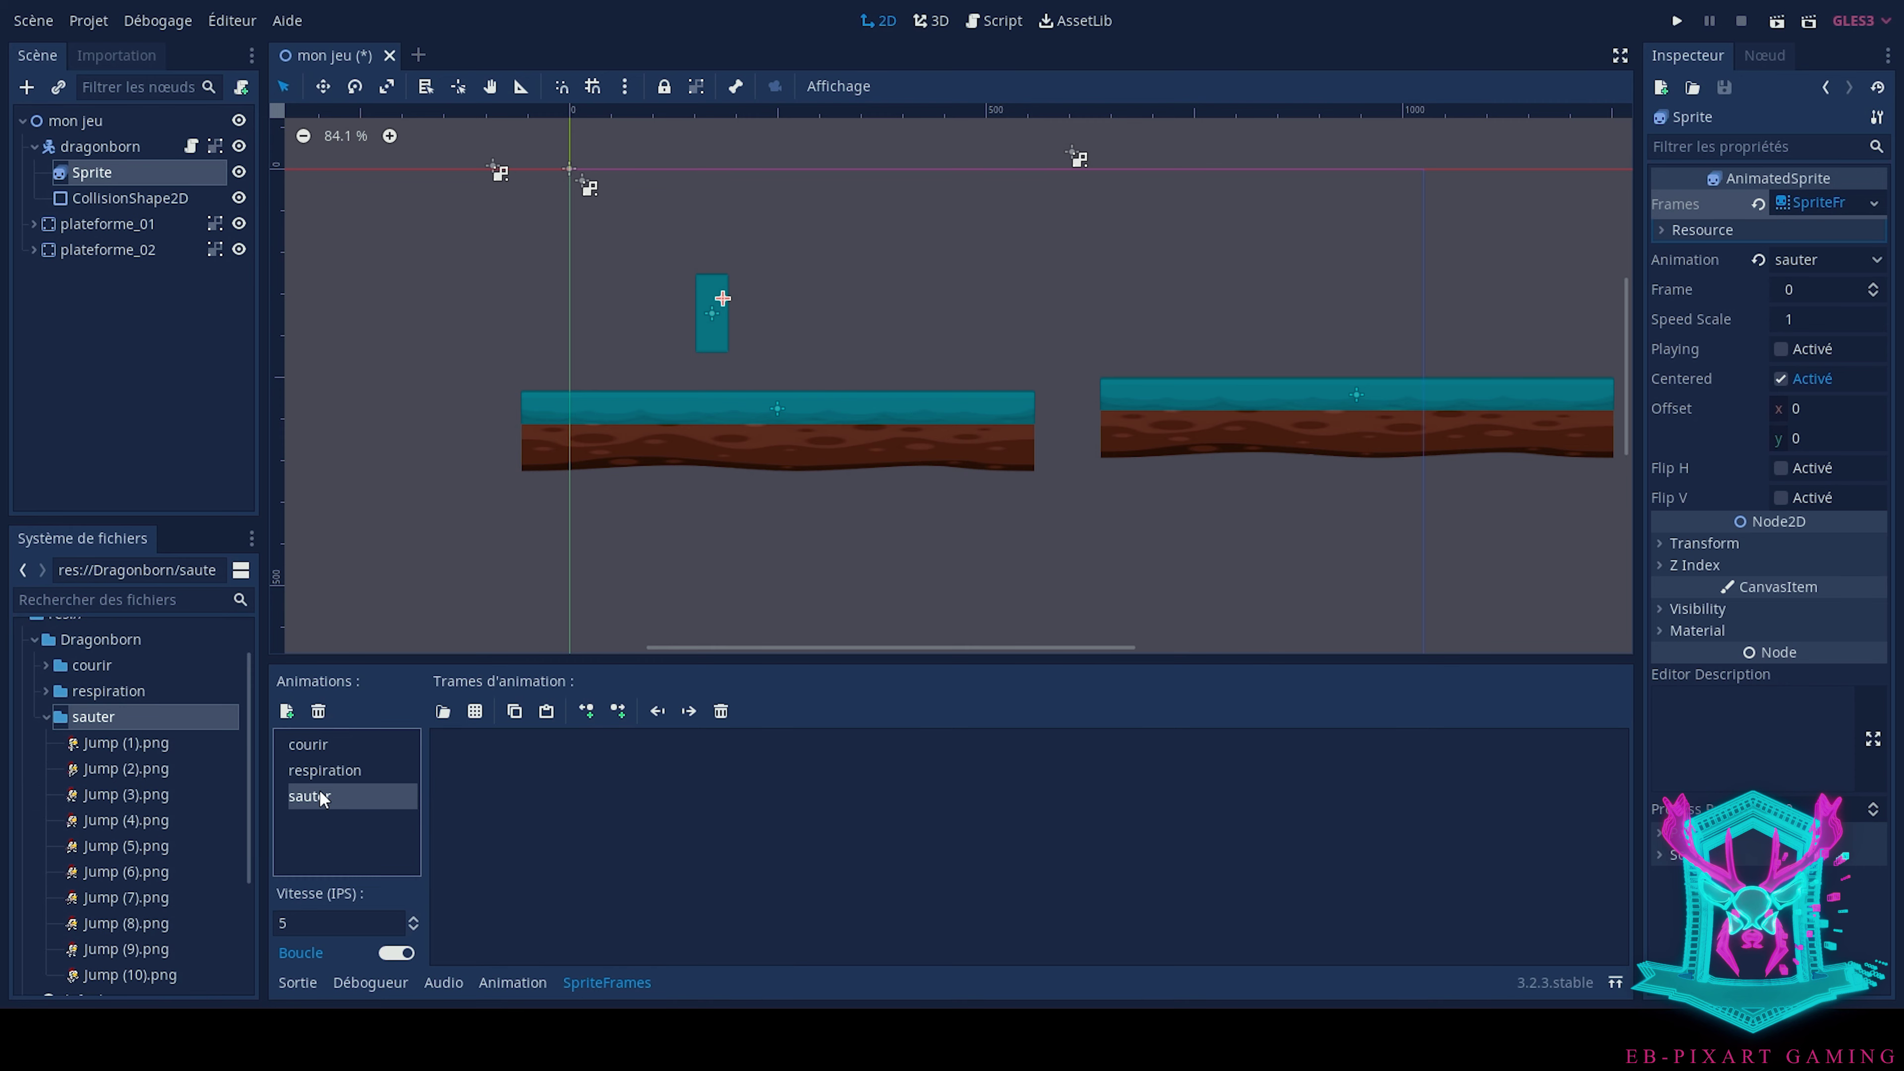
pyautogui.click(123, 750)
pyautogui.scroll(-2, 124, 751)
pyautogui.keyDown('shift'); pyautogui.click(159, 934); pyautogui.keyUp('shift')
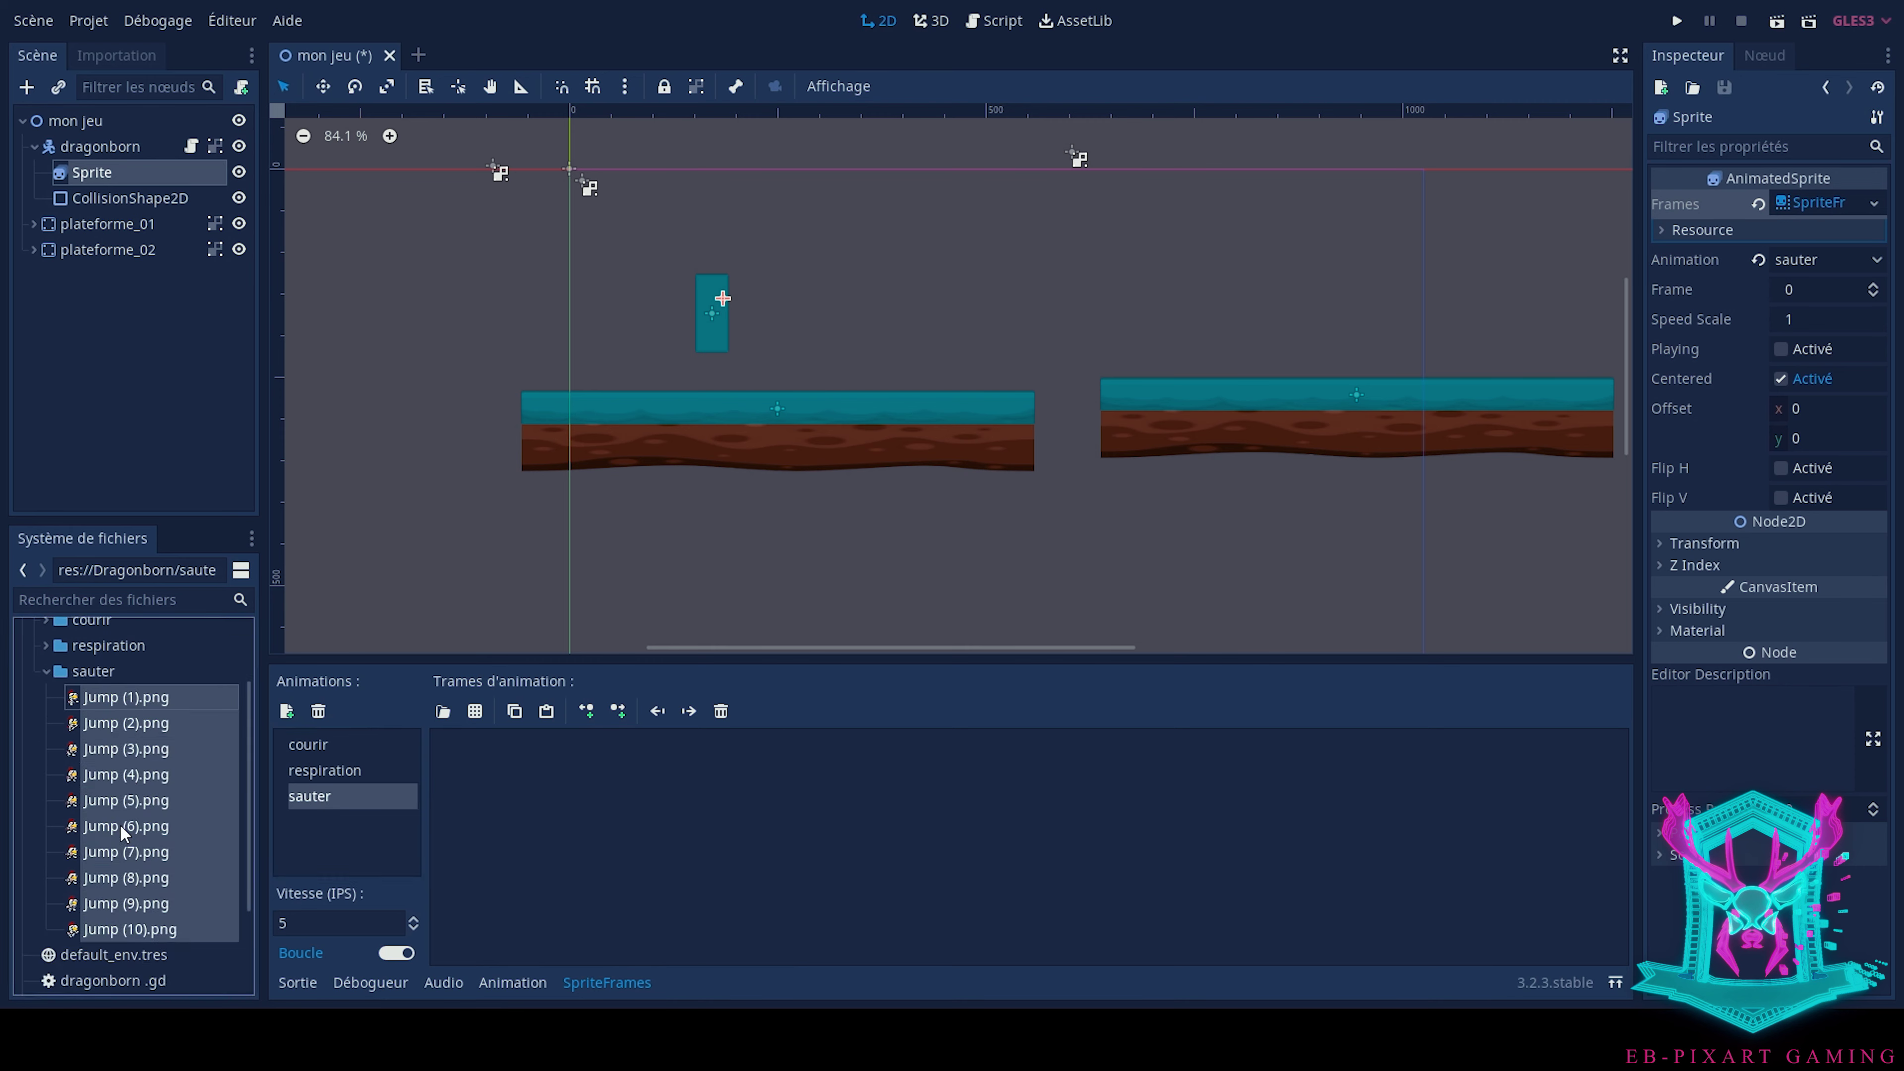
pyautogui.moveTo(126, 829); pyautogui.dragTo(601, 821)
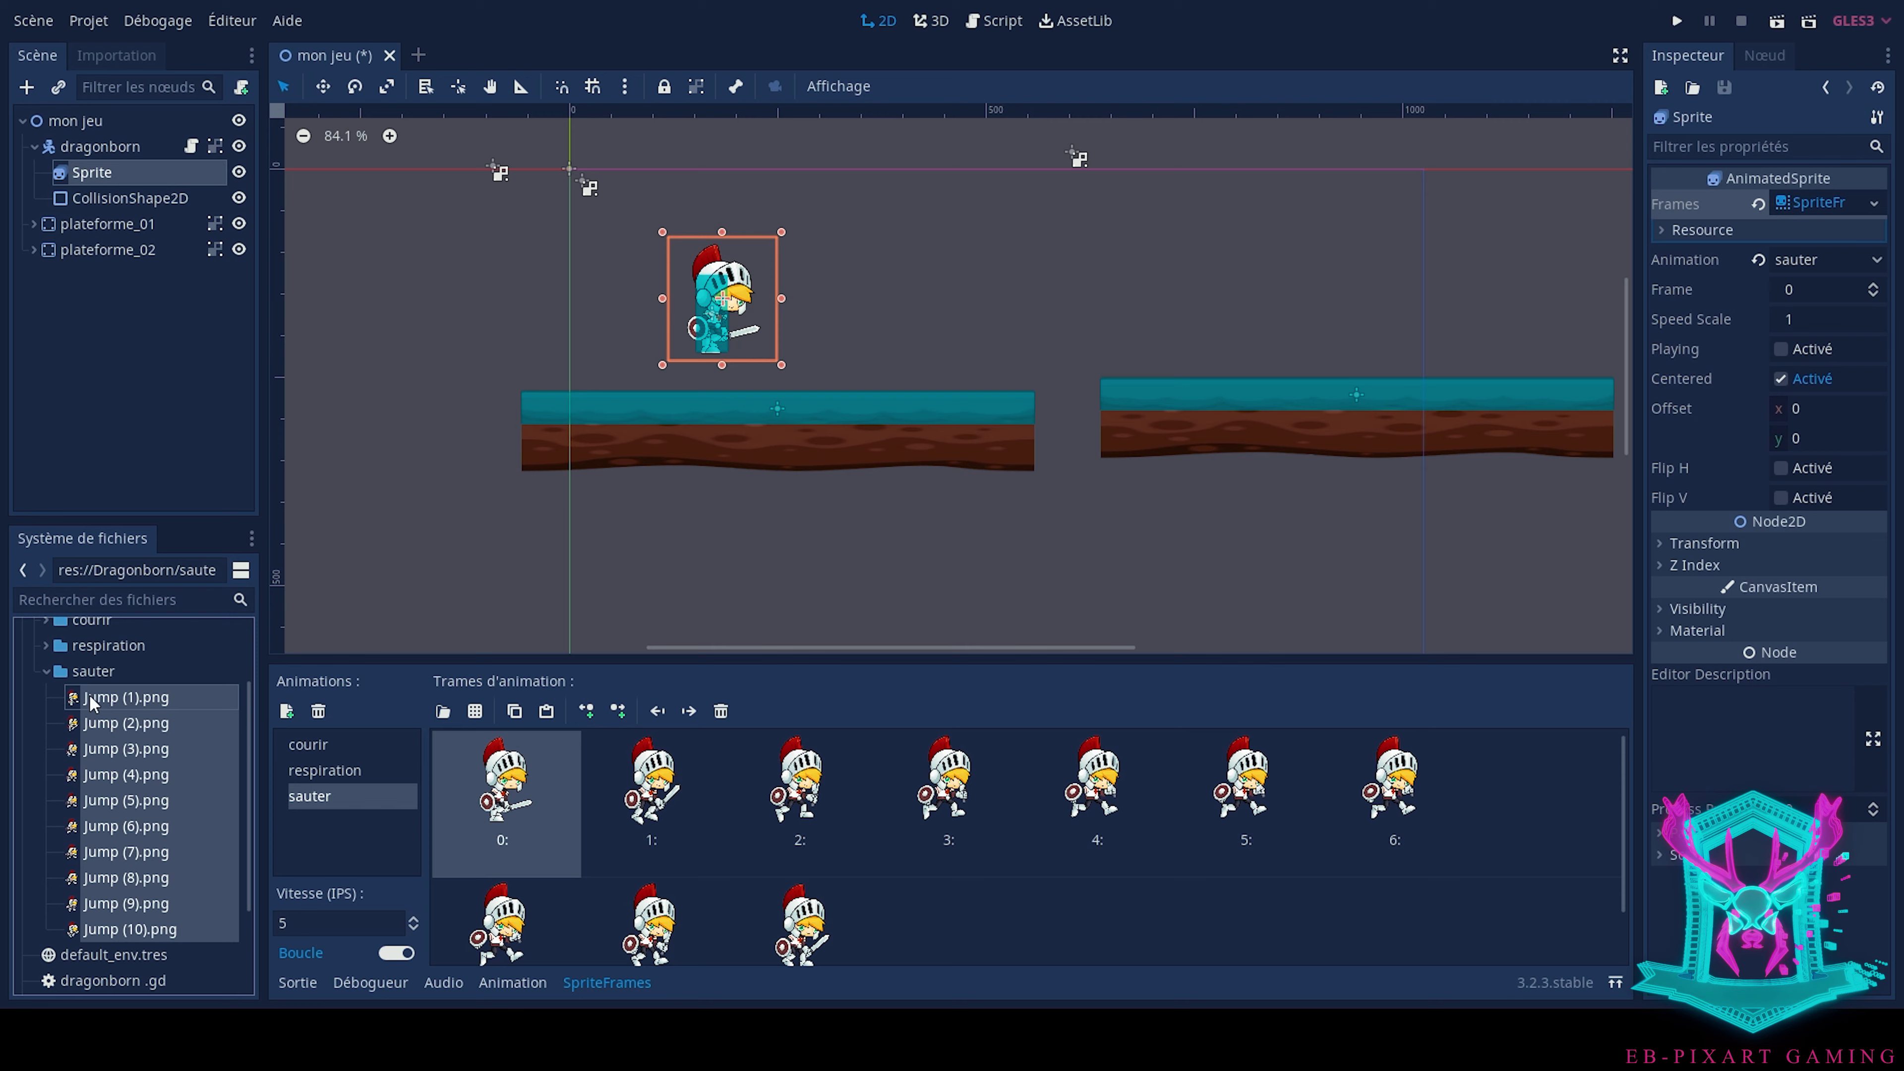
pyautogui.click(48, 672)
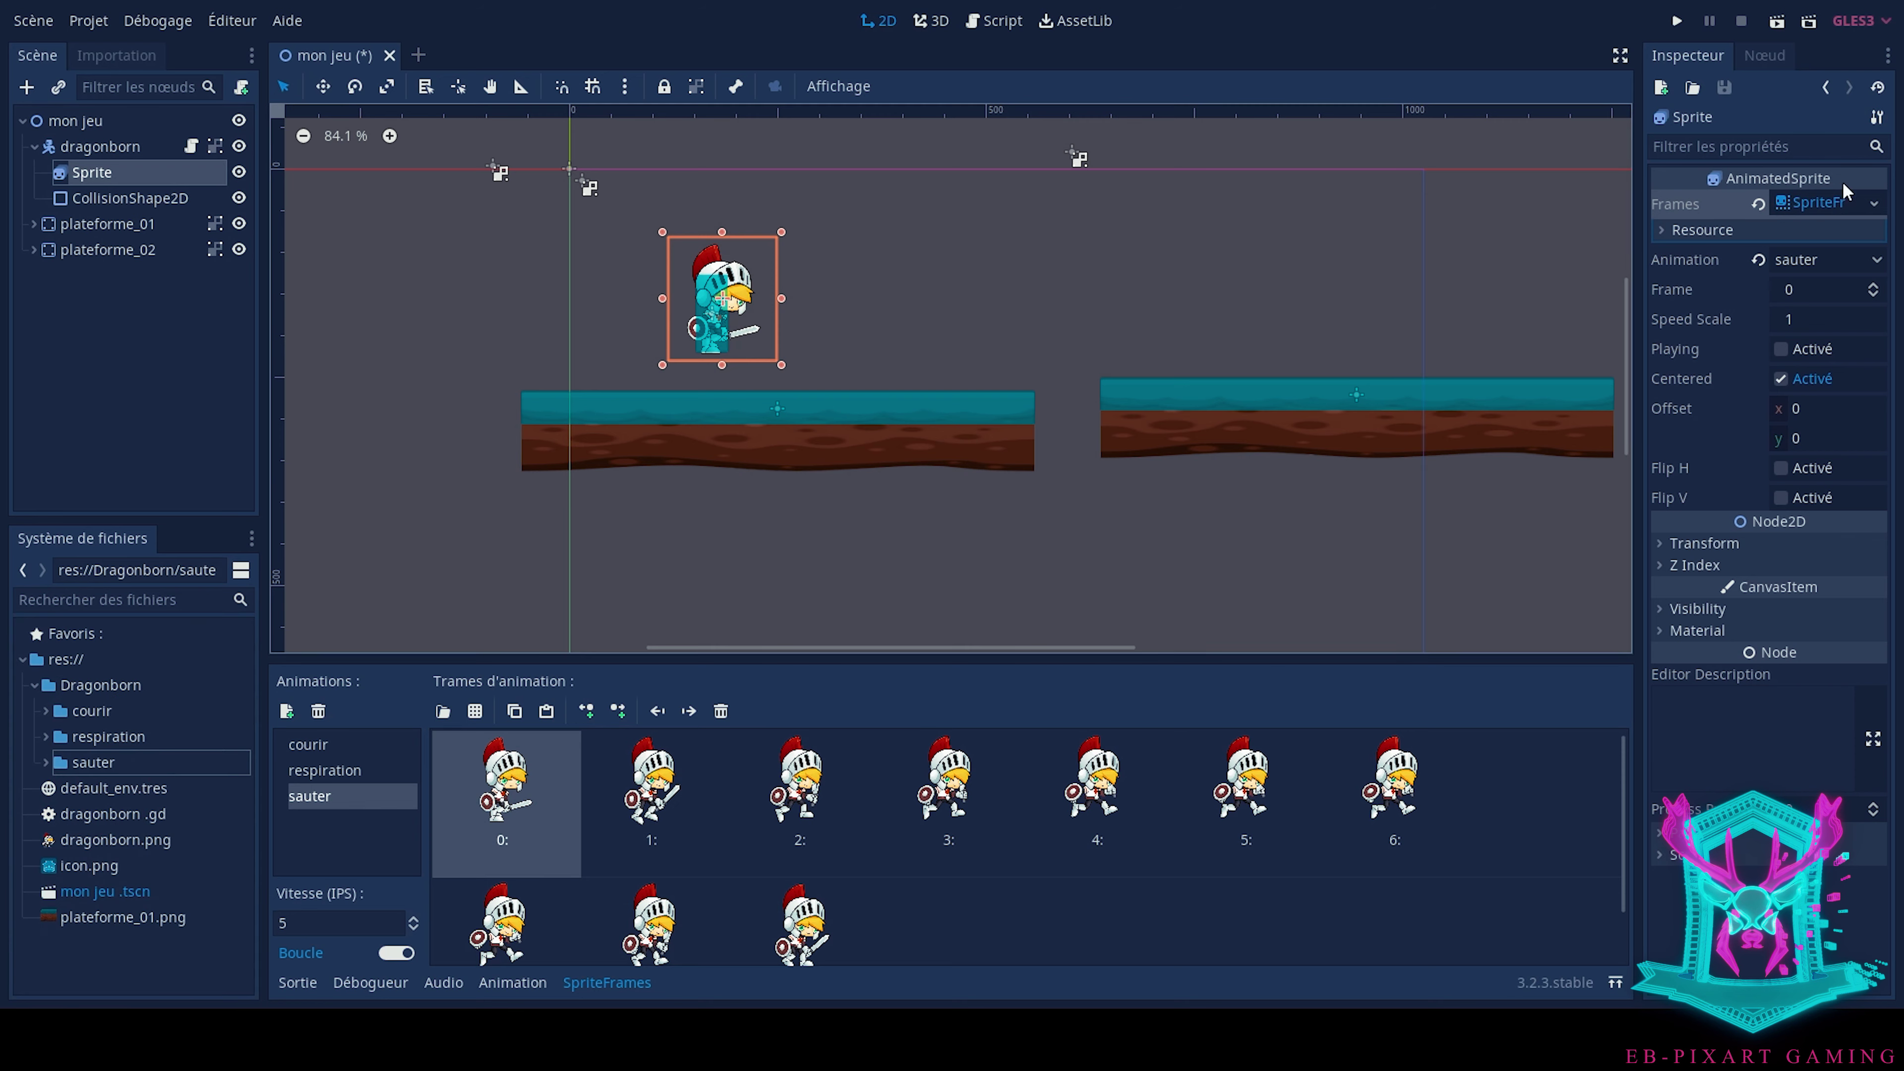
# Set the sprite's animation to courir and its speed scale to 2
pyautogui.click(1857, 271)
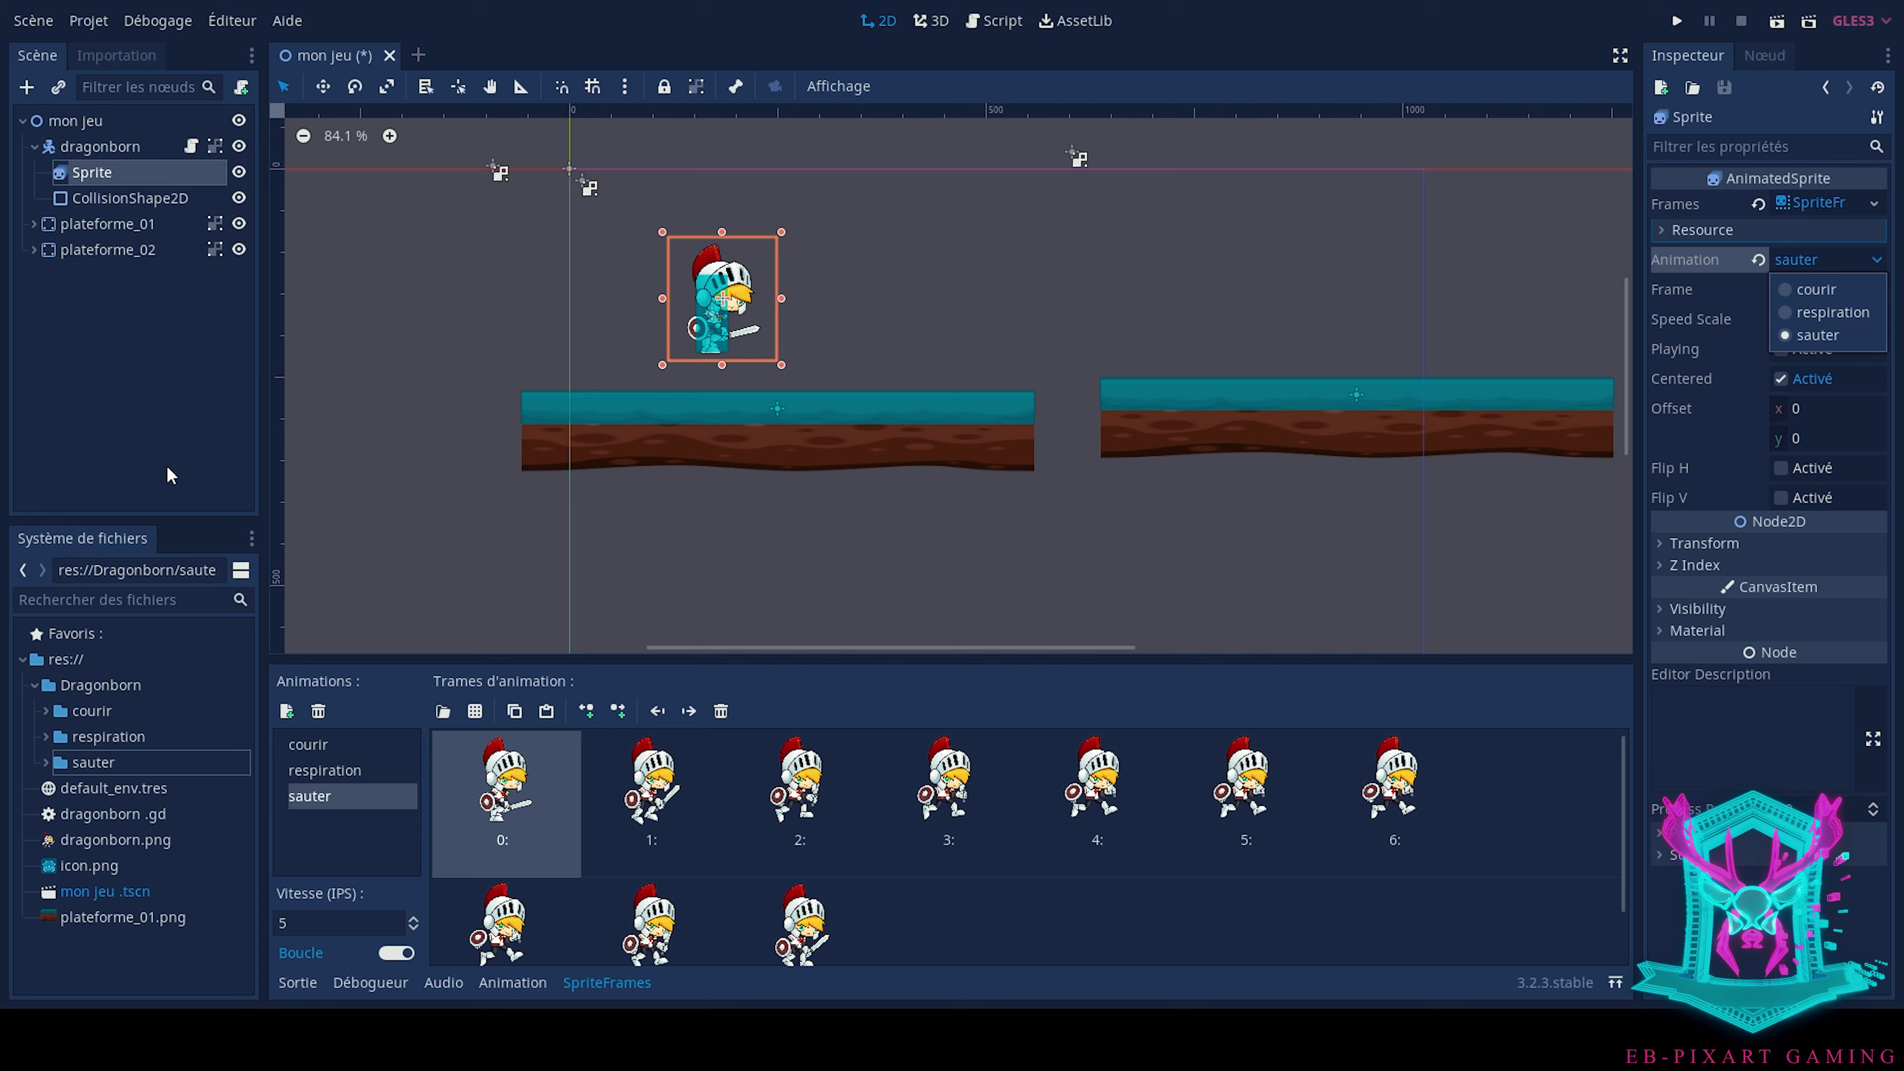
pyautogui.click(1830, 314)
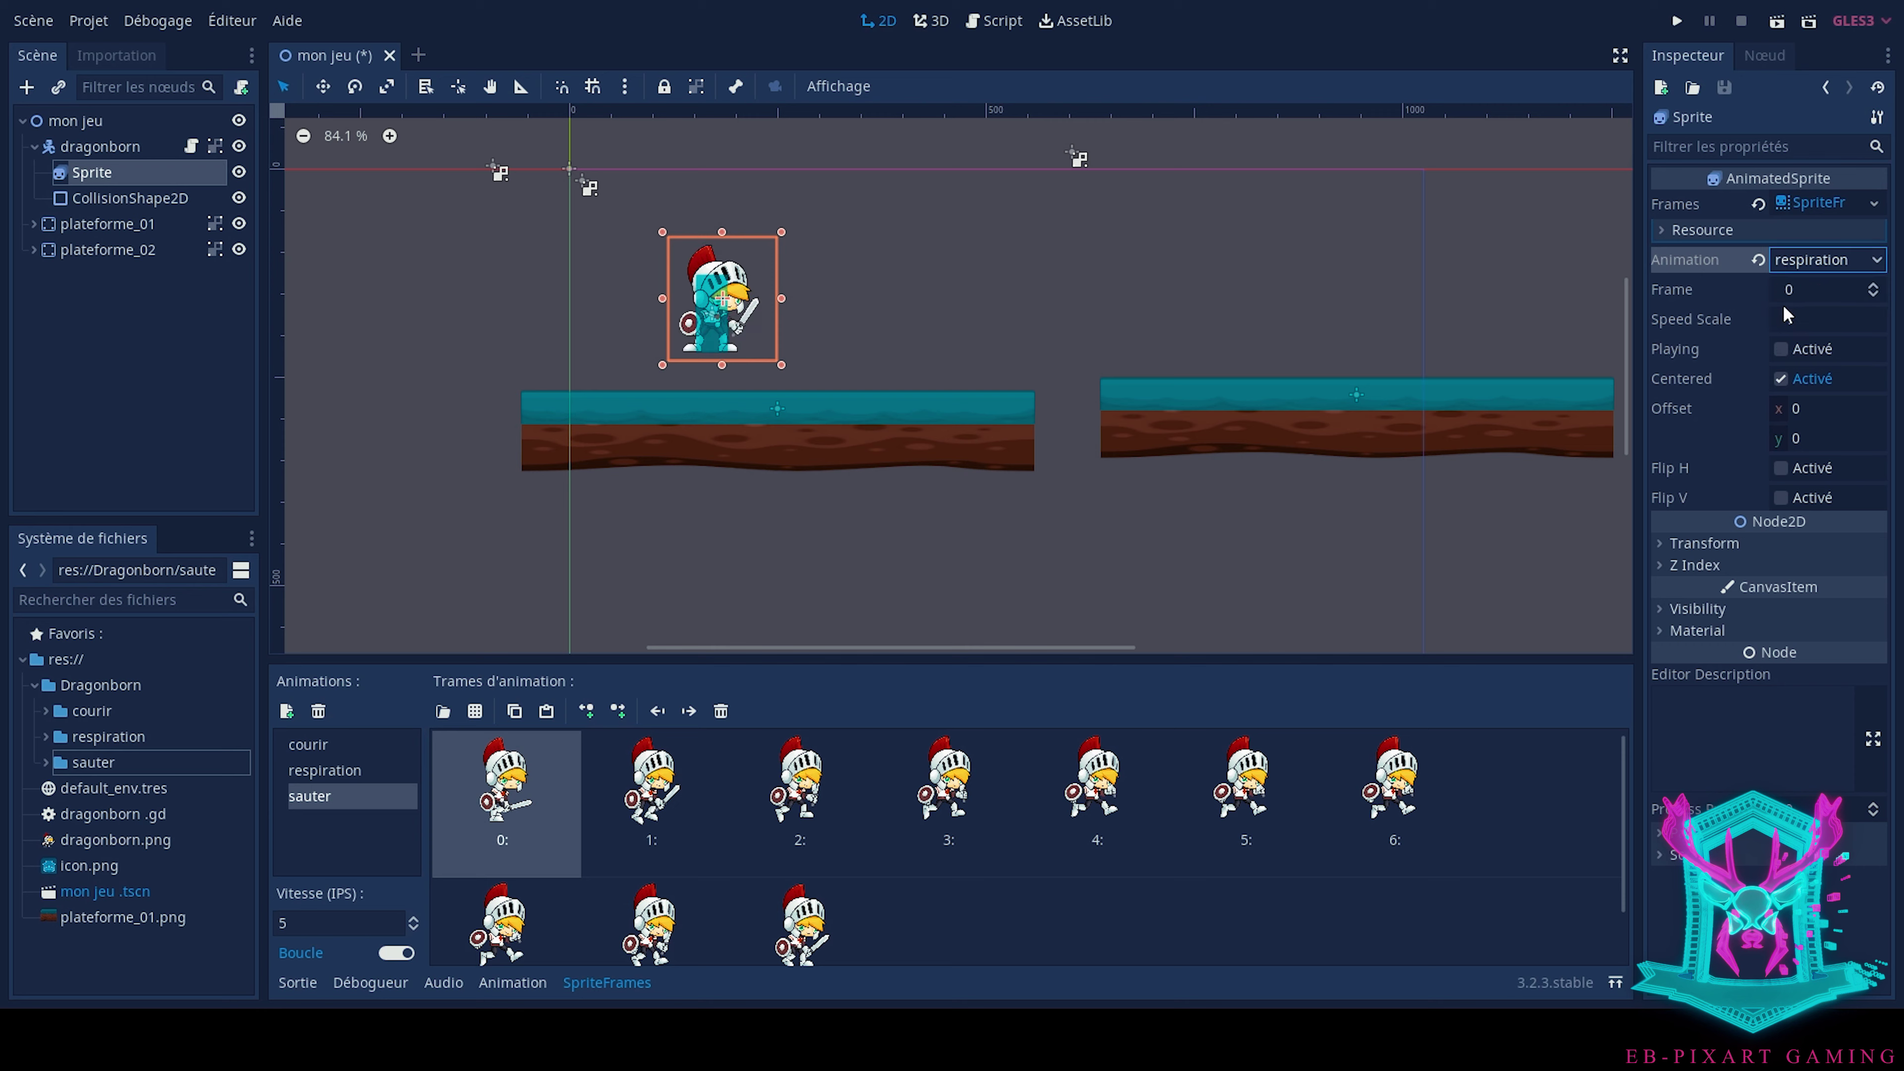
pyautogui.click(1824, 272)
pyautogui.click(1814, 290)
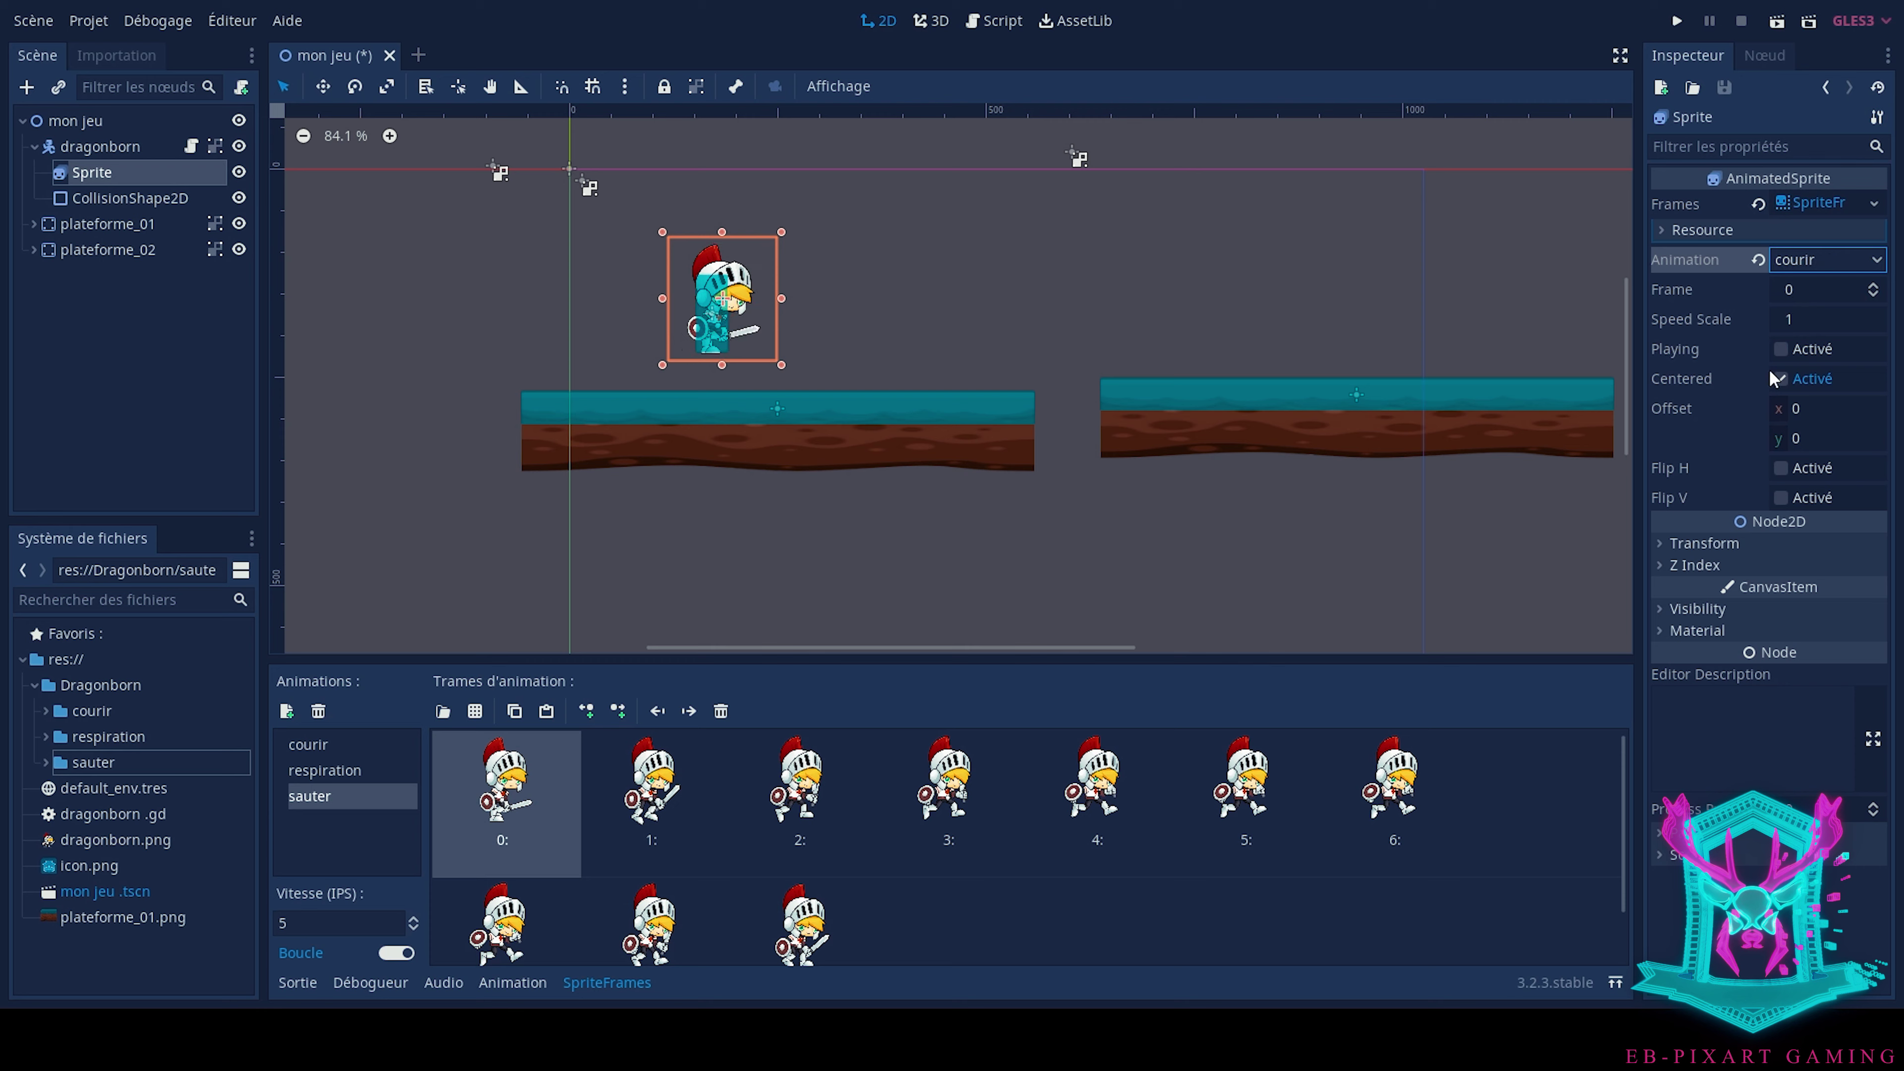
pyautogui.click(1806, 321)
pyautogui.write('2')
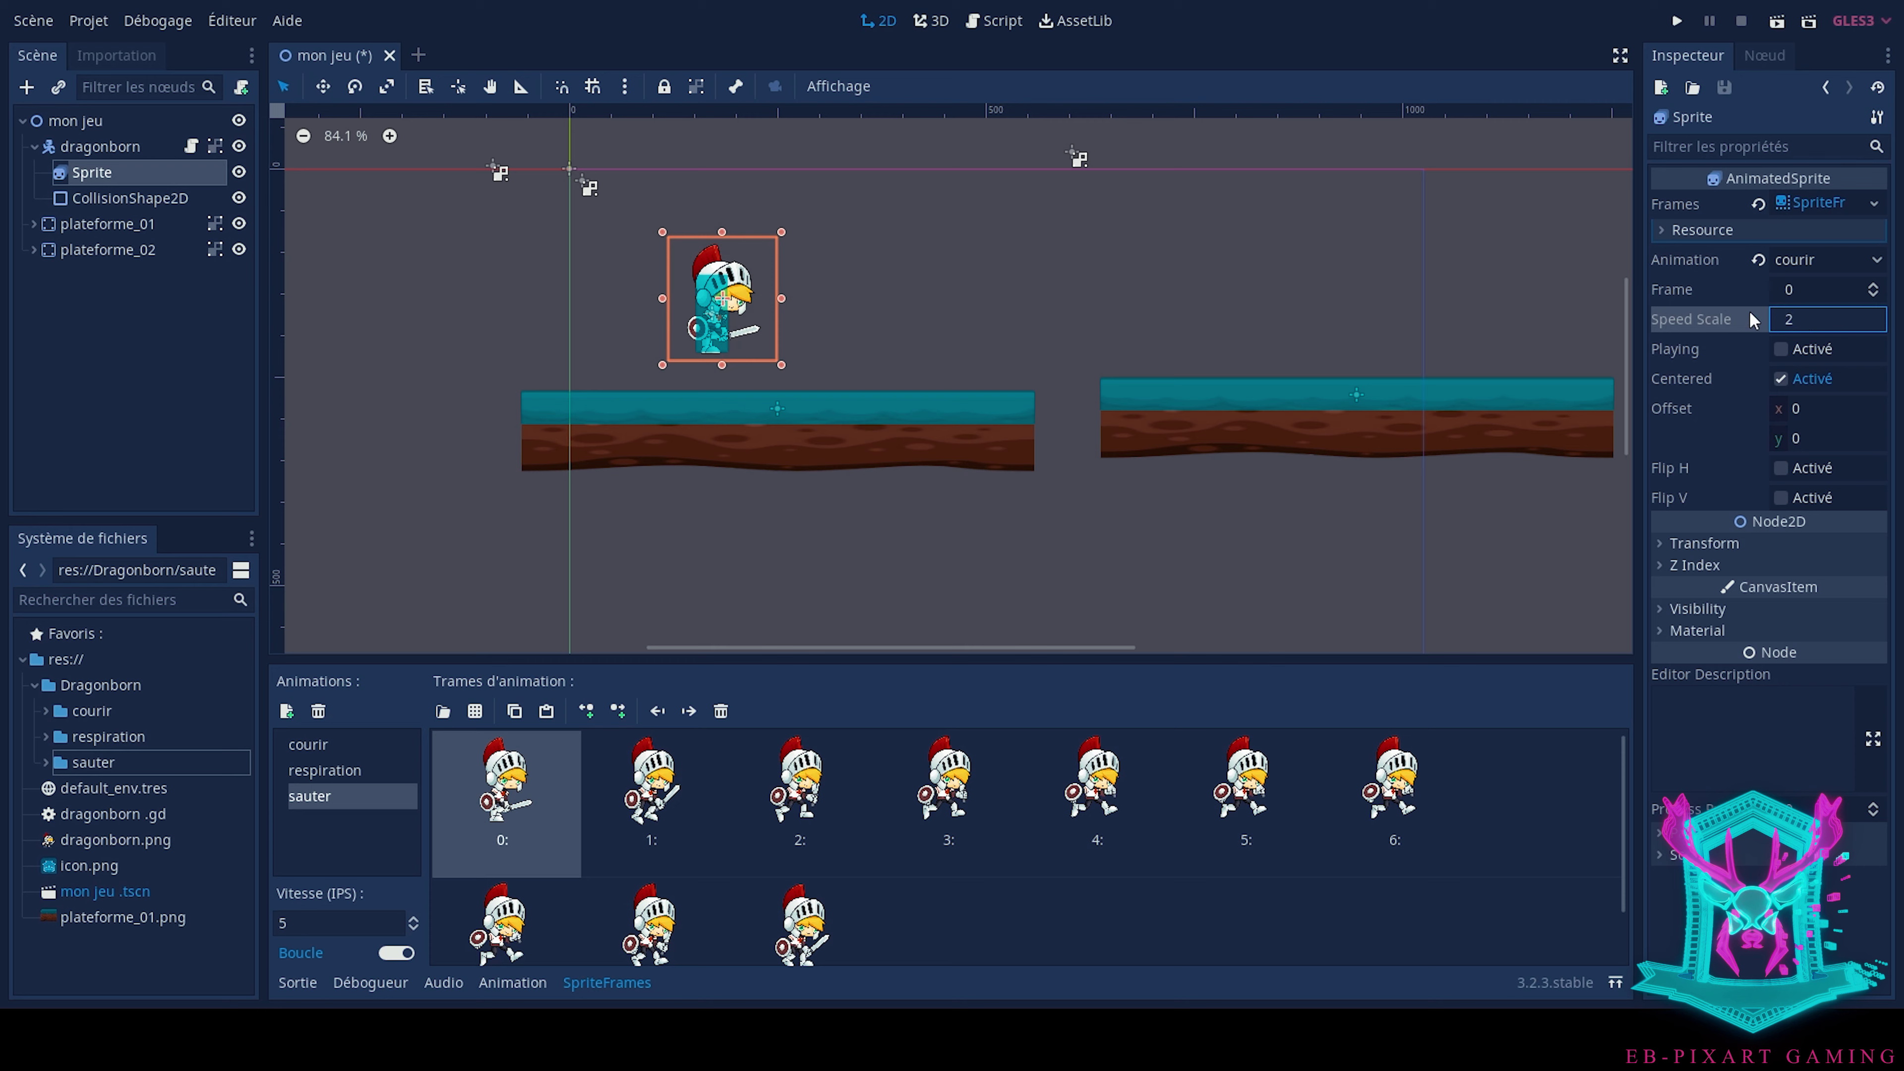
pyautogui.click(1717, 444)
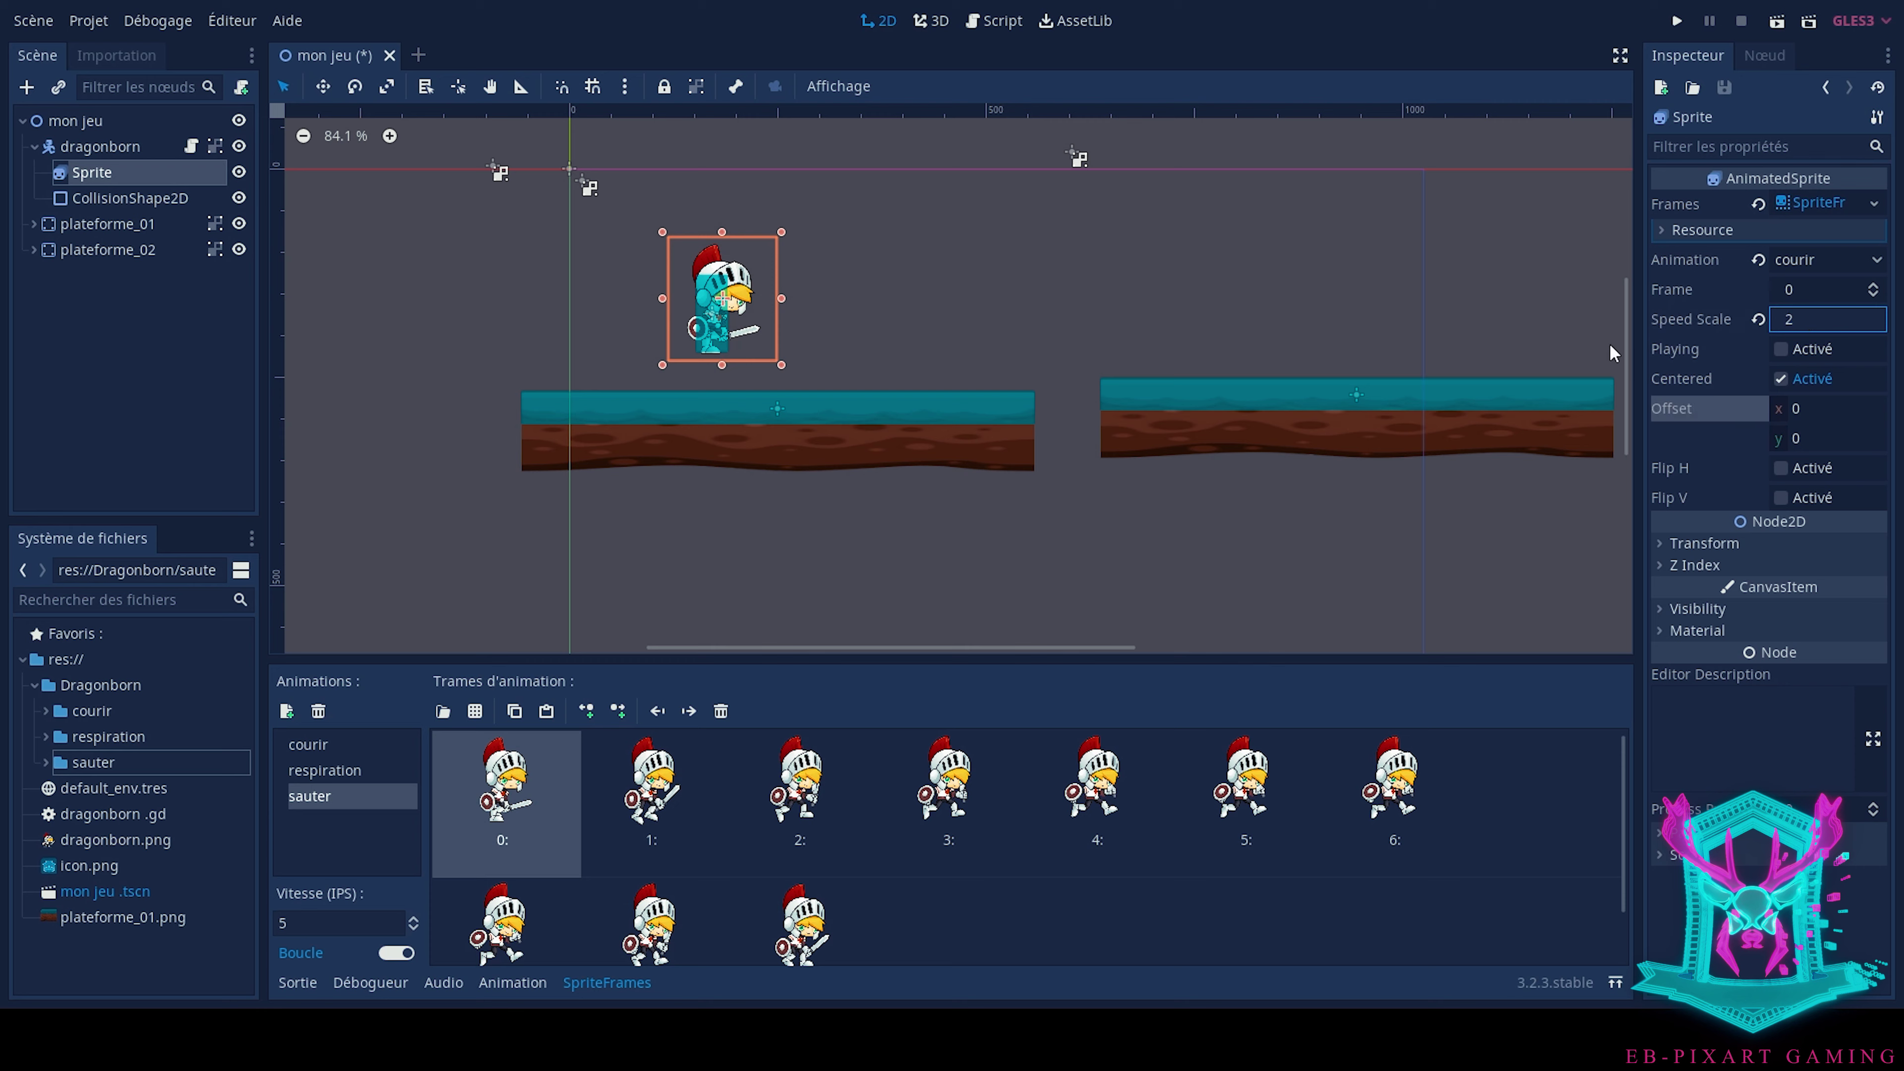
# Play the sprite in the editor, previewing respiration, sauter and courir, then stop playback
pyautogui.scroll(2, 667, 297)
pyautogui.scroll(2, 723, 317)
pyautogui.scroll(2, 724, 317)
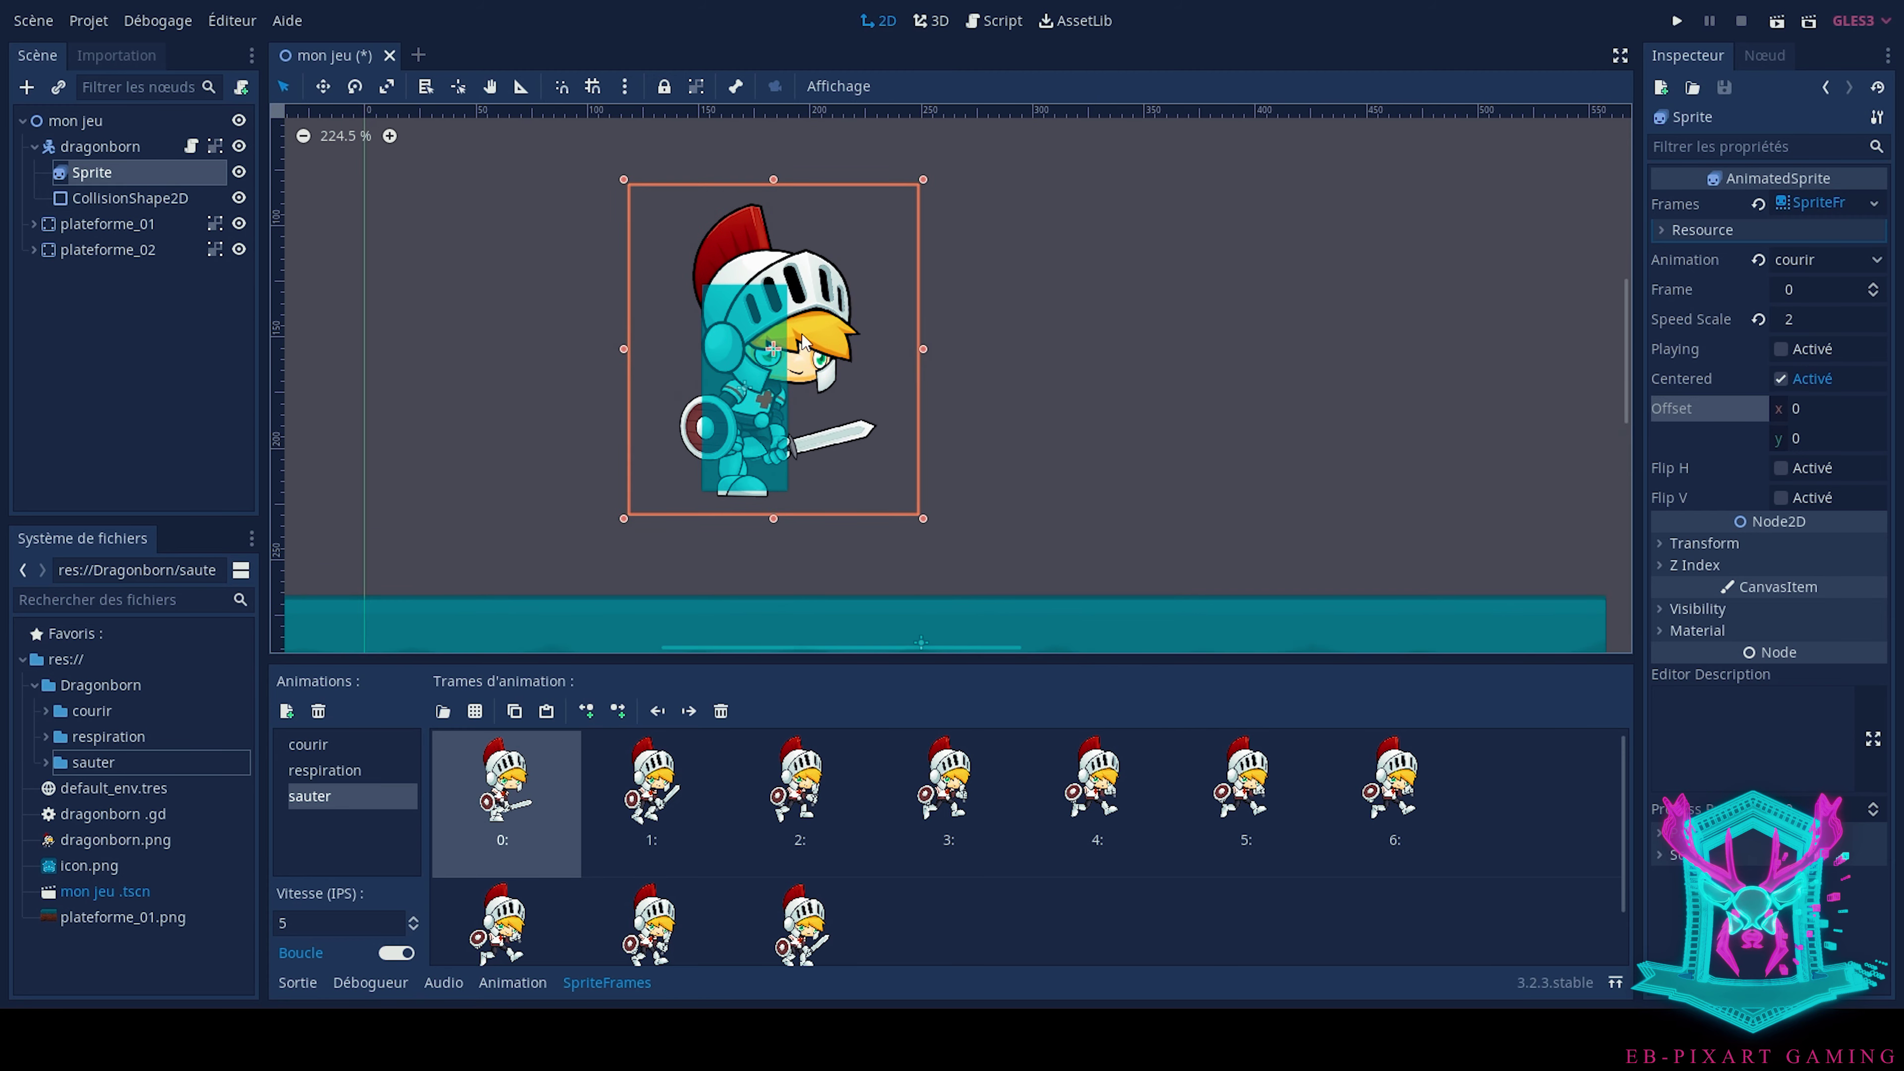
pyautogui.click(1782, 350)
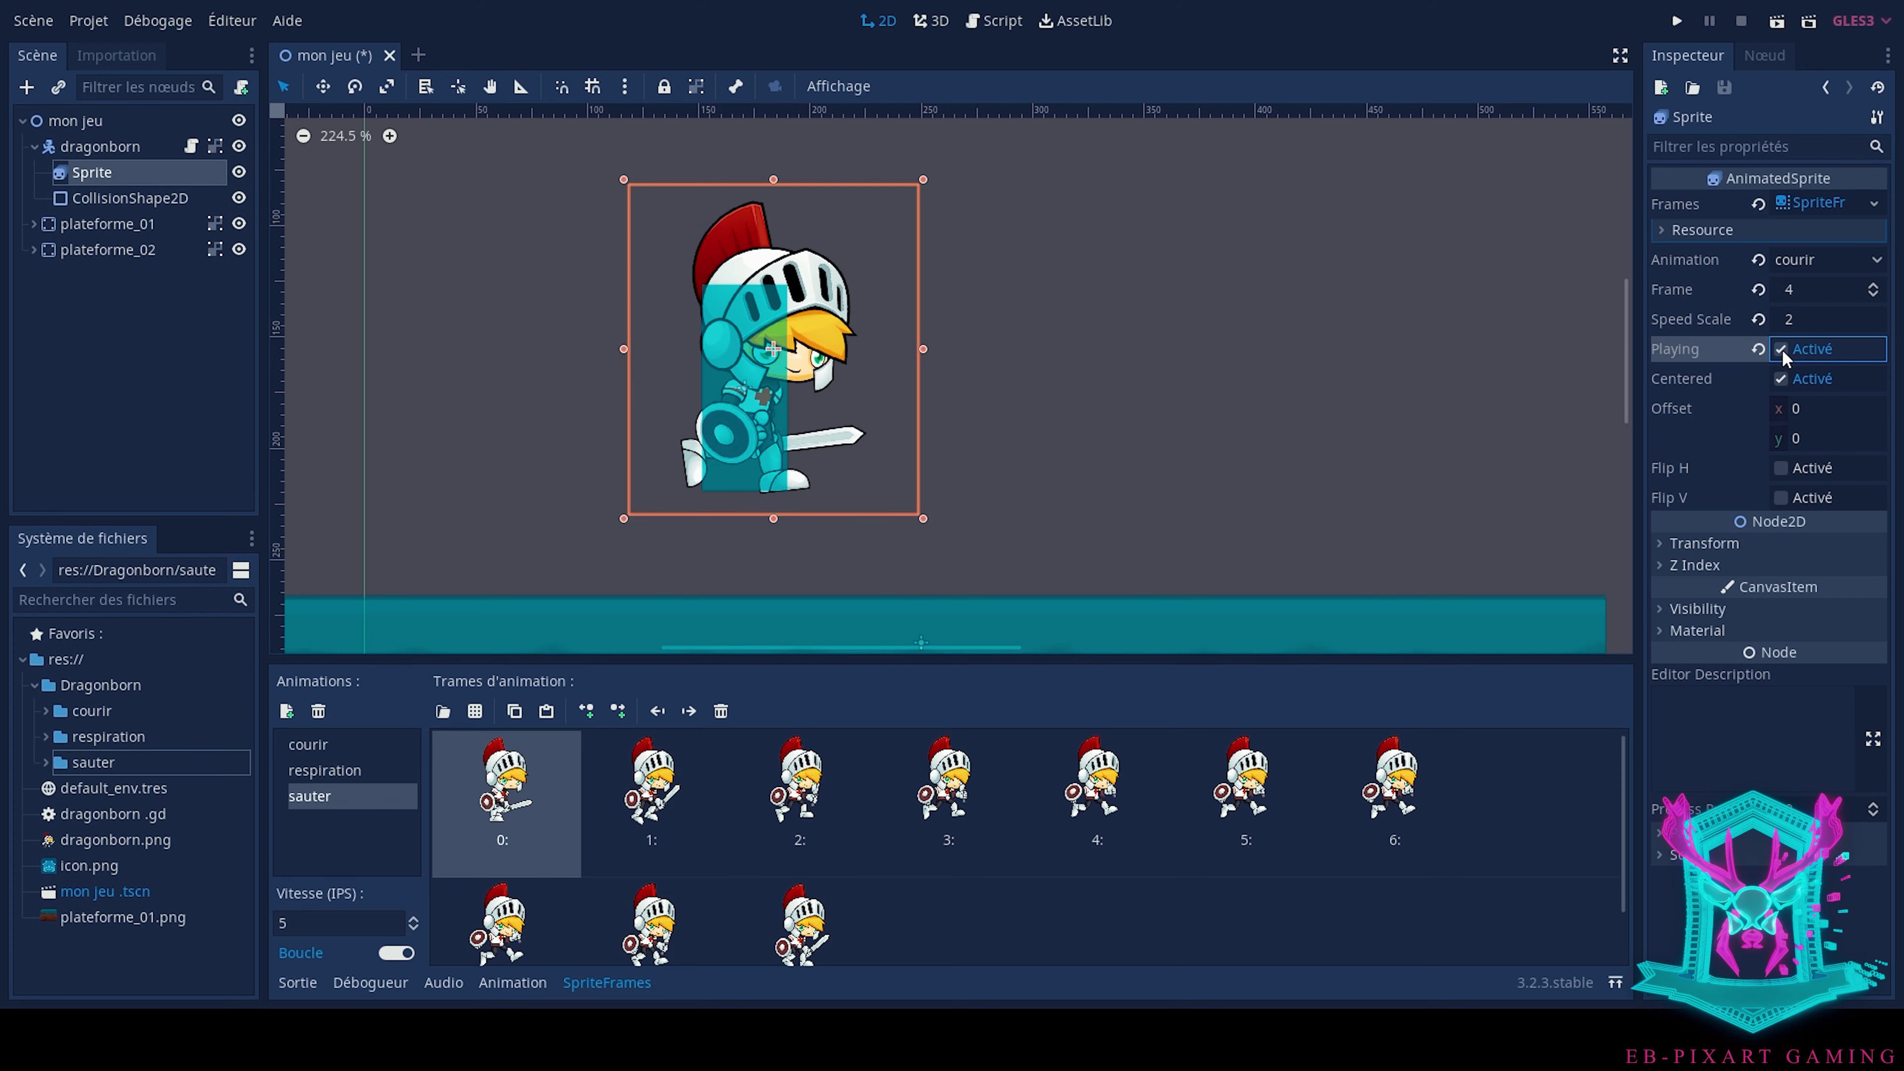
pyautogui.click(1832, 259)
pyautogui.click(1817, 312)
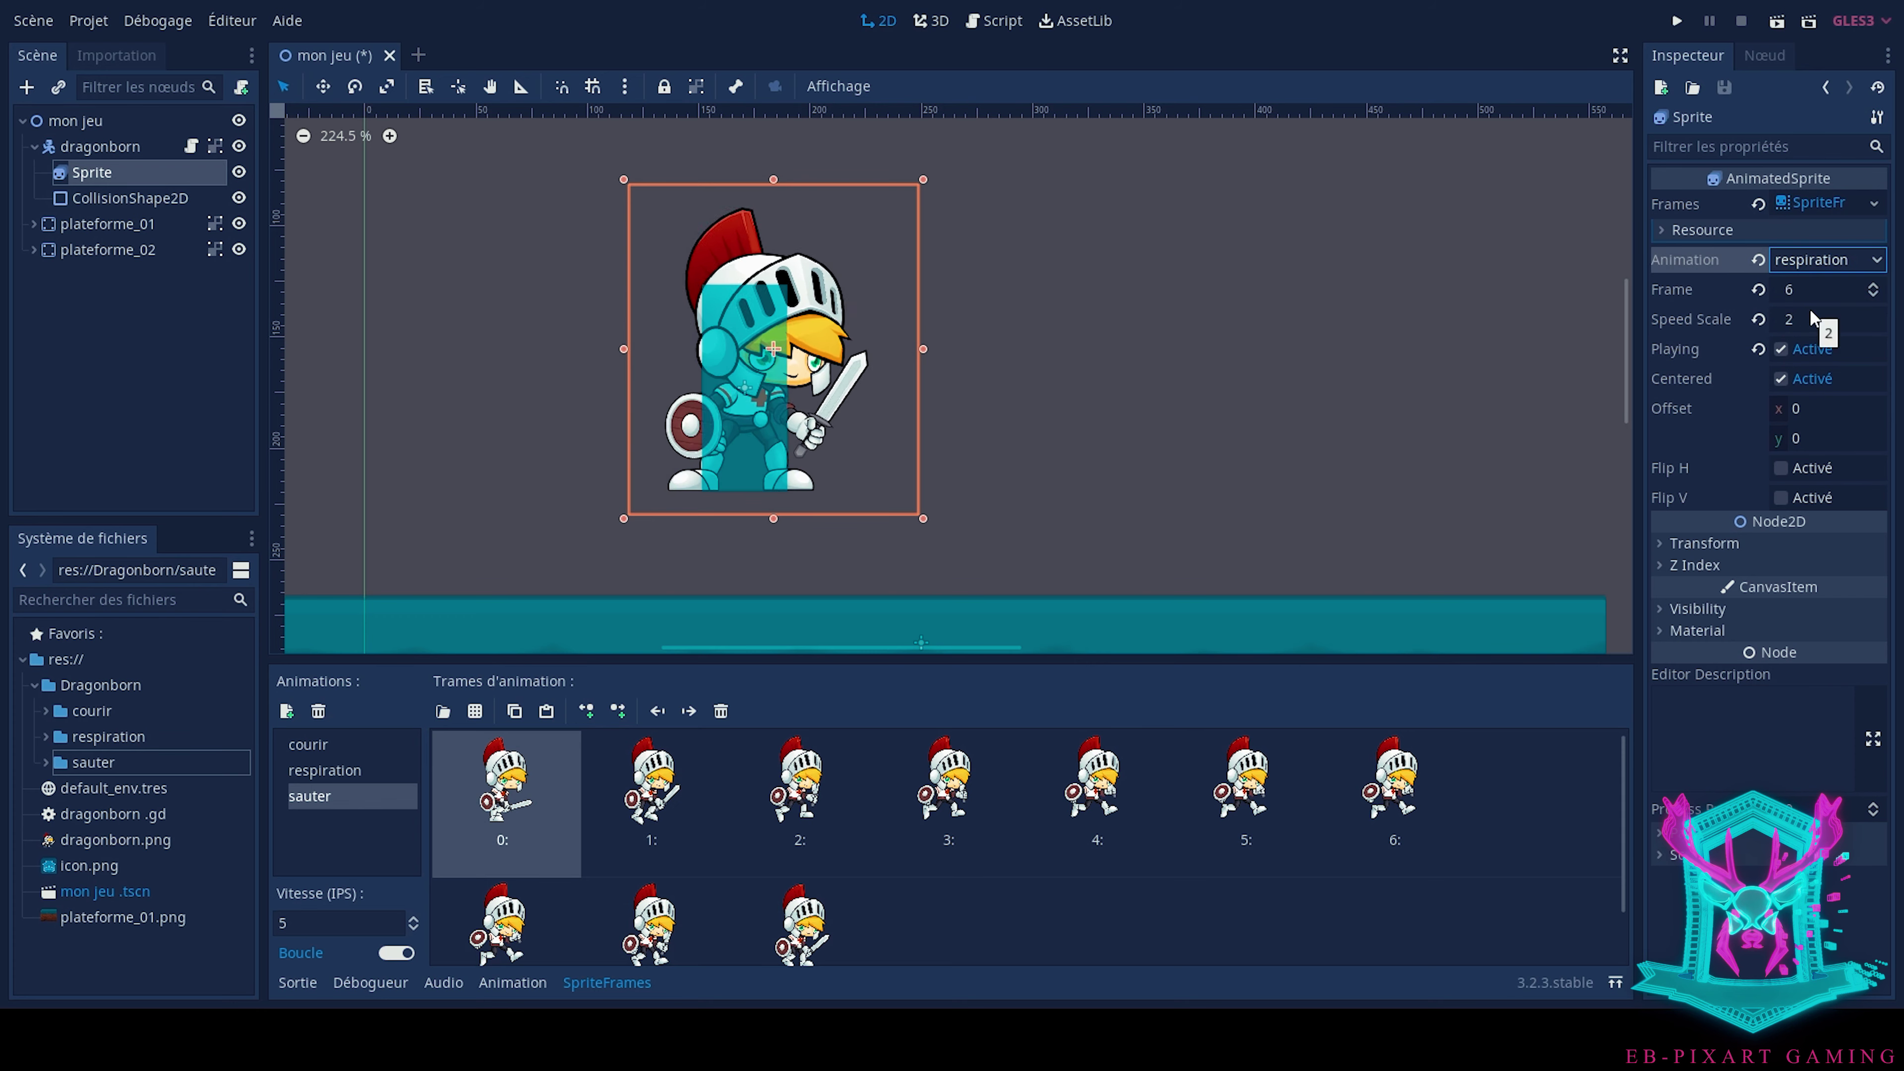
pyautogui.click(1822, 259)
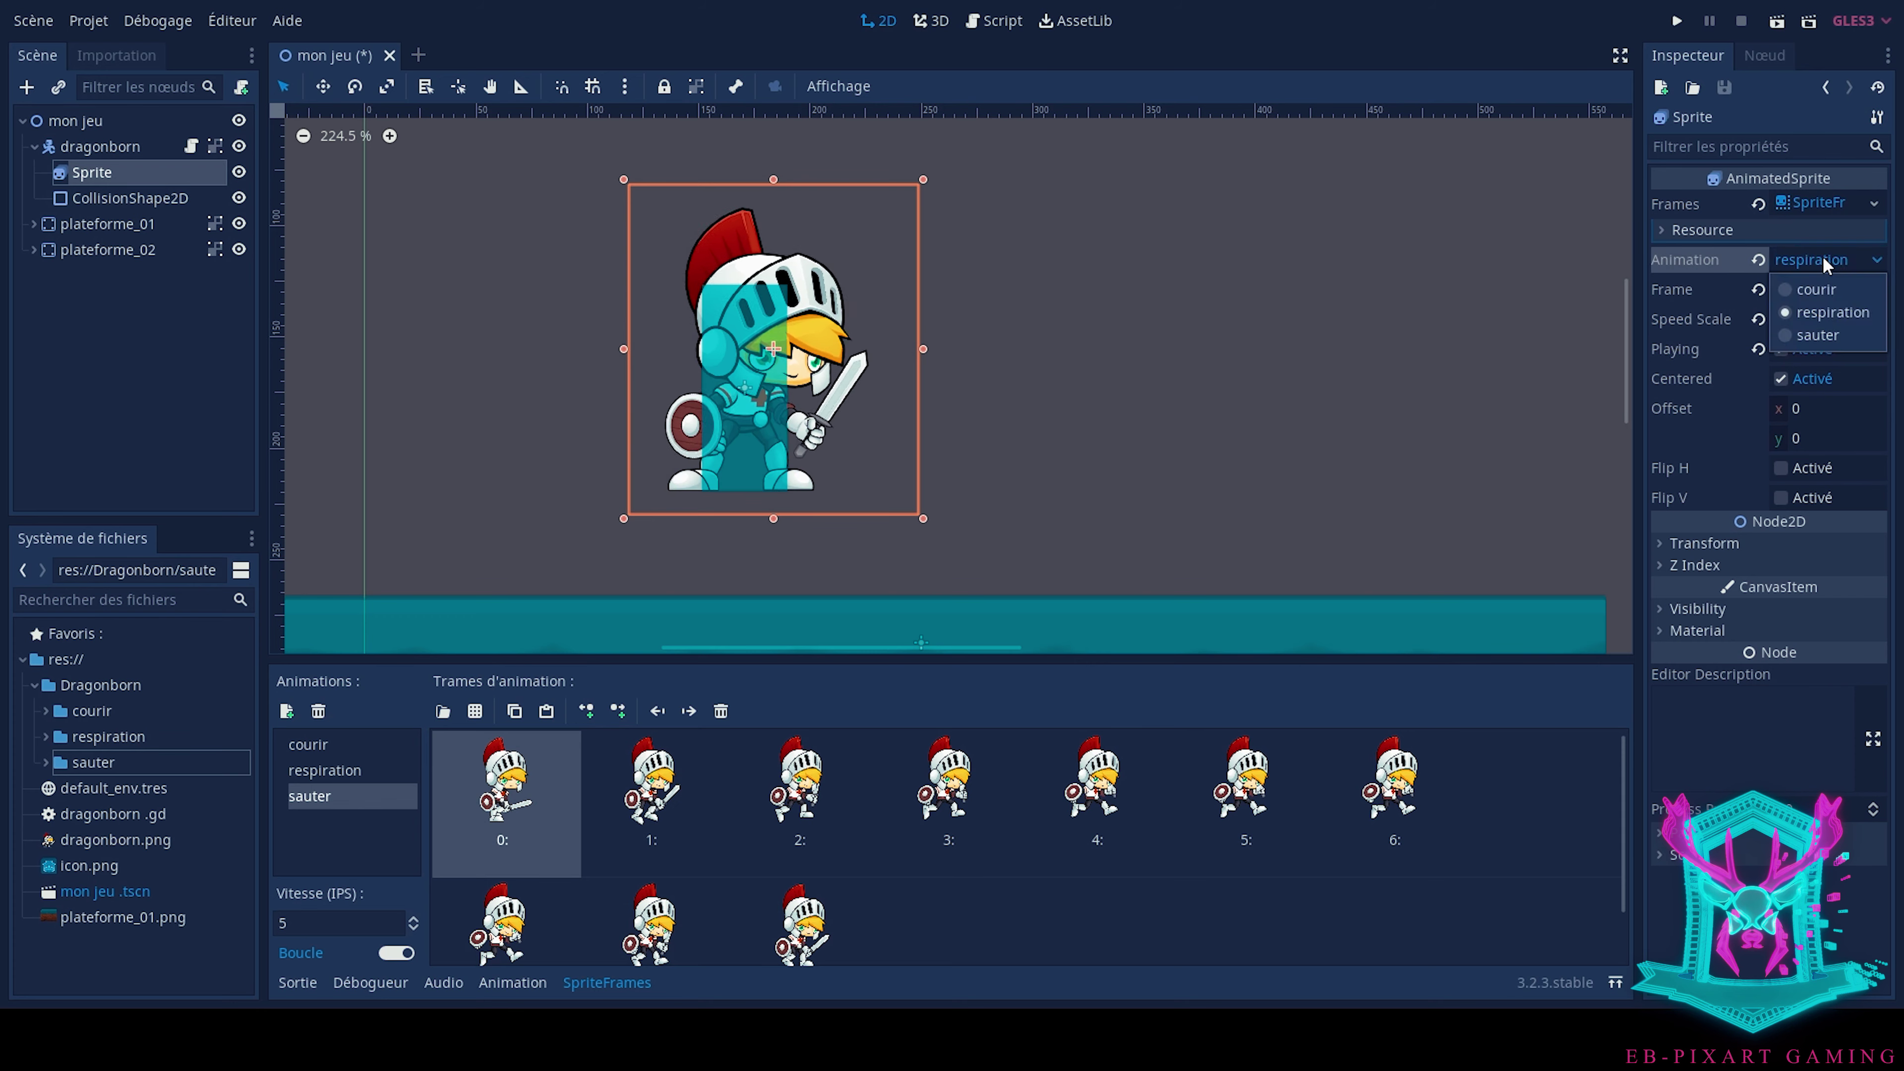
pyautogui.click(1818, 338)
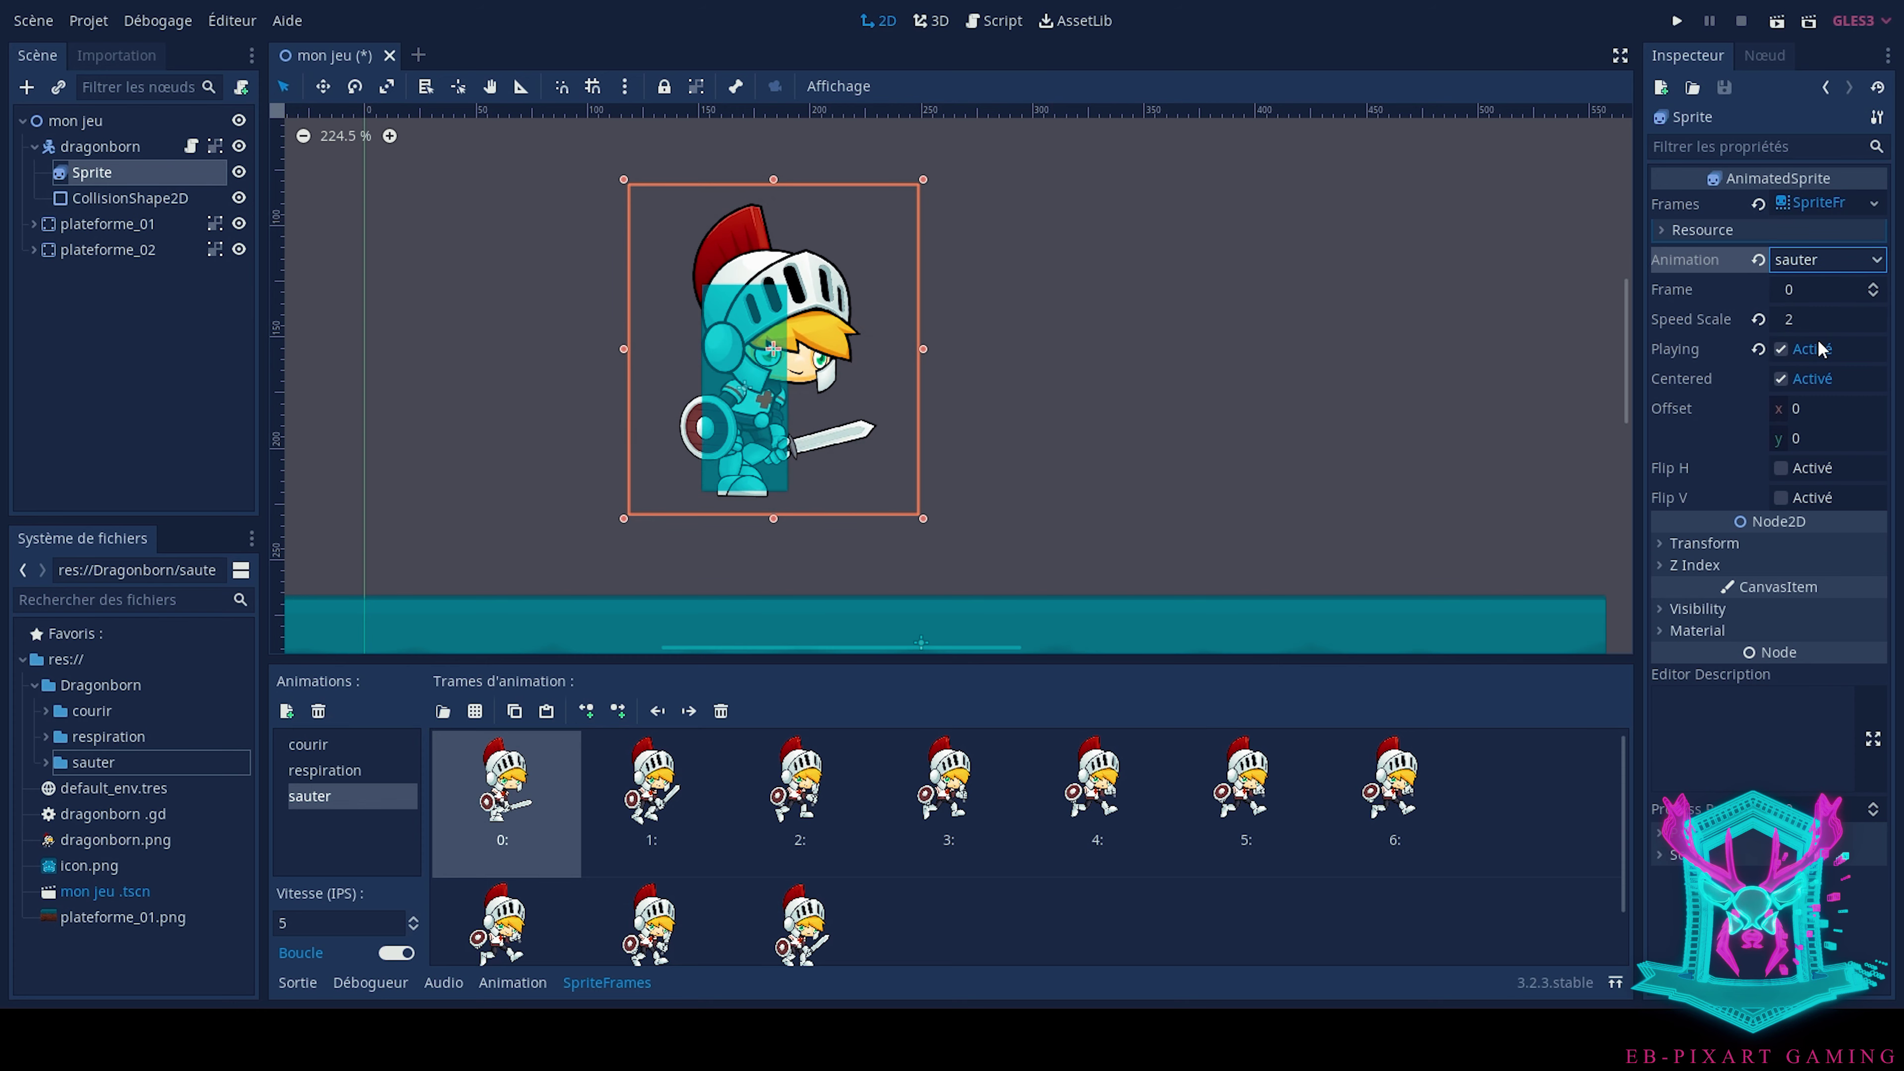
pyautogui.click(1813, 263)
pyautogui.click(1812, 291)
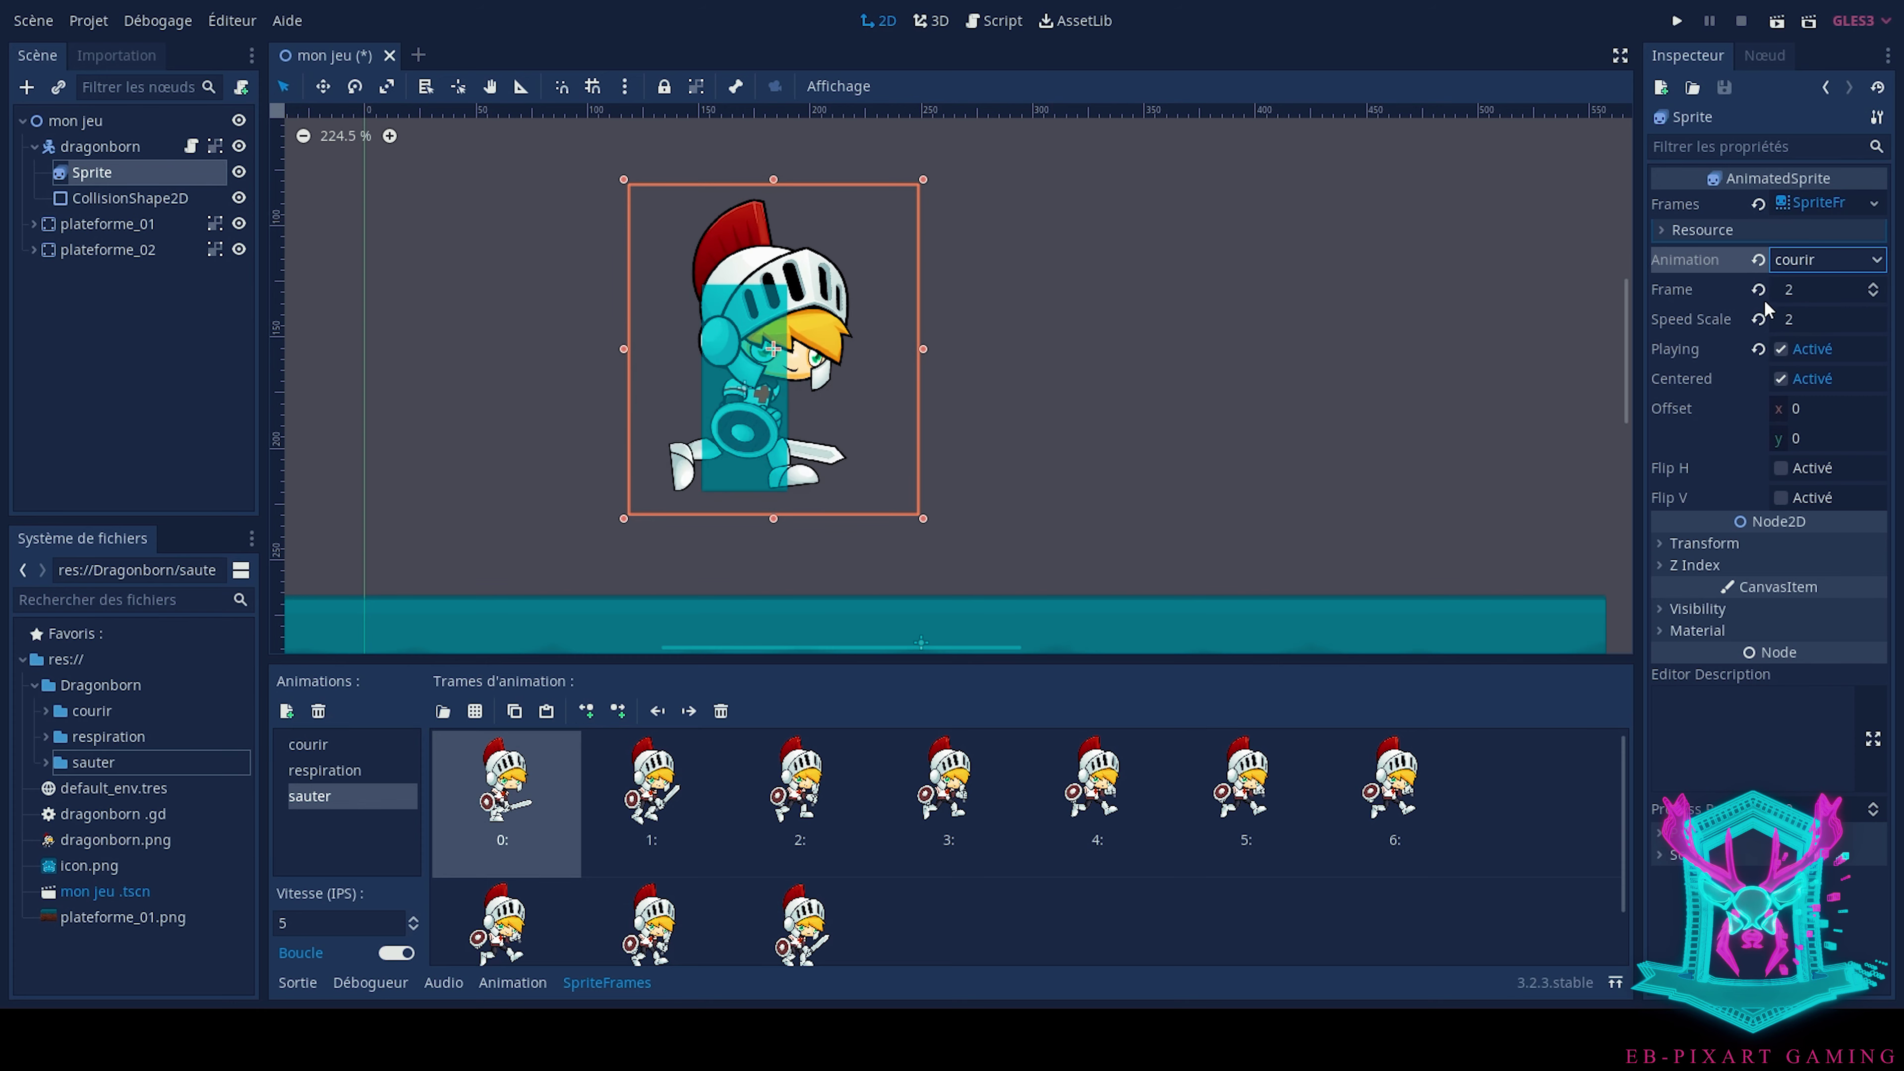
pyautogui.click(1781, 350)
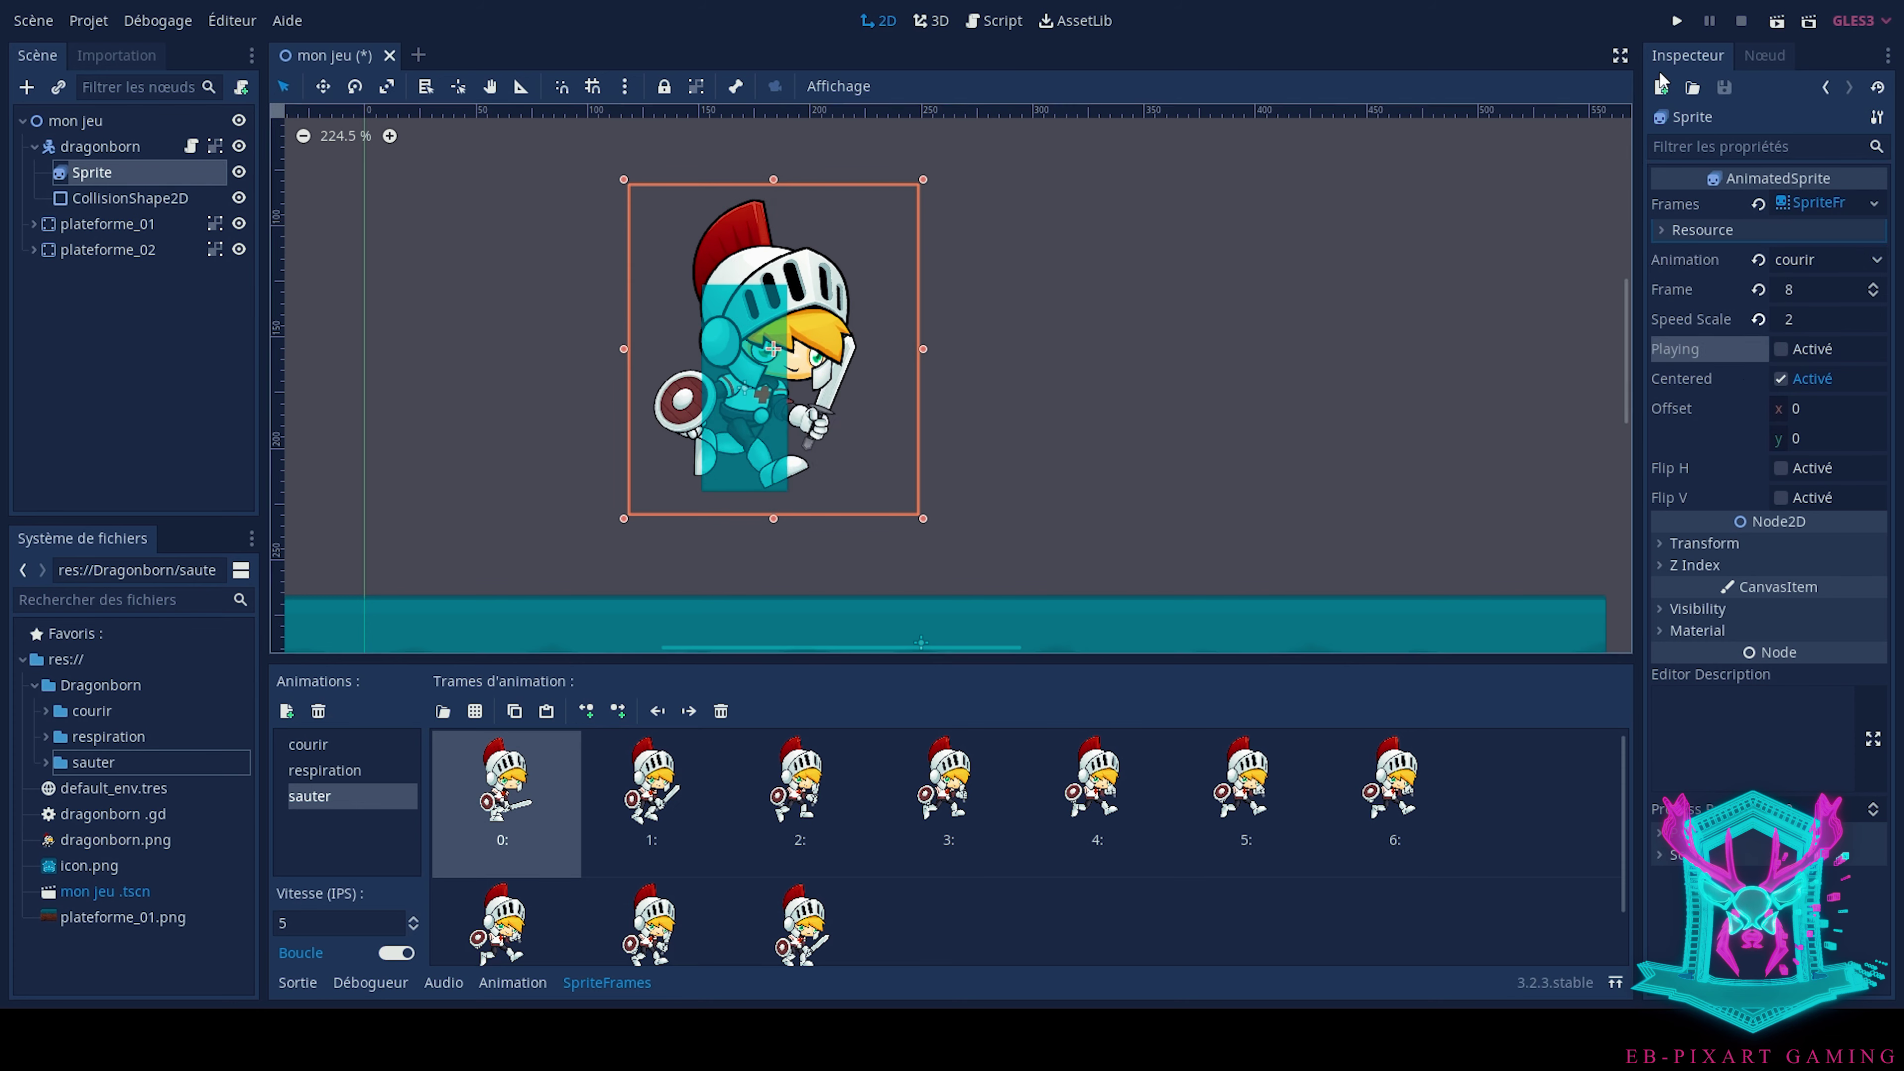
# Set the sprite back to respiration, save the scene and run the game
pyautogui.click(1828, 259)
pyautogui.click(1813, 316)
pyautogui.click(1678, 21)
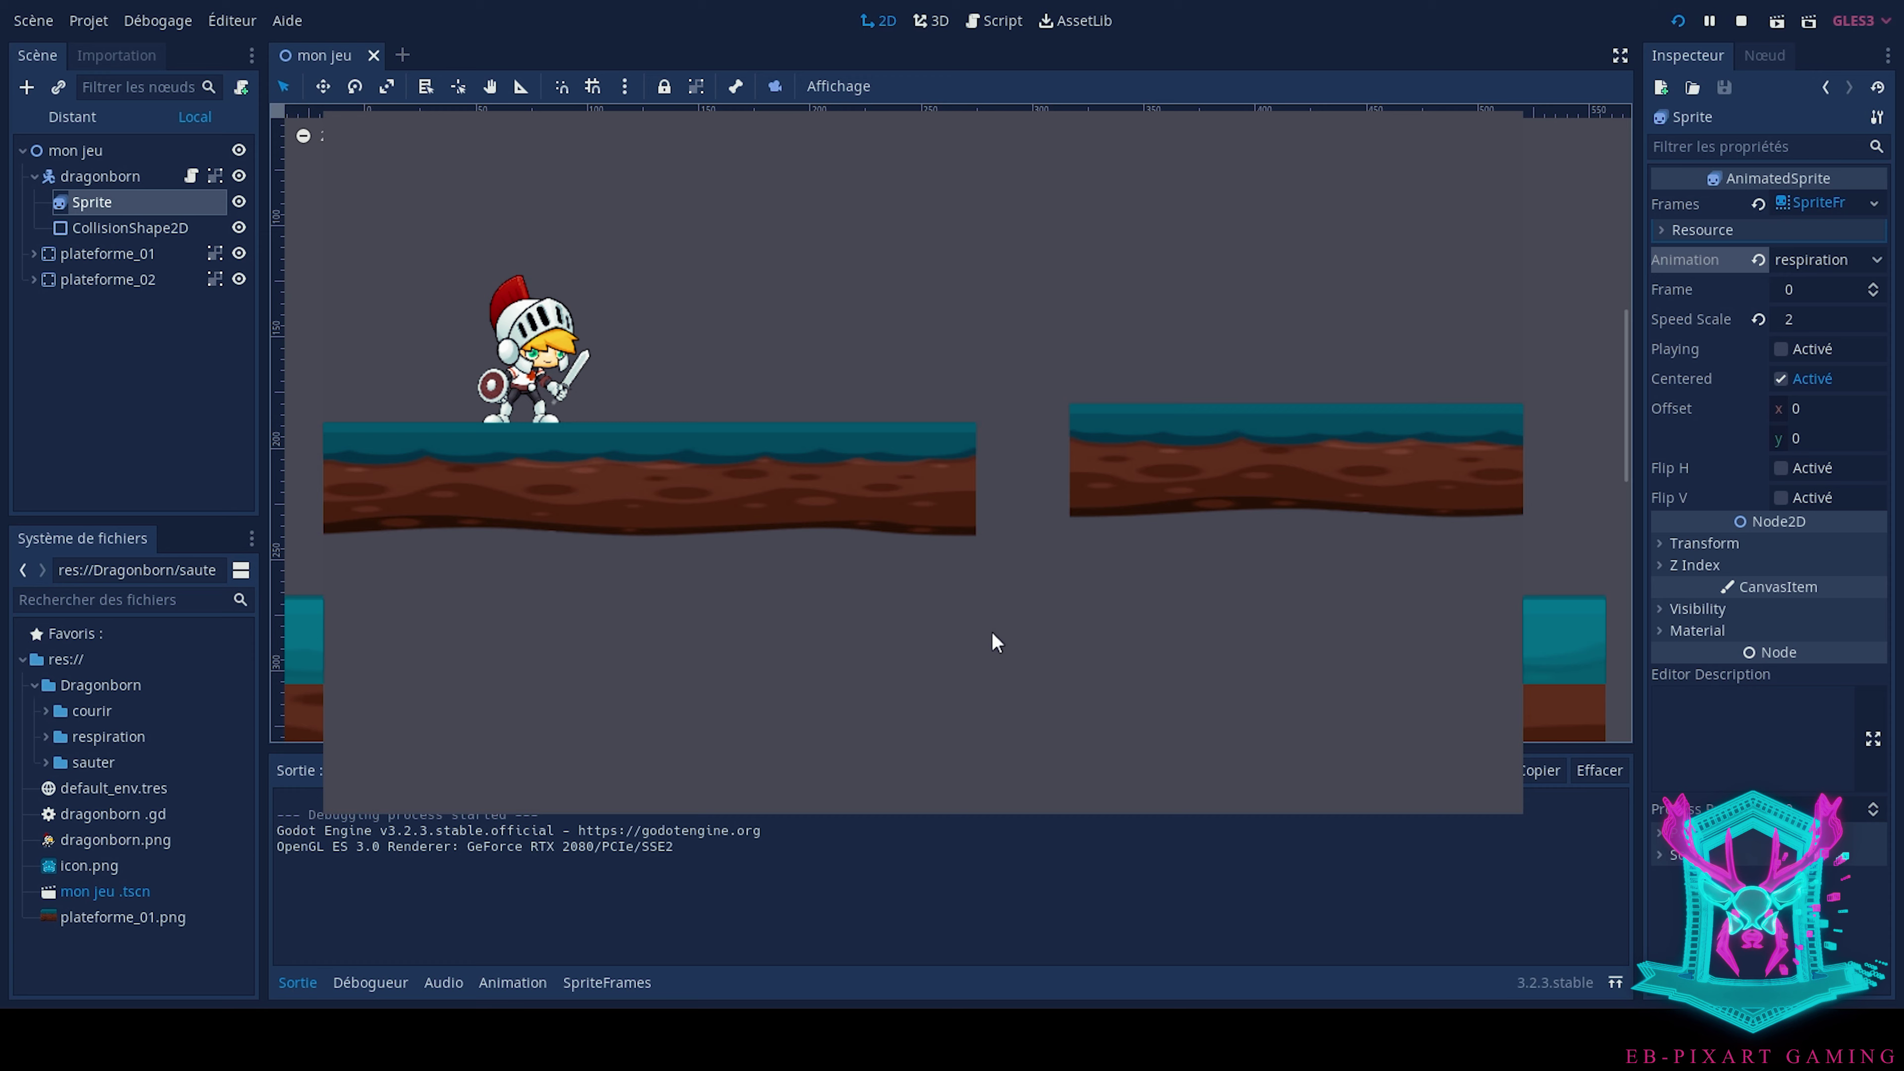
# Walk the knight right in the running game, then close it with Alt+F4
pyautogui.press('Right')
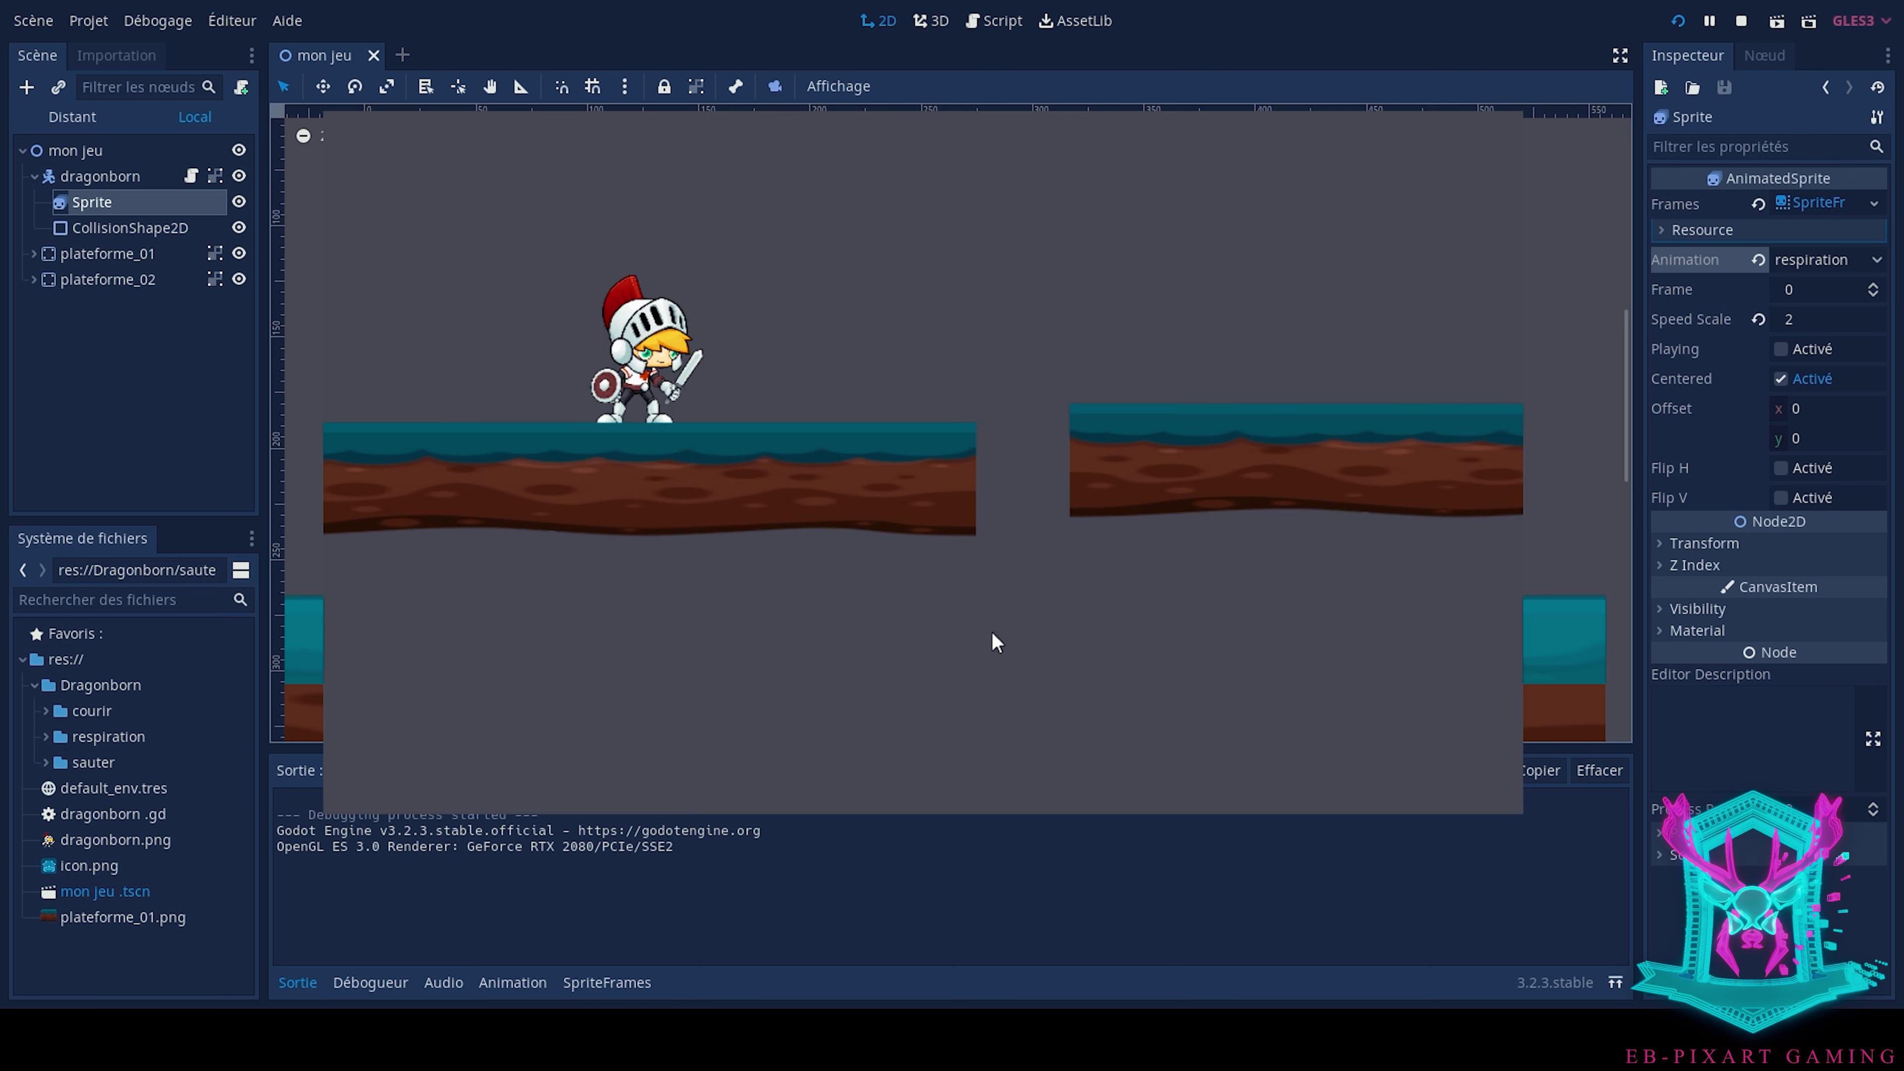
pyautogui.hotkey('alt', 'F4')
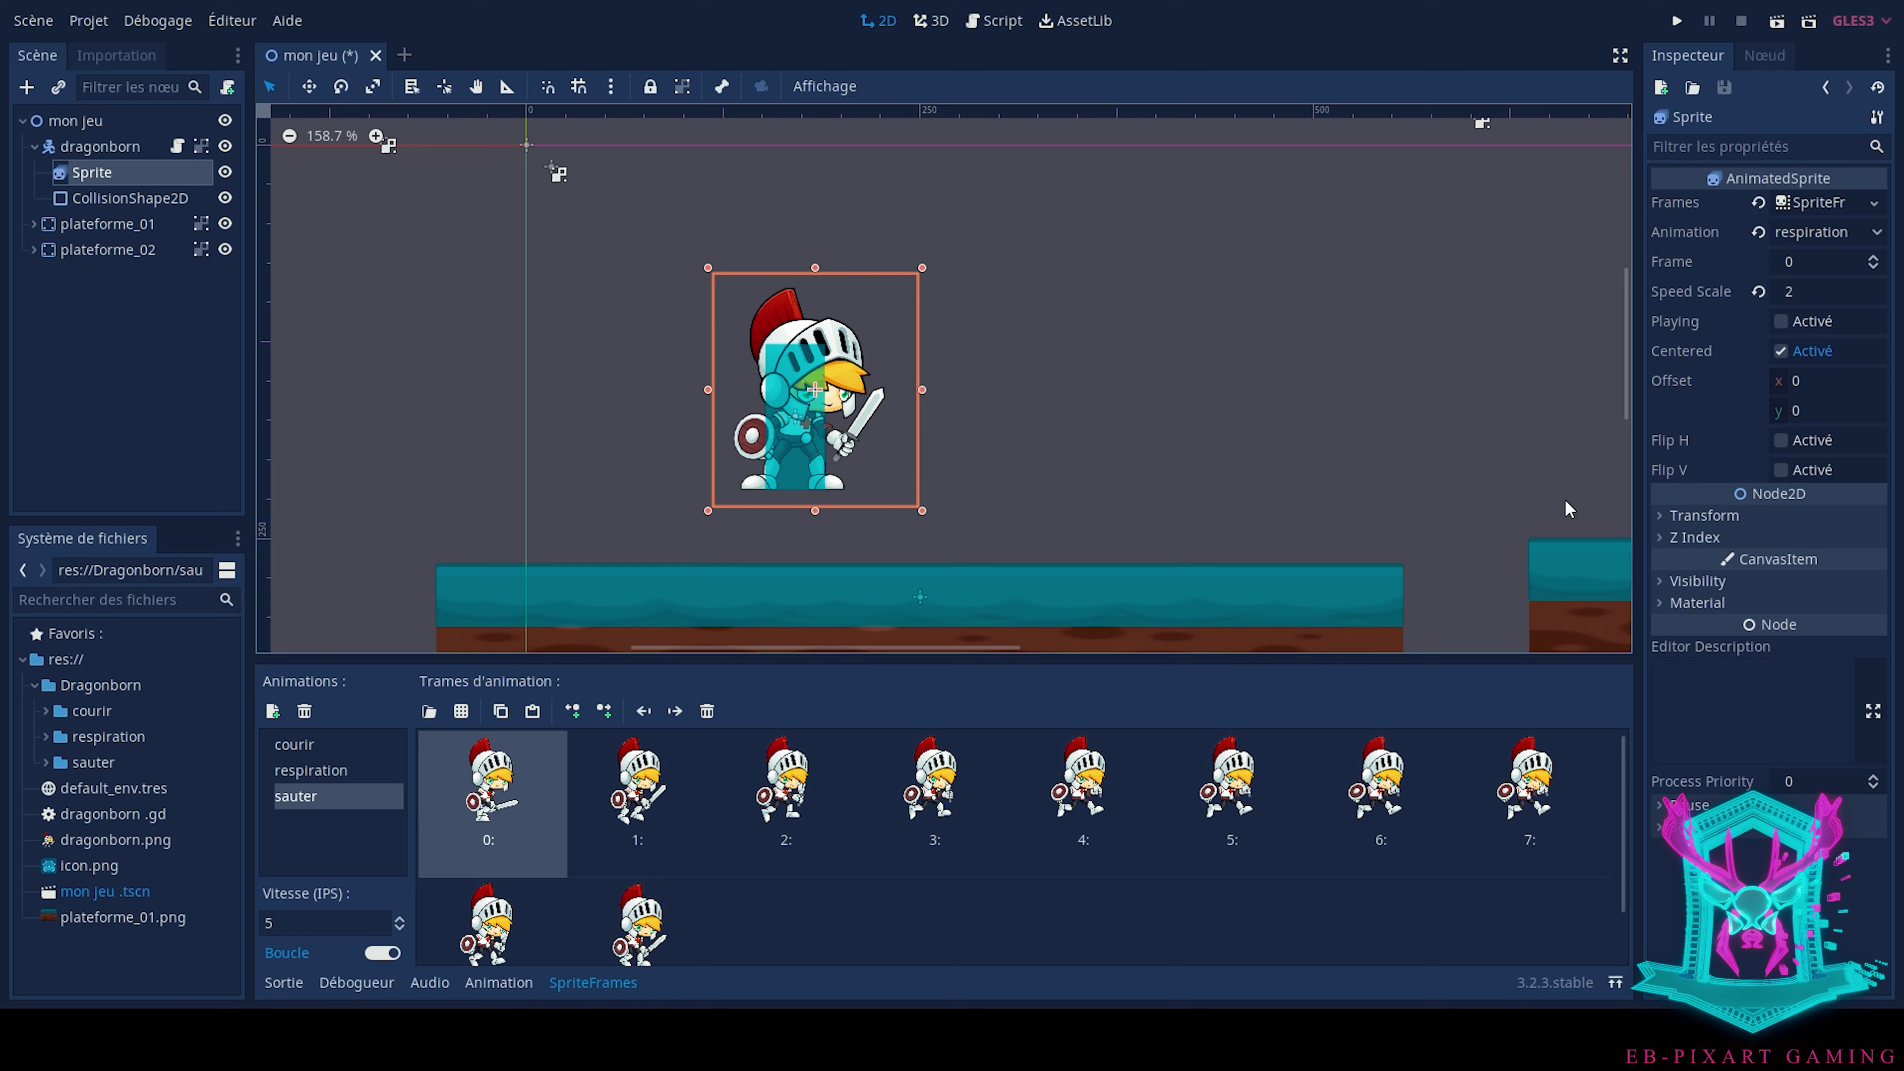
# Tick Flip H on the knight, run the game walking him left and right, then stop with F8
pyautogui.click(1780, 440)
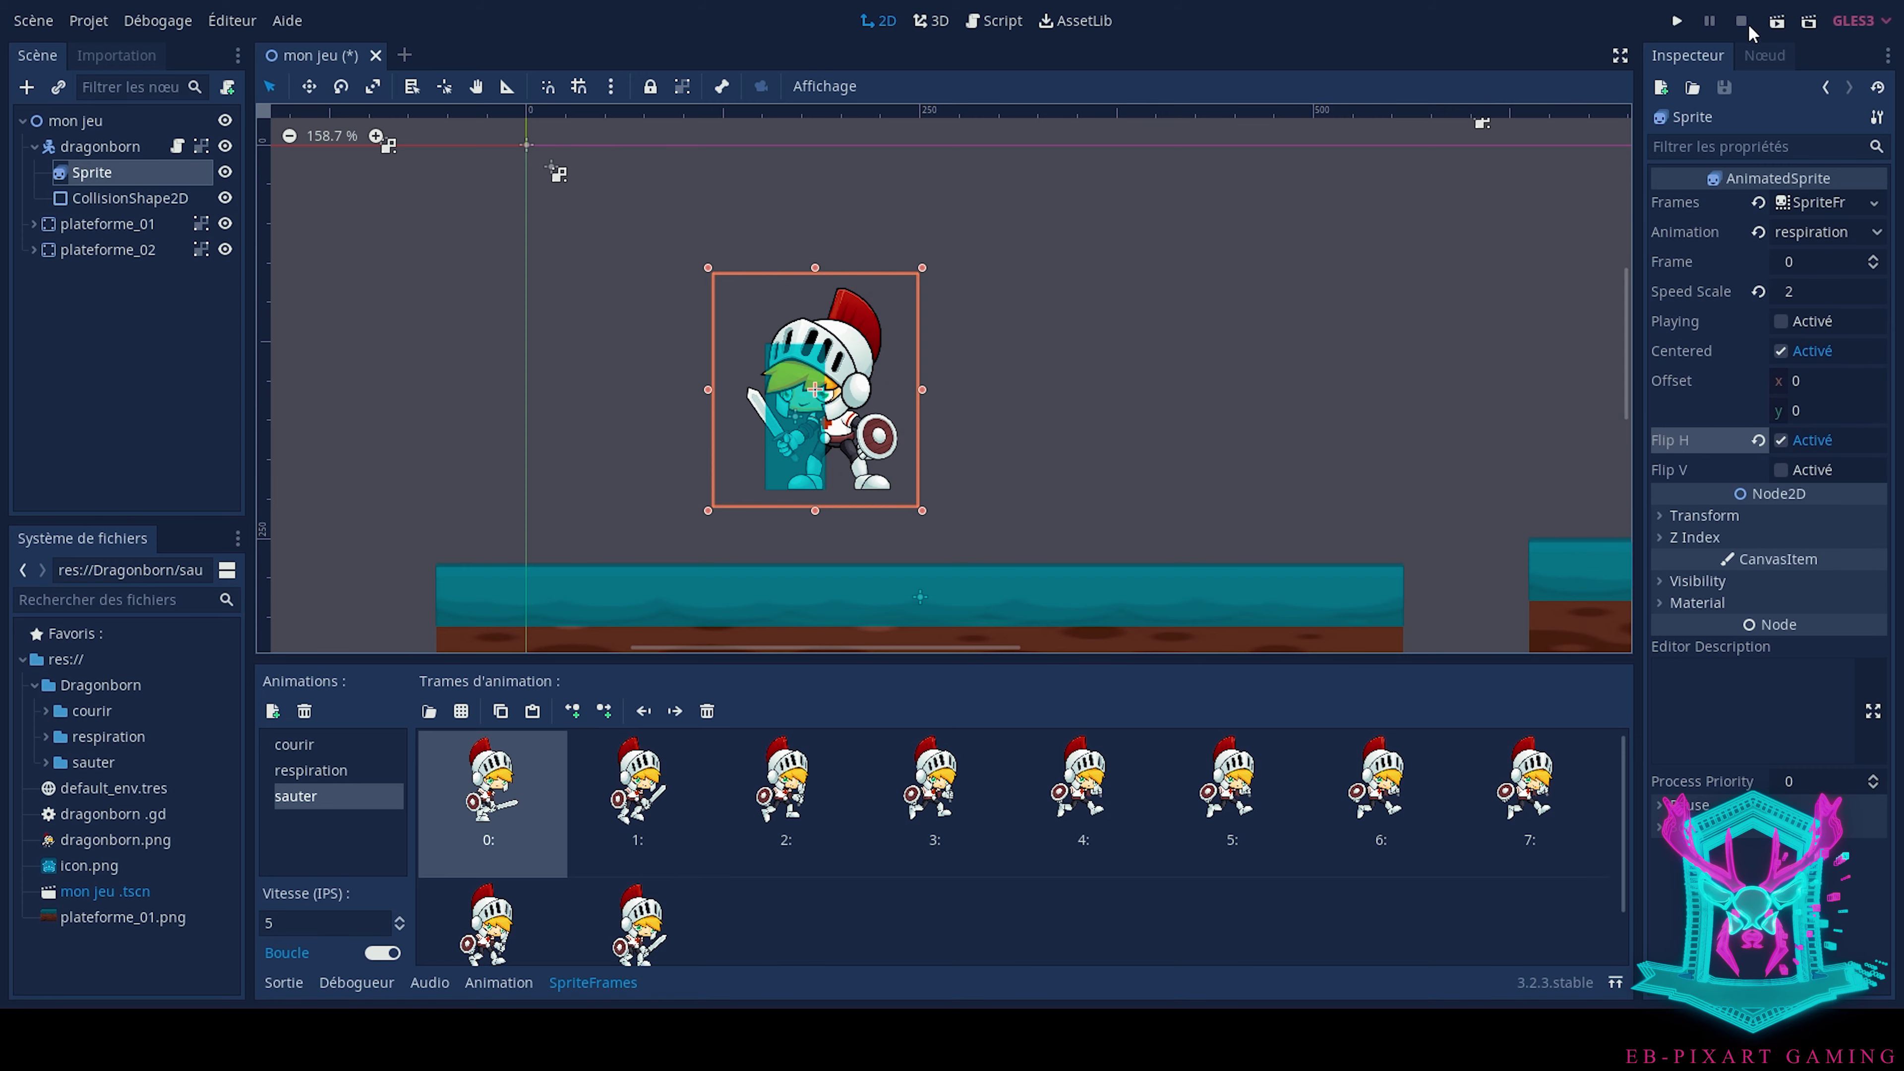
pyautogui.click(1676, 21)
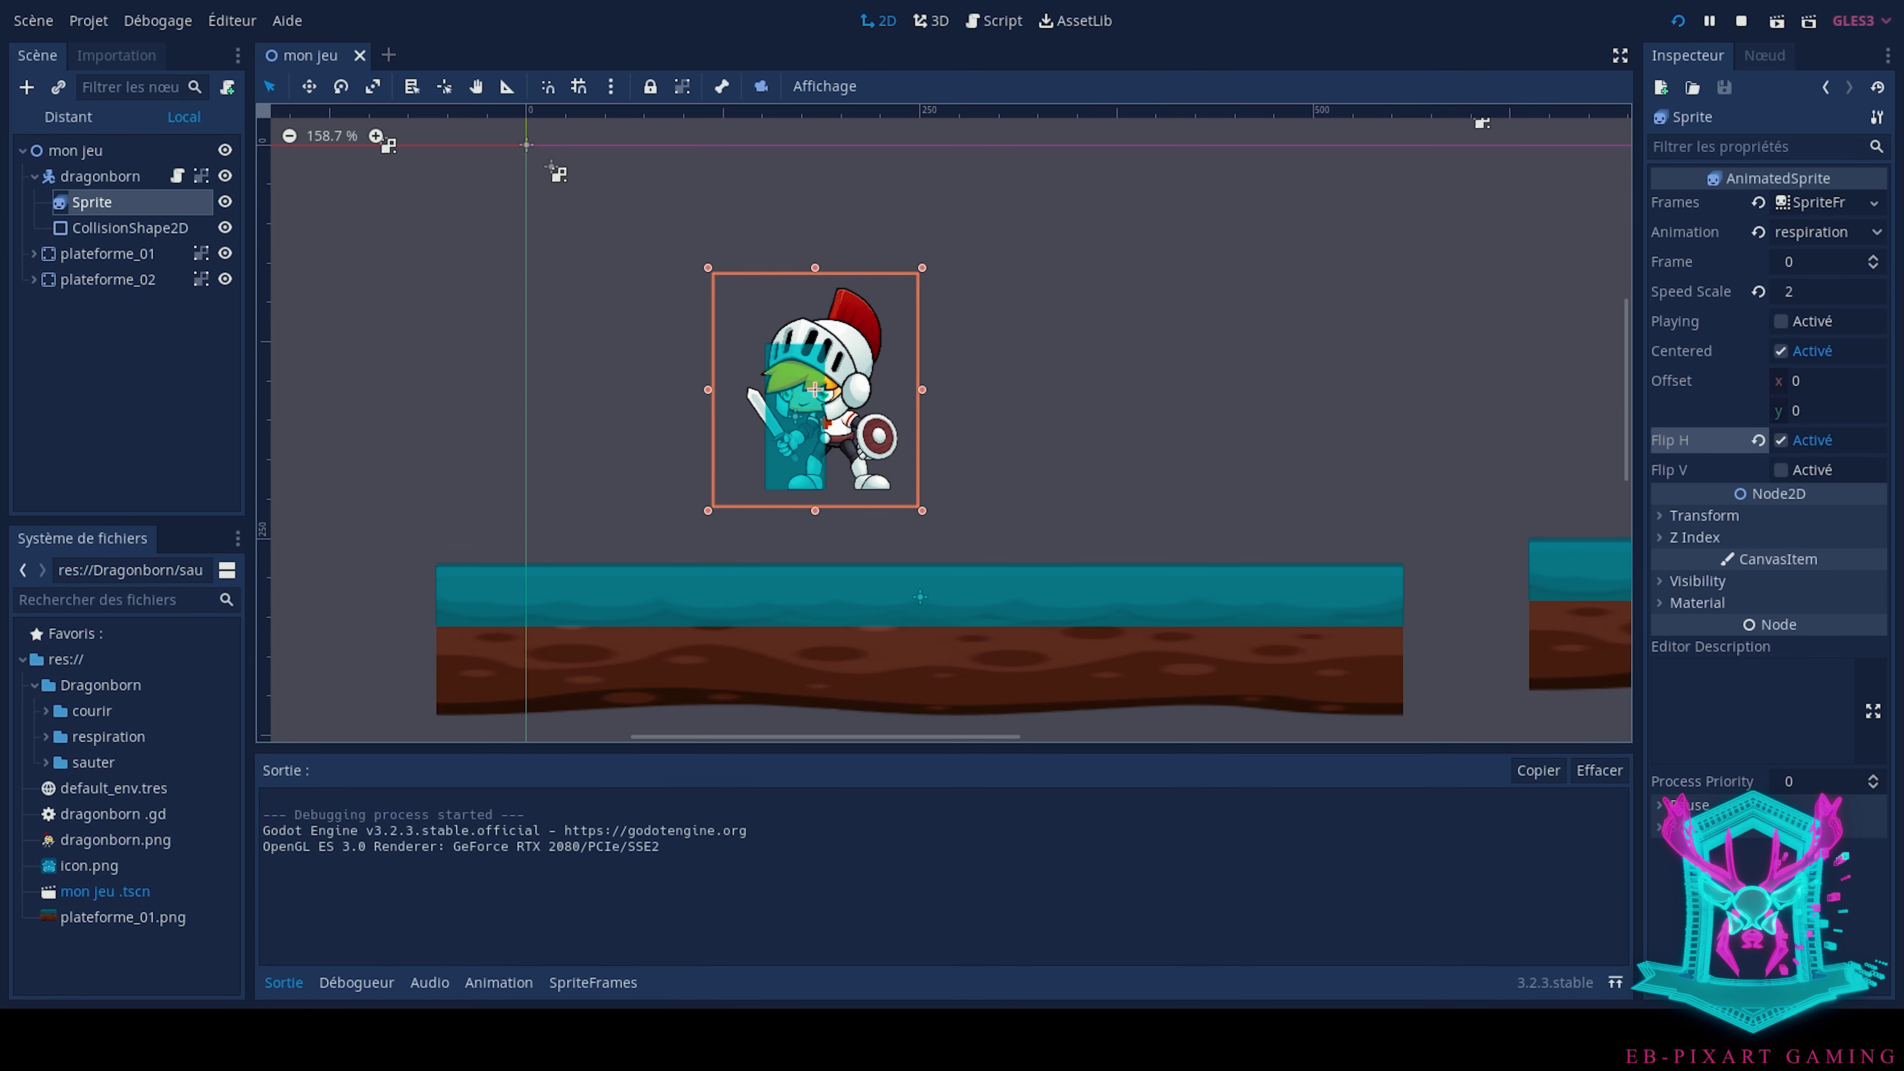
pyautogui.press('Right')
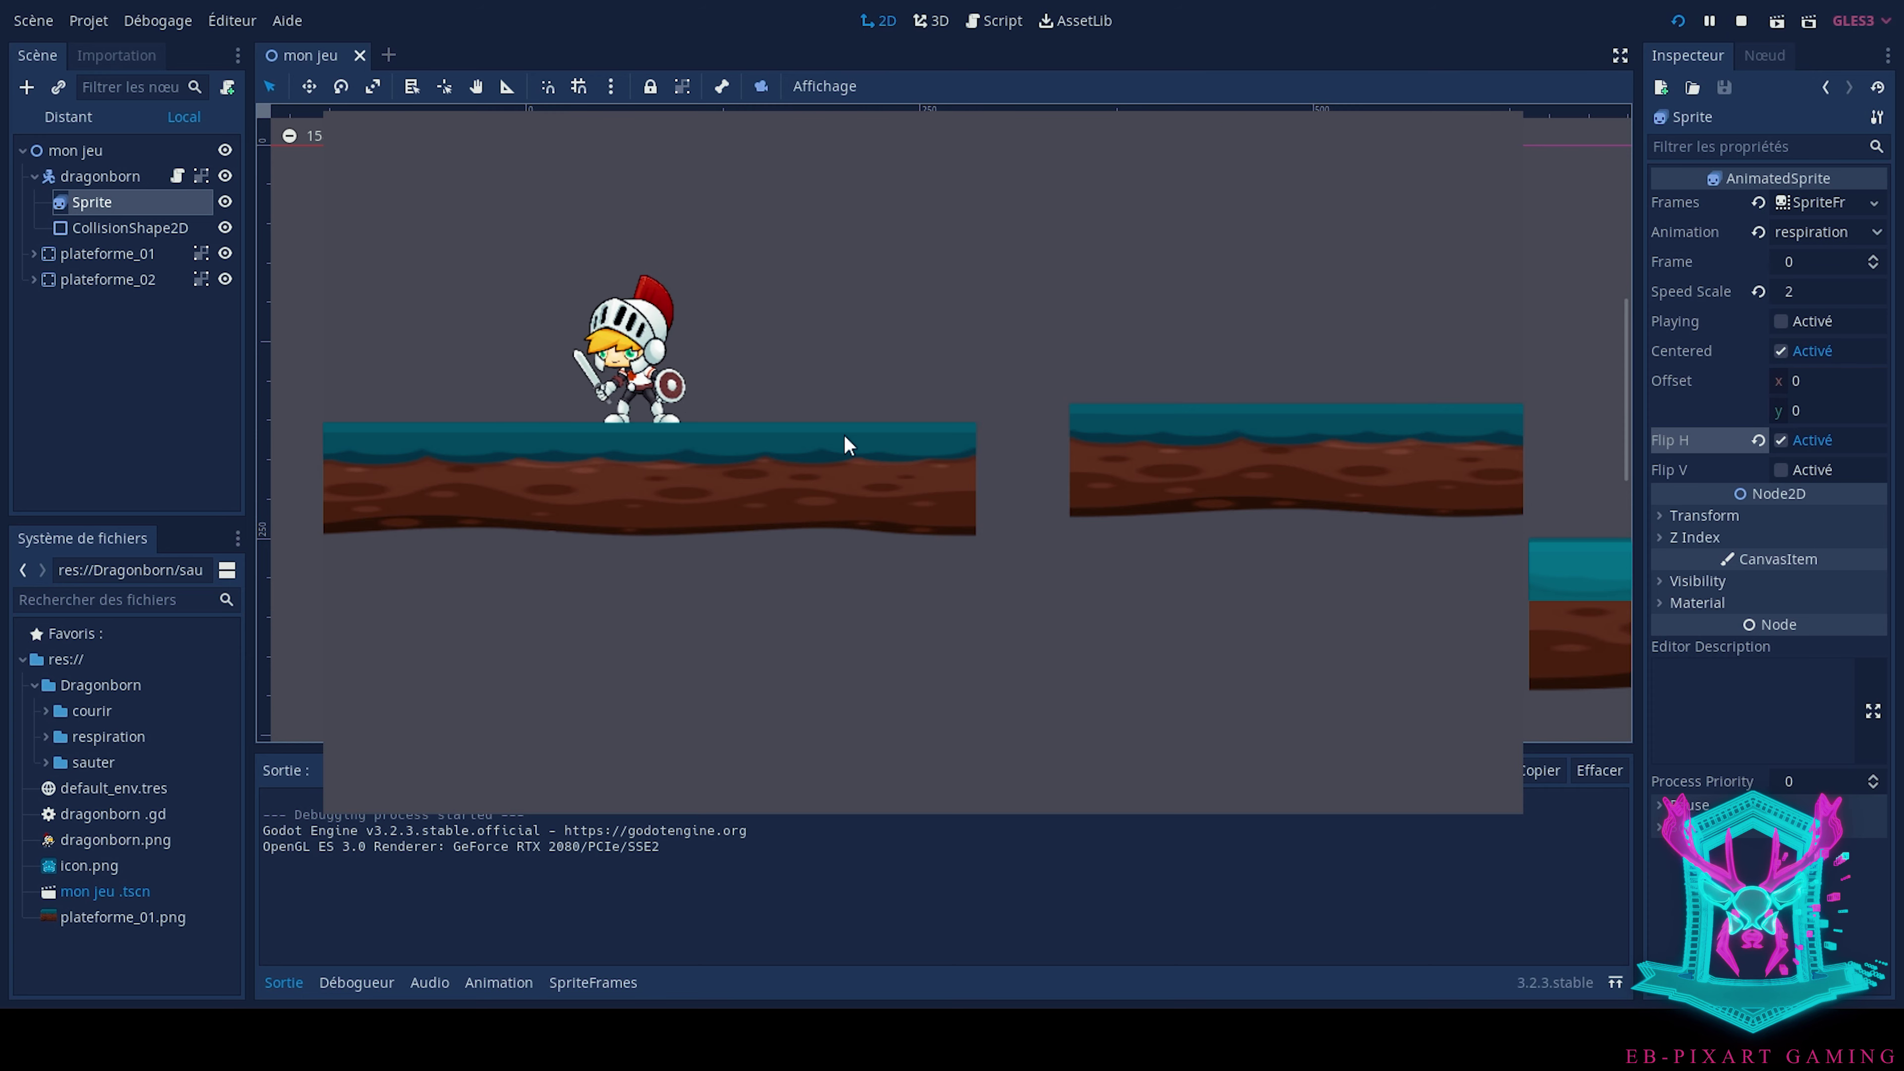
pyautogui.press('Left')
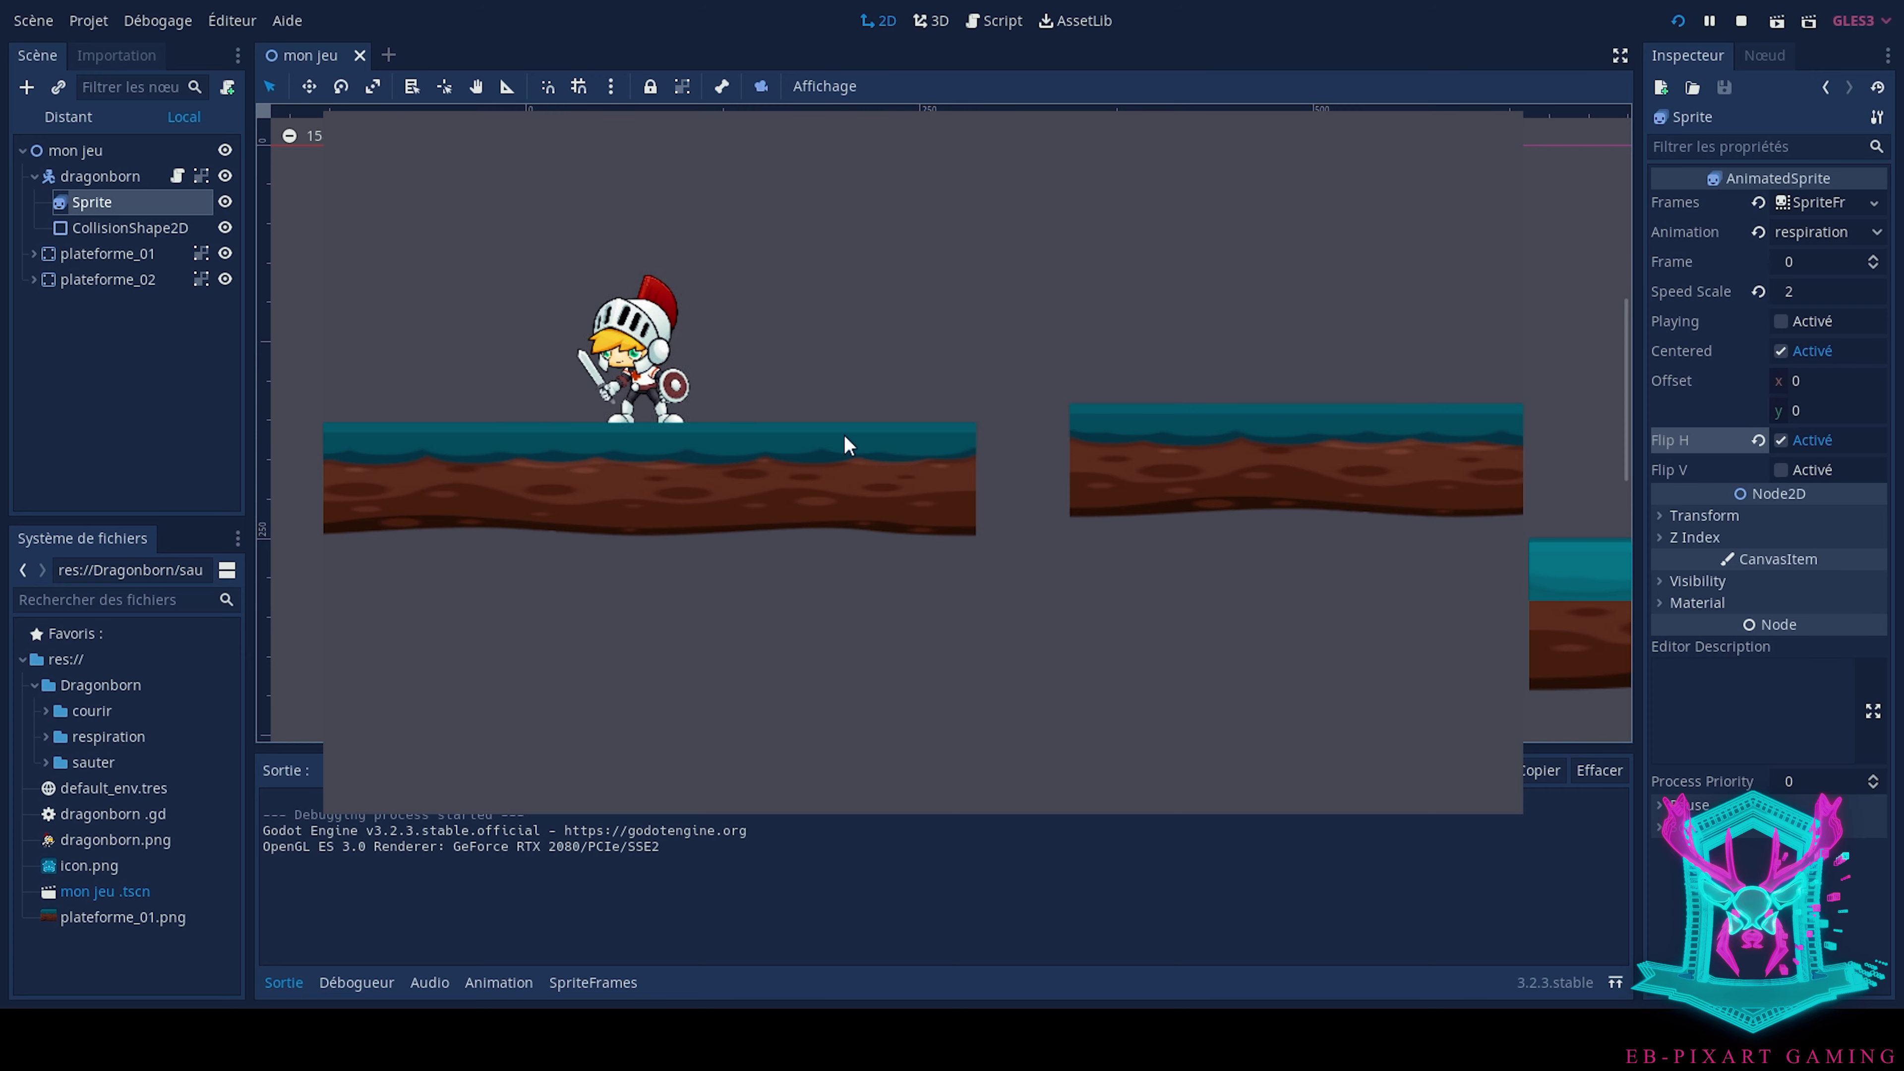
pyautogui.press('Right')
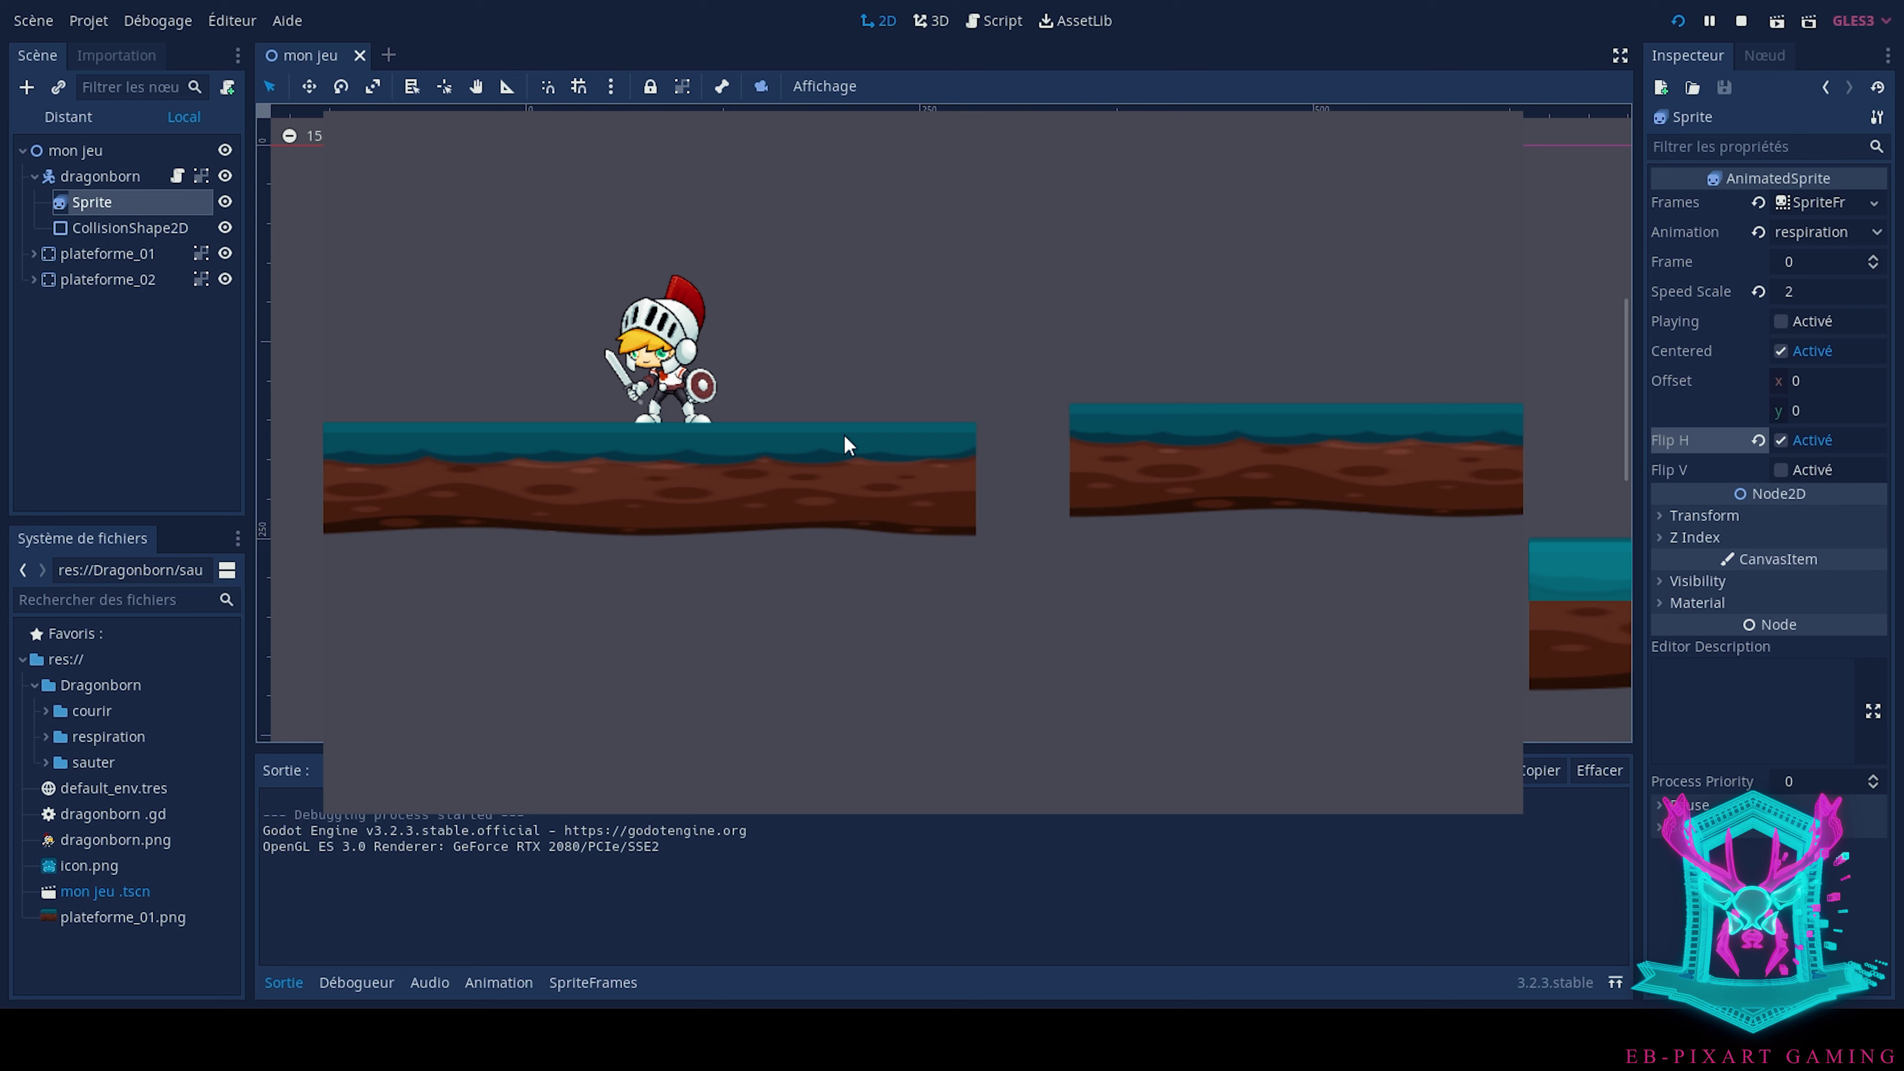
pyautogui.press('Left')
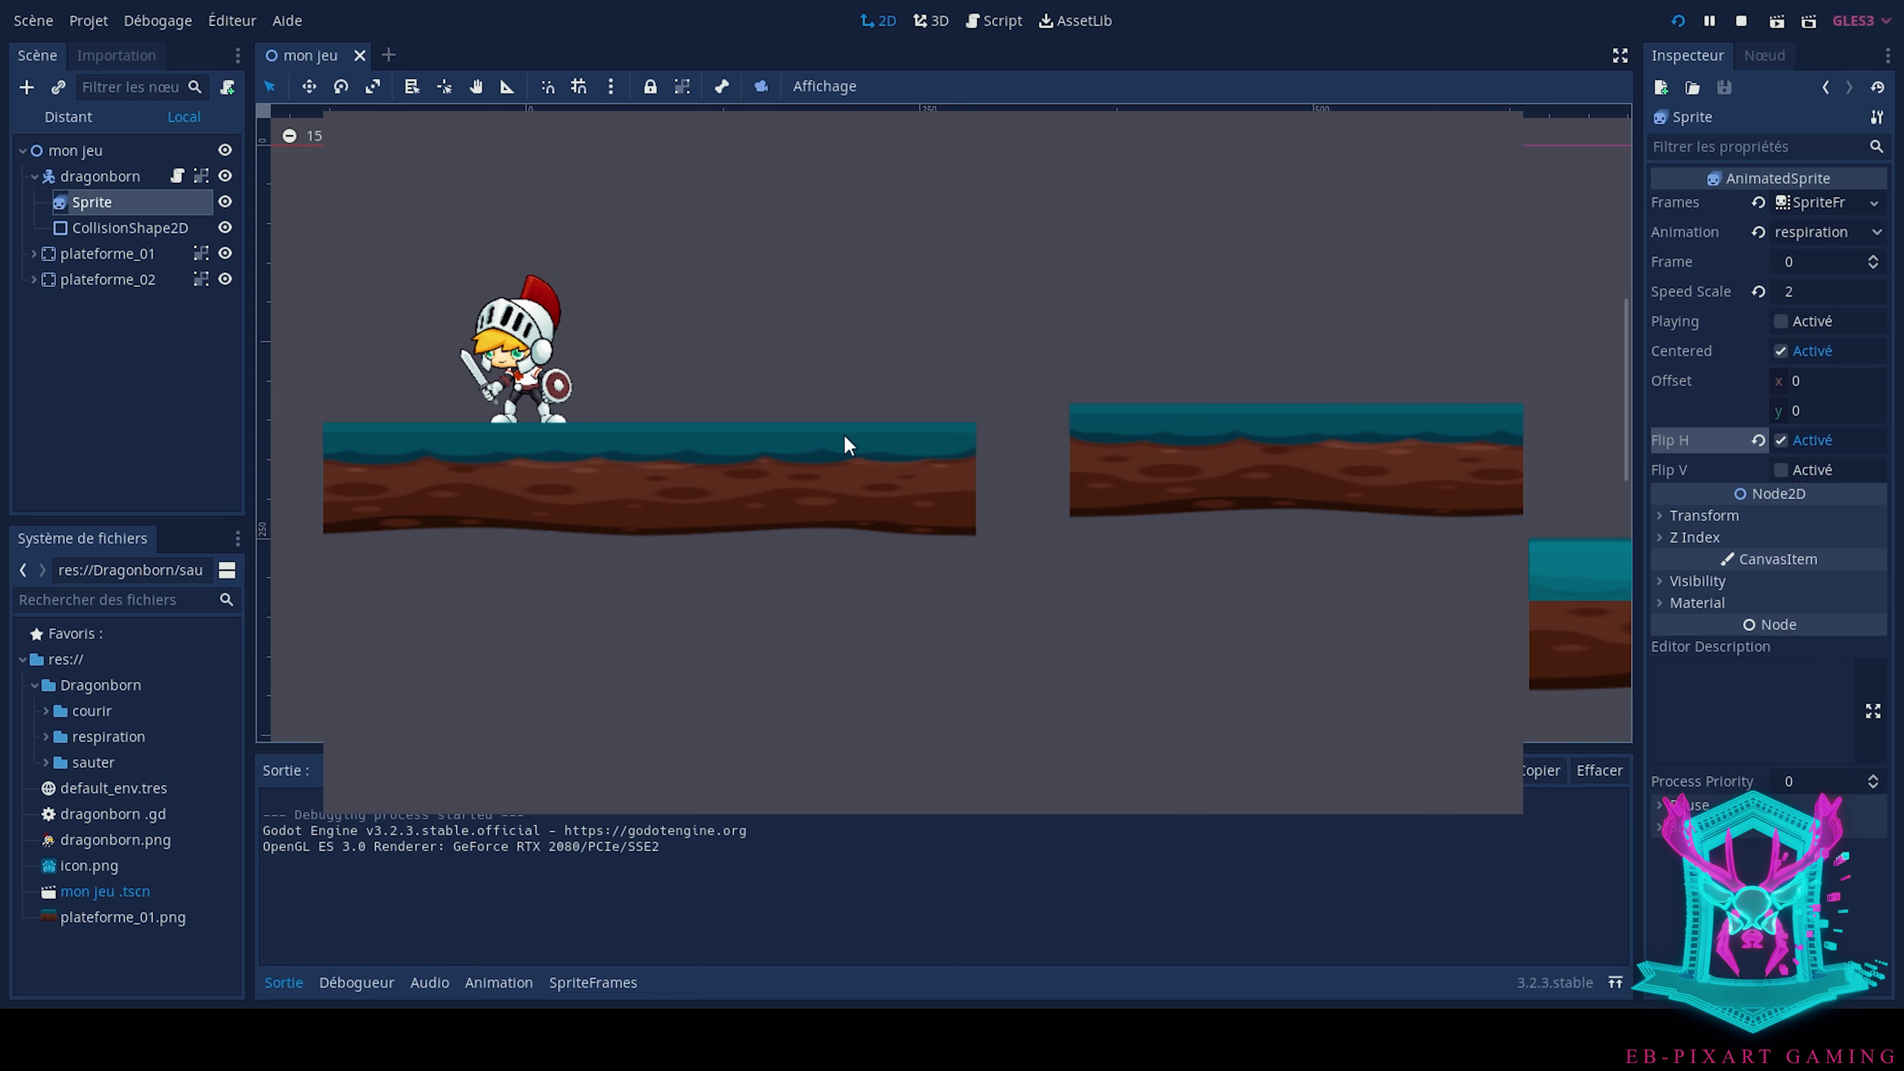
pyautogui.press('Right')
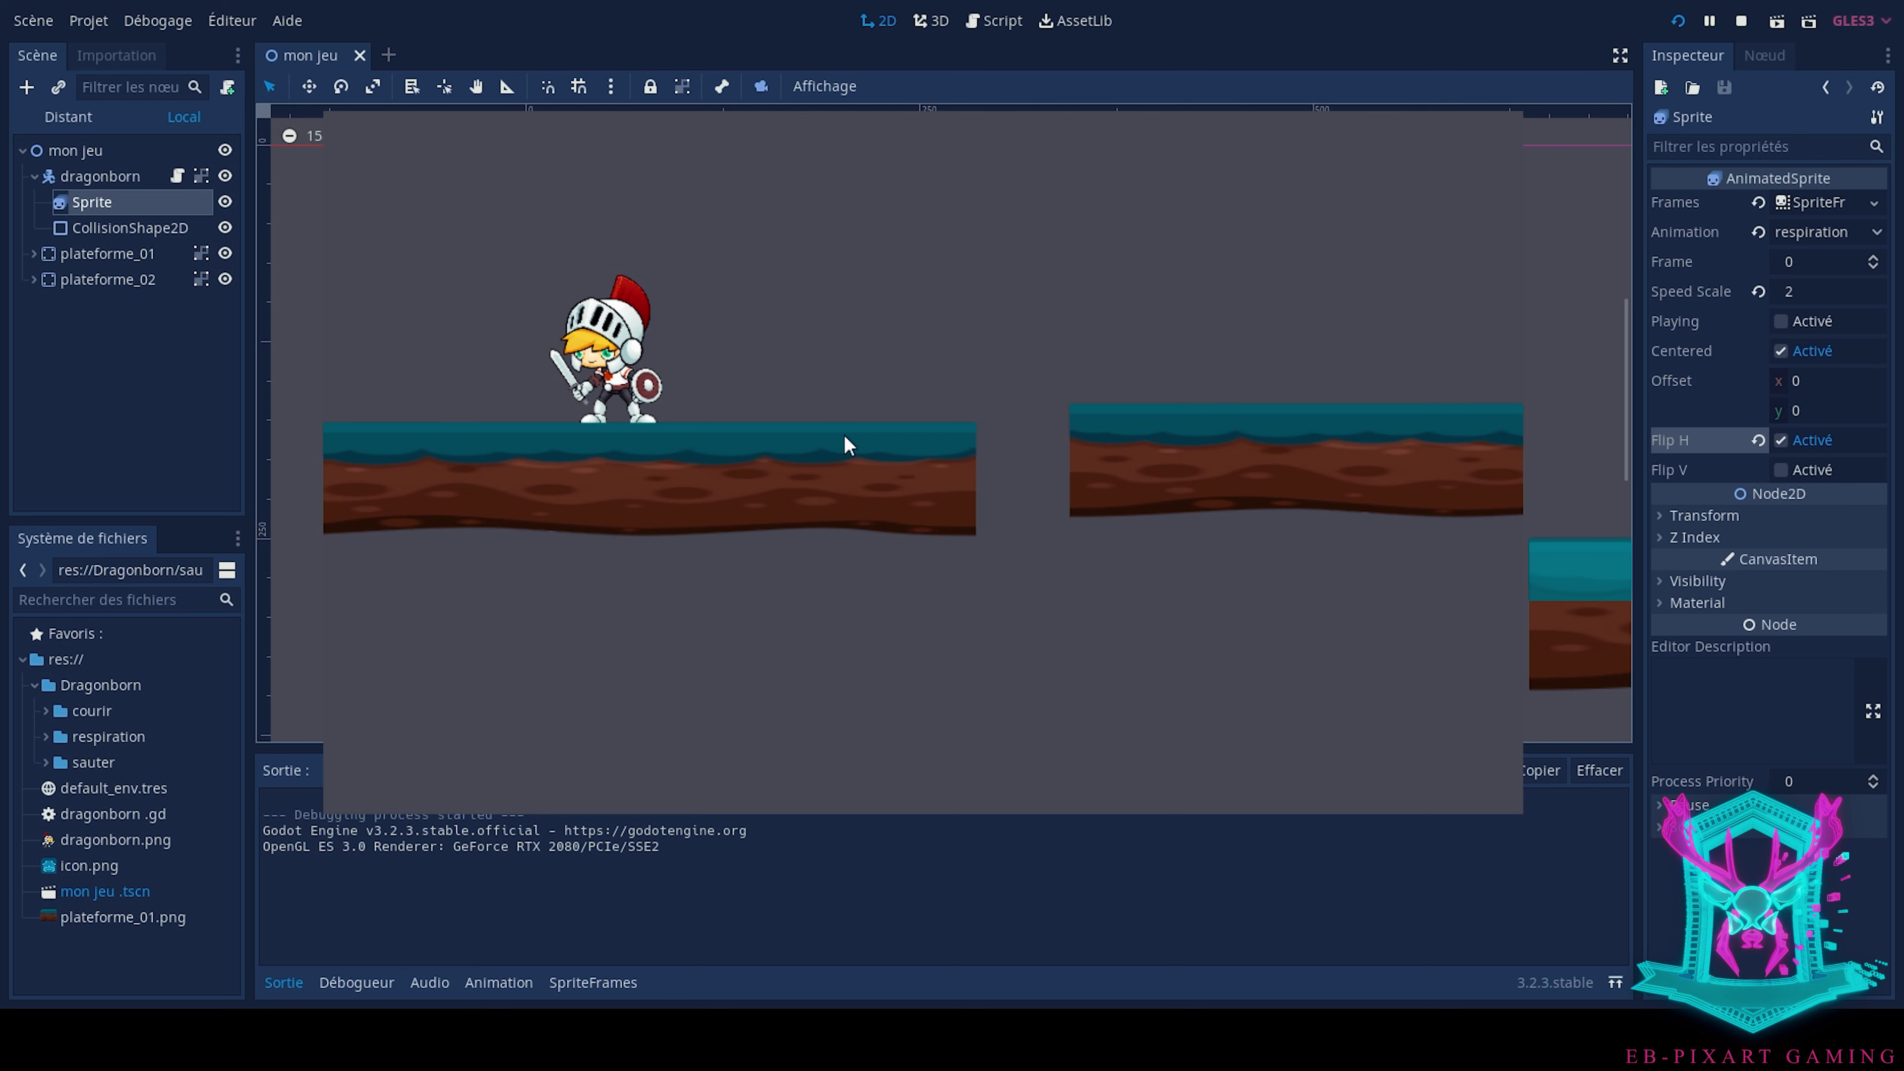
pyautogui.press('F8')
# Leave the knight Sprite's Flip H unchecked after several toggles, then deselect the sprite
pyautogui.click(1781, 440)
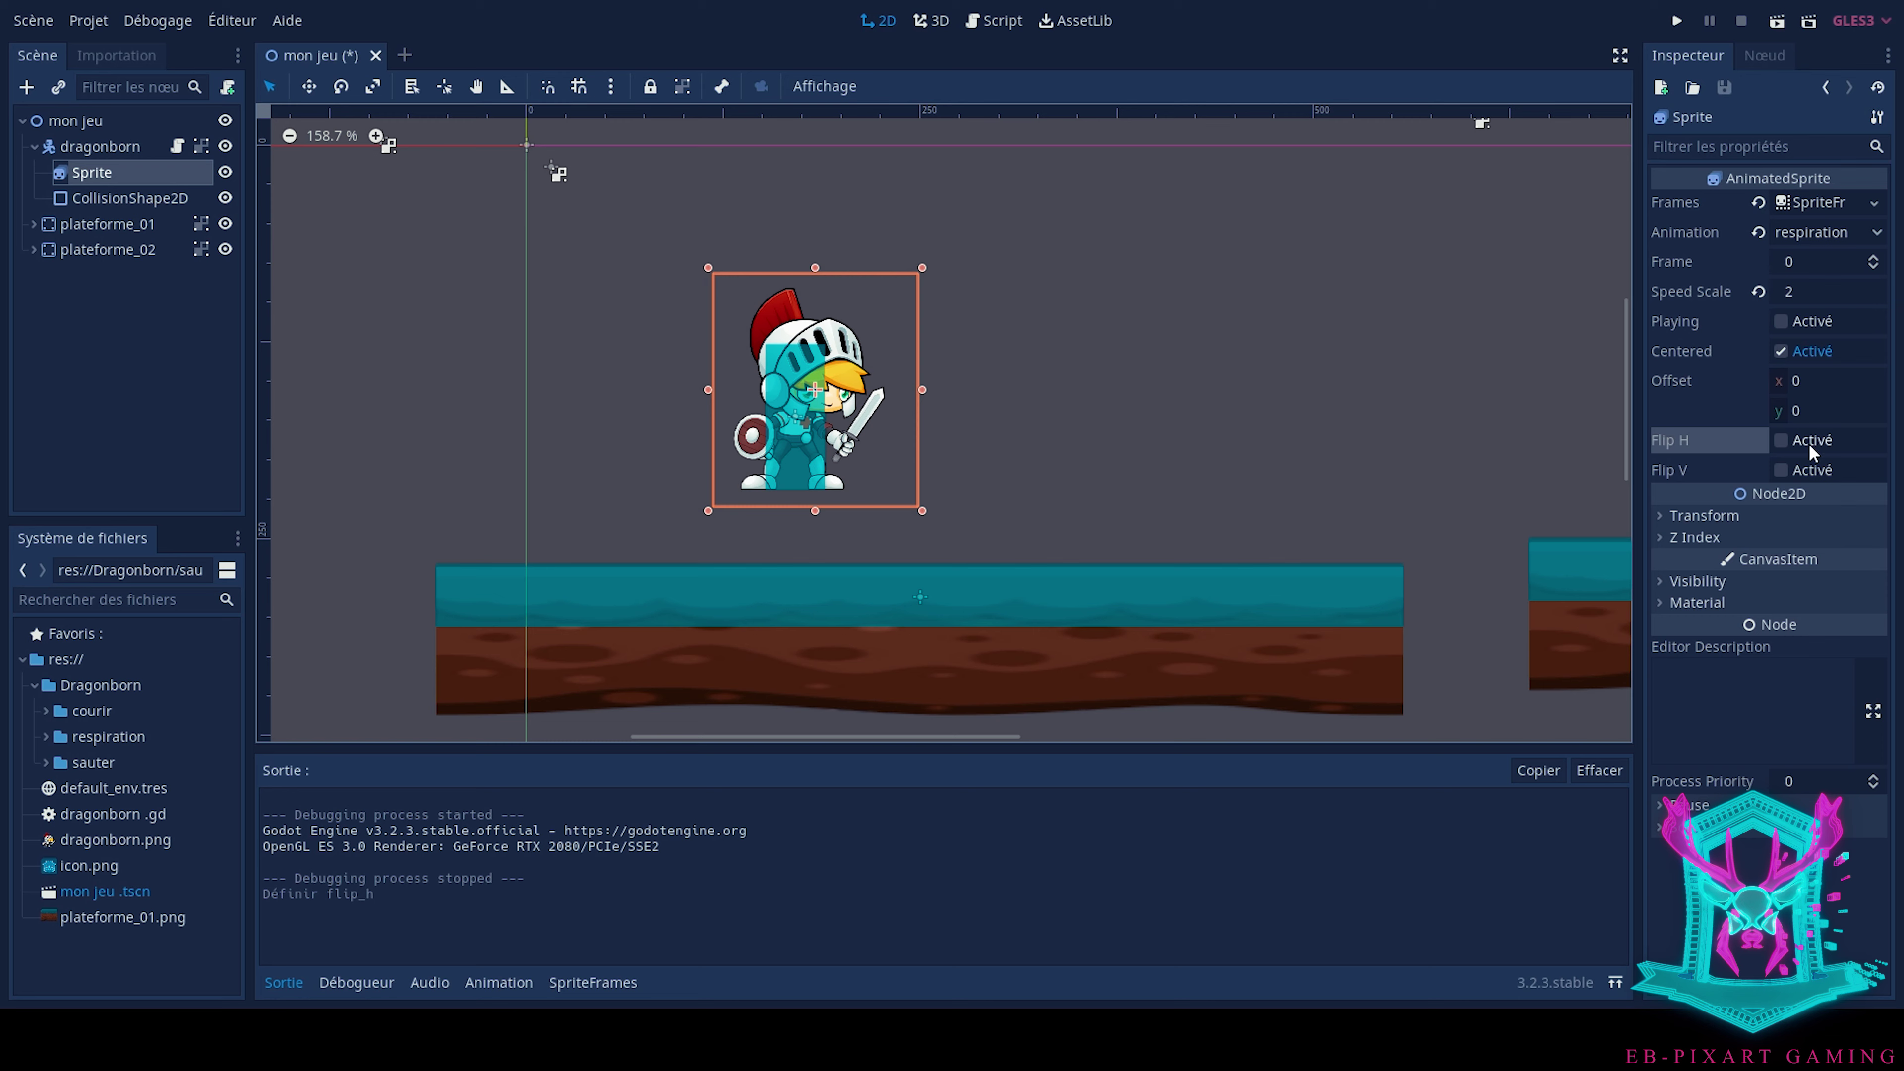
pyautogui.click(1782, 442)
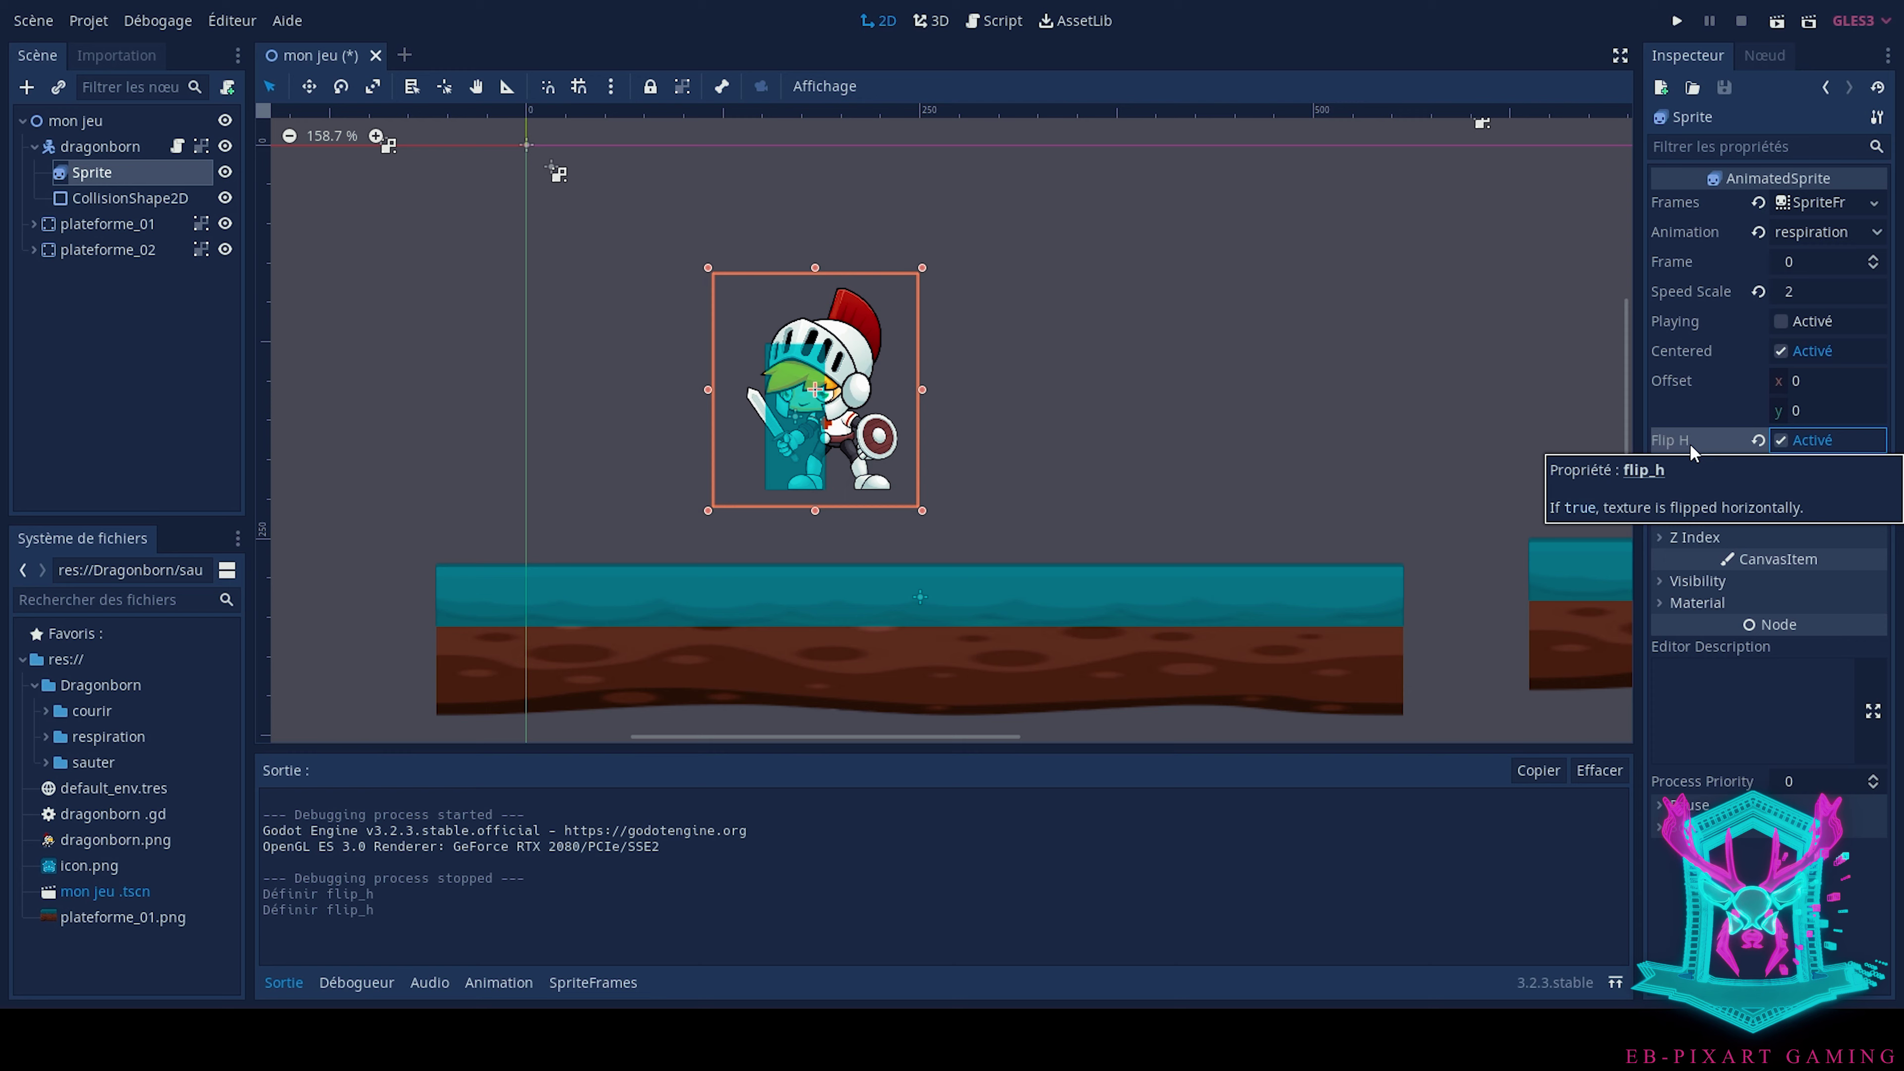
pyautogui.click(1783, 439)
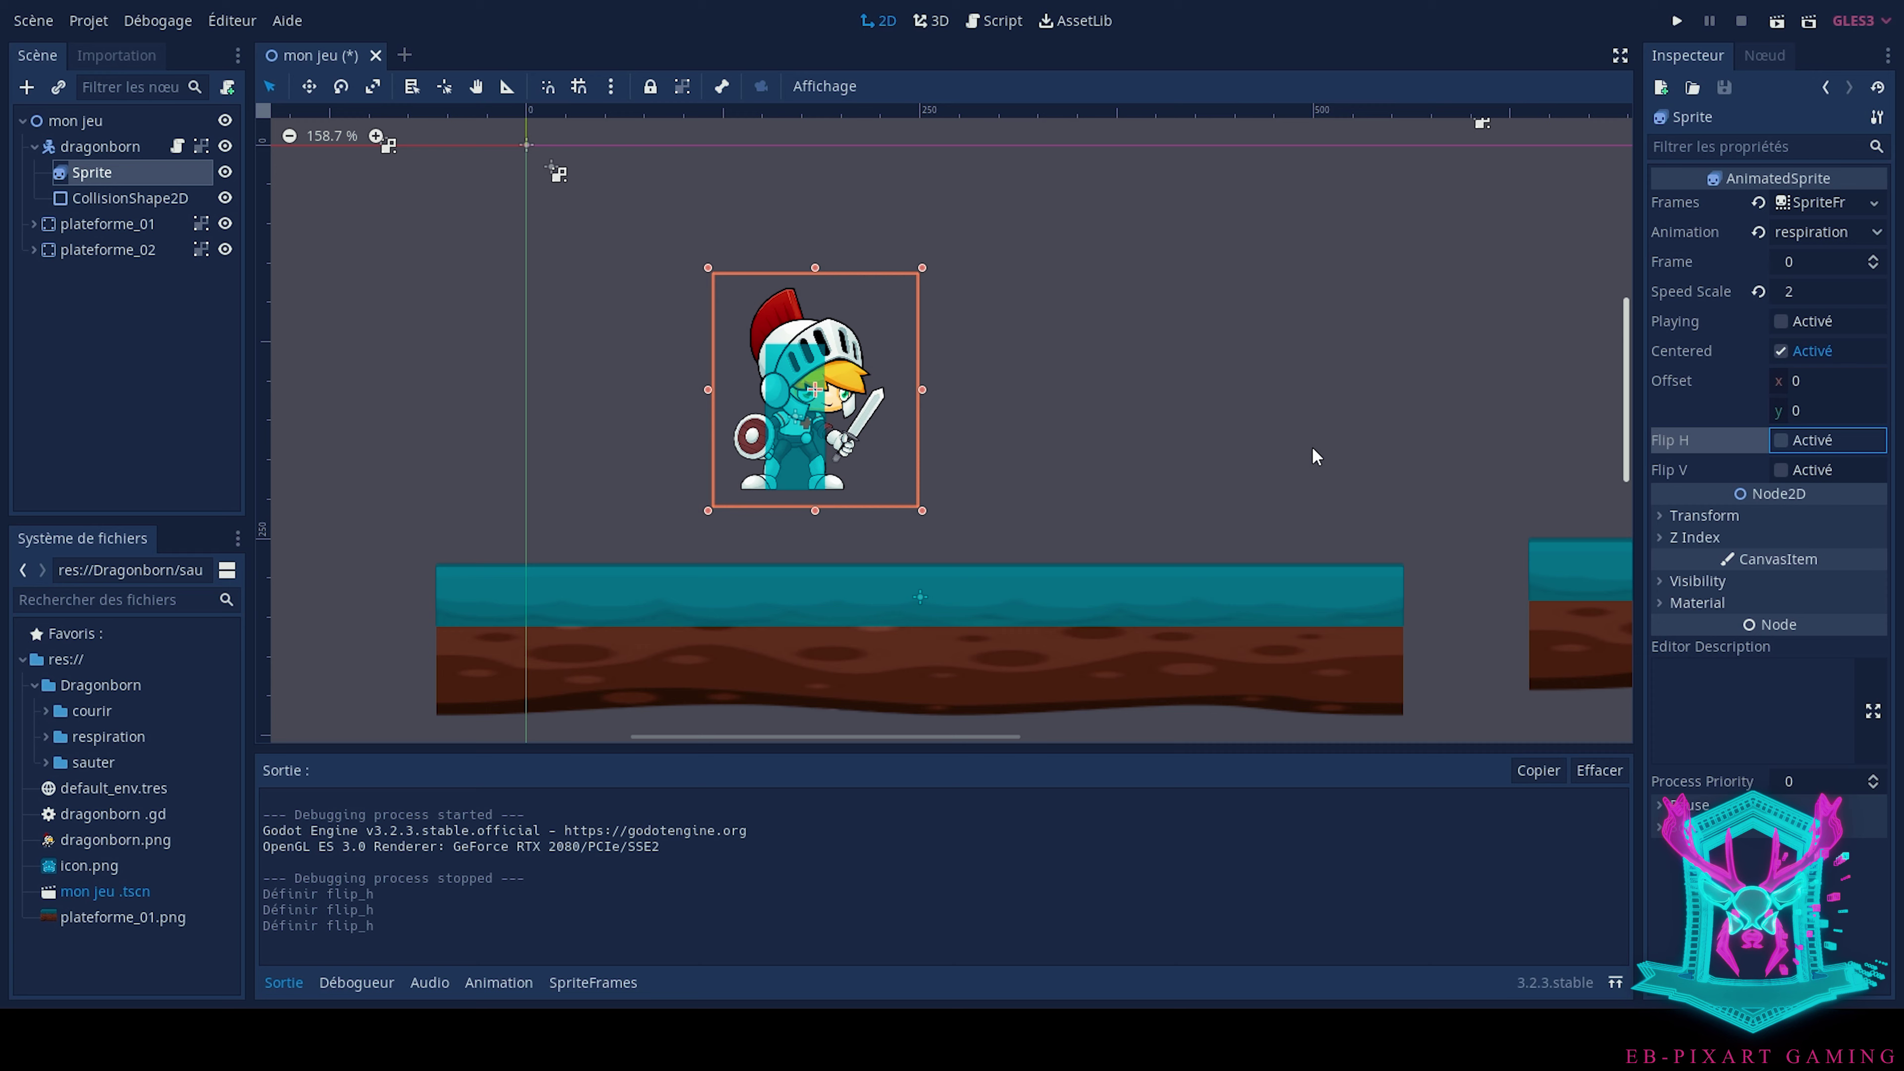
pyautogui.click(1782, 442)
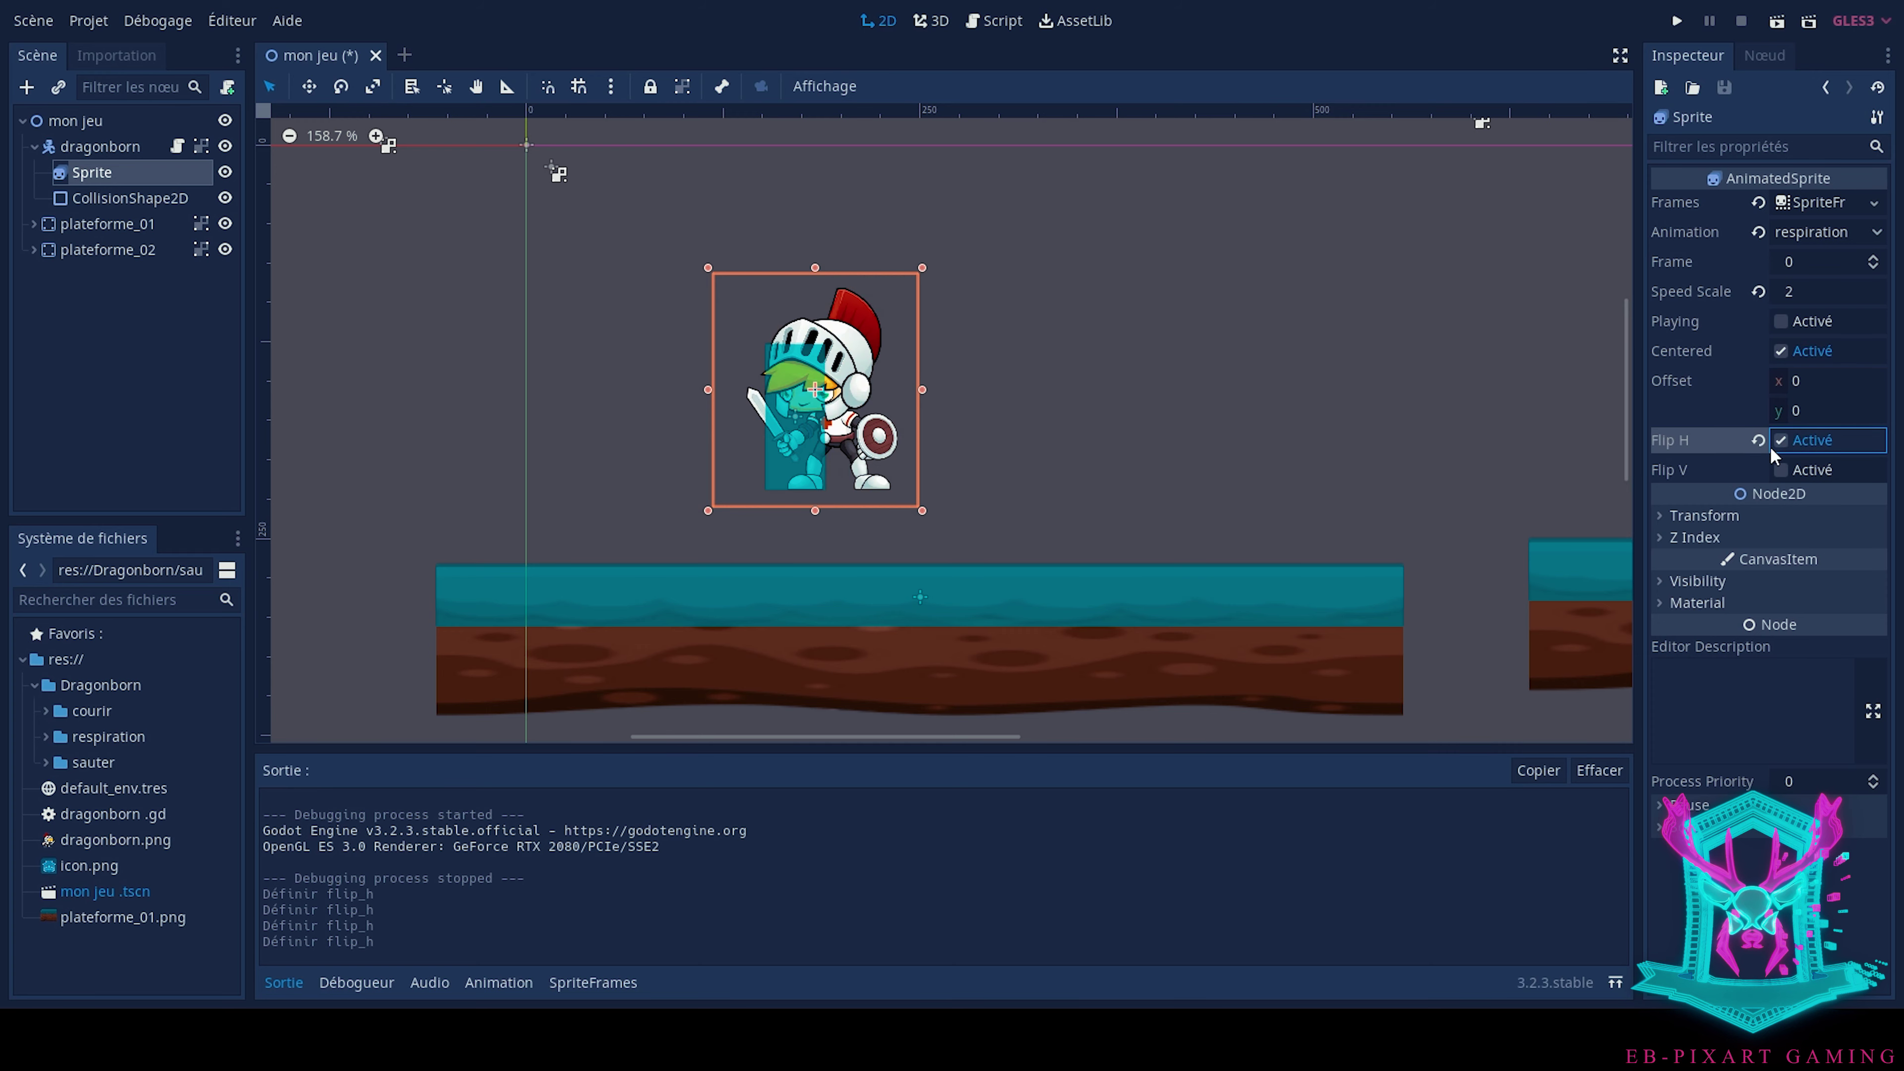
pyautogui.click(1780, 441)
pyautogui.click(1780, 442)
pyautogui.click(1781, 442)
pyautogui.click(1780, 442)
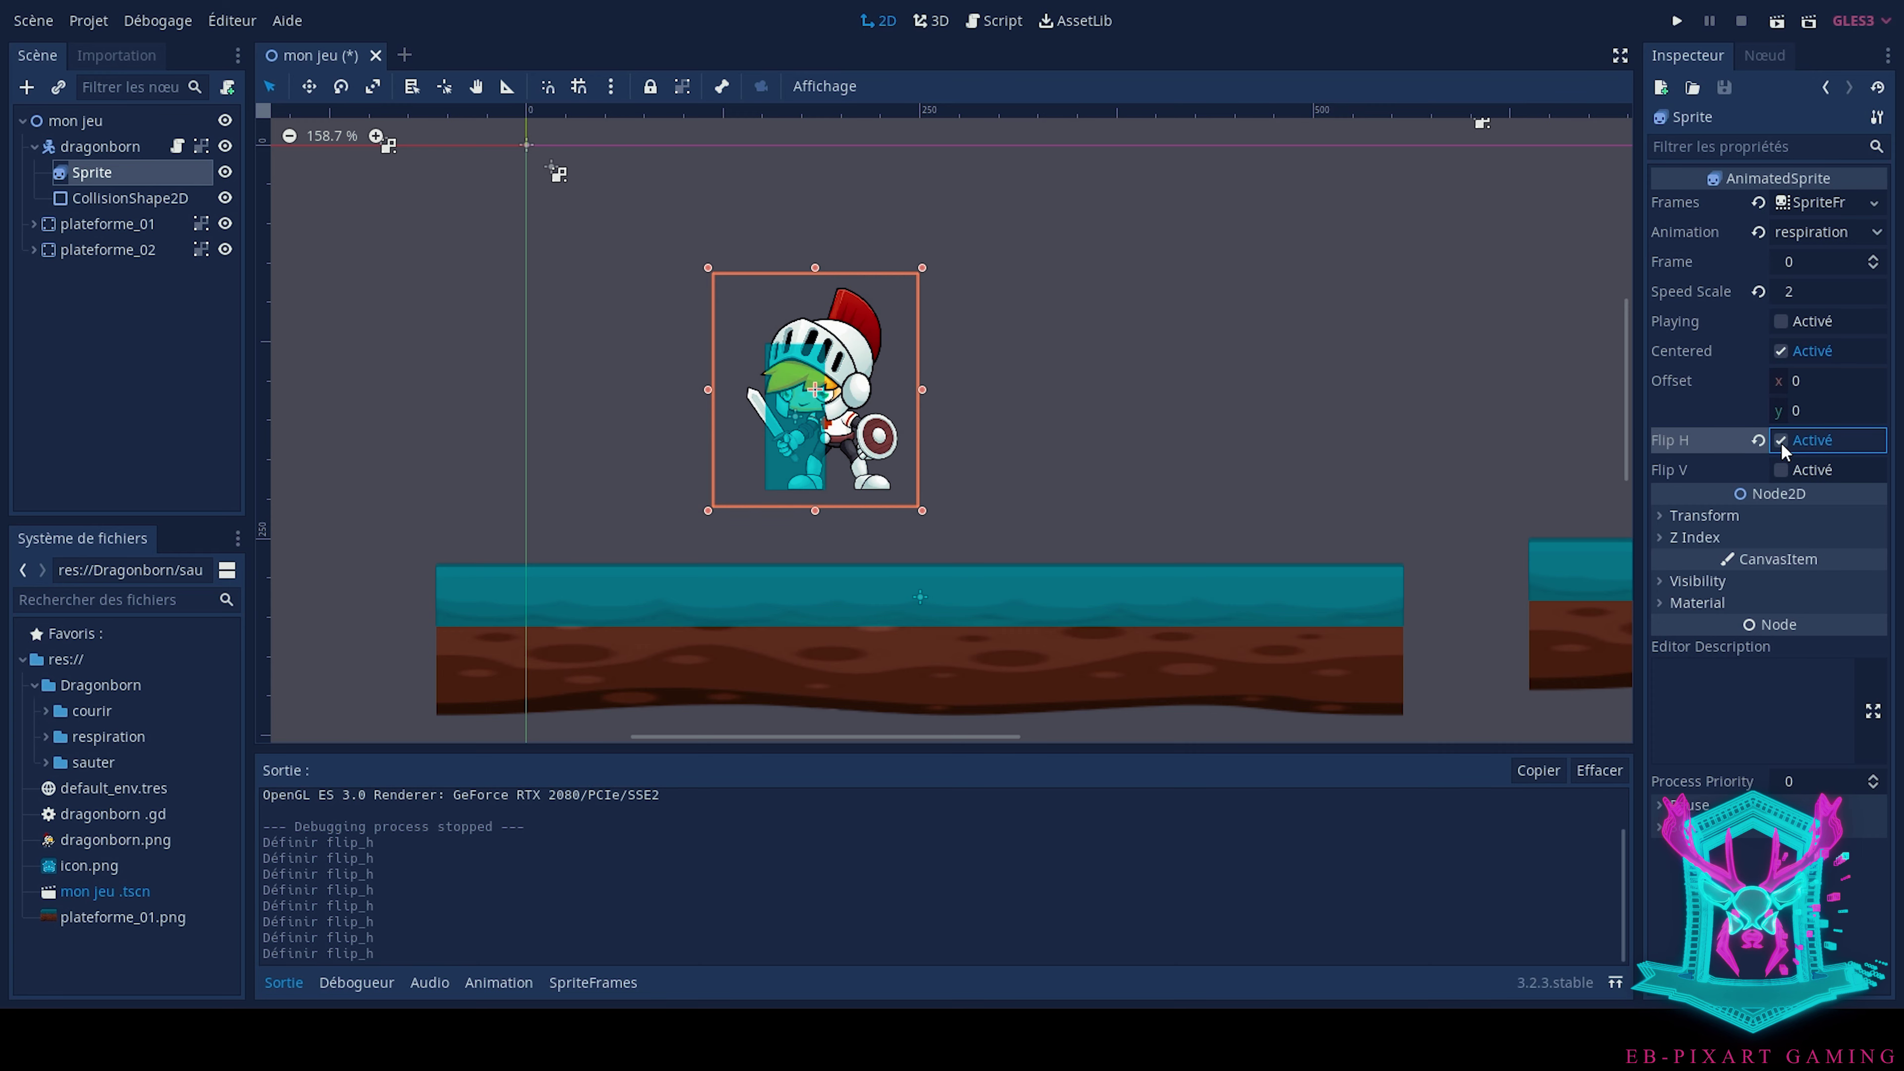
pyautogui.click(1781, 442)
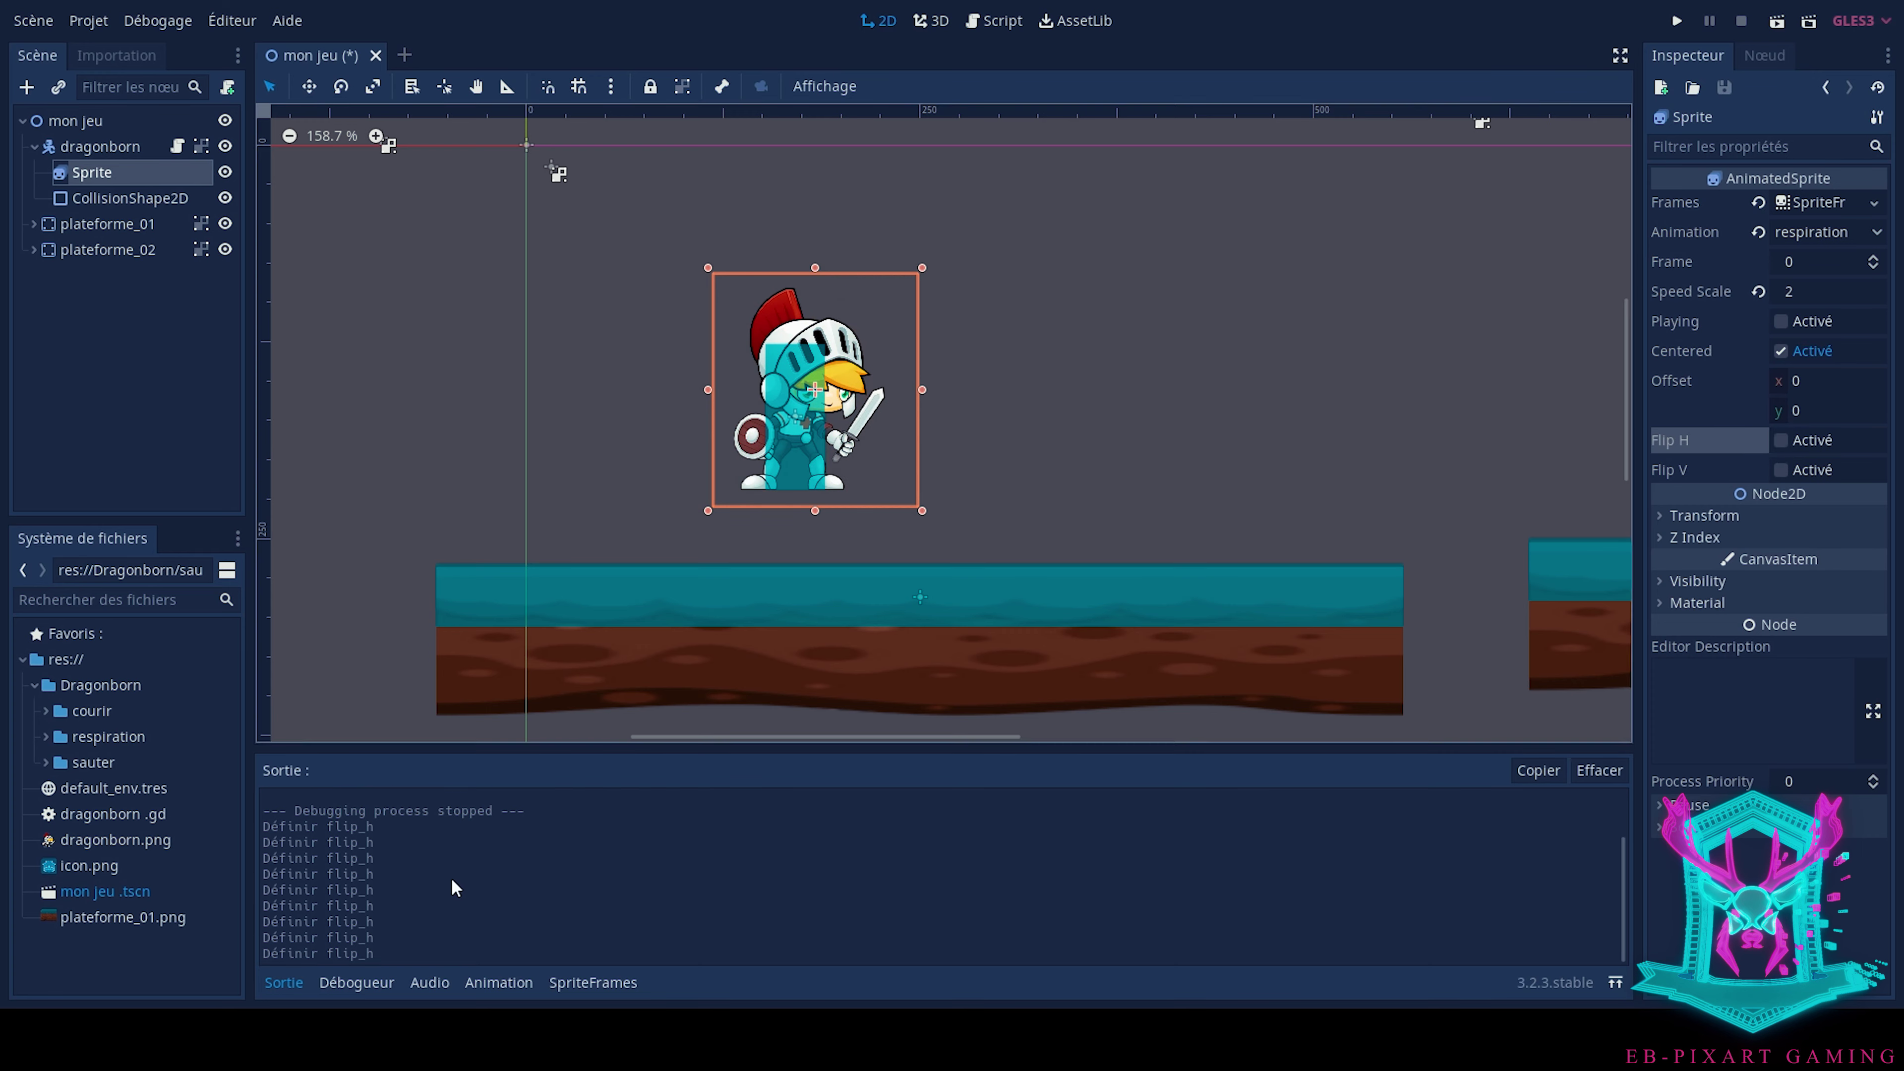
pyautogui.click(156, 268)
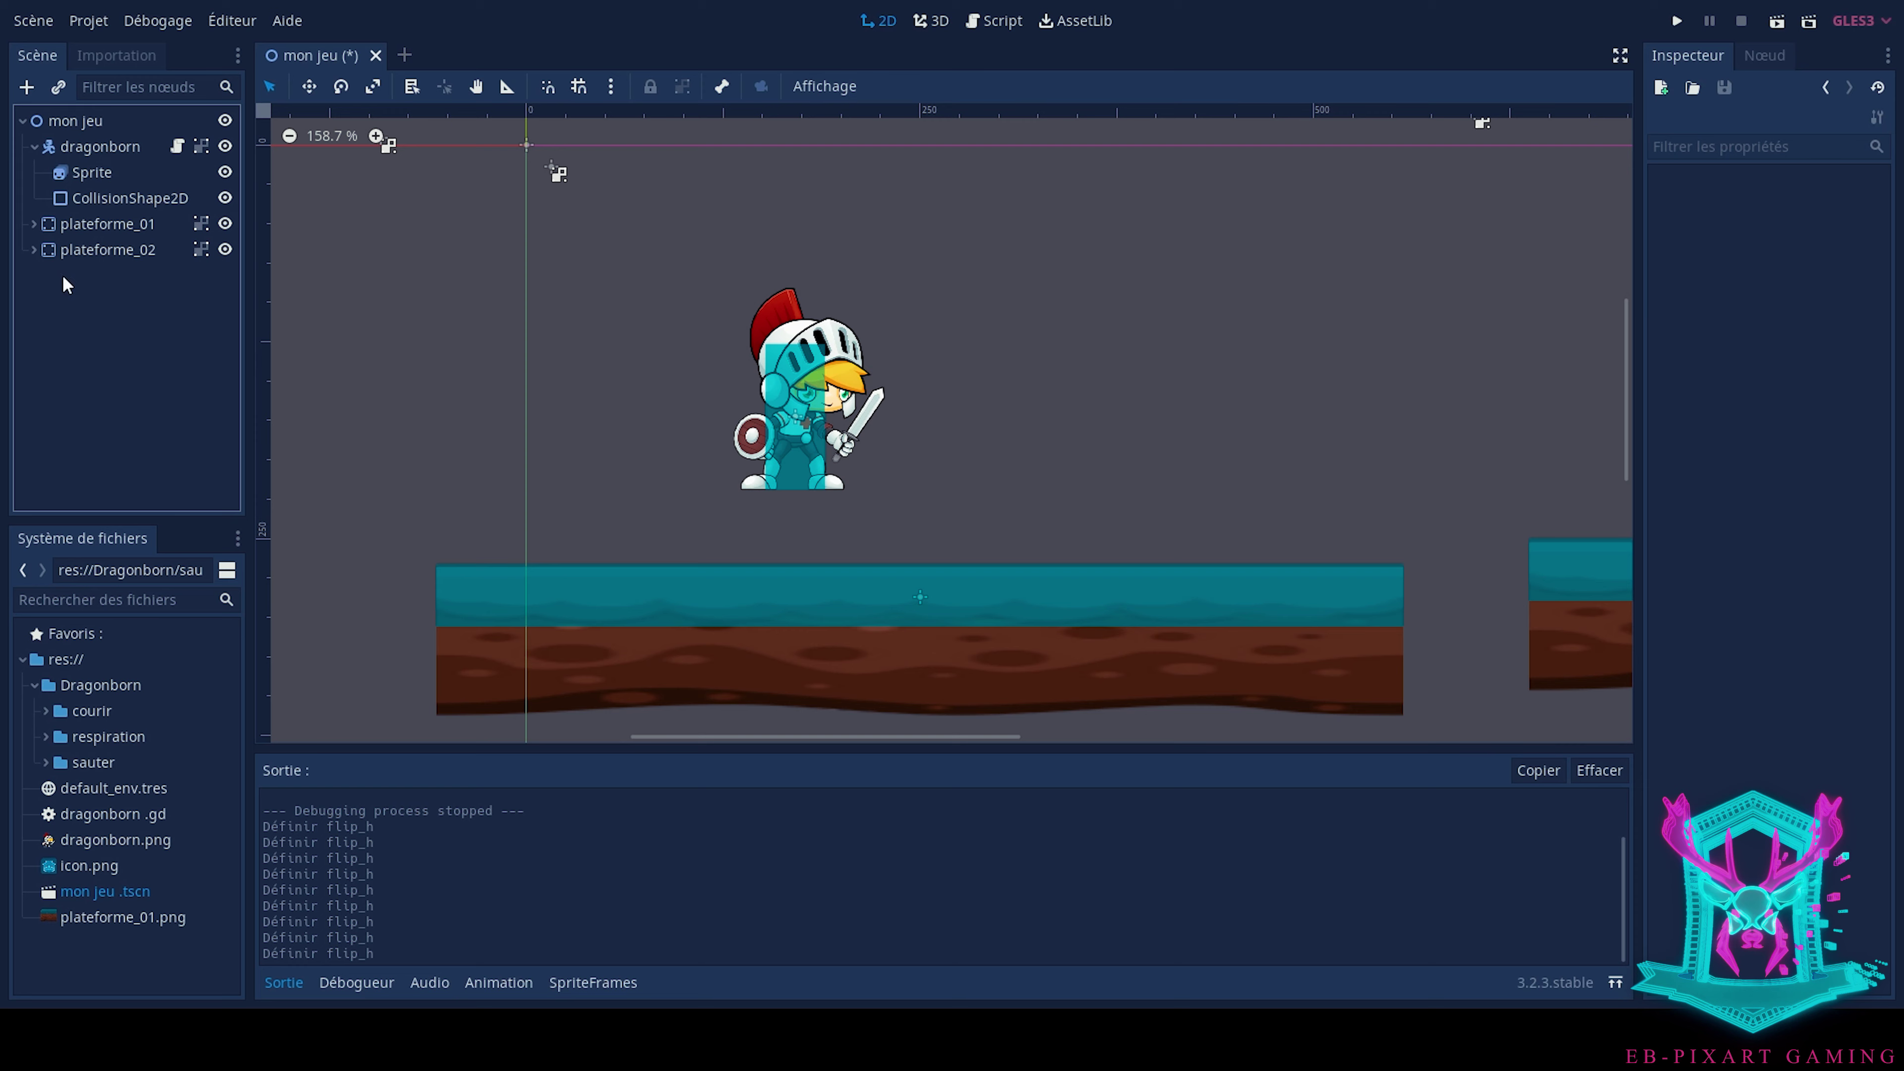
# Expand plateforme_01 and plateforme_02, review each Sprite and collision shape, then open dragonborn.gd
pyautogui.click(33, 223)
pyautogui.click(34, 301)
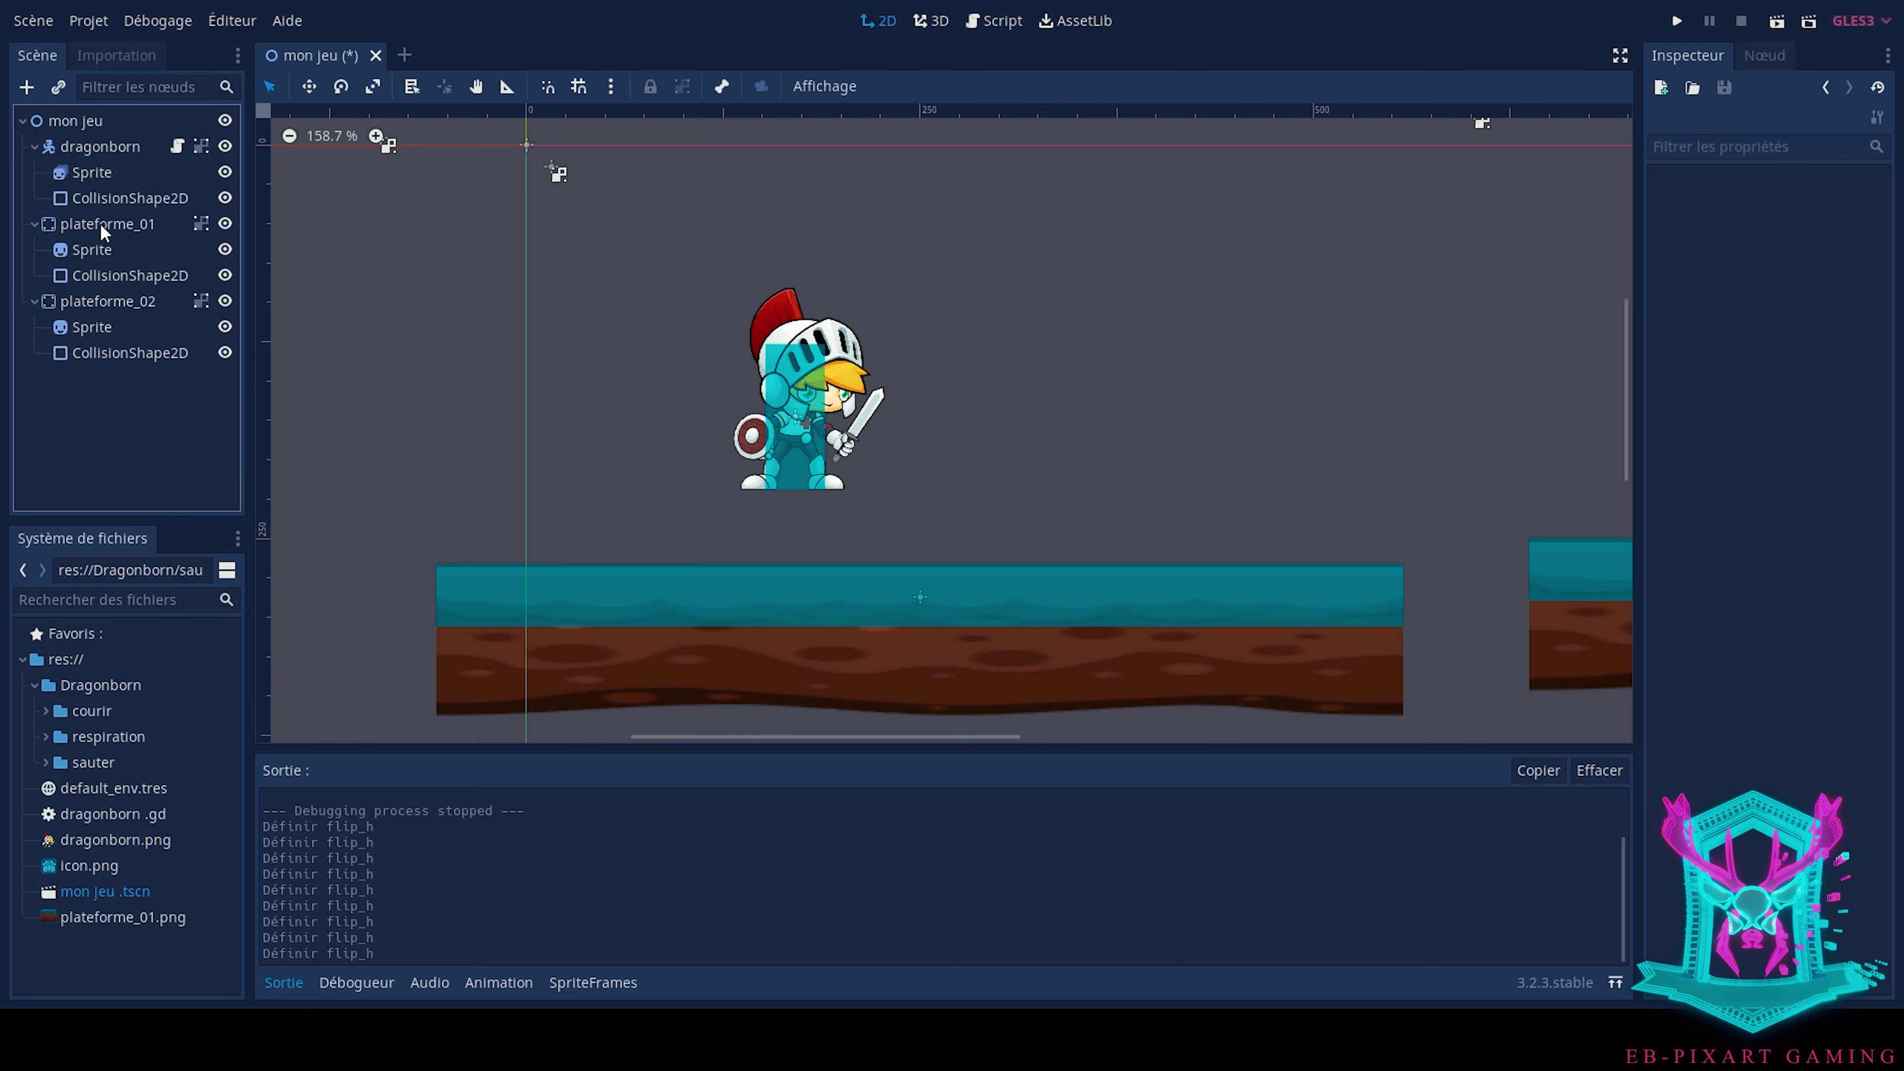
pyautogui.click(104, 199)
pyautogui.click(95, 173)
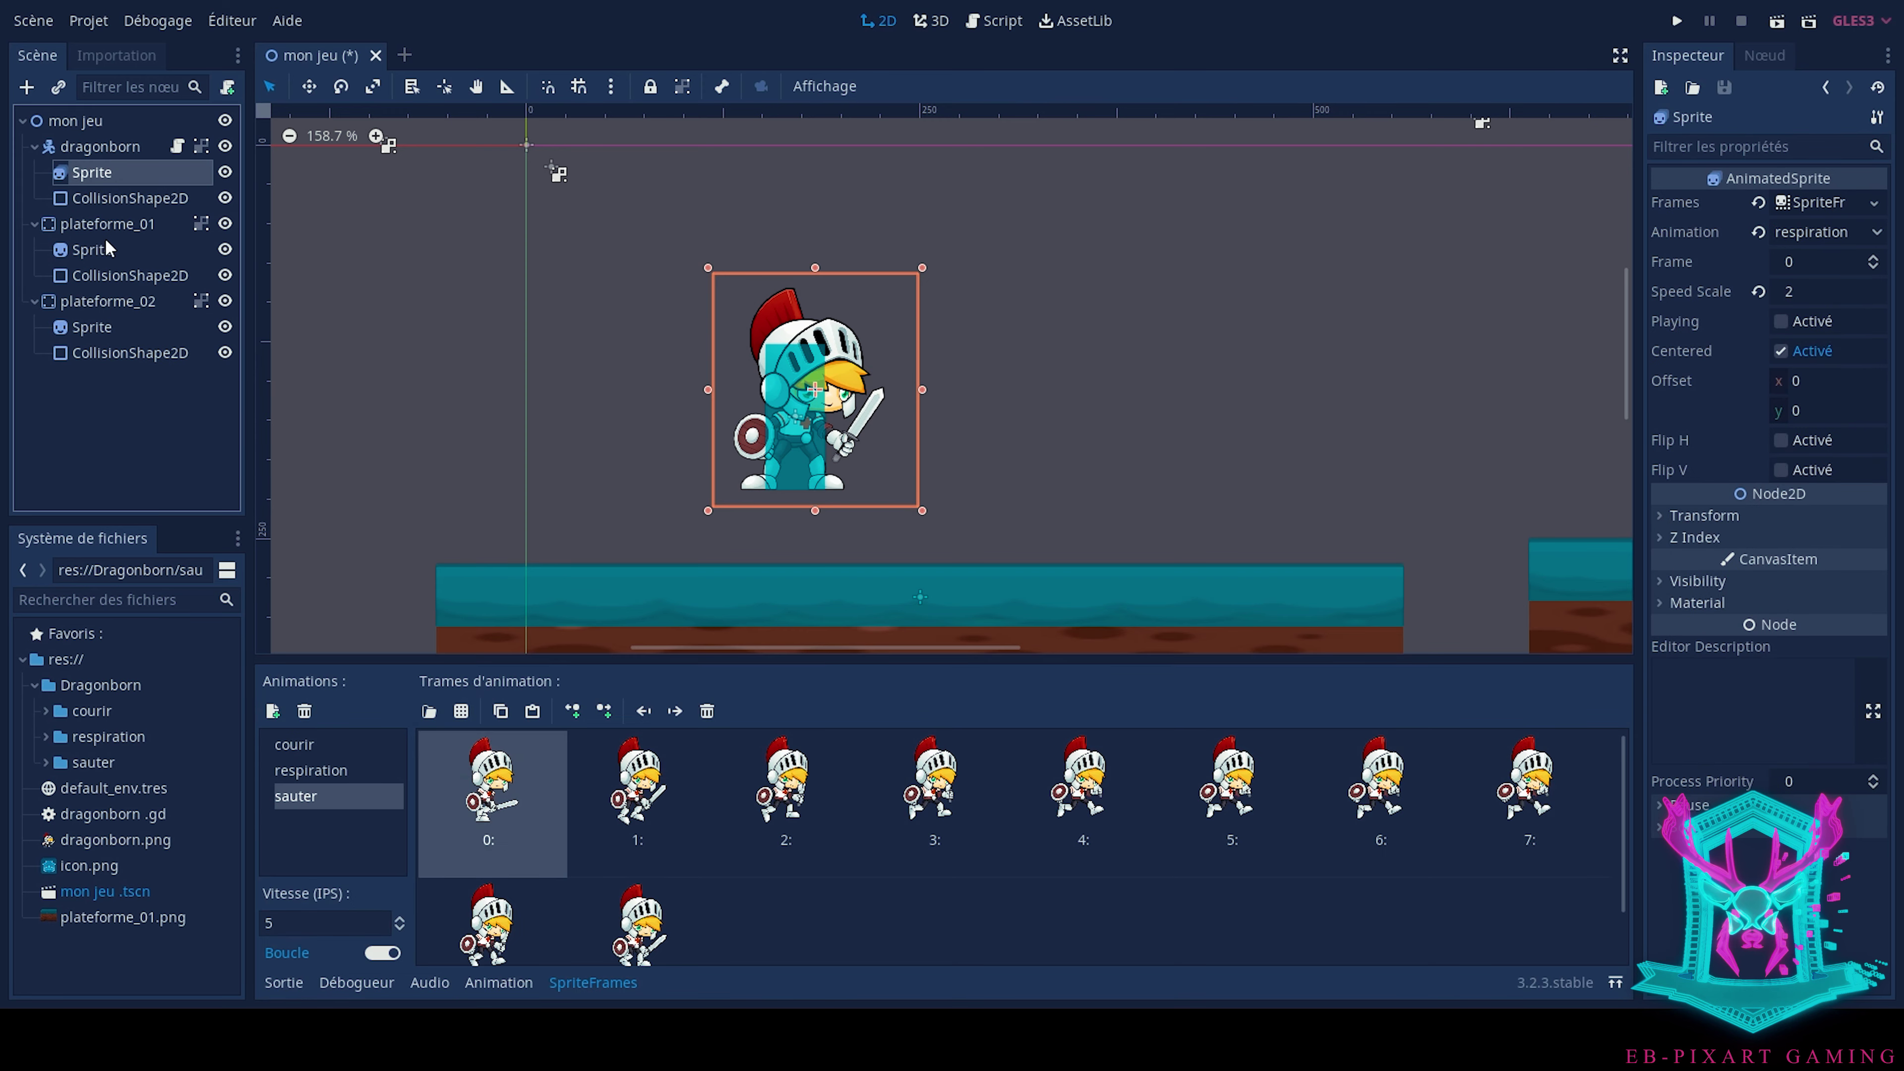
pyautogui.click(101, 250)
pyautogui.click(102, 276)
pyautogui.click(98, 329)
pyautogui.click(112, 353)
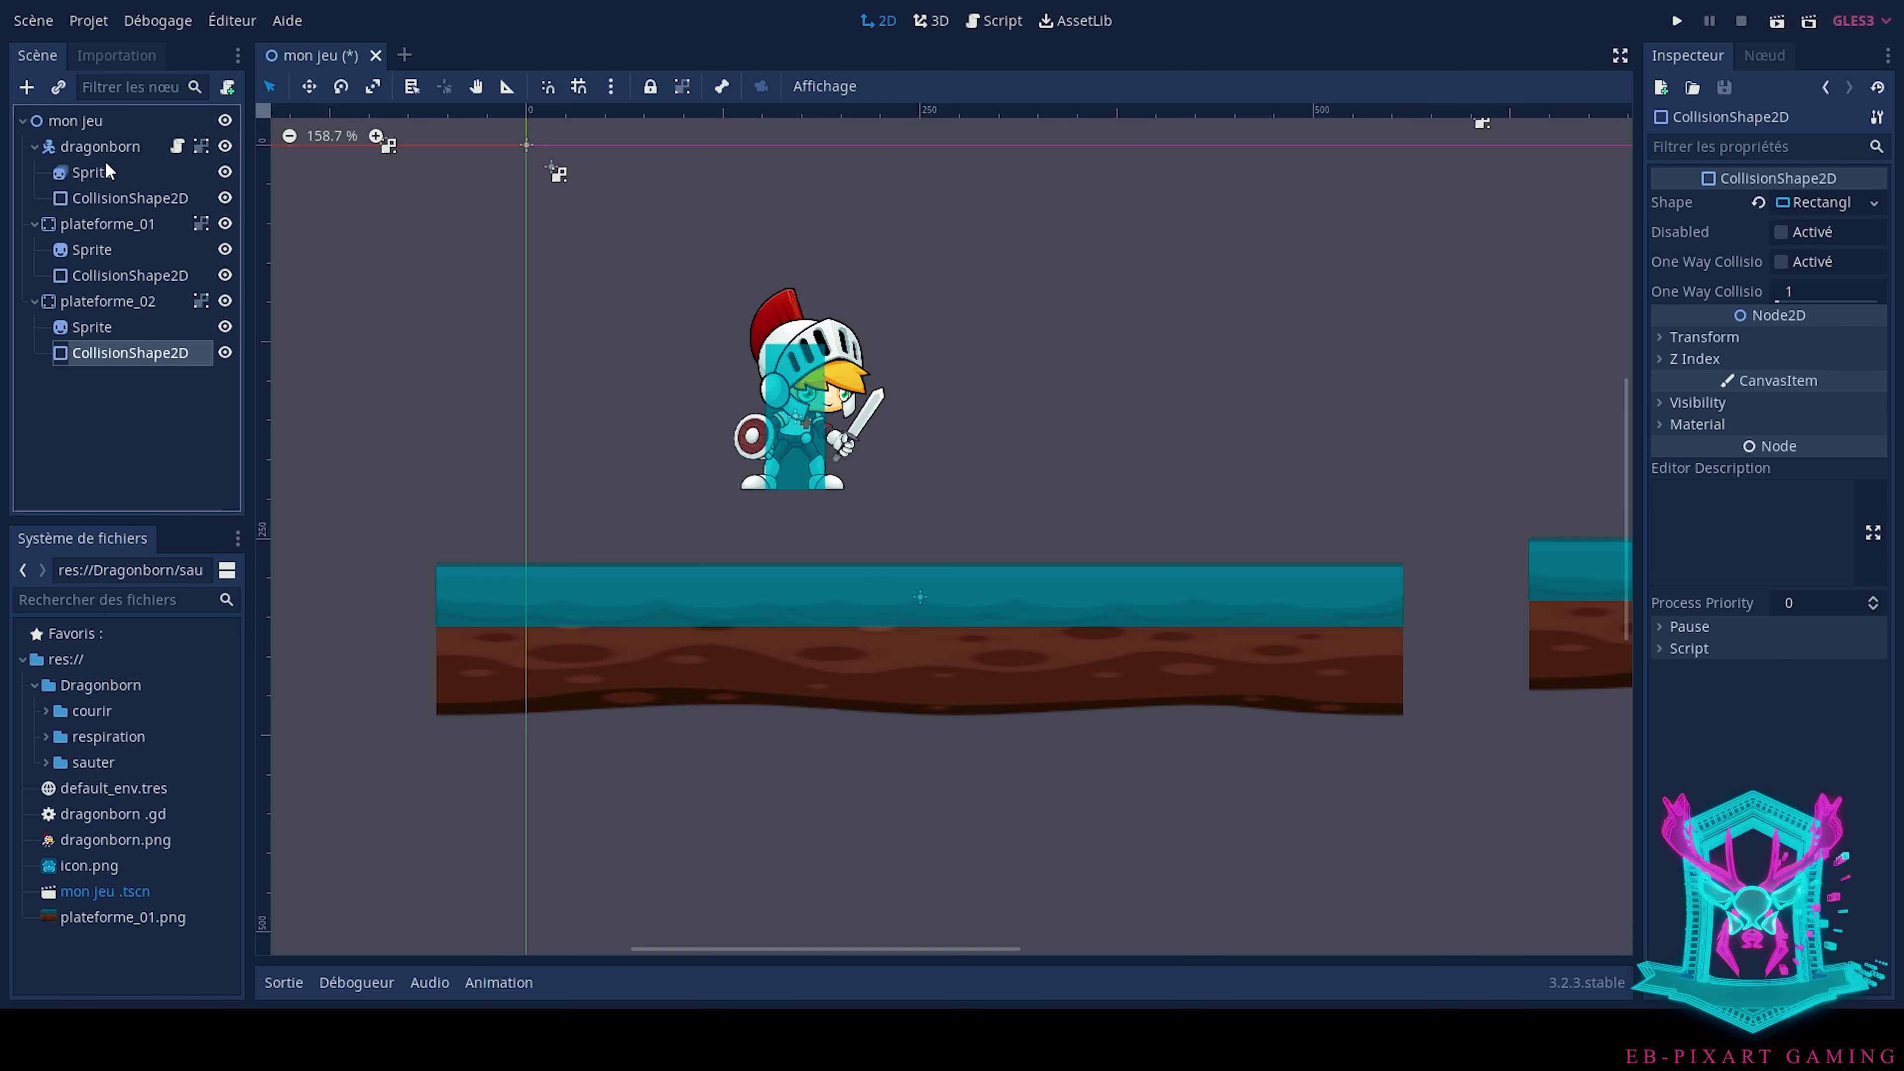
pyautogui.click(116, 150)
pyautogui.click(178, 147)
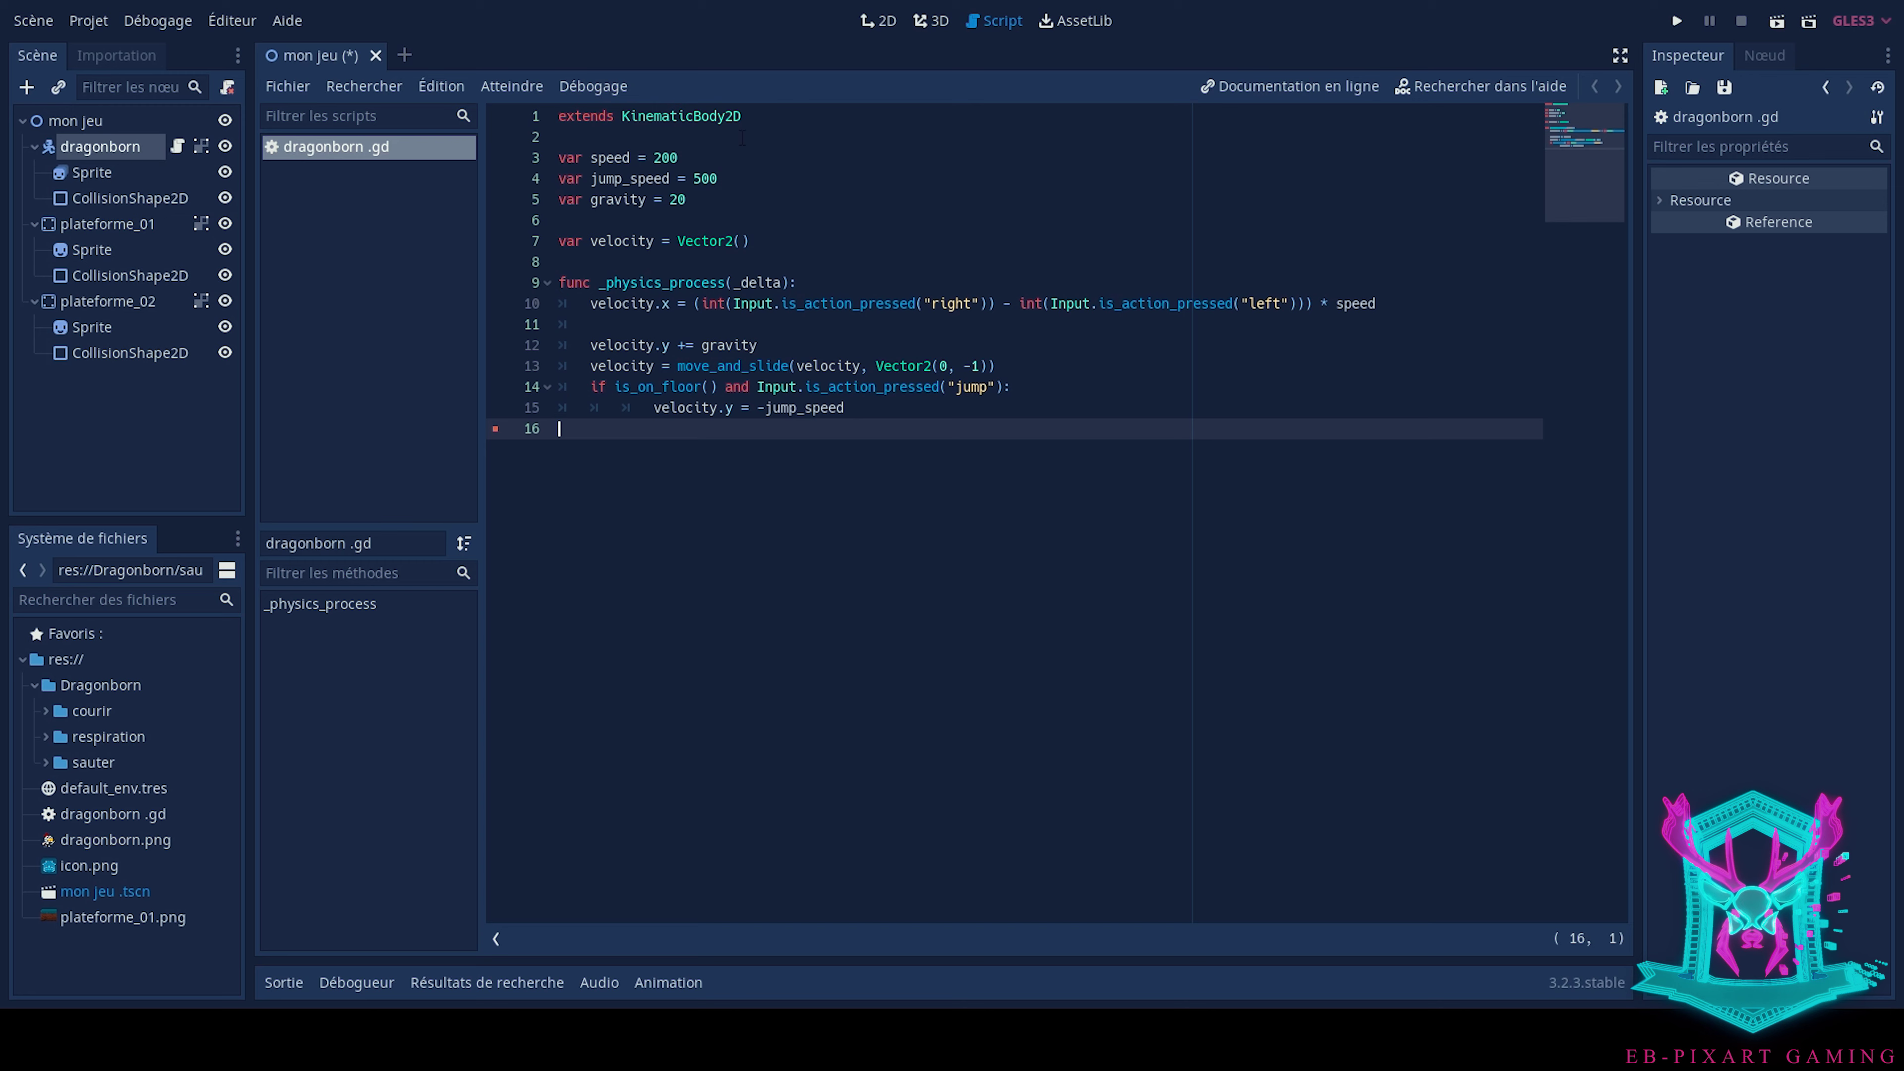
pyautogui.moveTo(744, 116); pyautogui.dragTo(556, 116)
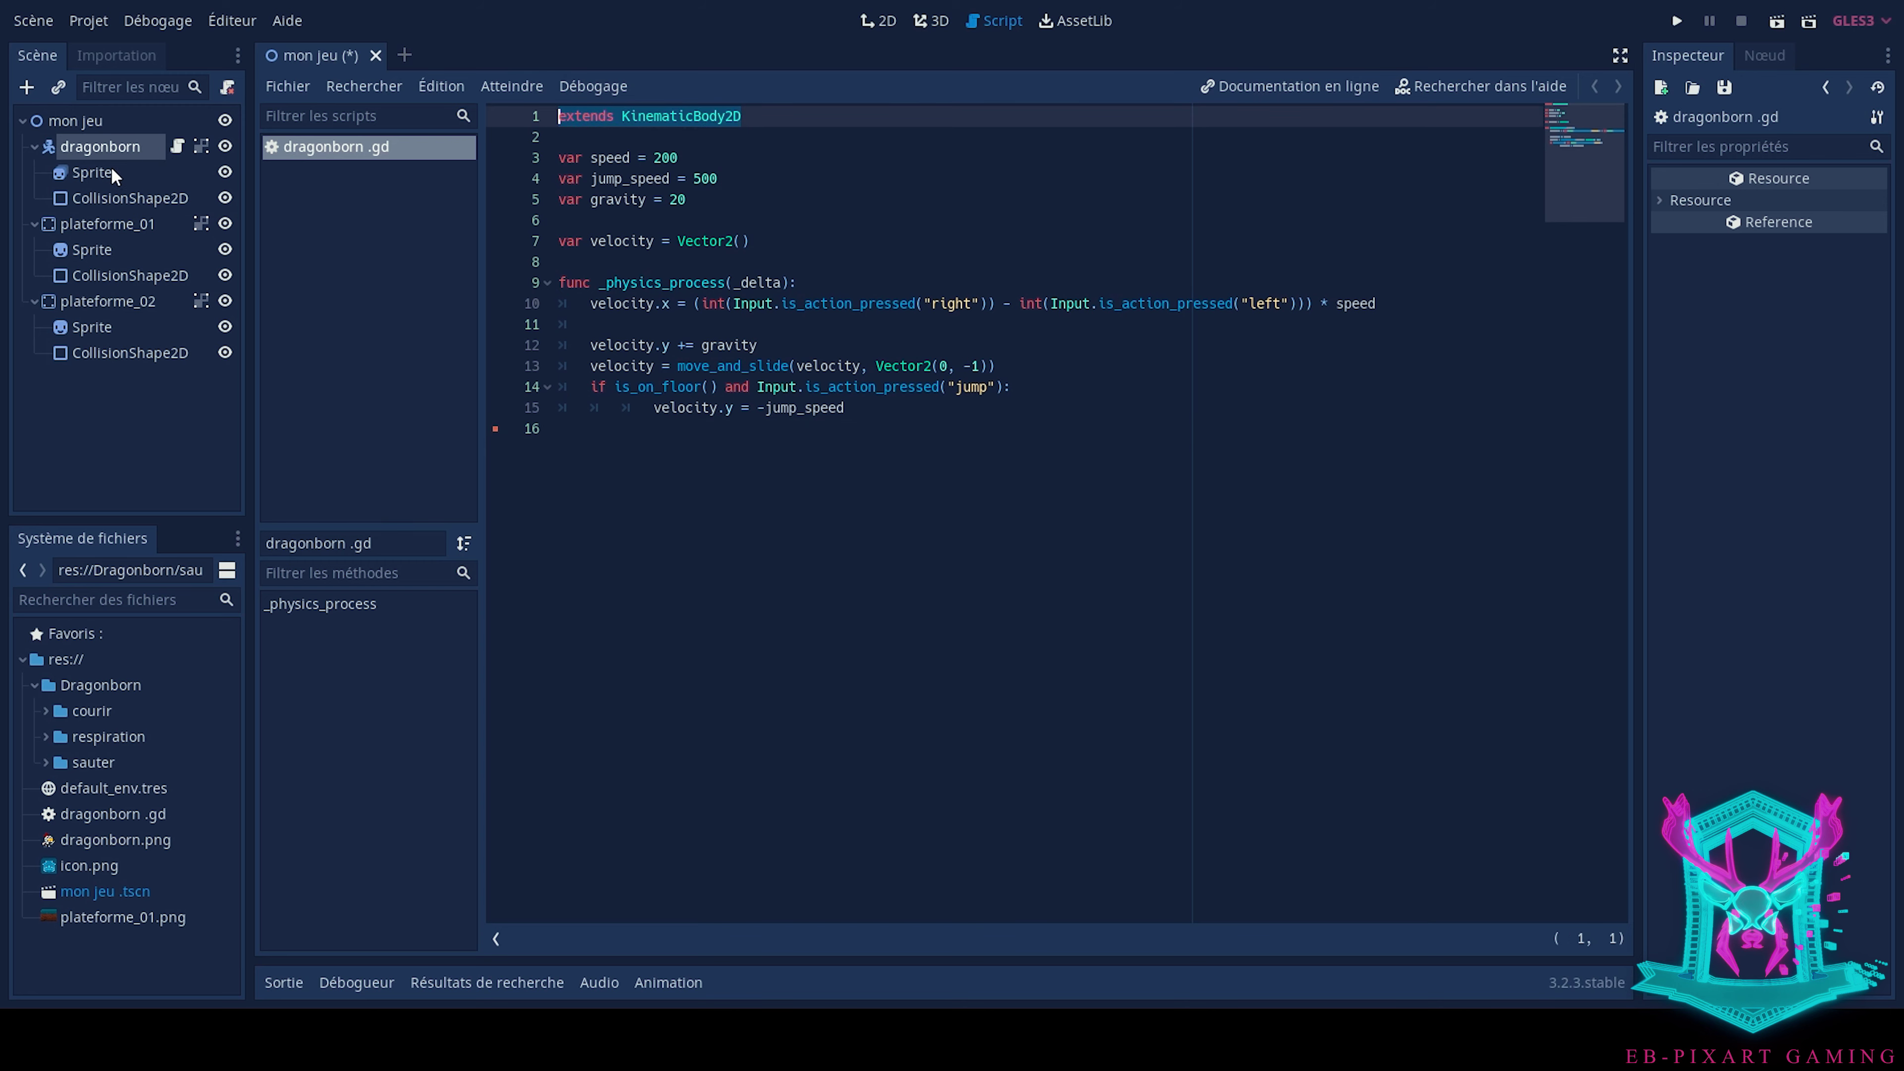
pyautogui.click(95, 174)
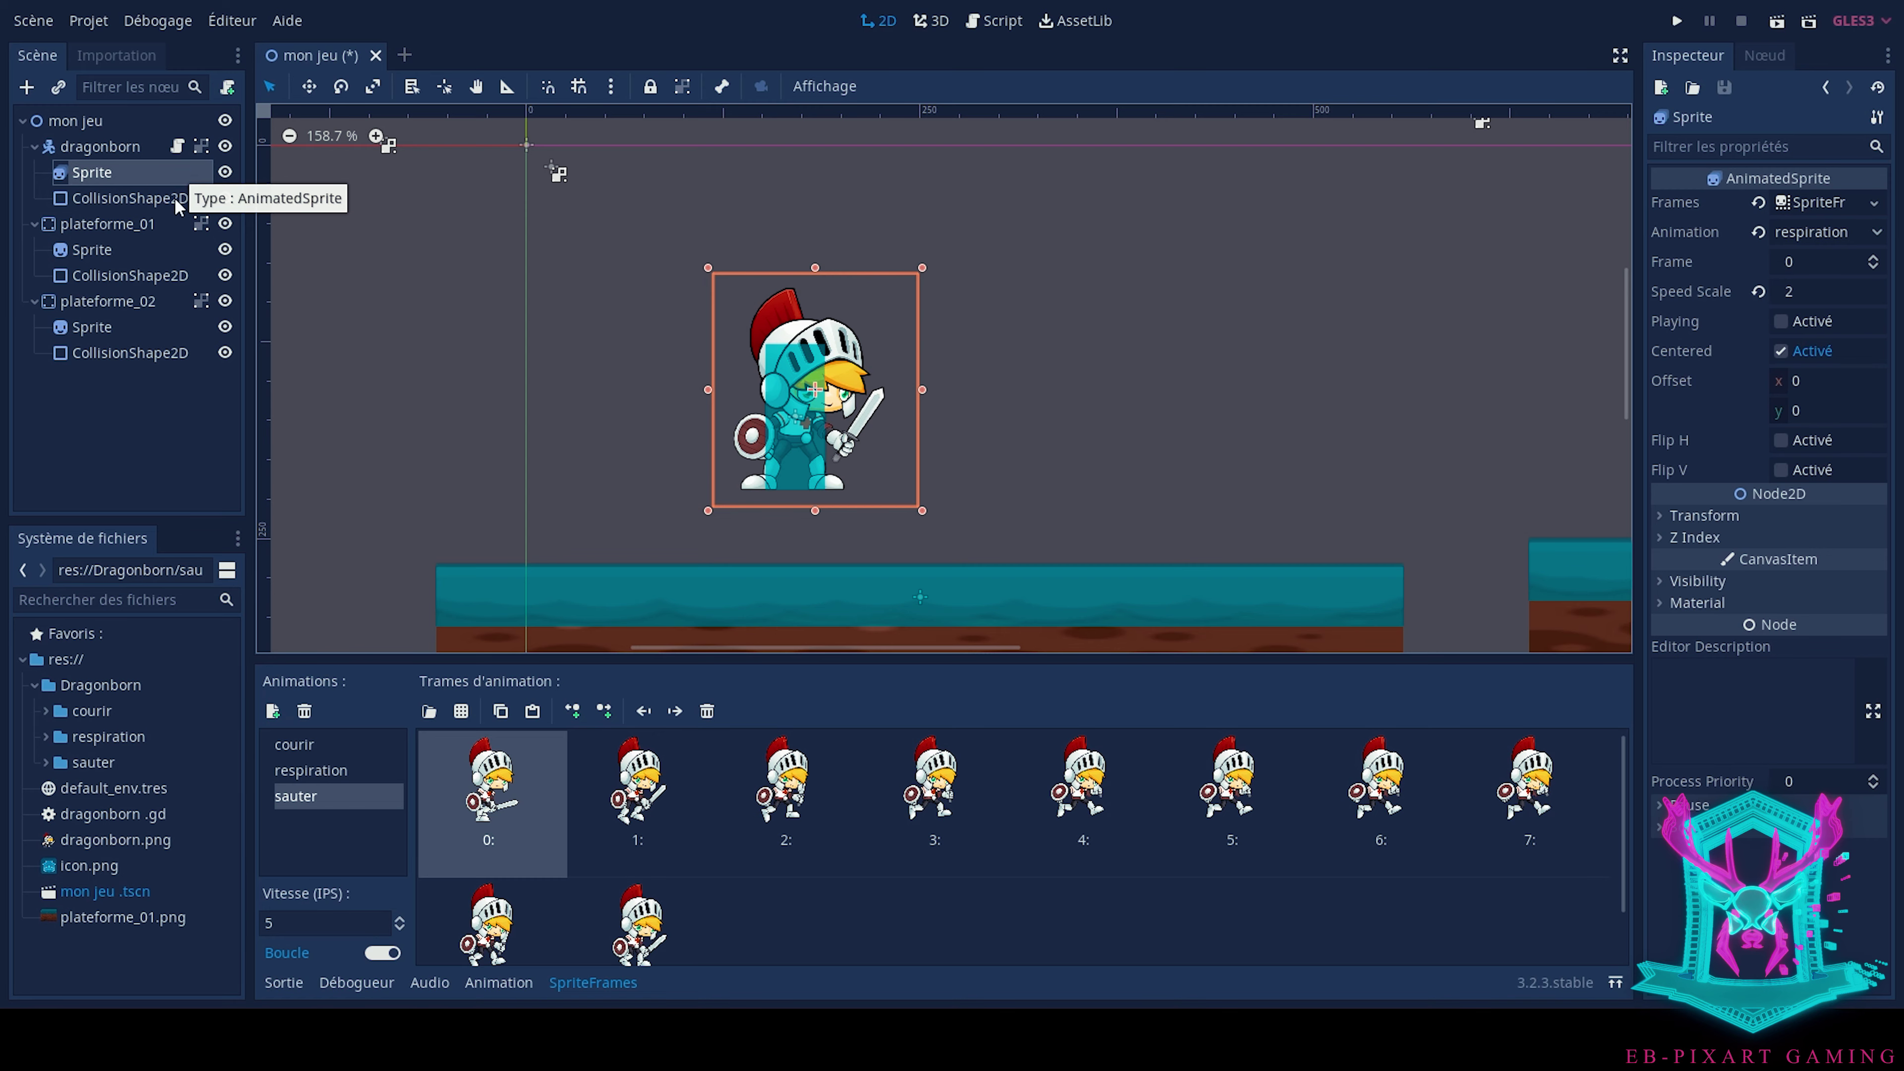
pyautogui.click(177, 146)
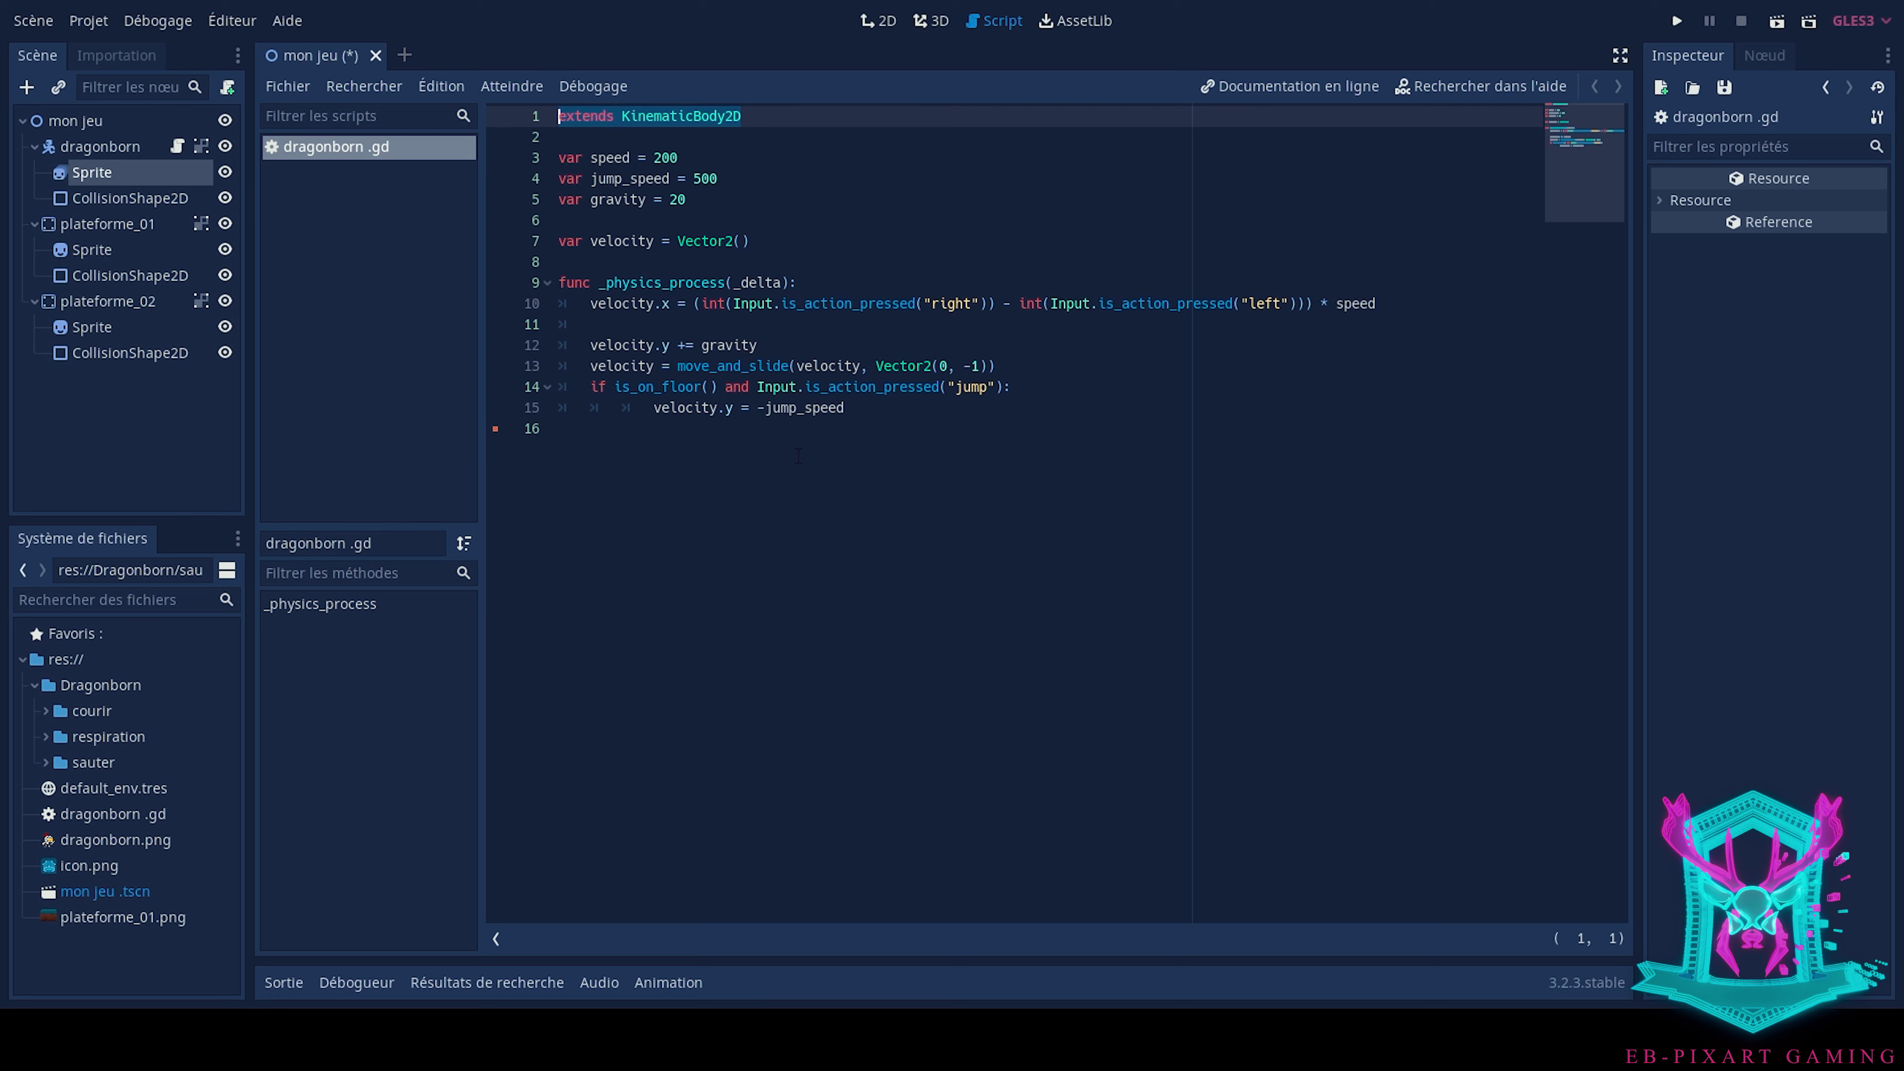
# Add 'if Input.is_action_pressed("right"):' with '$Sprite.flip_h = false' on lines 17–18
pyautogui.click(640, 447)
pyautogui.press('Return')
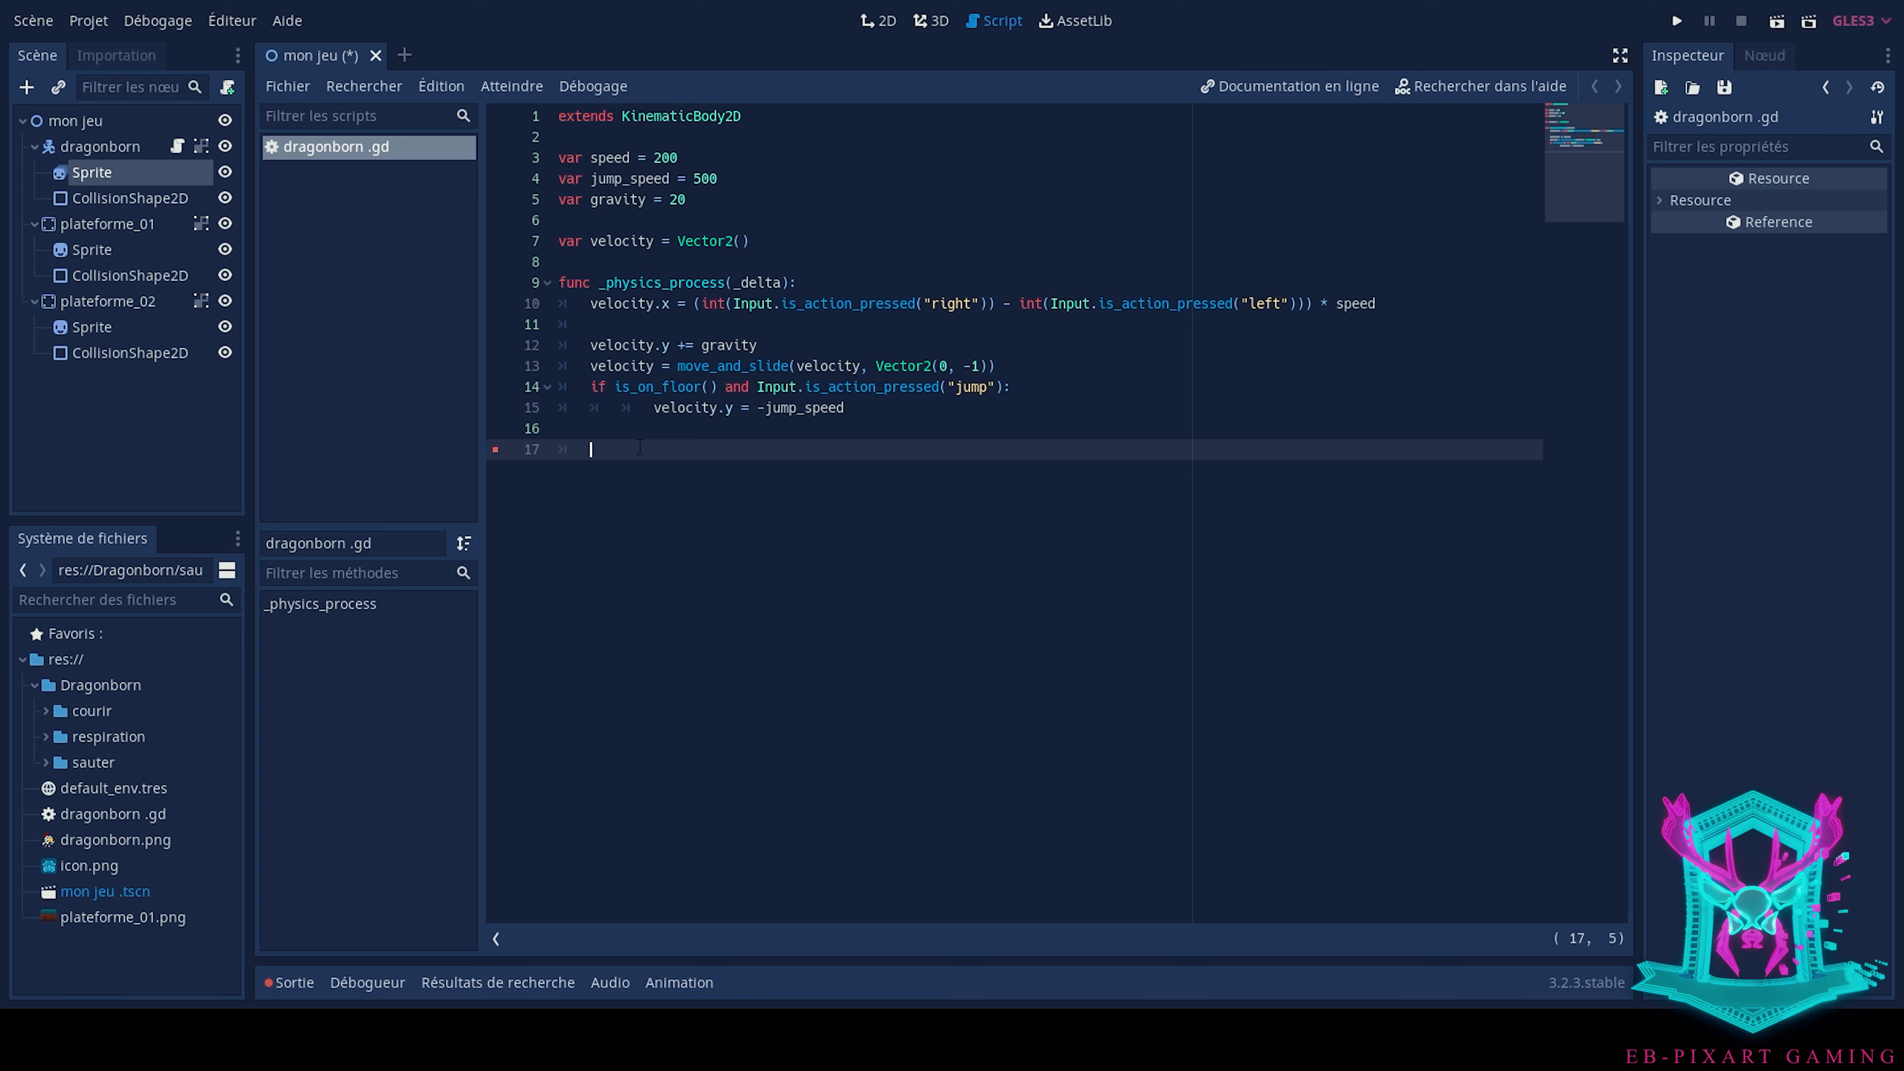
pyautogui.write('if ')
pyautogui.write('Inpu')
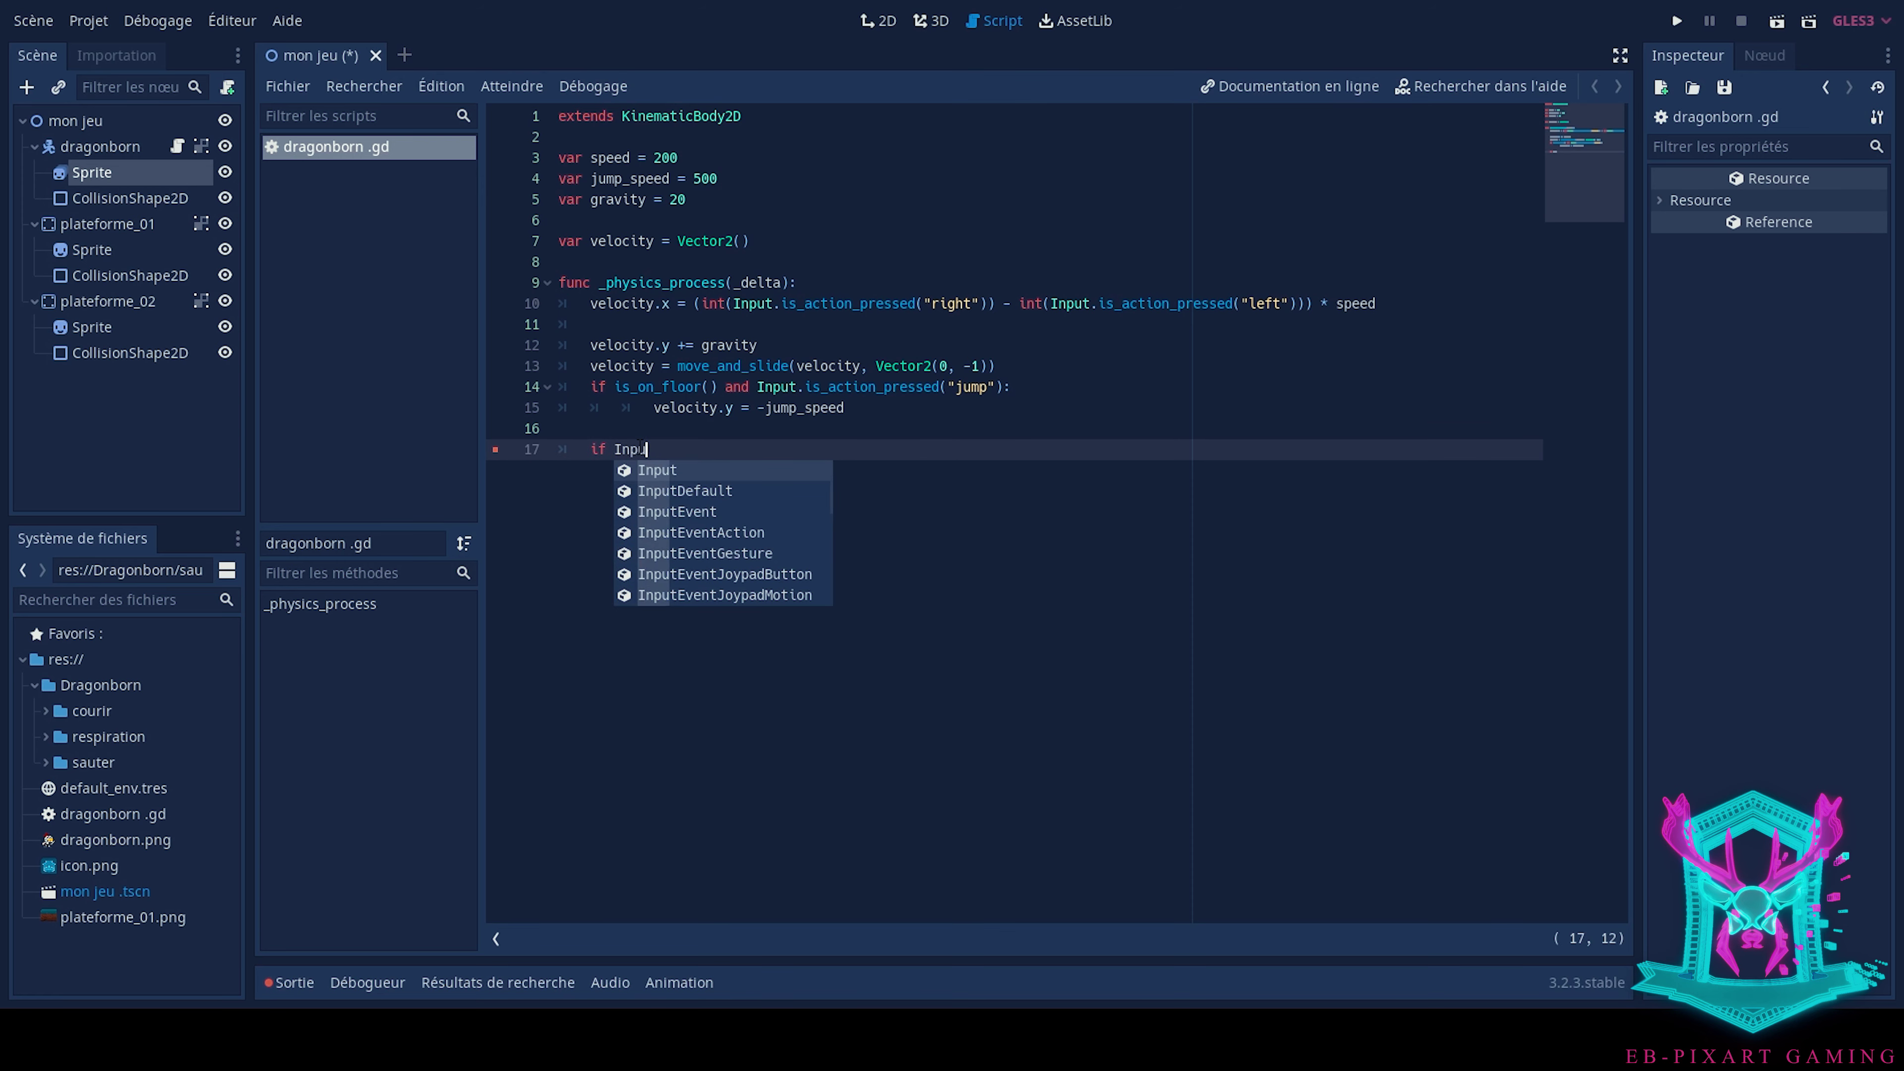
pyautogui.write('t.is_ac')
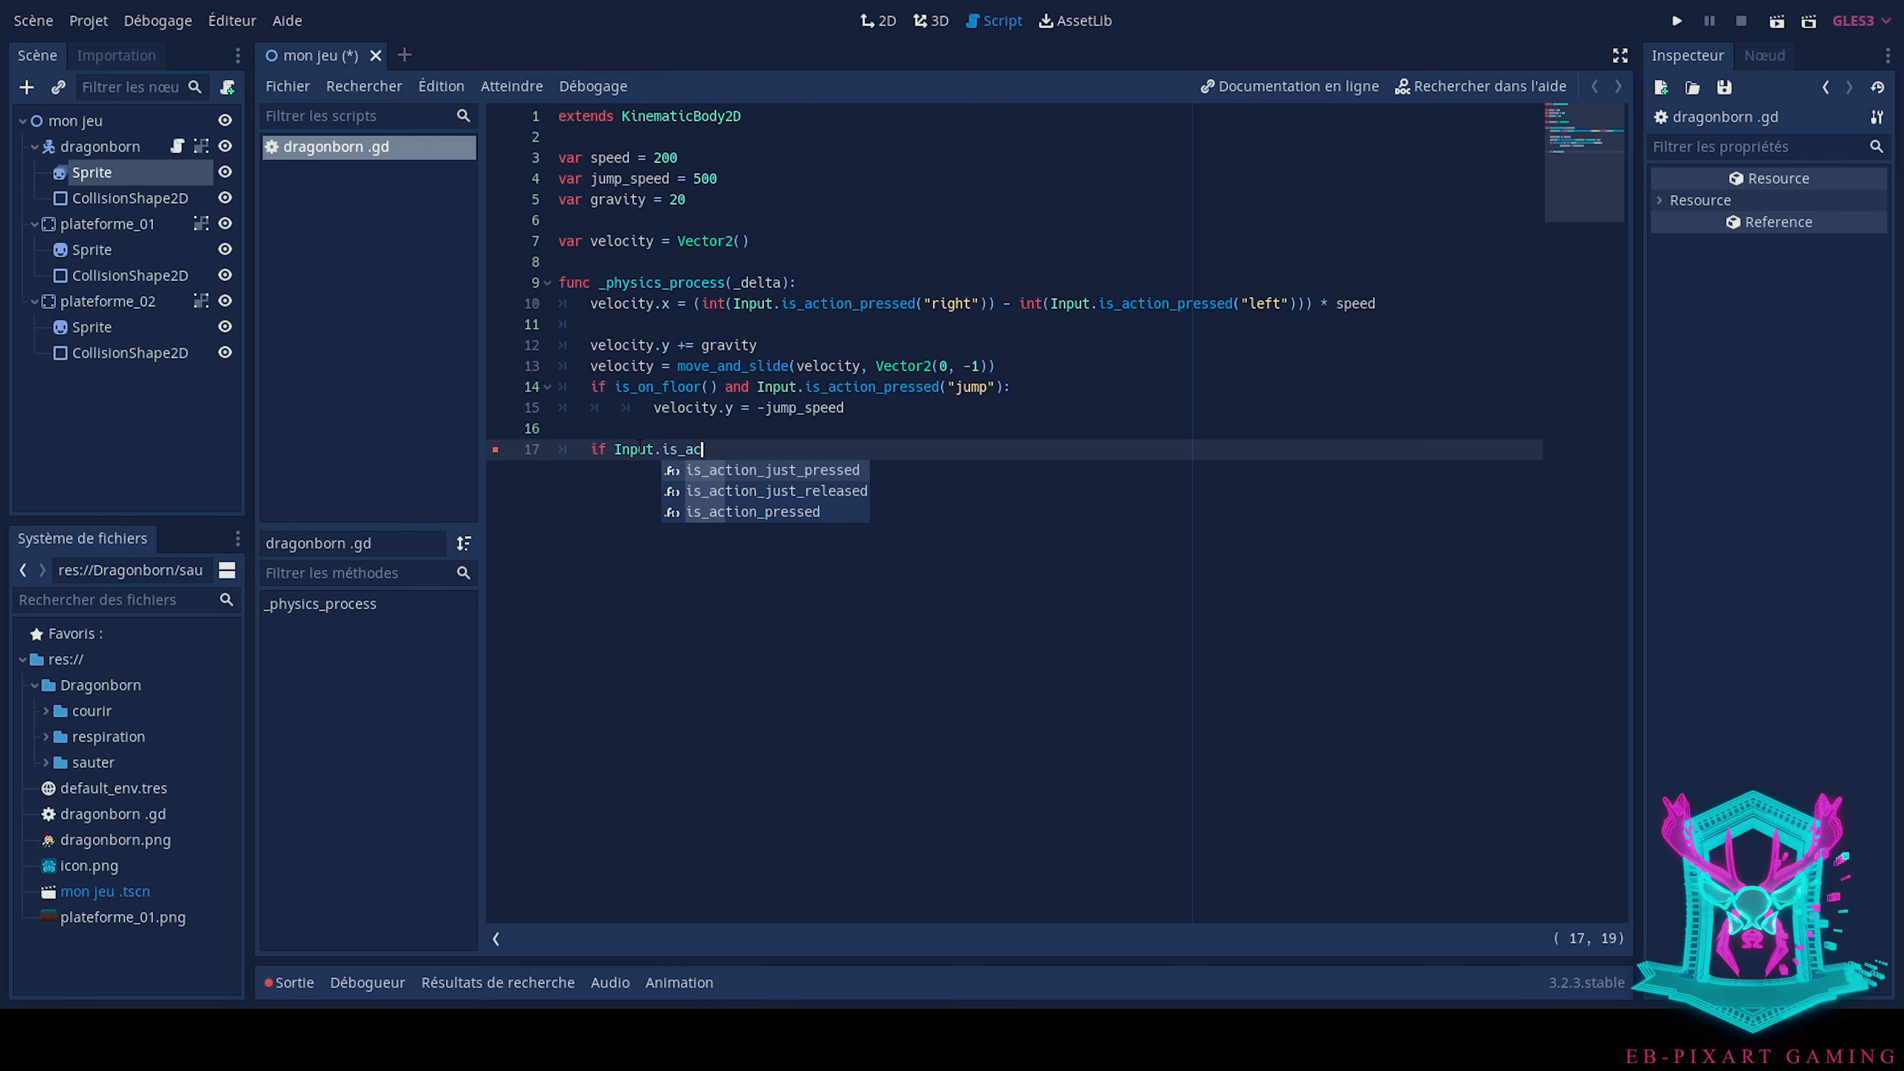
pyautogui.write('tion_p')
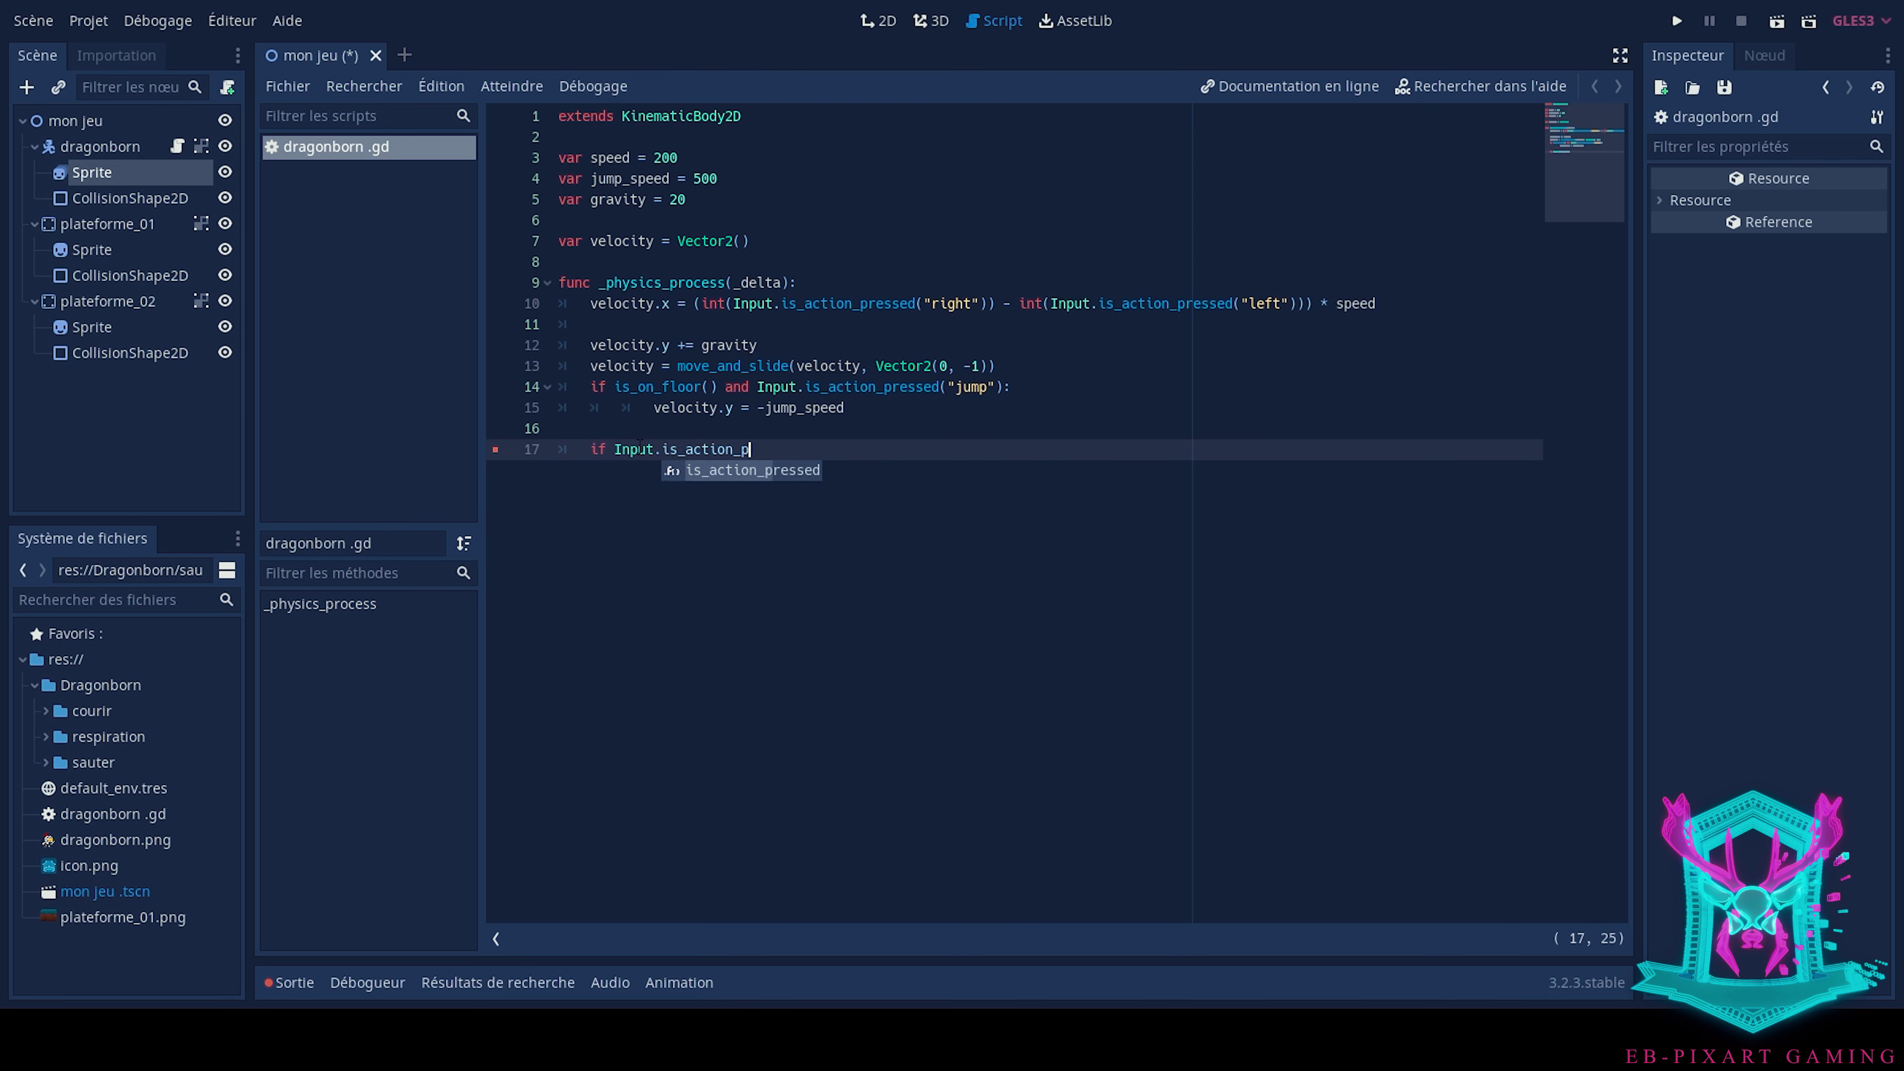
pyautogui.write('ressed')
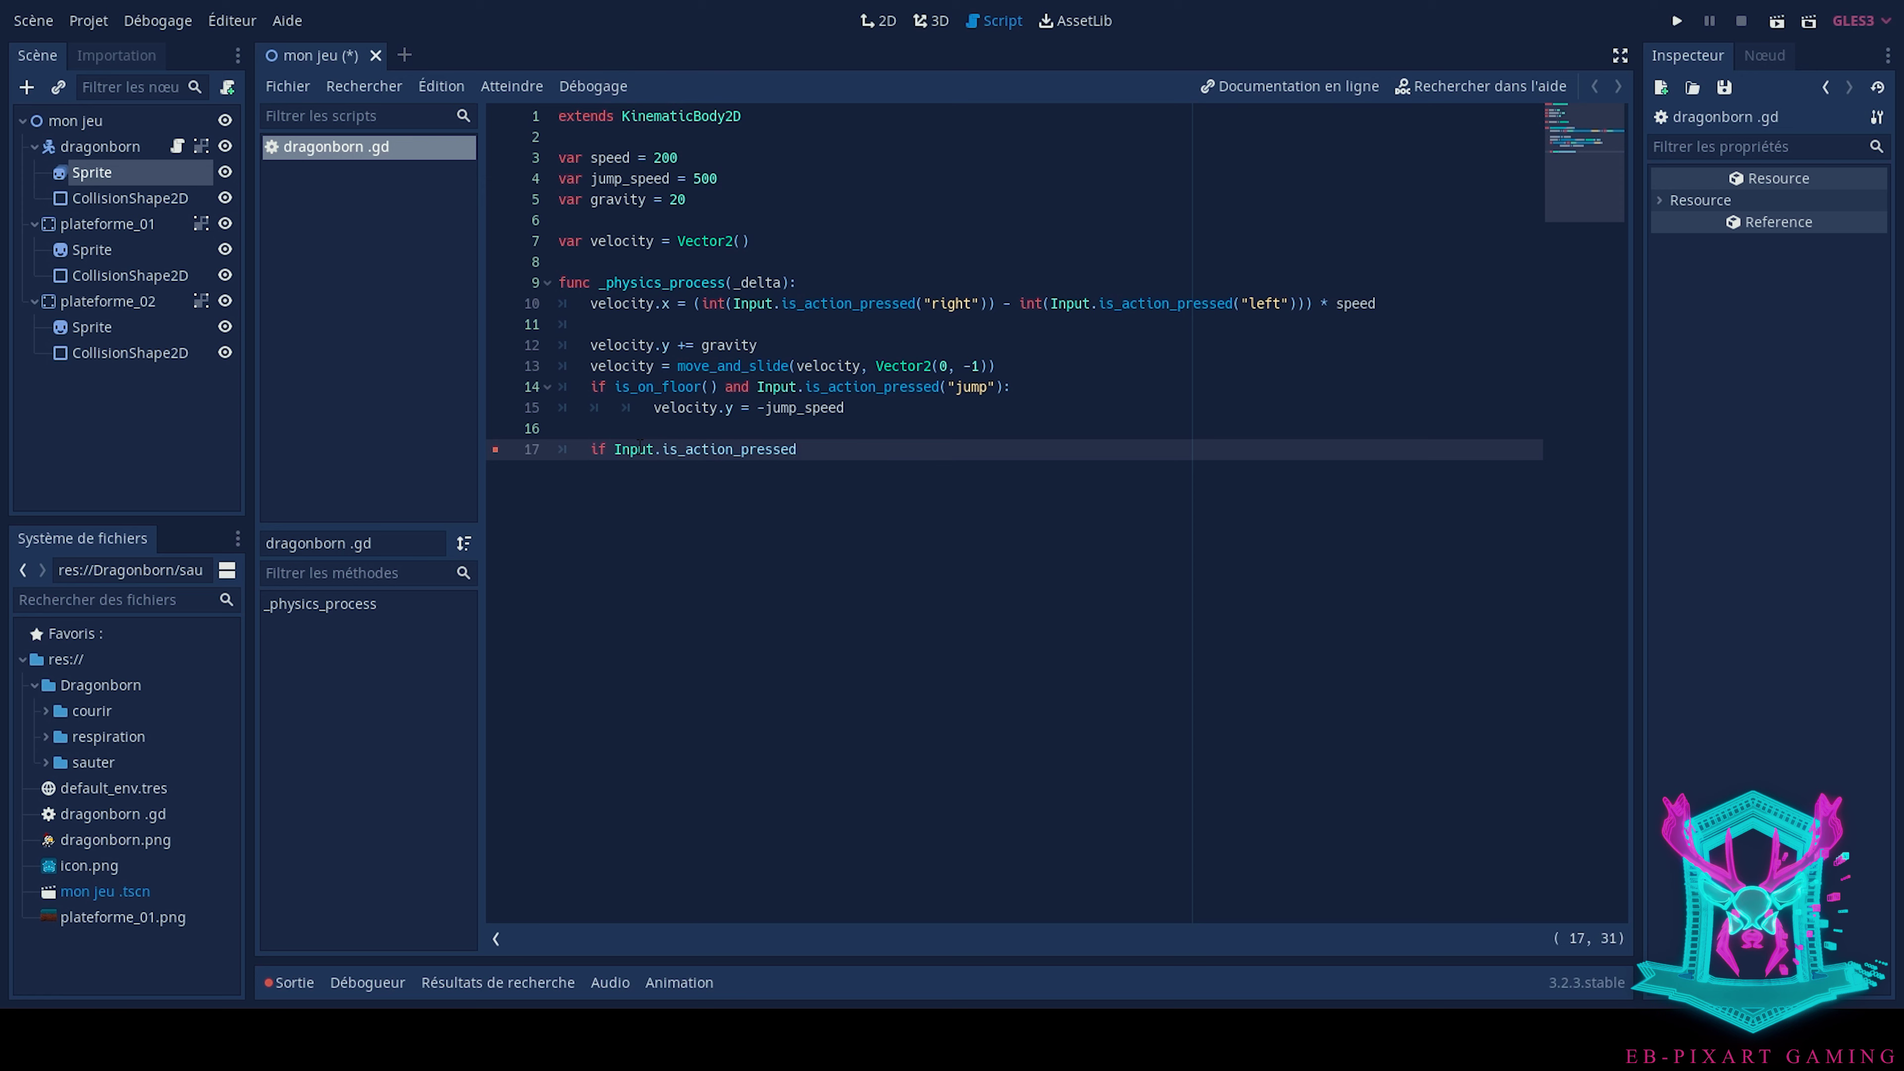
pyautogui.write('(')
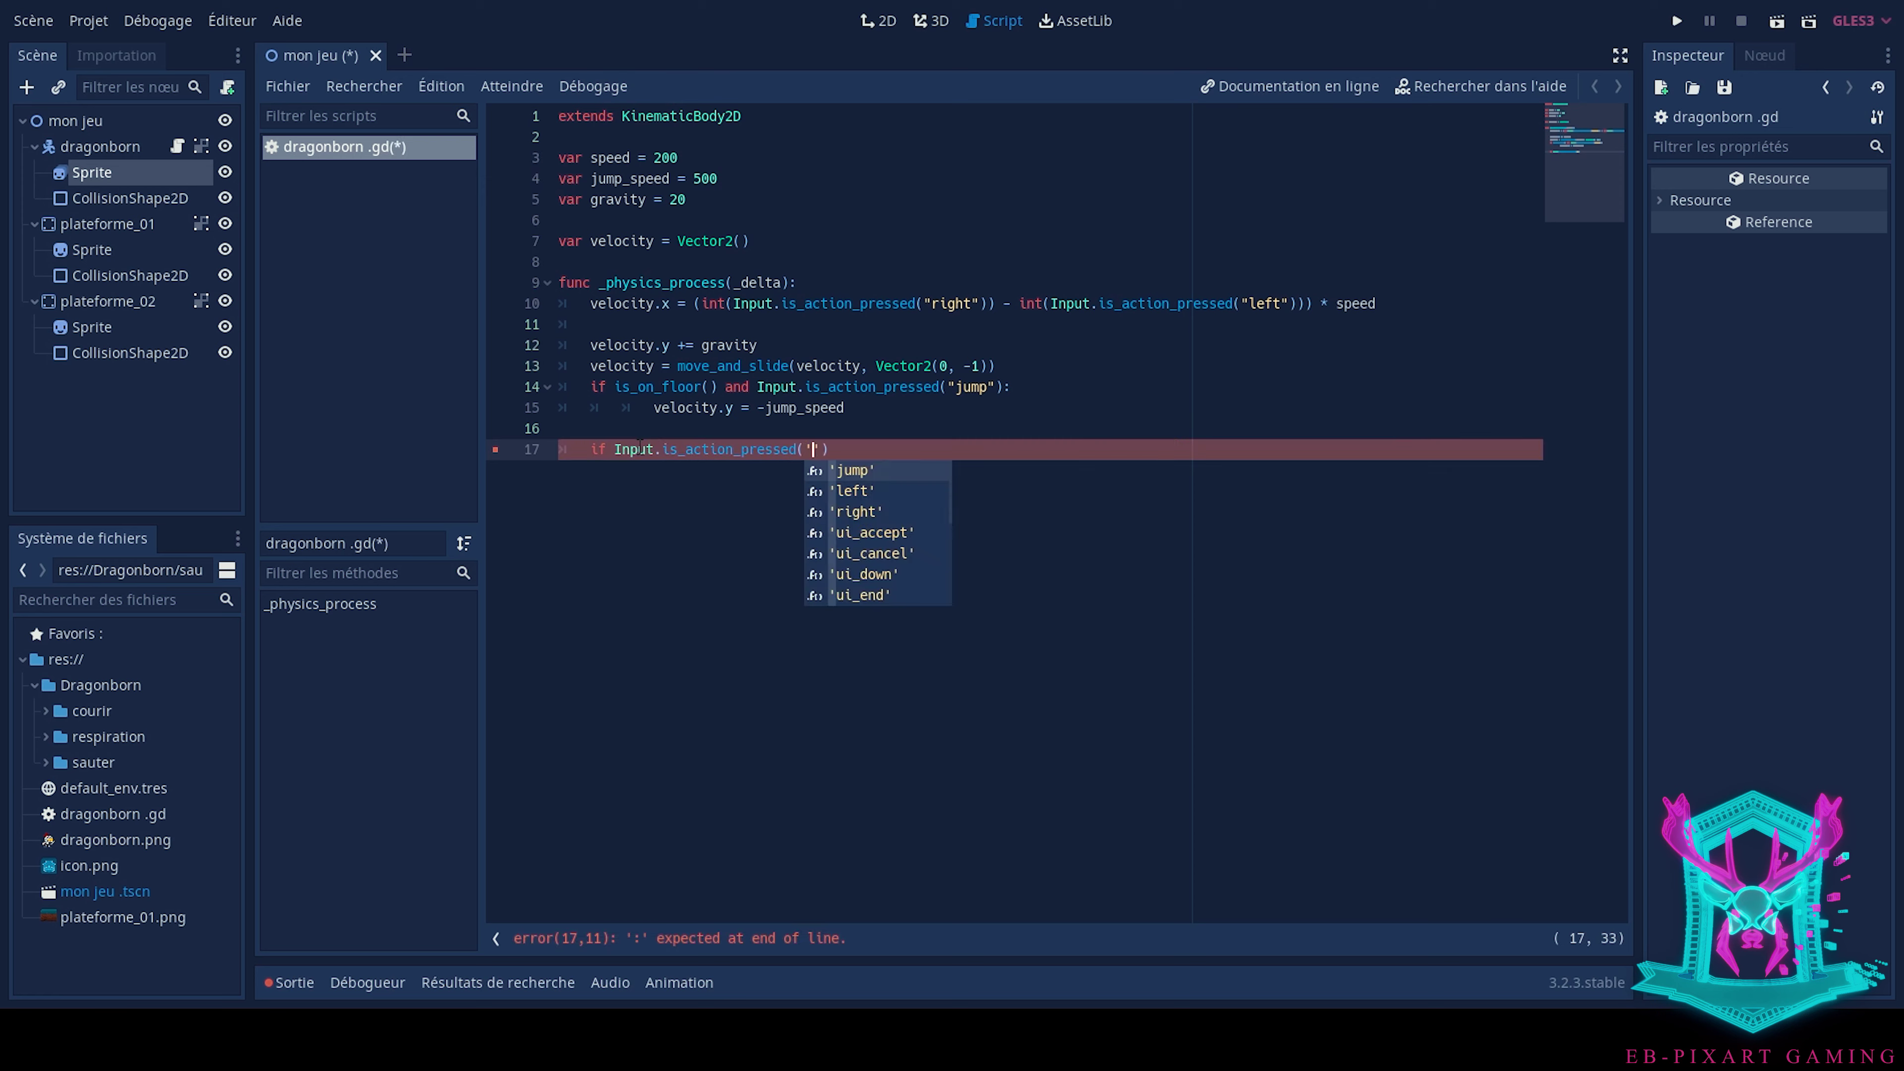
pyautogui.write('é')
pyautogui.press('BackSpace')
pyautogui.write('"')
pyautogui.write('right')
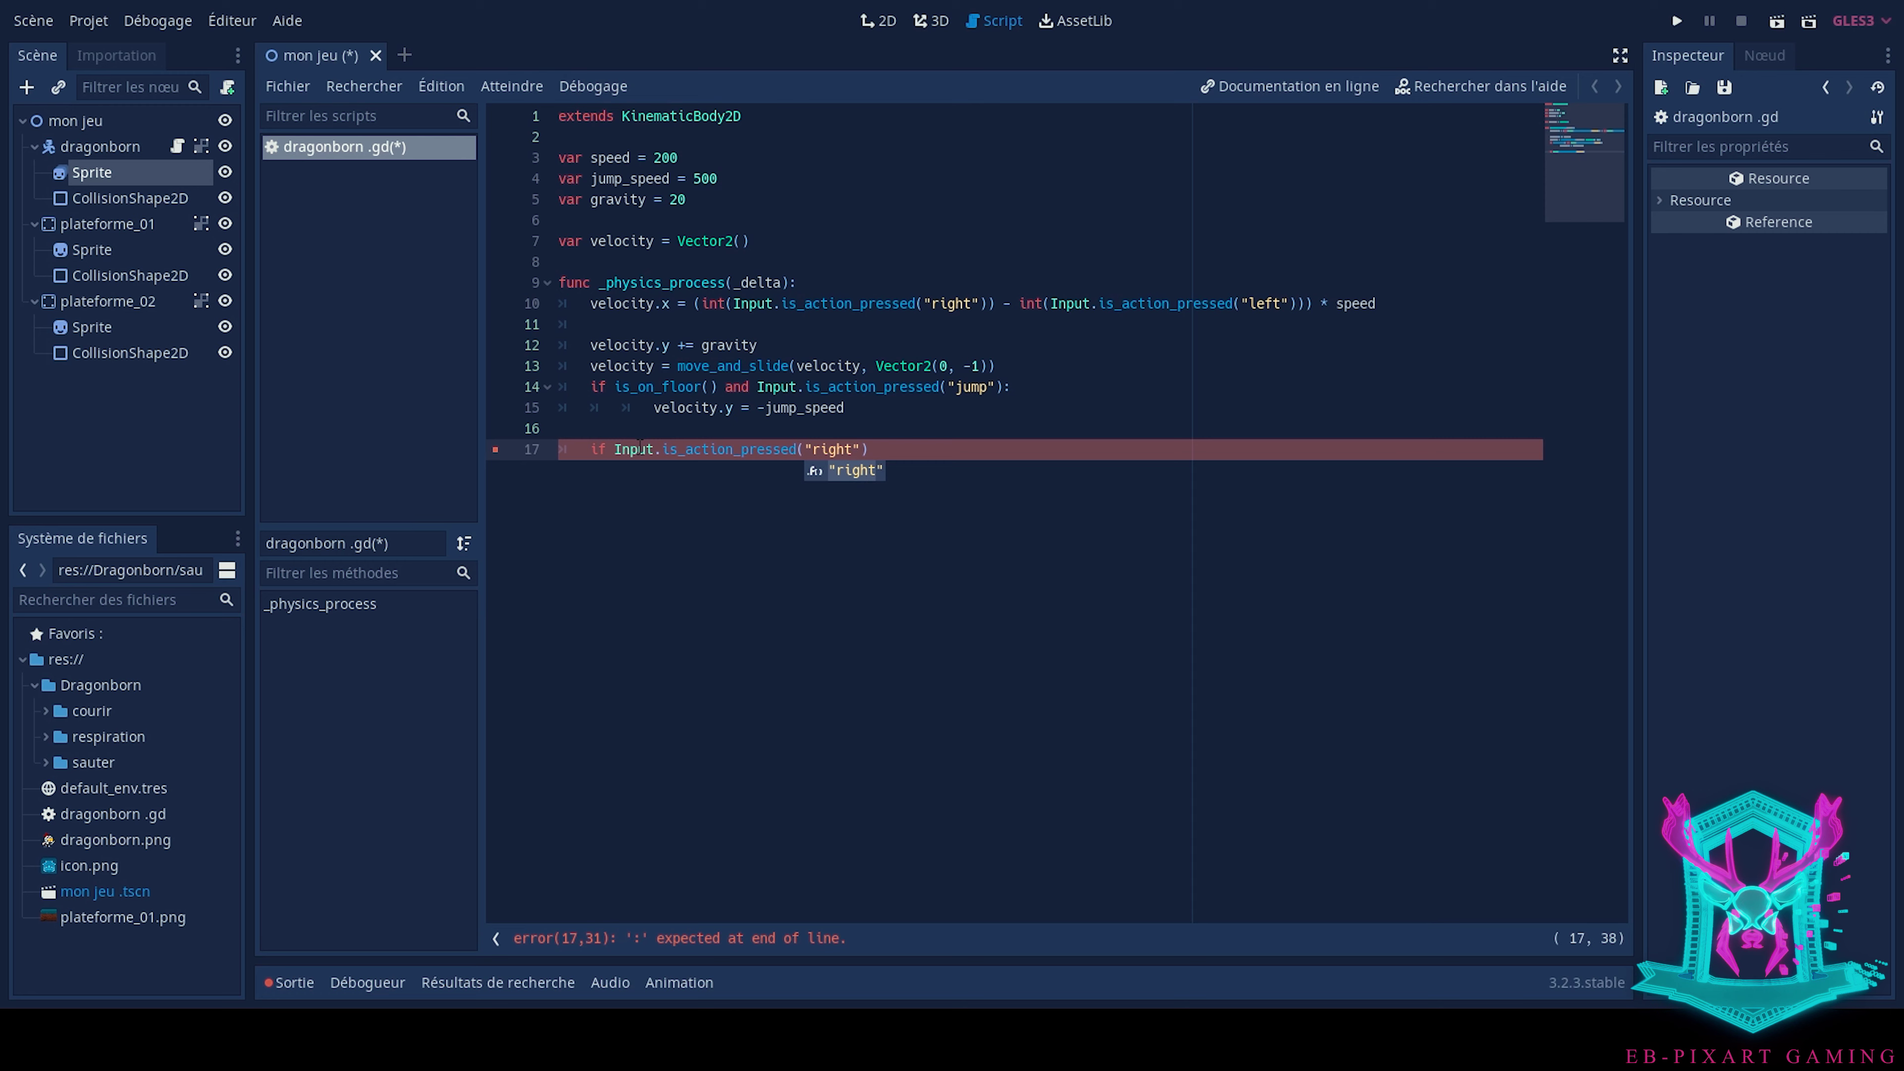
pyautogui.press('Right')
pyautogui.press('Right')
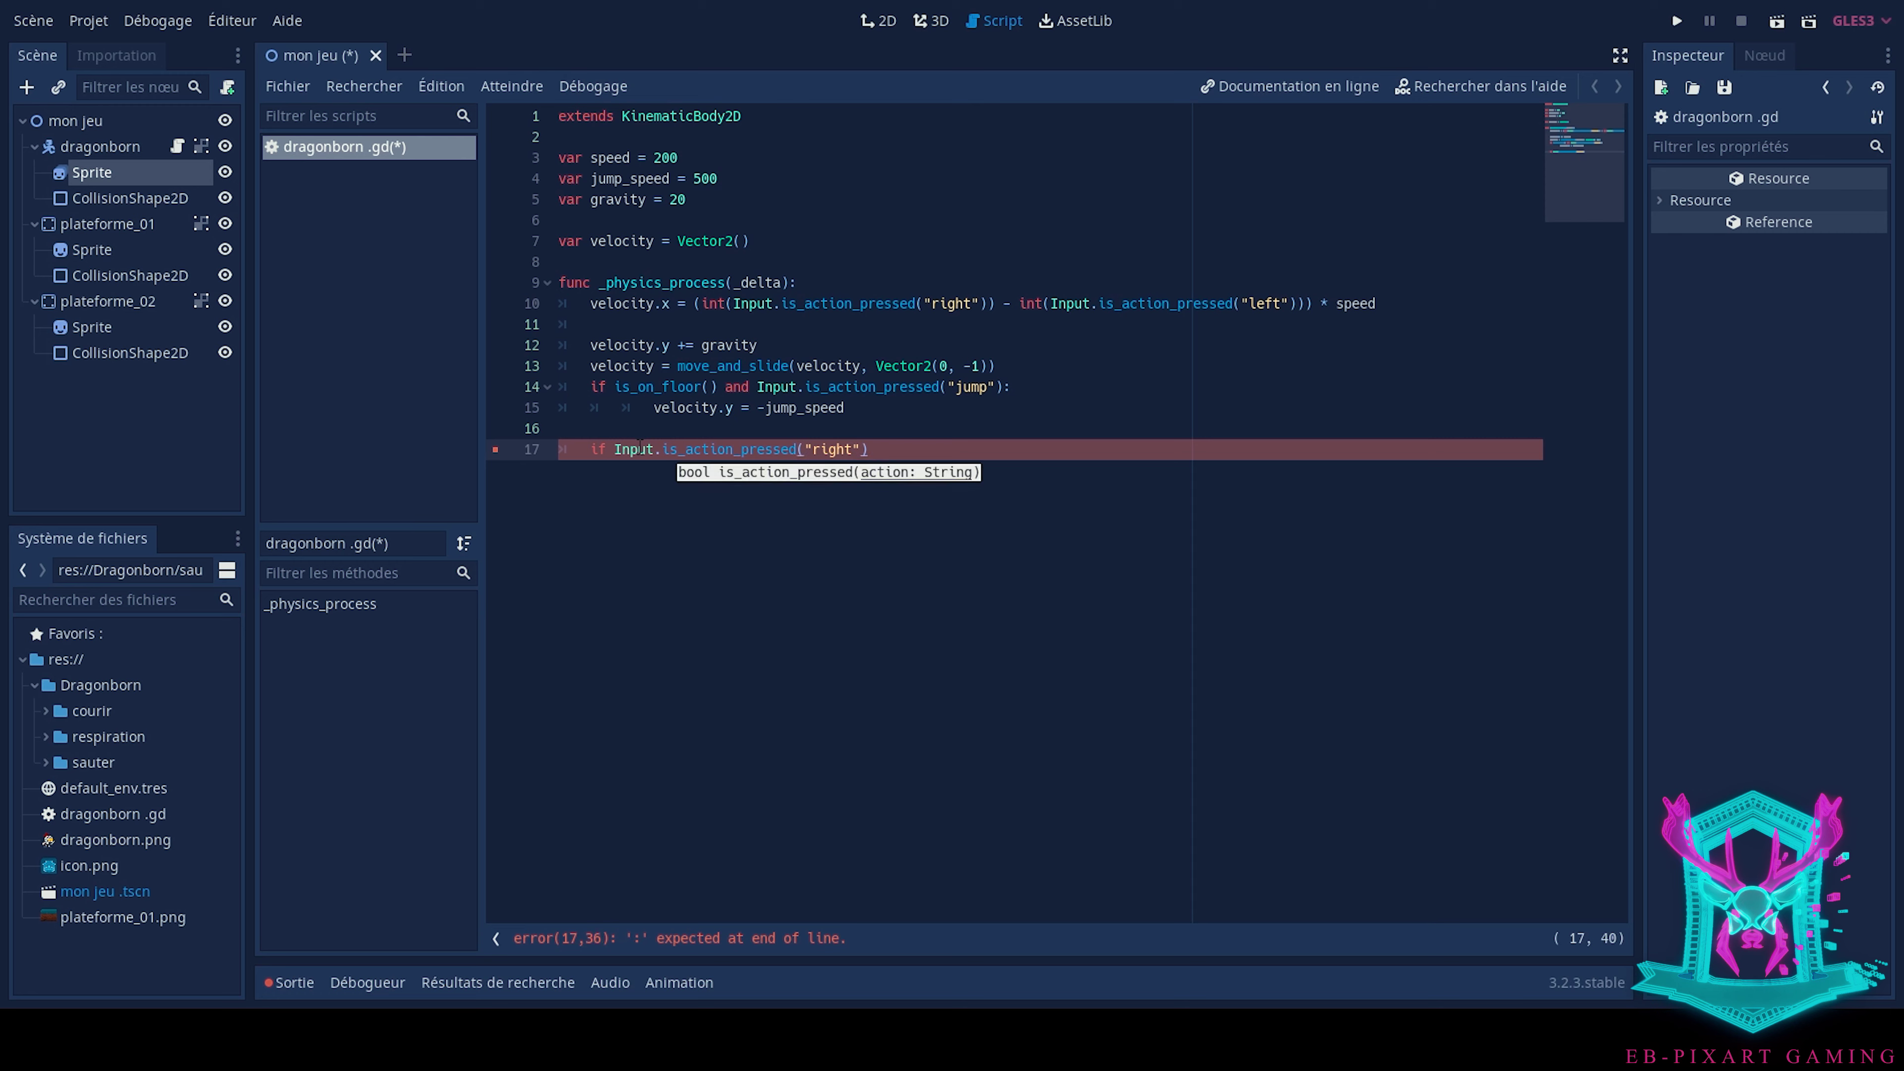
pyautogui.write(':')
pyautogui.press('Return')
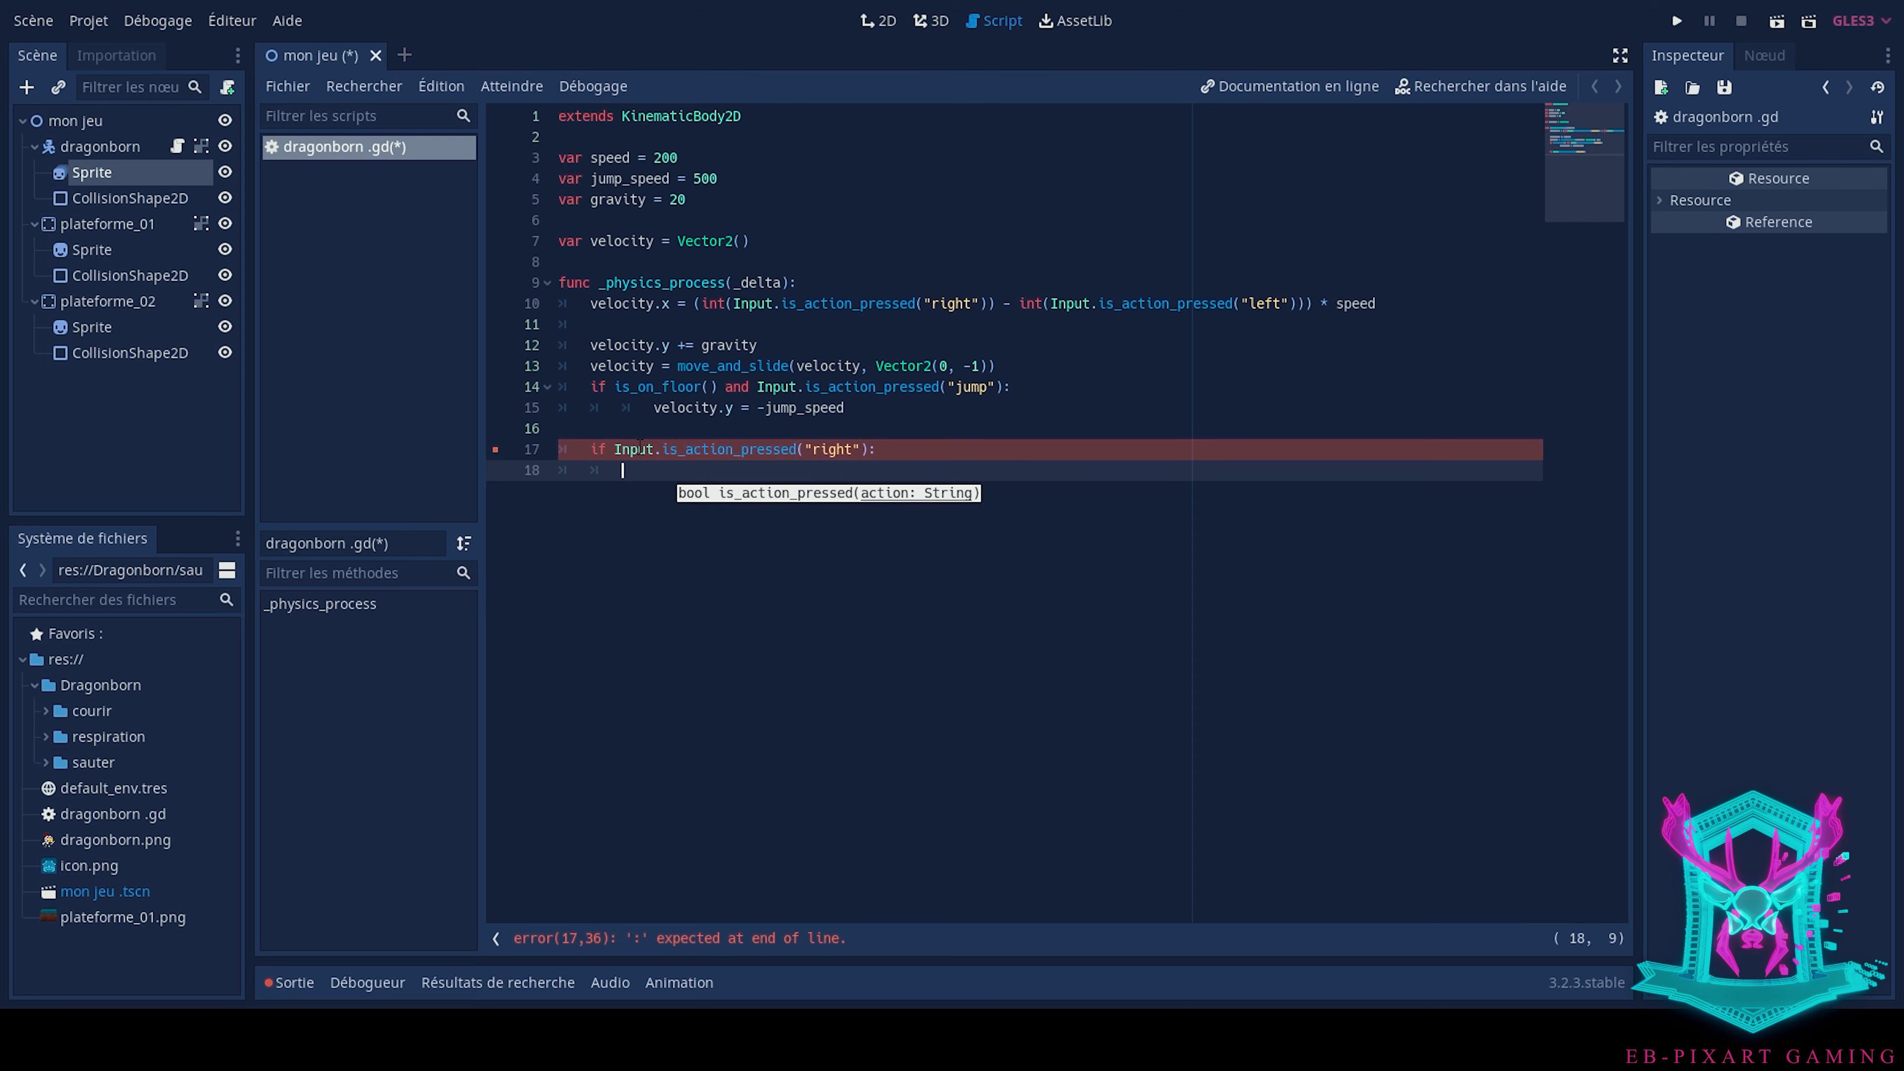
pyautogui.write('$')
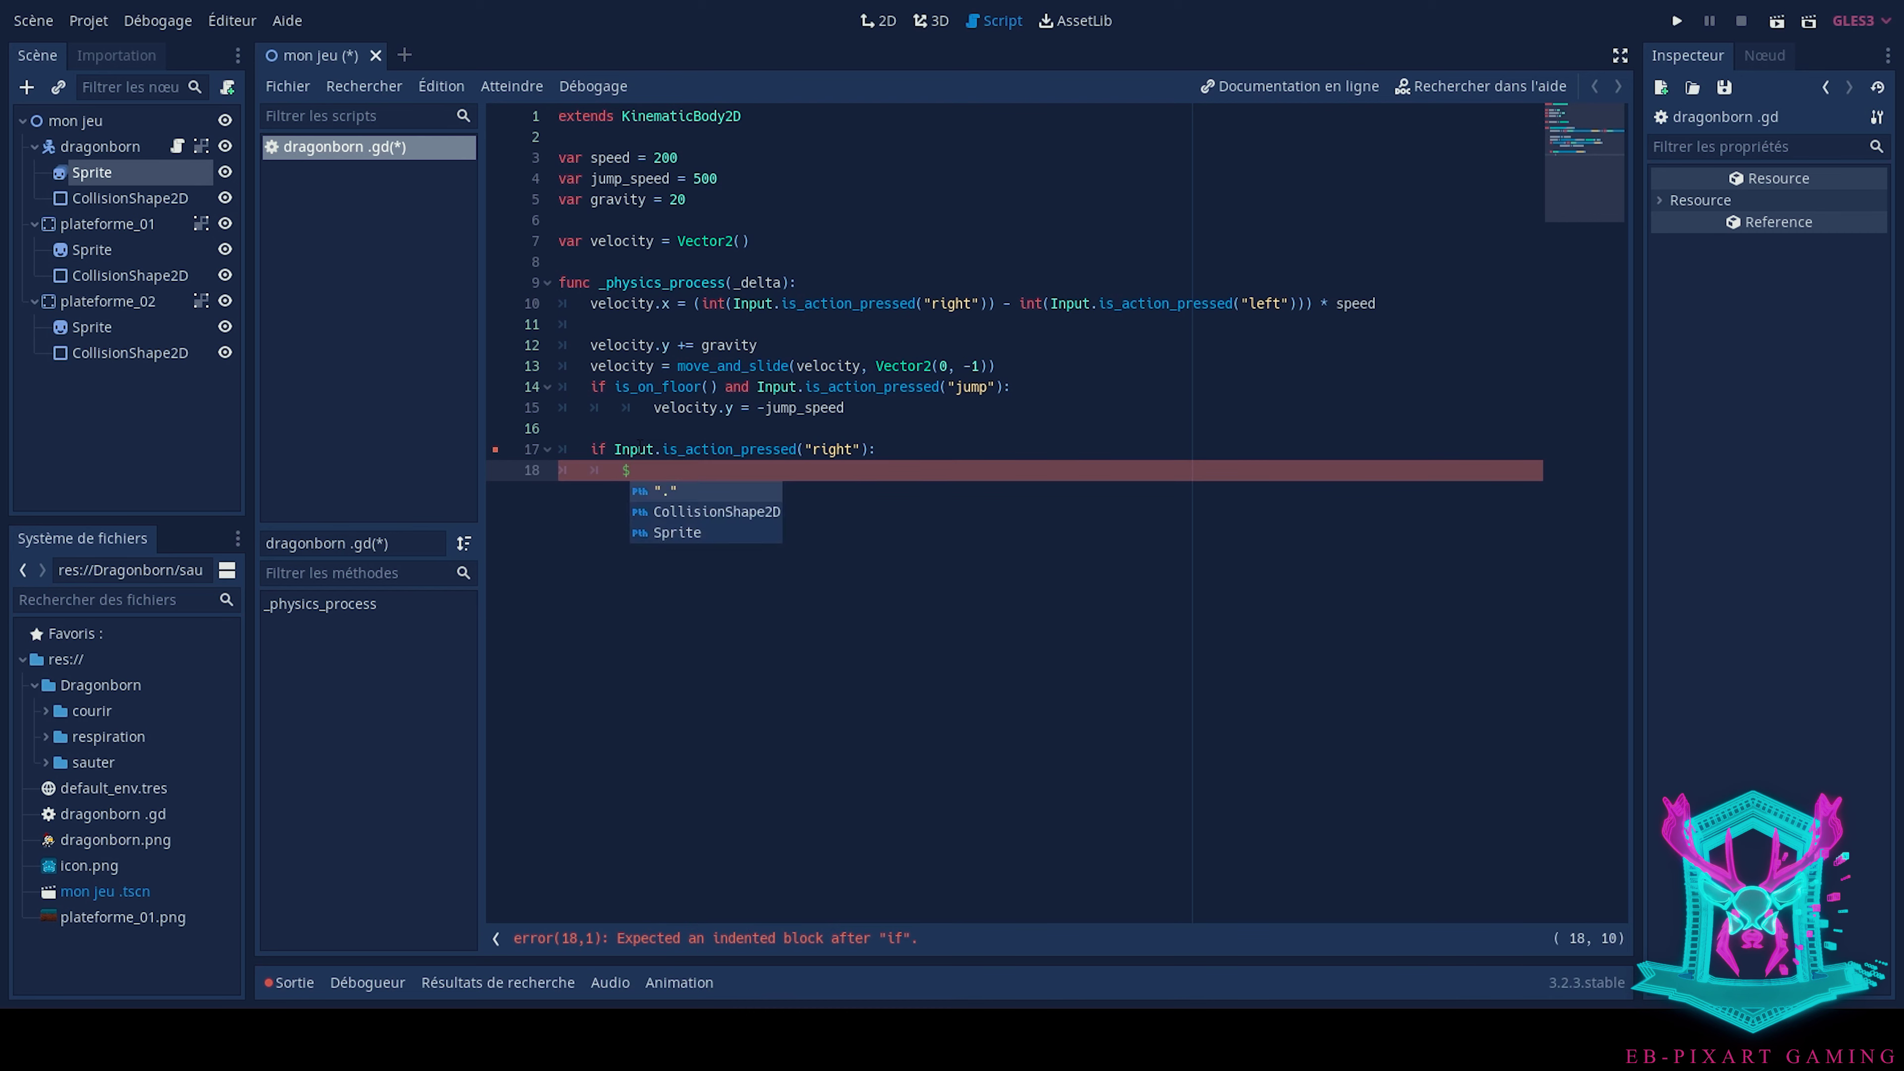
pyautogui.write('Sprite')
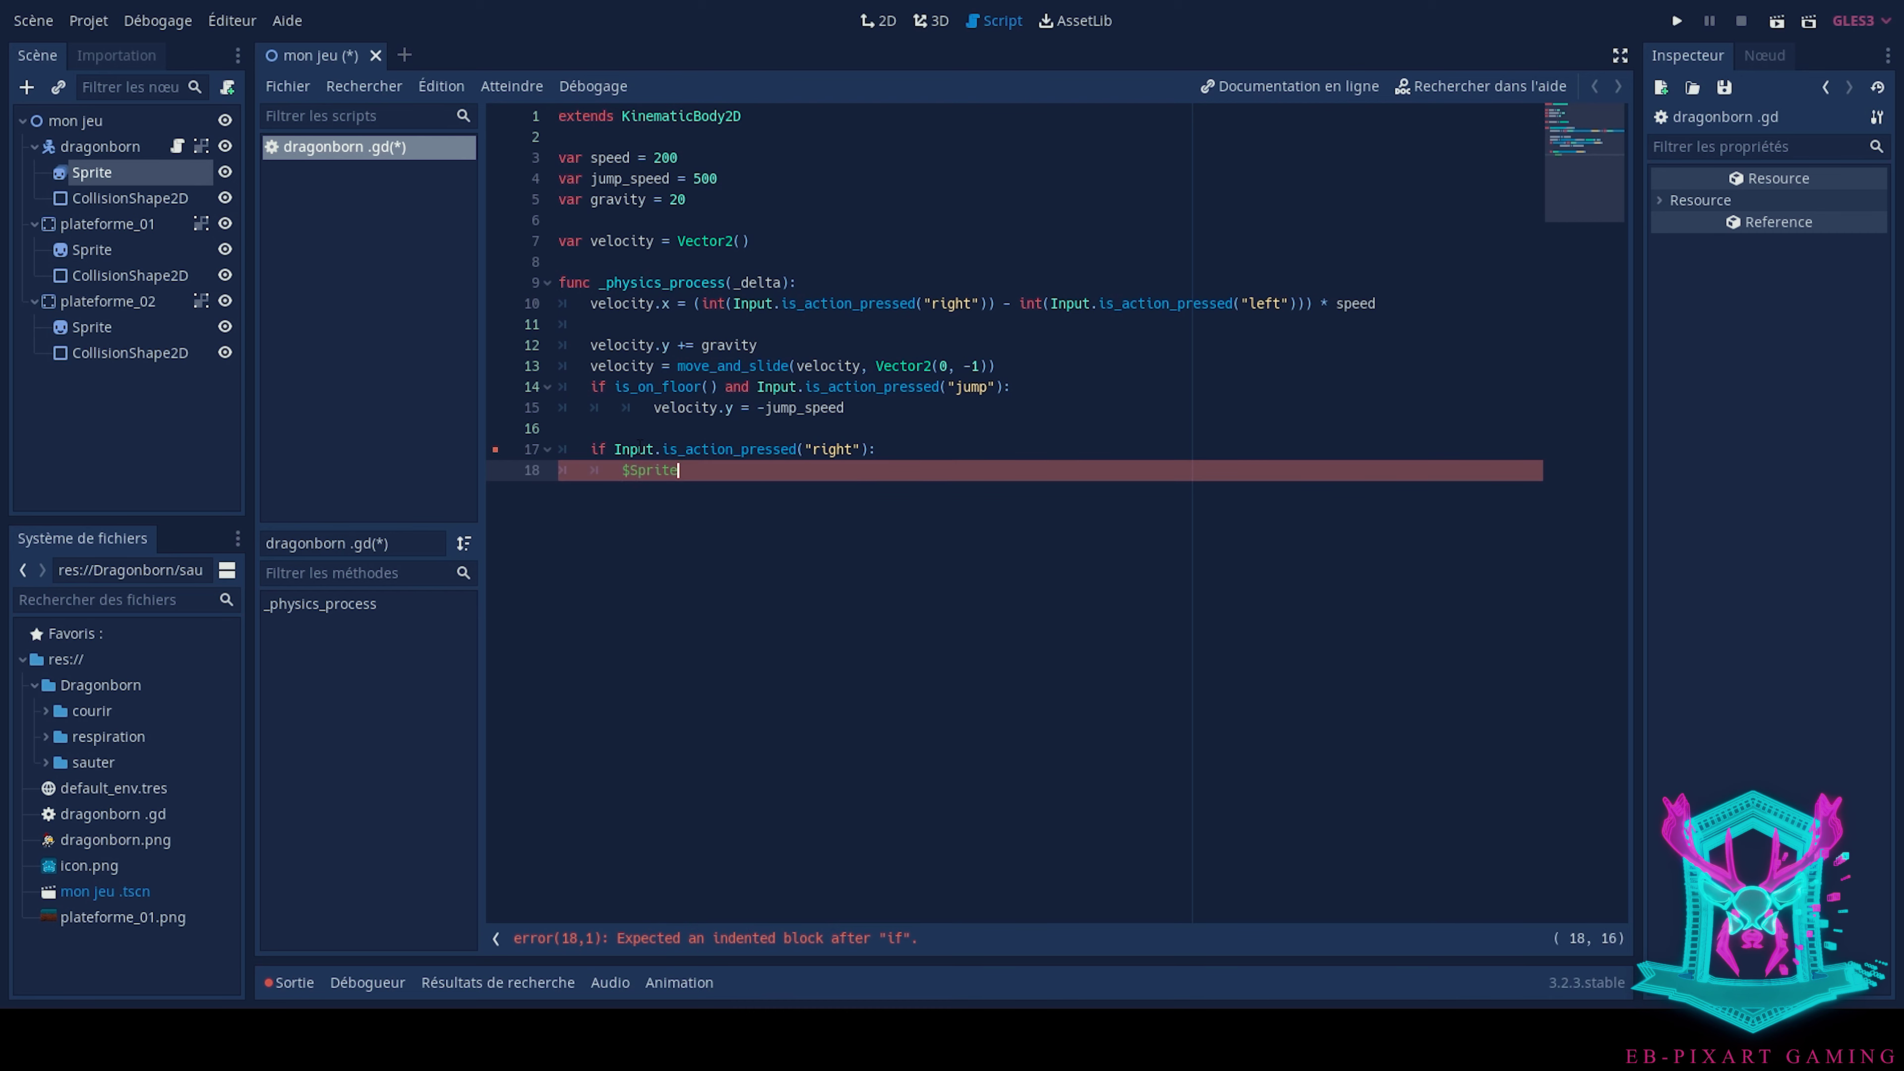
pyautogui.write('.fli')
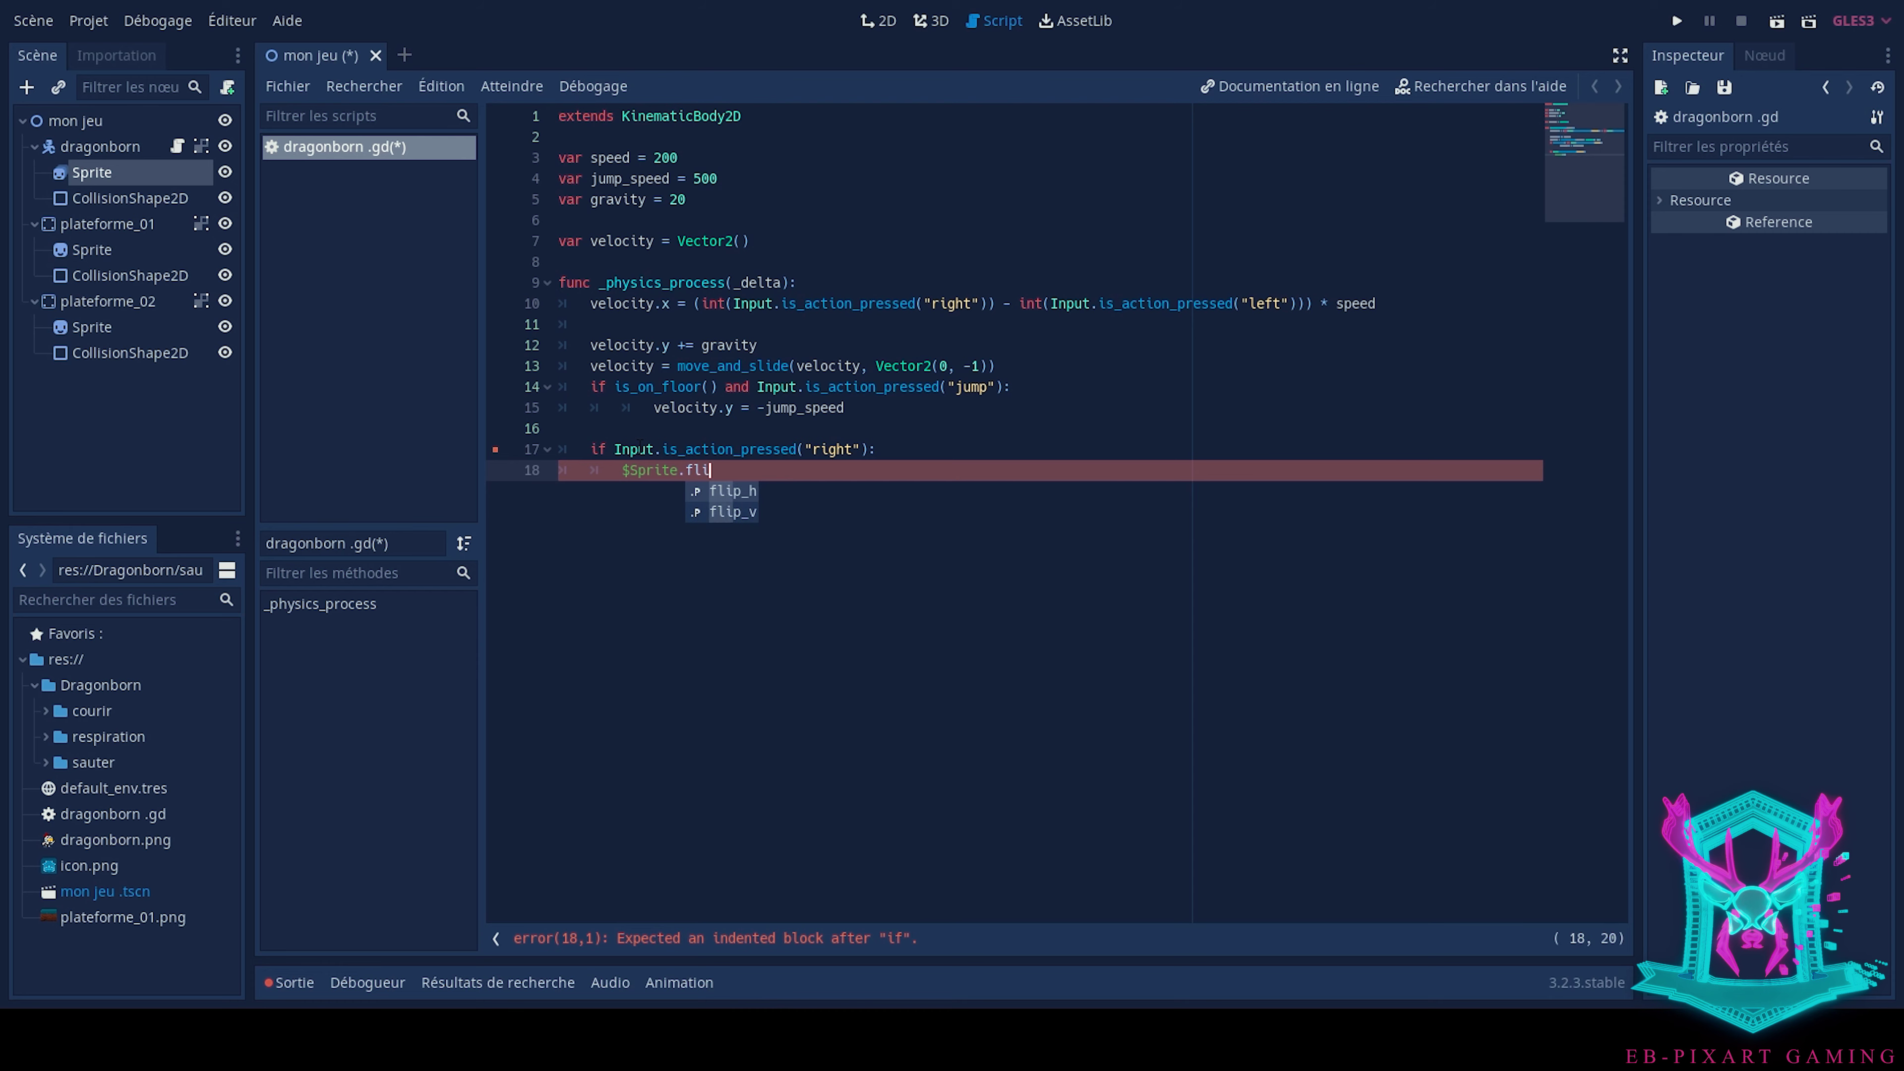
pyautogui.write('p')
pyautogui.write('_')
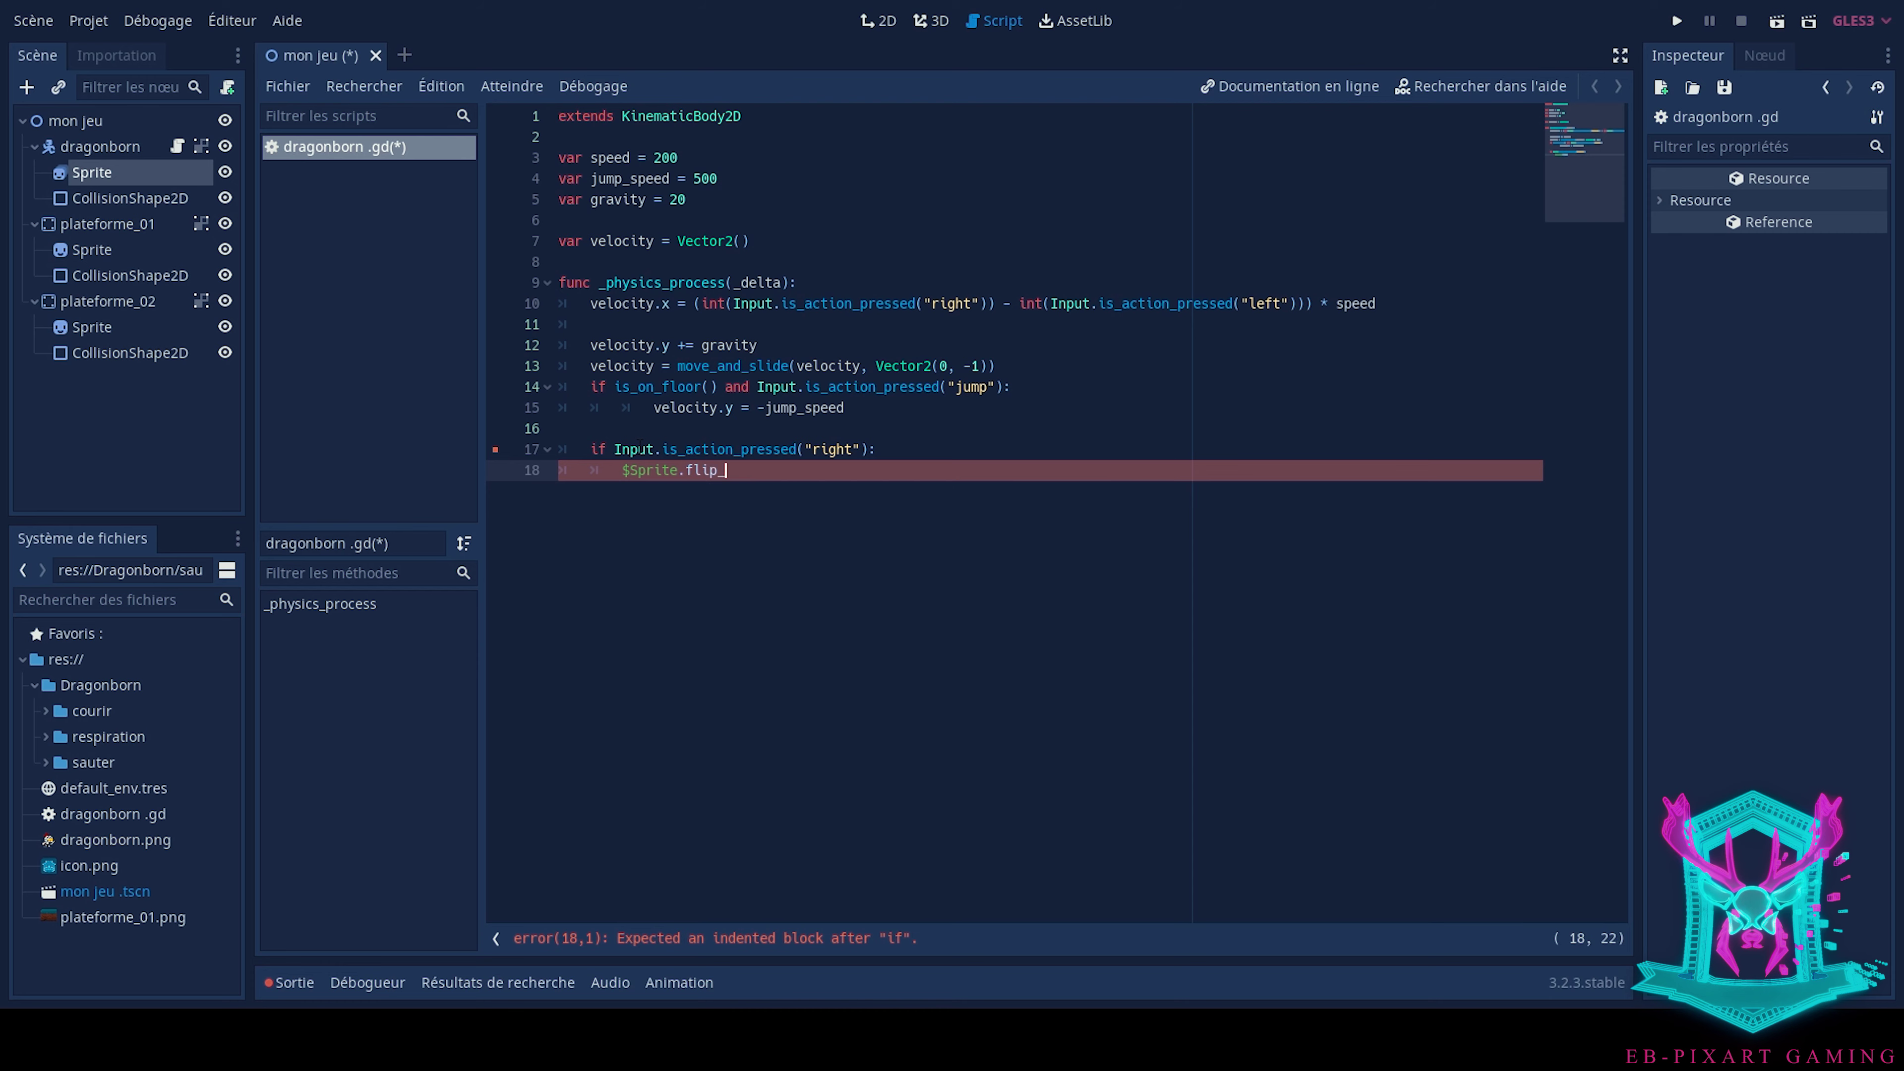
pyautogui.write('h')
pyautogui.write(' = f')
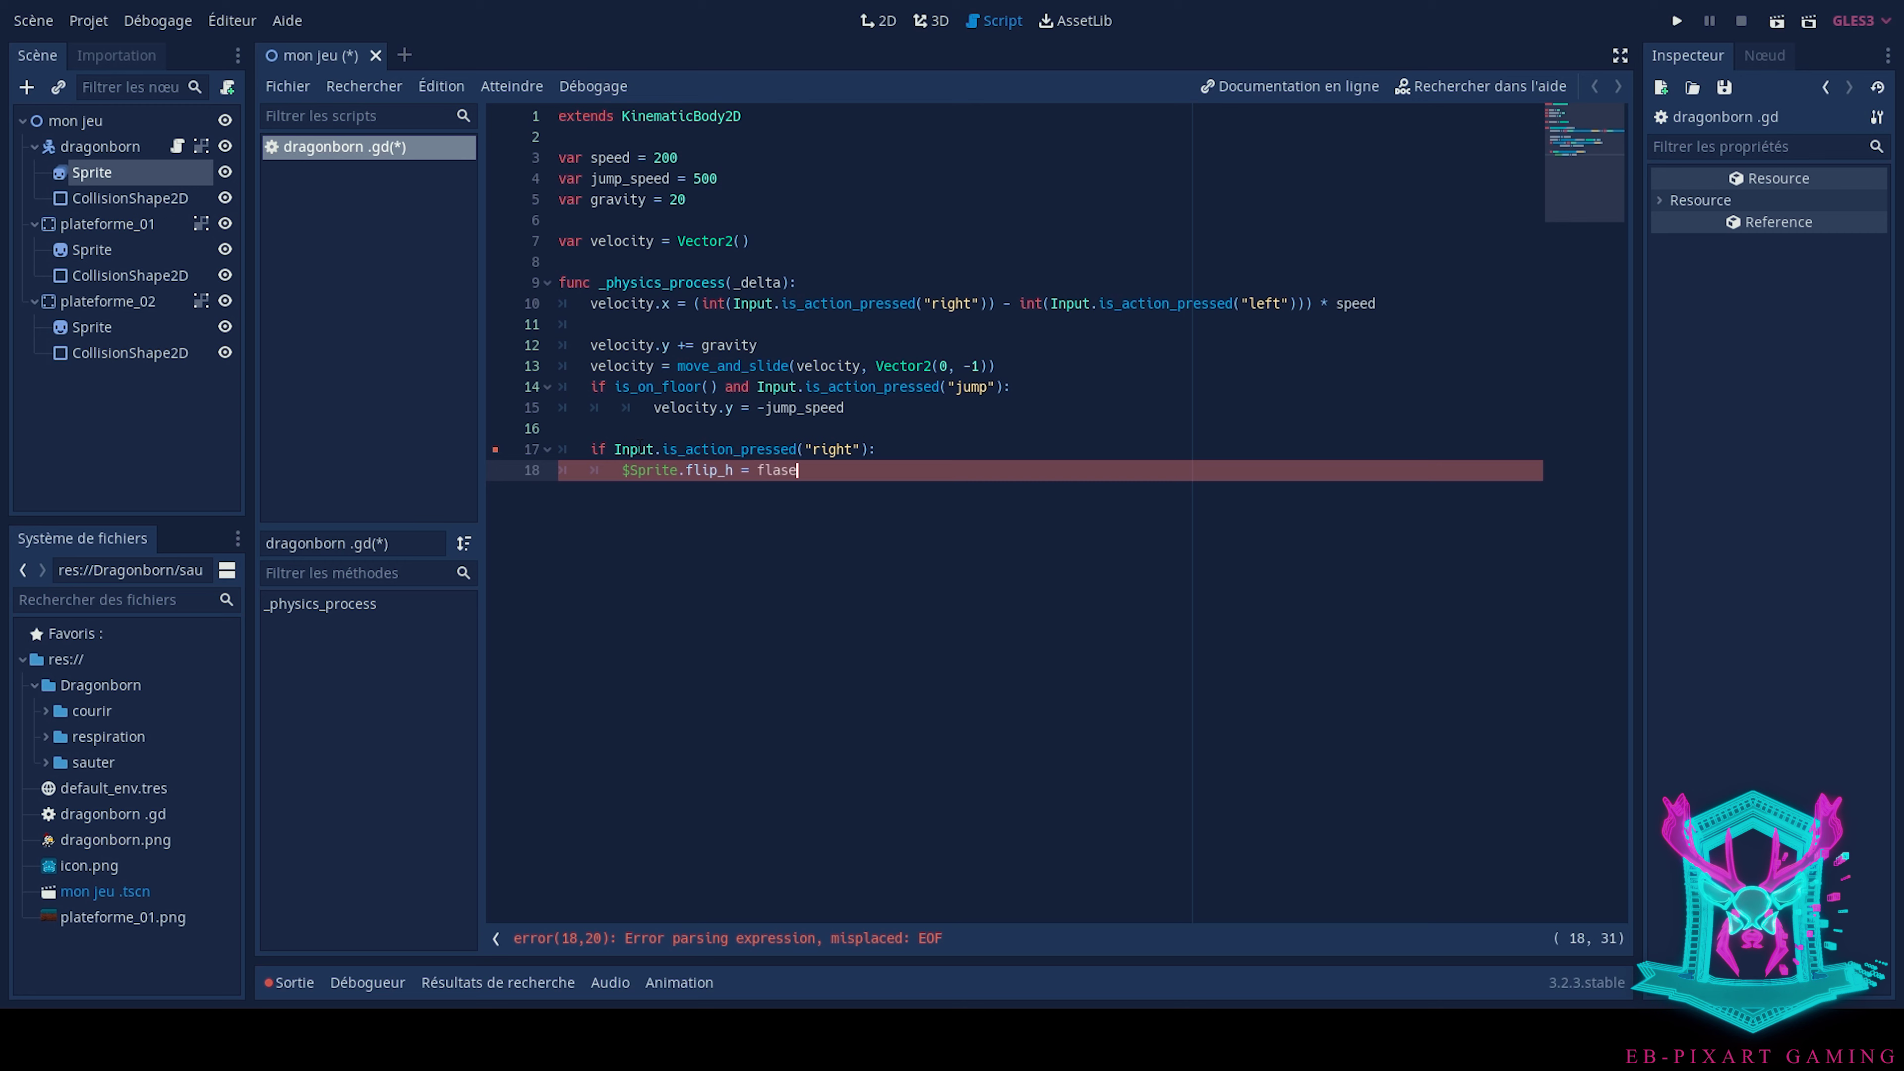
pyautogui.write('a')
pyautogui.press('Return')
pyautogui.press('Return')
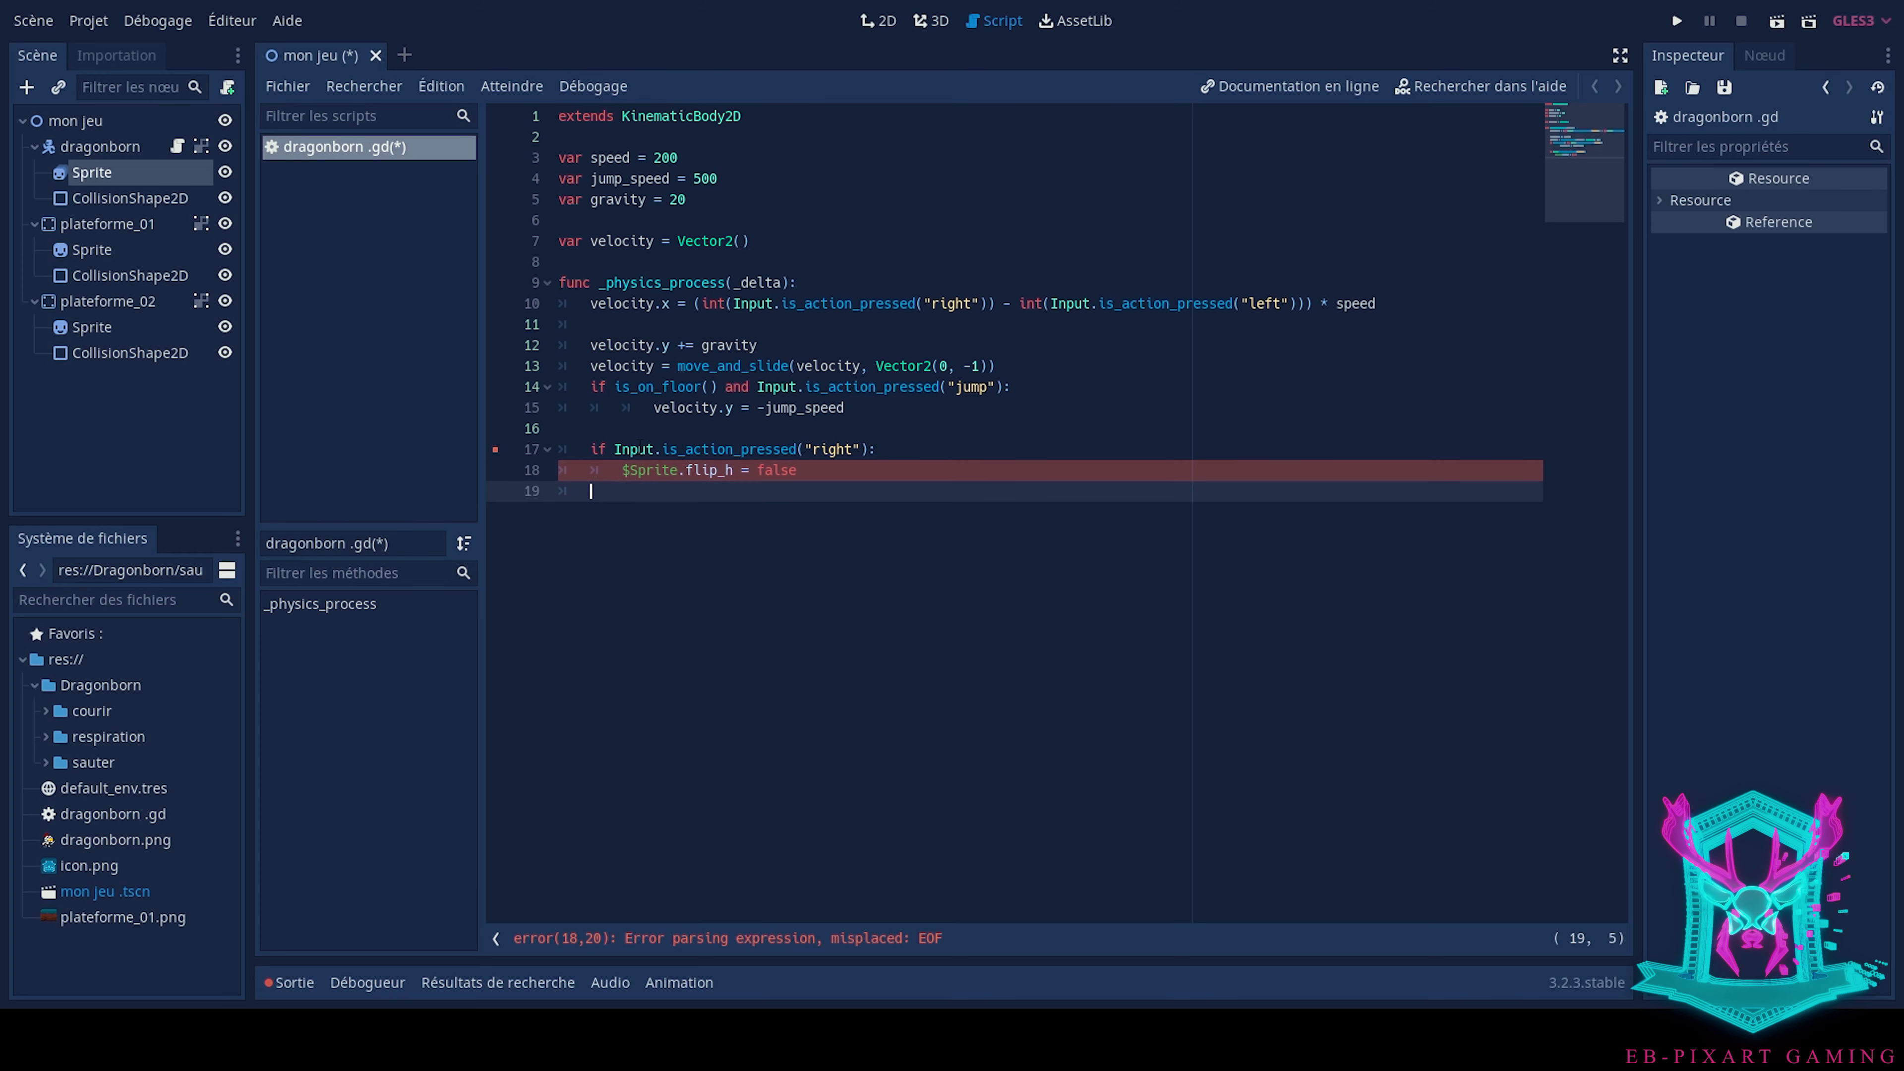
# Add an elif for the "left" action setting $Sprite.flip_h = true, and save dragonborn.gd
pyautogui.write('els')
pyautogui.press('BackSpace')
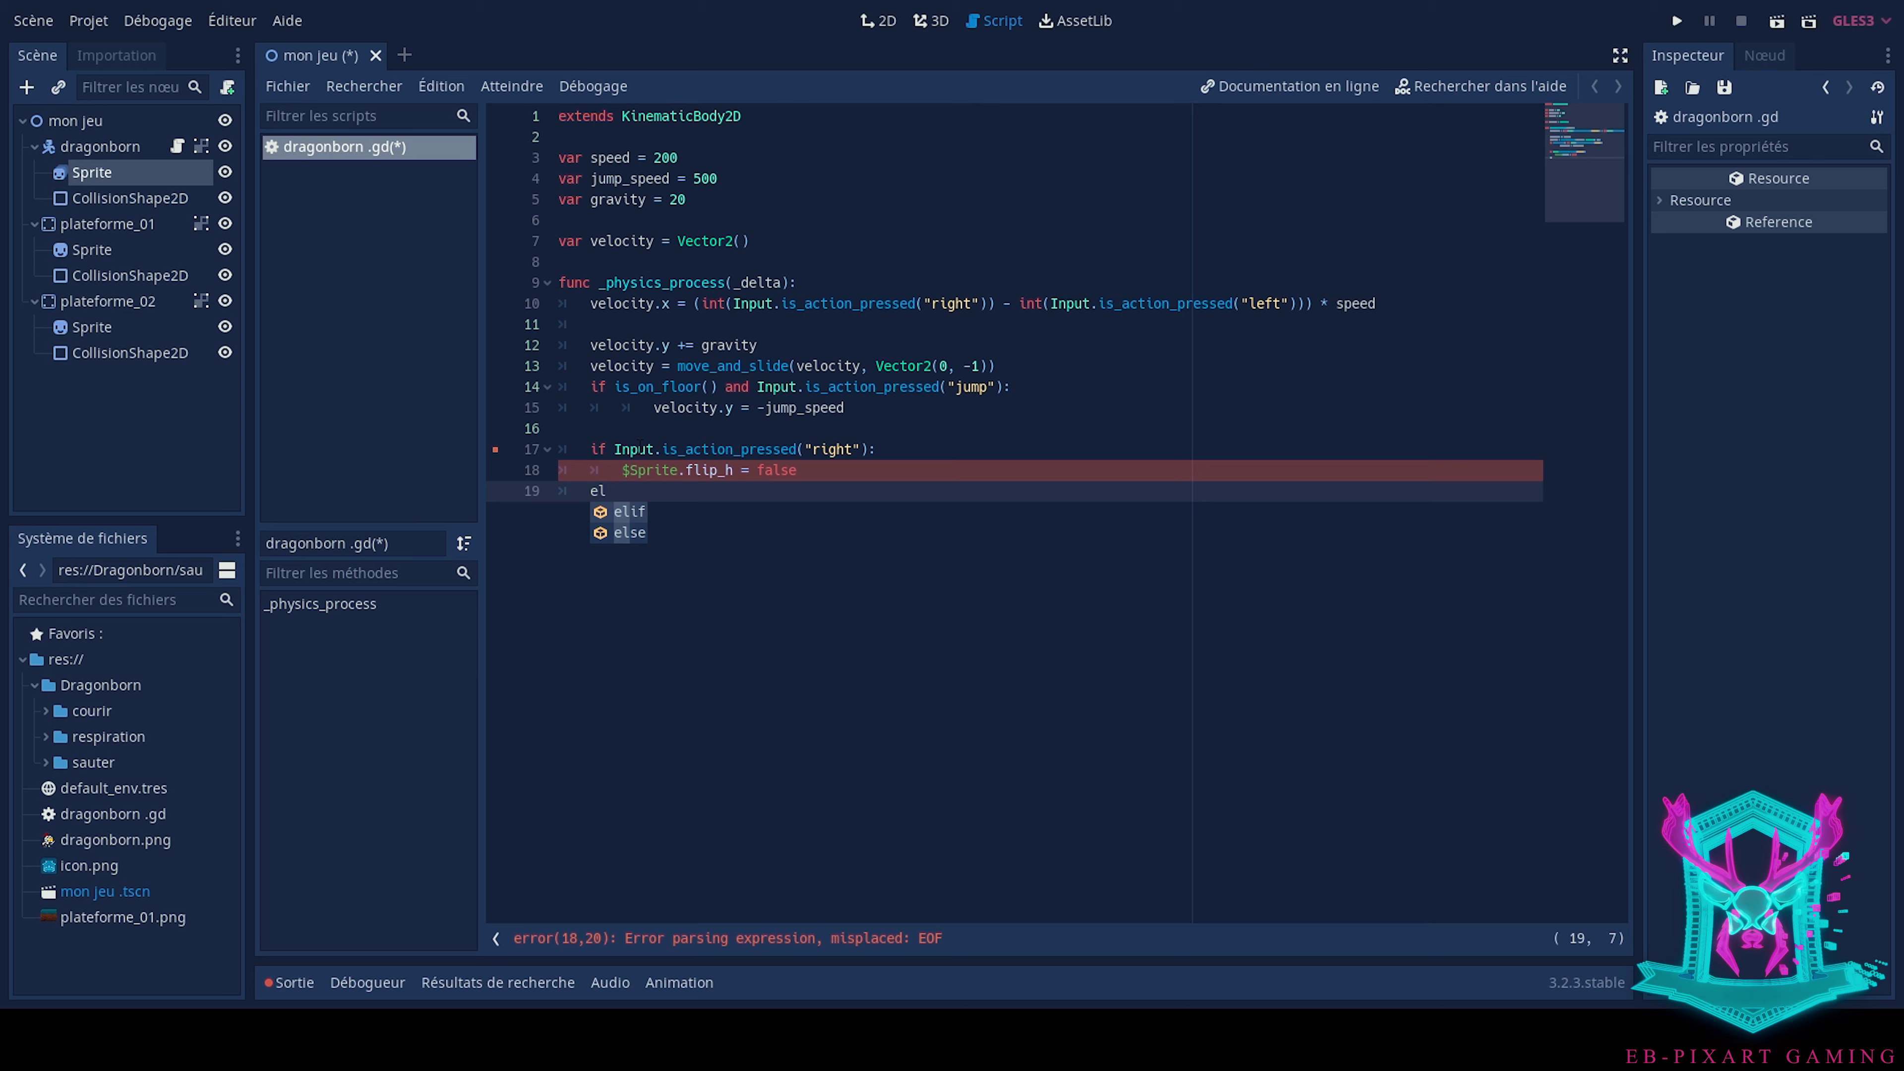
pyautogui.press('Return')
pyautogui.write('Inp')
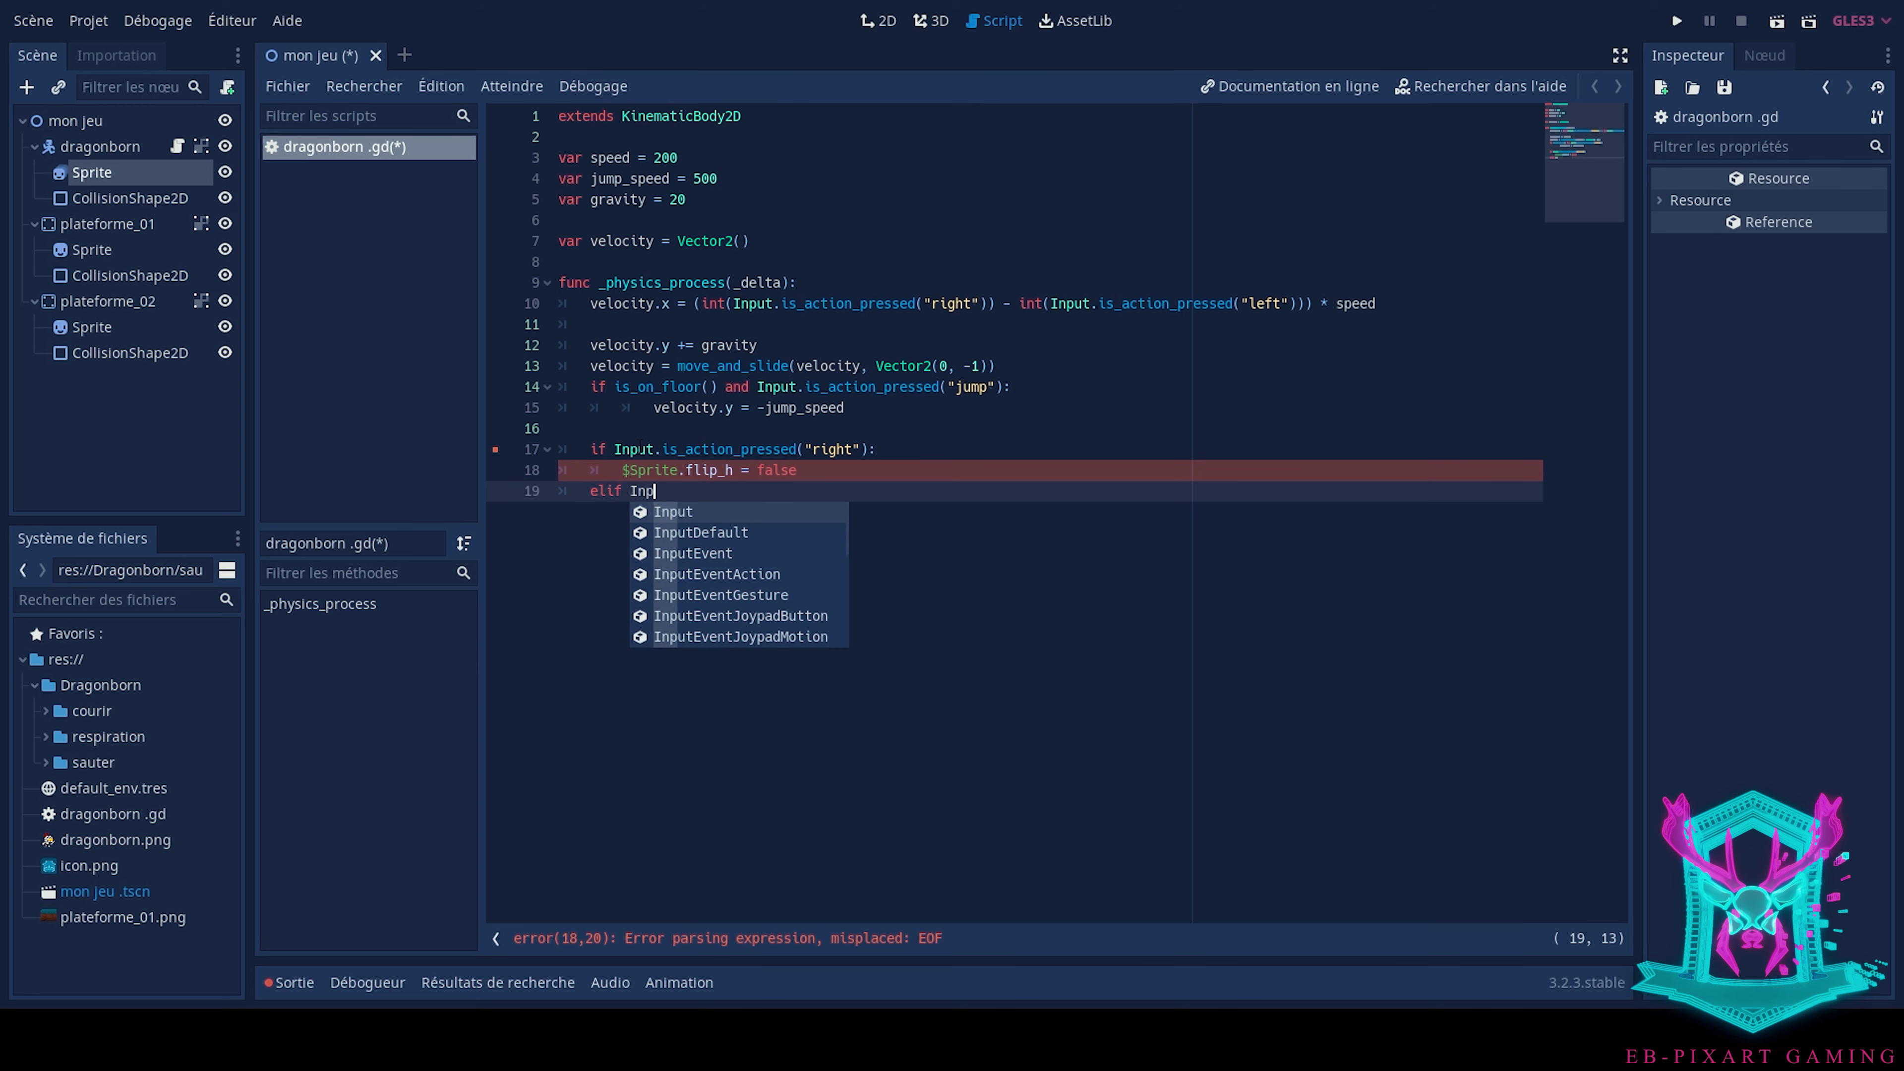
pyautogui.write('ut?')
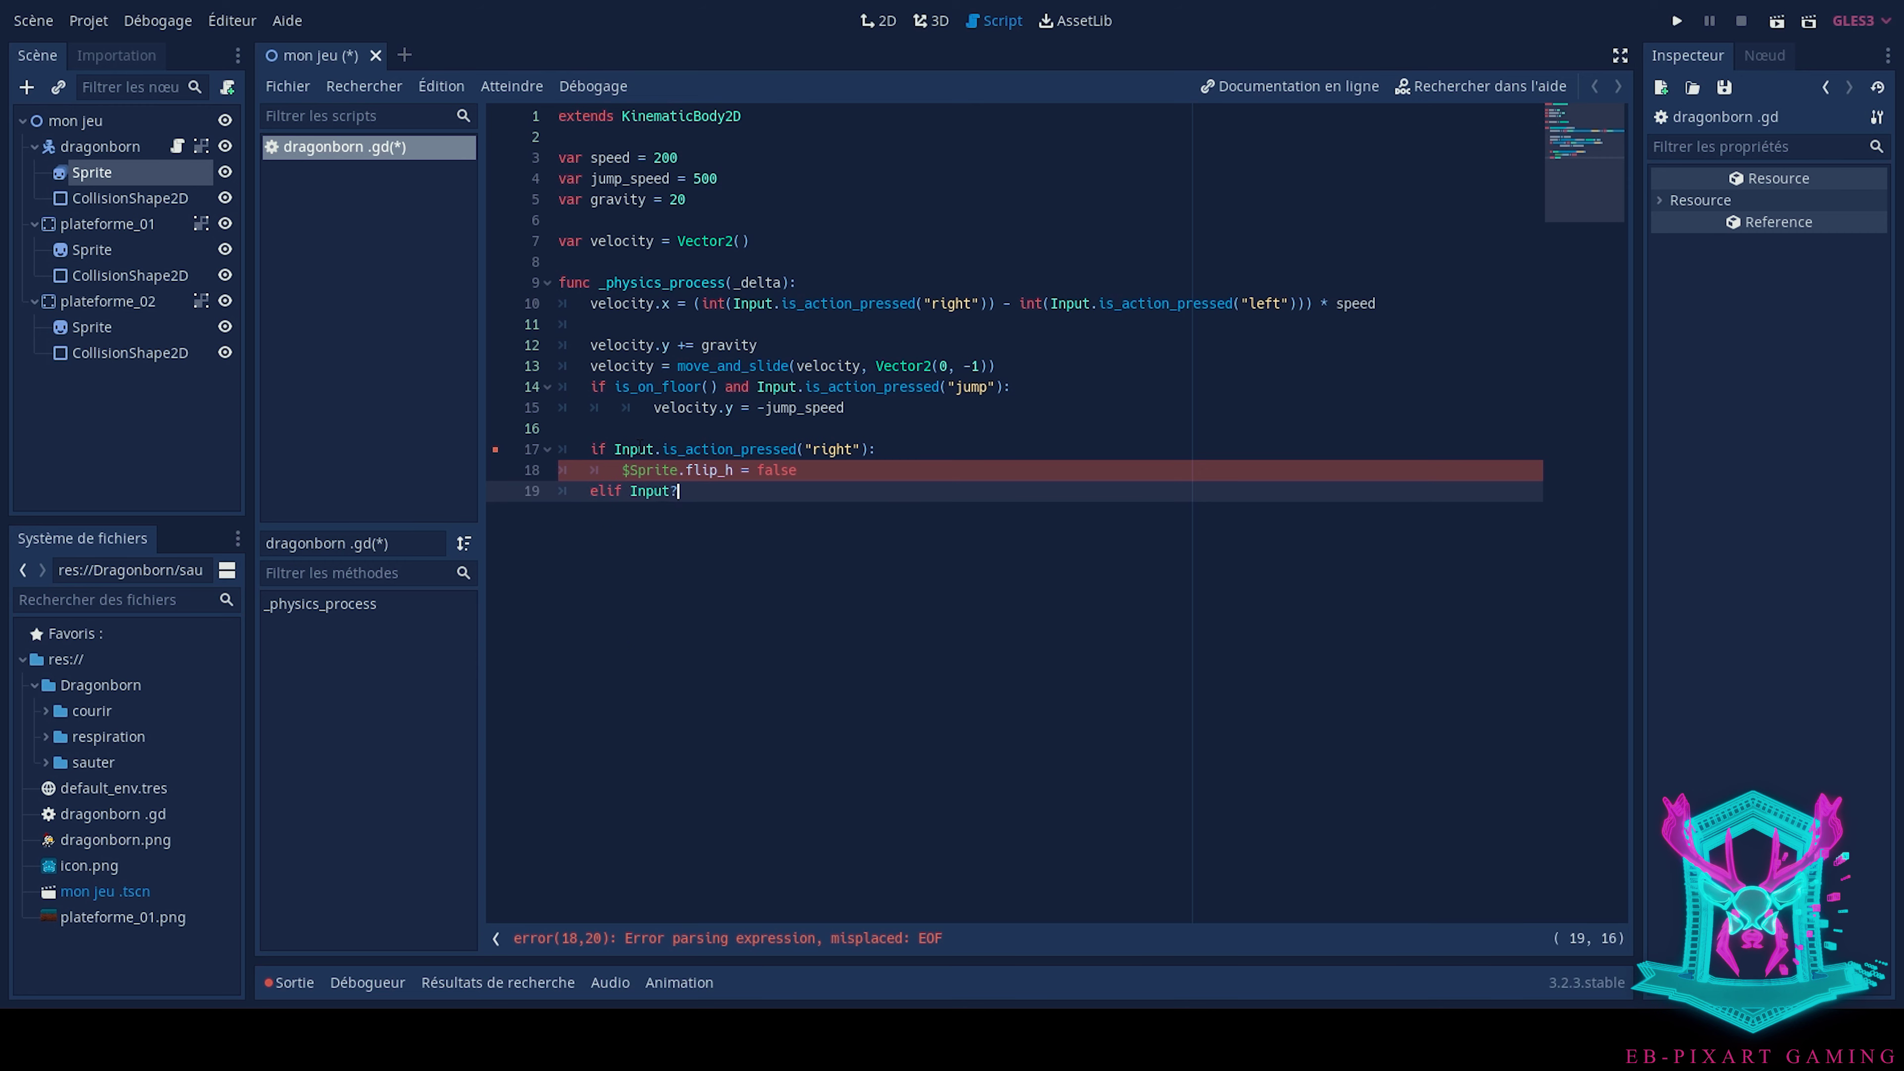
pyautogui.write('.')
pyautogui.write('.is')
pyautogui.write('_a')
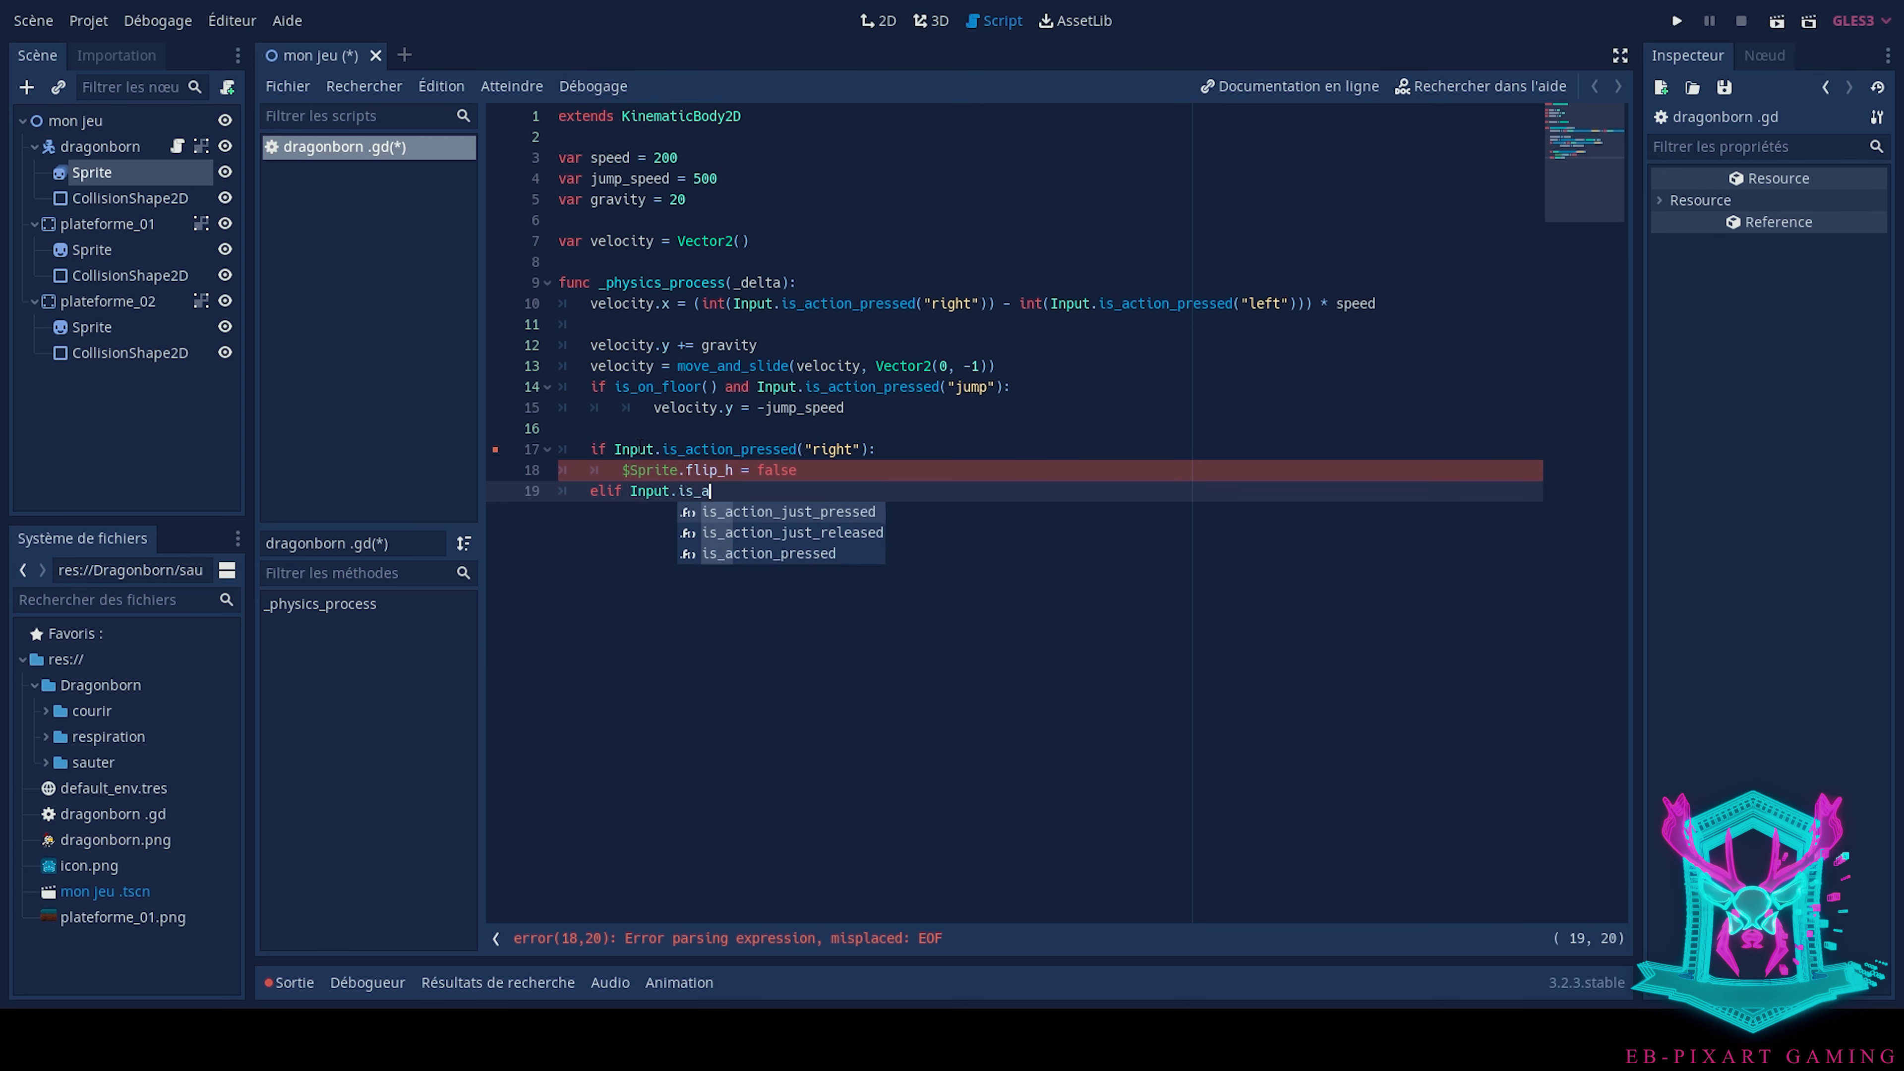
pyautogui.write('ction_pre')
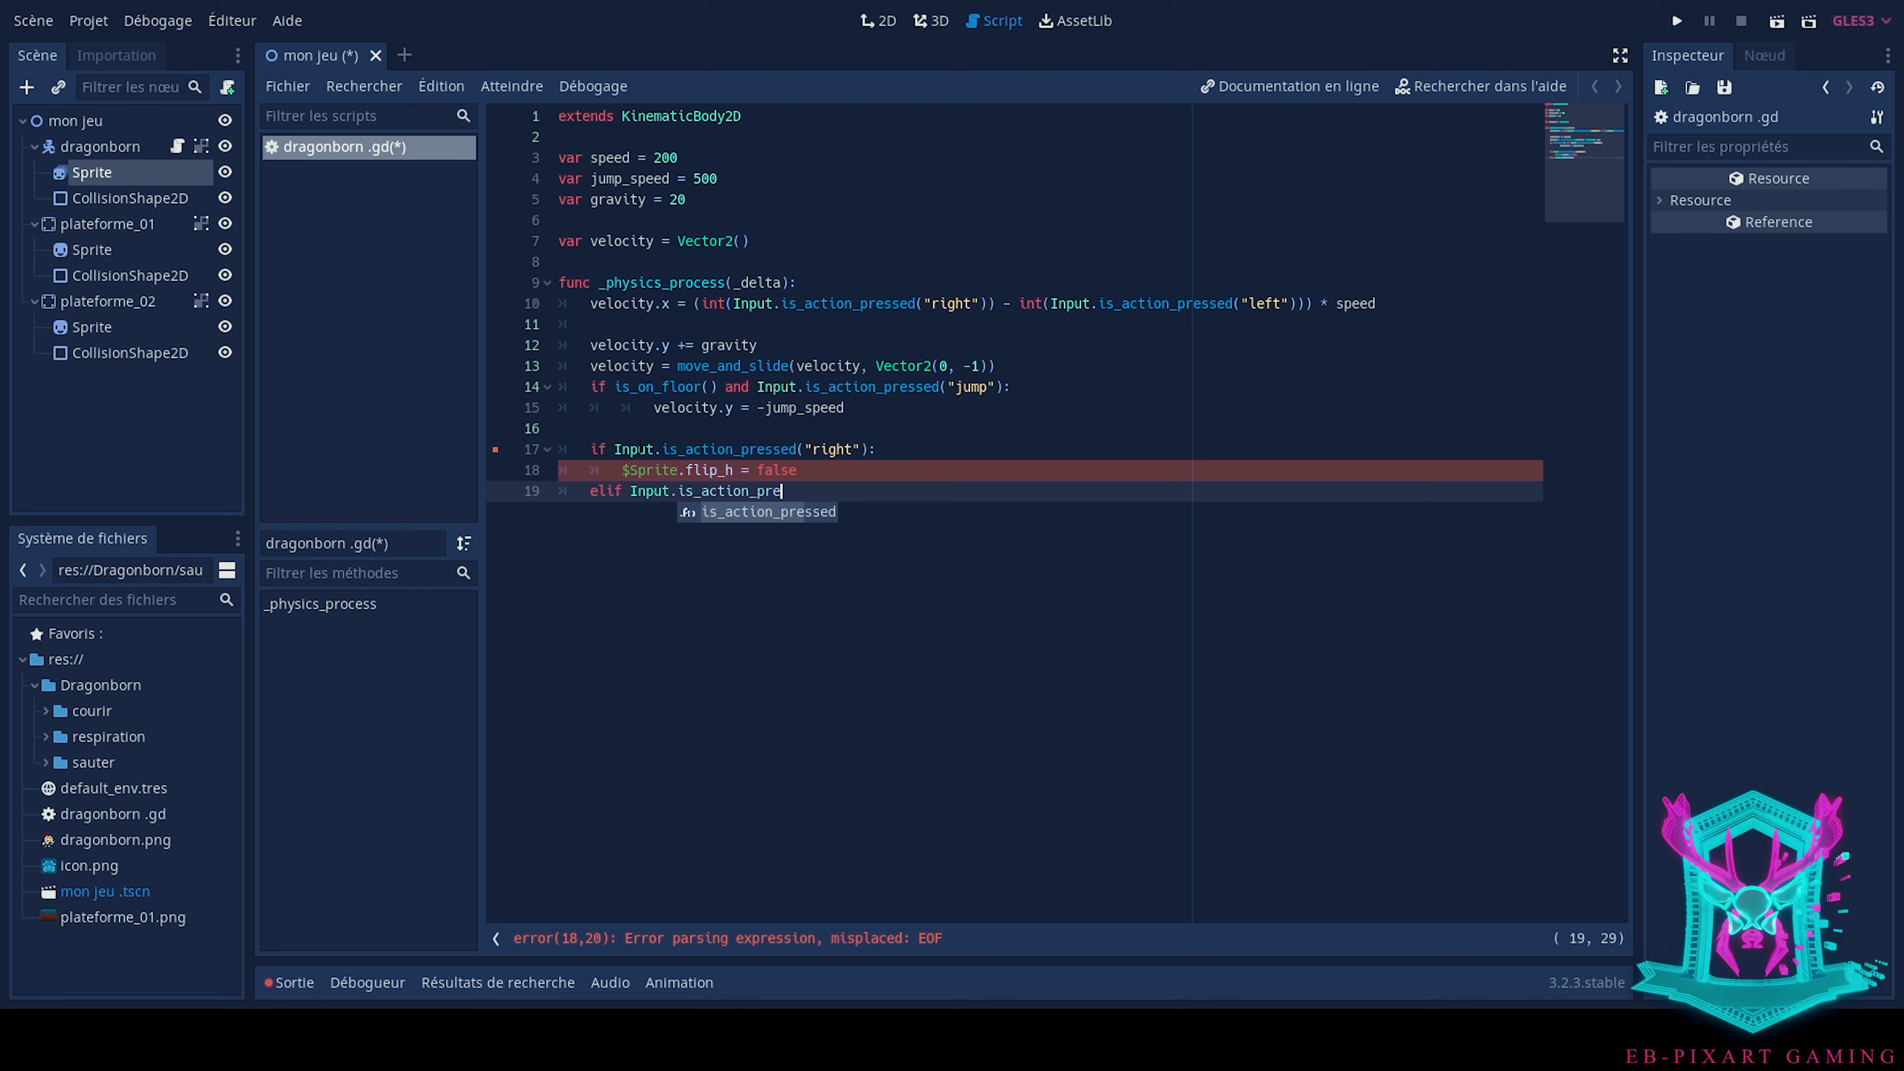
pyautogui.write('ssed(')
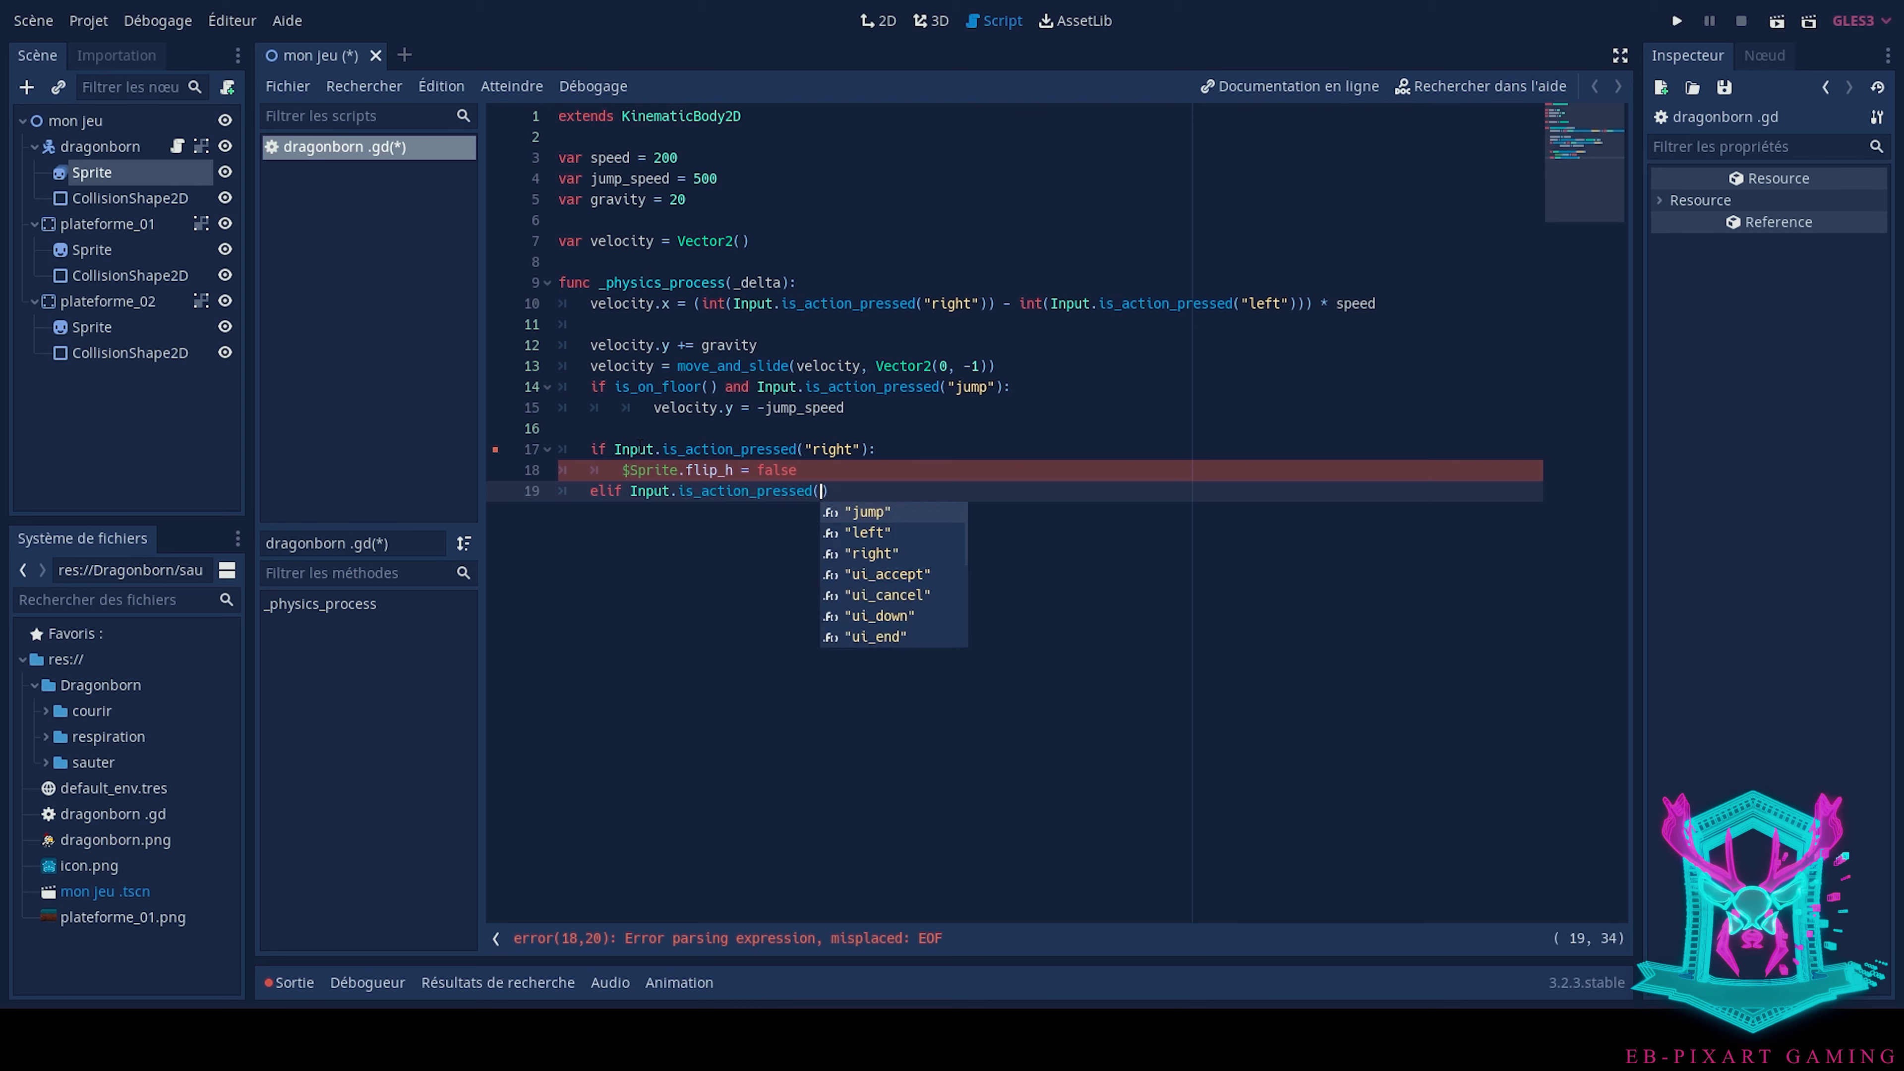
pyautogui.write('"left')
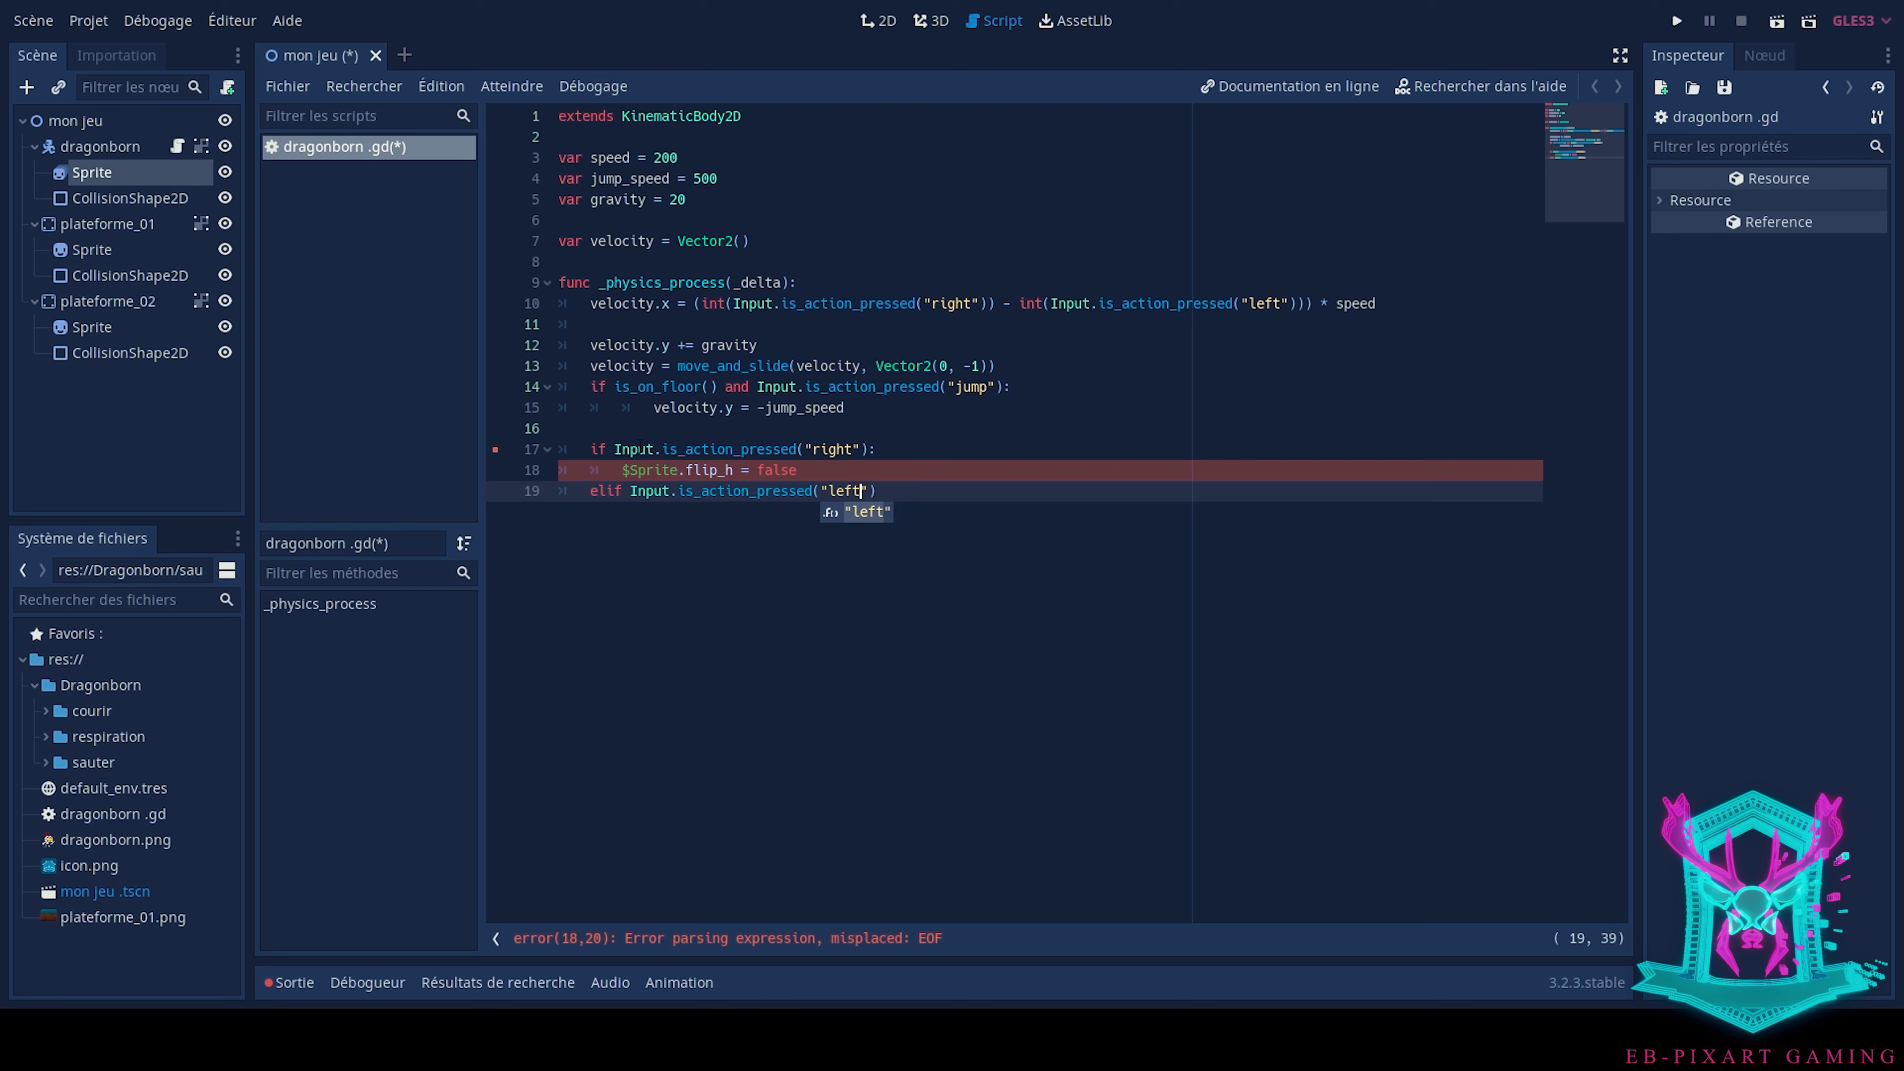
pyautogui.write('")')
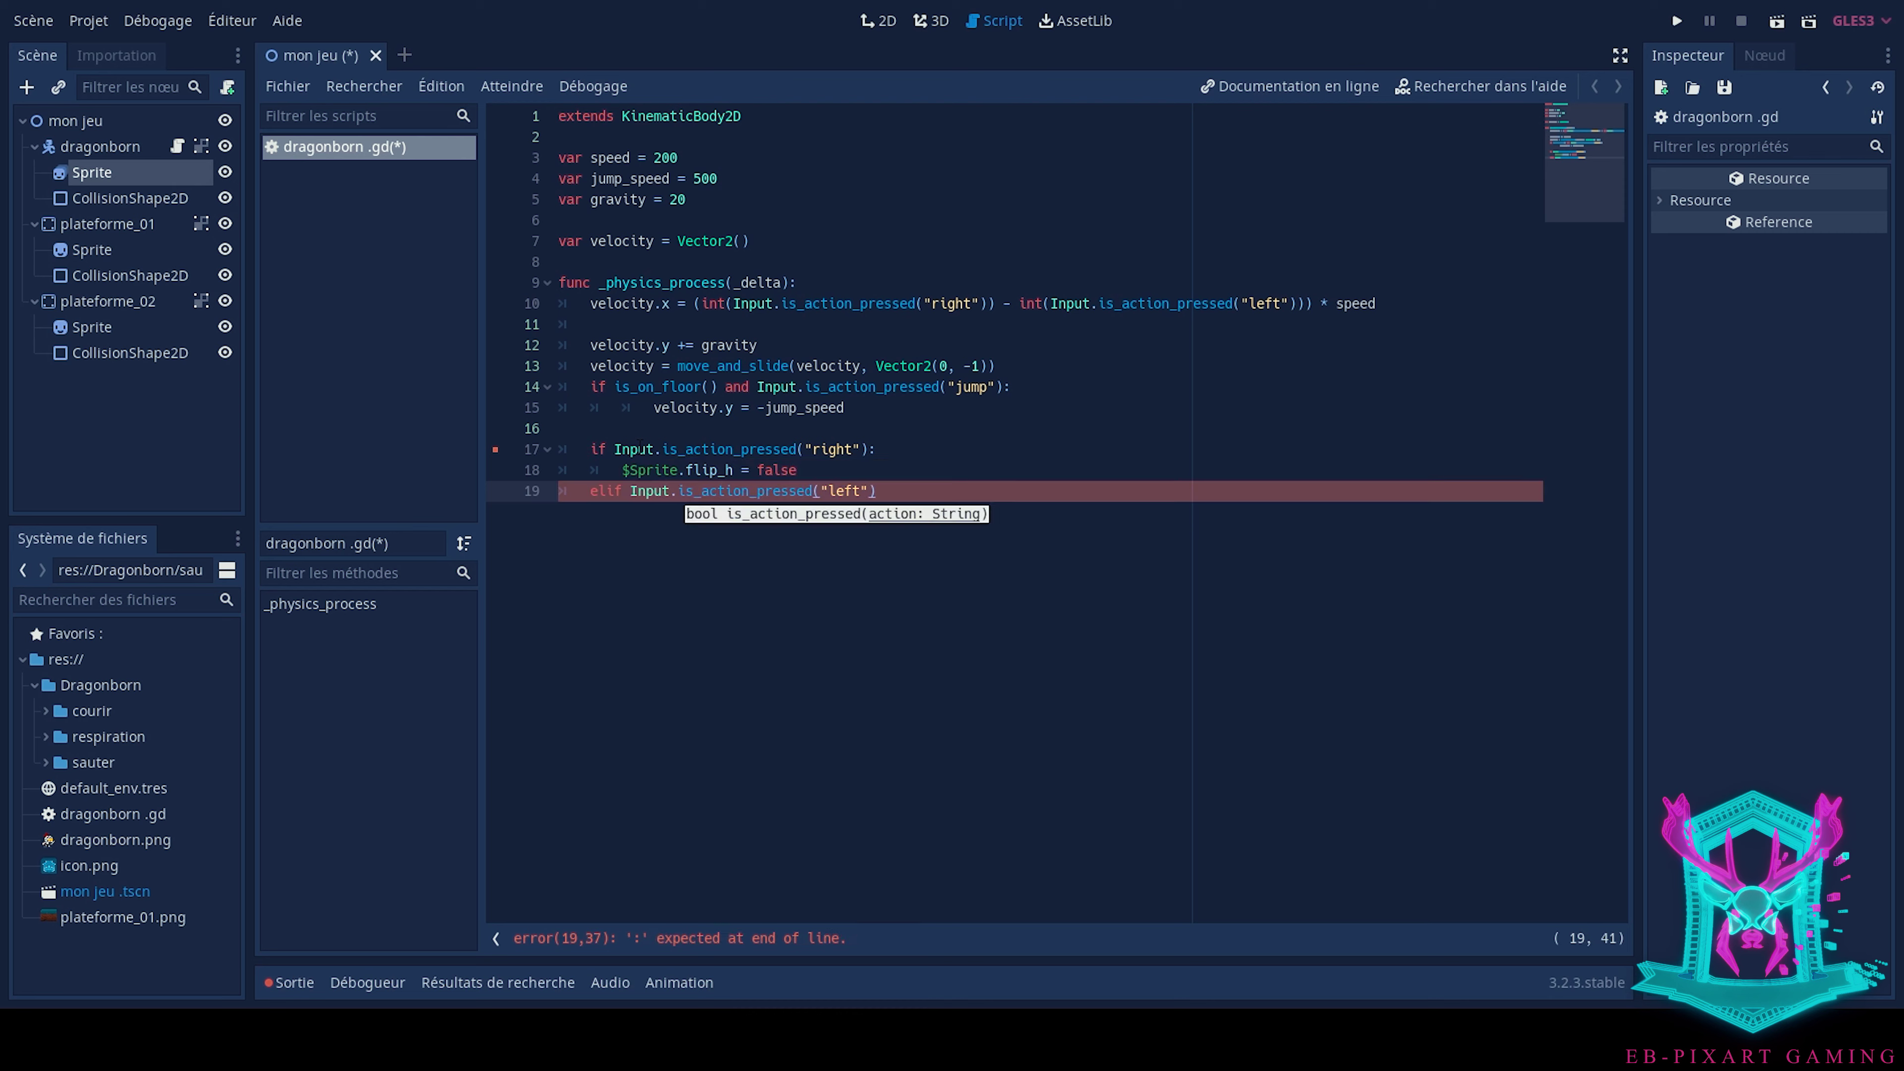
pyautogui.press('Return')
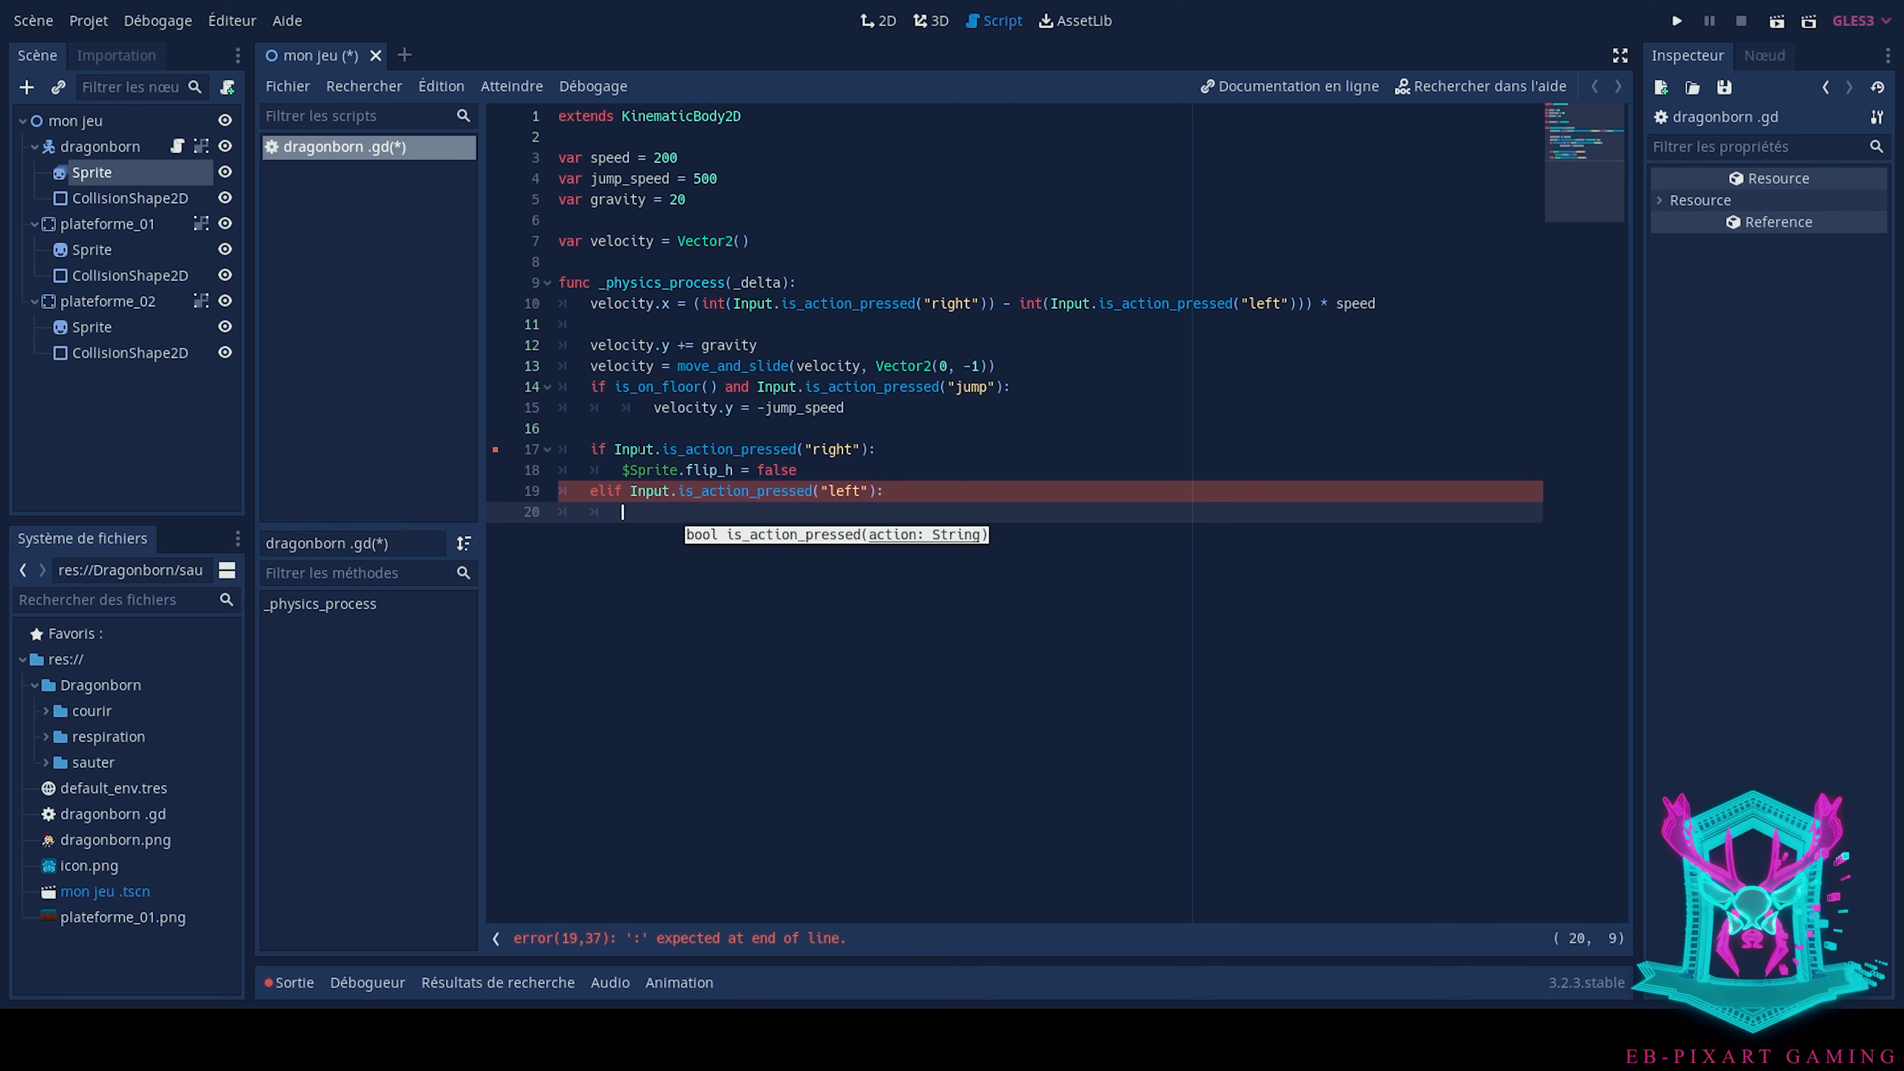
pyautogui.write('$Sprite')
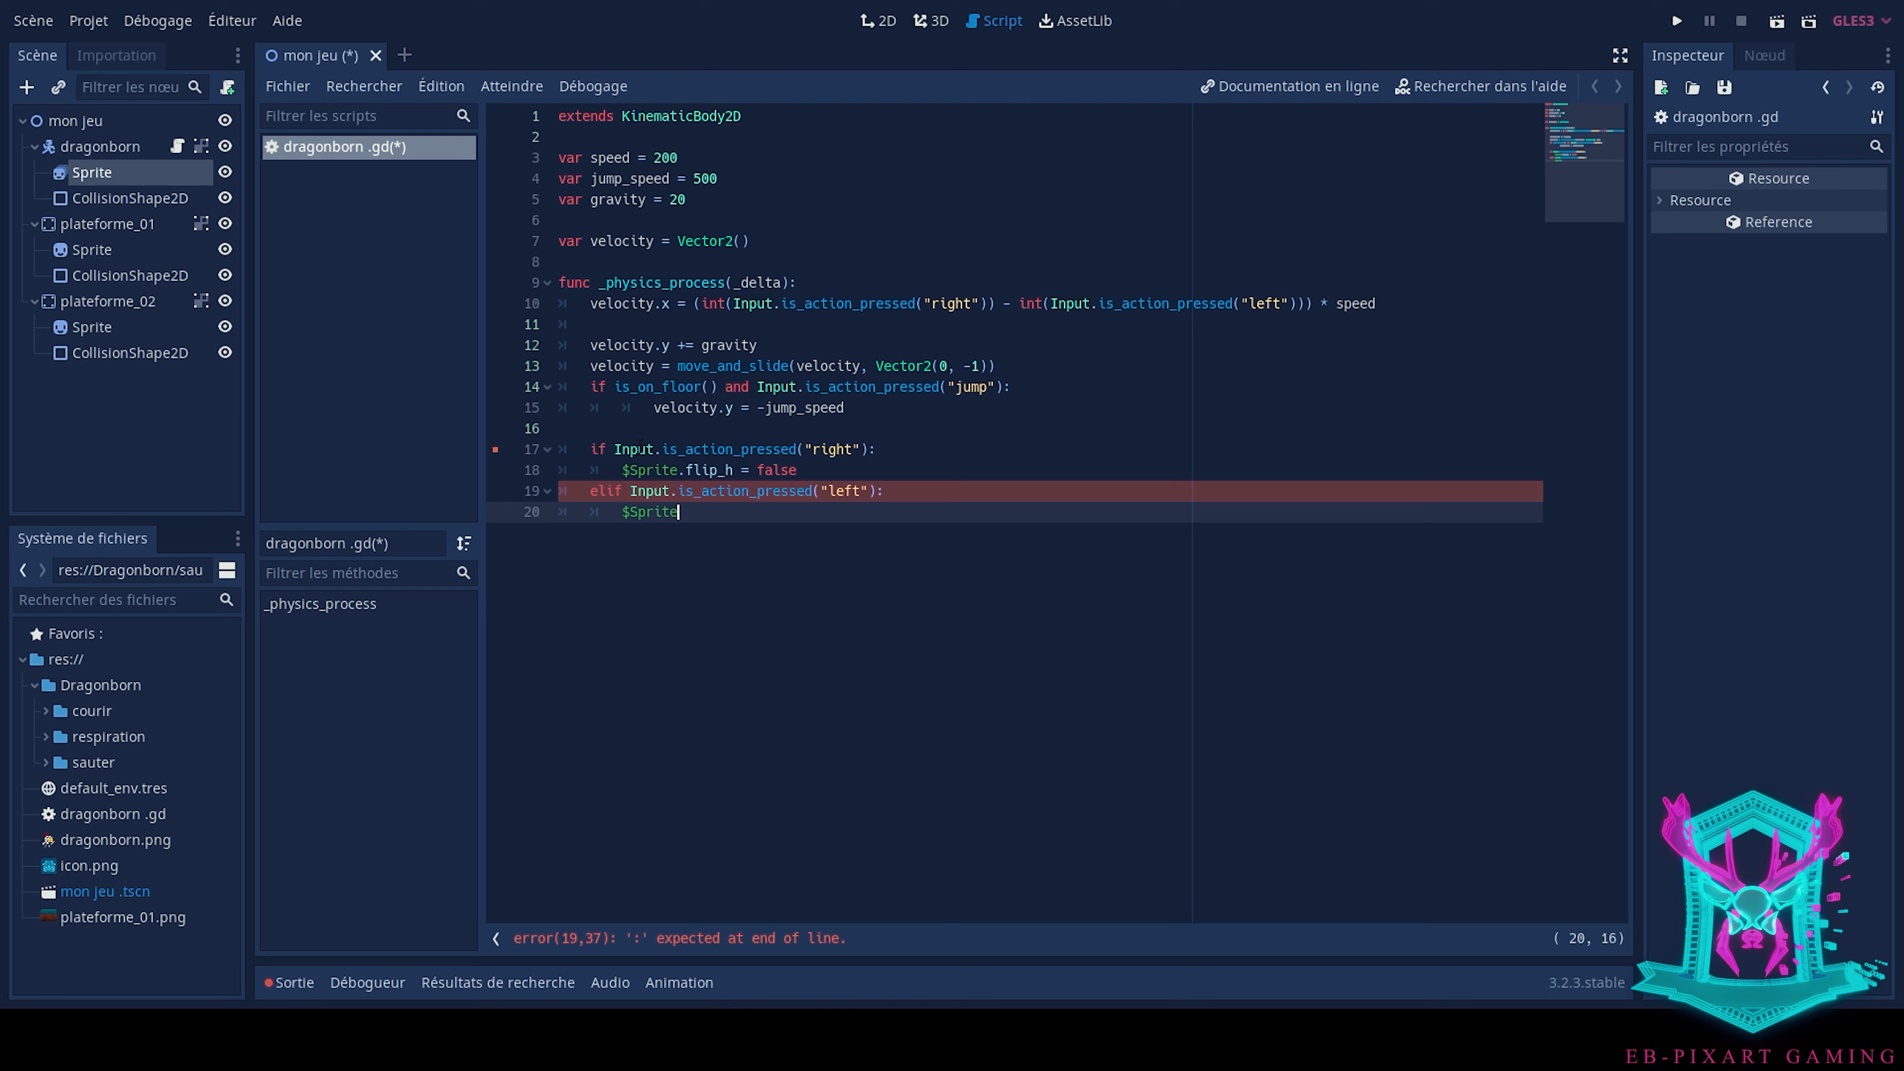
pyautogui.write('.fli')
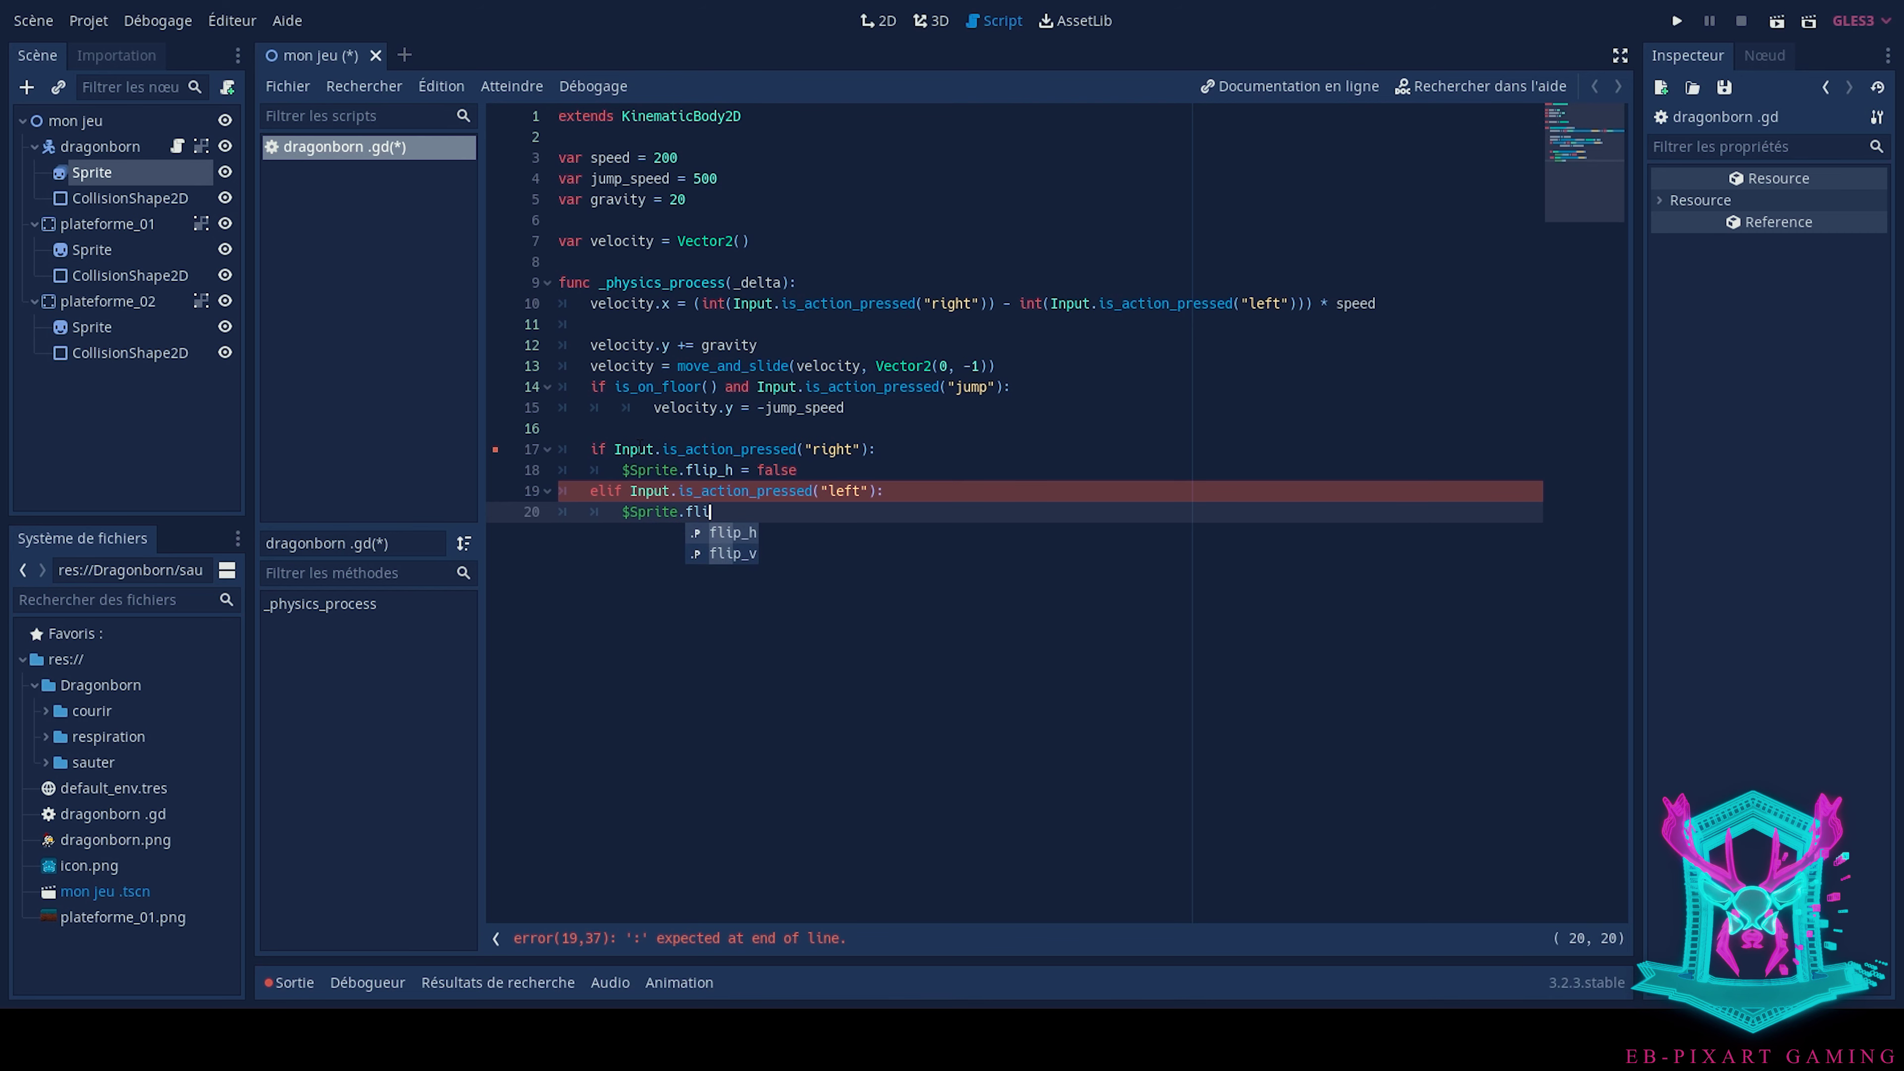
pyautogui.write('p_h ')
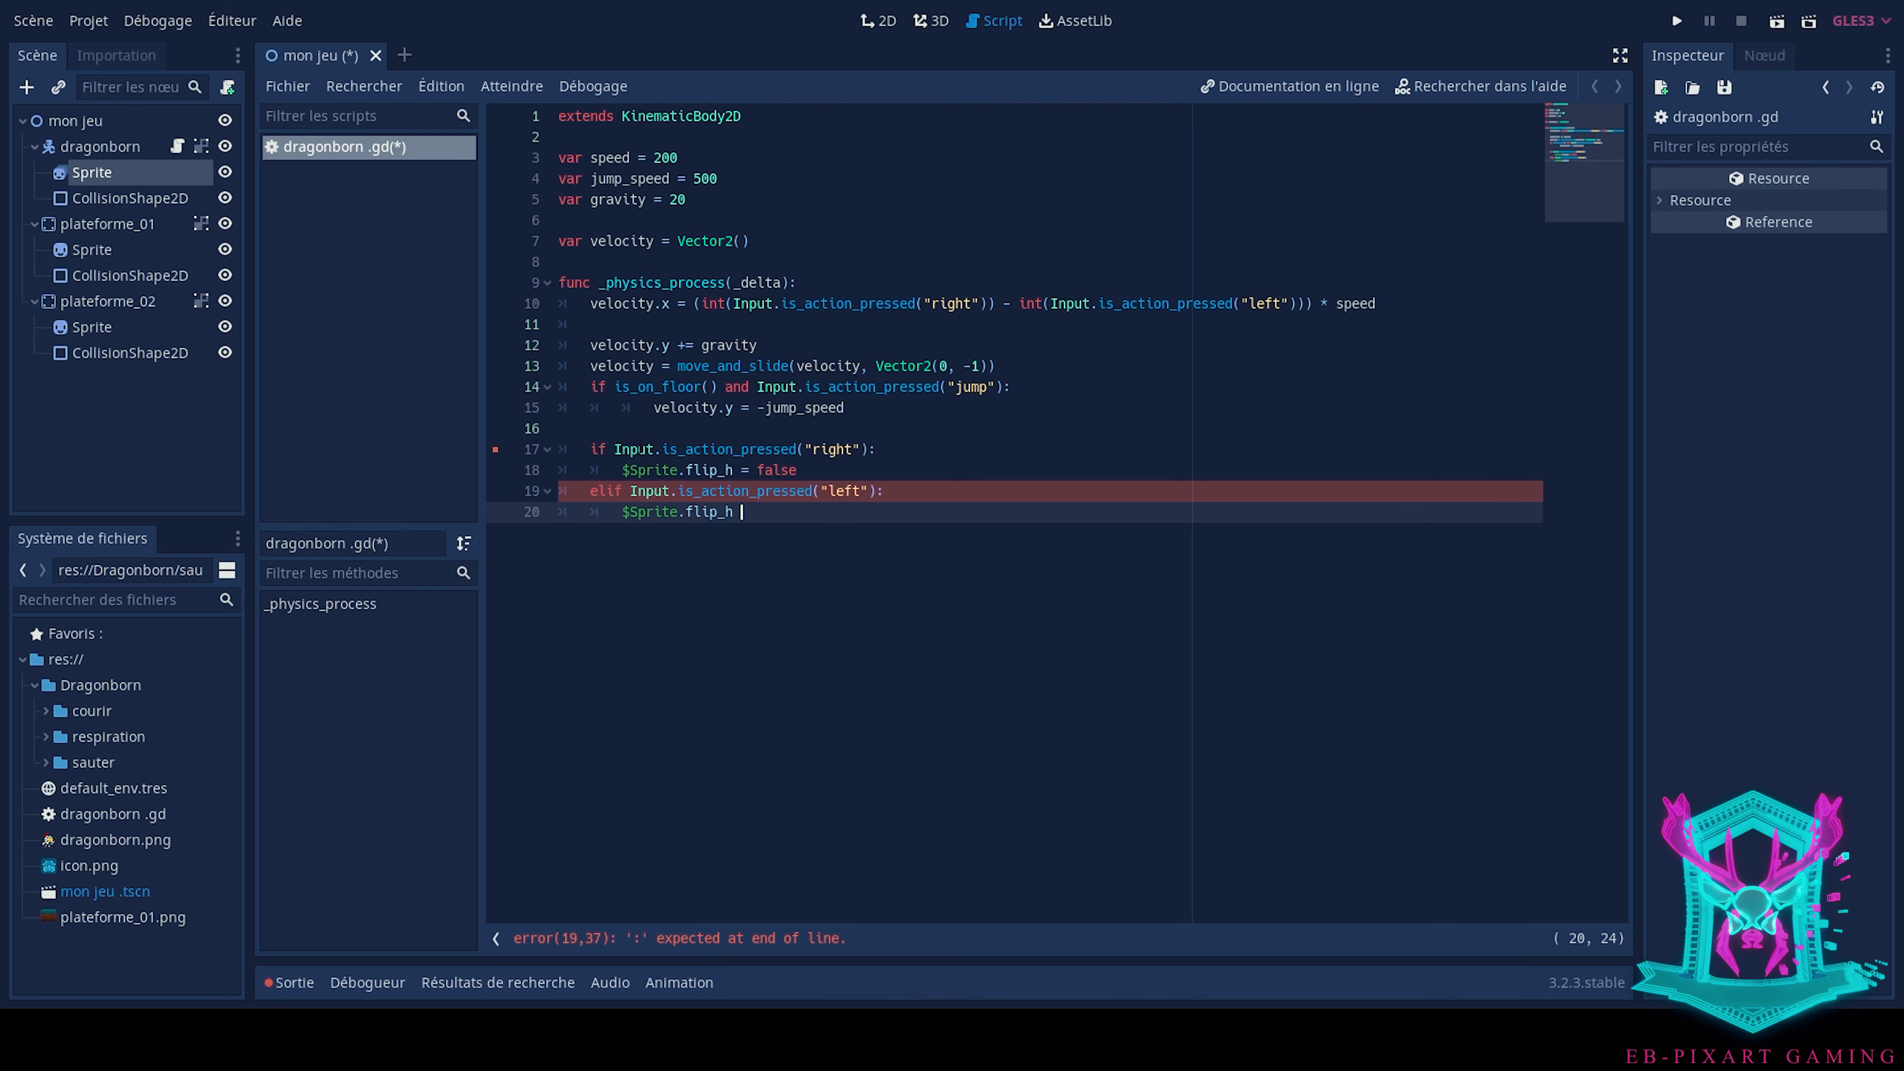
pyautogui.write('= true')
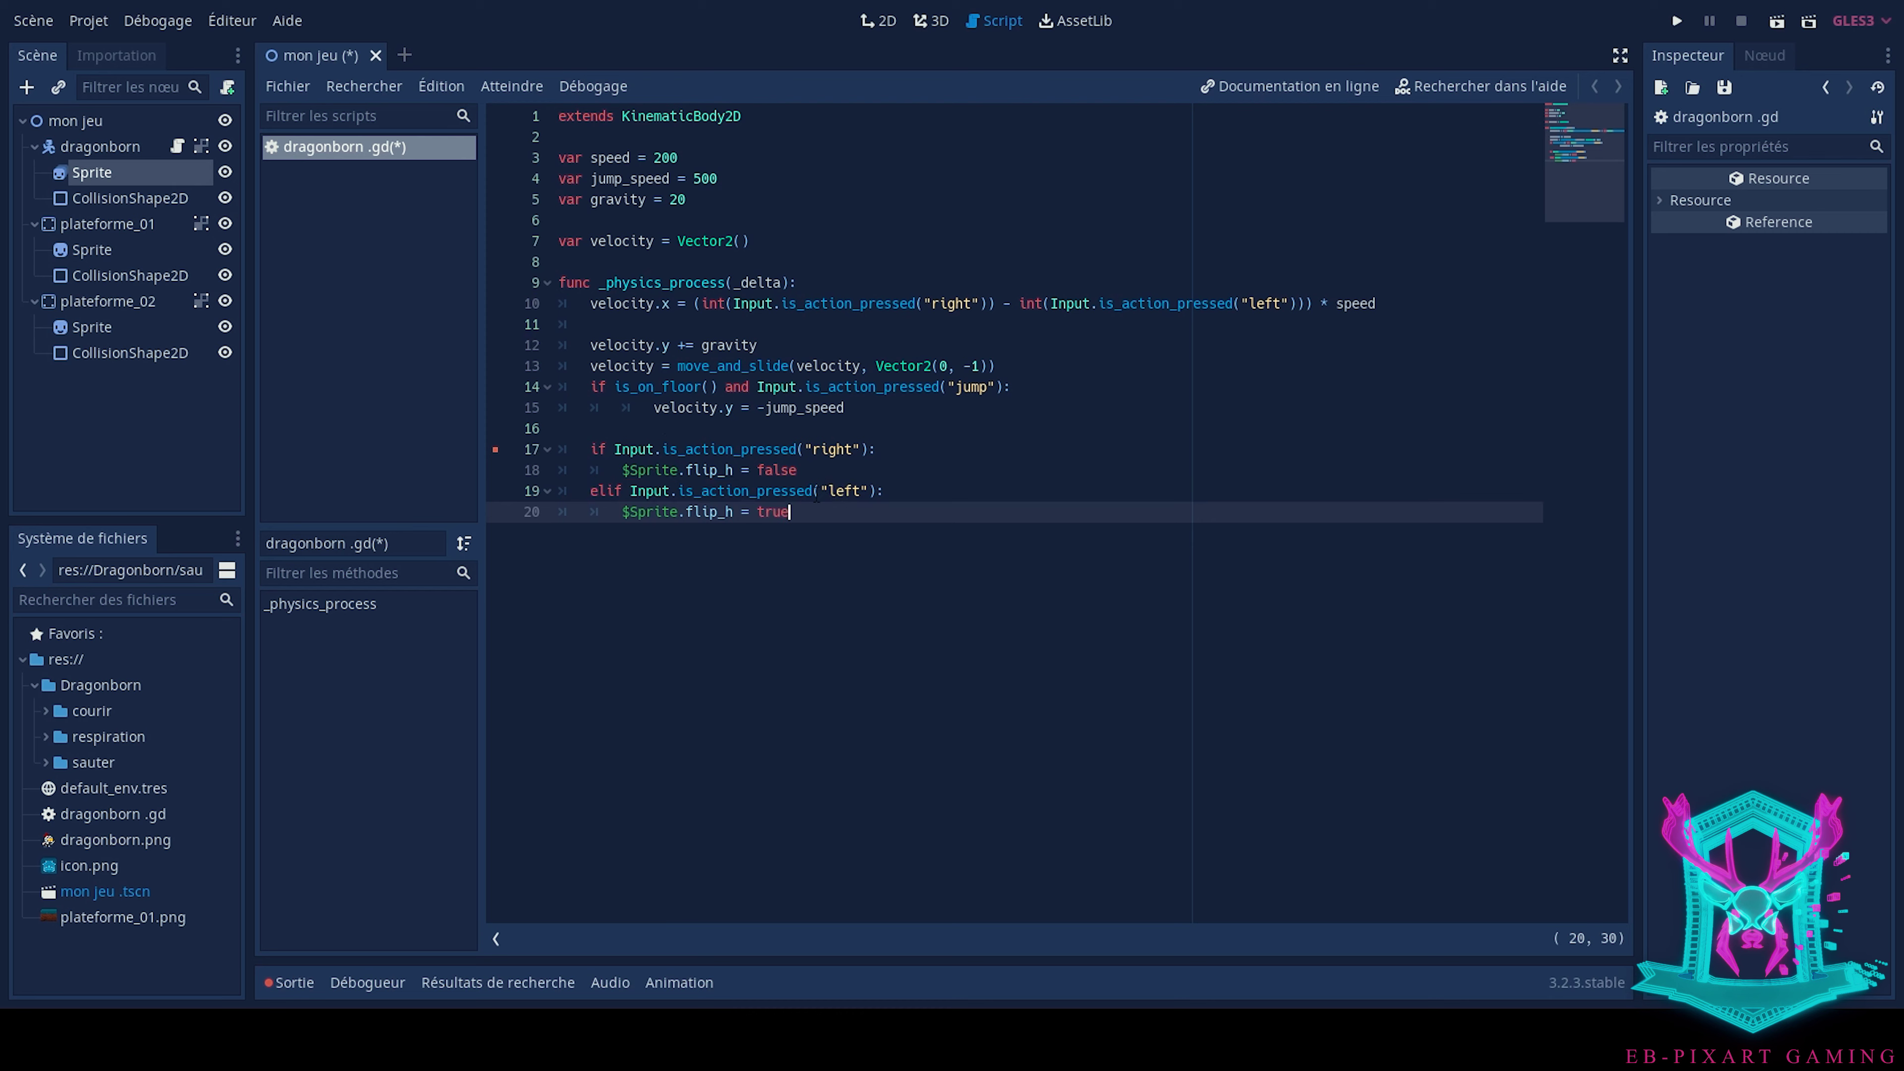
pyautogui.hotkey('ctrl', 's')
# Run the game, hit the line-17 breakpoint, and restore the blank line above the right-key if
pyautogui.click(1677, 23)
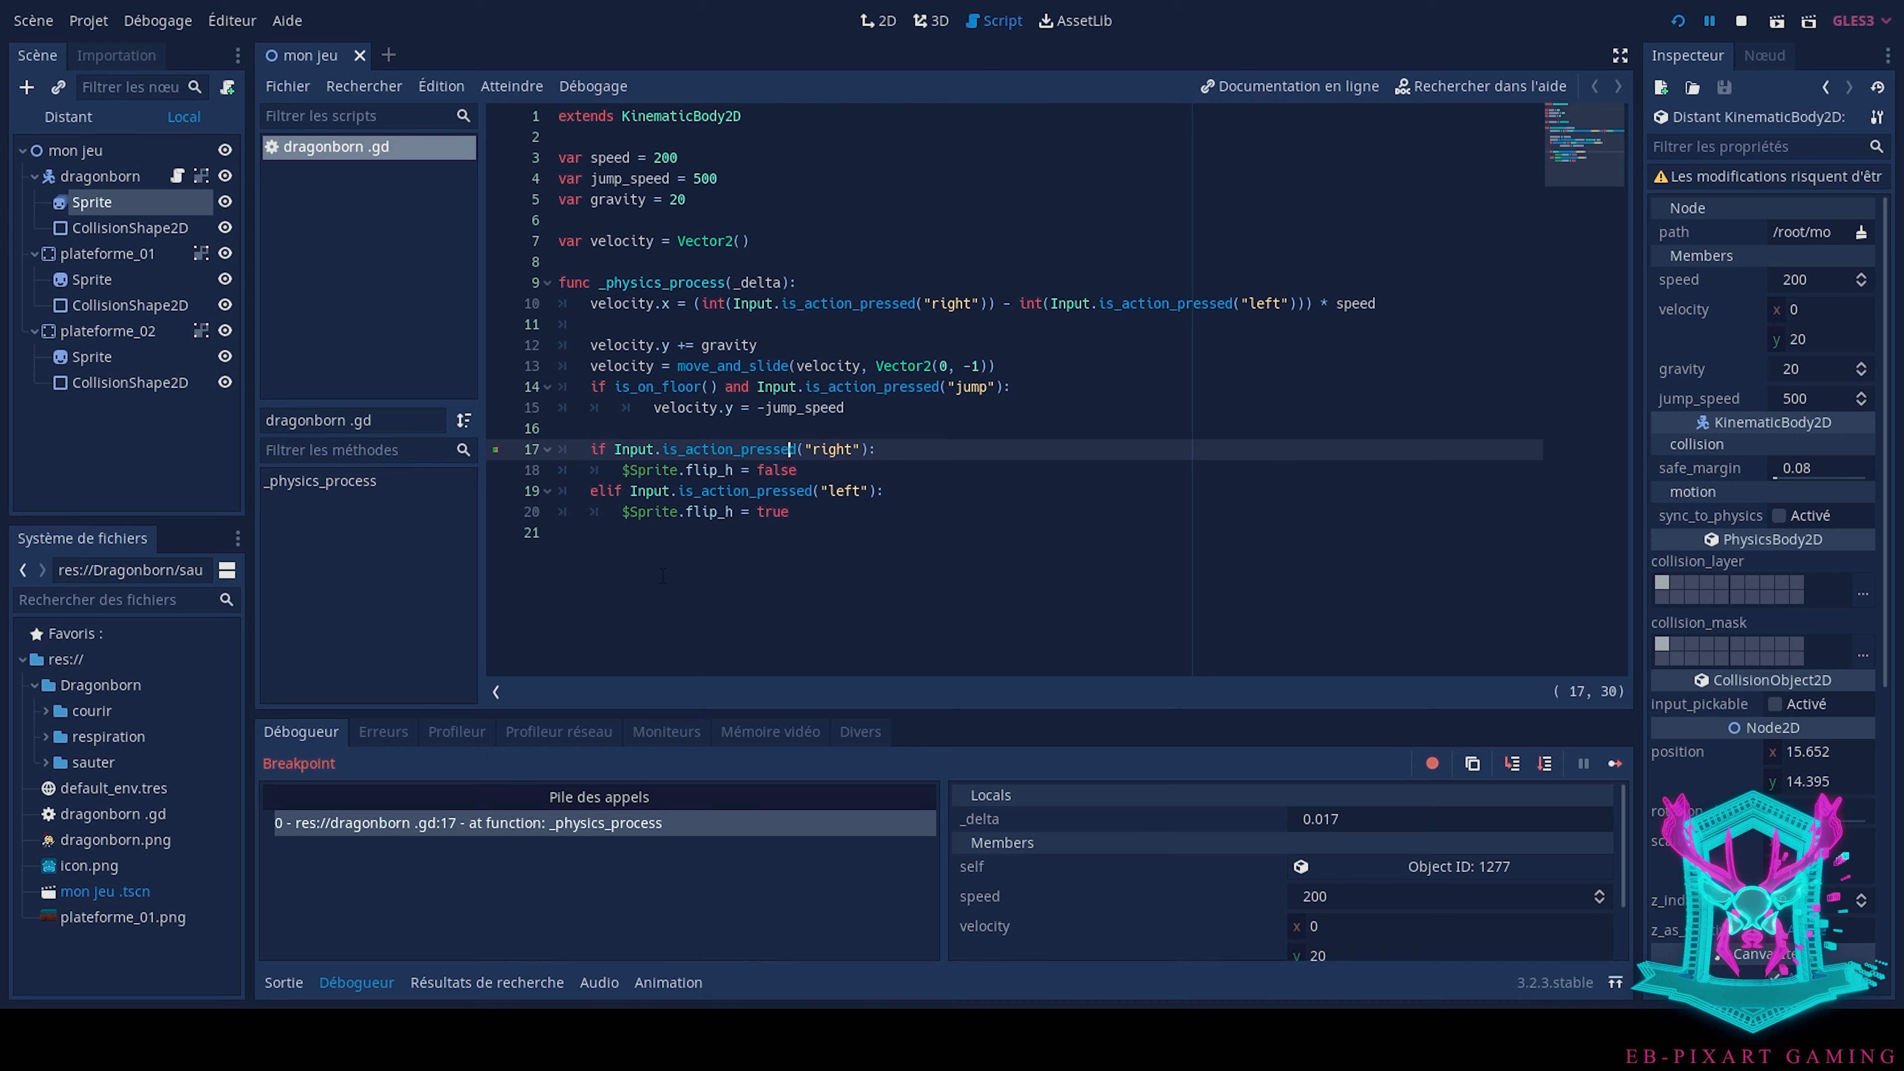
pyautogui.click(592, 450)
pyautogui.press('BackSpace')
pyautogui.press('BackSpace')
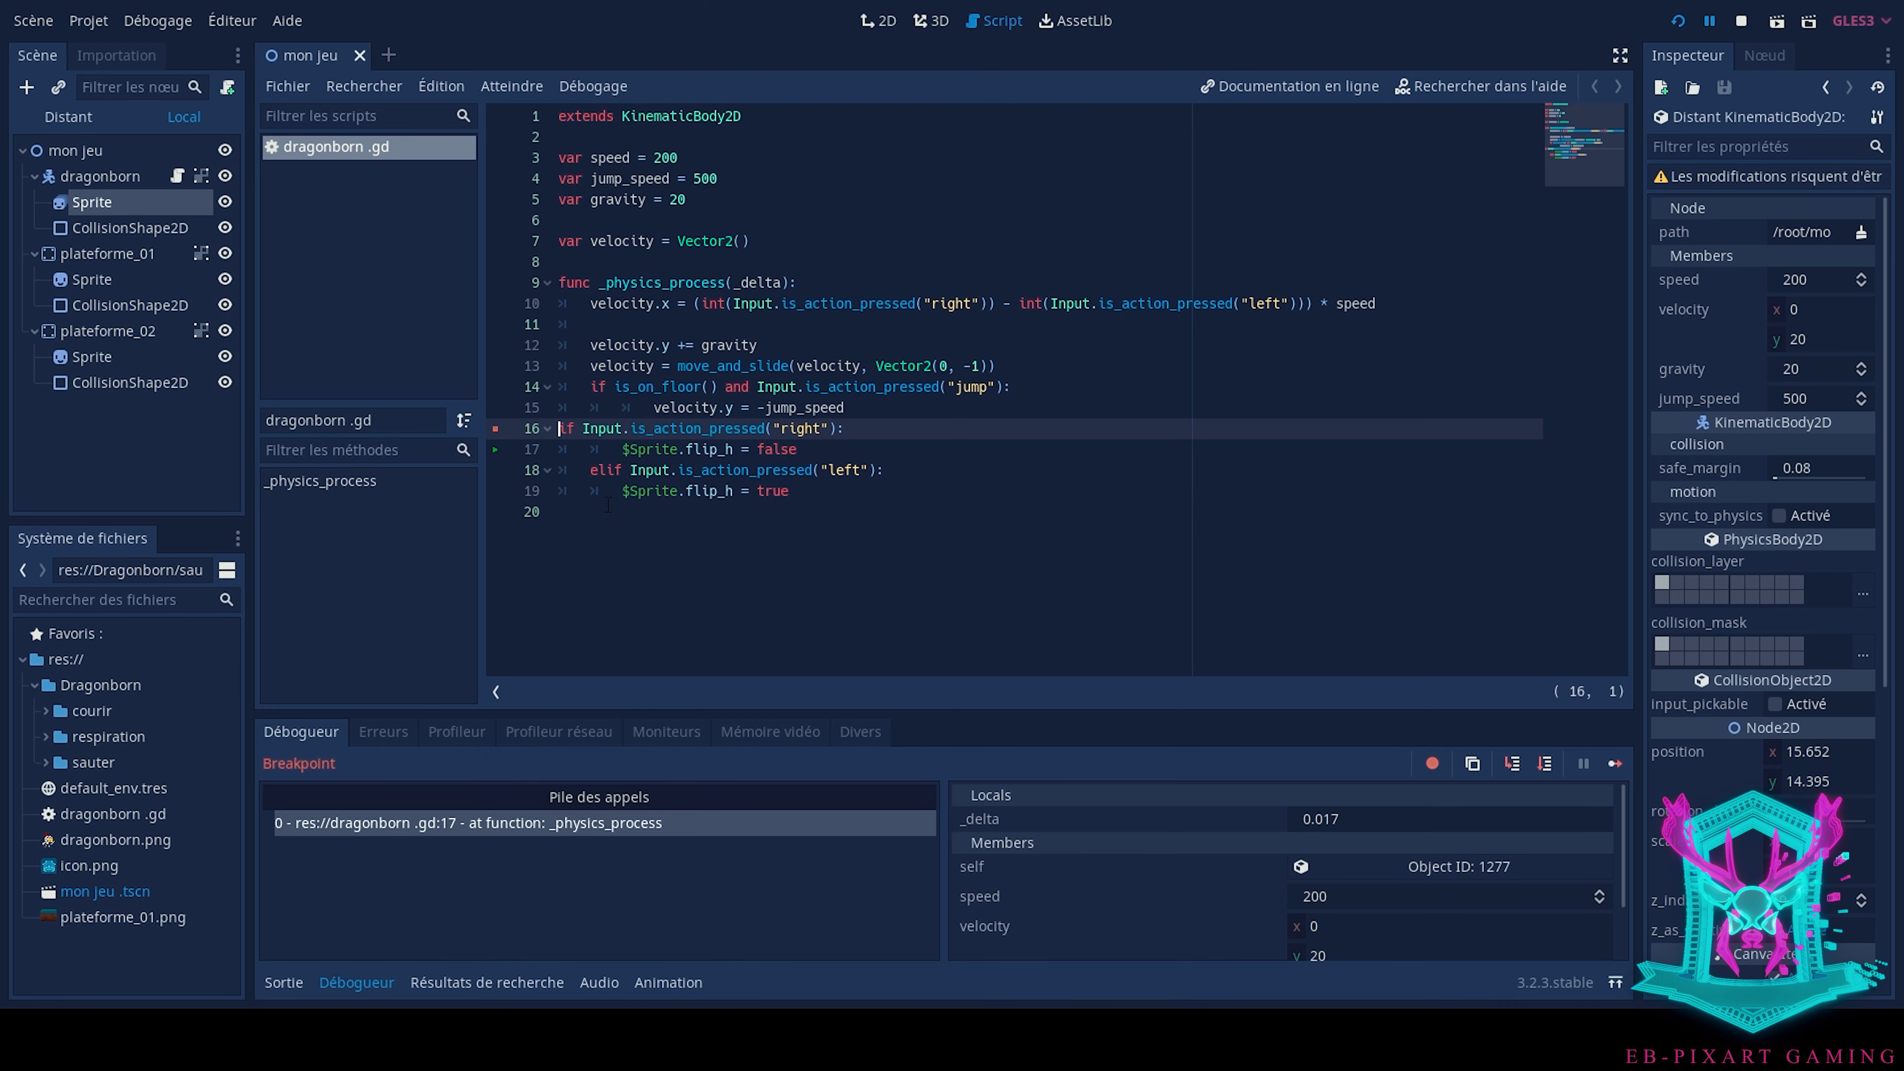
pyautogui.press('Tab')
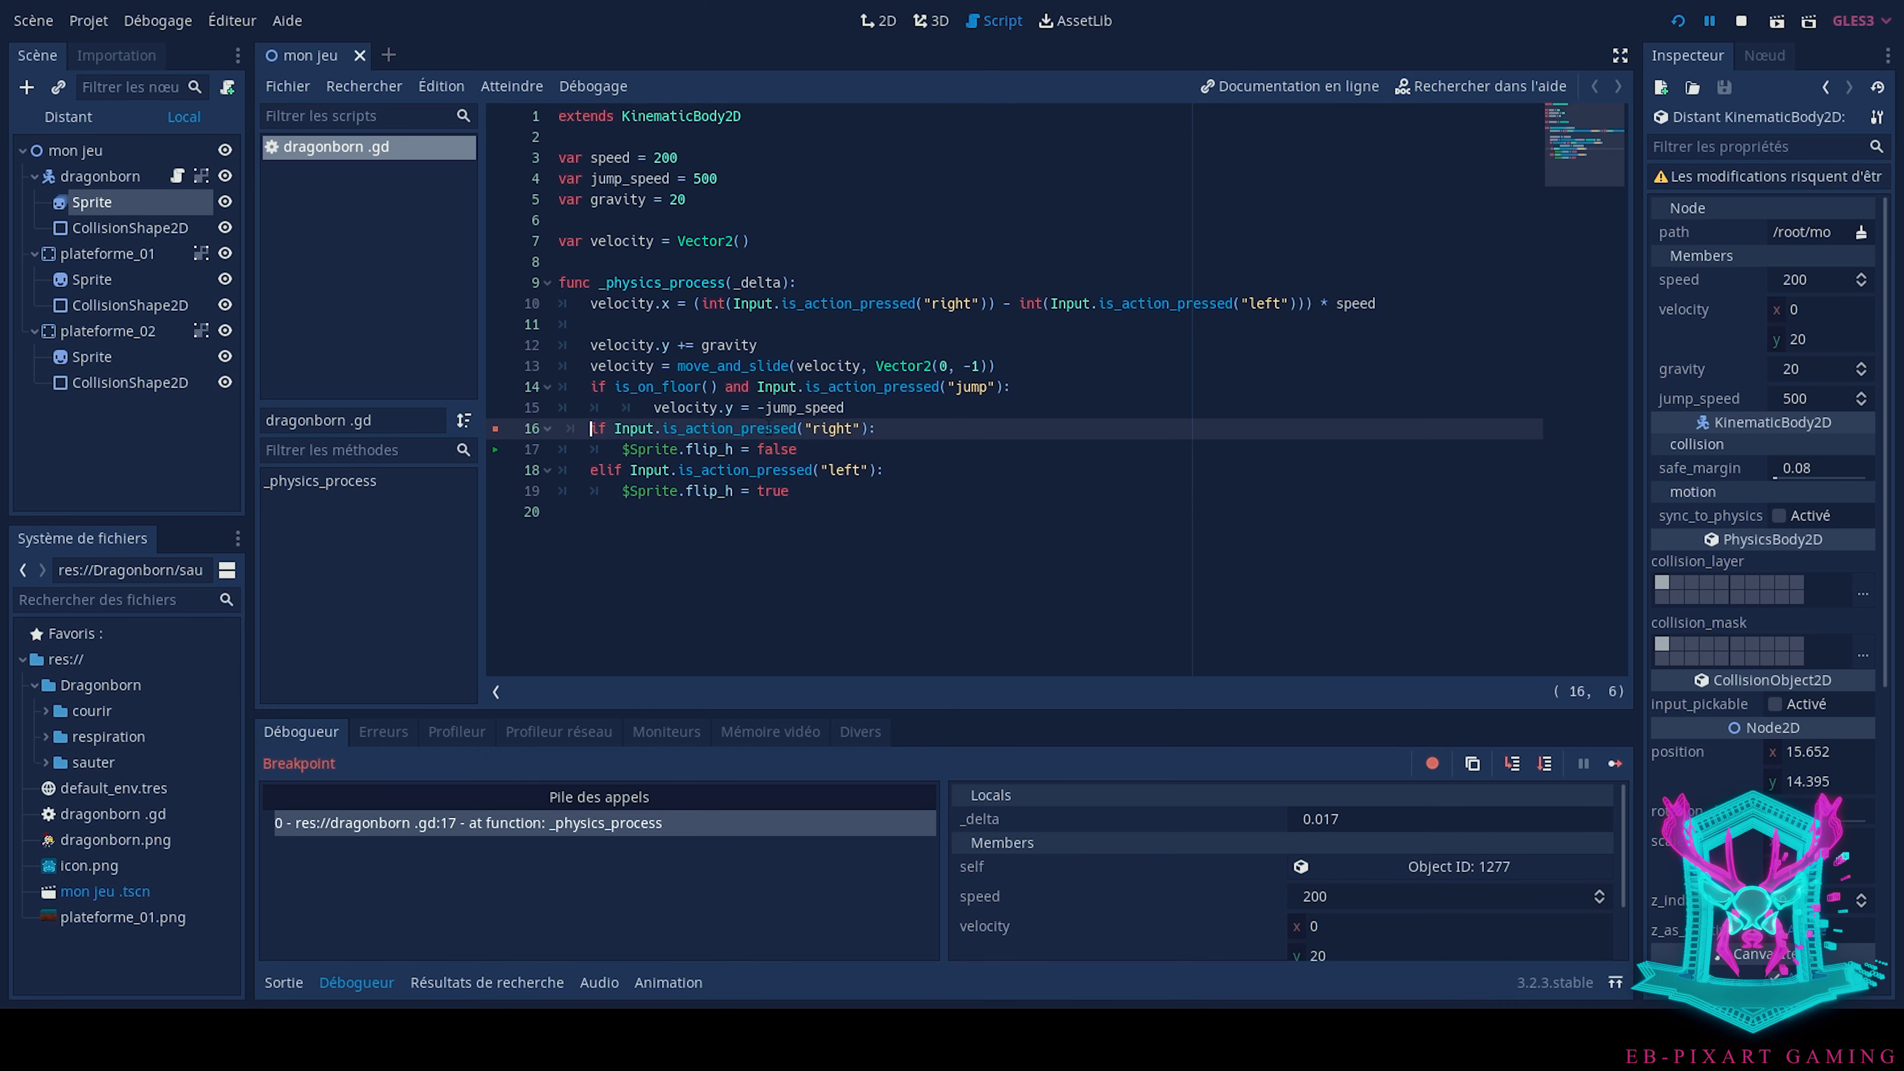
pyautogui.click(679, 533)
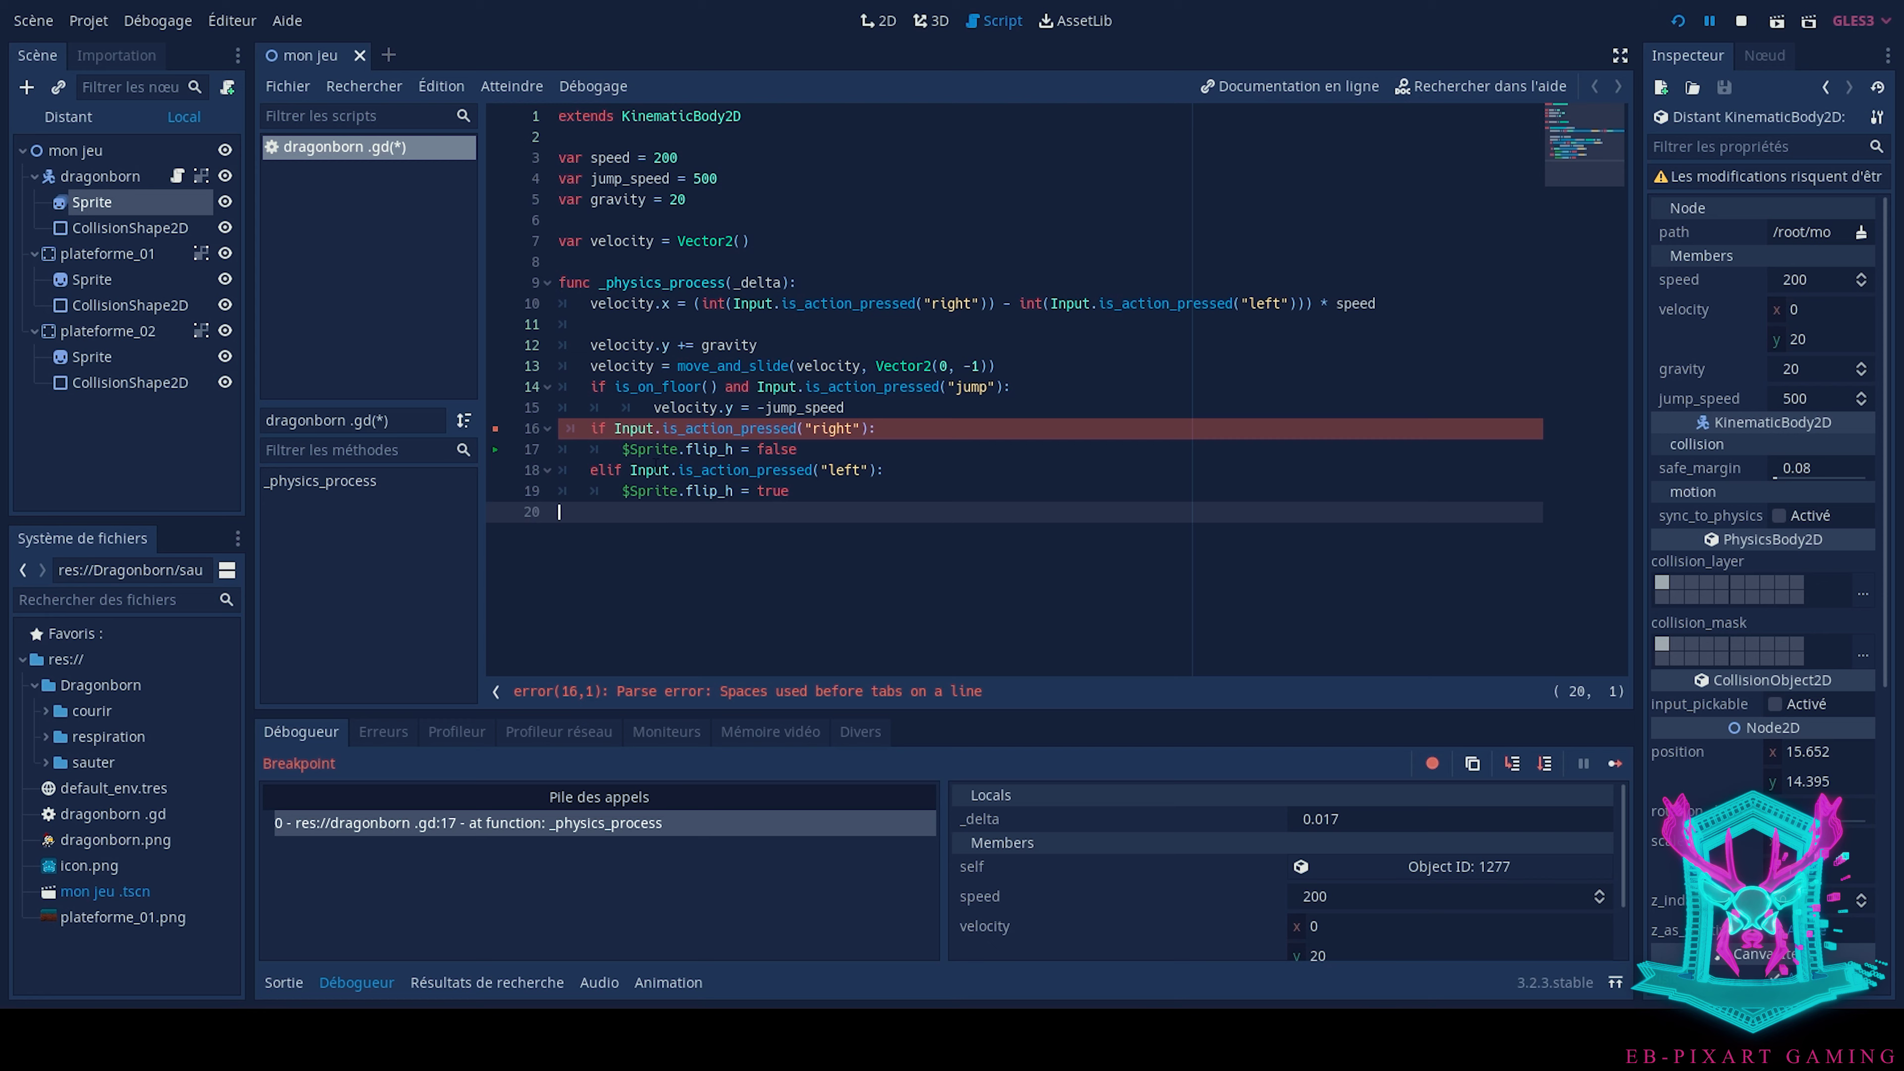
pyautogui.click(590, 428)
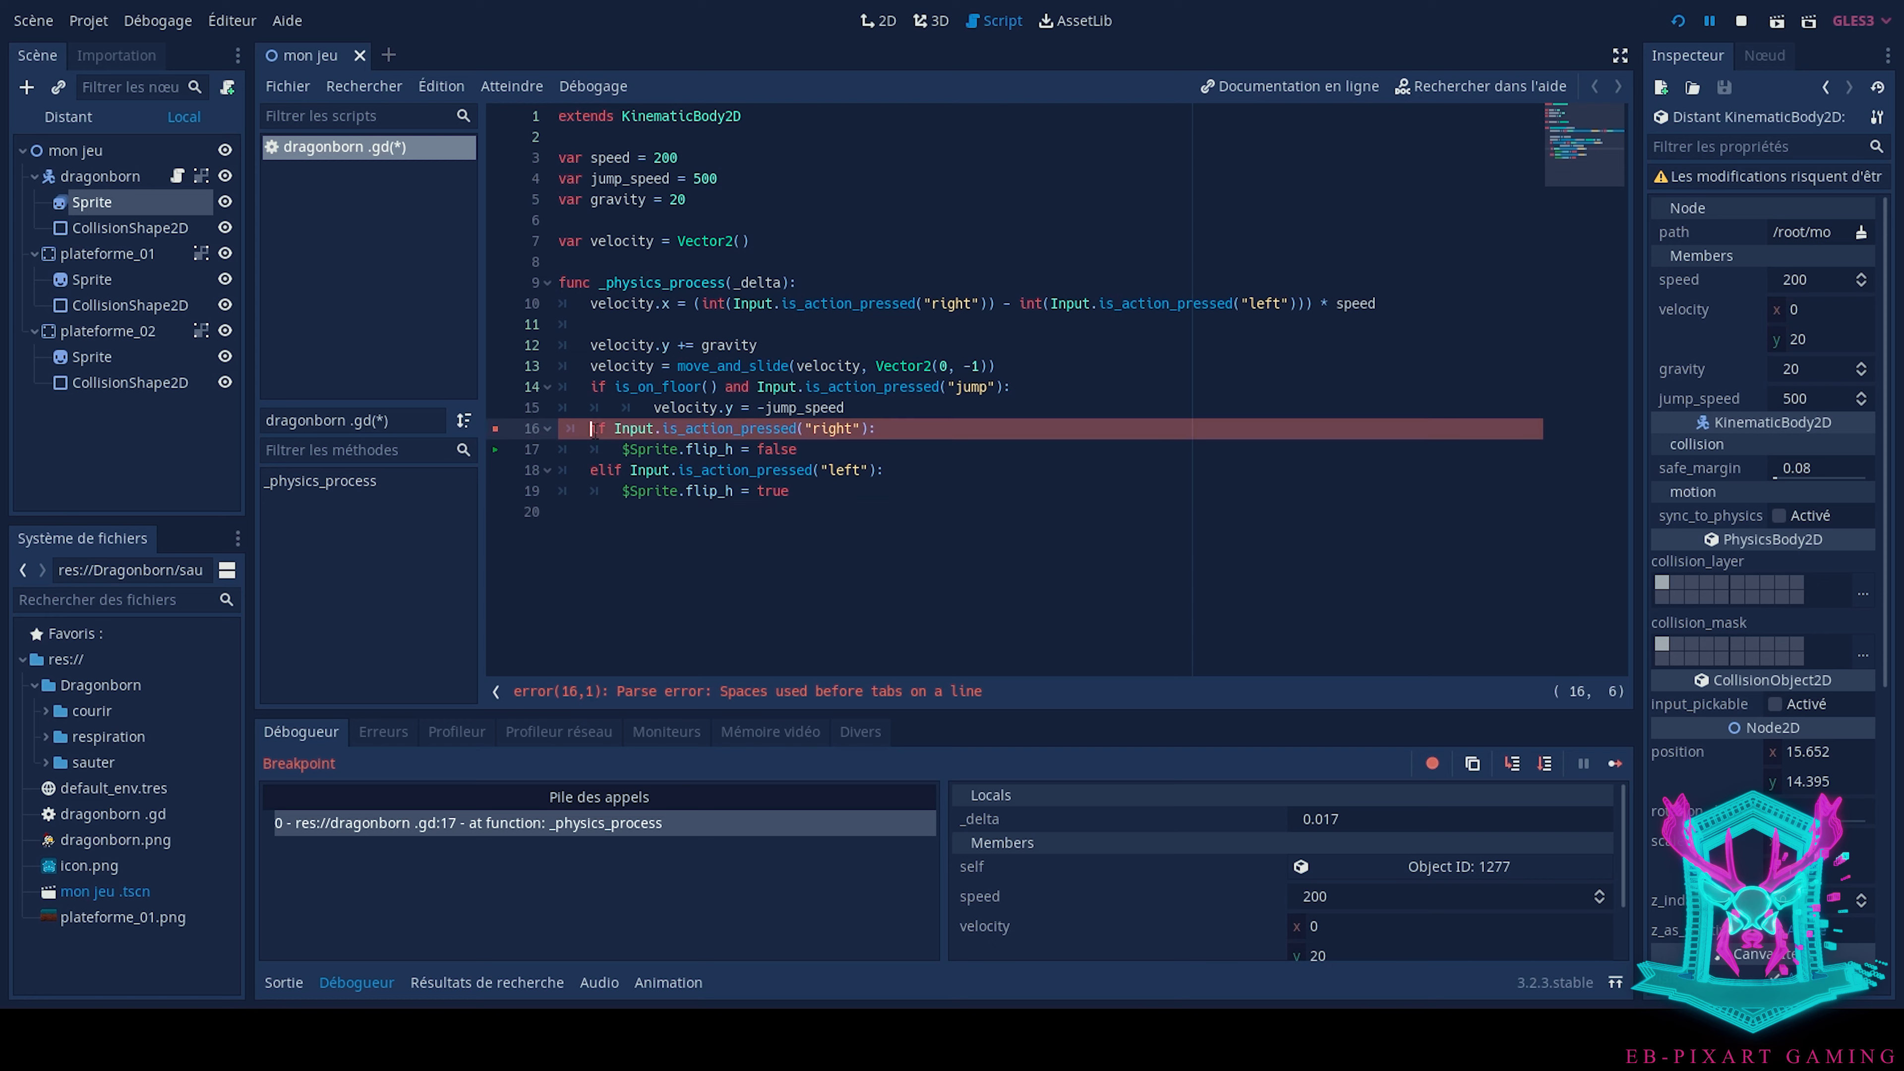
pyautogui.press('BackSpace')
pyautogui.press('BackSpace')
pyautogui.press('Return')
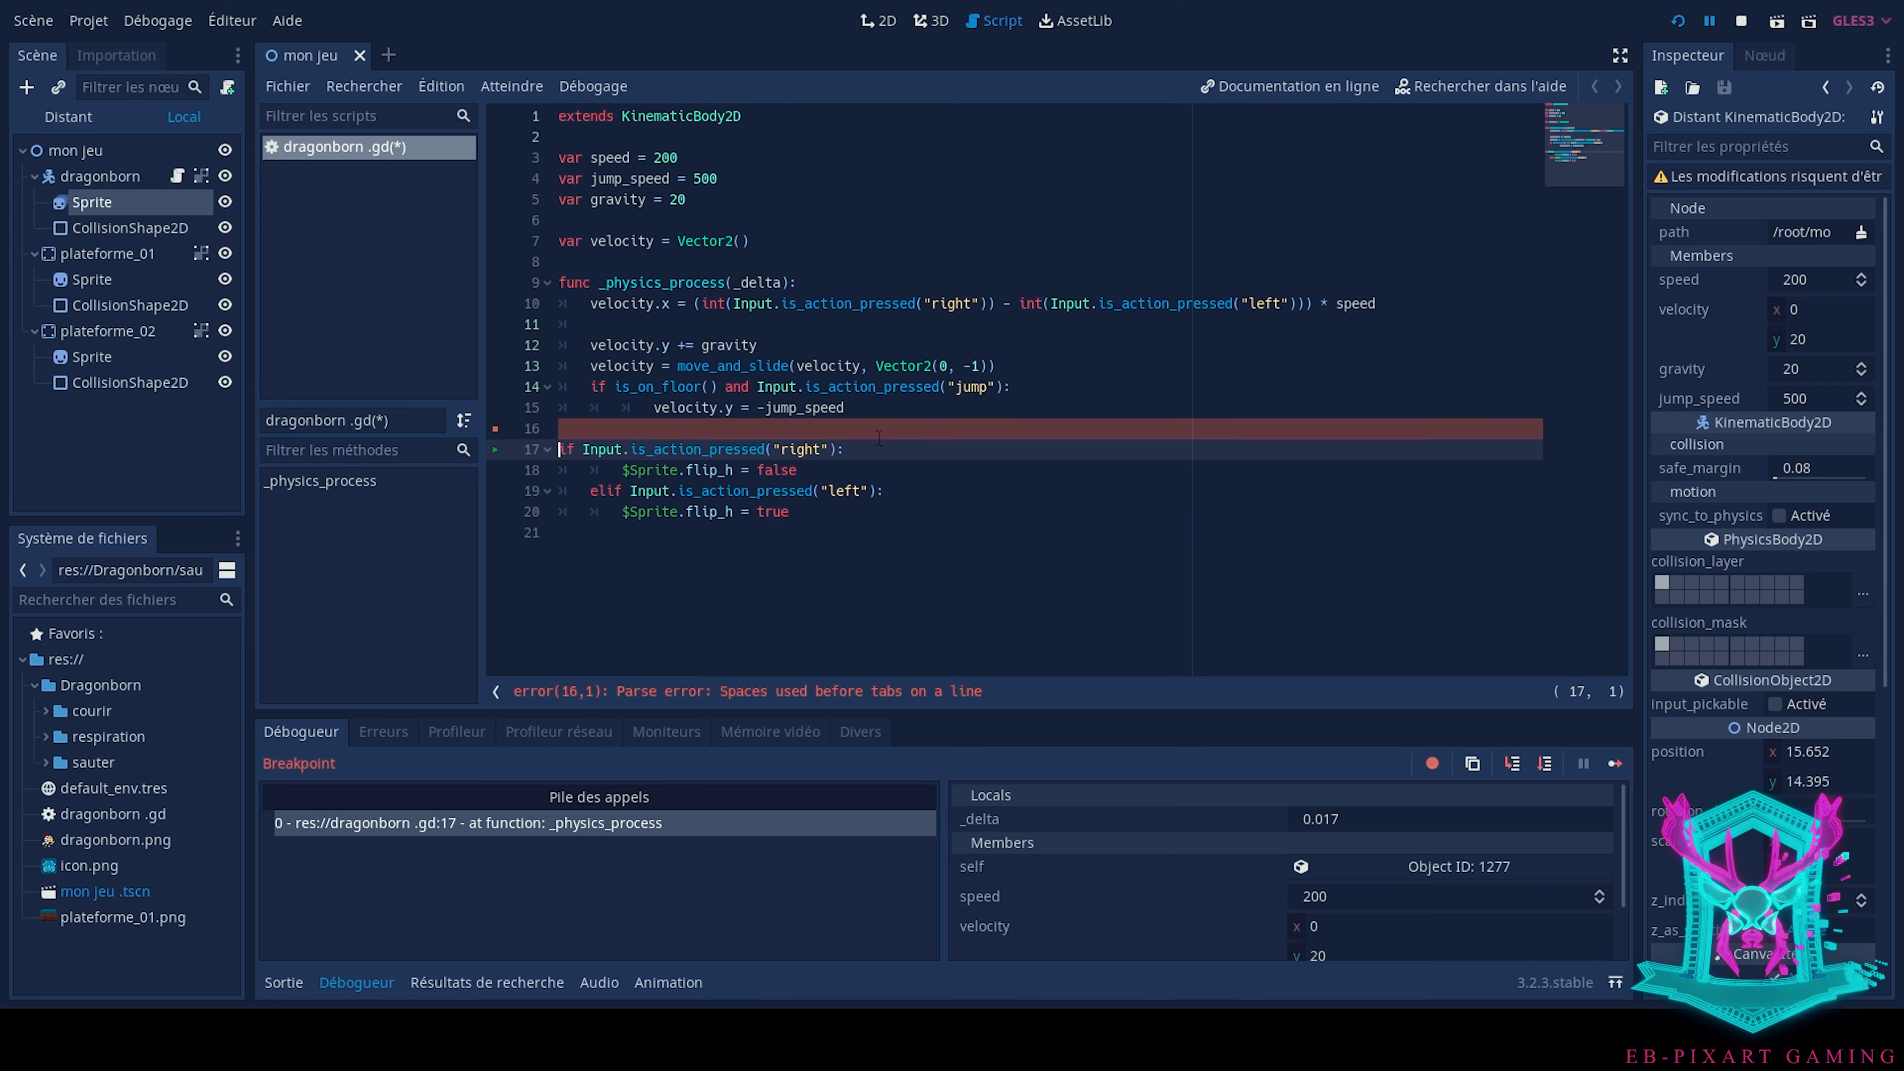
# Indent the right-key if line back inside _physics_process and save dragonborn.gd
pyautogui.click(594, 544)
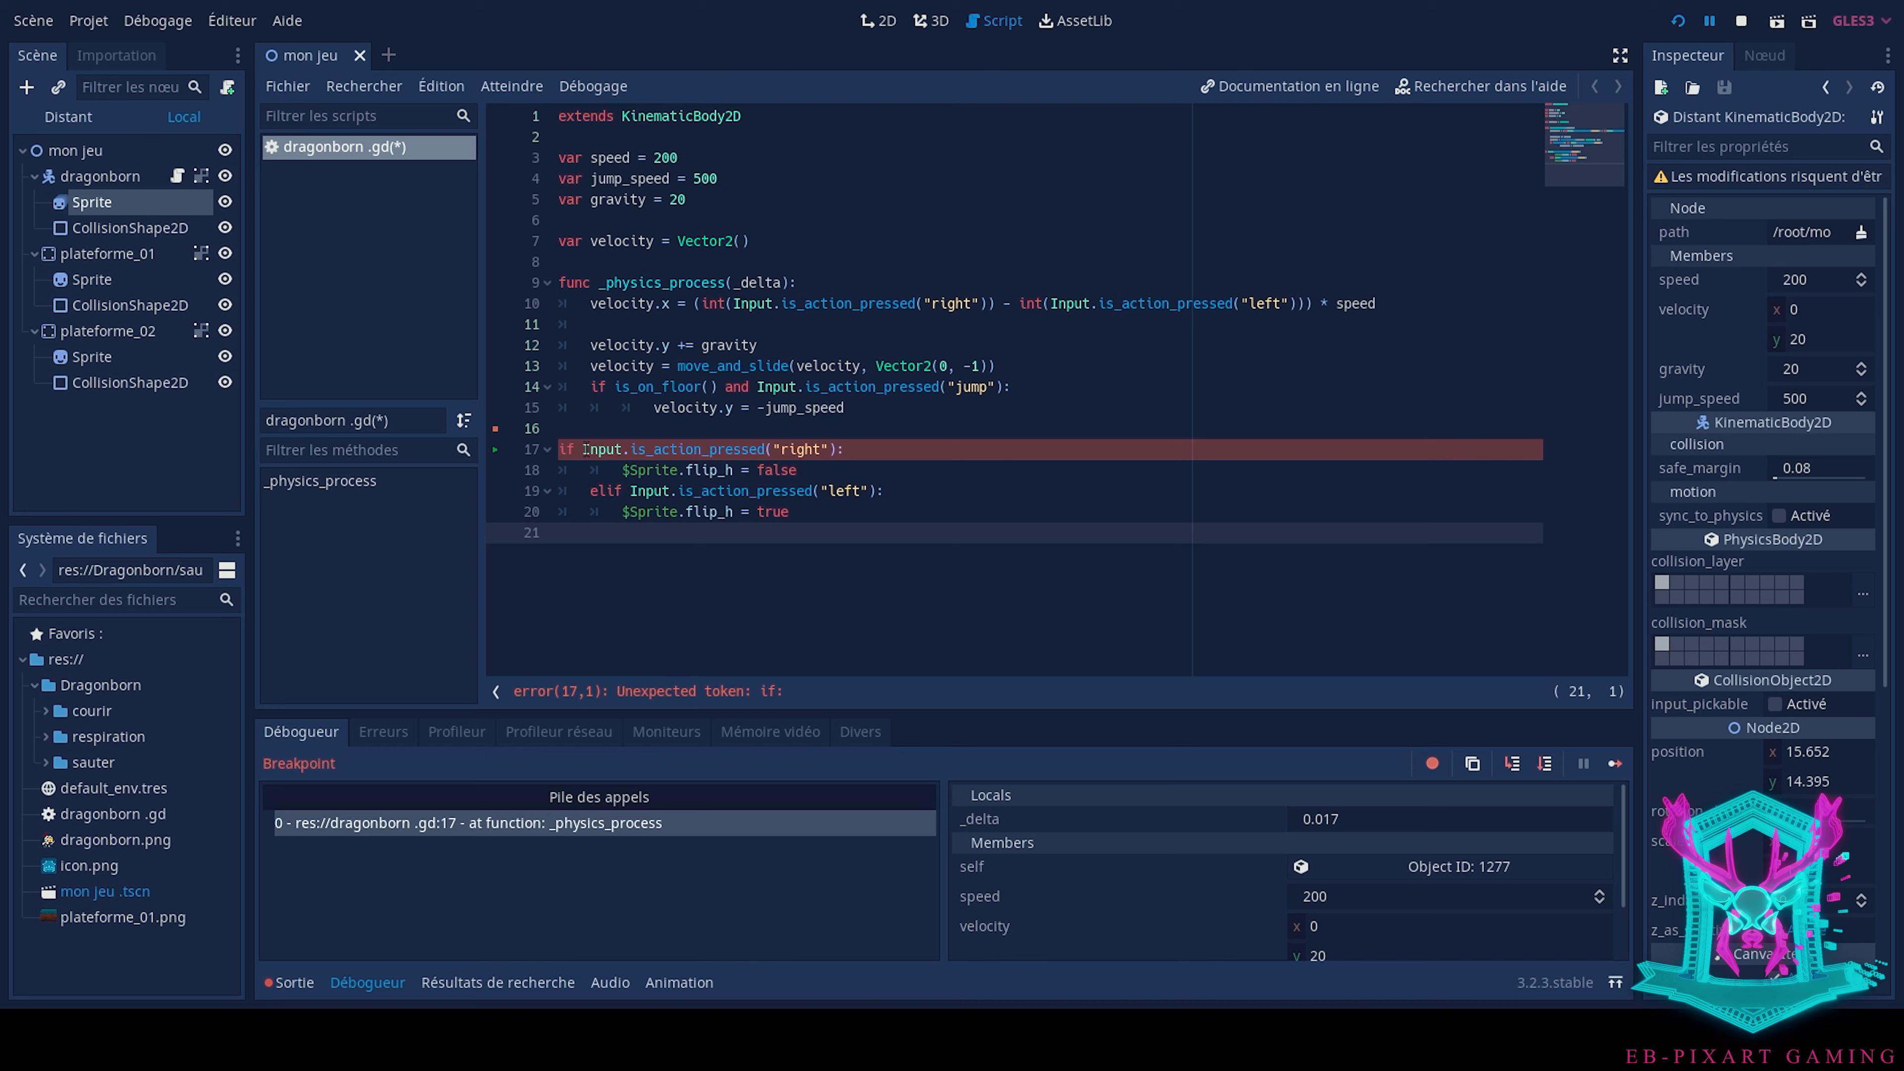
pyautogui.click(562, 449)
pyautogui.press('Tab')
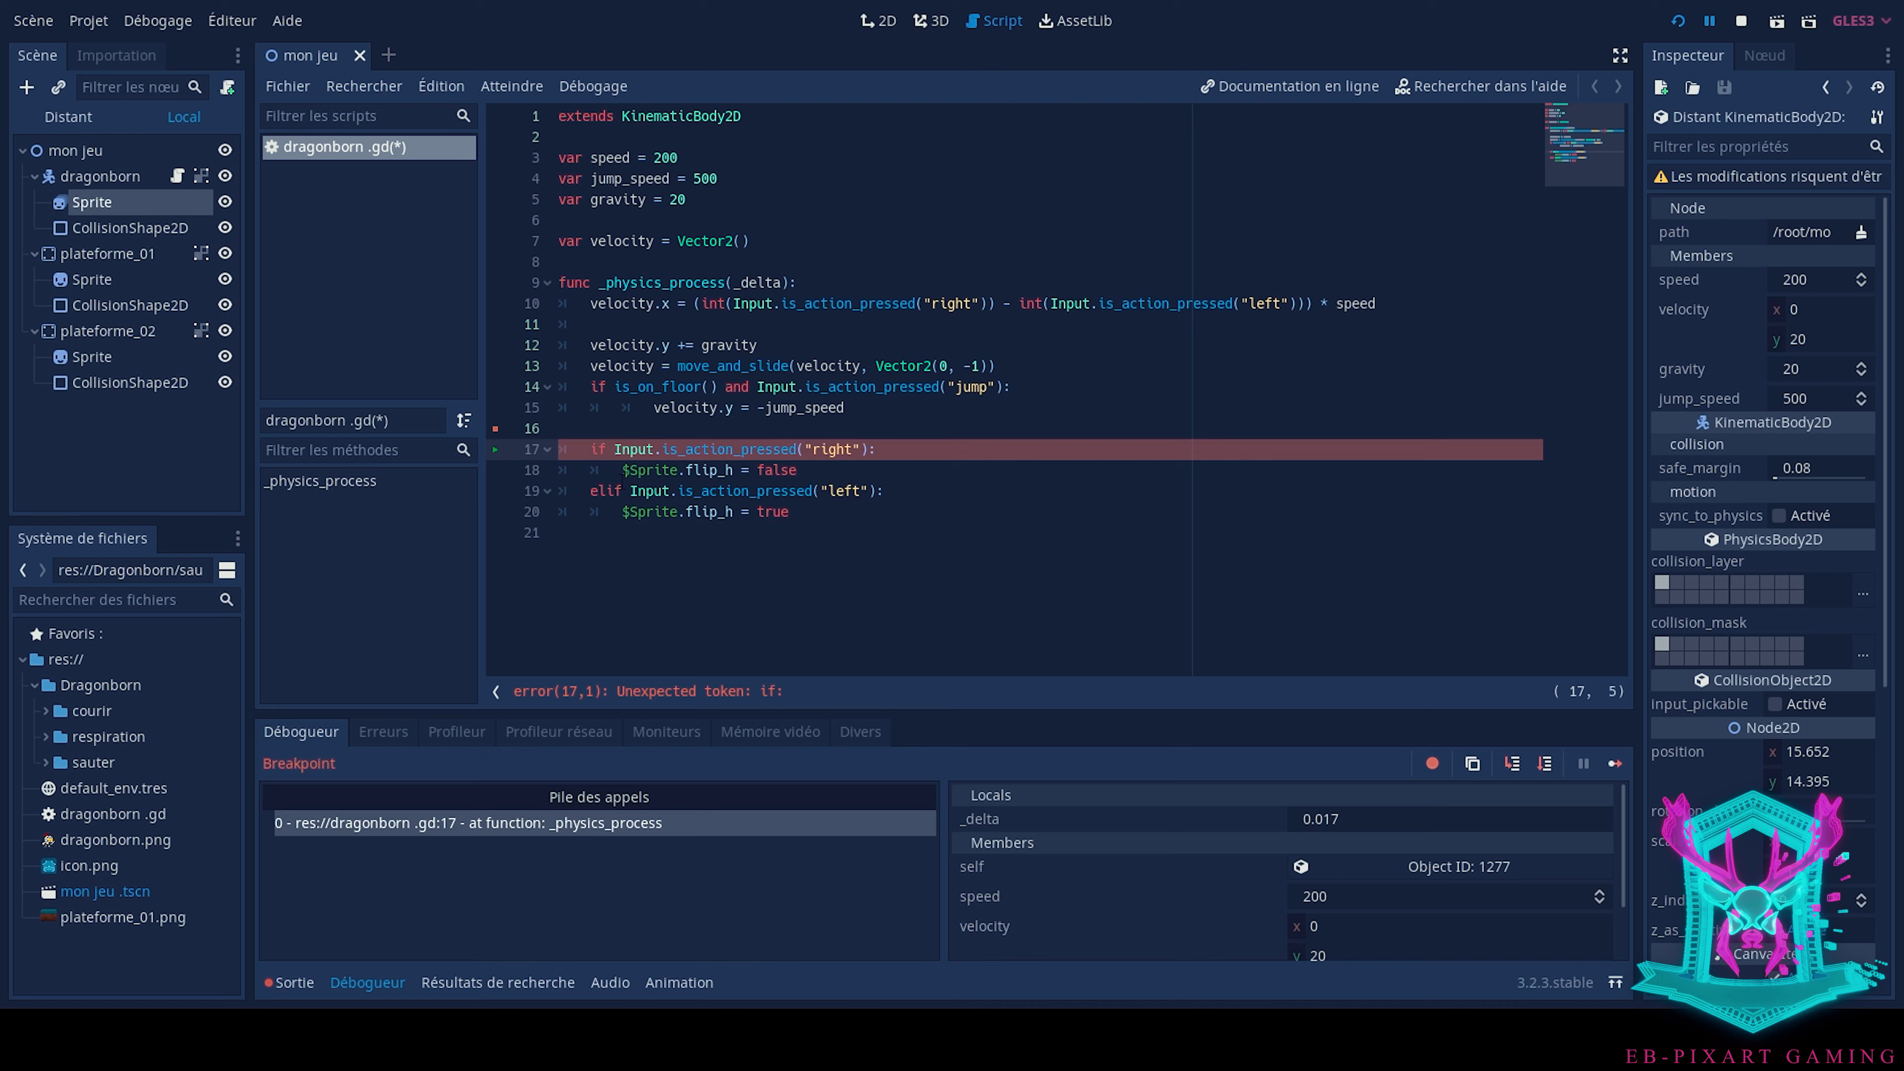
pyautogui.click(623, 469)
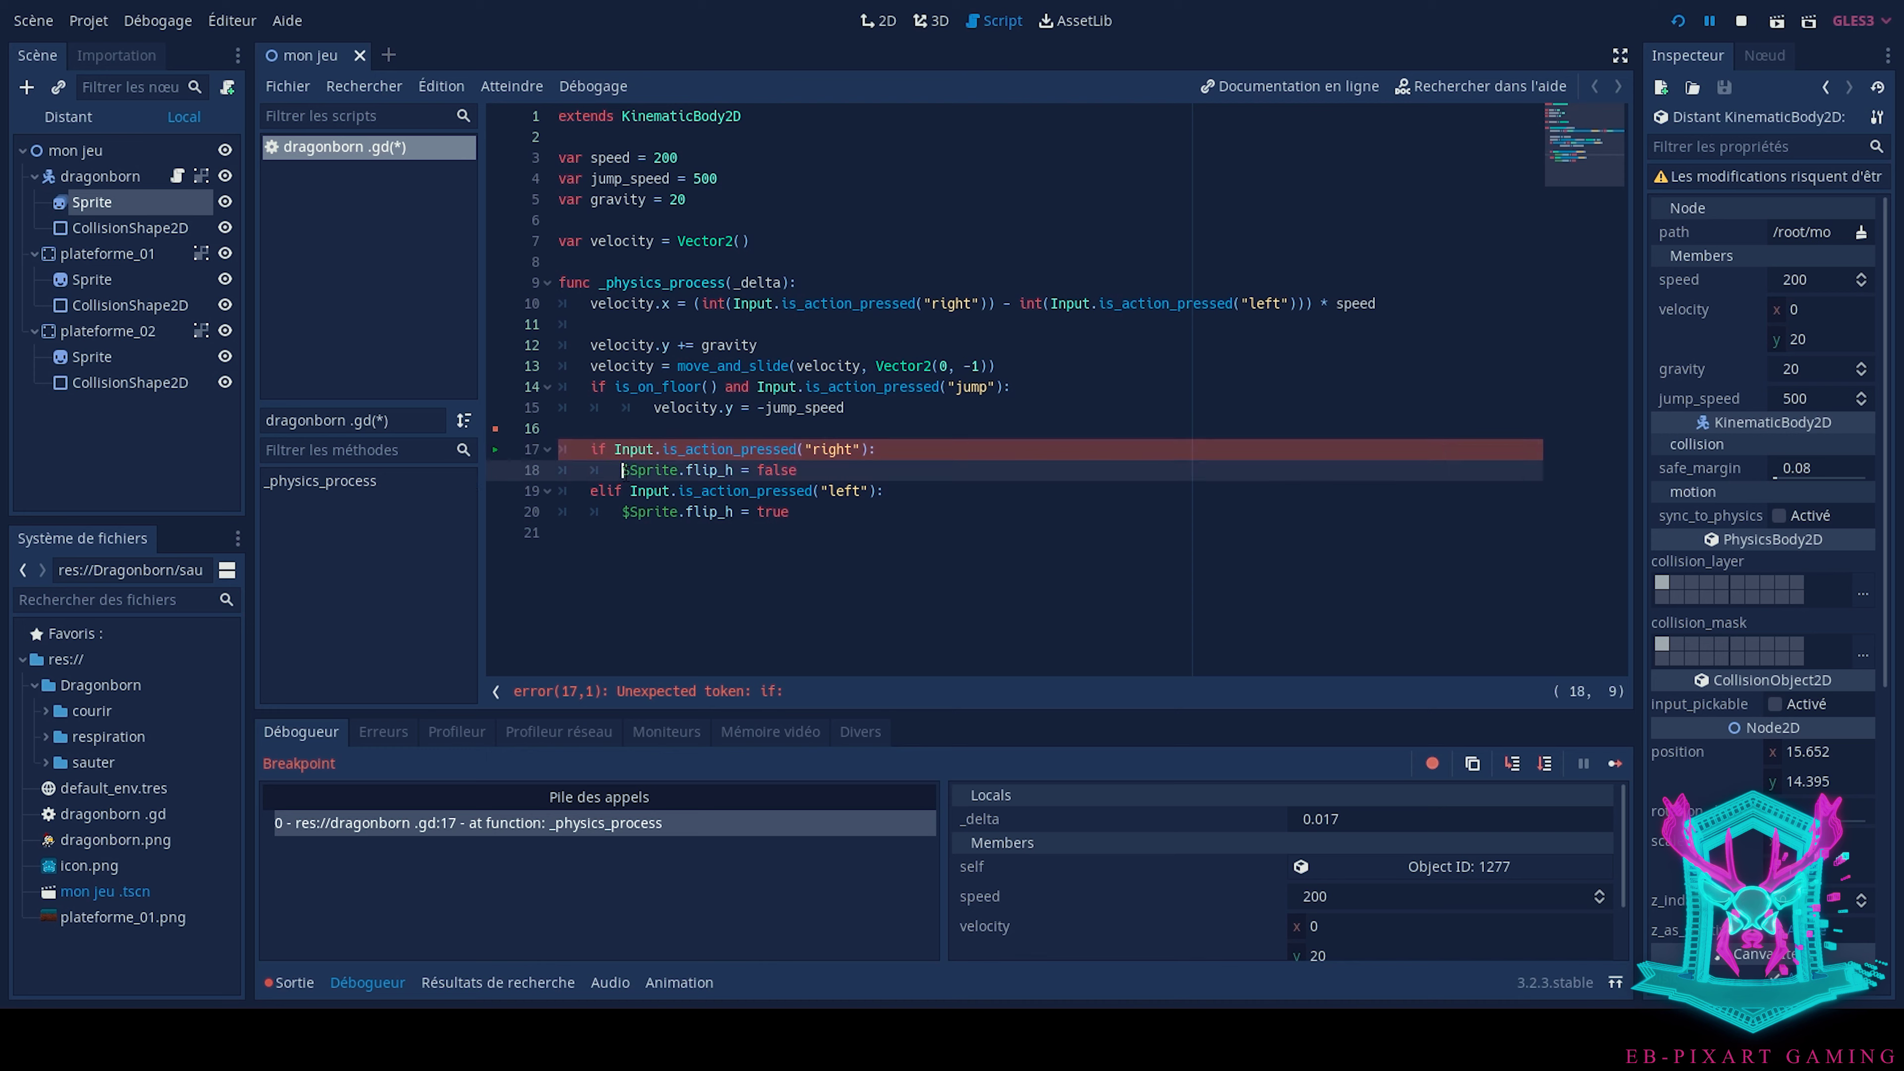
pyautogui.hotkey('ctrl', 's')
pyautogui.click(822, 556)
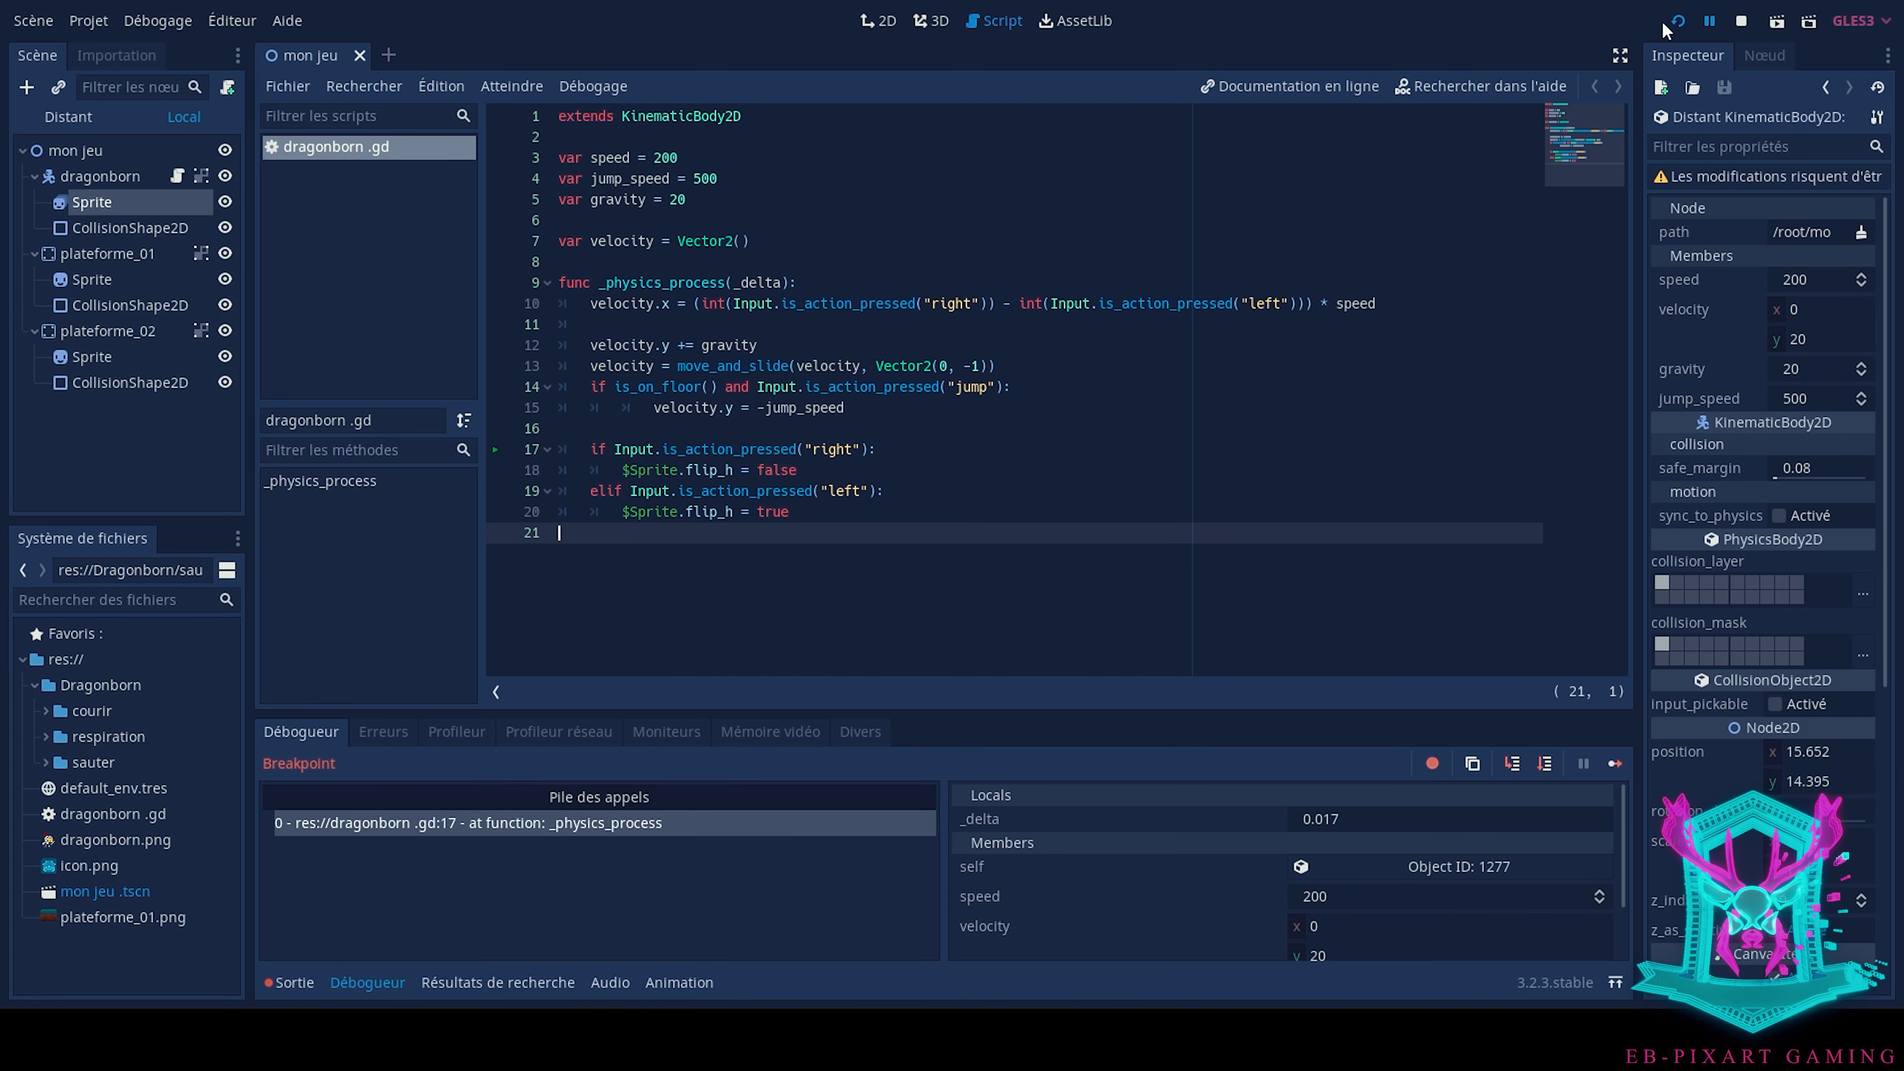
# Run the game and steer the knight left and right to check it faces its direction
pyautogui.click(1677, 21)
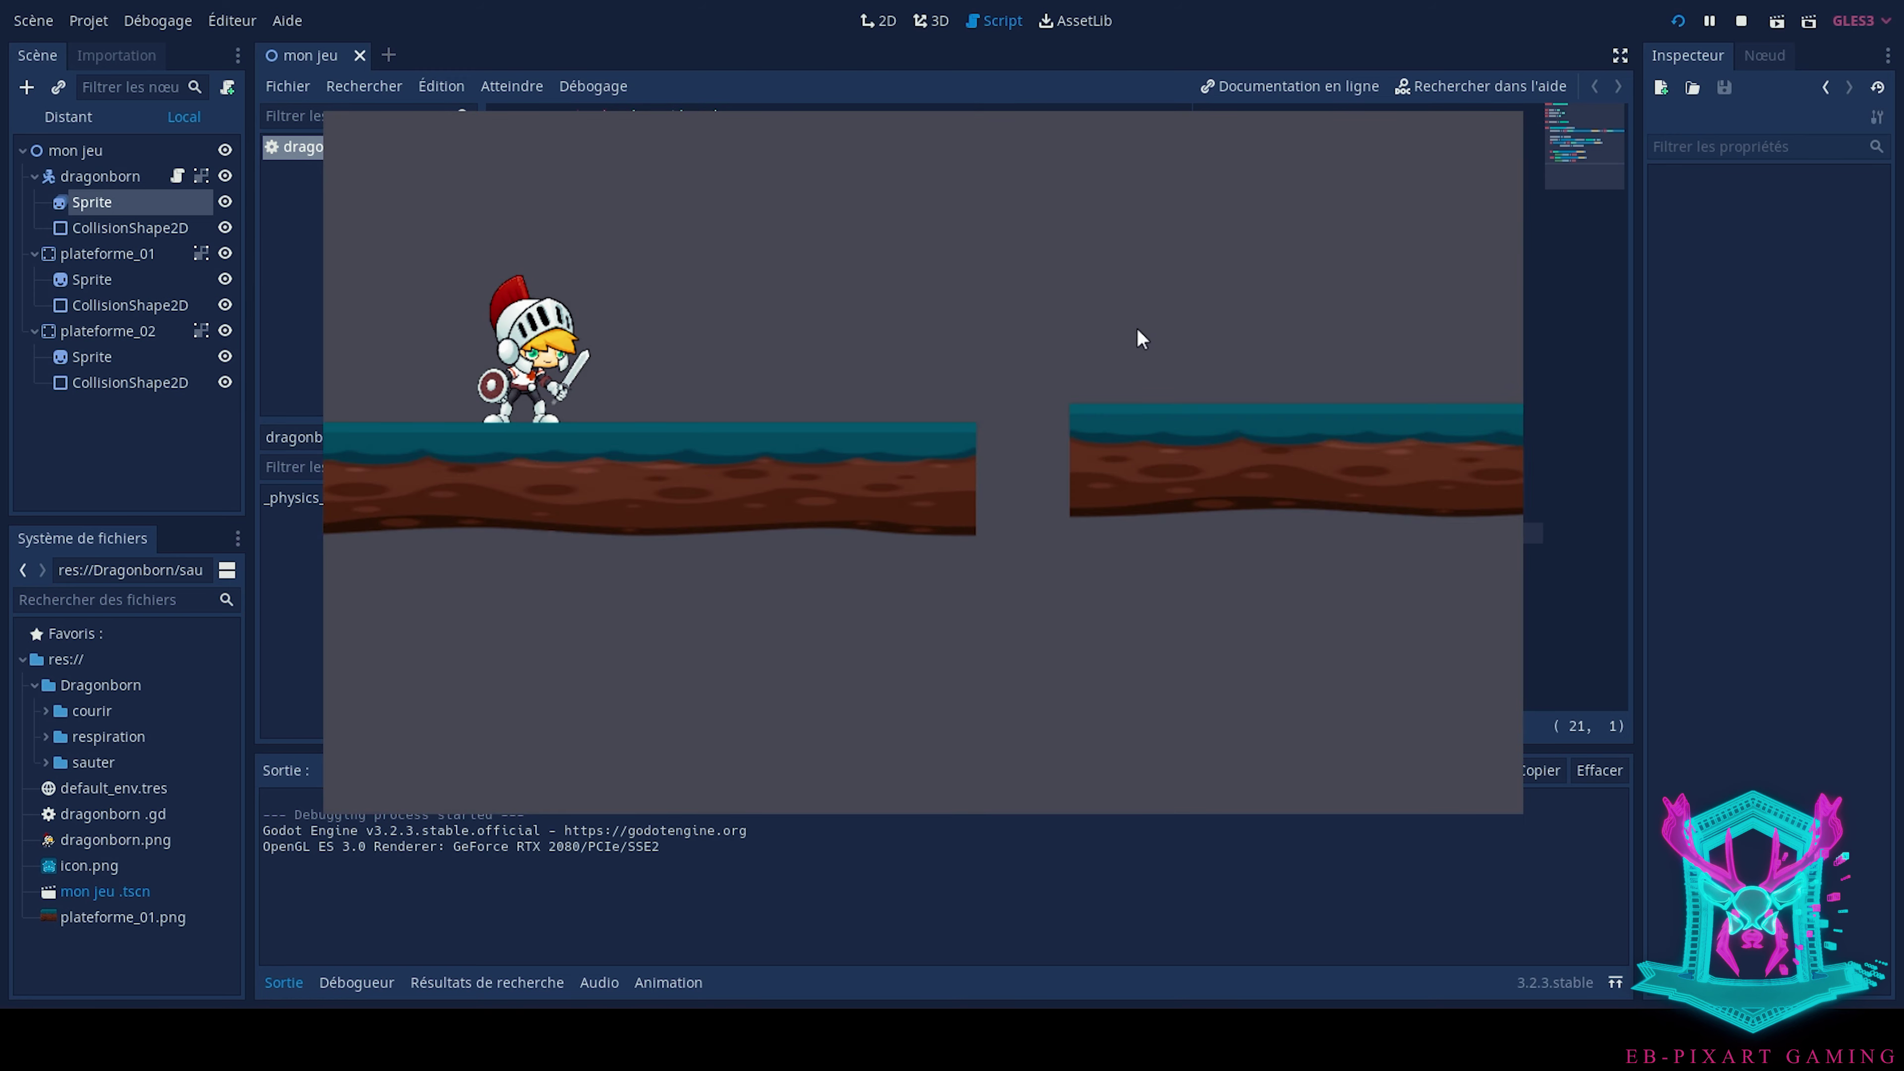
pyautogui.press('Right')
pyautogui.press('Left')
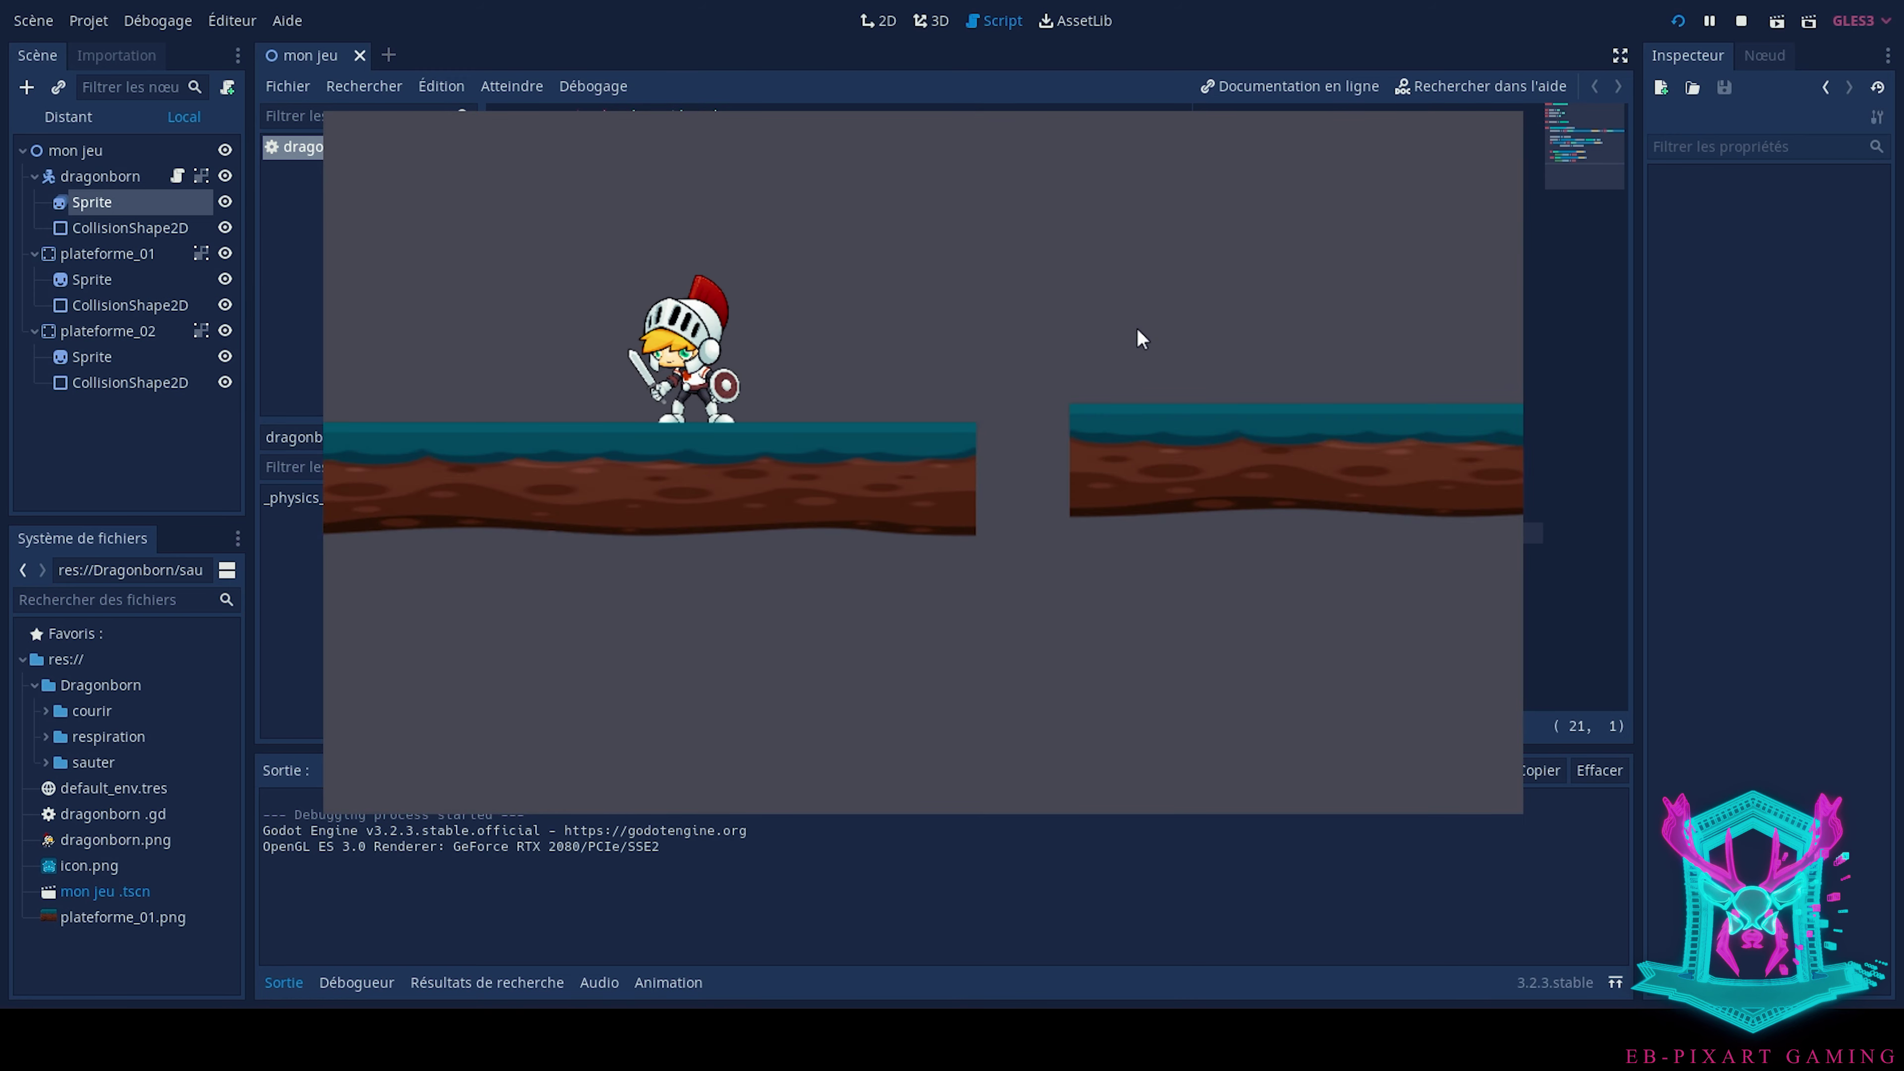
pyautogui.press('Right')
pyautogui.press('Left')
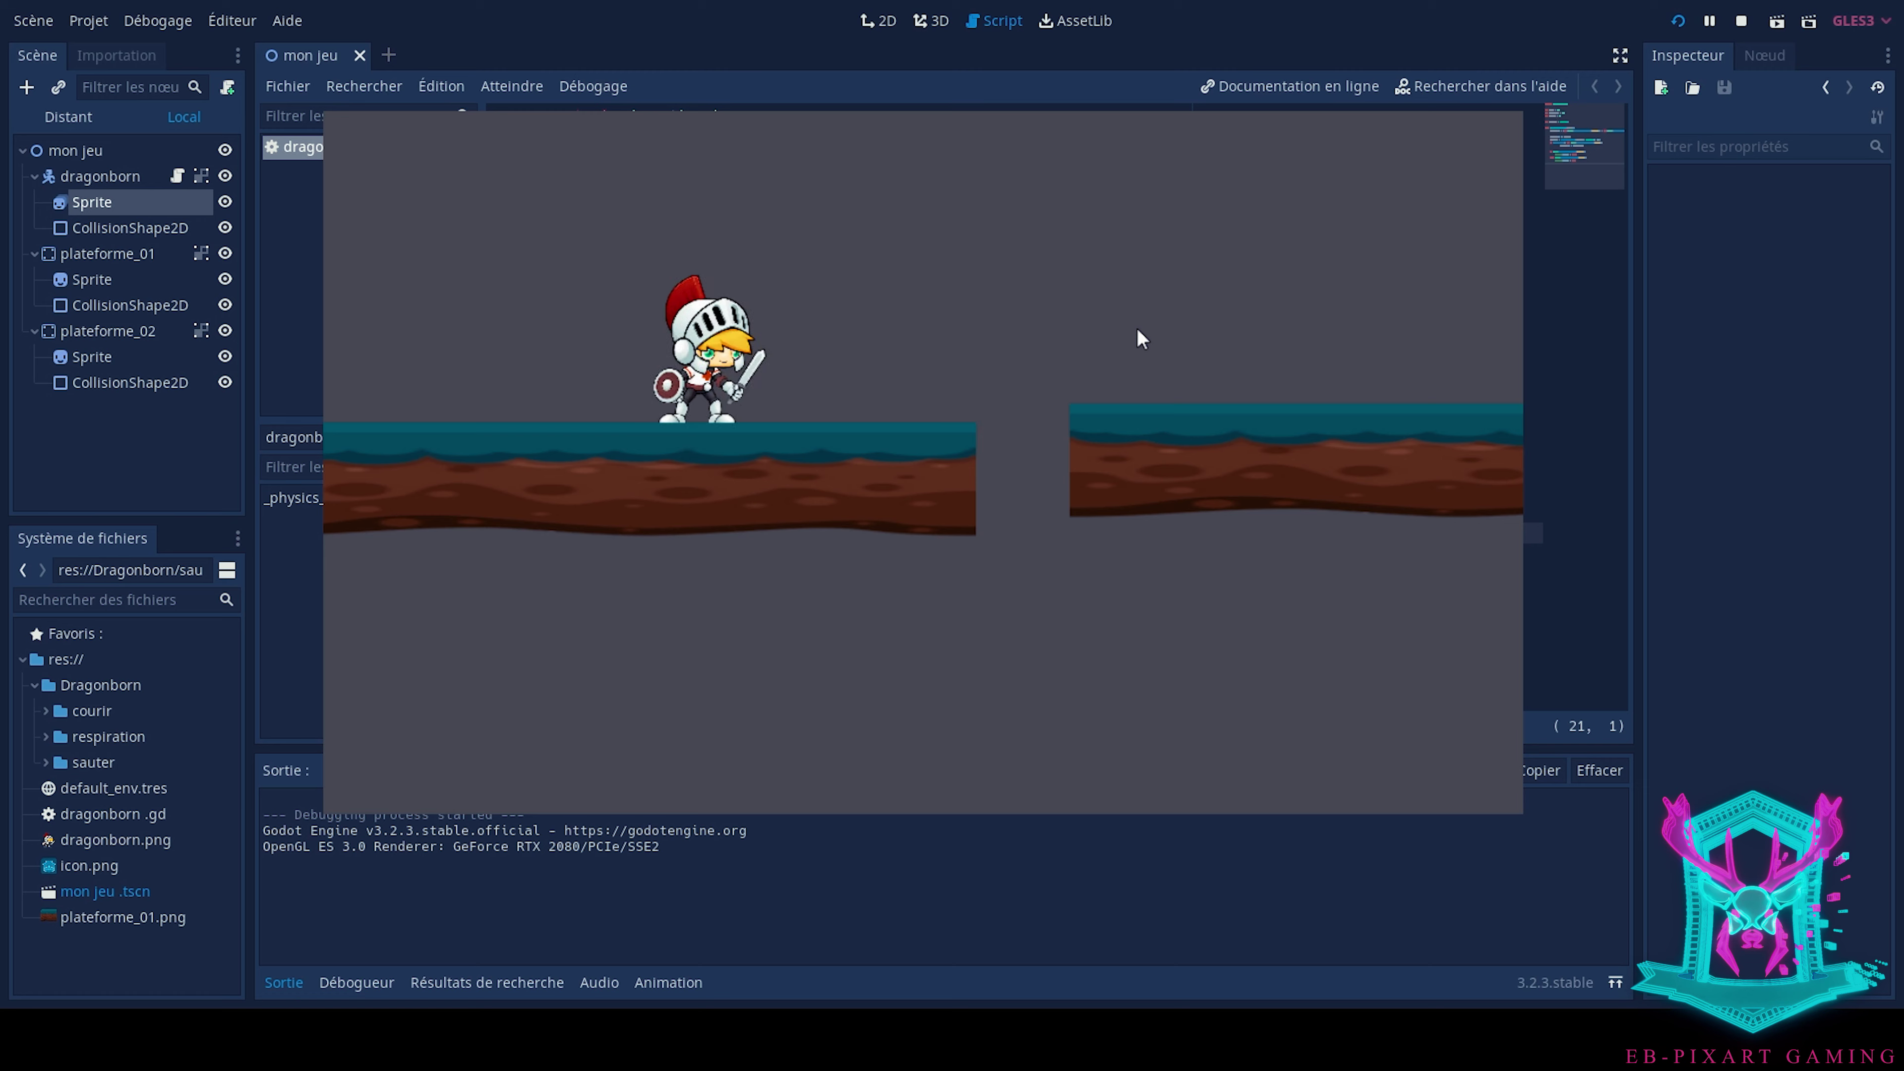
pyautogui.press('Right')
pyautogui.press('Left')
pyautogui.press('Right')
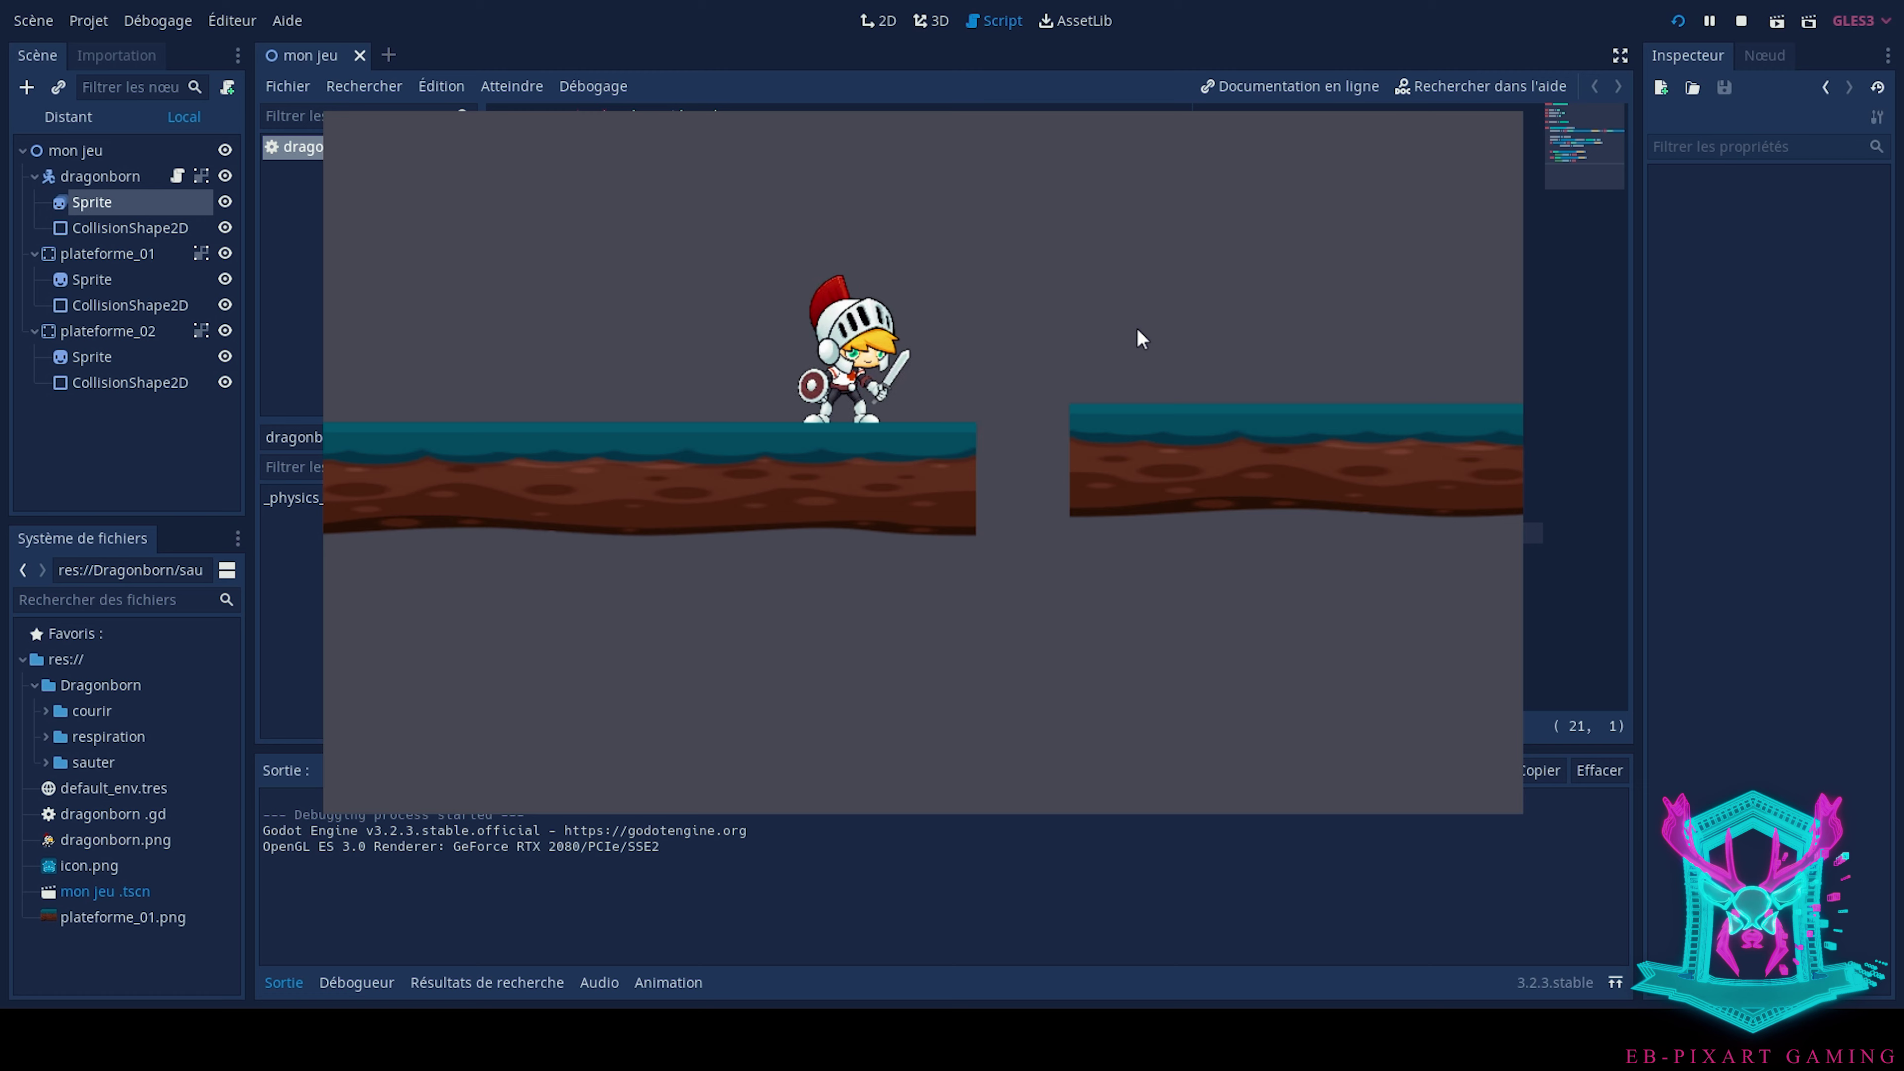
pyautogui.press('Left')
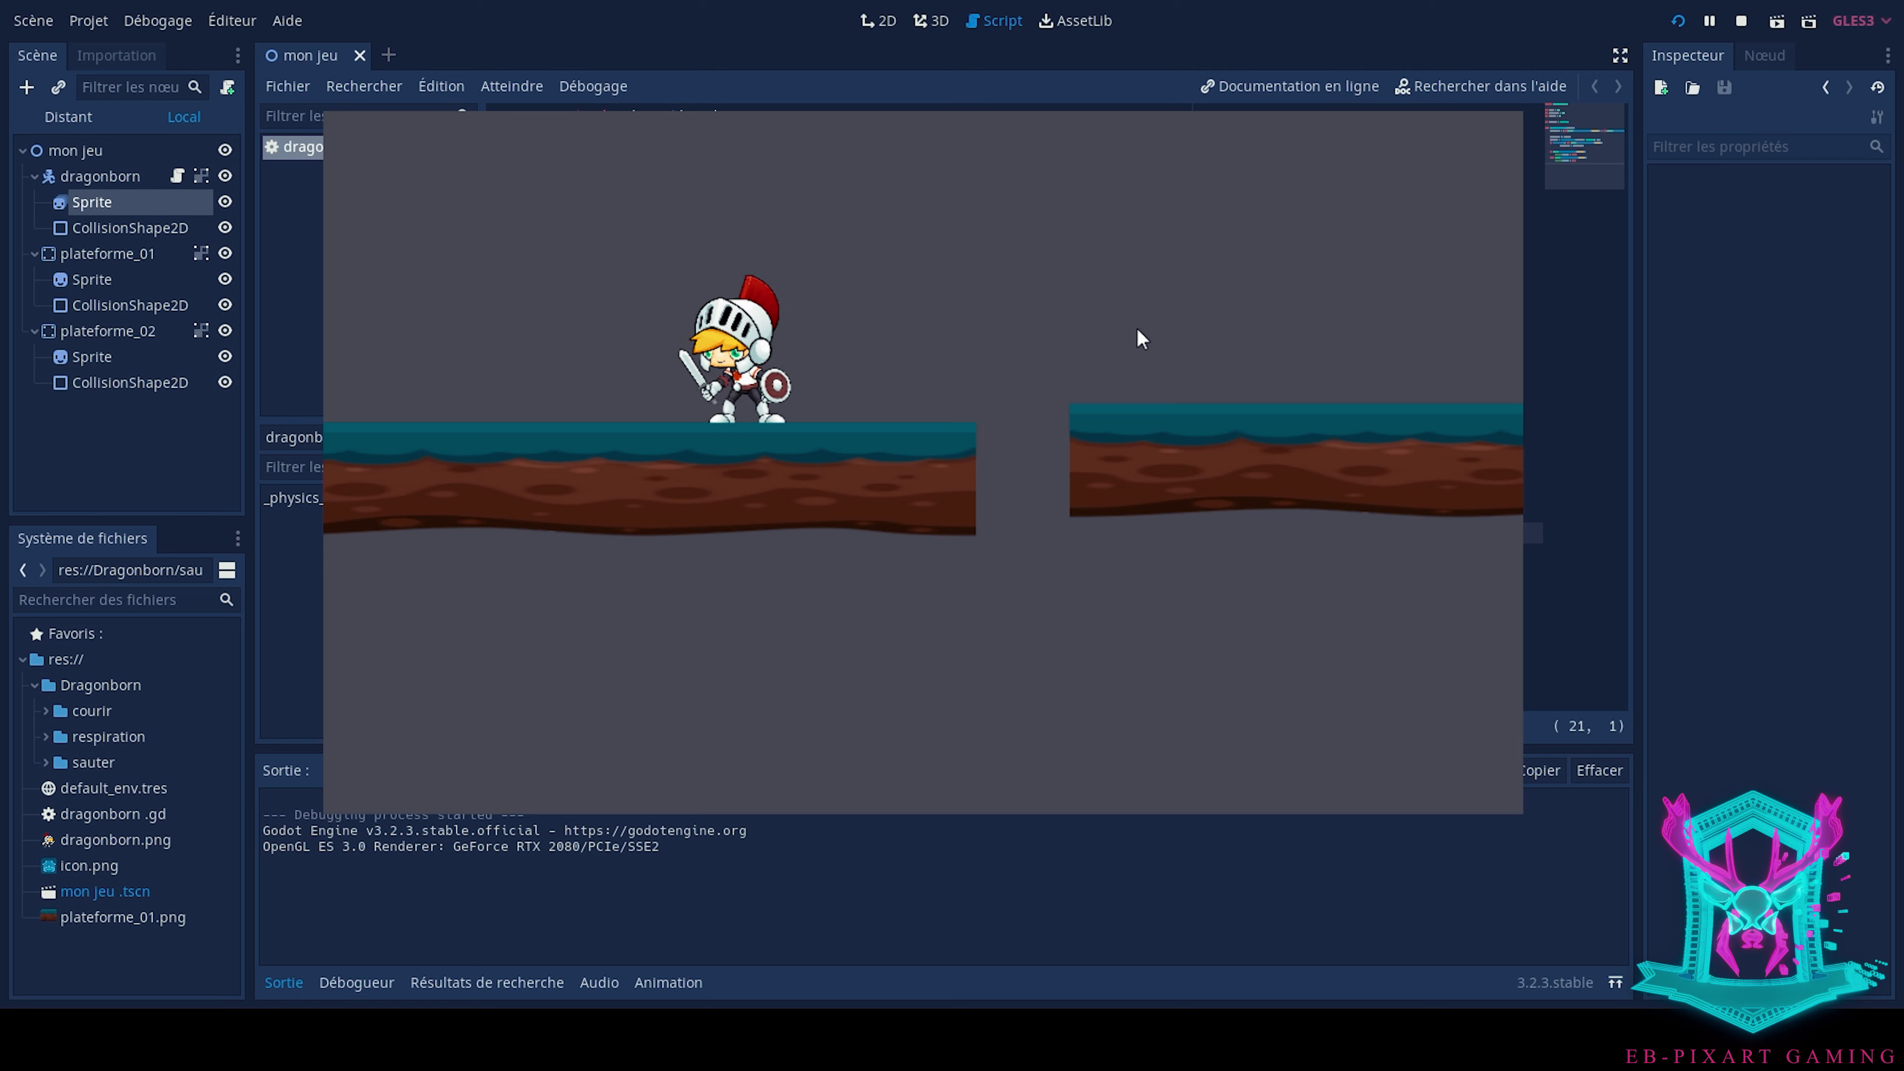
# Jump the knight across the platform gap and back, then stop the game
pyautogui.press('Right')
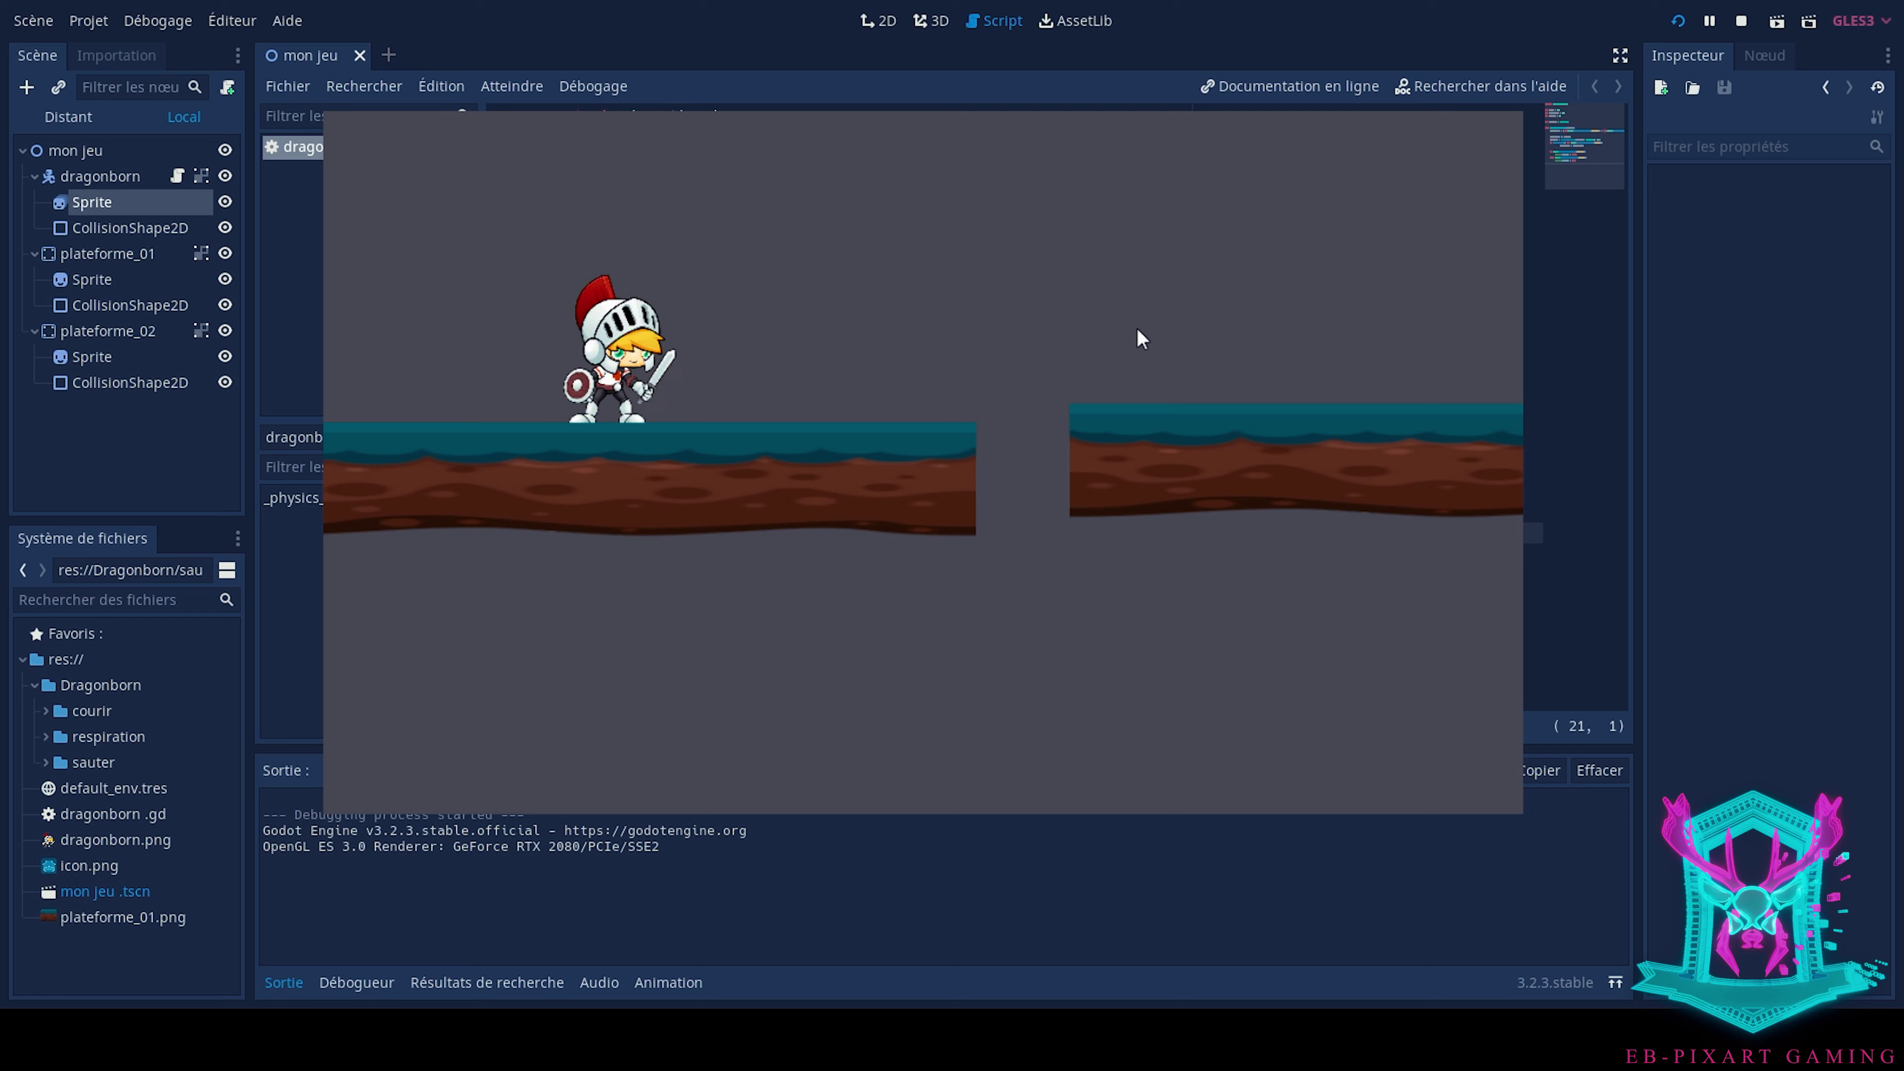
pyautogui.press('Up')
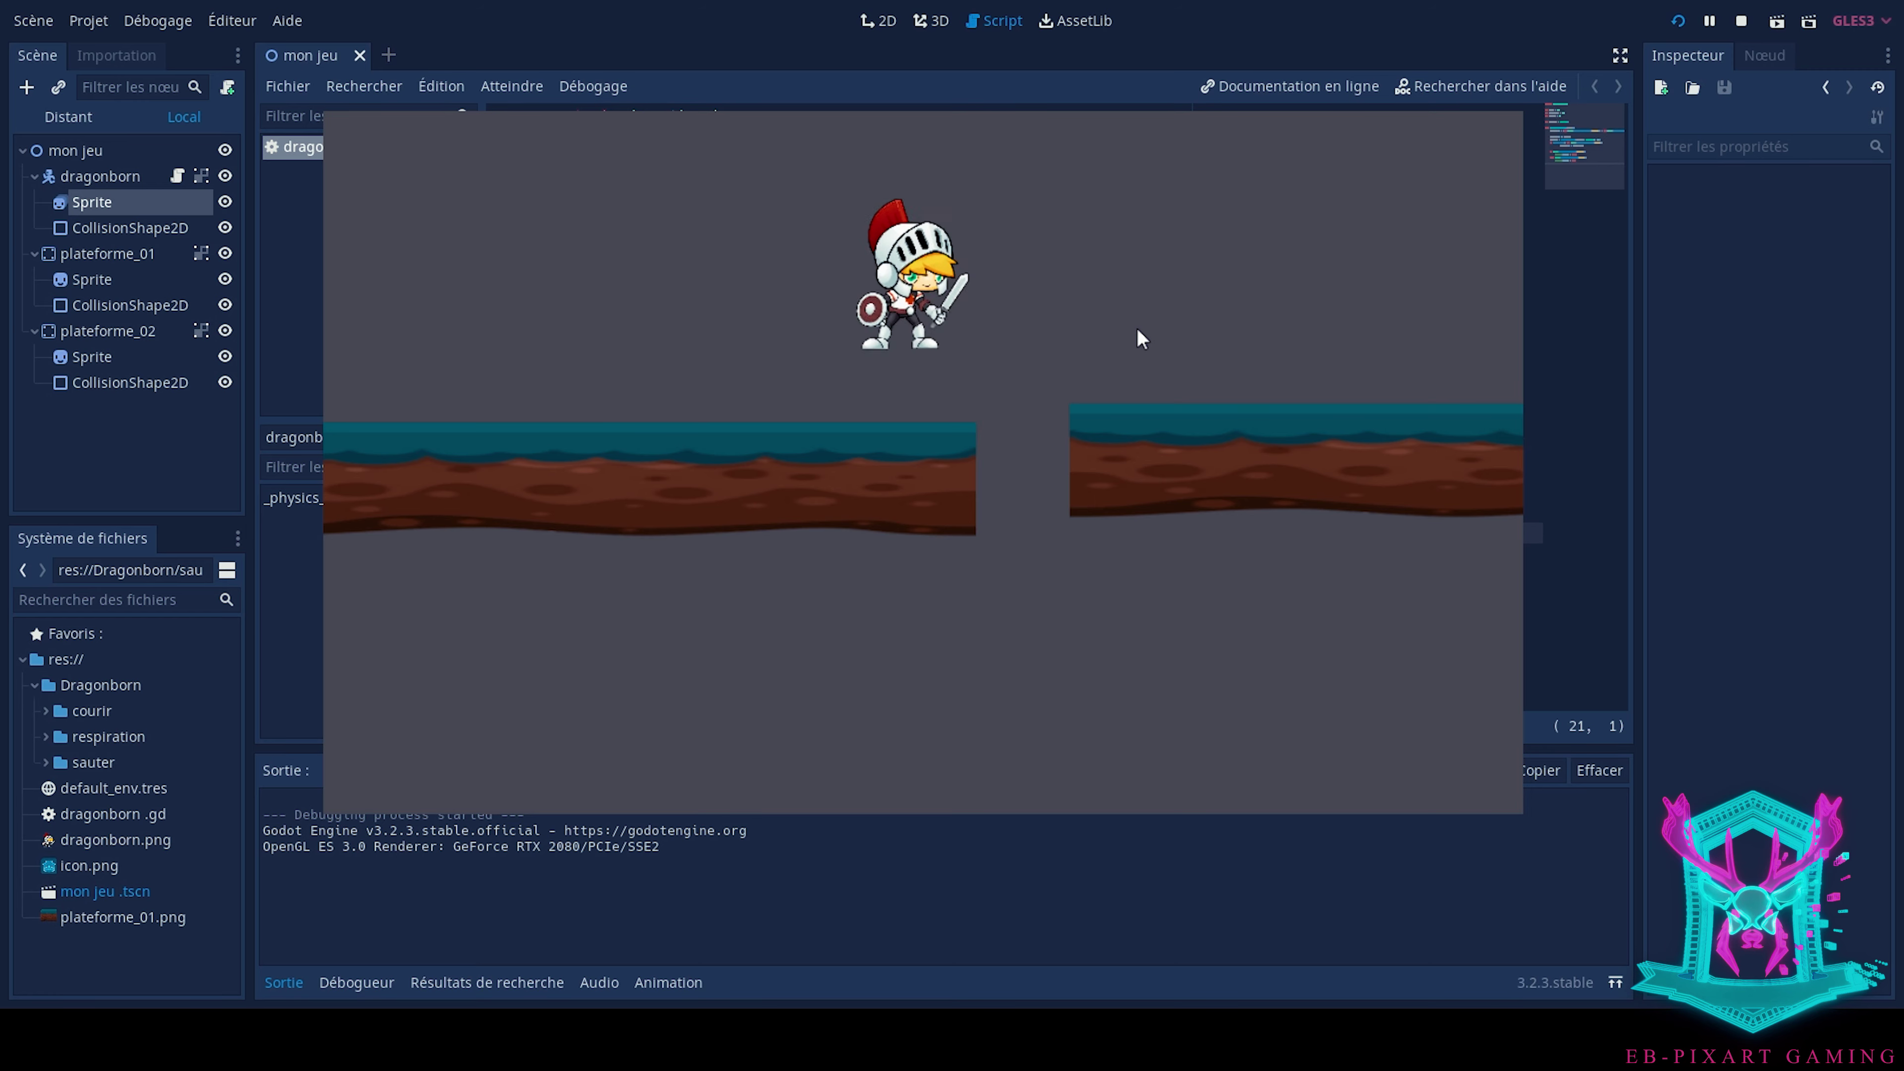
pyautogui.press('Right')
pyautogui.press('Up')
pyautogui.press('Left')
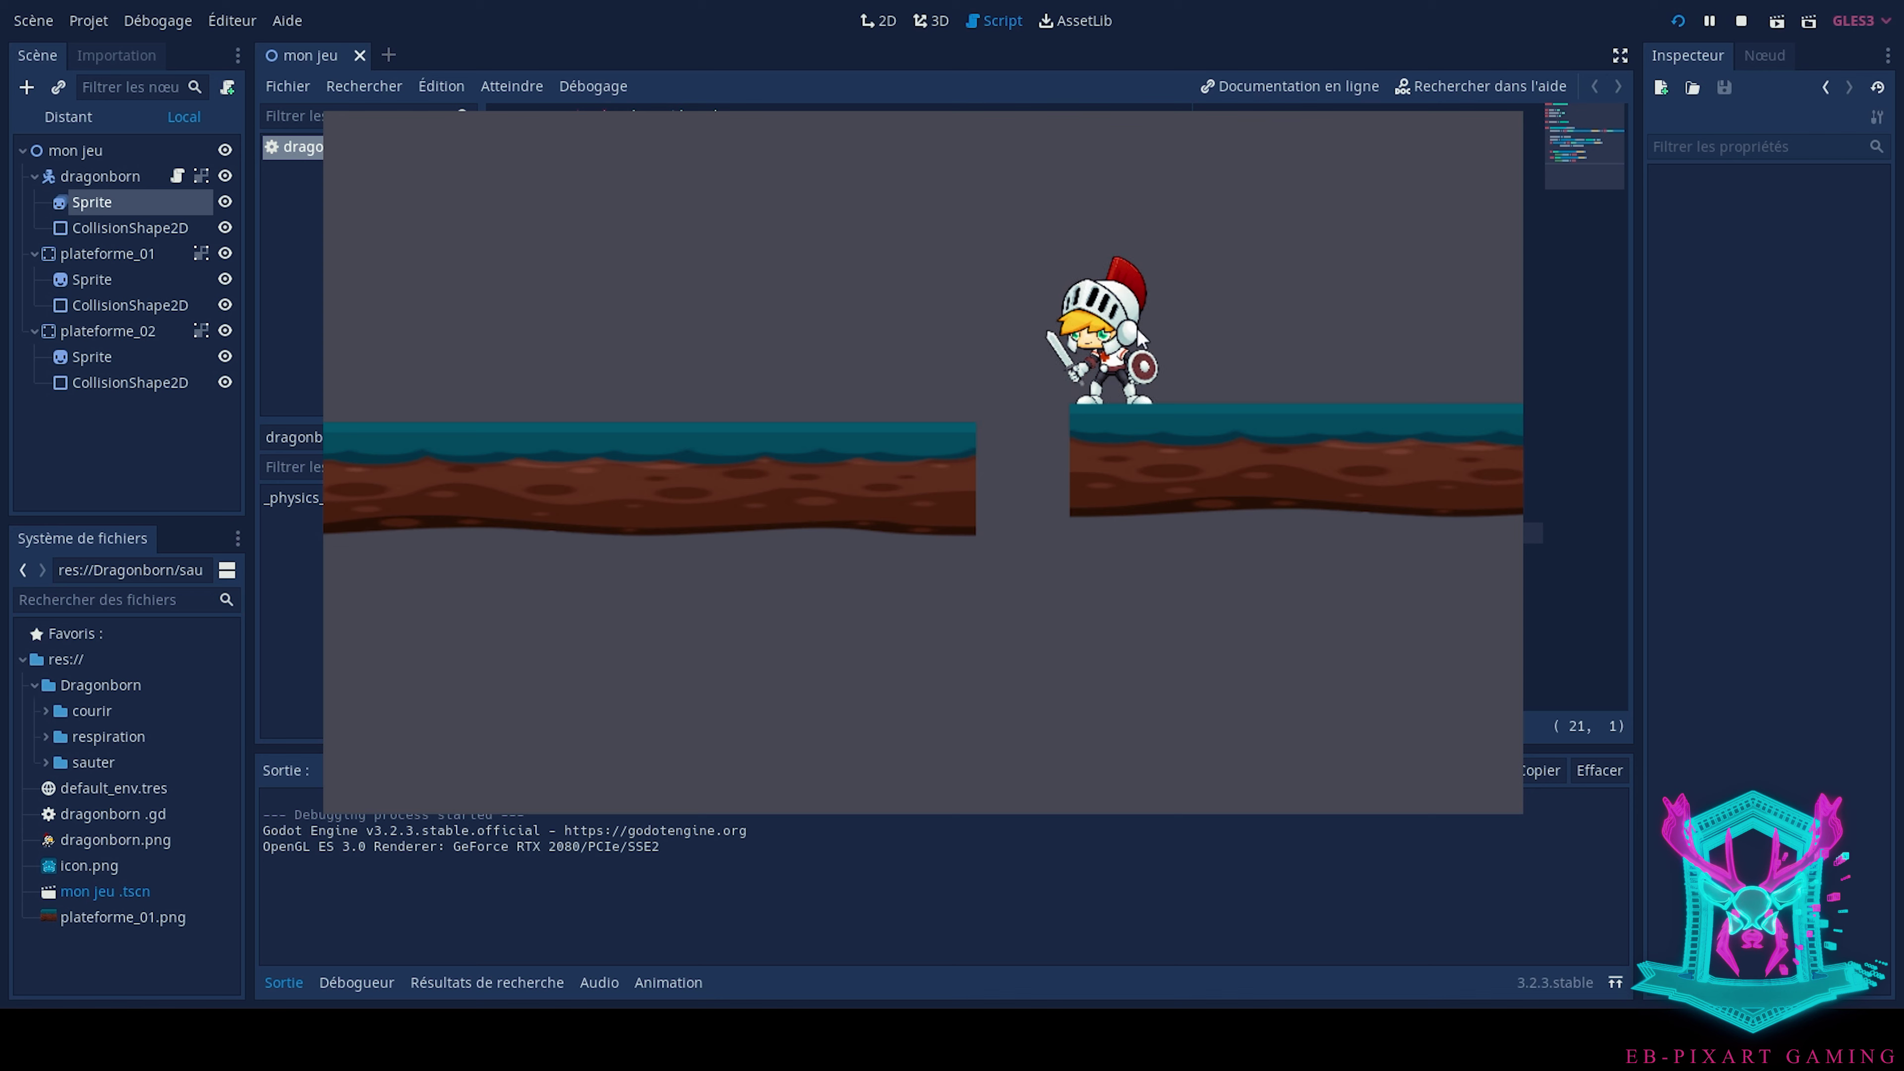
pyautogui.press('Up')
pyautogui.press('Left')
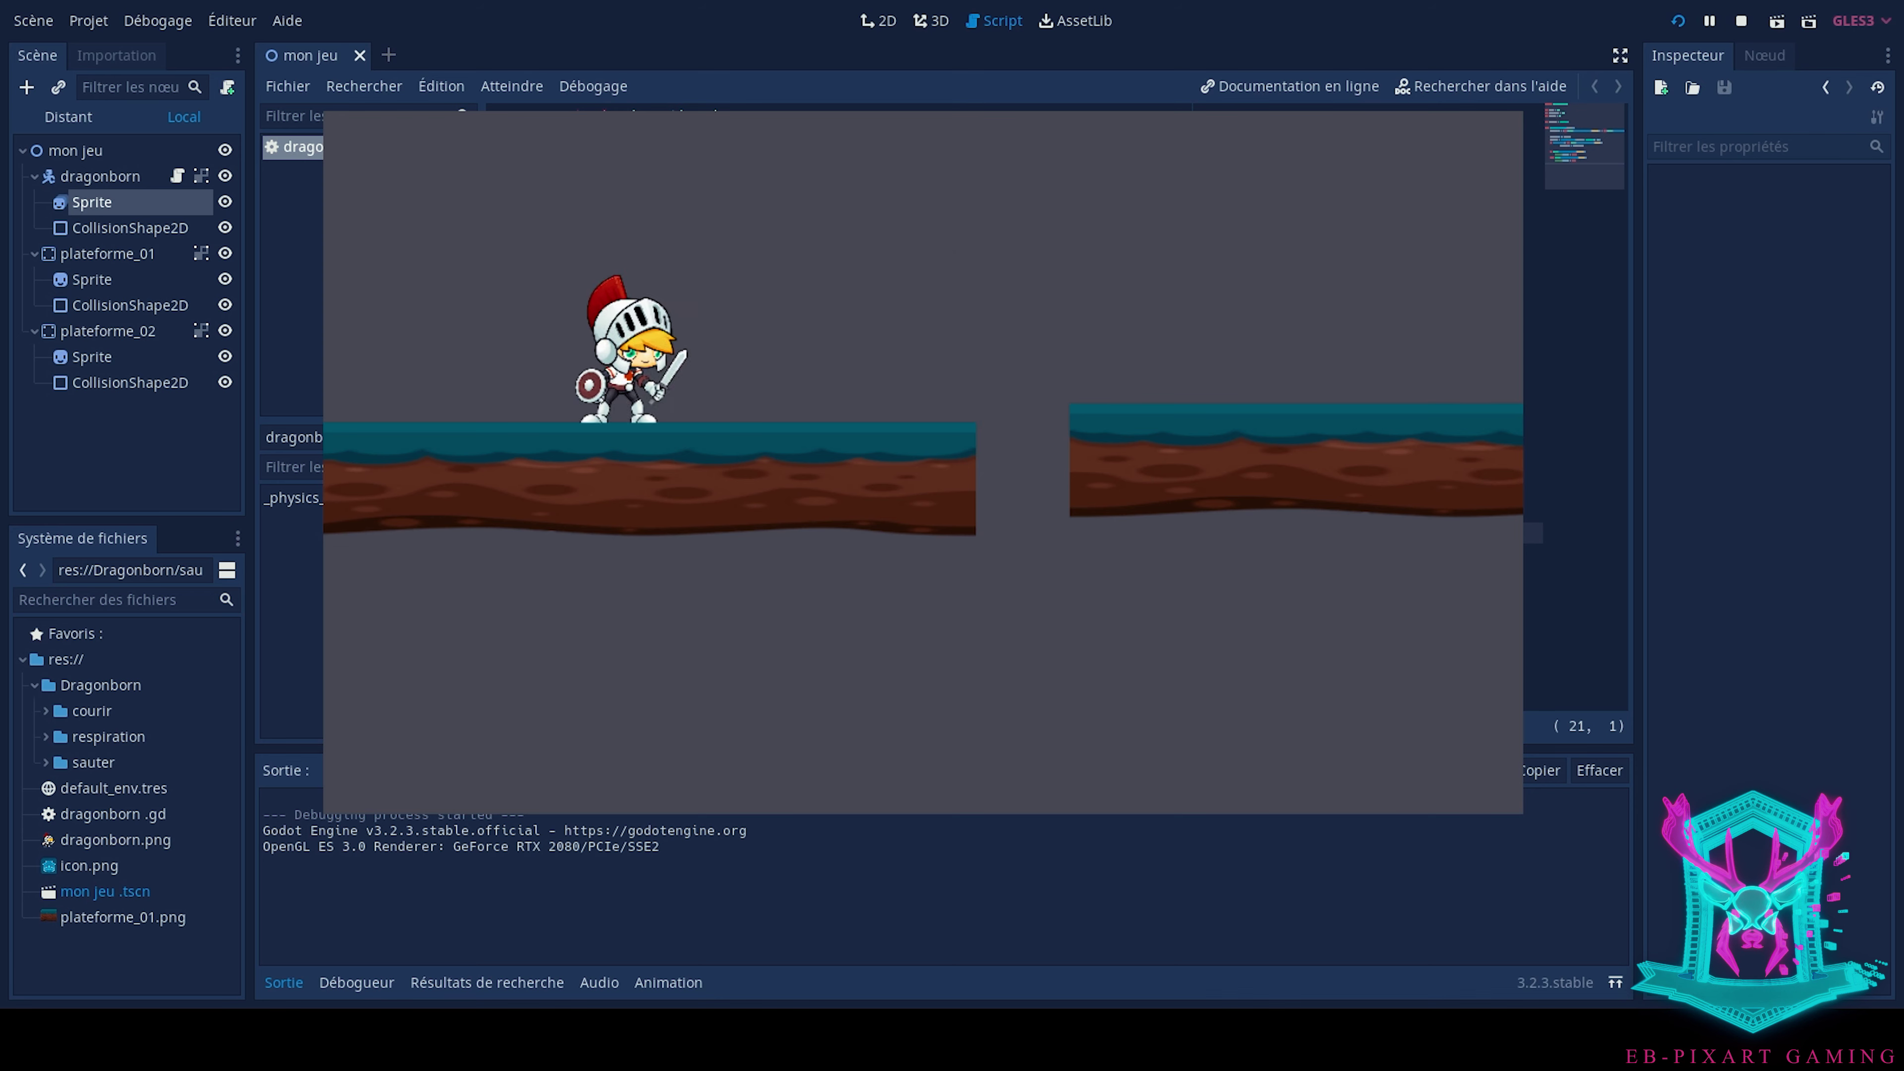
pyautogui.press('F8')
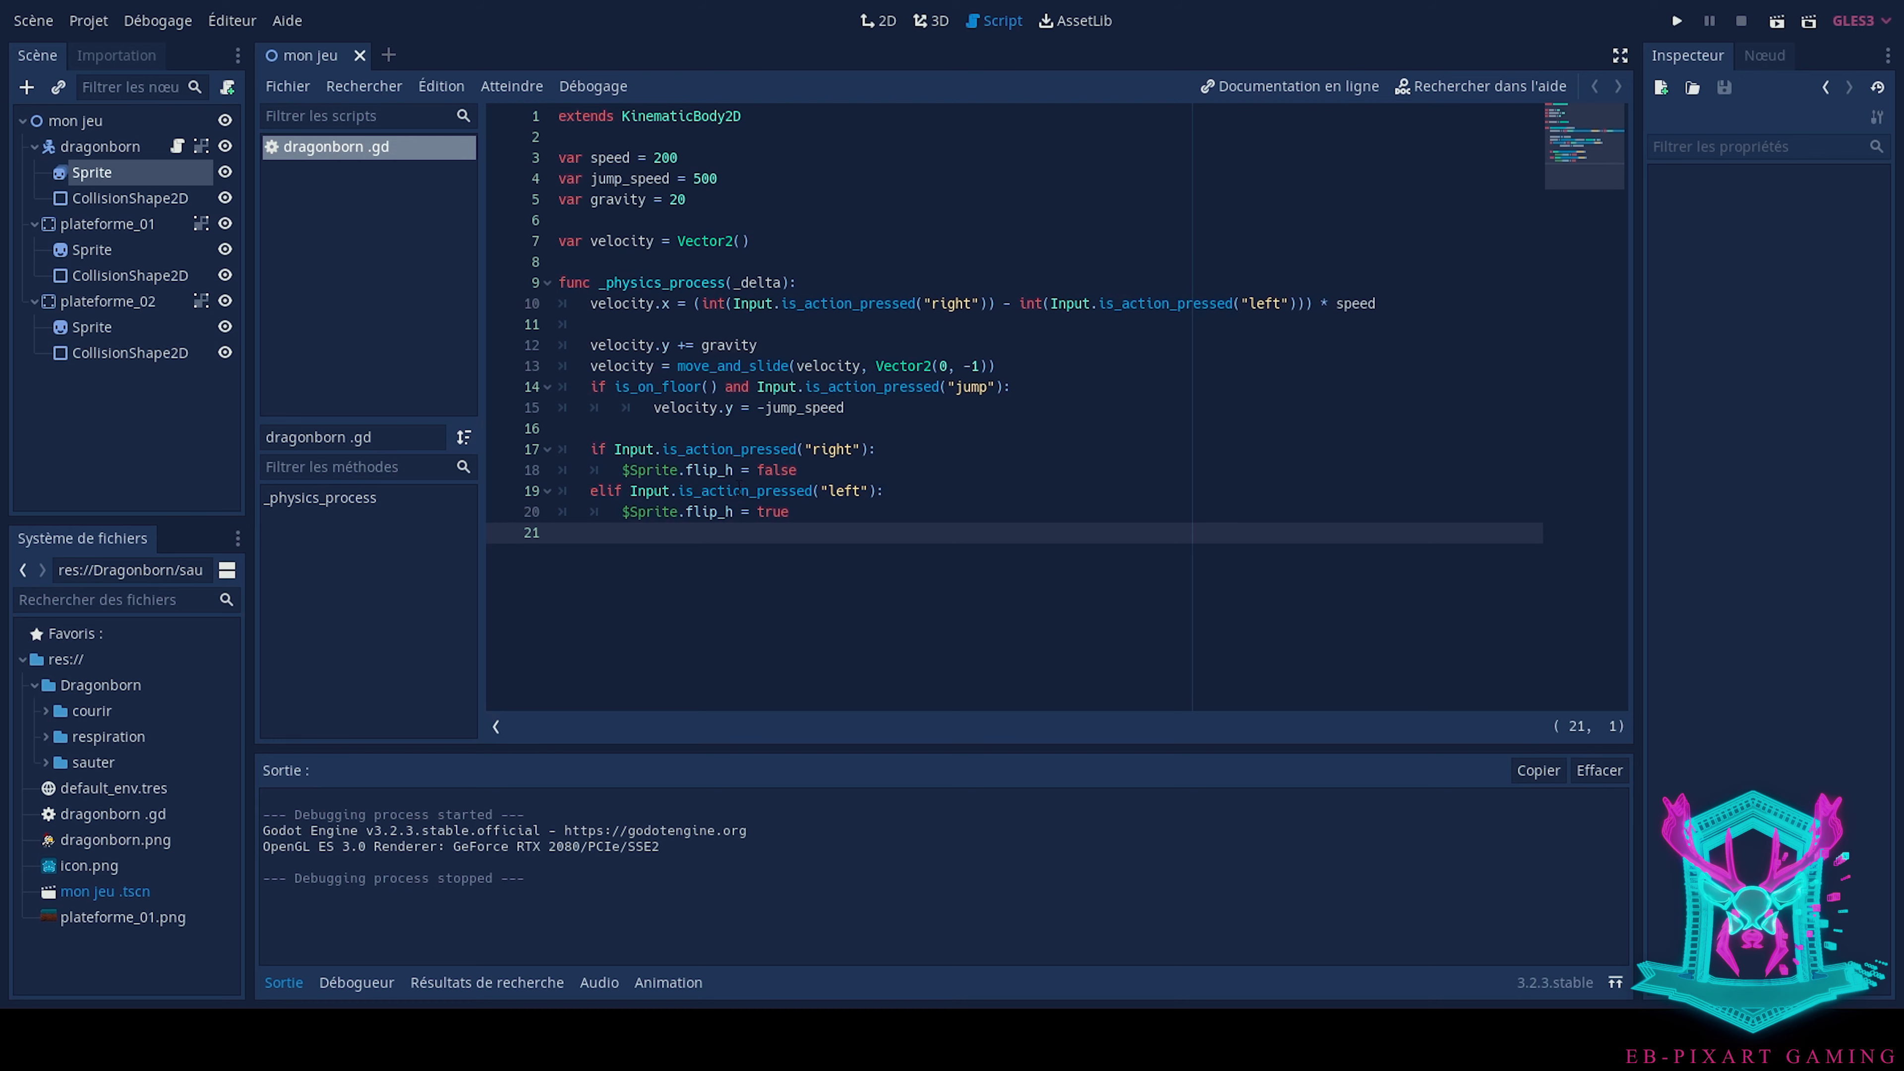
# Add $Sprite.play("courir") under flip_h = false in the right branch
pyautogui.click(806, 471)
pyautogui.press('Return')
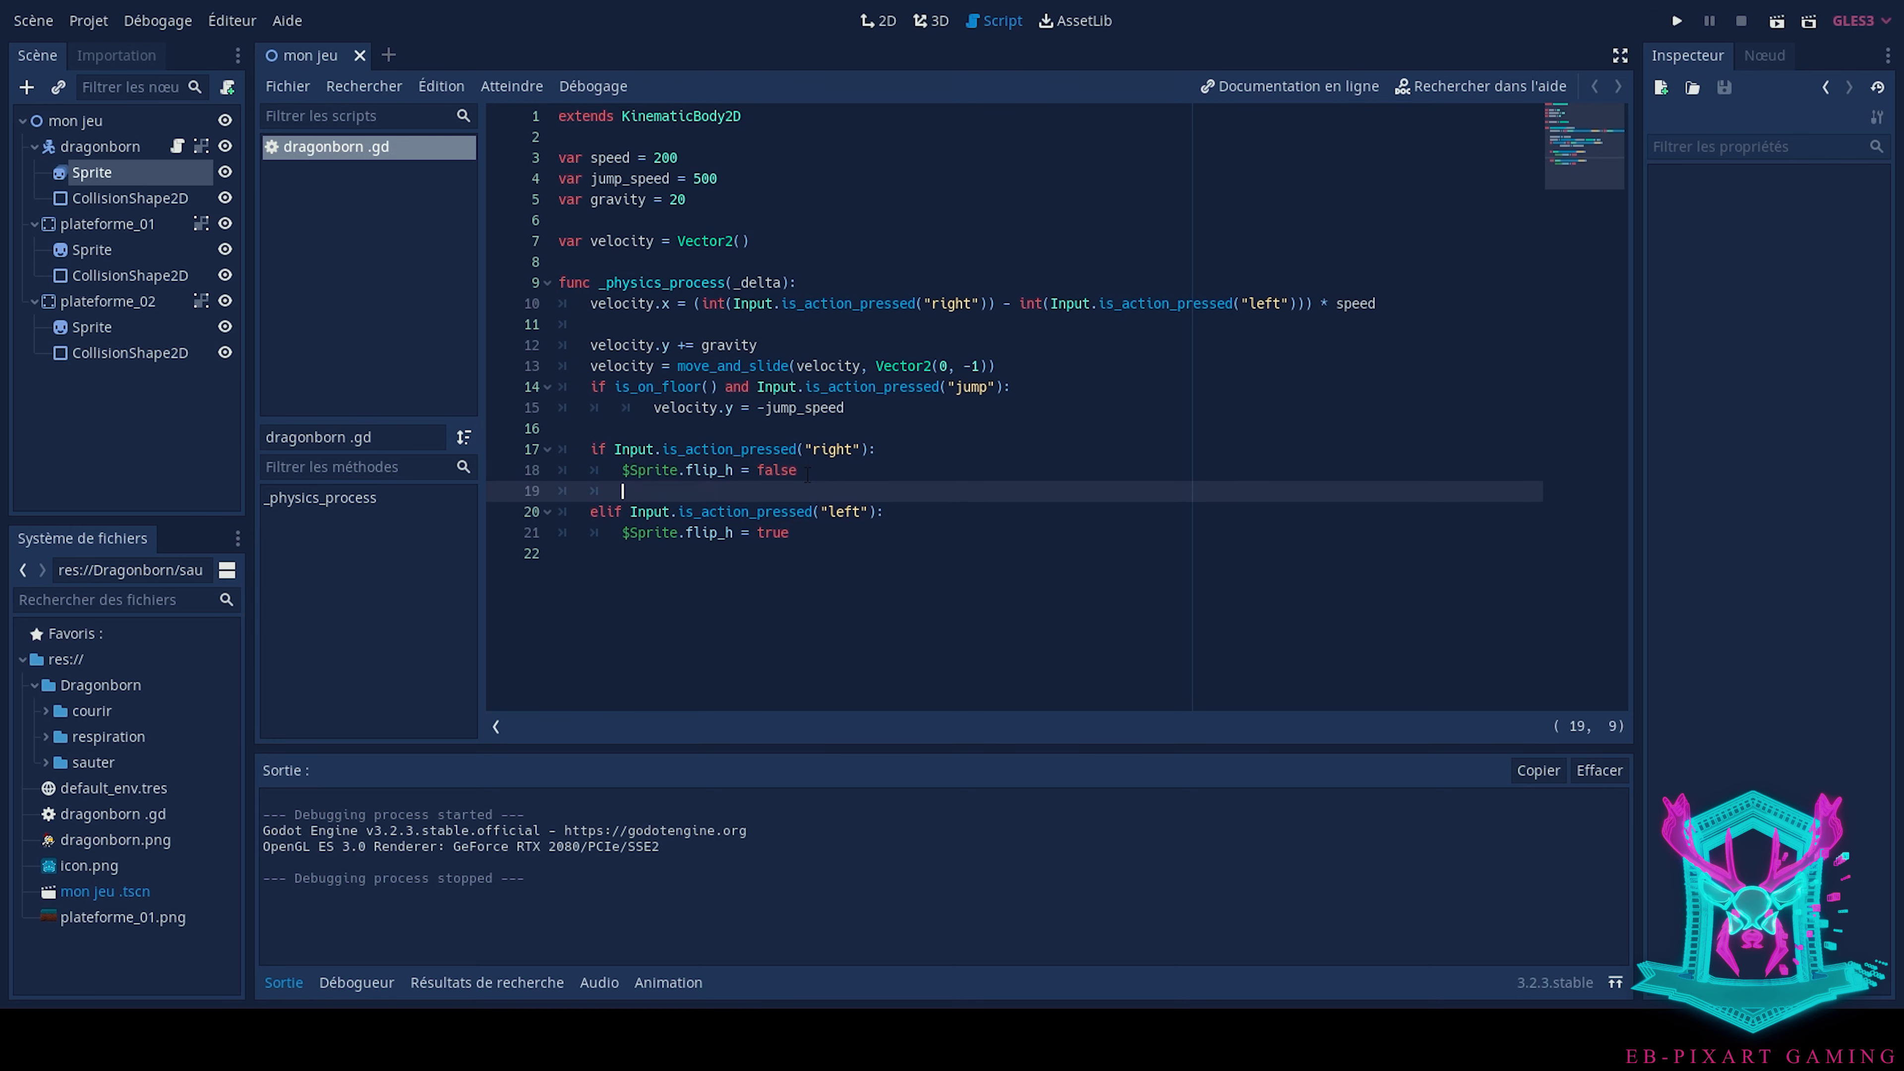
pyautogui.write('$S')
pyautogui.write('prite')
pyautogui.write('.pl')
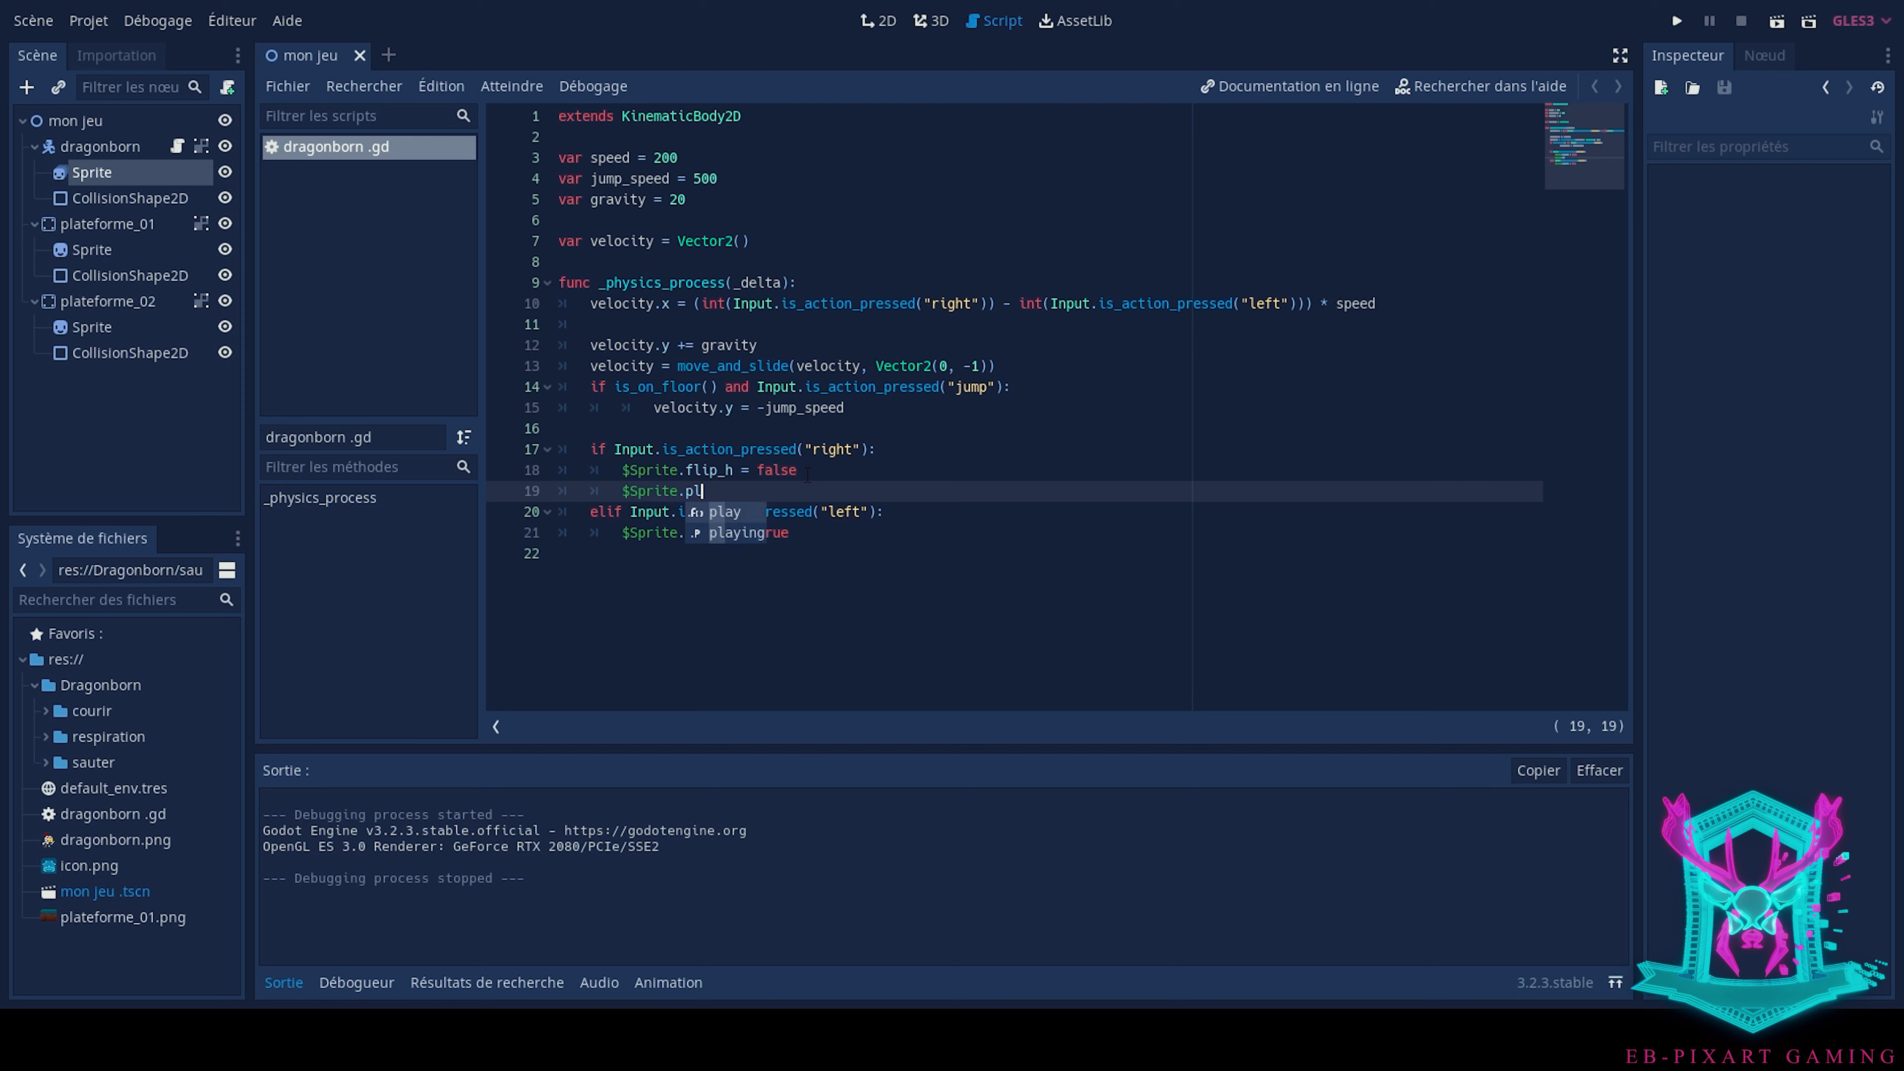
pyautogui.write('ay"')
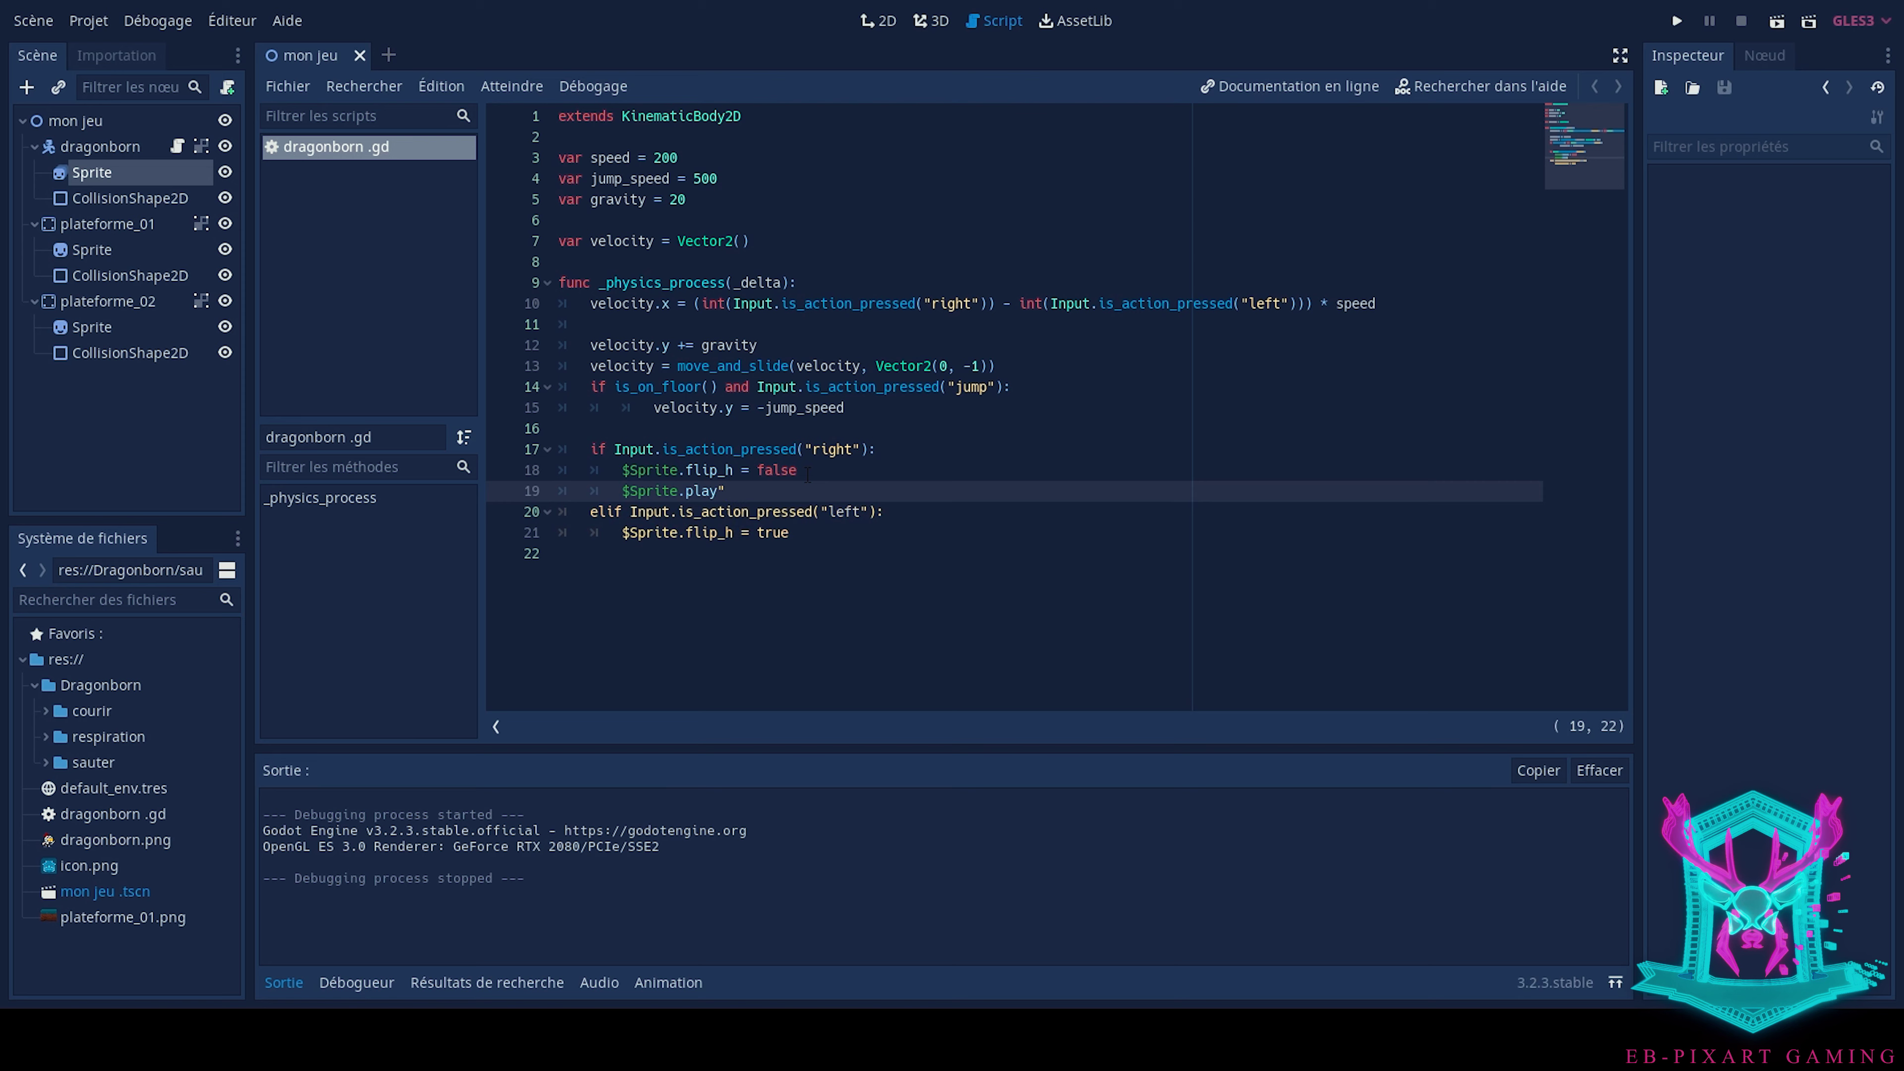
pyautogui.press('BackSpace')
pyautogui.write('("')
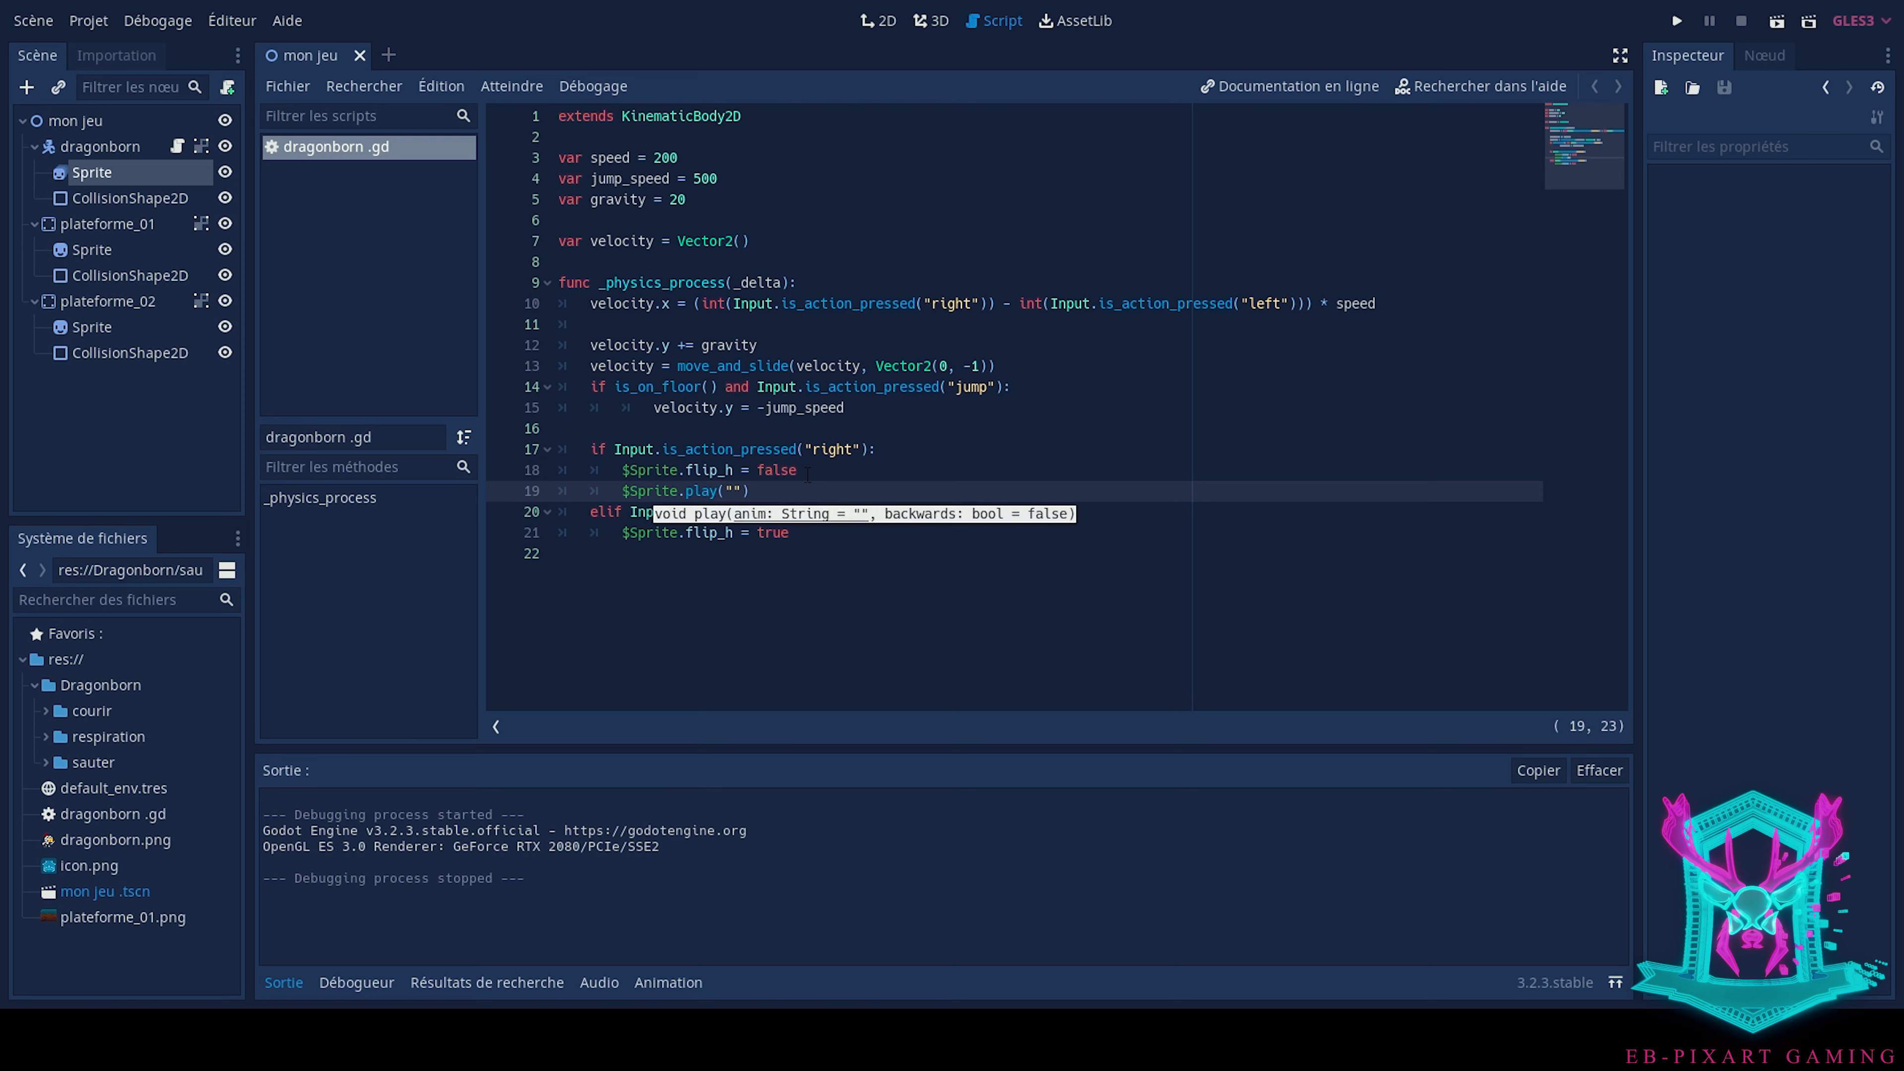
pyautogui.write('cou')
pyautogui.write('rir')
pyautogui.press('End')
pyautogui.hotkey('shift', 'Home')
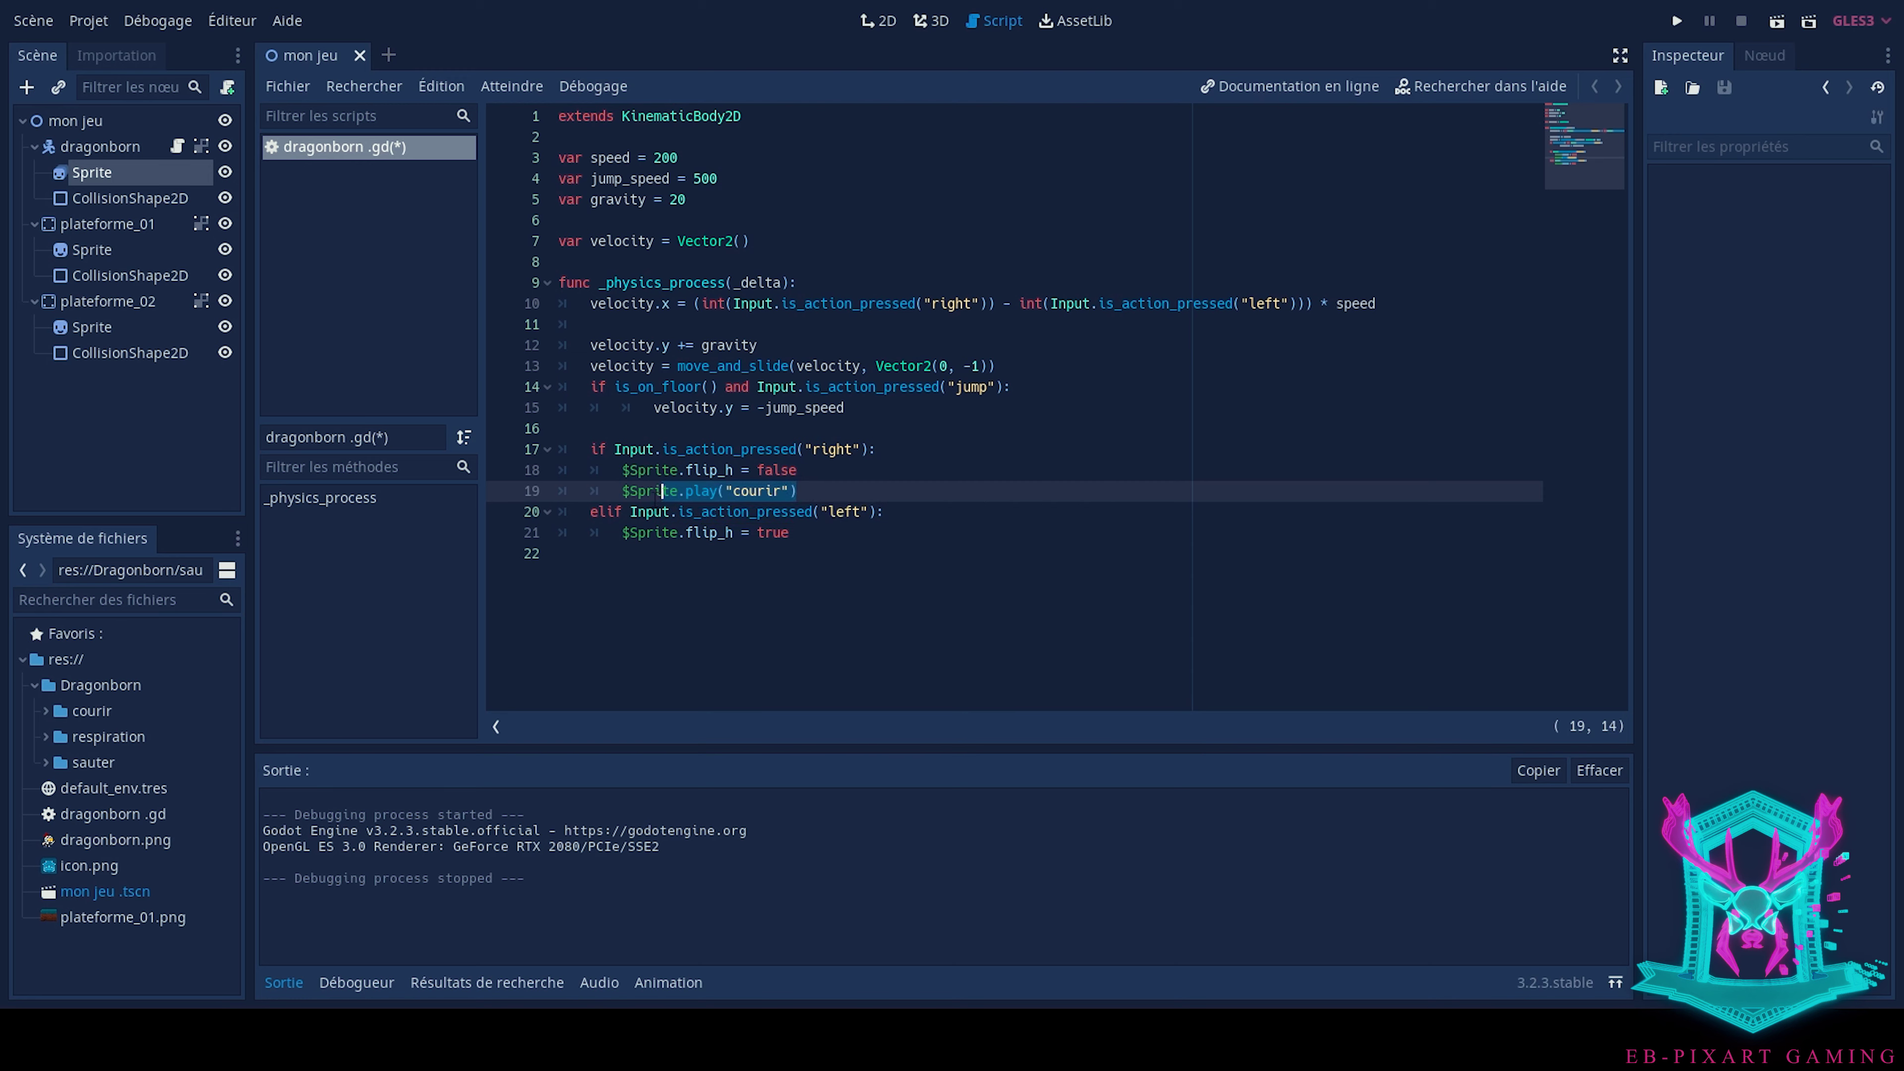
# Paste the same courir play call under flip_h = true in the left branch and save
pyautogui.click(801, 533)
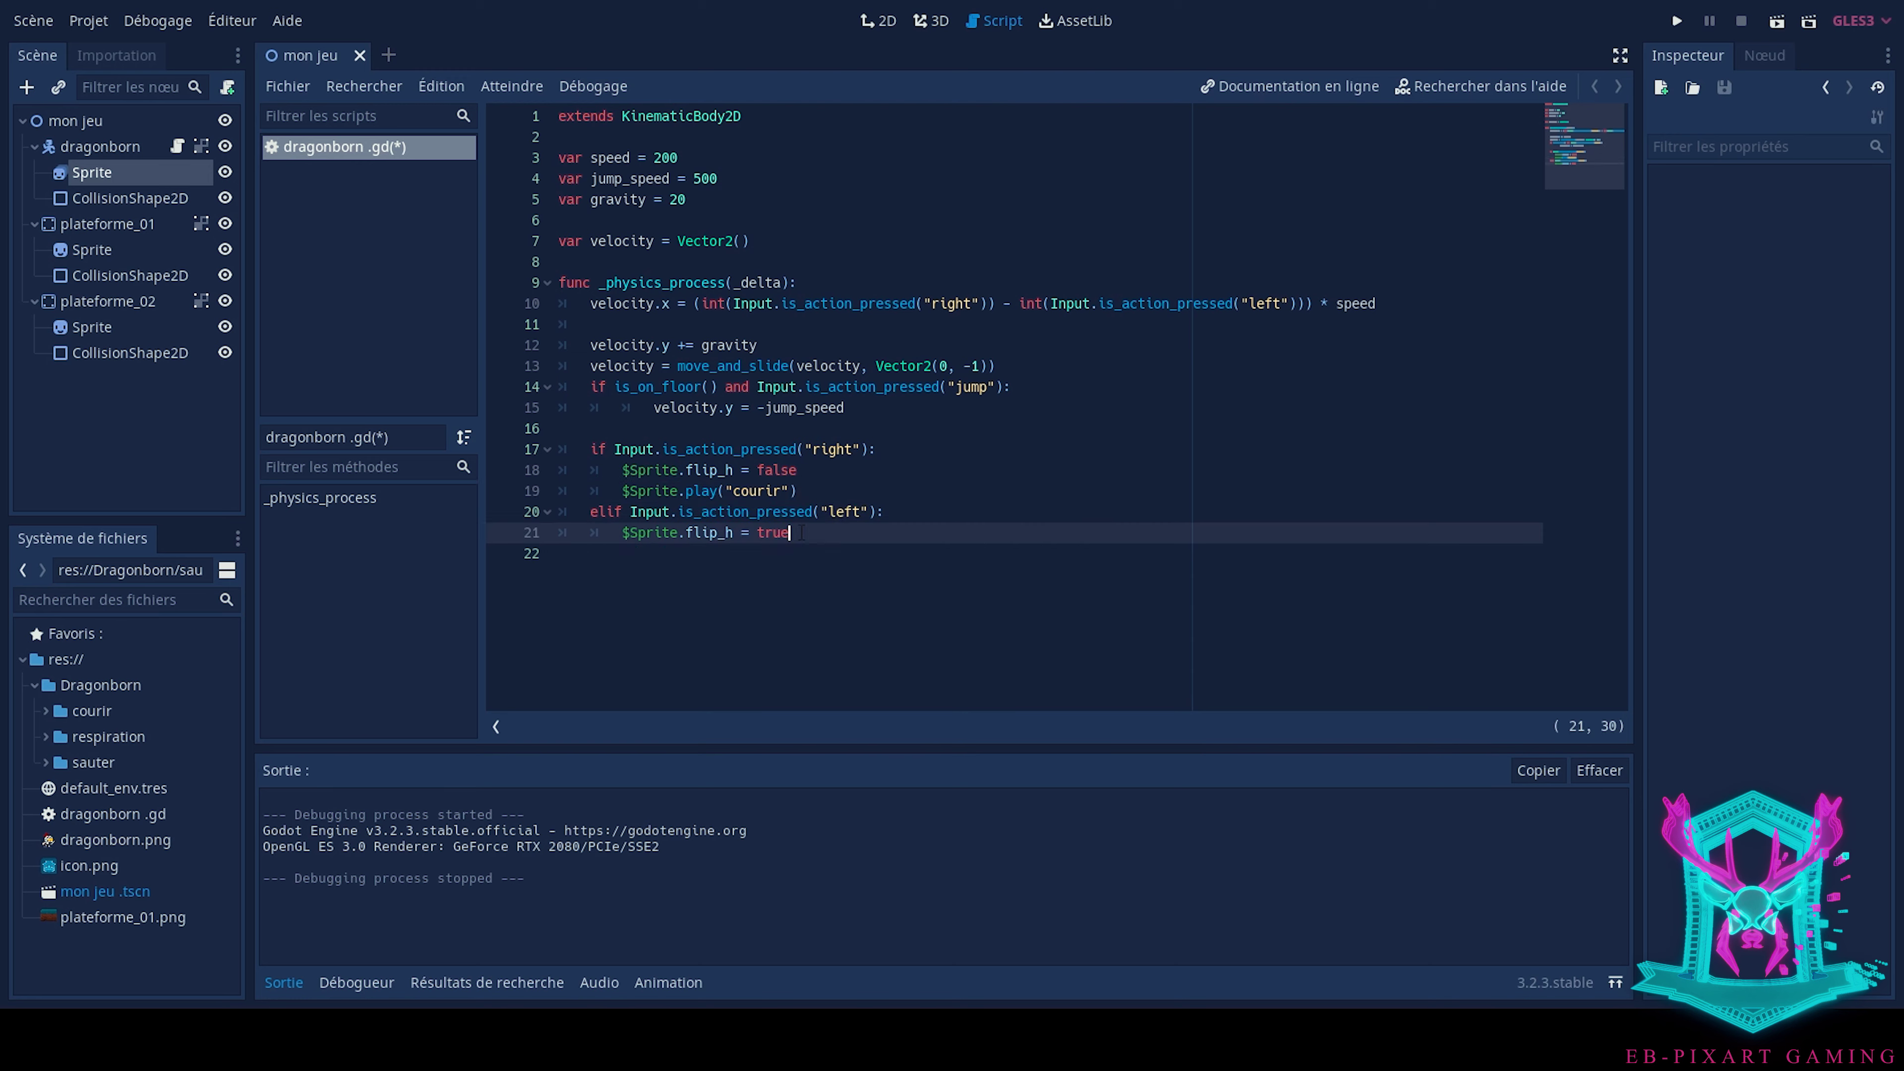
pyautogui.press('Return')
pyautogui.write('$Sprite.play("courir")')
pyautogui.hotkey('ctrl', 's')
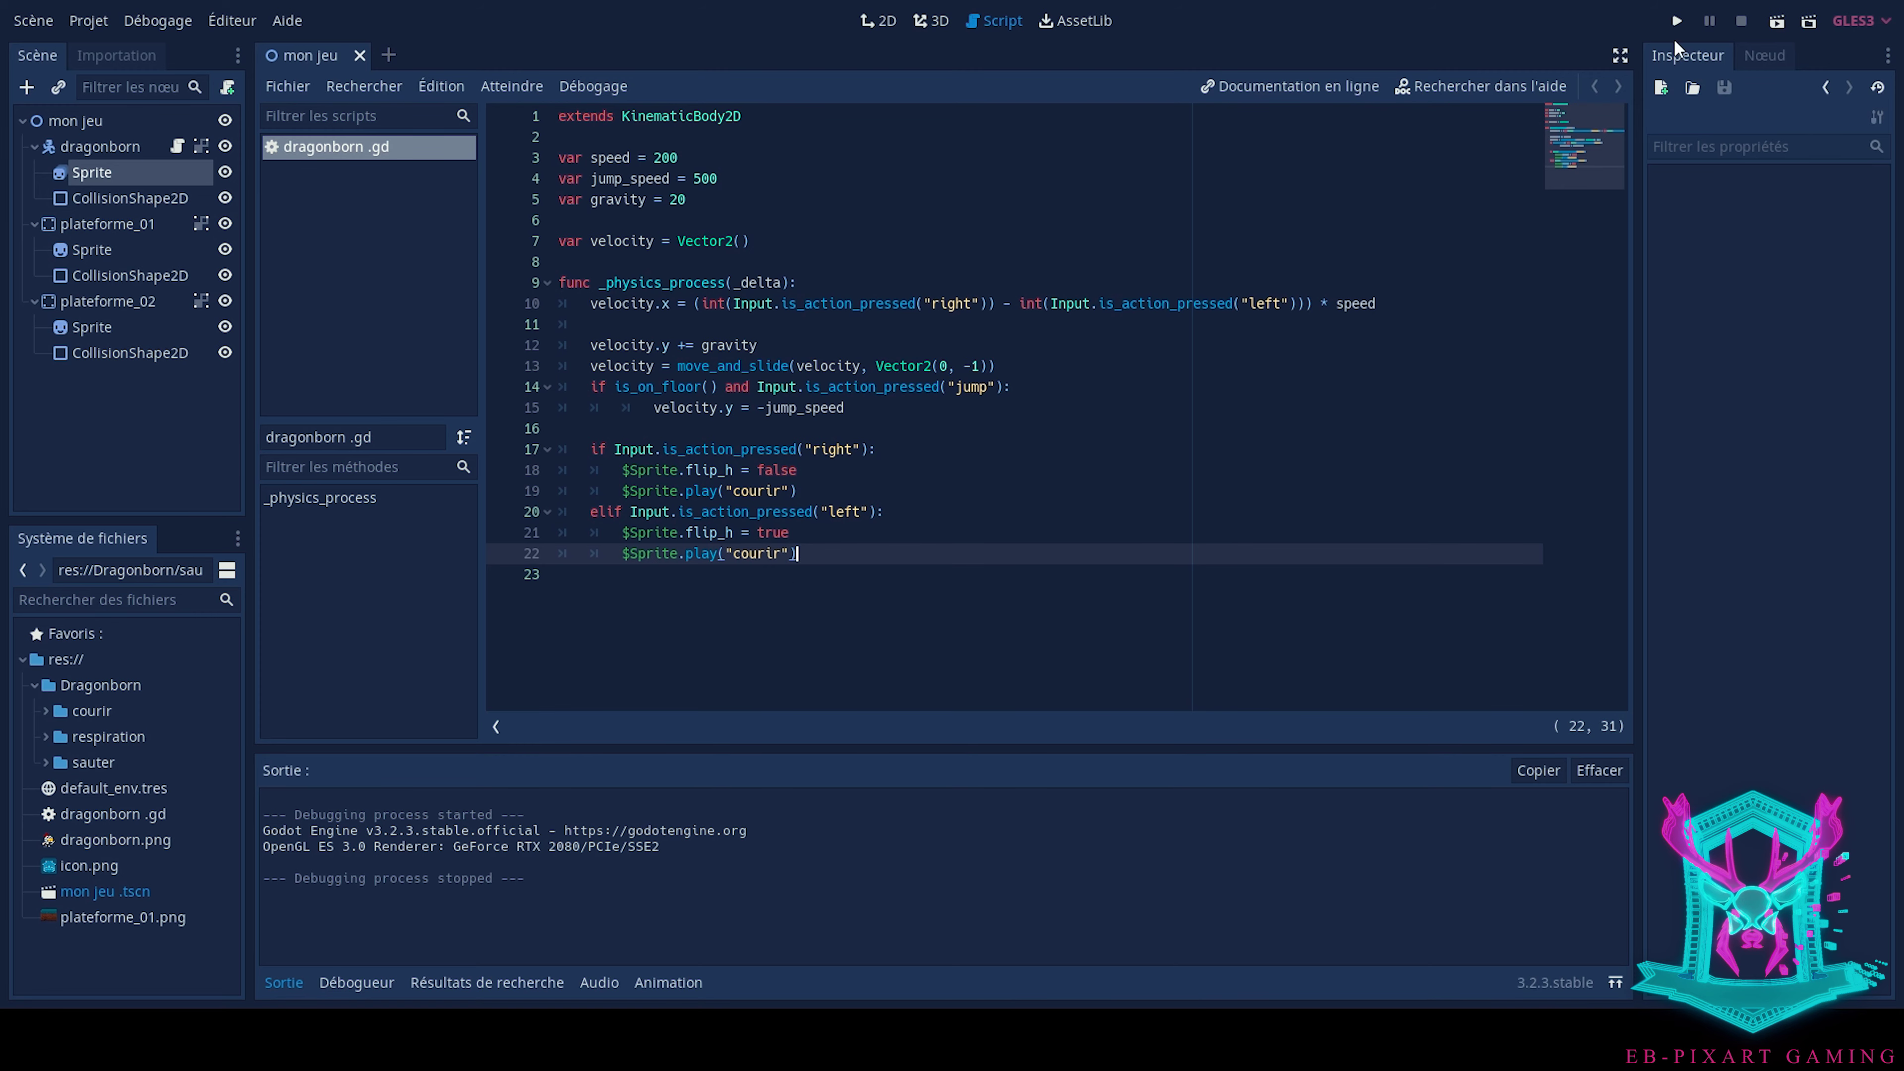
# Run the game, move the knight right and left to check the courir animation, then close it
pyautogui.click(1676, 21)
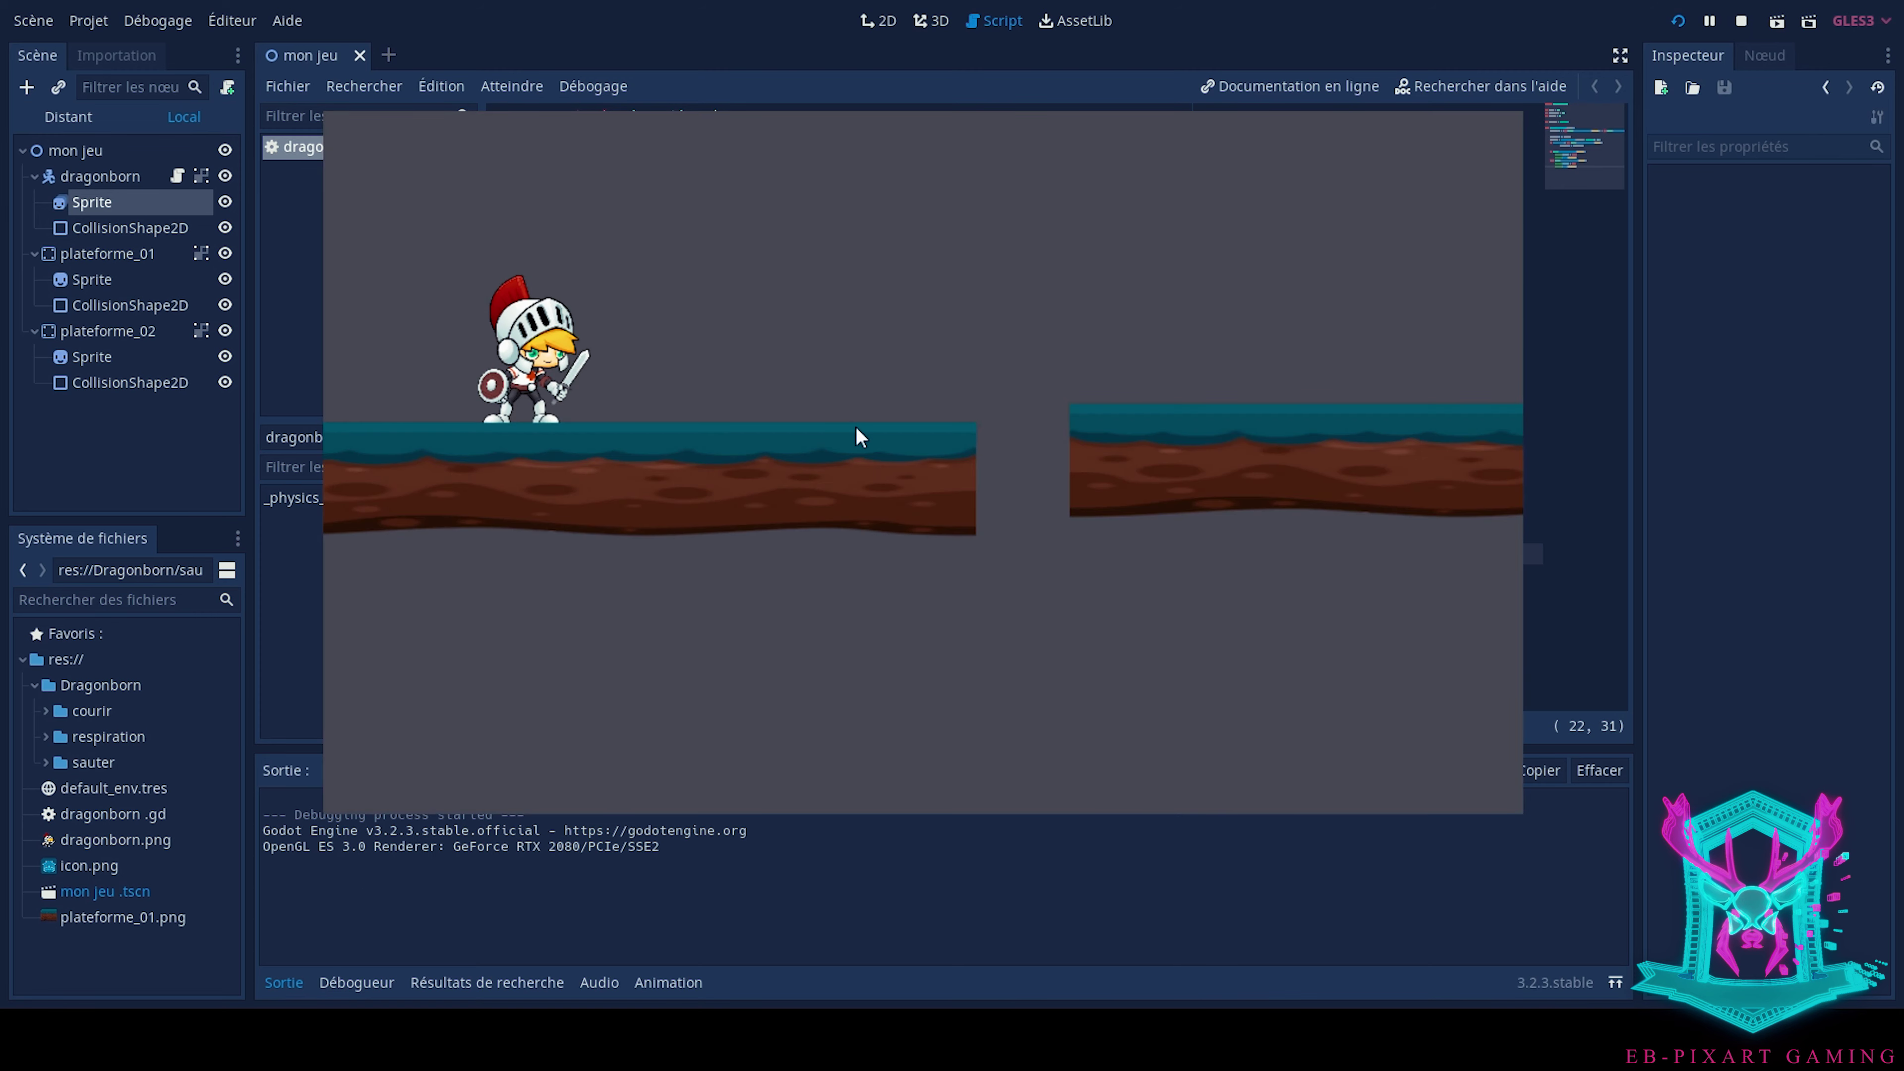
pyautogui.press('Right')
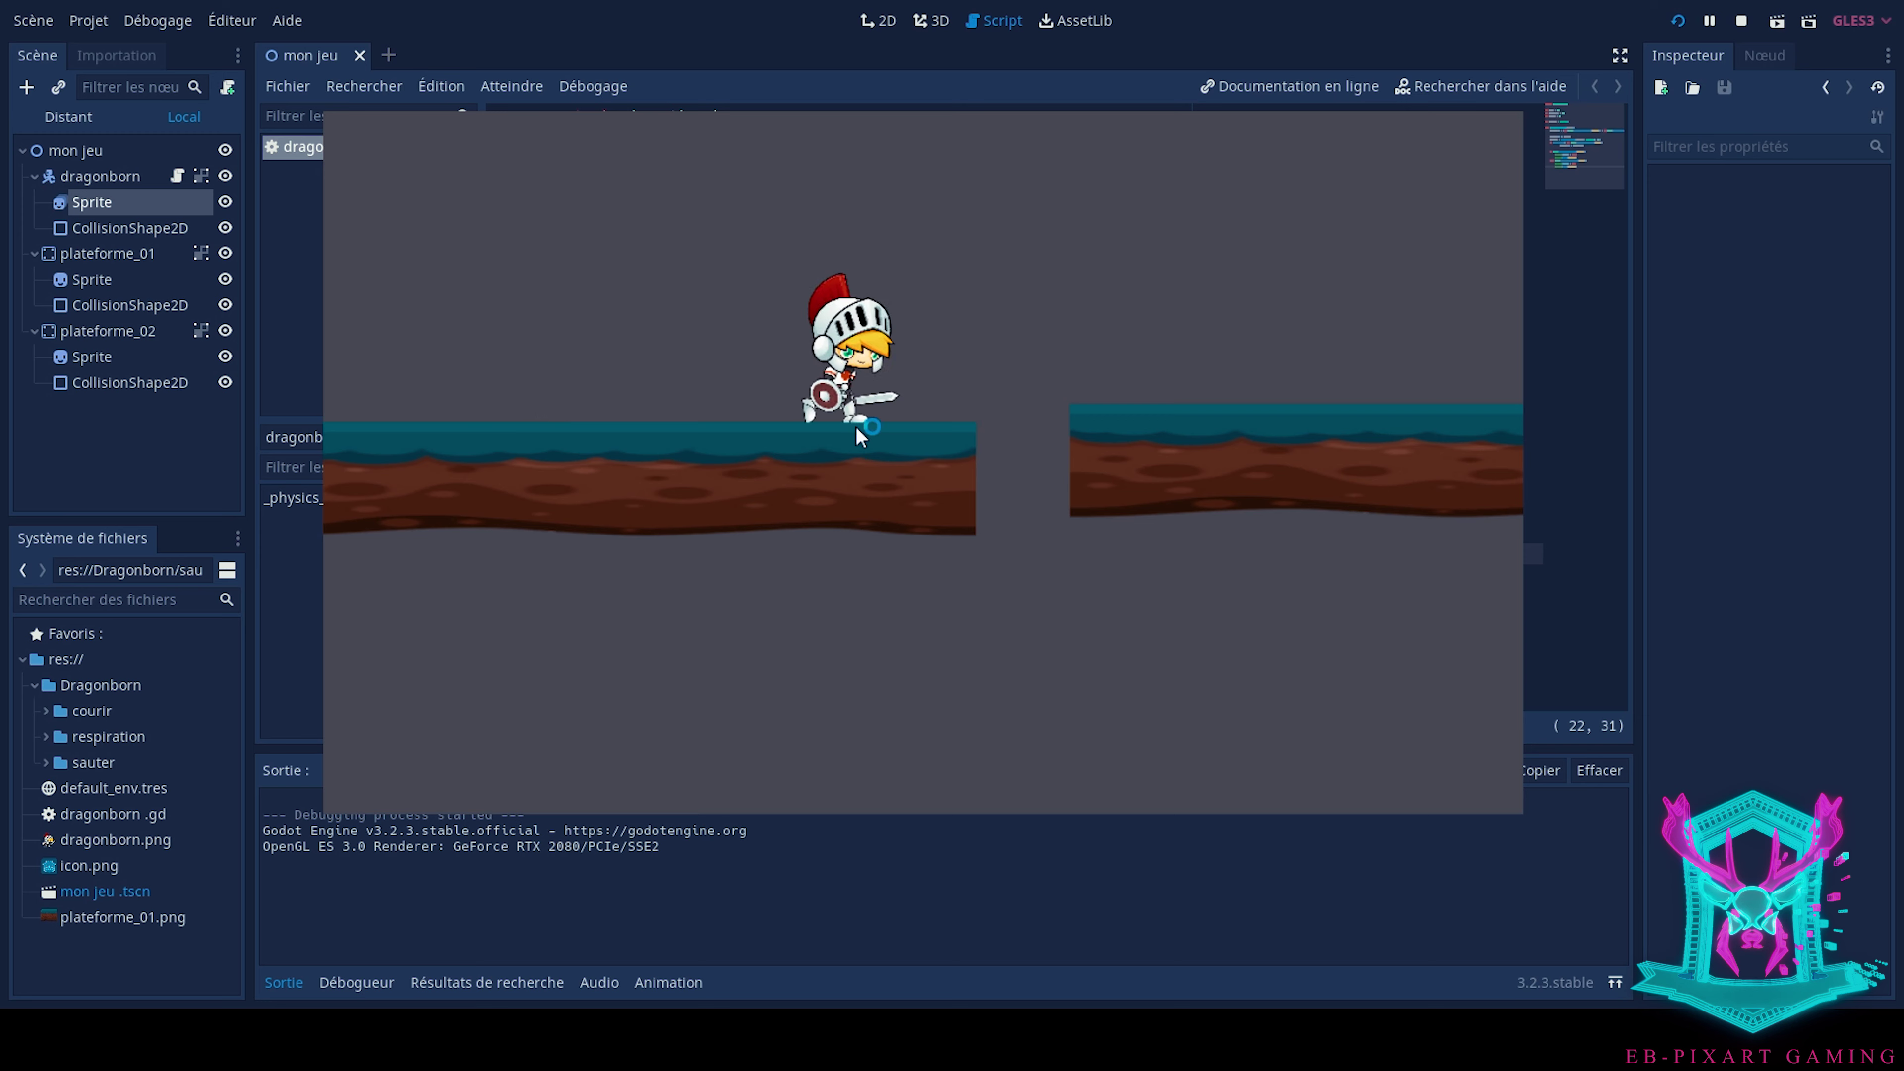
pyautogui.press('Left')
pyautogui.press('Right')
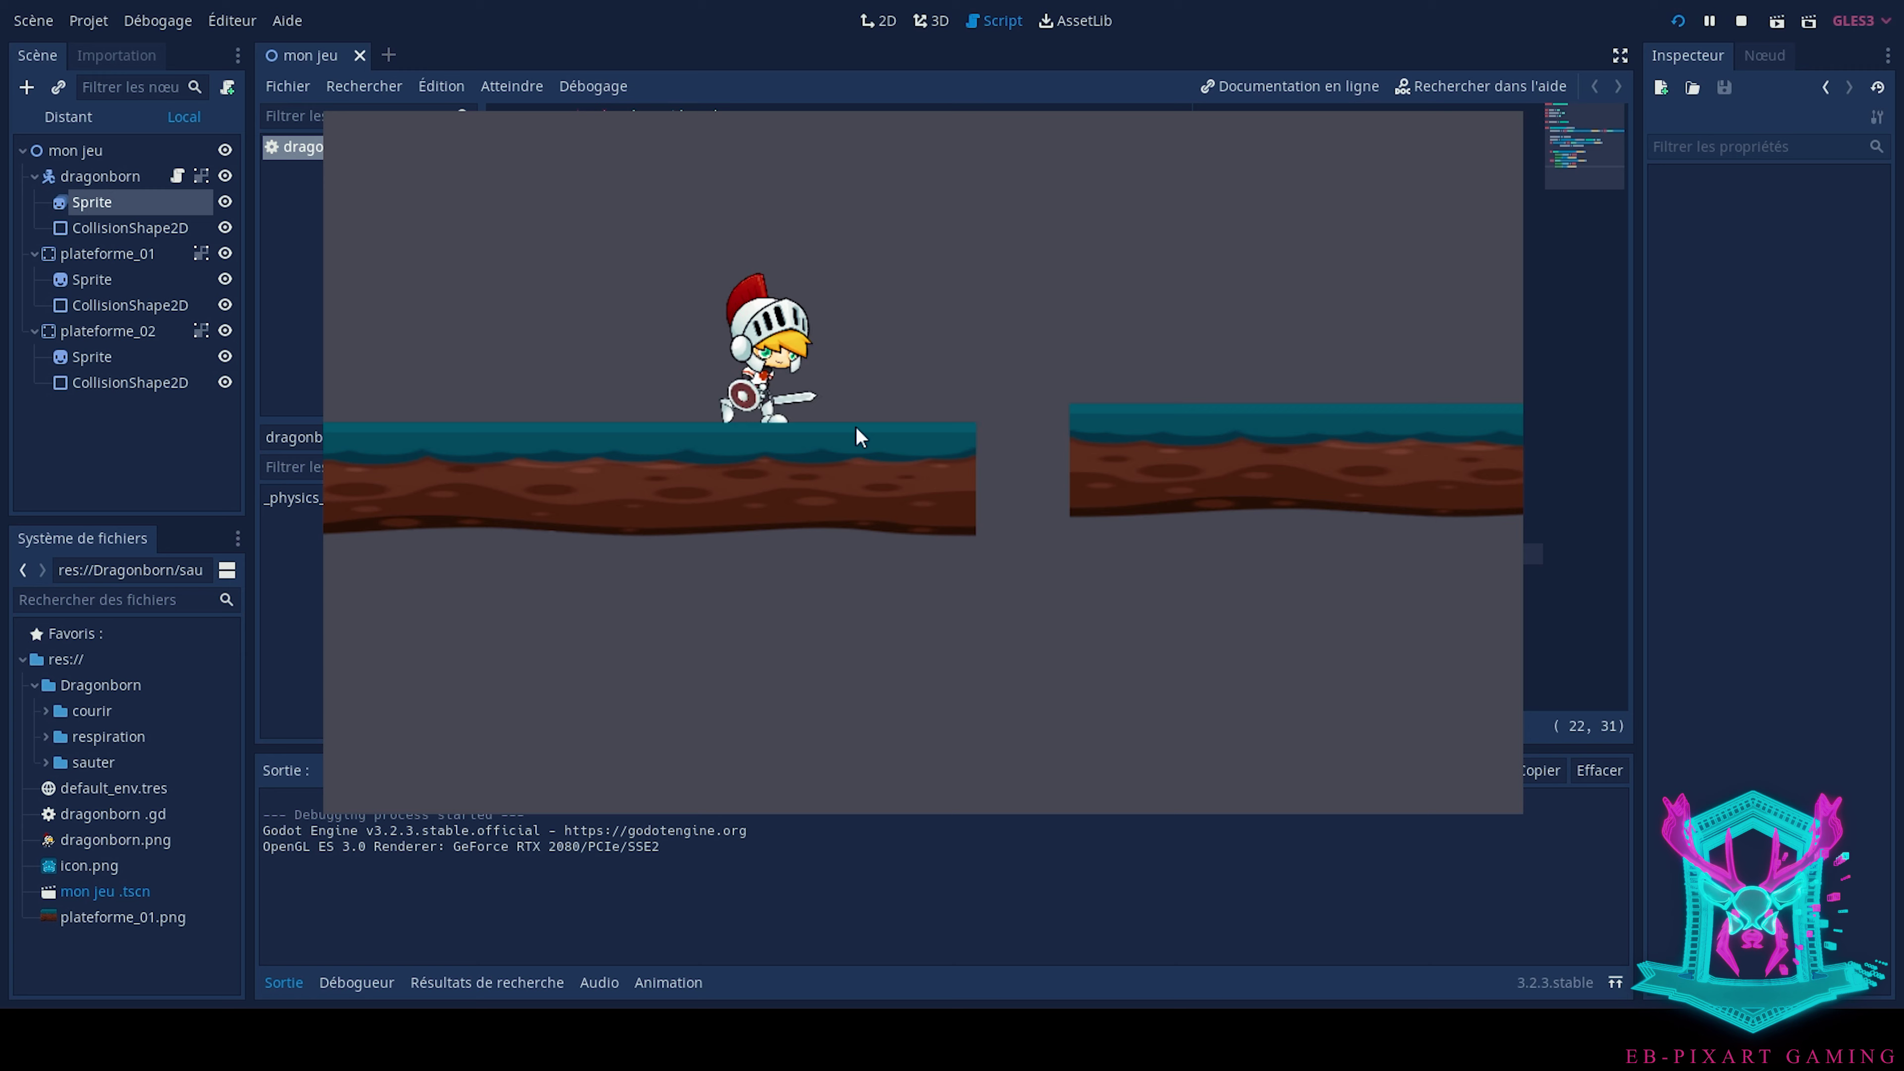
pyautogui.press('Left')
pyautogui.press('Right')
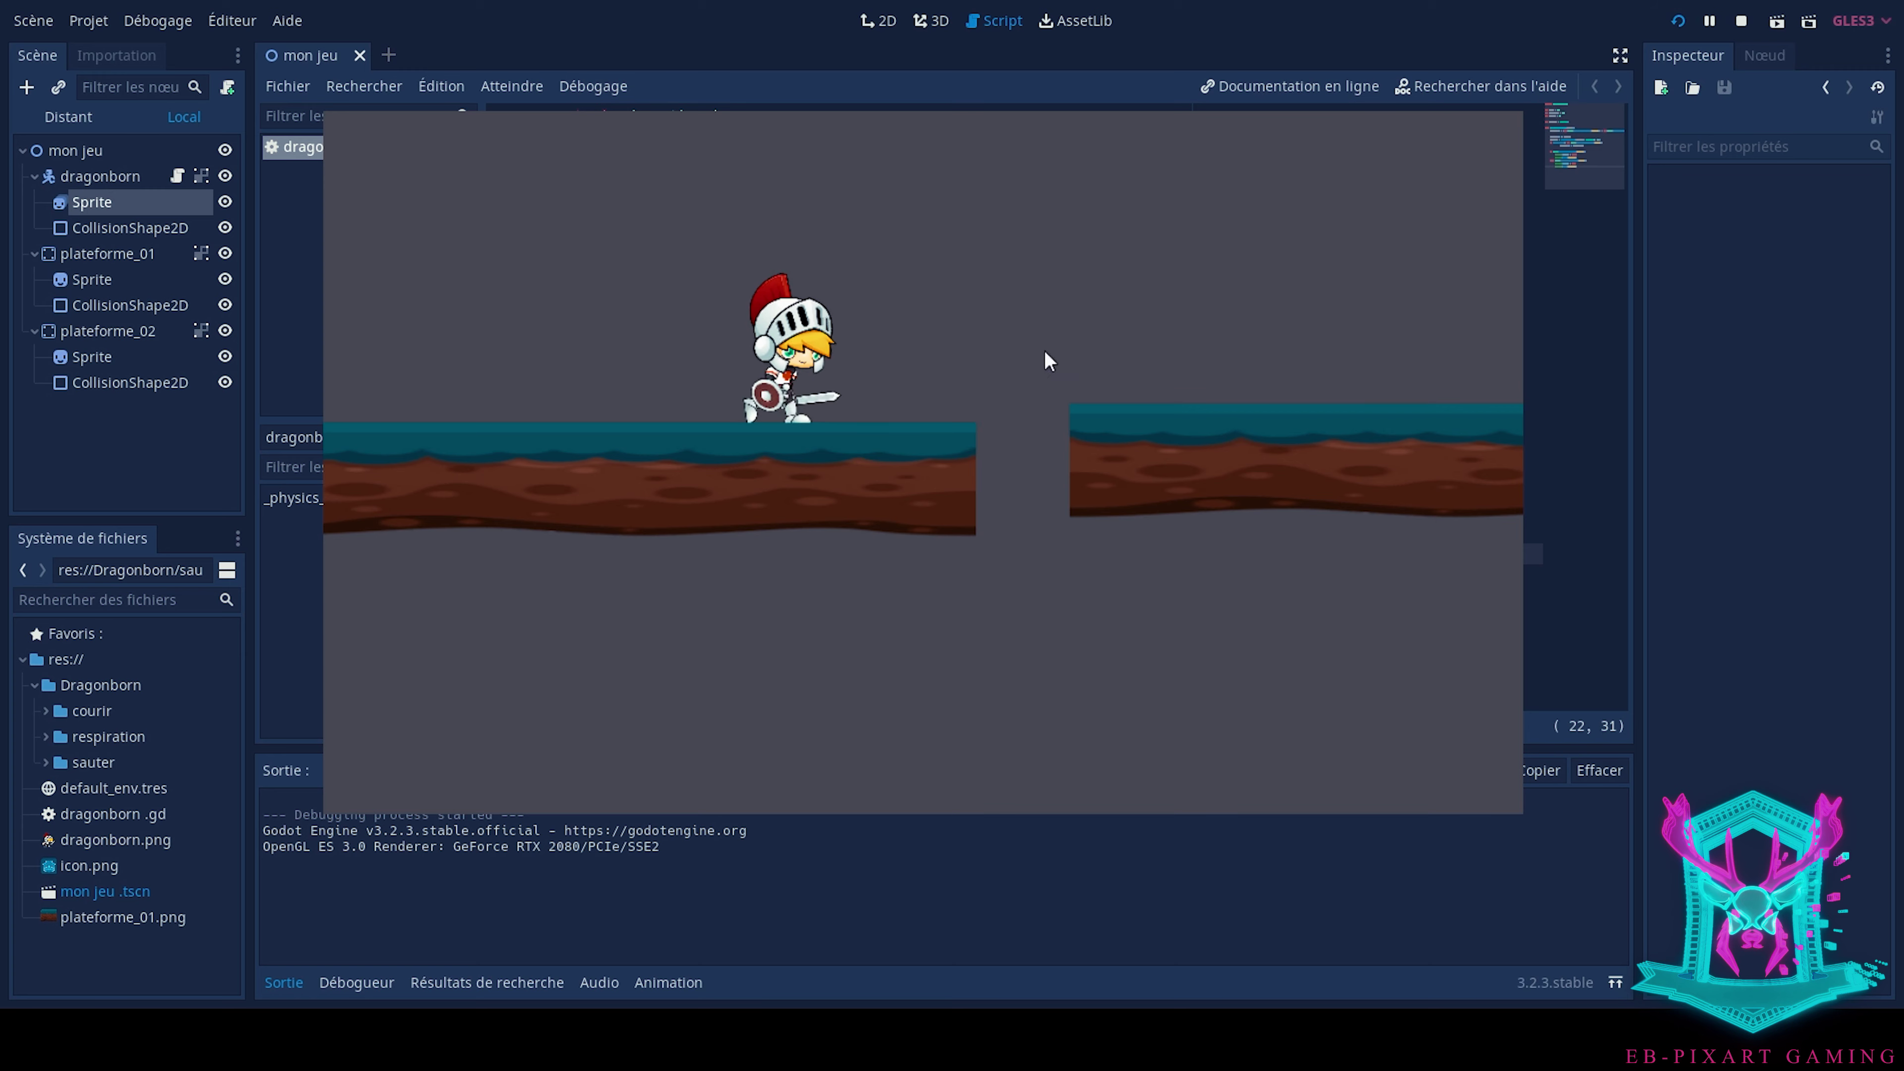
pyautogui.hotkey('alt', 'F4')
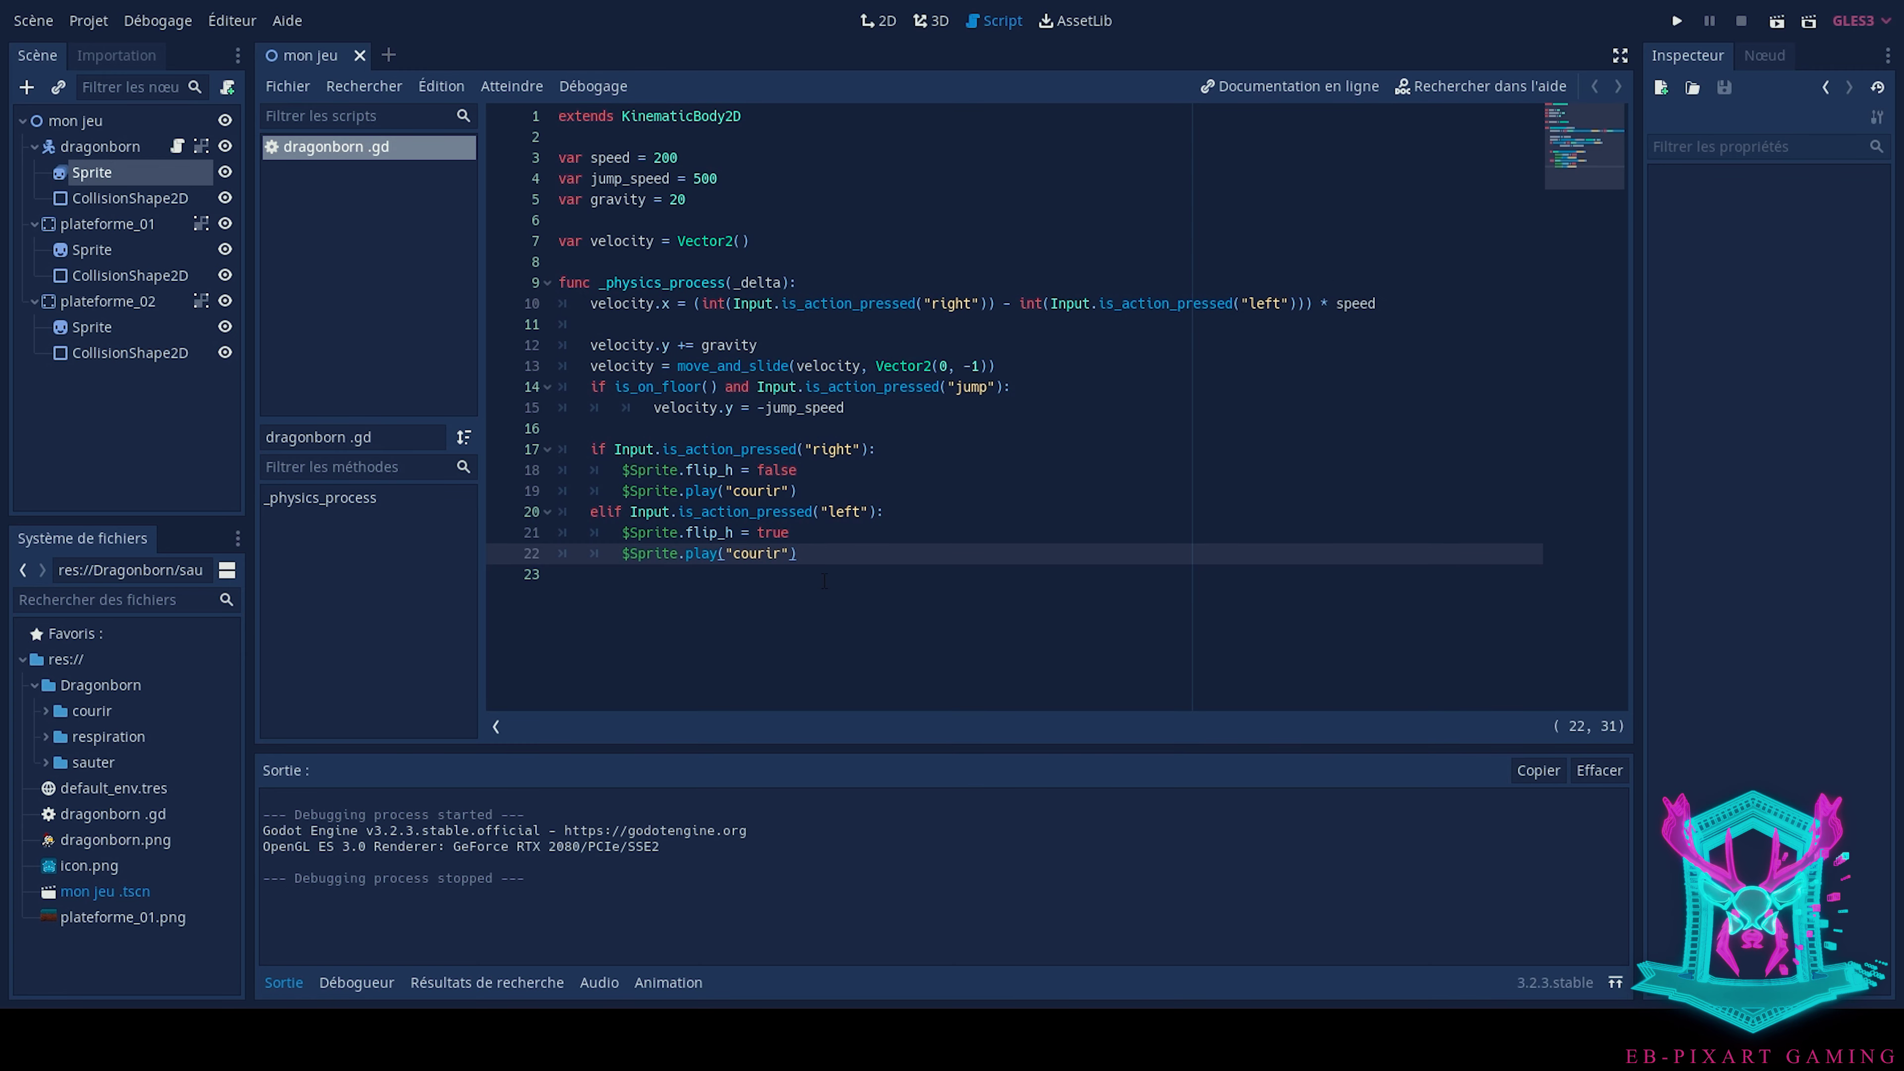
# Add an else branch calling $Sprite.play("respiration") on line 24, save, and run the game
pyautogui.press('Return')
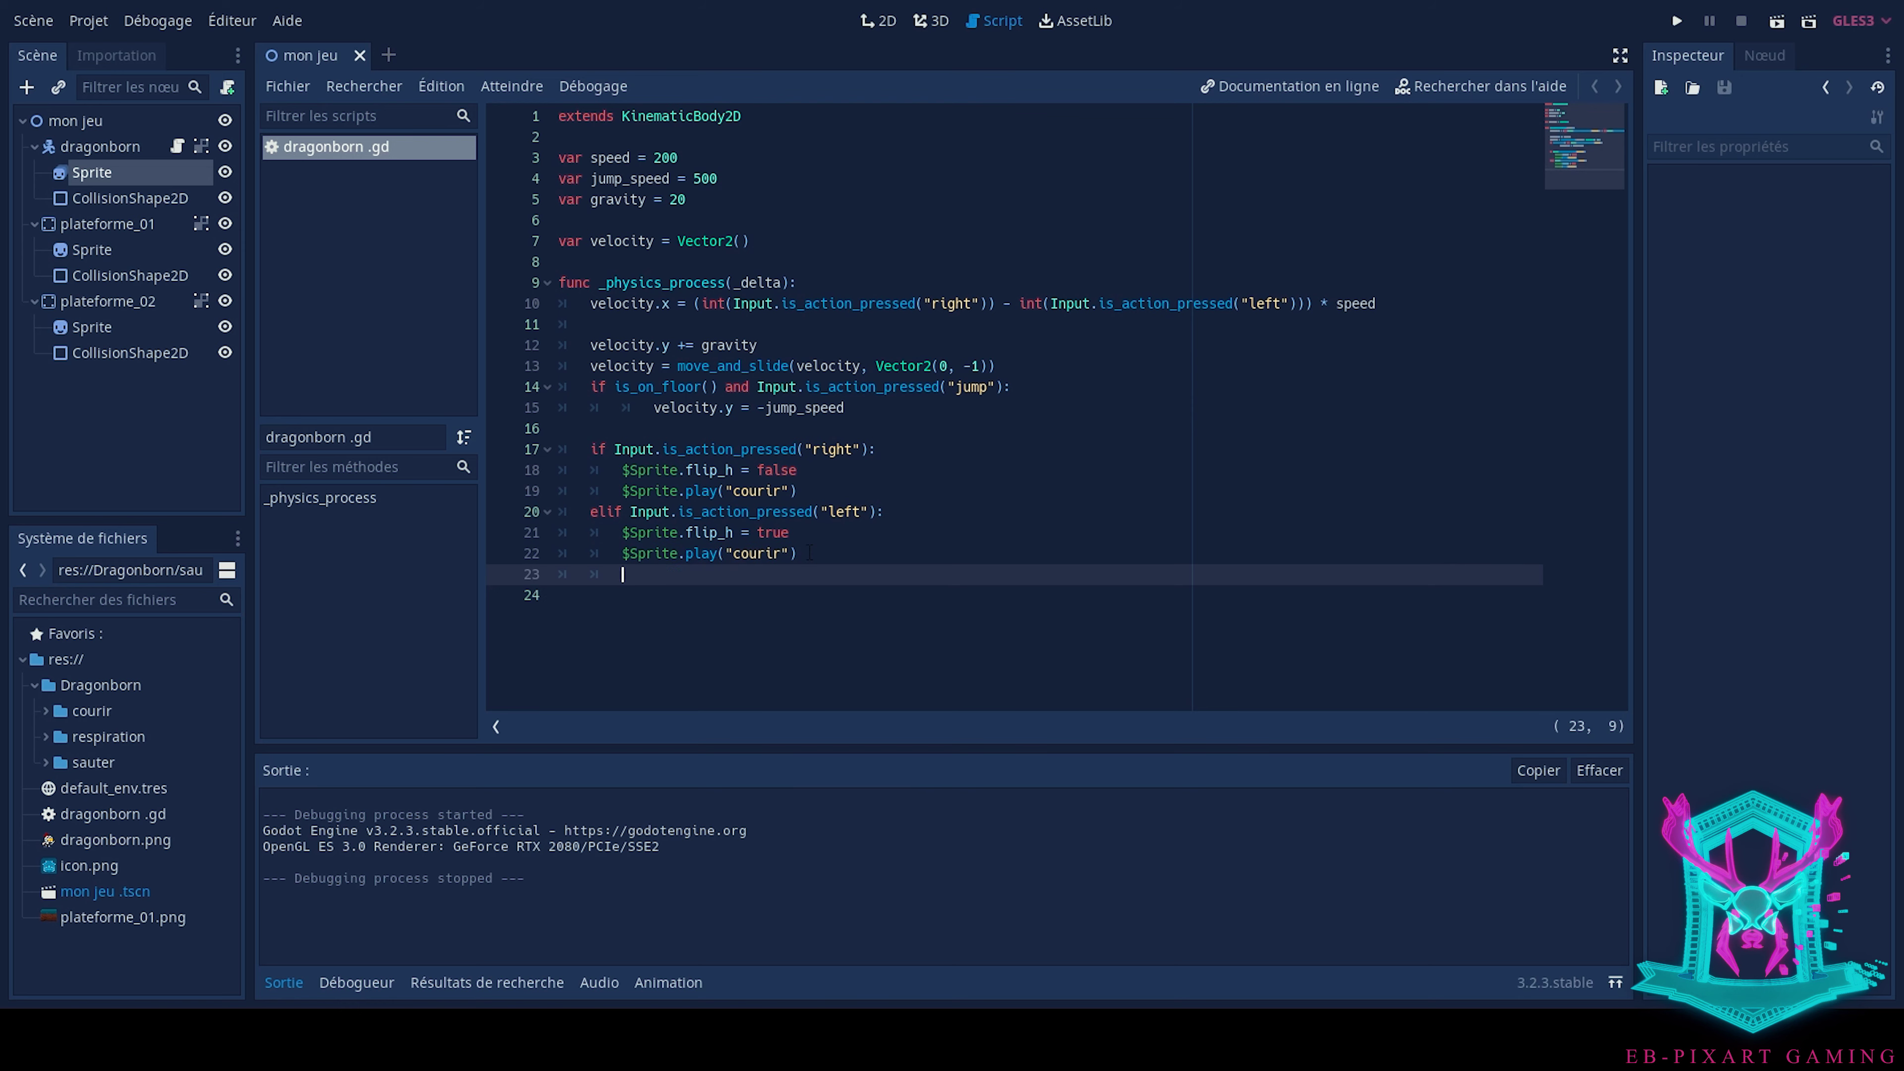
pyautogui.write('e')
pyautogui.write('lse:')
pyautogui.press('Return')
pyautogui.write('$')
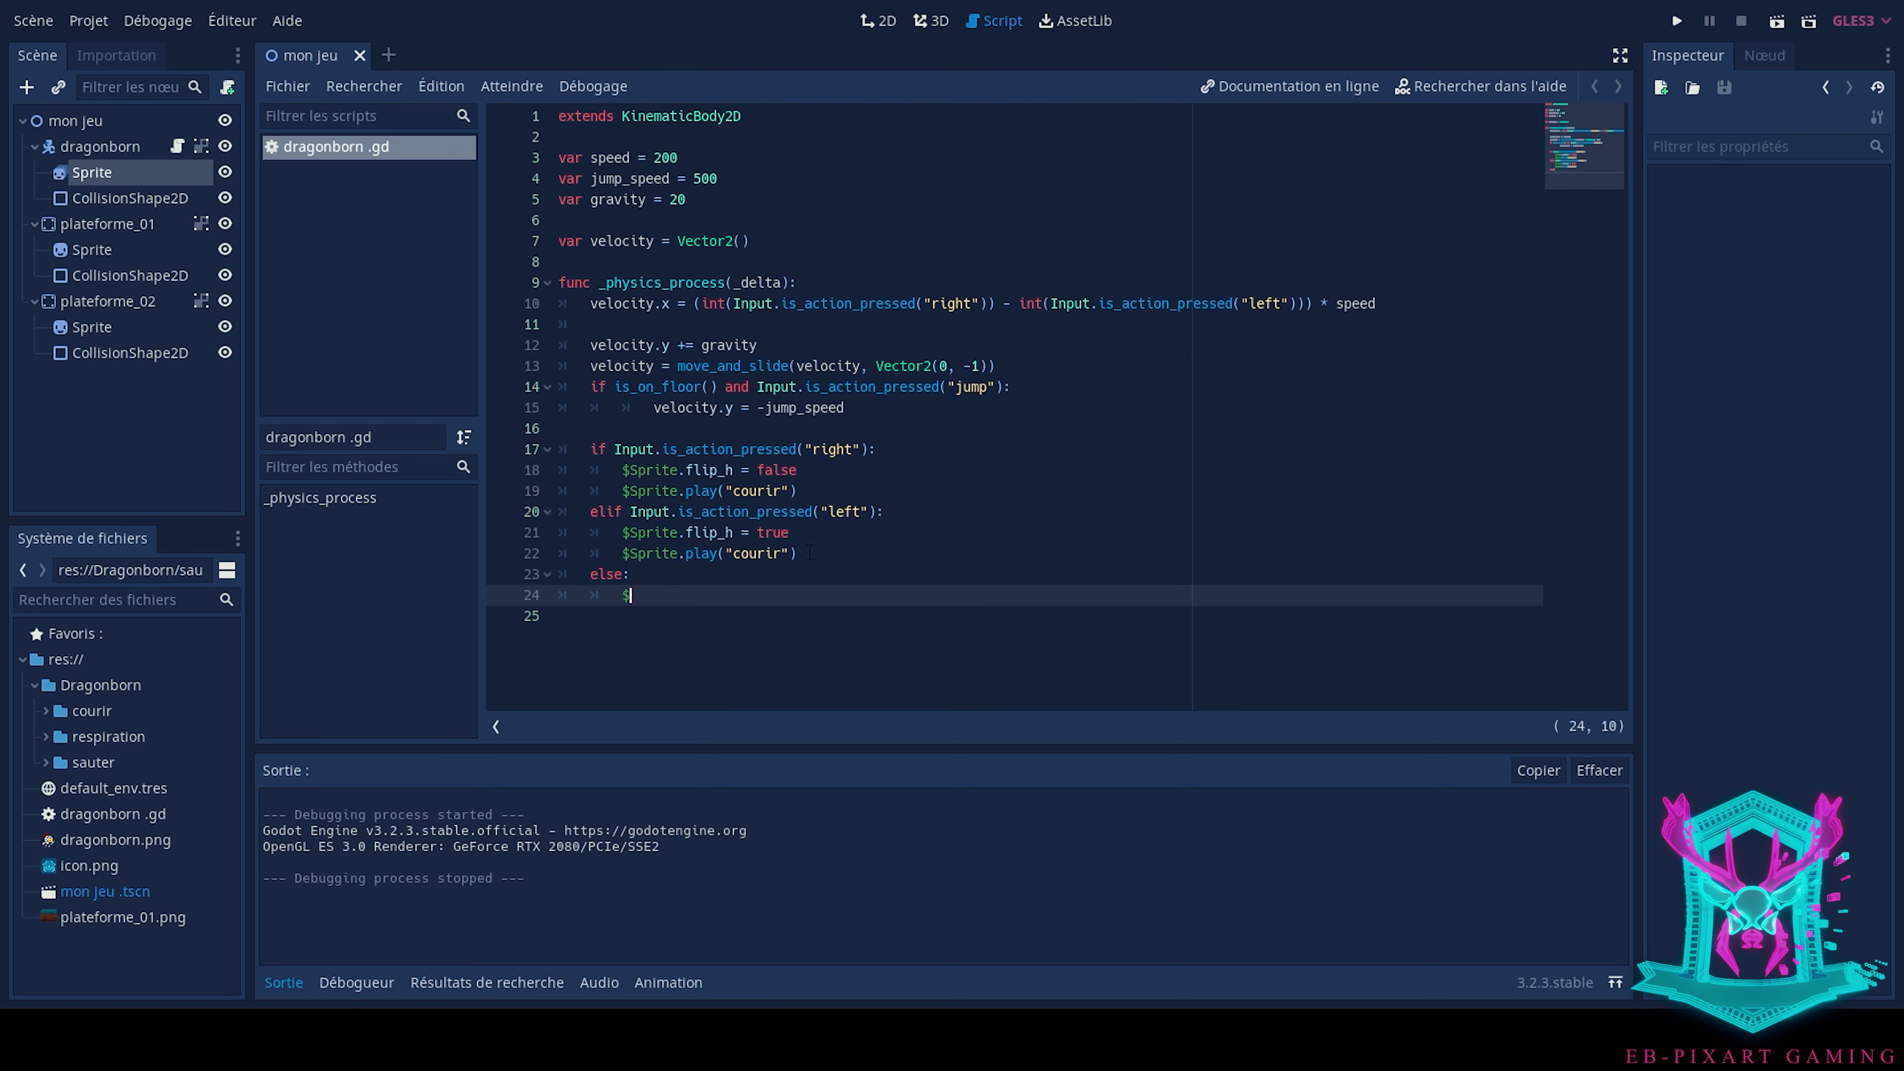
pyautogui.write('Sprite.')
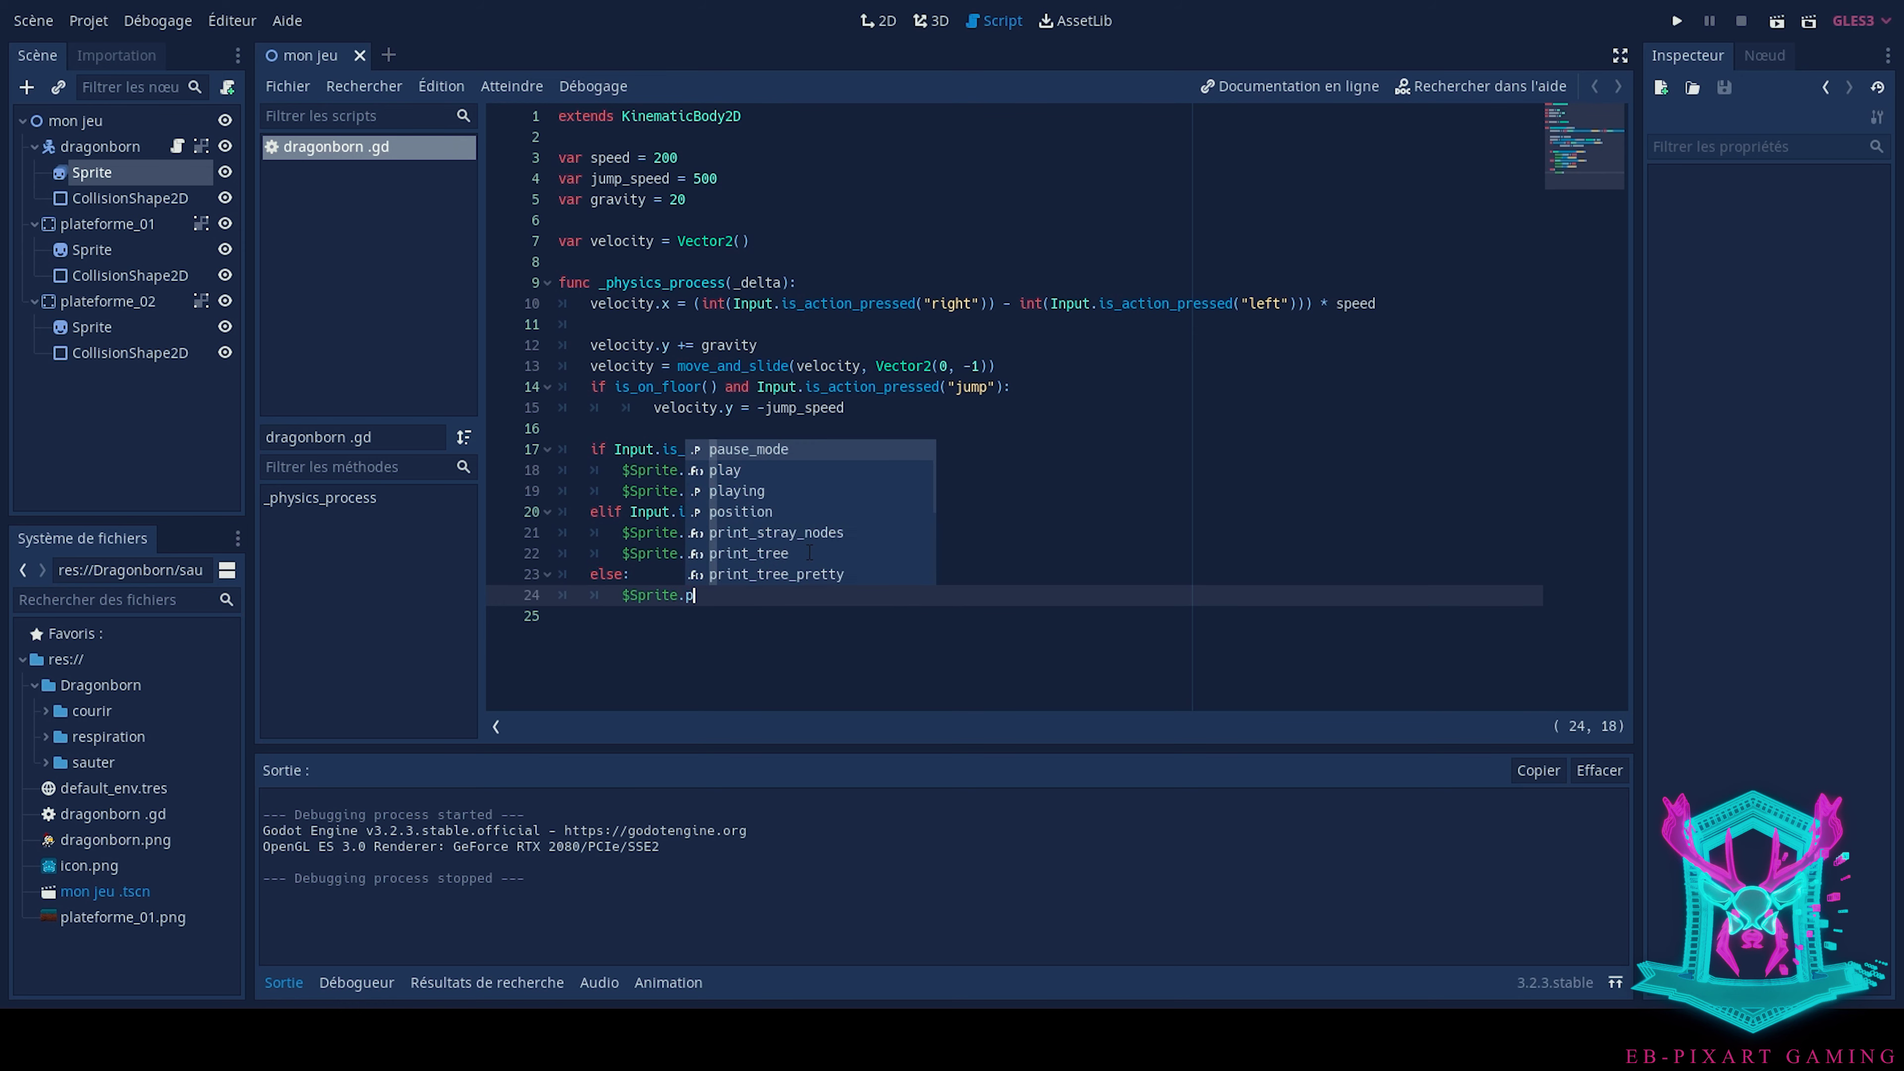
pyautogui.write('play')
pyautogui.press('Return')
pyautogui.write('"')
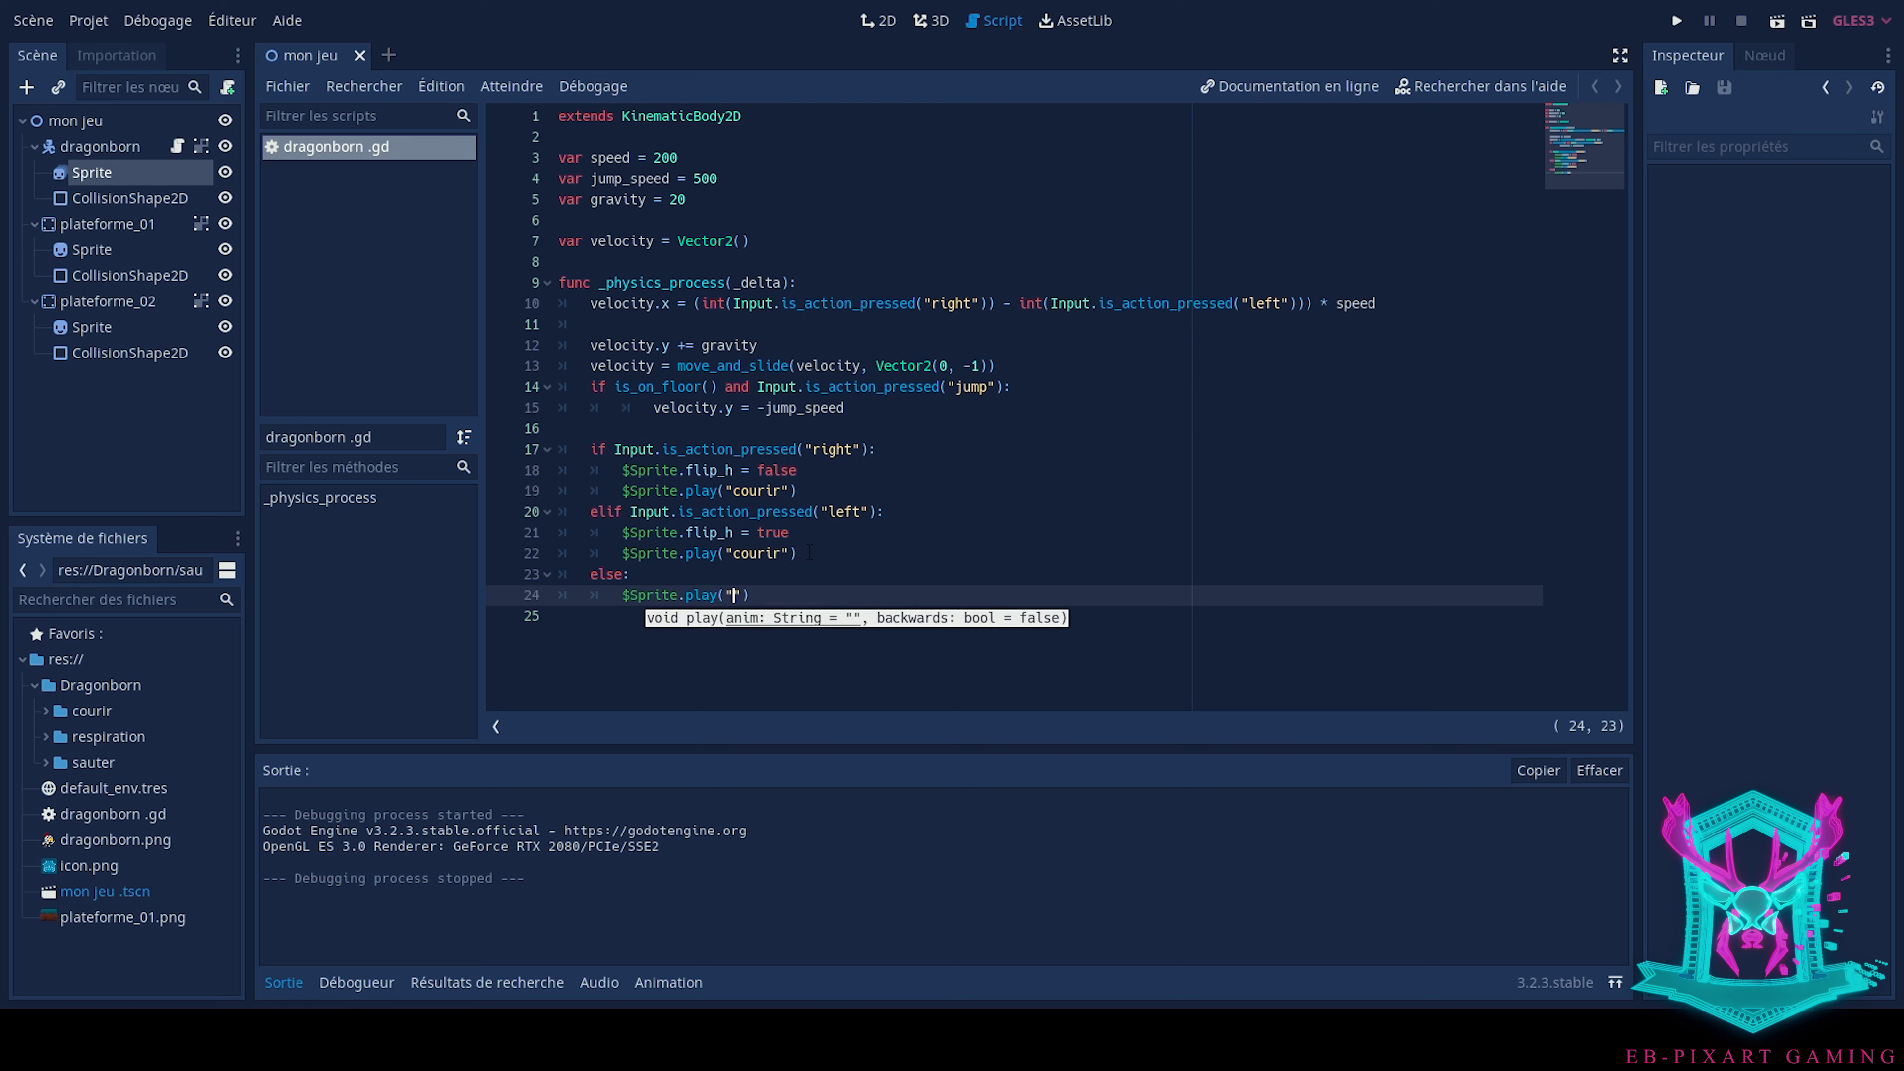
pyautogui.write('respiratio')
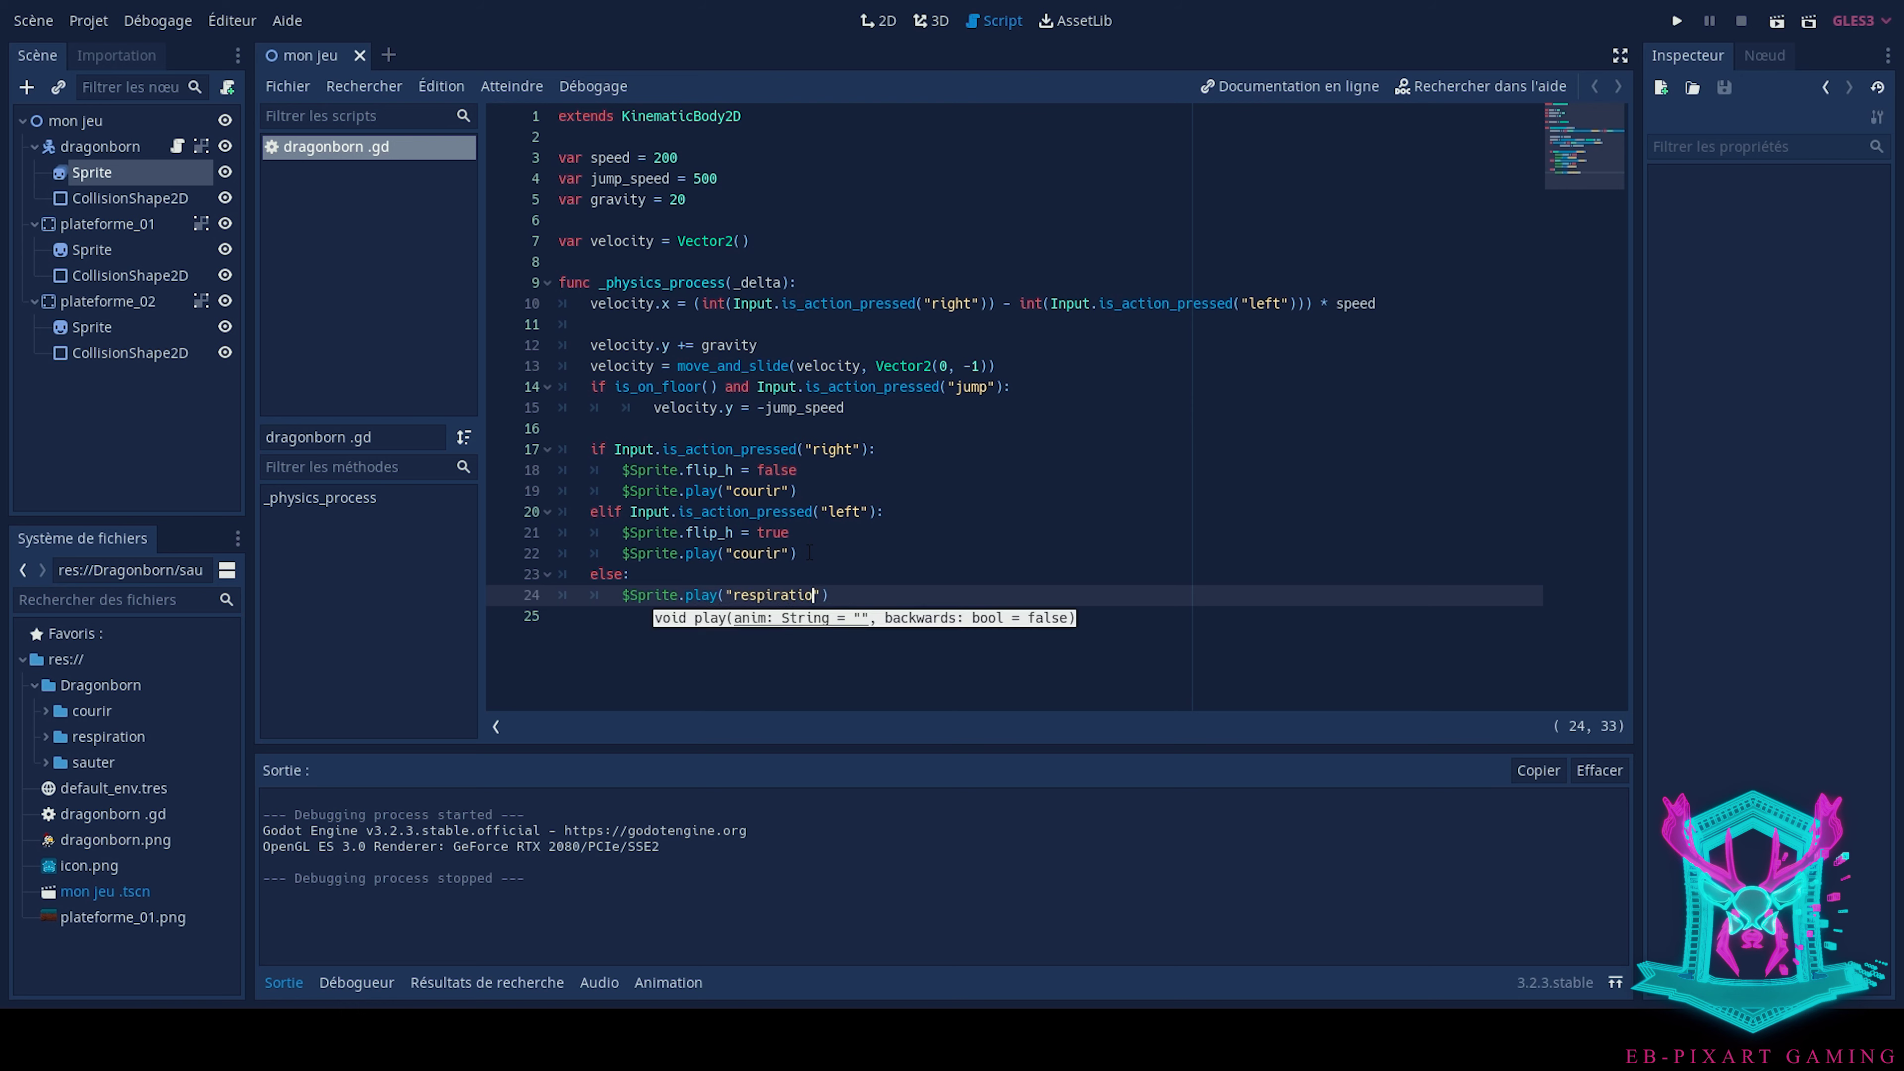
pyautogui.write('n')
pyautogui.click(877, 588)
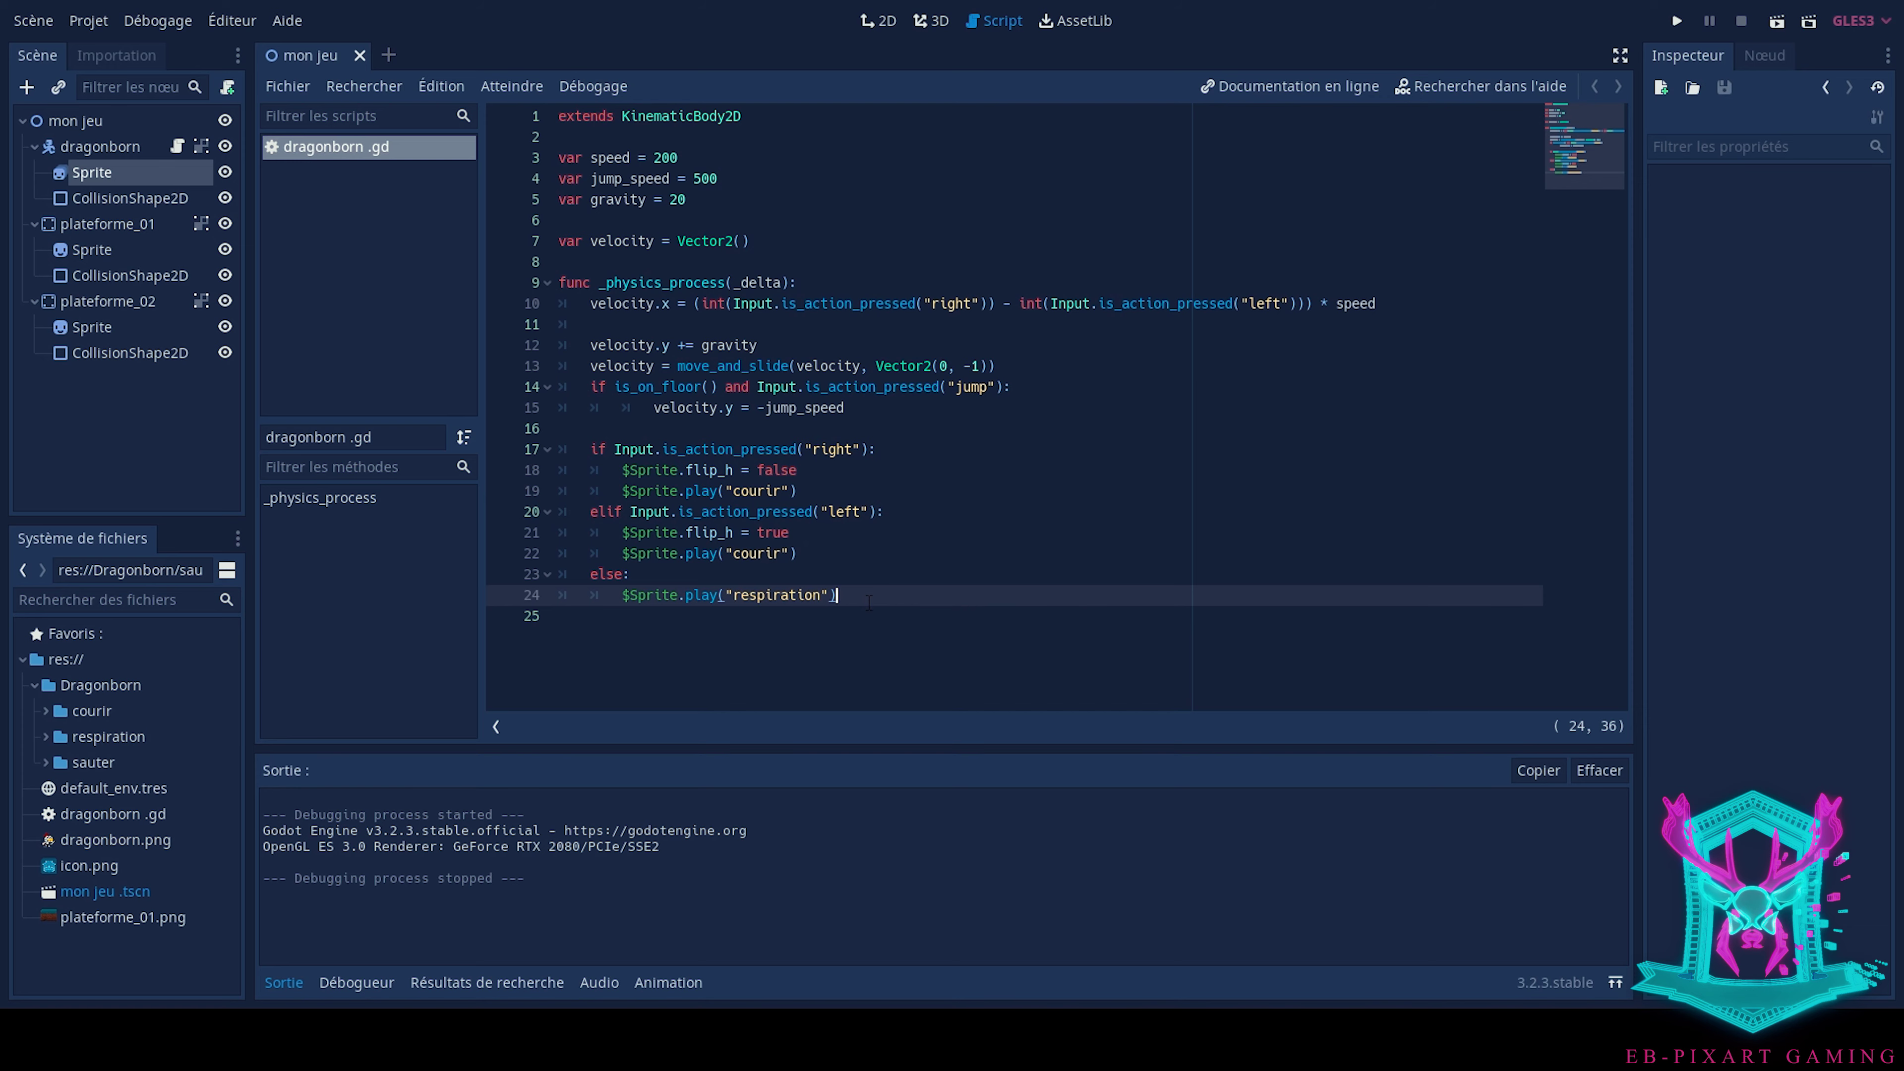
pyautogui.hotkey('ctrl', 's')
pyautogui.click(1677, 21)
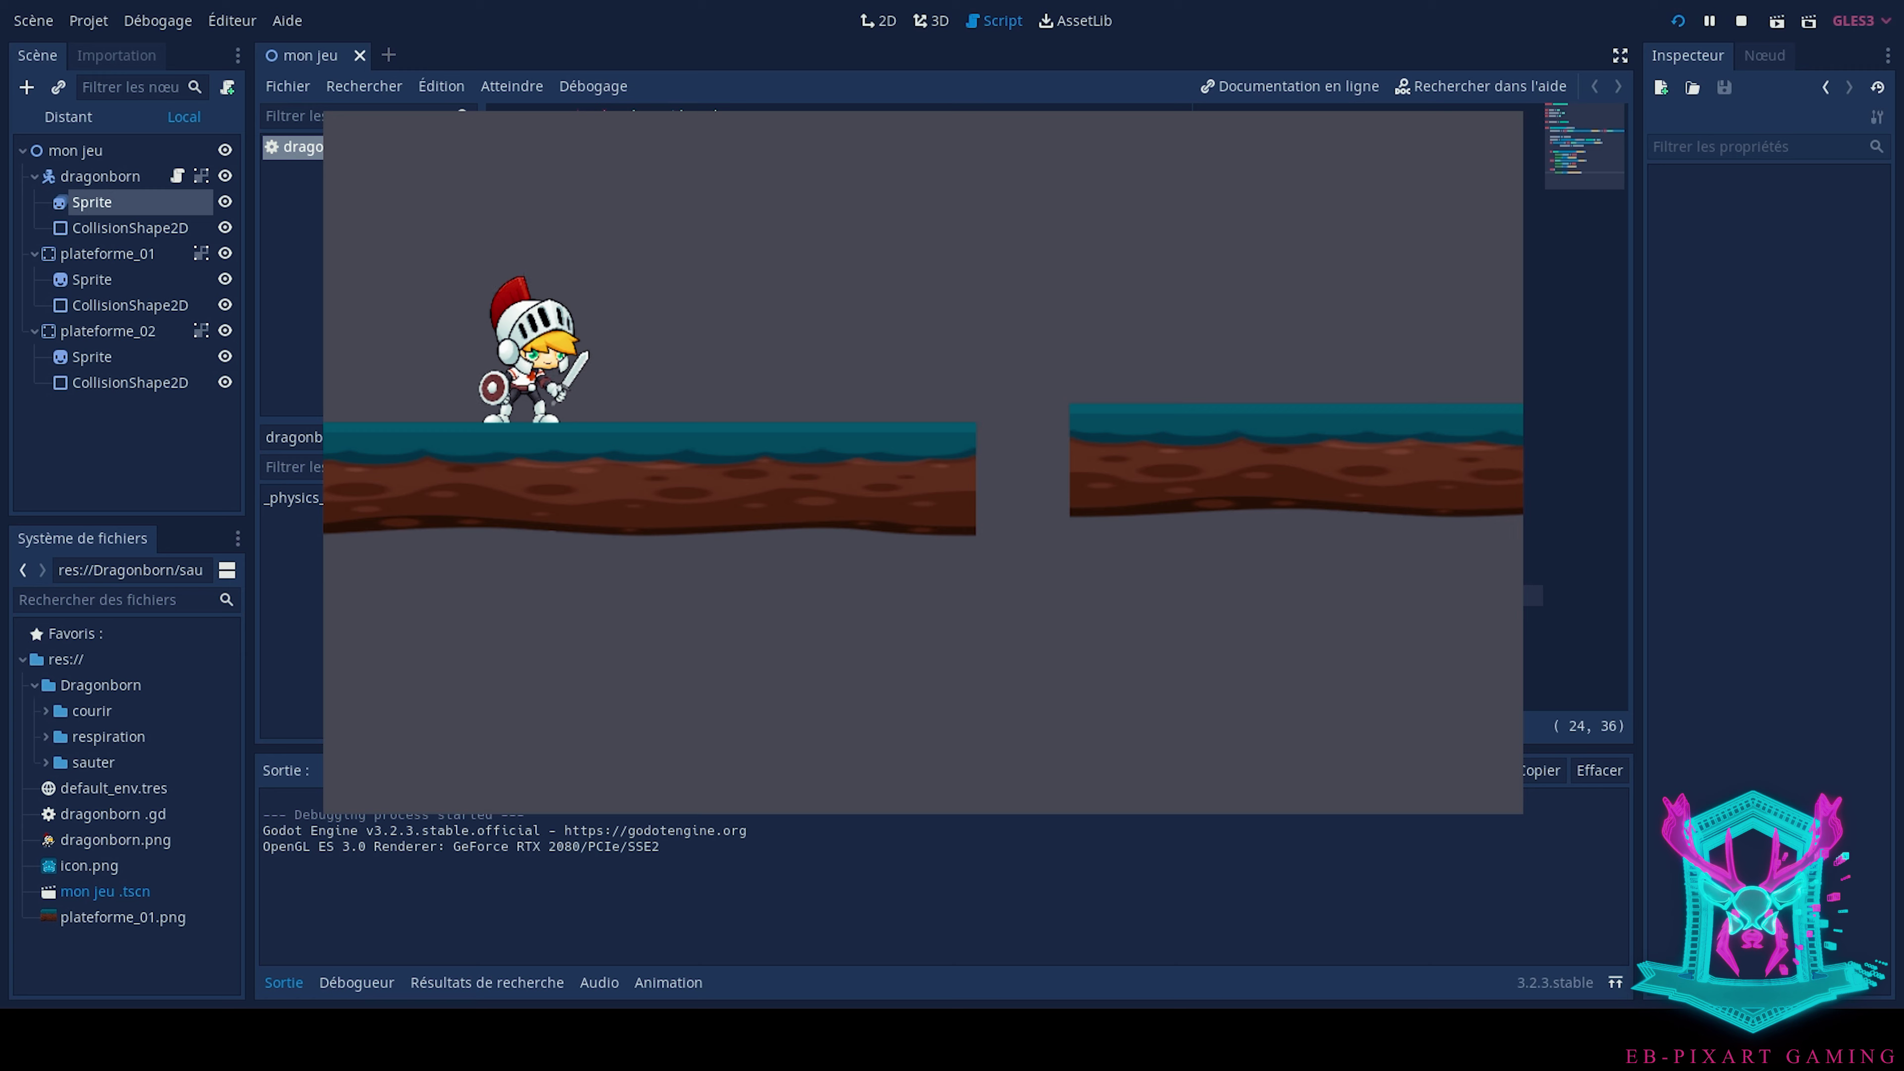
# Run the knight right, left, then right to check it idles afterwards, then stop the game
pyautogui.press('Right')
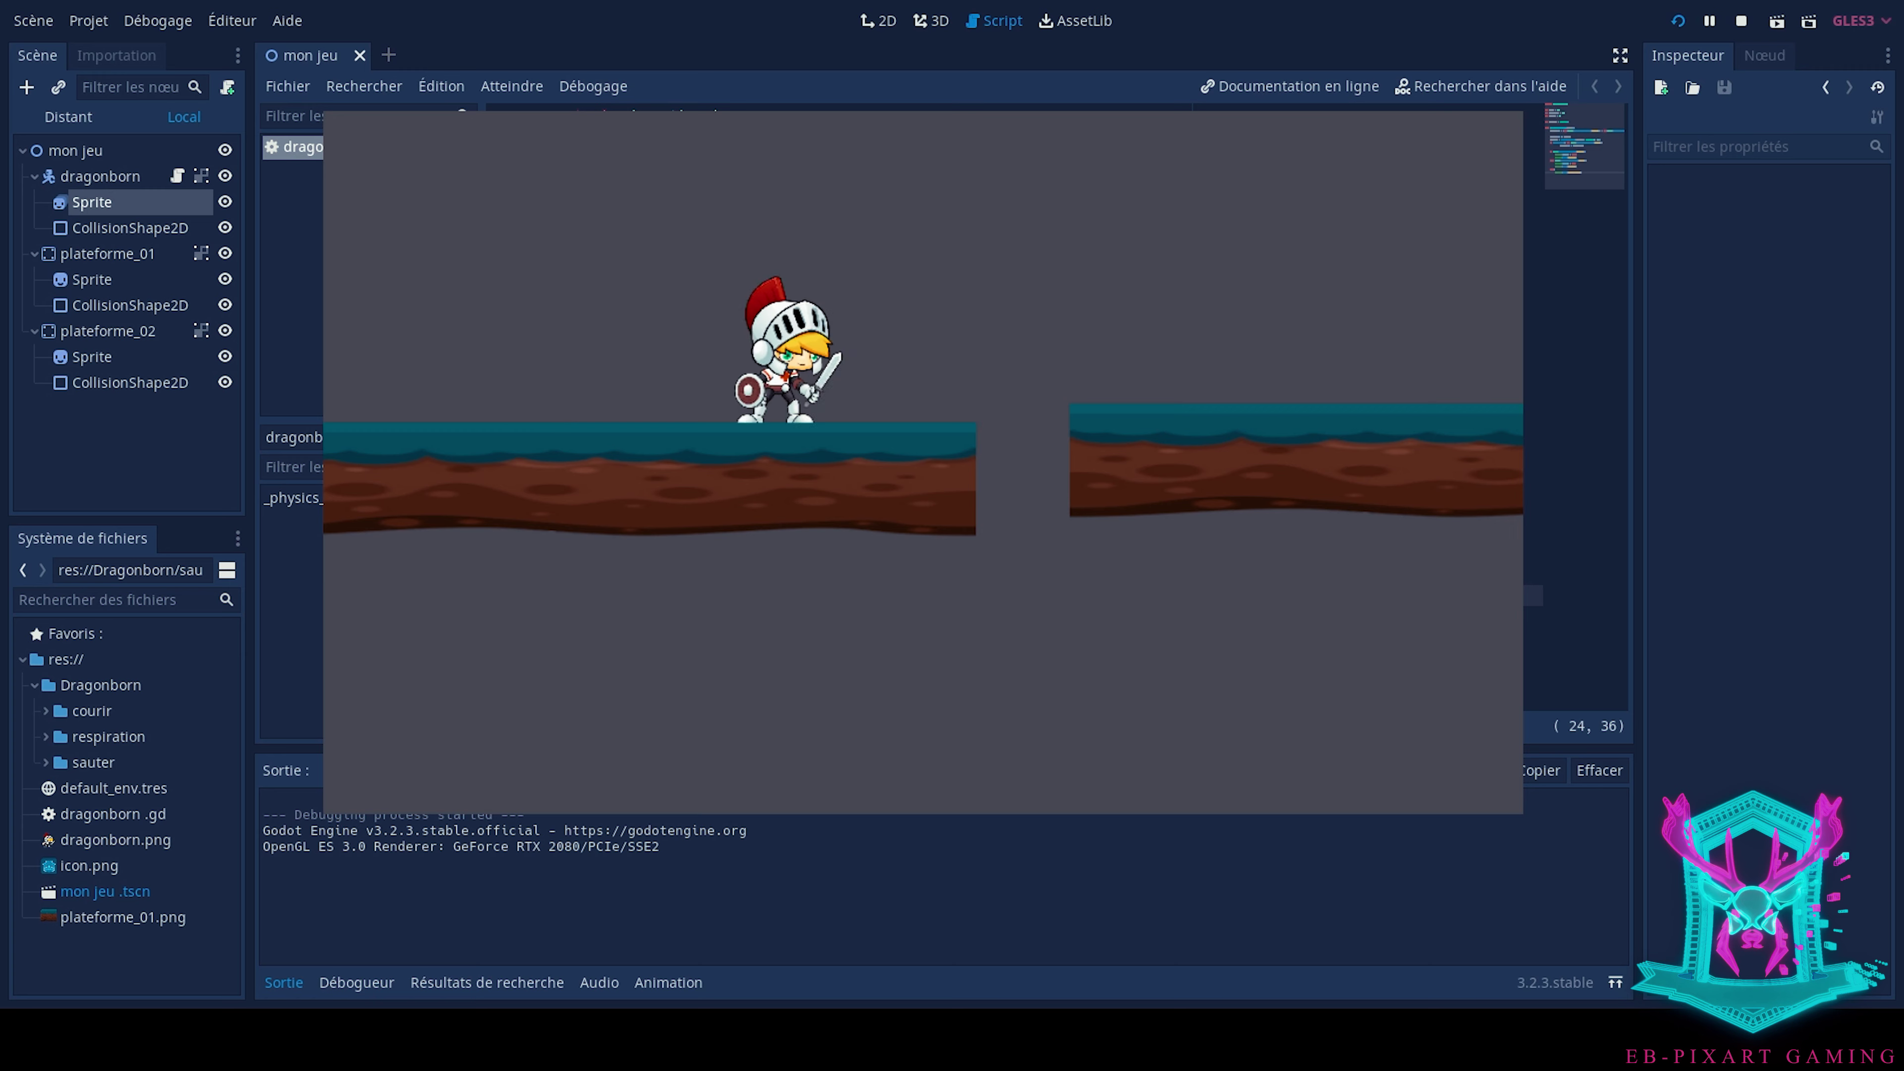
pyautogui.press('Left')
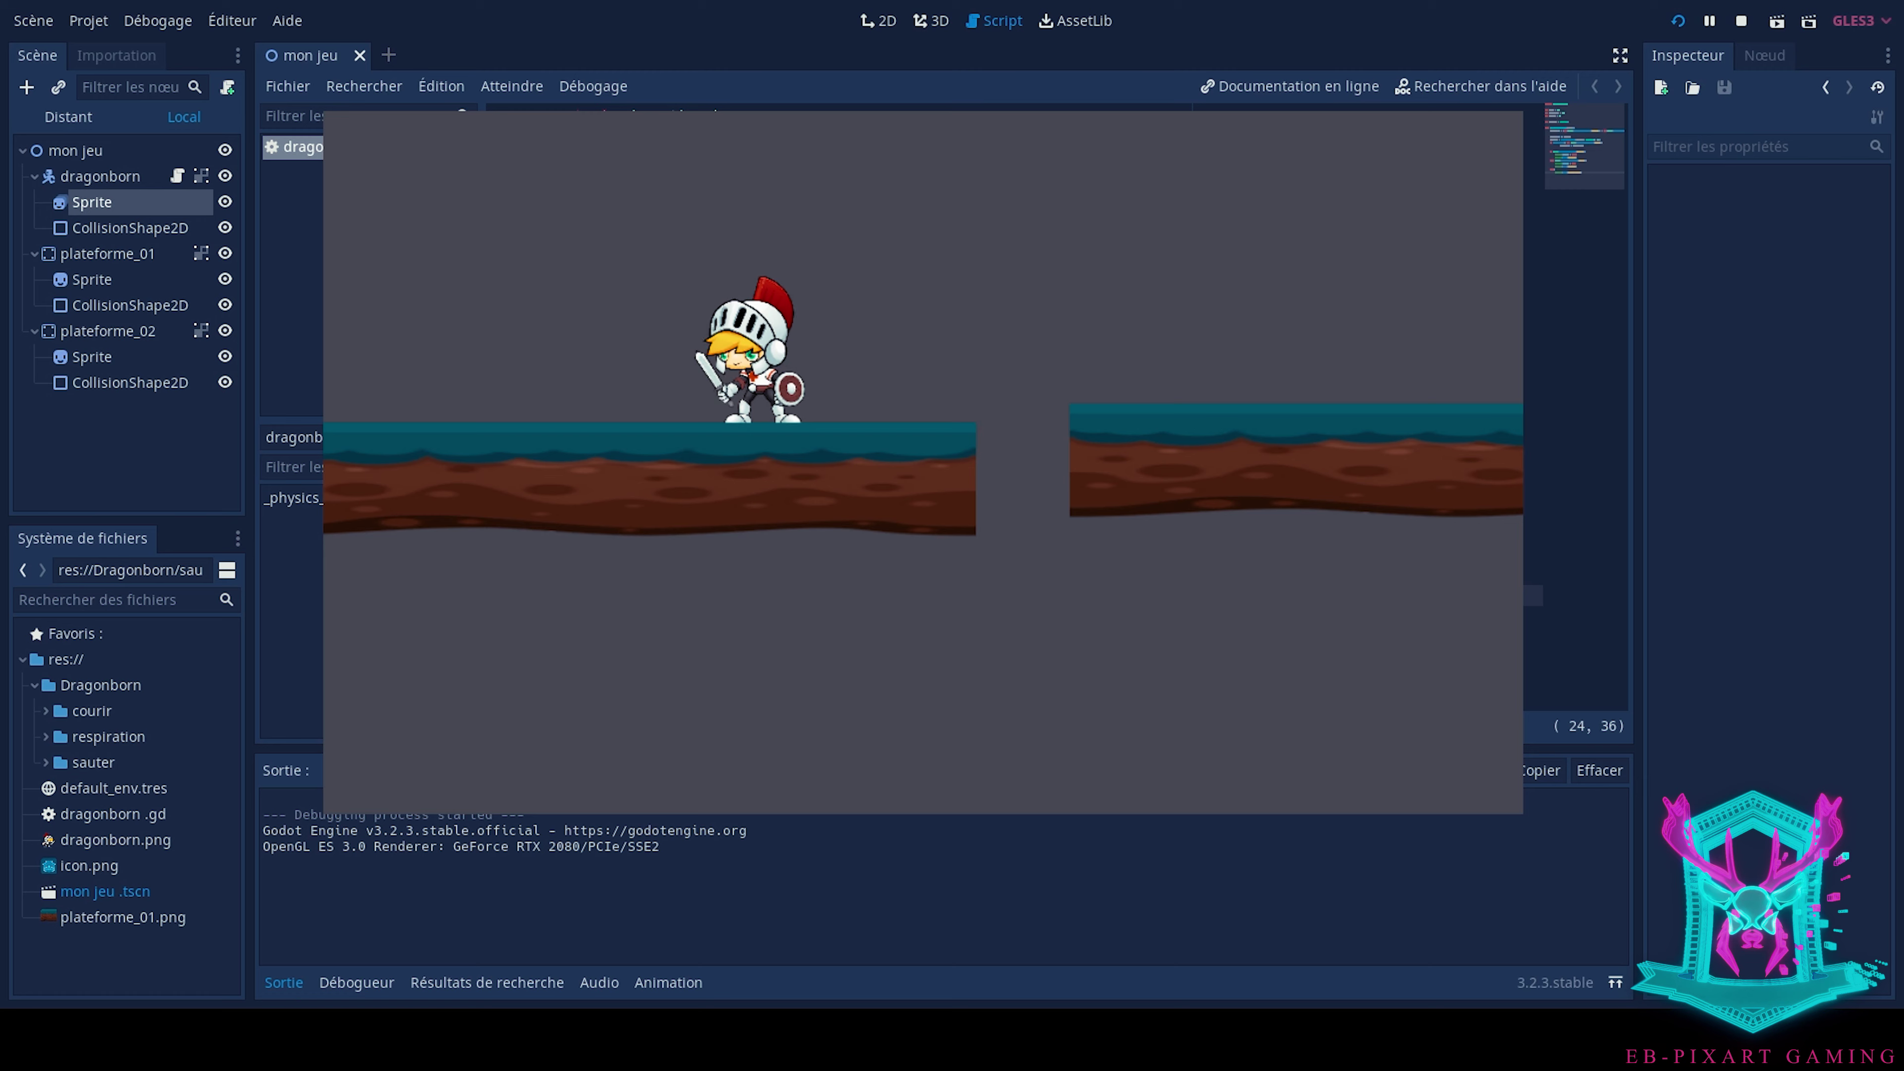
pyautogui.press('Right')
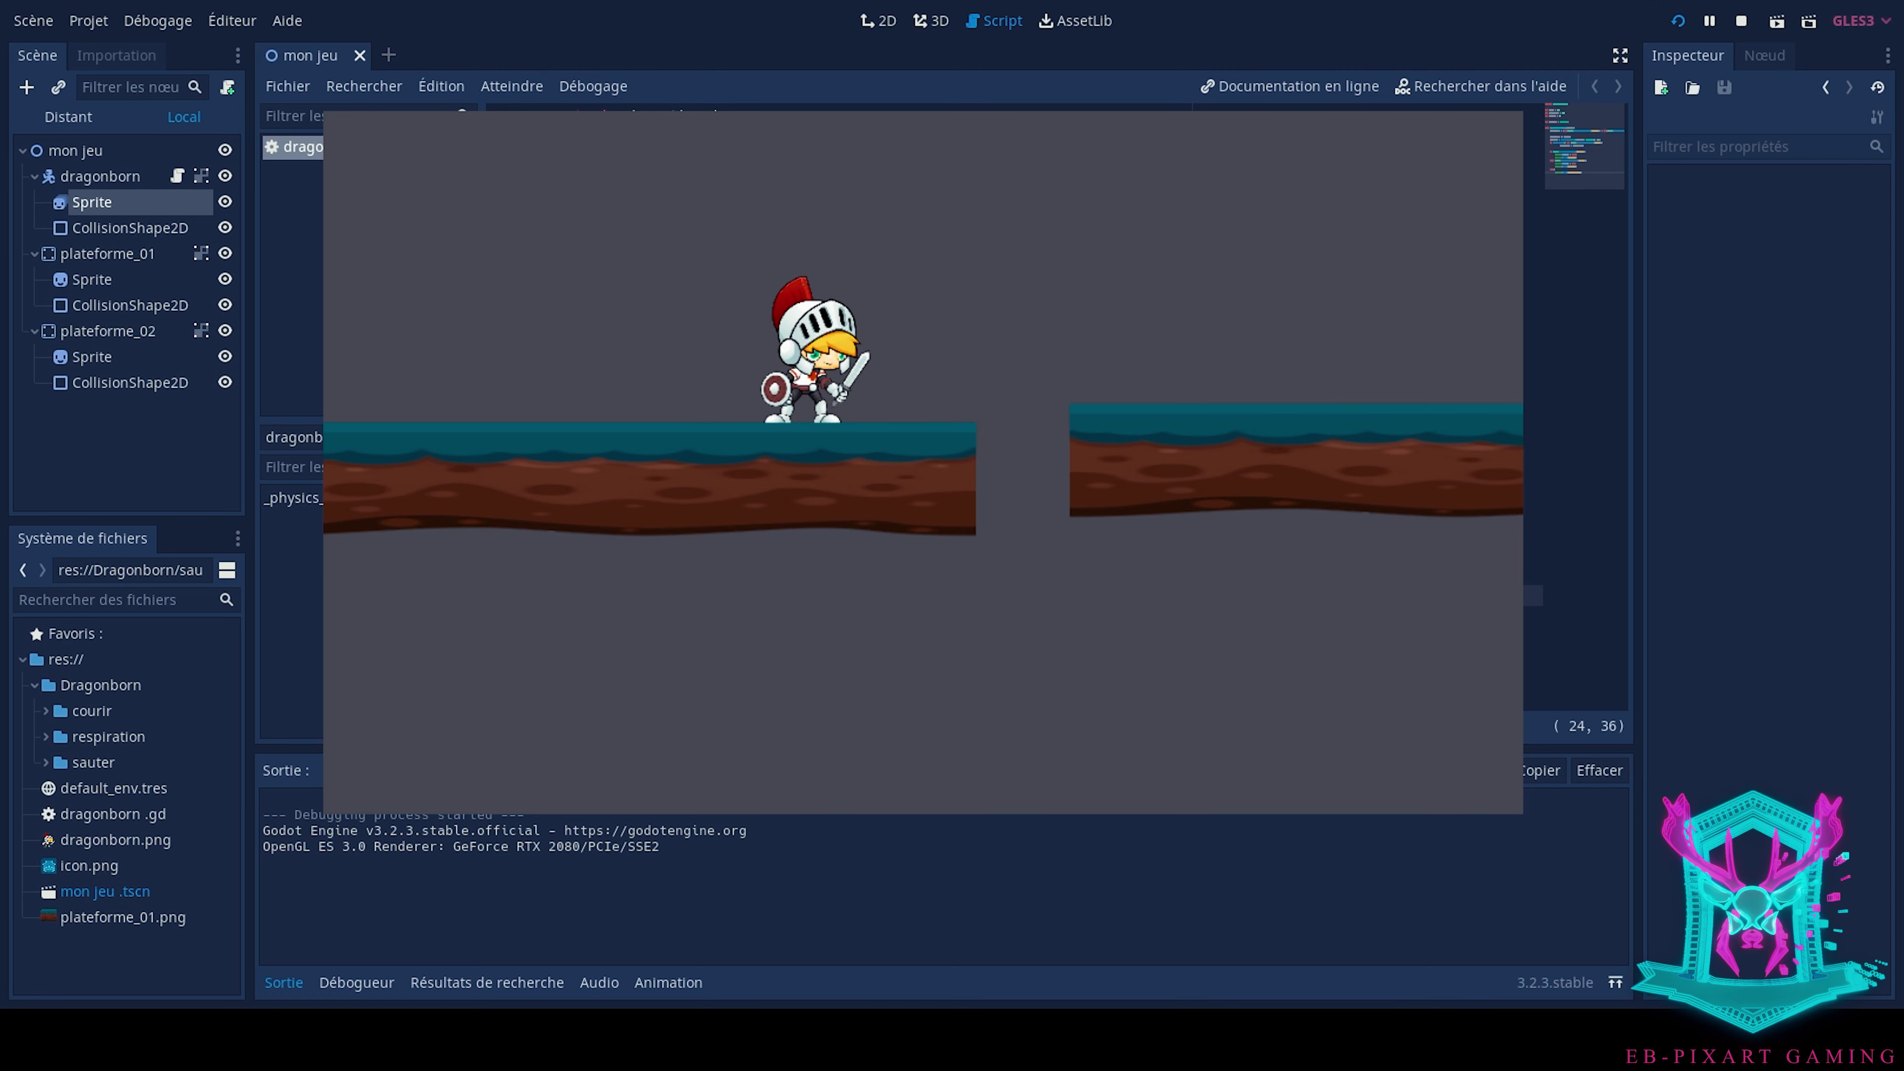
pyautogui.press('F8')
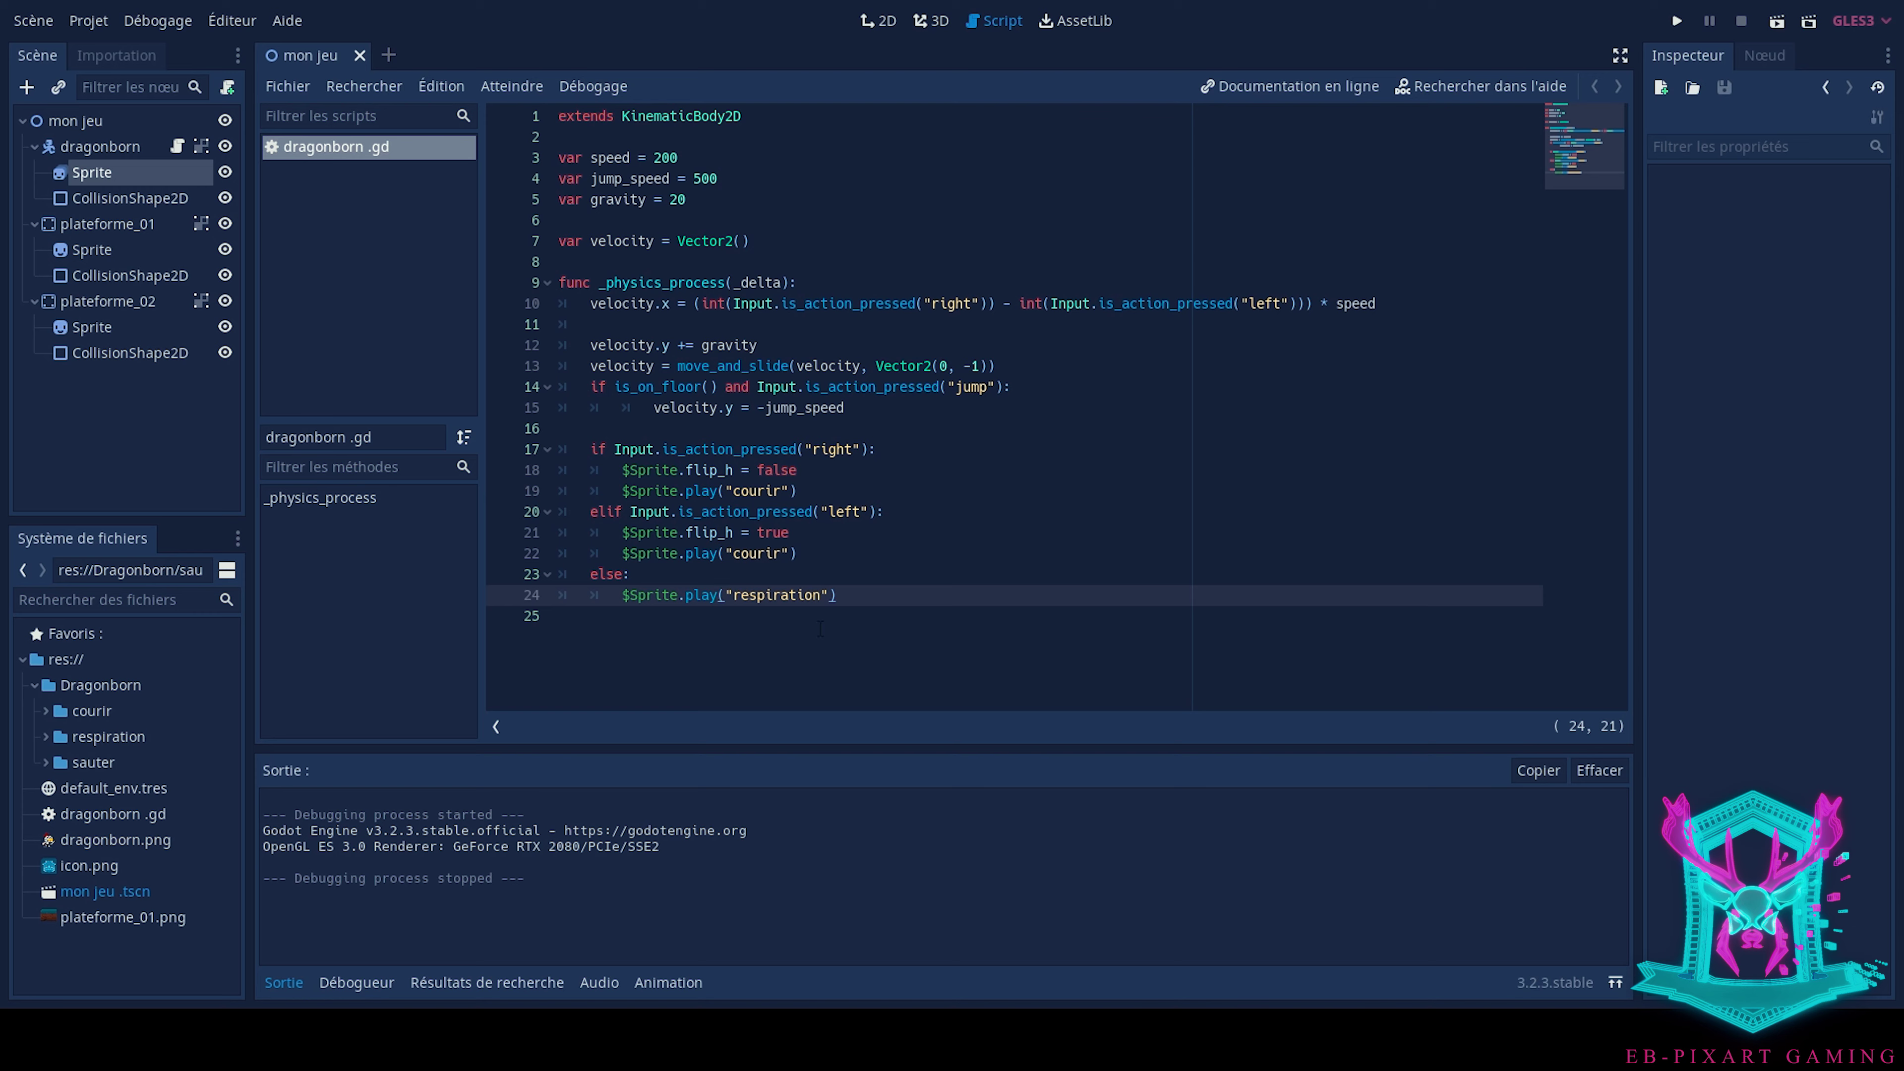
# Search the help for 'anim' and open the AnimatedSprite class reference
pyautogui.click(1453, 89)
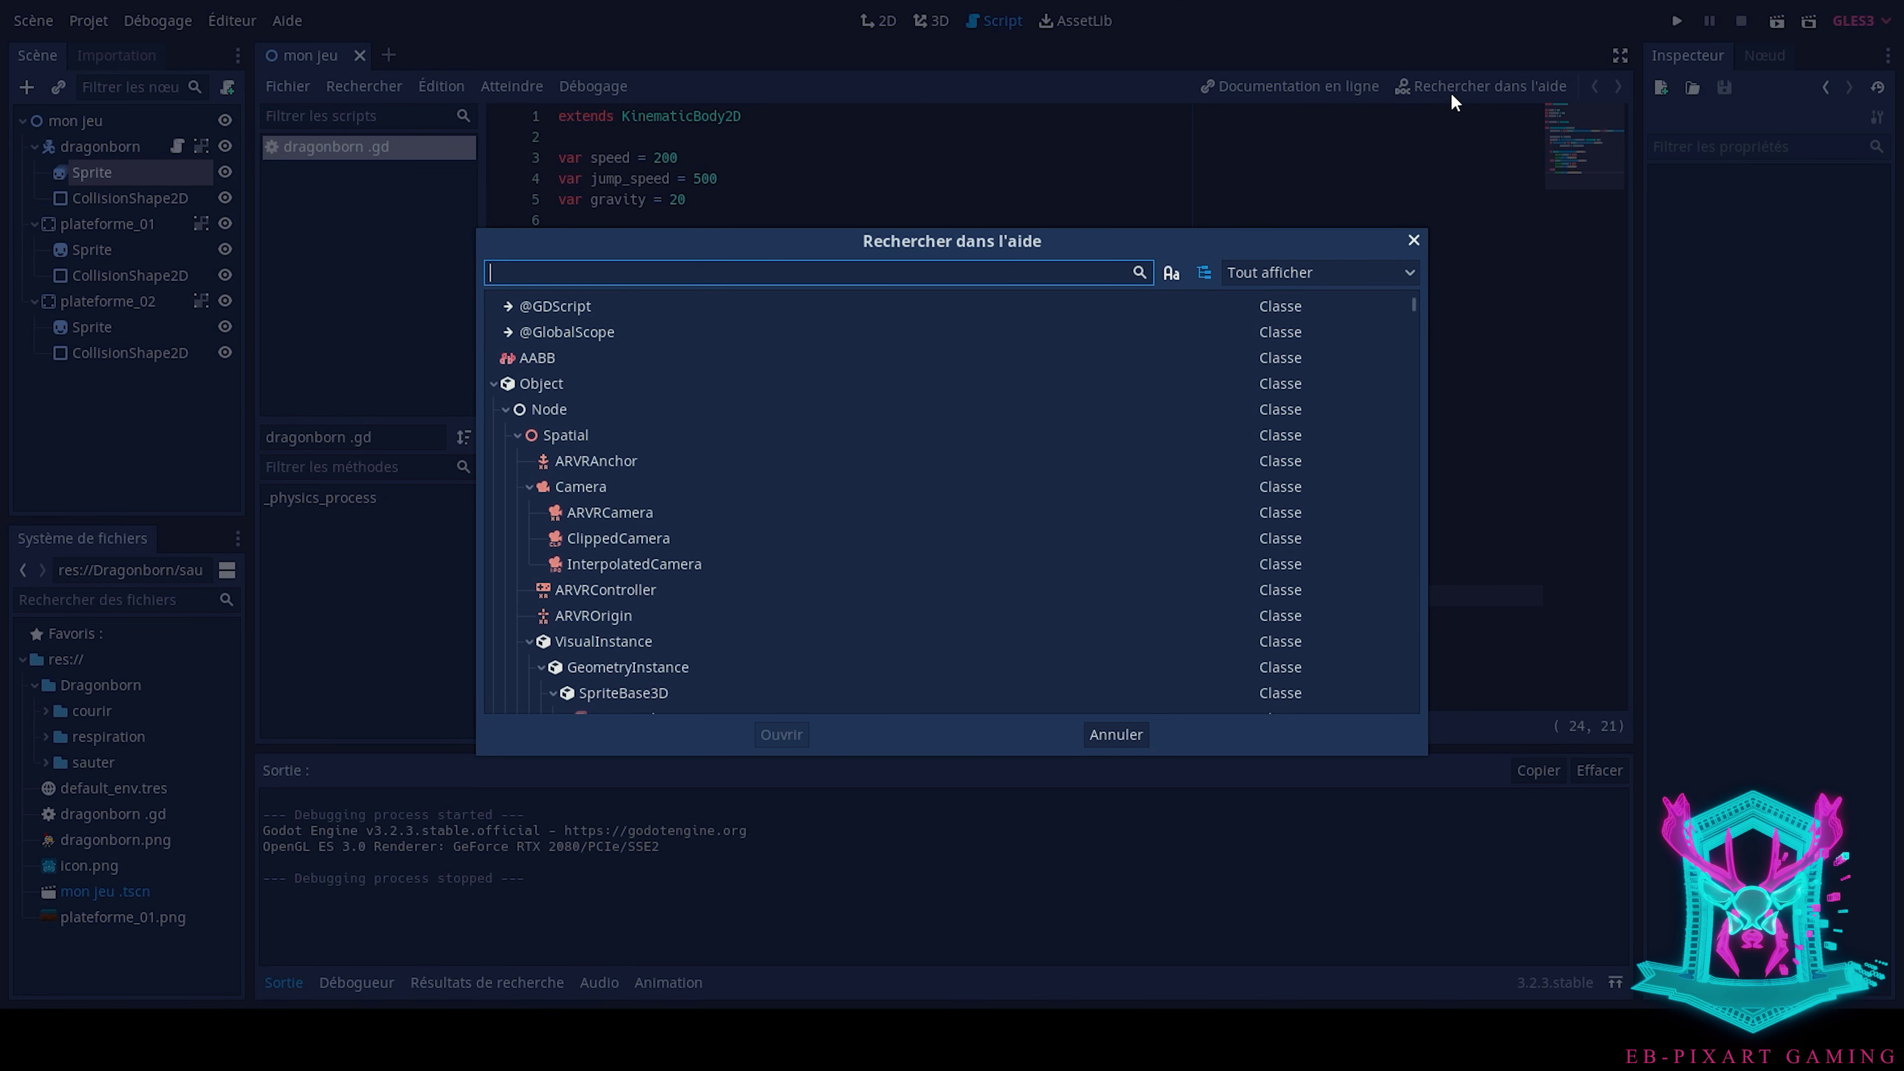
pyautogui.click(1410, 241)
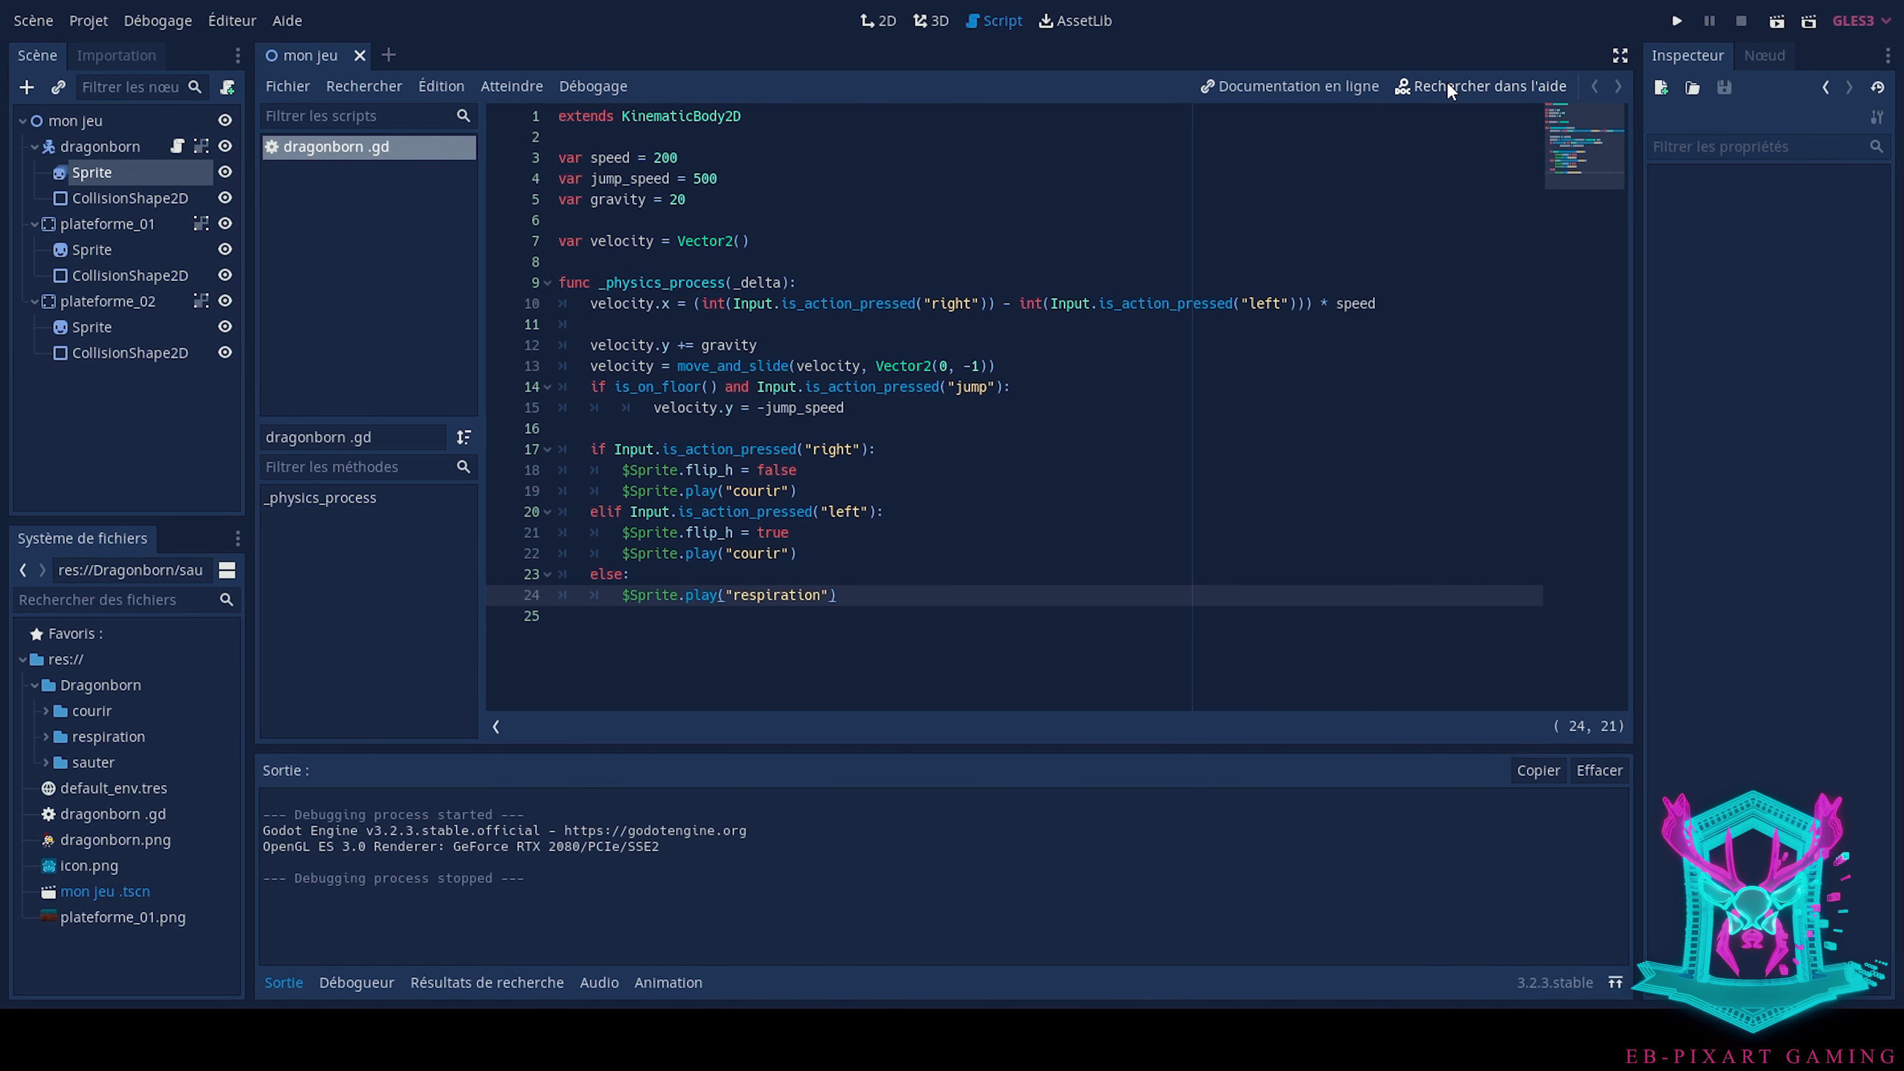
pyautogui.click(1492, 89)
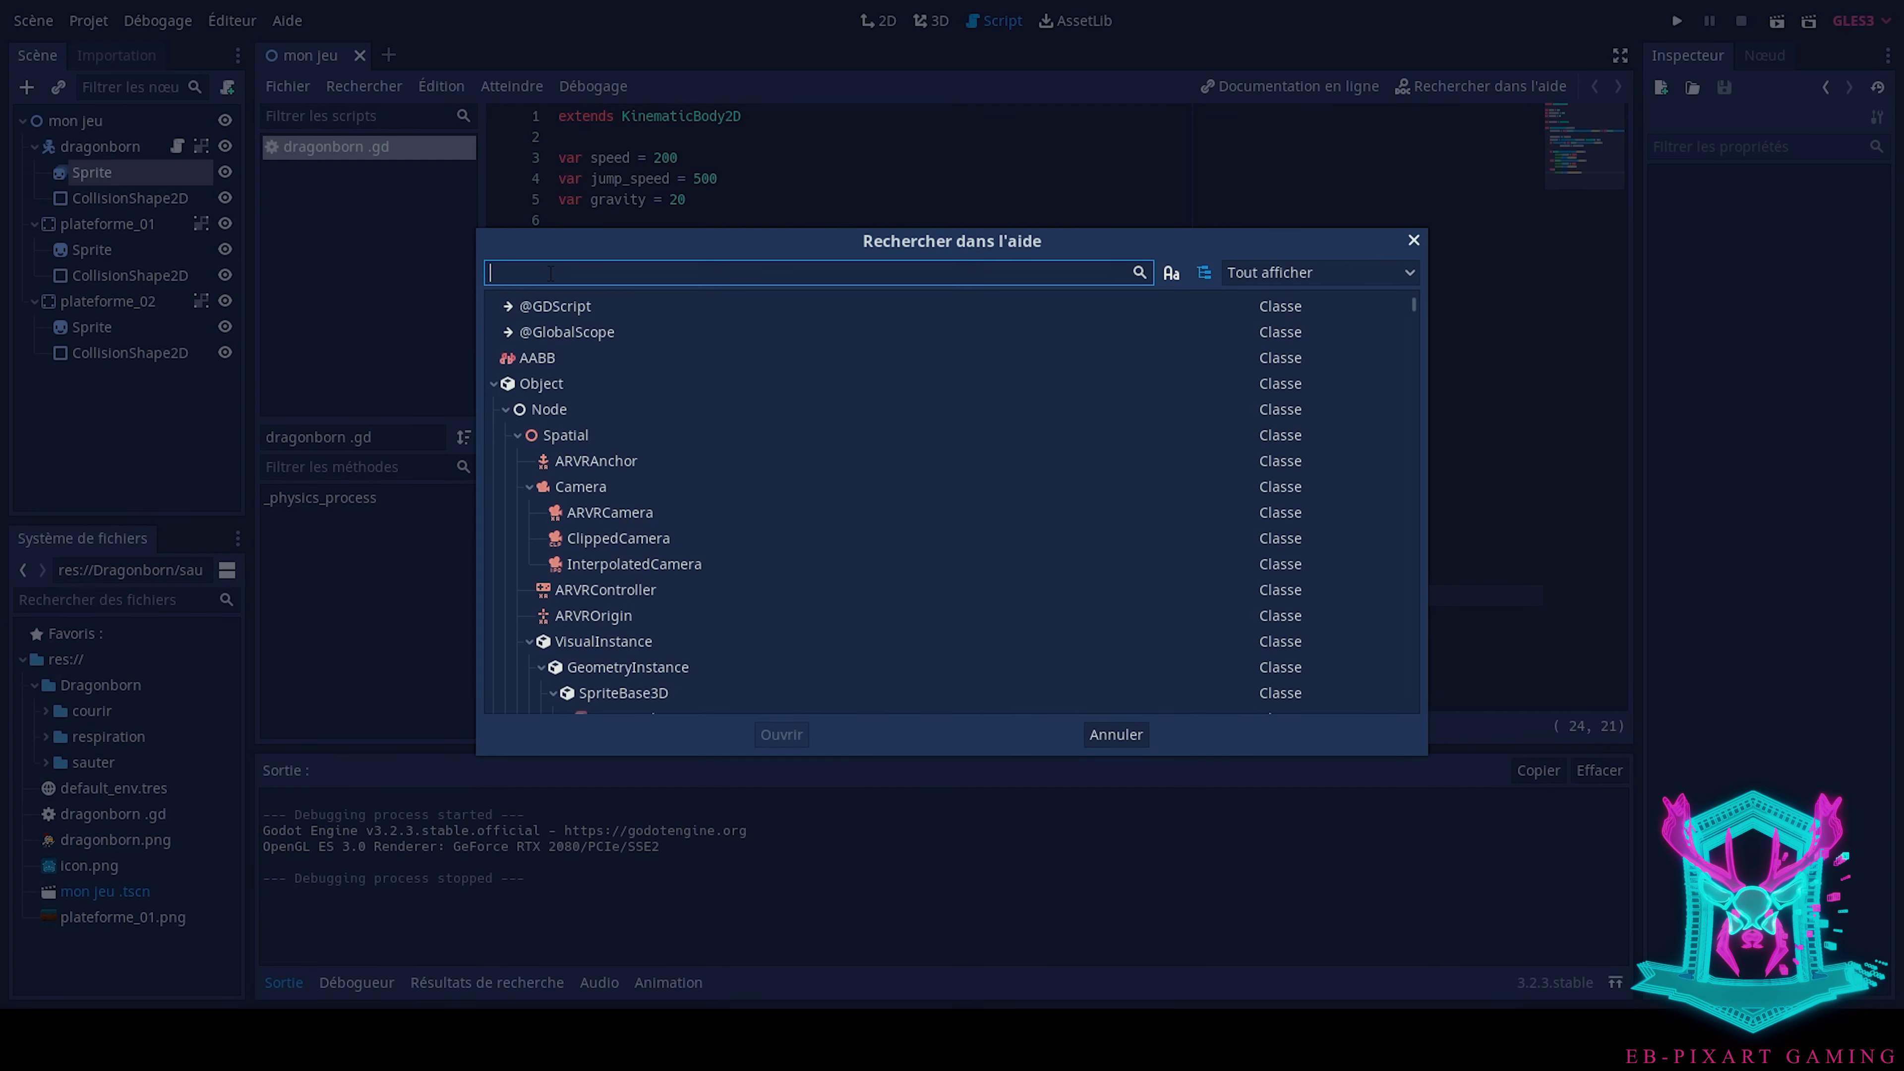
pyautogui.write('anime')
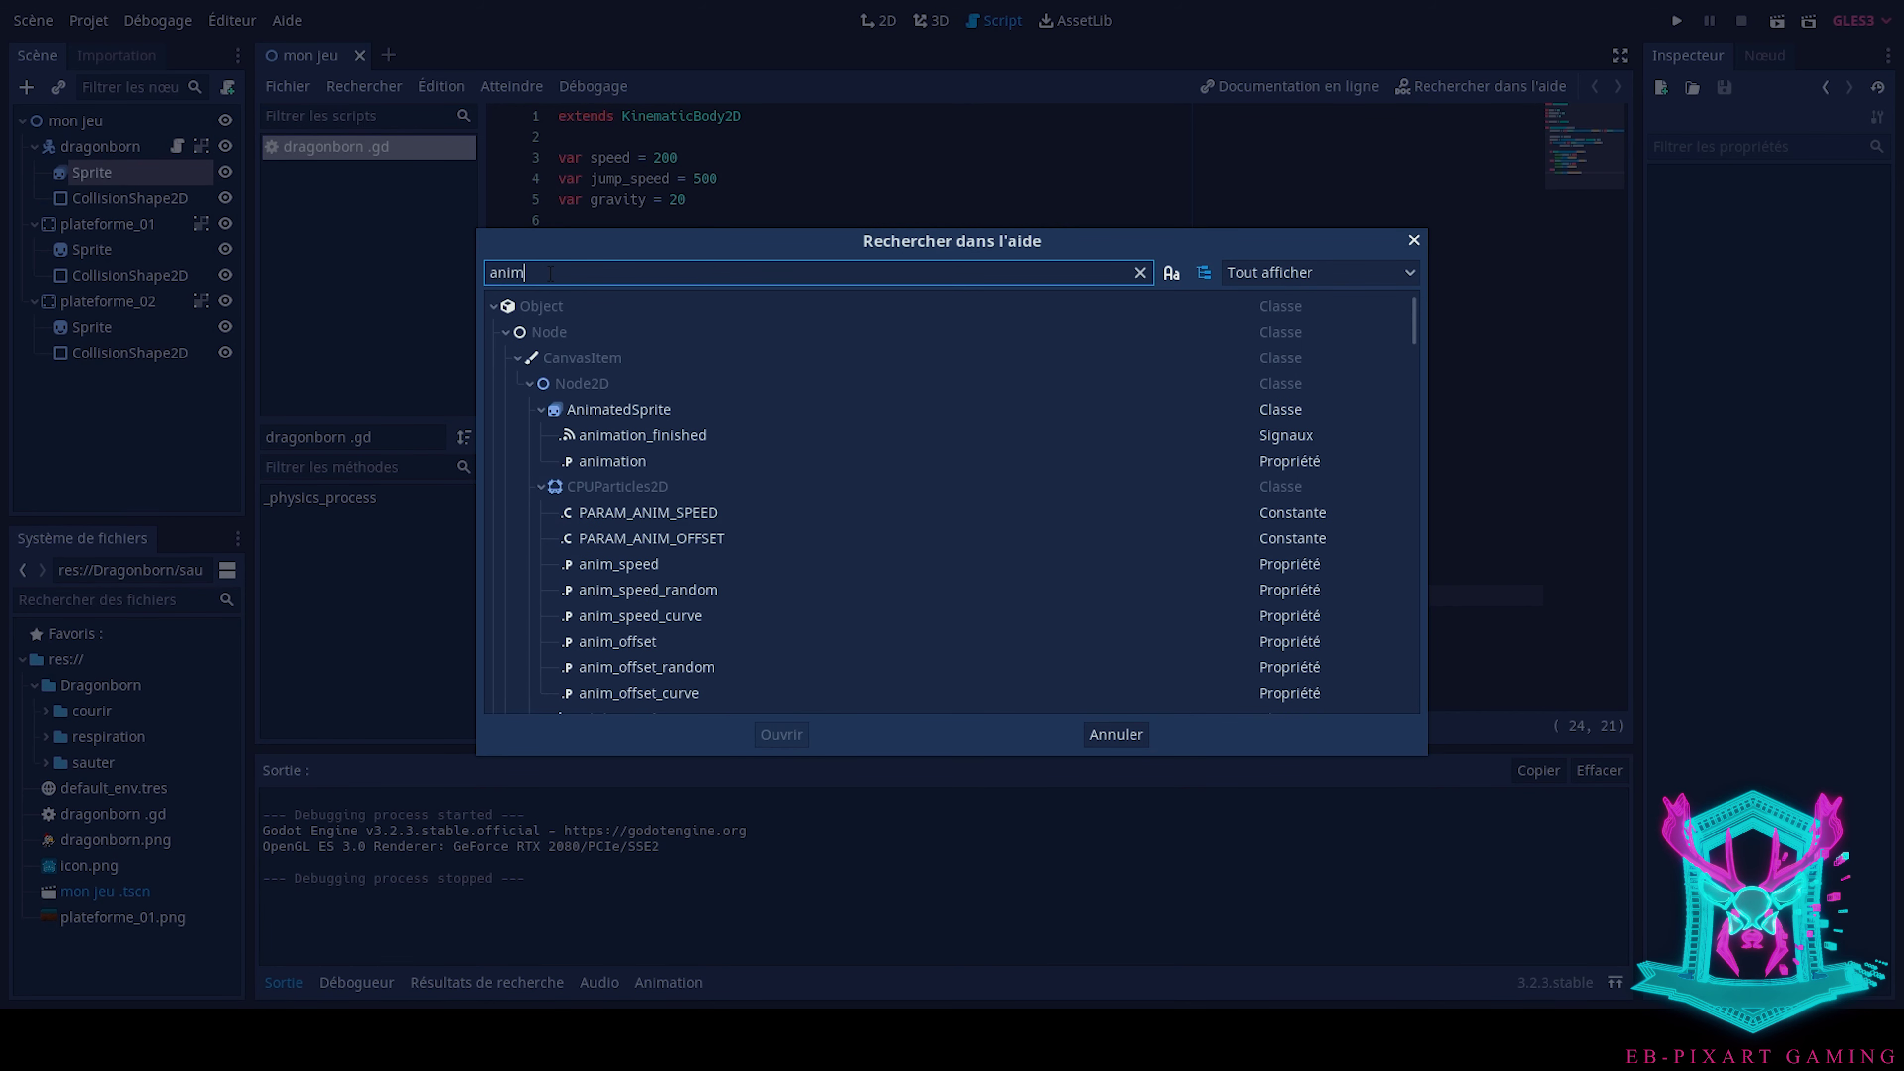
pyautogui.press('BackSpace')
pyautogui.click(635, 411)
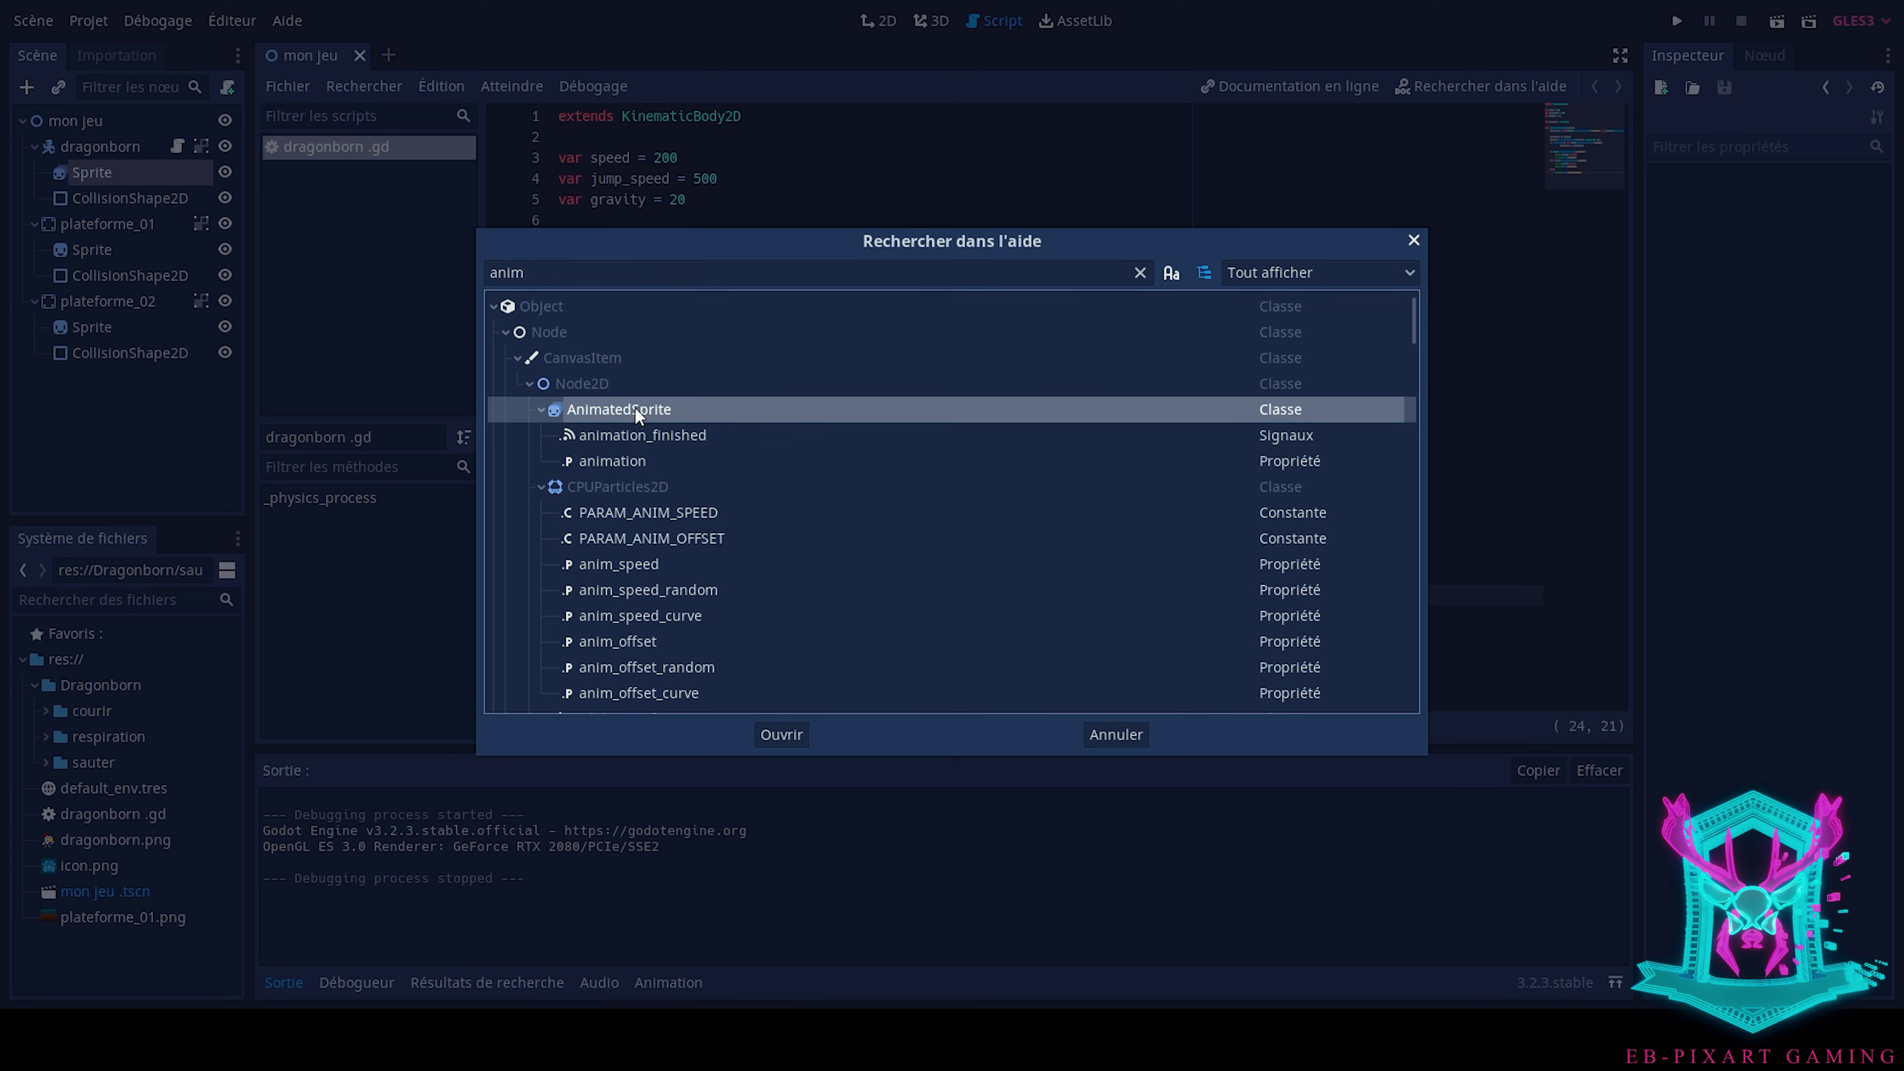
pyautogui.click(790, 734)
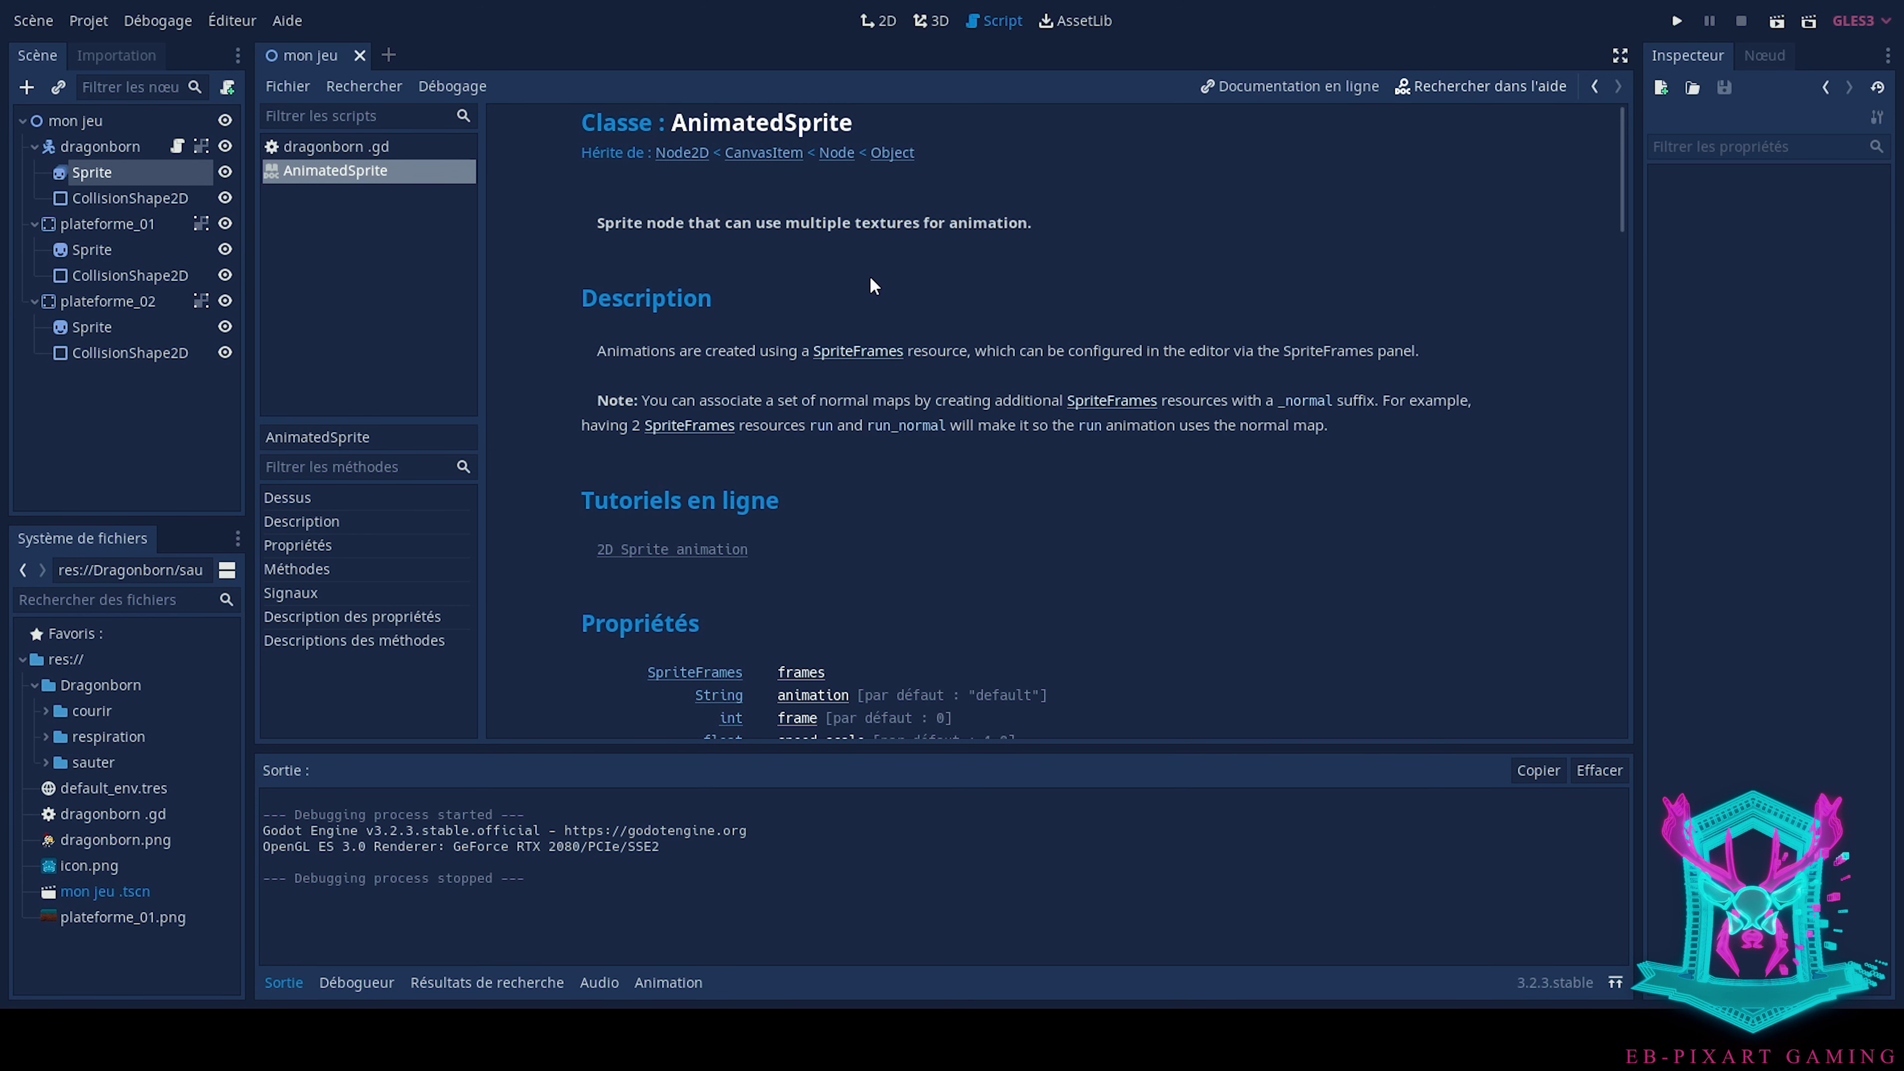
# Scroll through the AnimatedSprite class reference to read its documentation
pyautogui.scroll(-3, 739, 465)
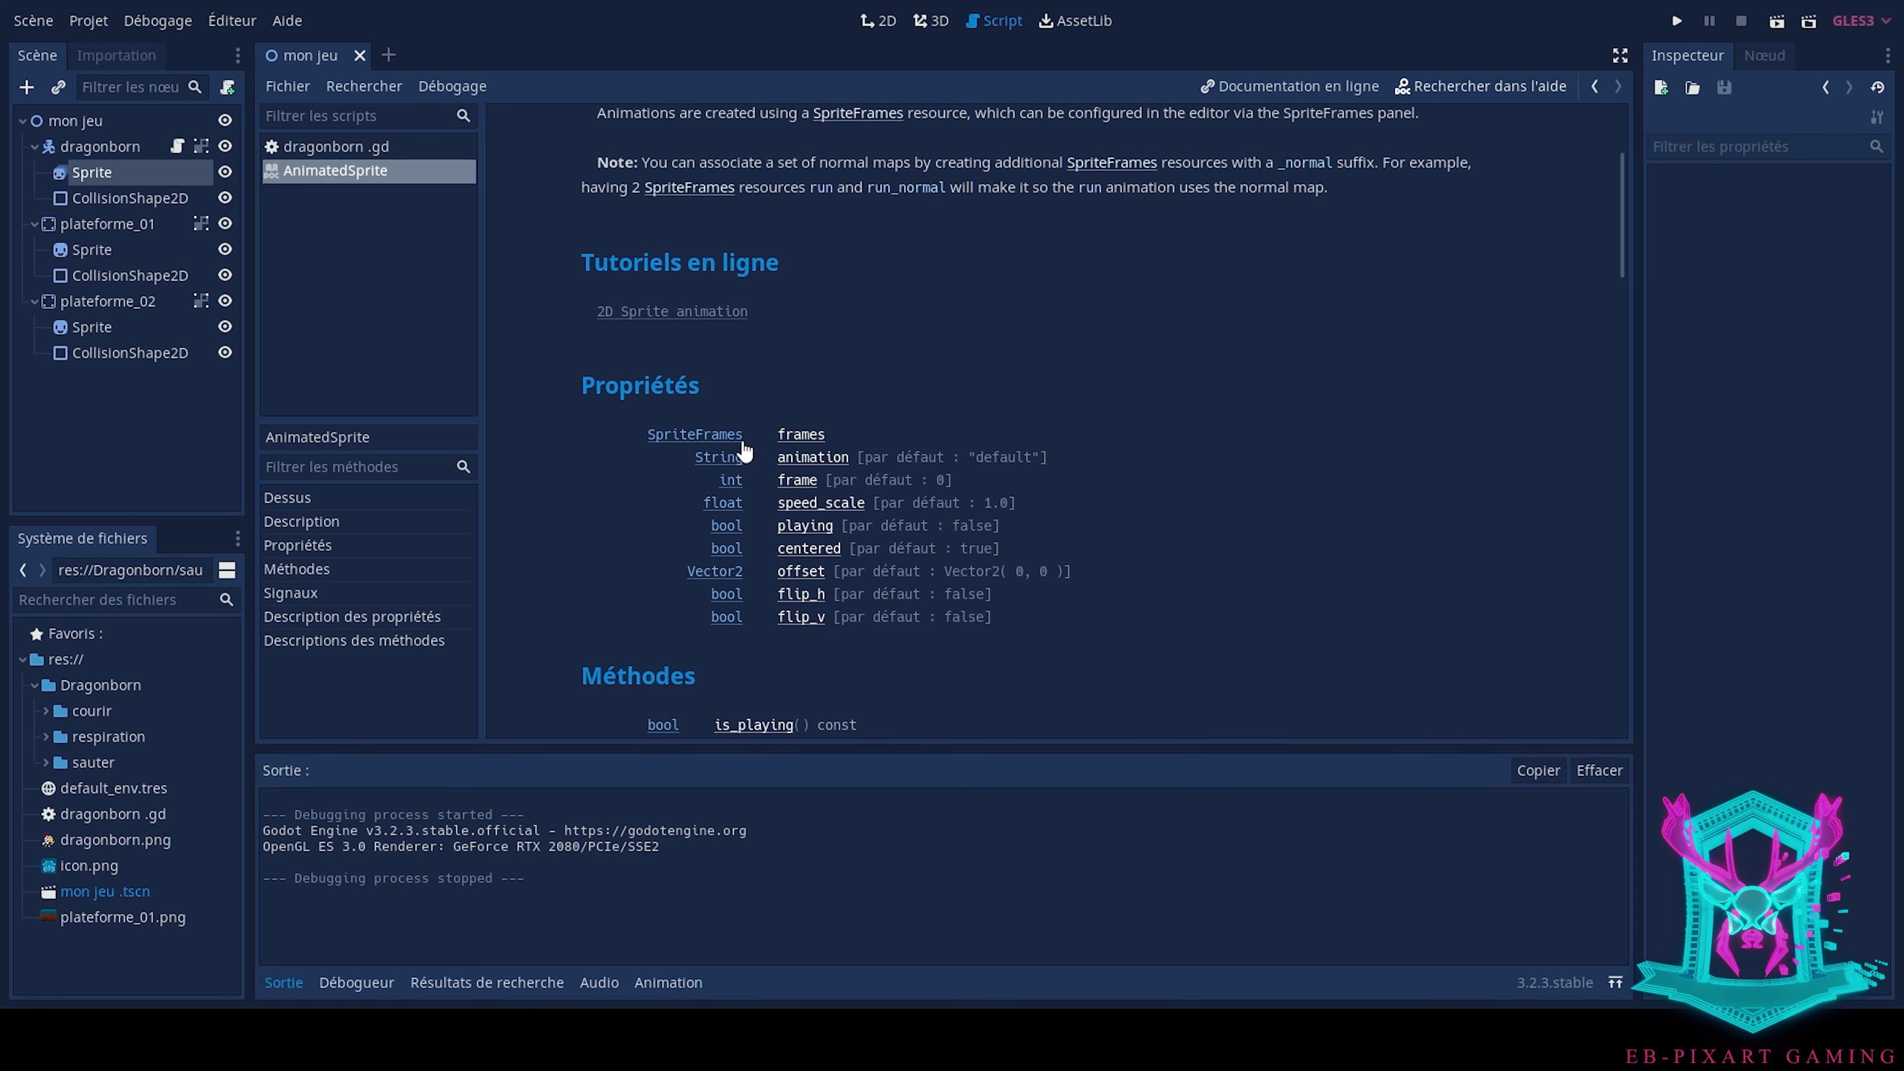
pyautogui.scroll(-1, 749, 441)
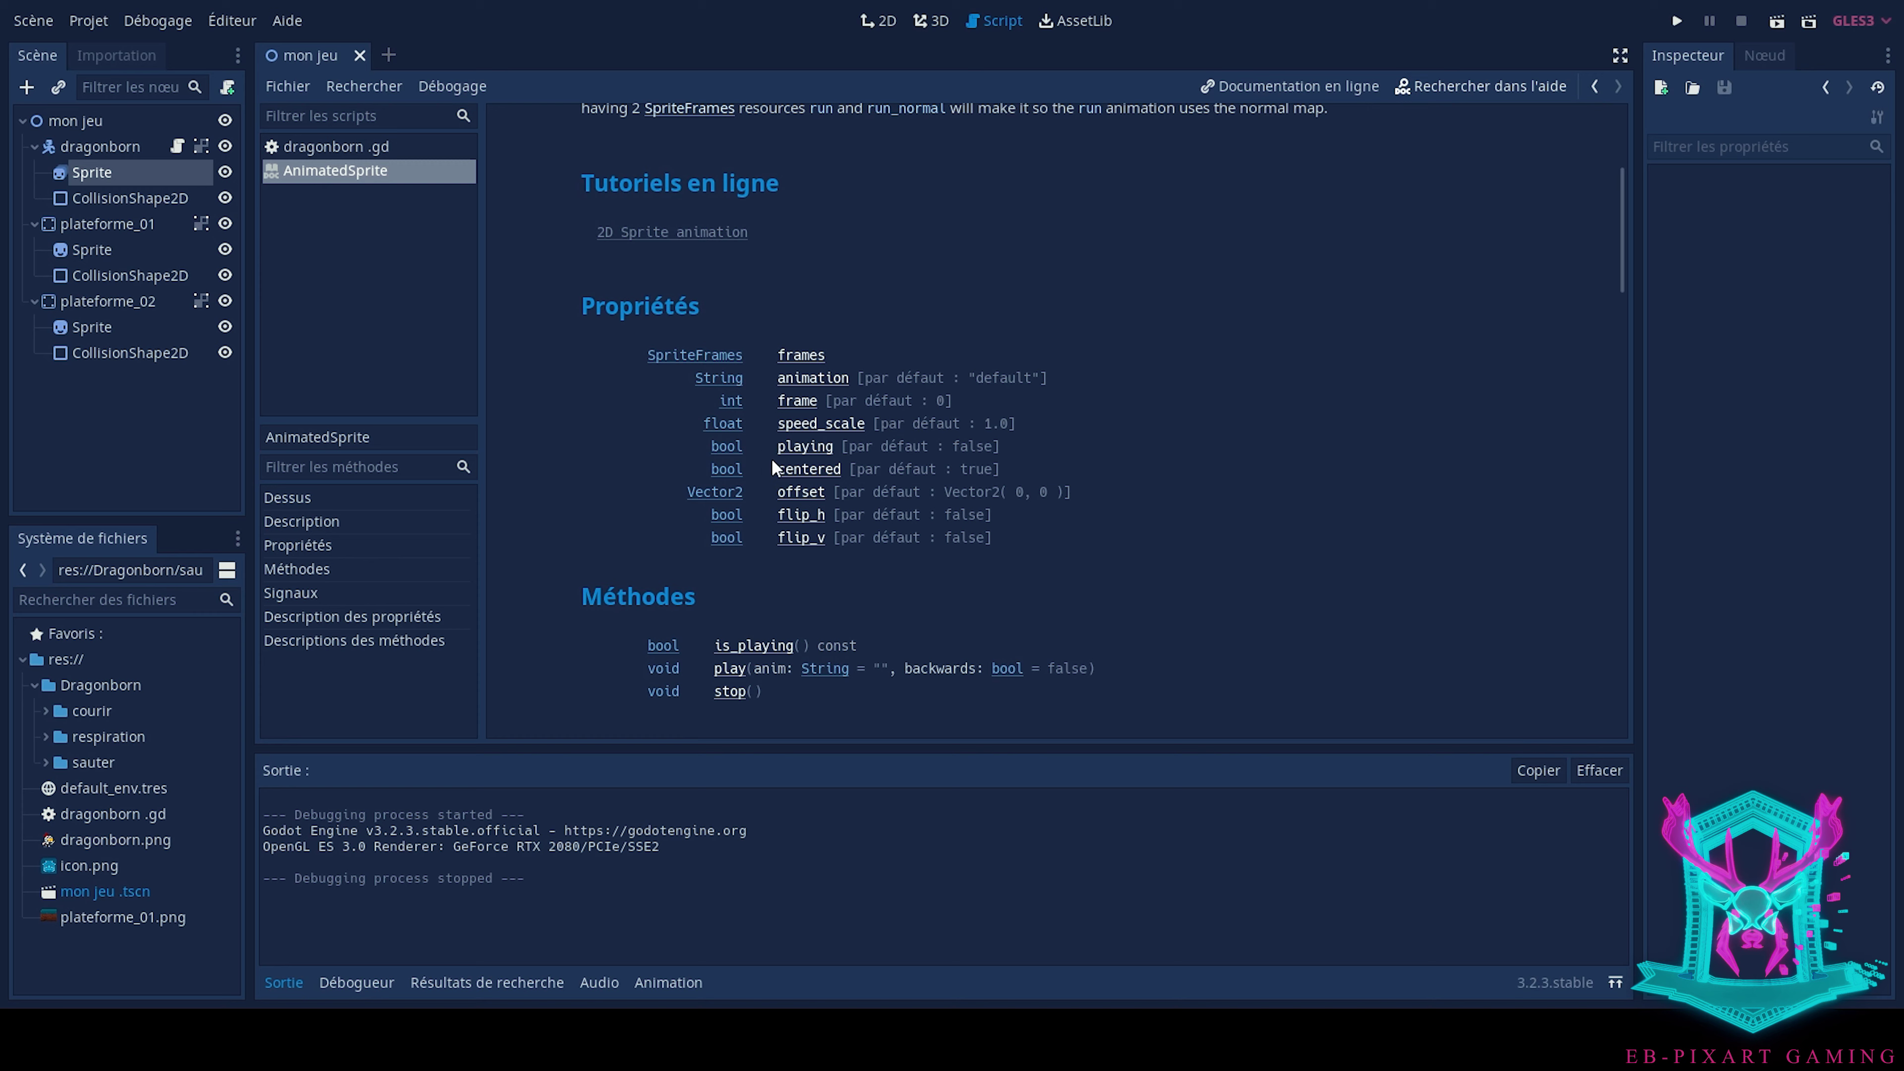
pyautogui.scroll(-1, 773, 544)
pyautogui.scroll(-3, 772, 541)
pyautogui.scroll(-1, 772, 542)
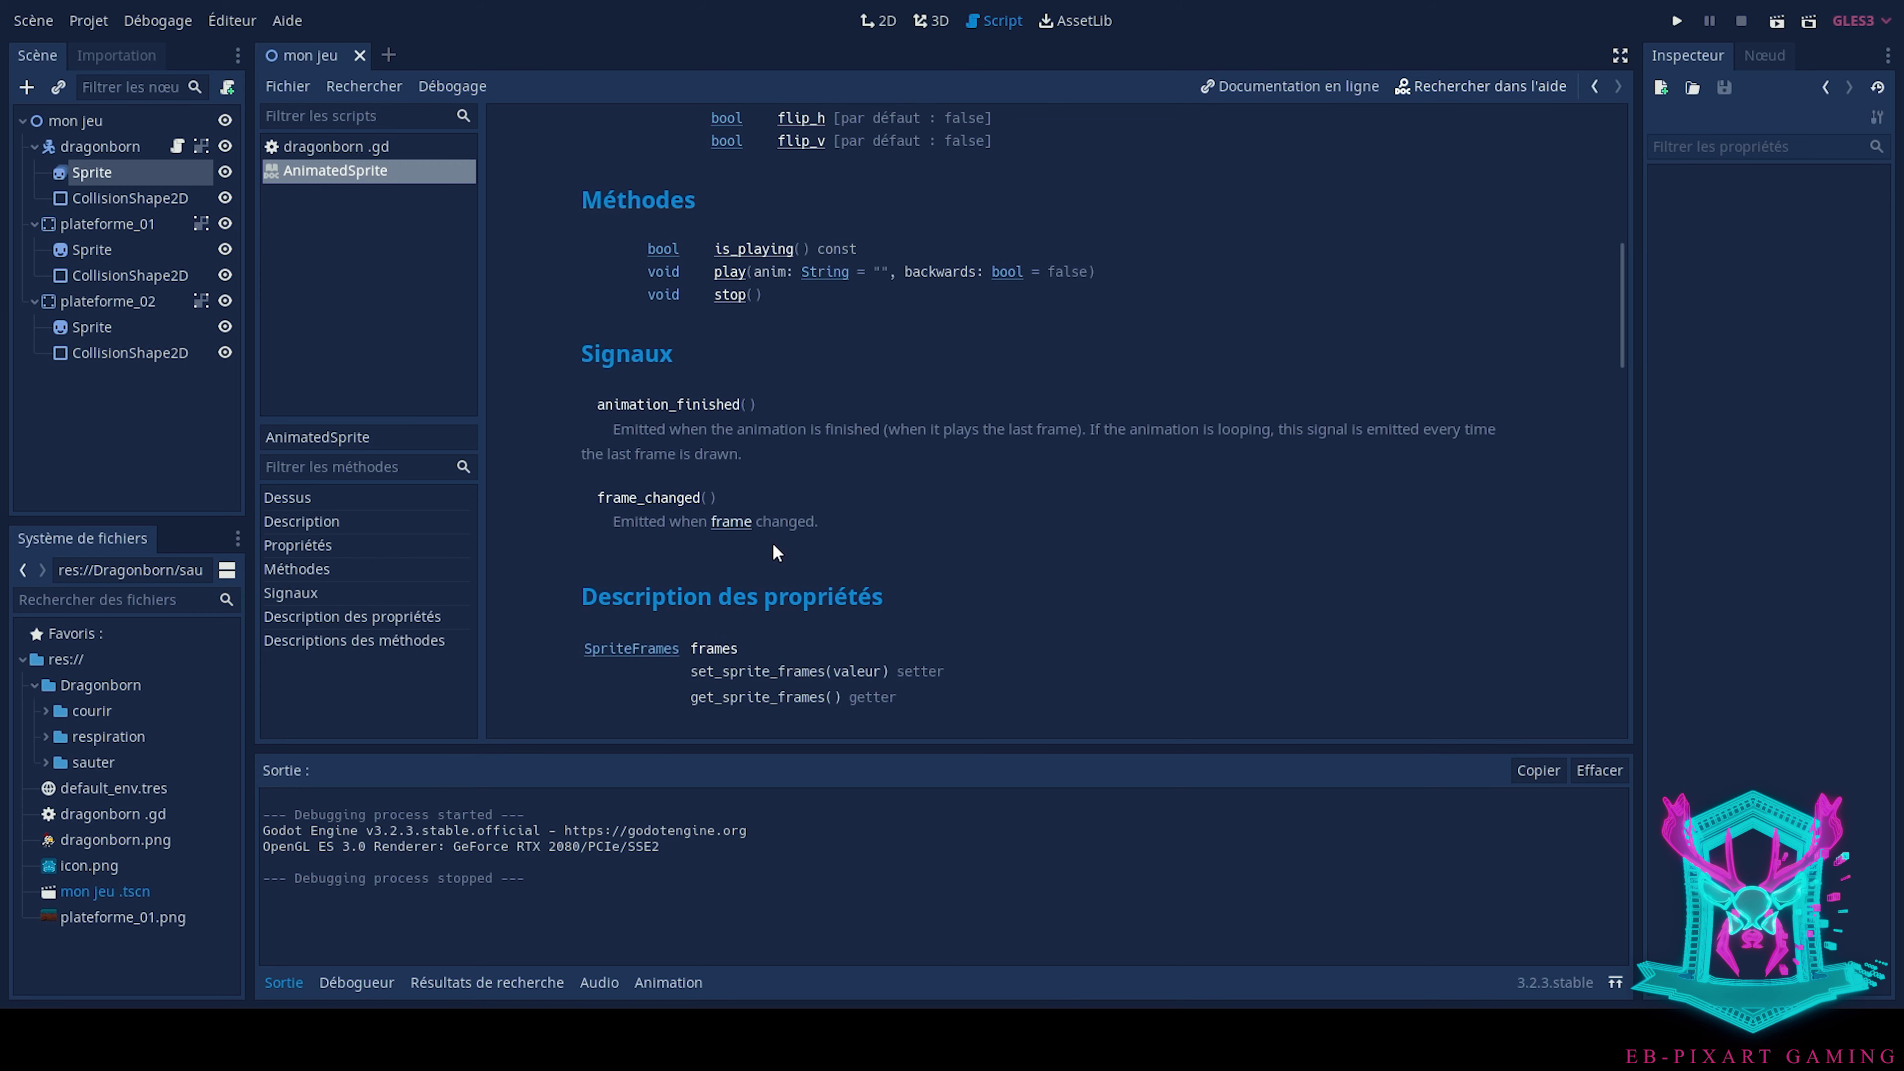
pyautogui.scroll(-2, 772, 542)
pyautogui.scroll(7, 866, 537)
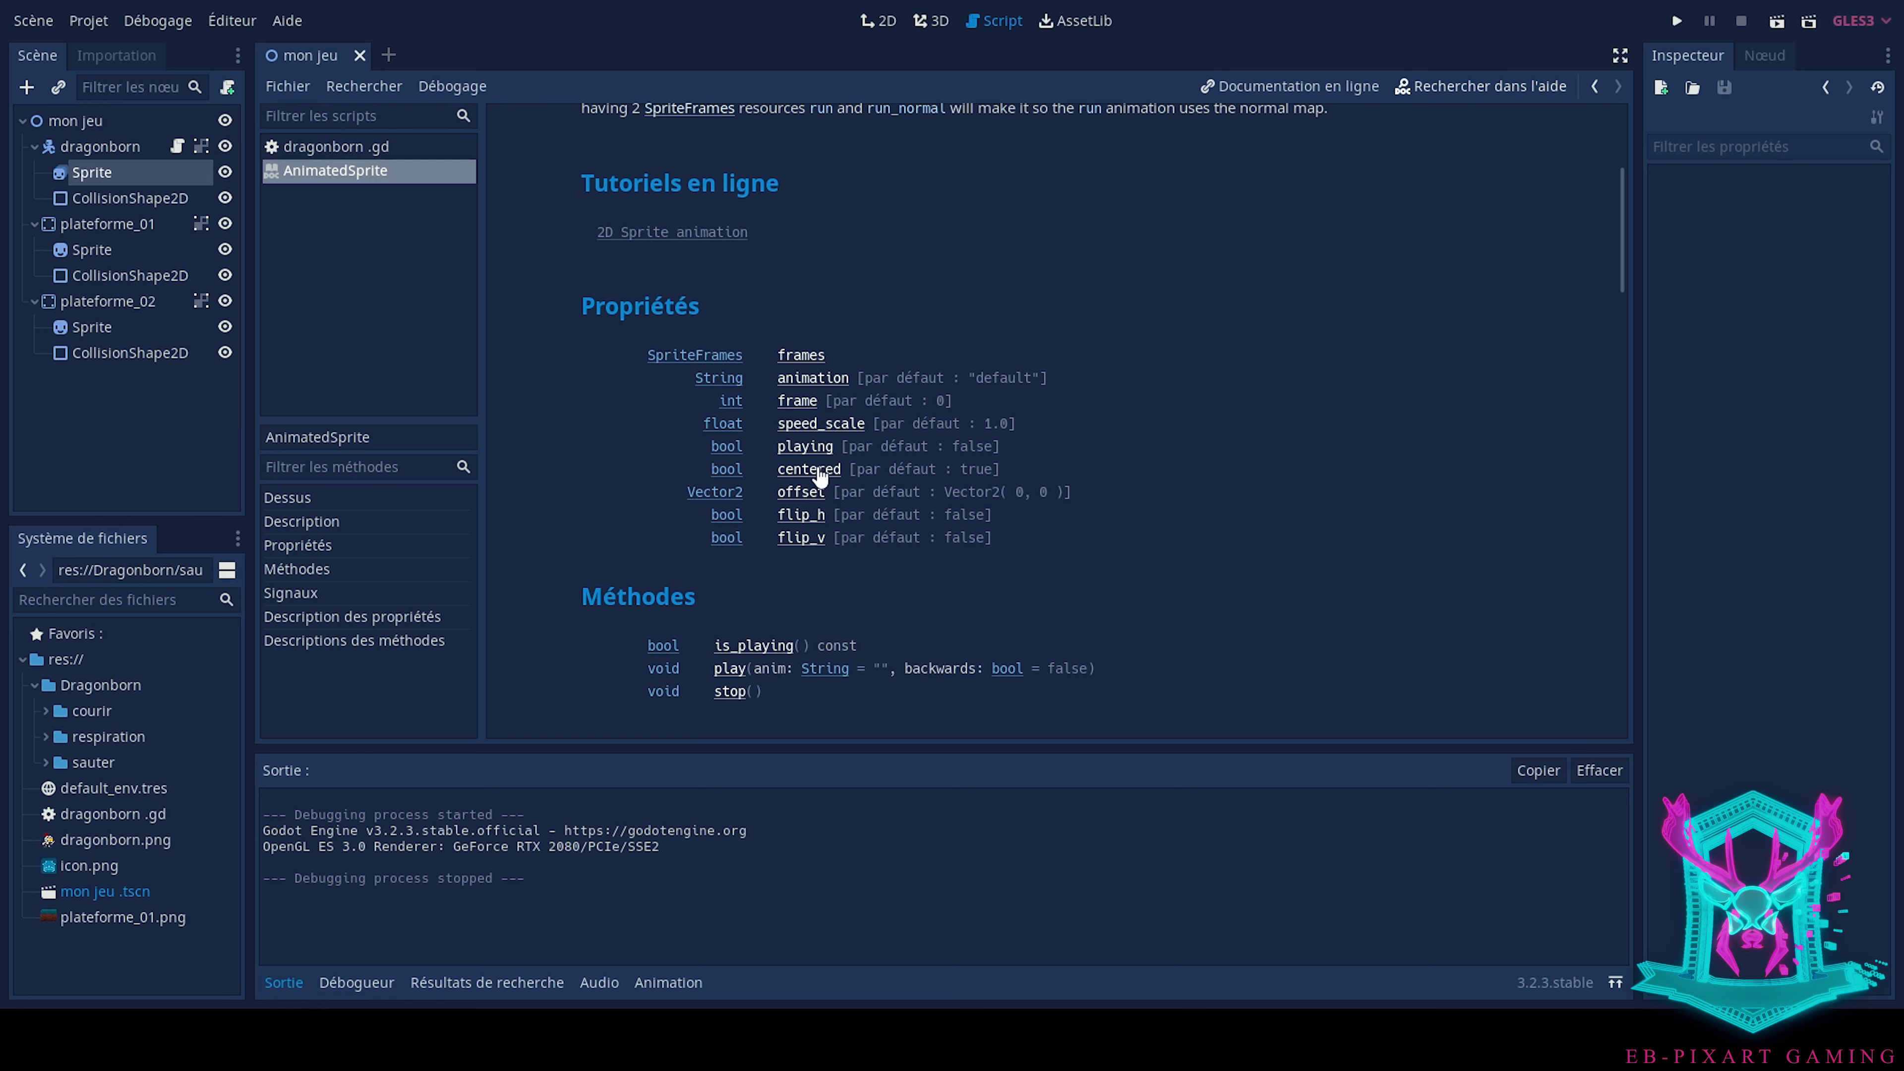
pyautogui.scroll(-2, 845, 473)
pyautogui.scroll(-20, 888, 539)
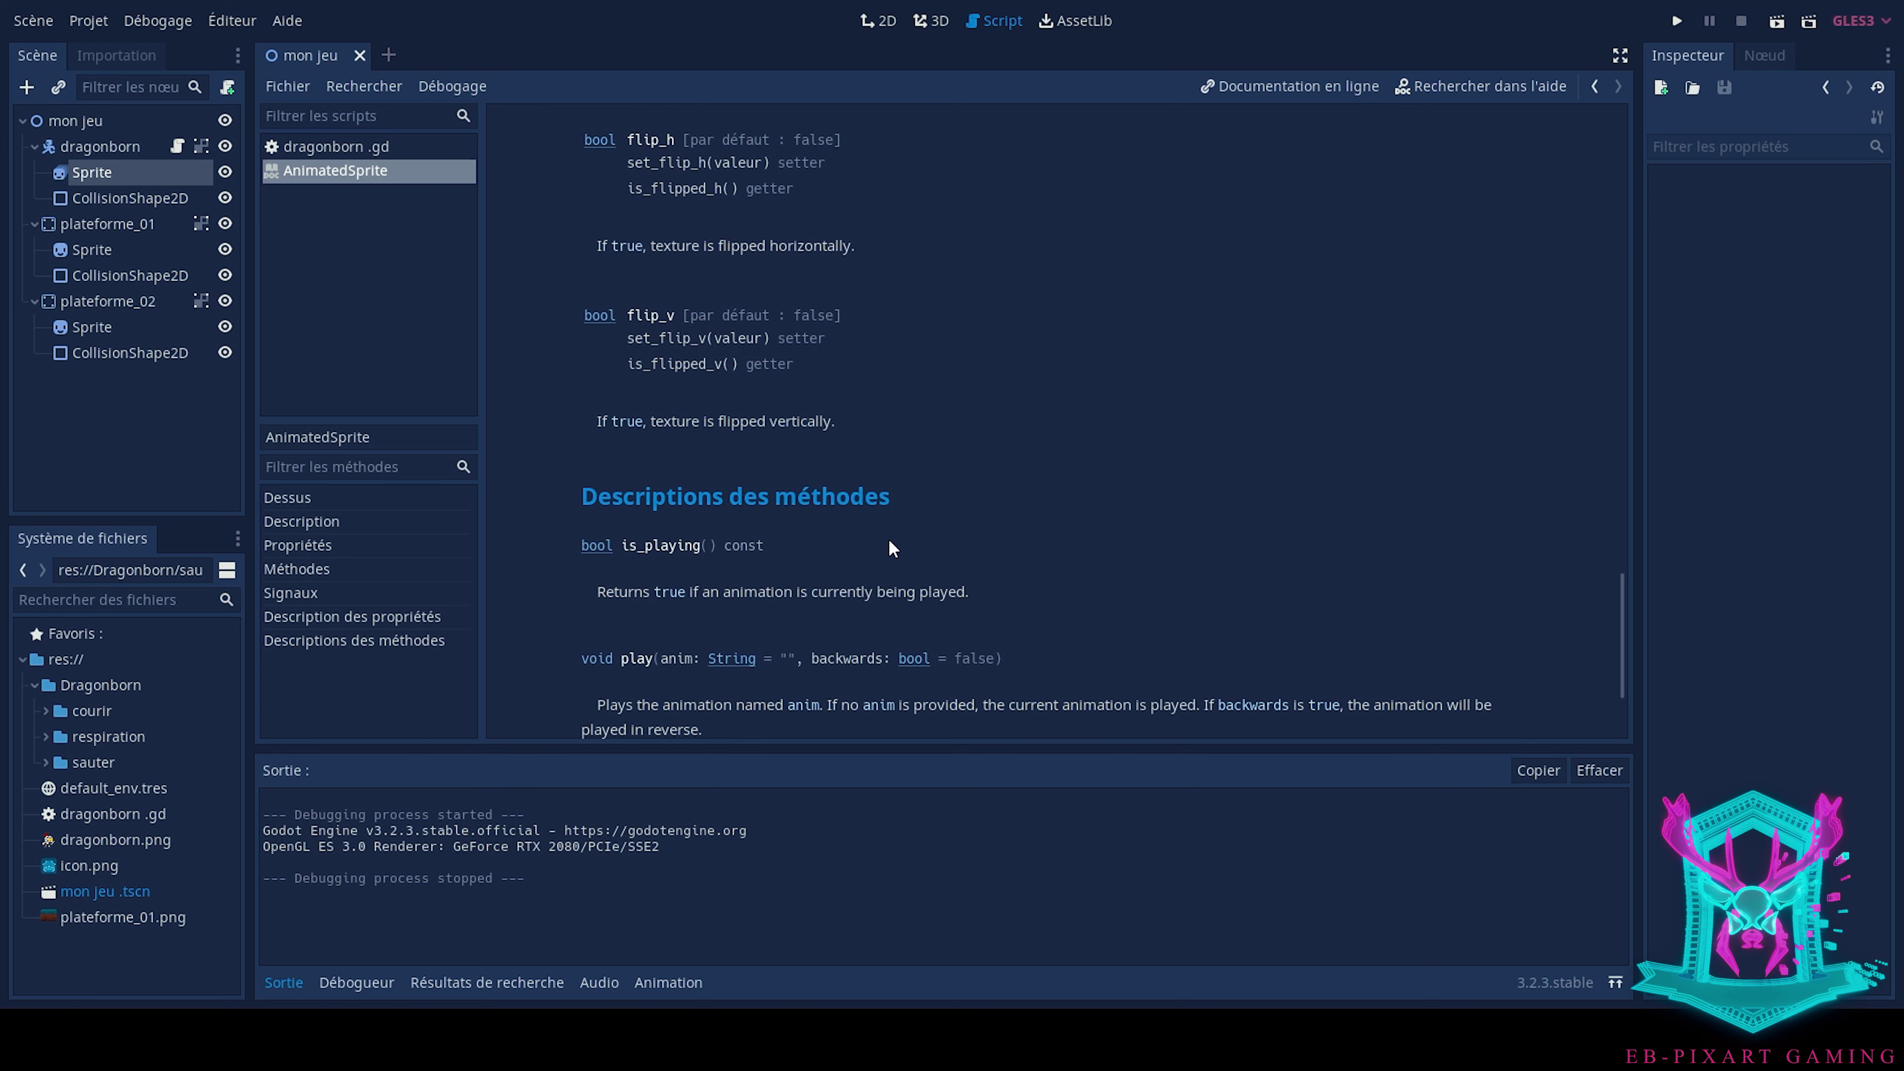
pyautogui.scroll(1, 907, 442)
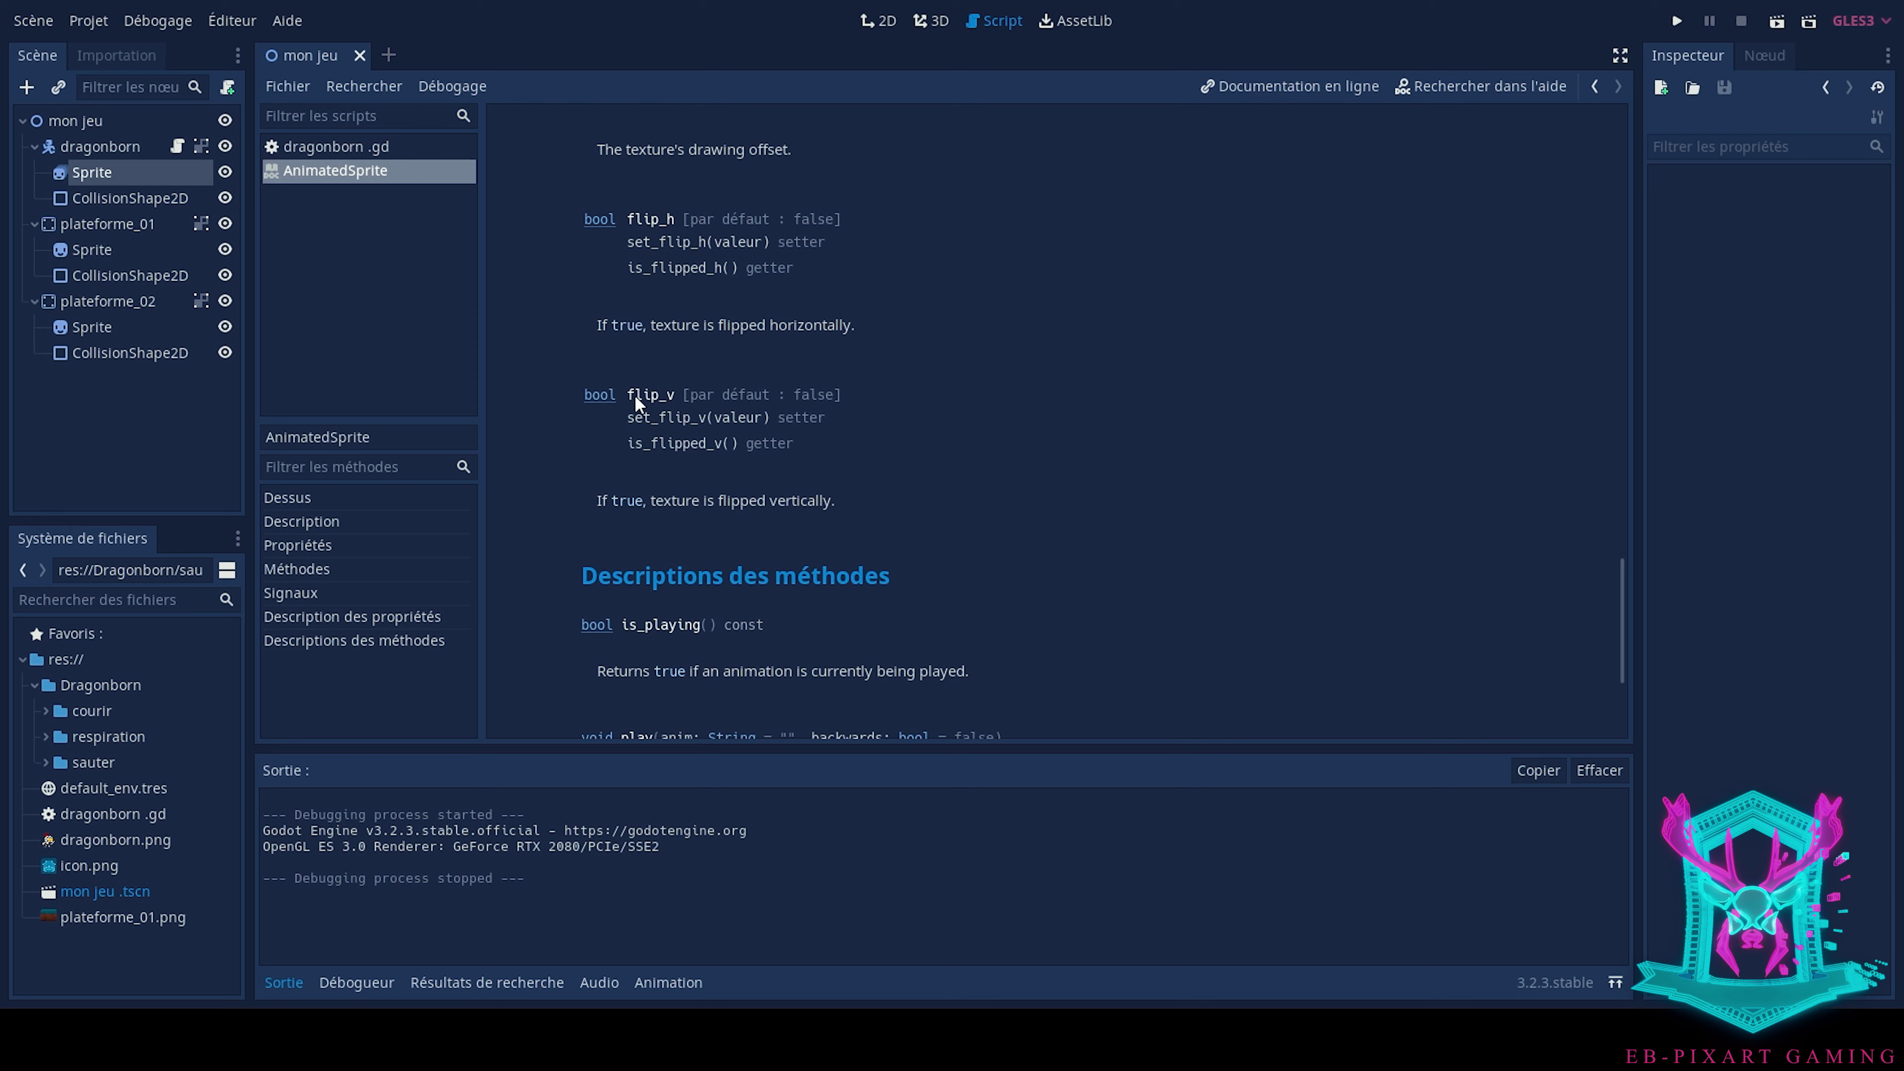
pyautogui.scroll(3, 644, 383)
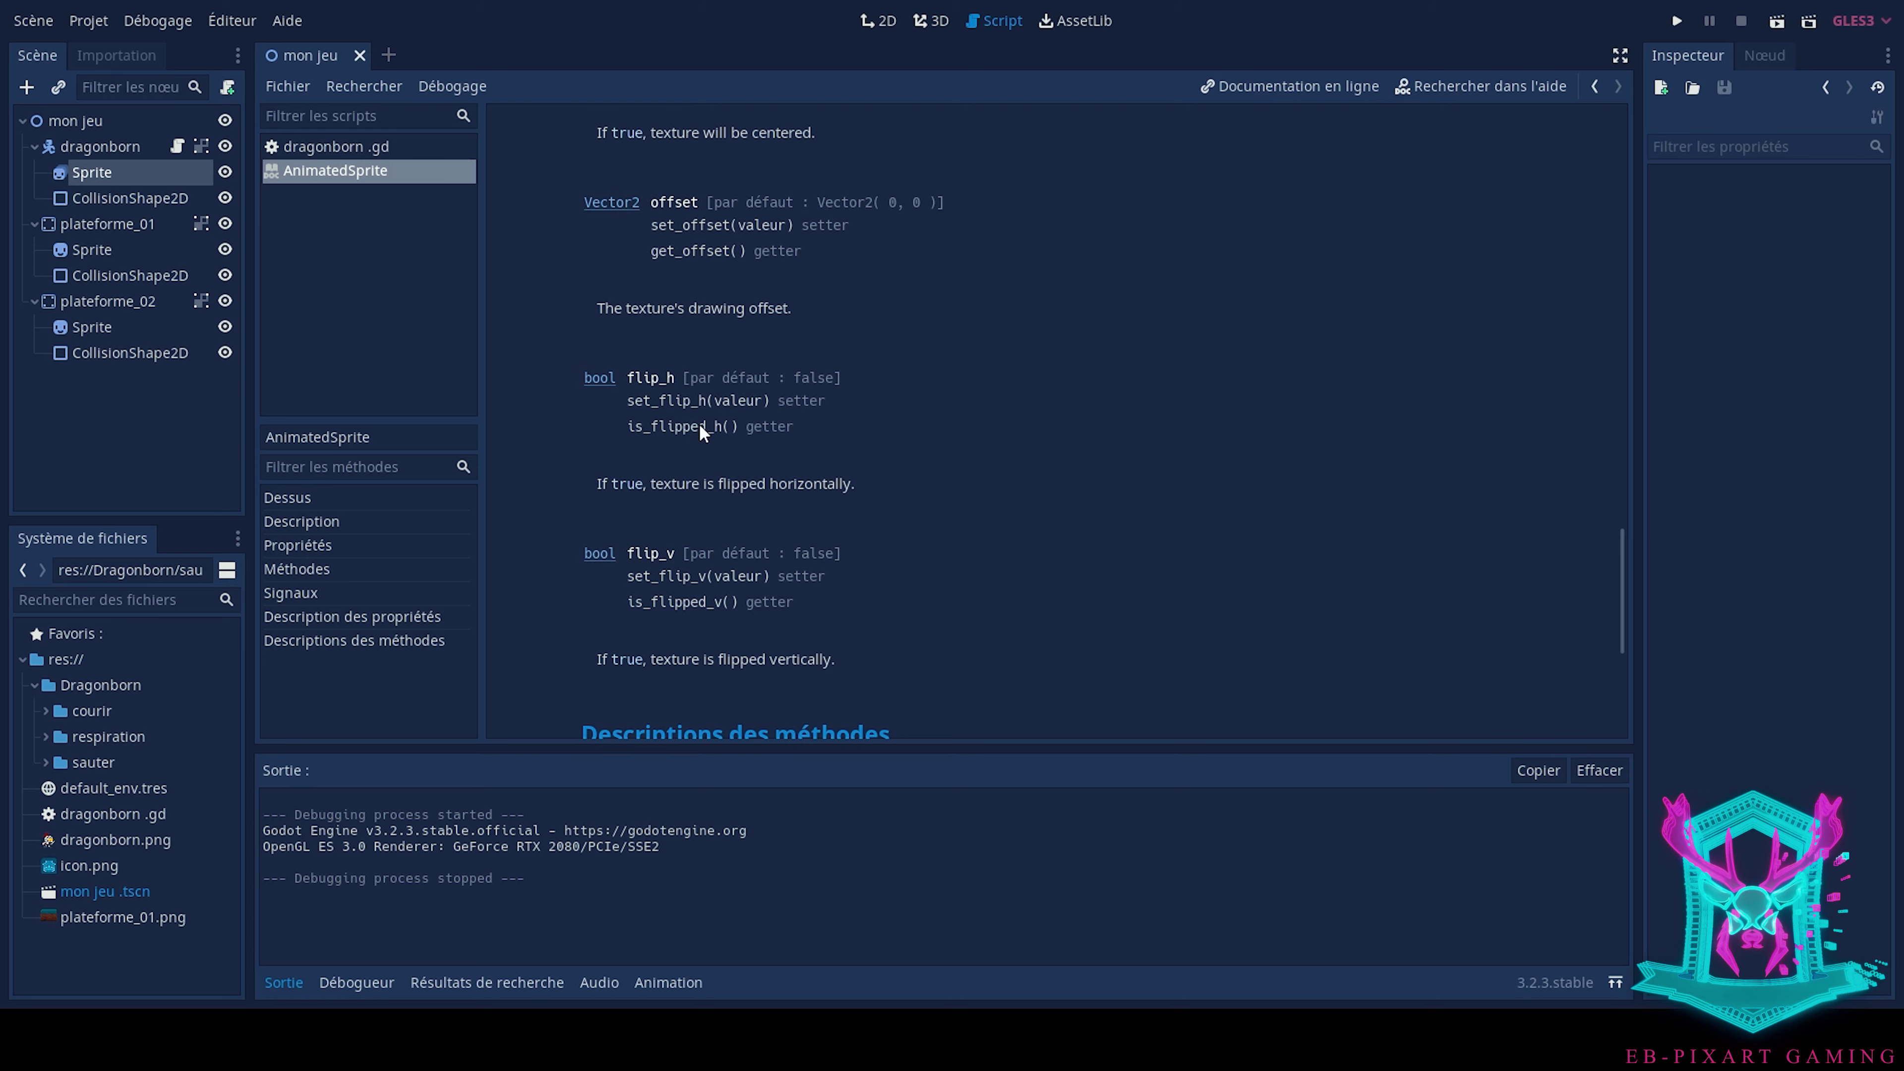
pyautogui.scroll(5, 810, 503)
pyautogui.scroll(5, 839, 523)
pyautogui.scroll(5, 839, 523)
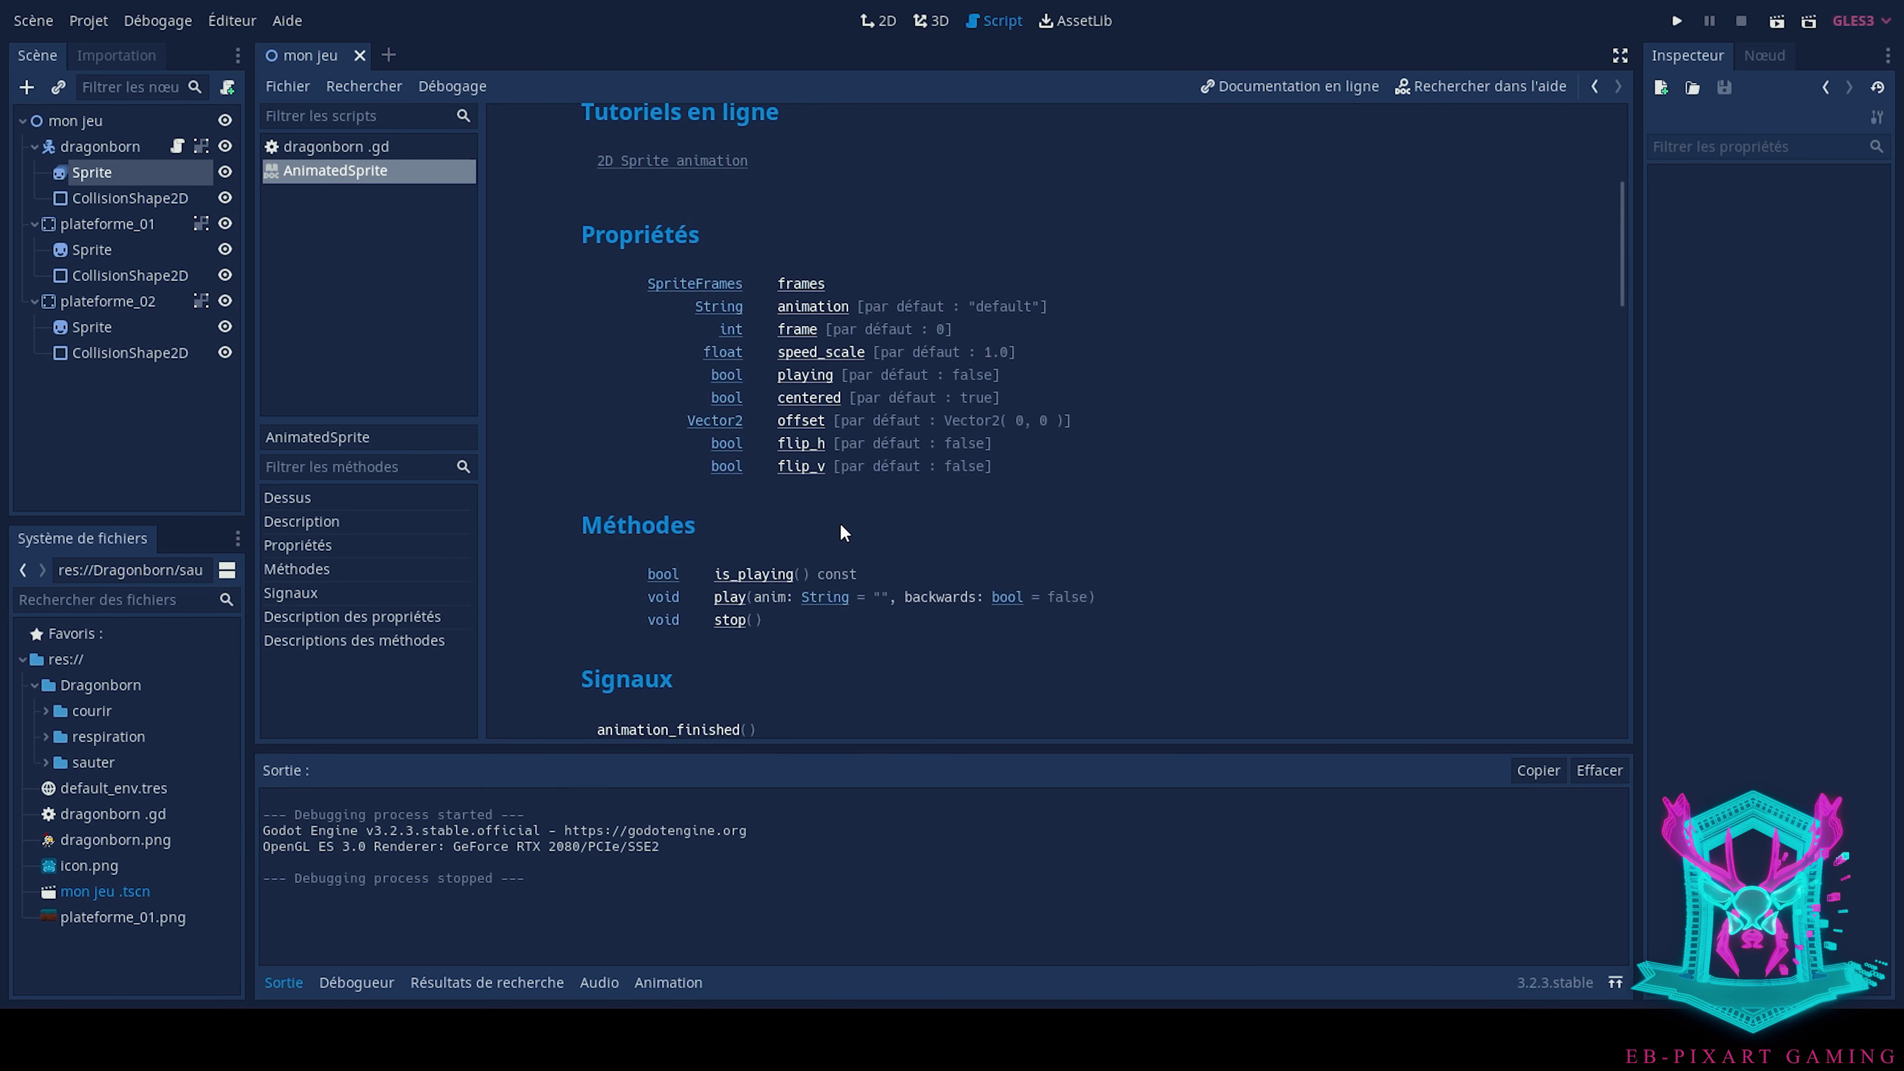
pyautogui.scroll(5, 839, 522)
pyautogui.scroll(-3, 839, 523)
pyautogui.scroll(-5, 833, 510)
pyautogui.scroll(-5, 833, 511)
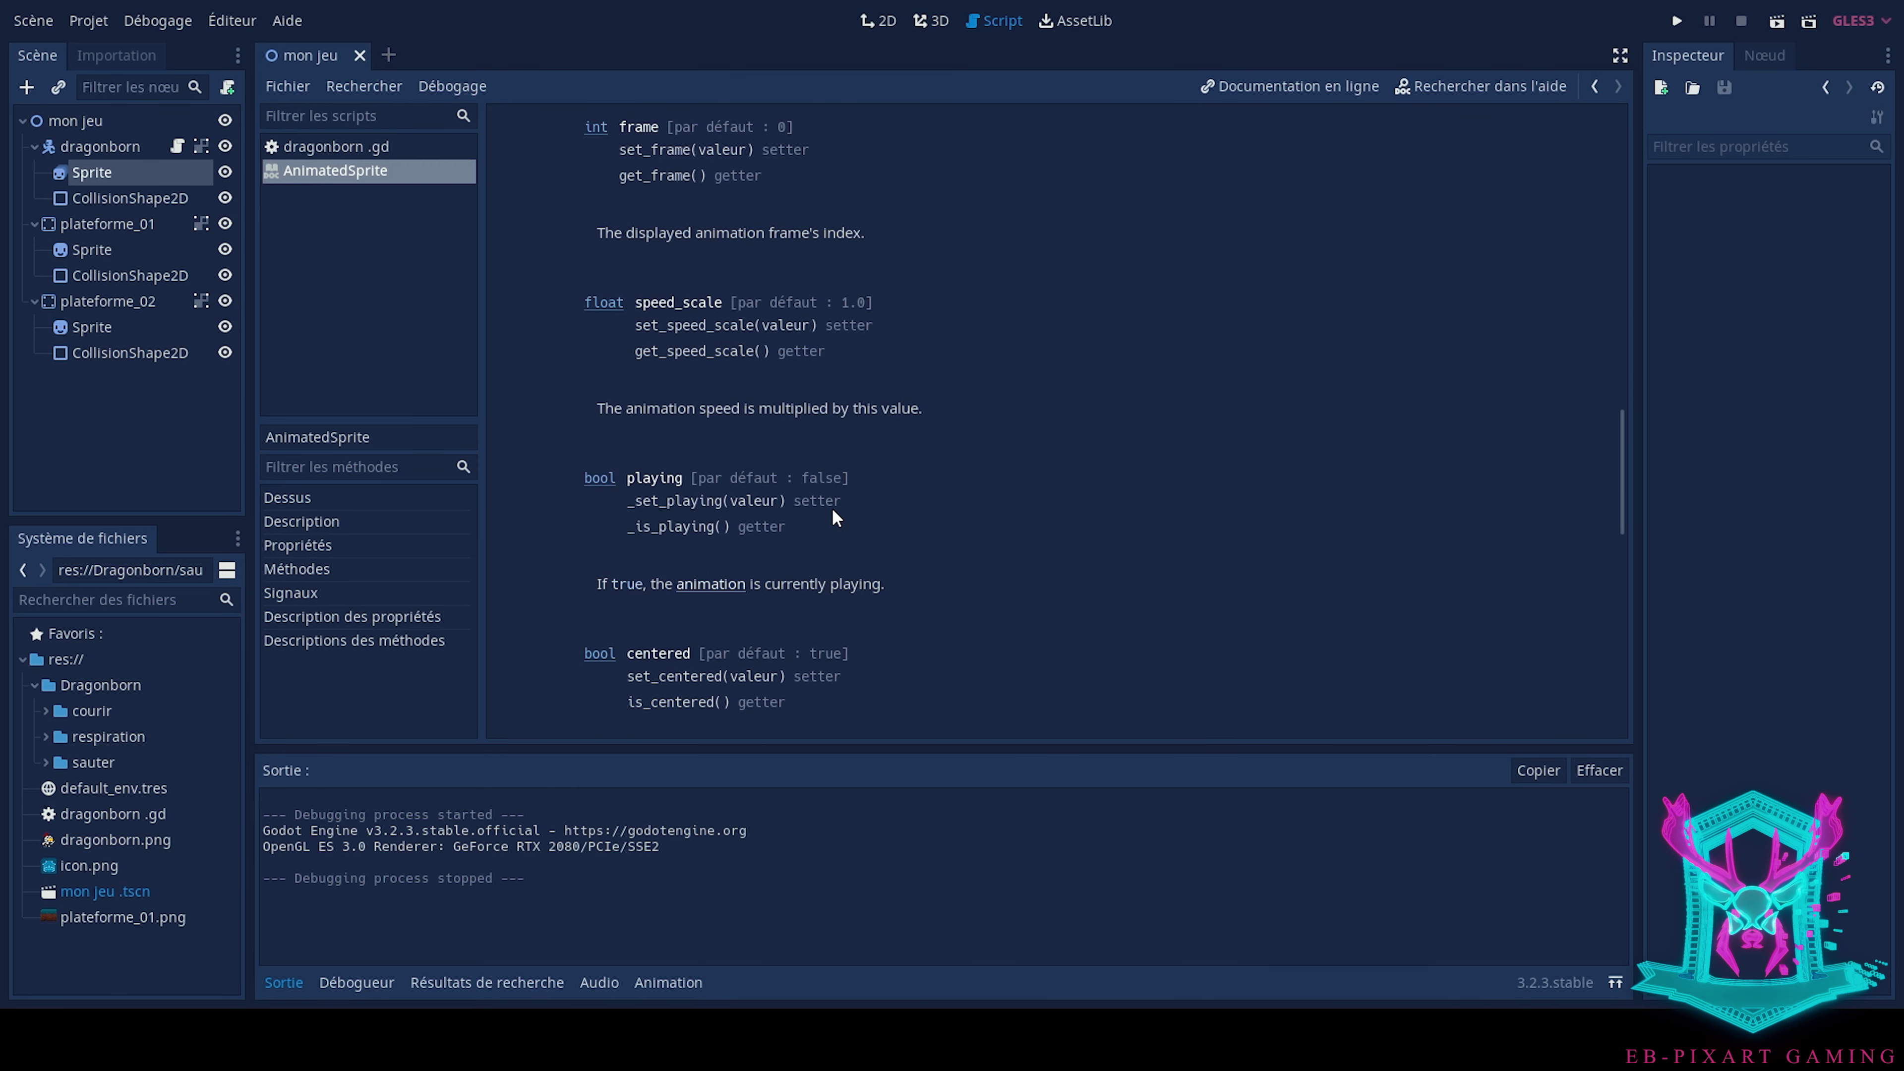
pyautogui.scroll(-5, 833, 510)
pyautogui.scroll(-10, 833, 510)
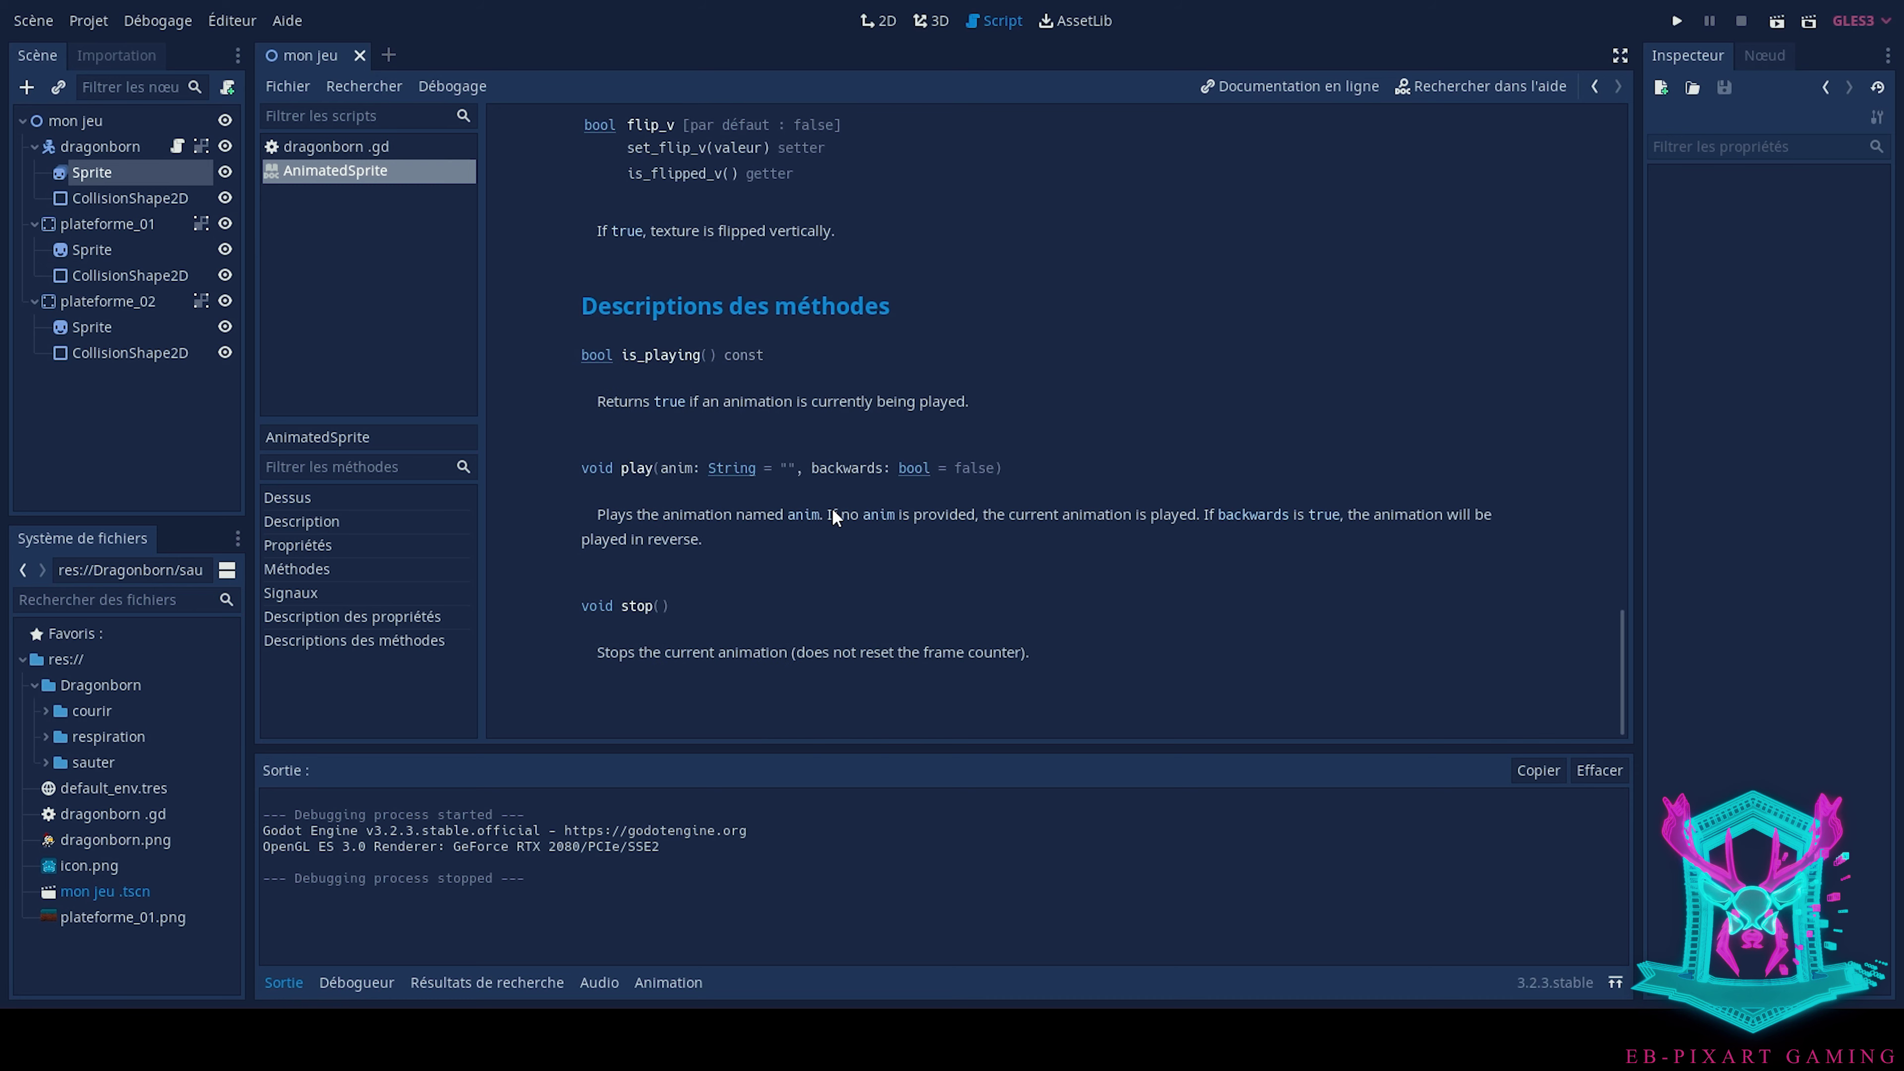
# Return to the top of the AnimatedSprite page and close it from the script list
pyautogui.scroll(8, 832, 508)
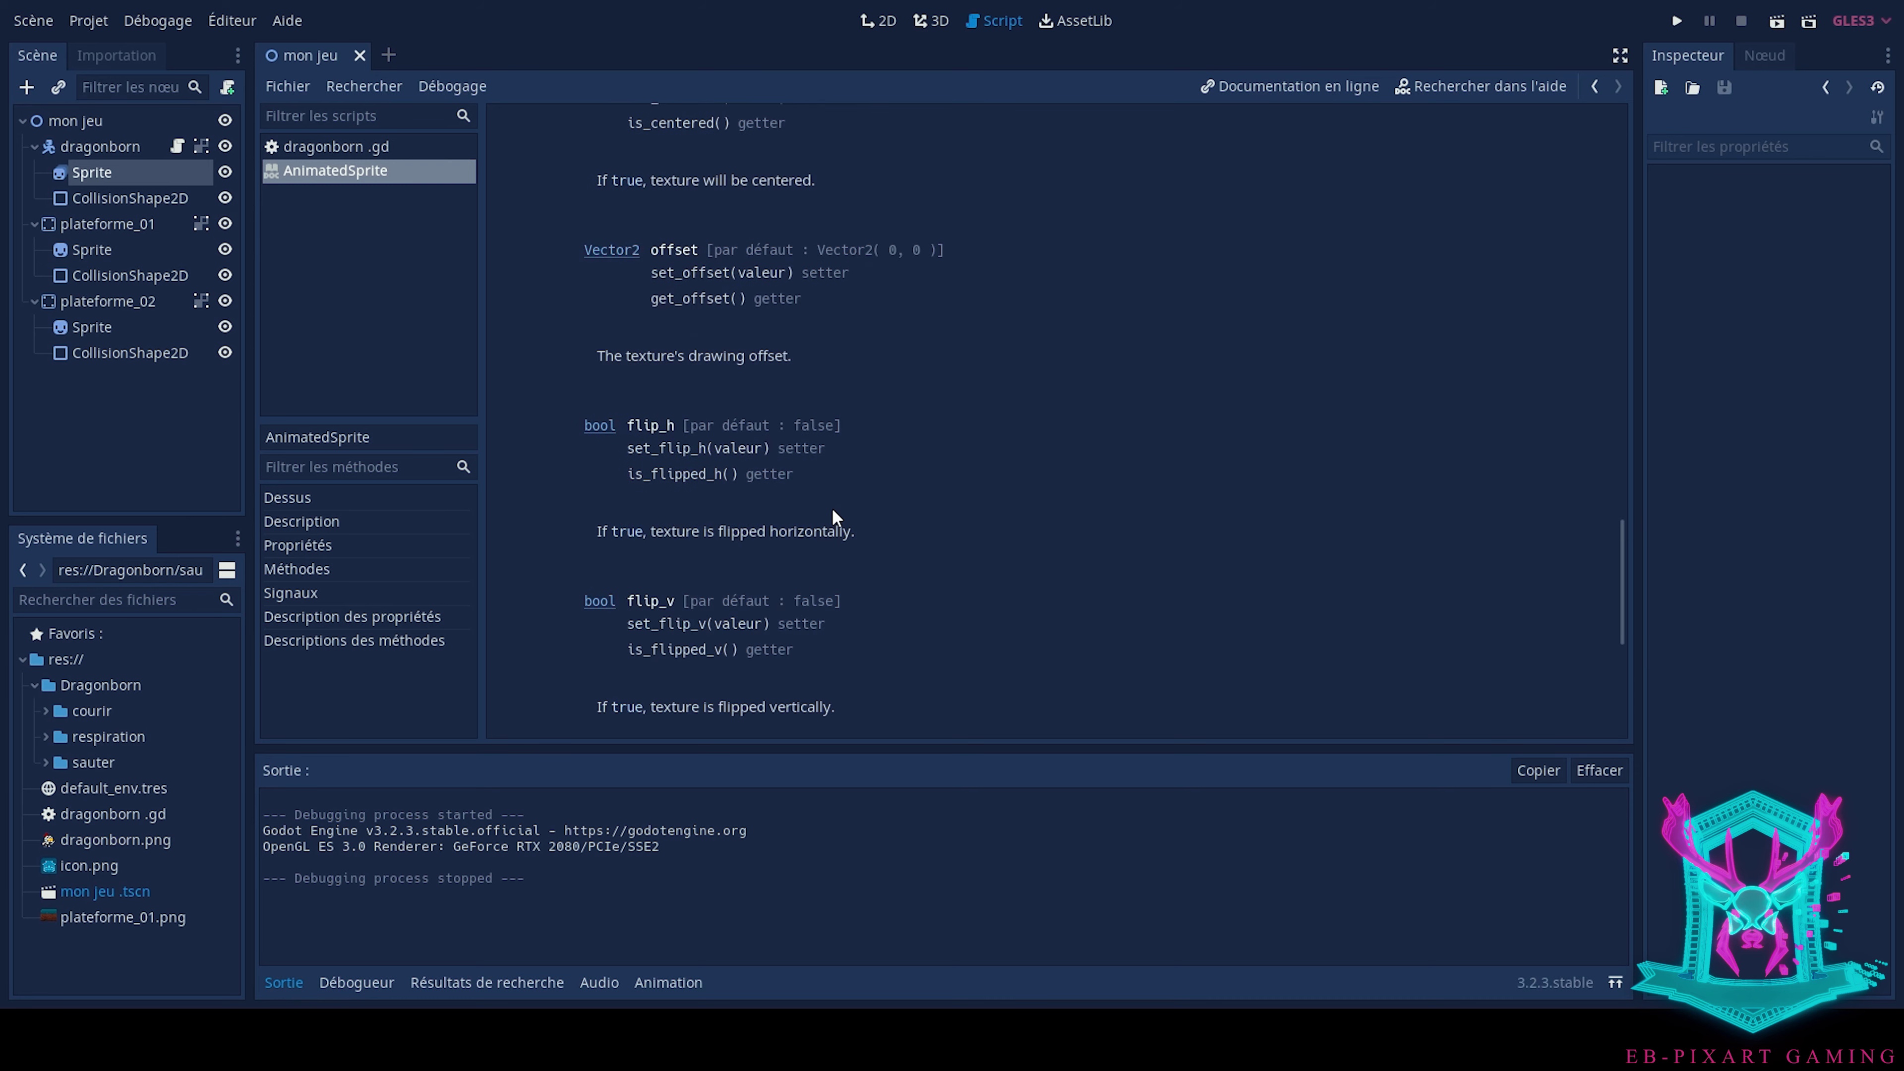
pyautogui.scroll(8, 832, 508)
pyautogui.scroll(9, 832, 507)
pyautogui.scroll(6, 831, 508)
pyautogui.scroll(8, 831, 508)
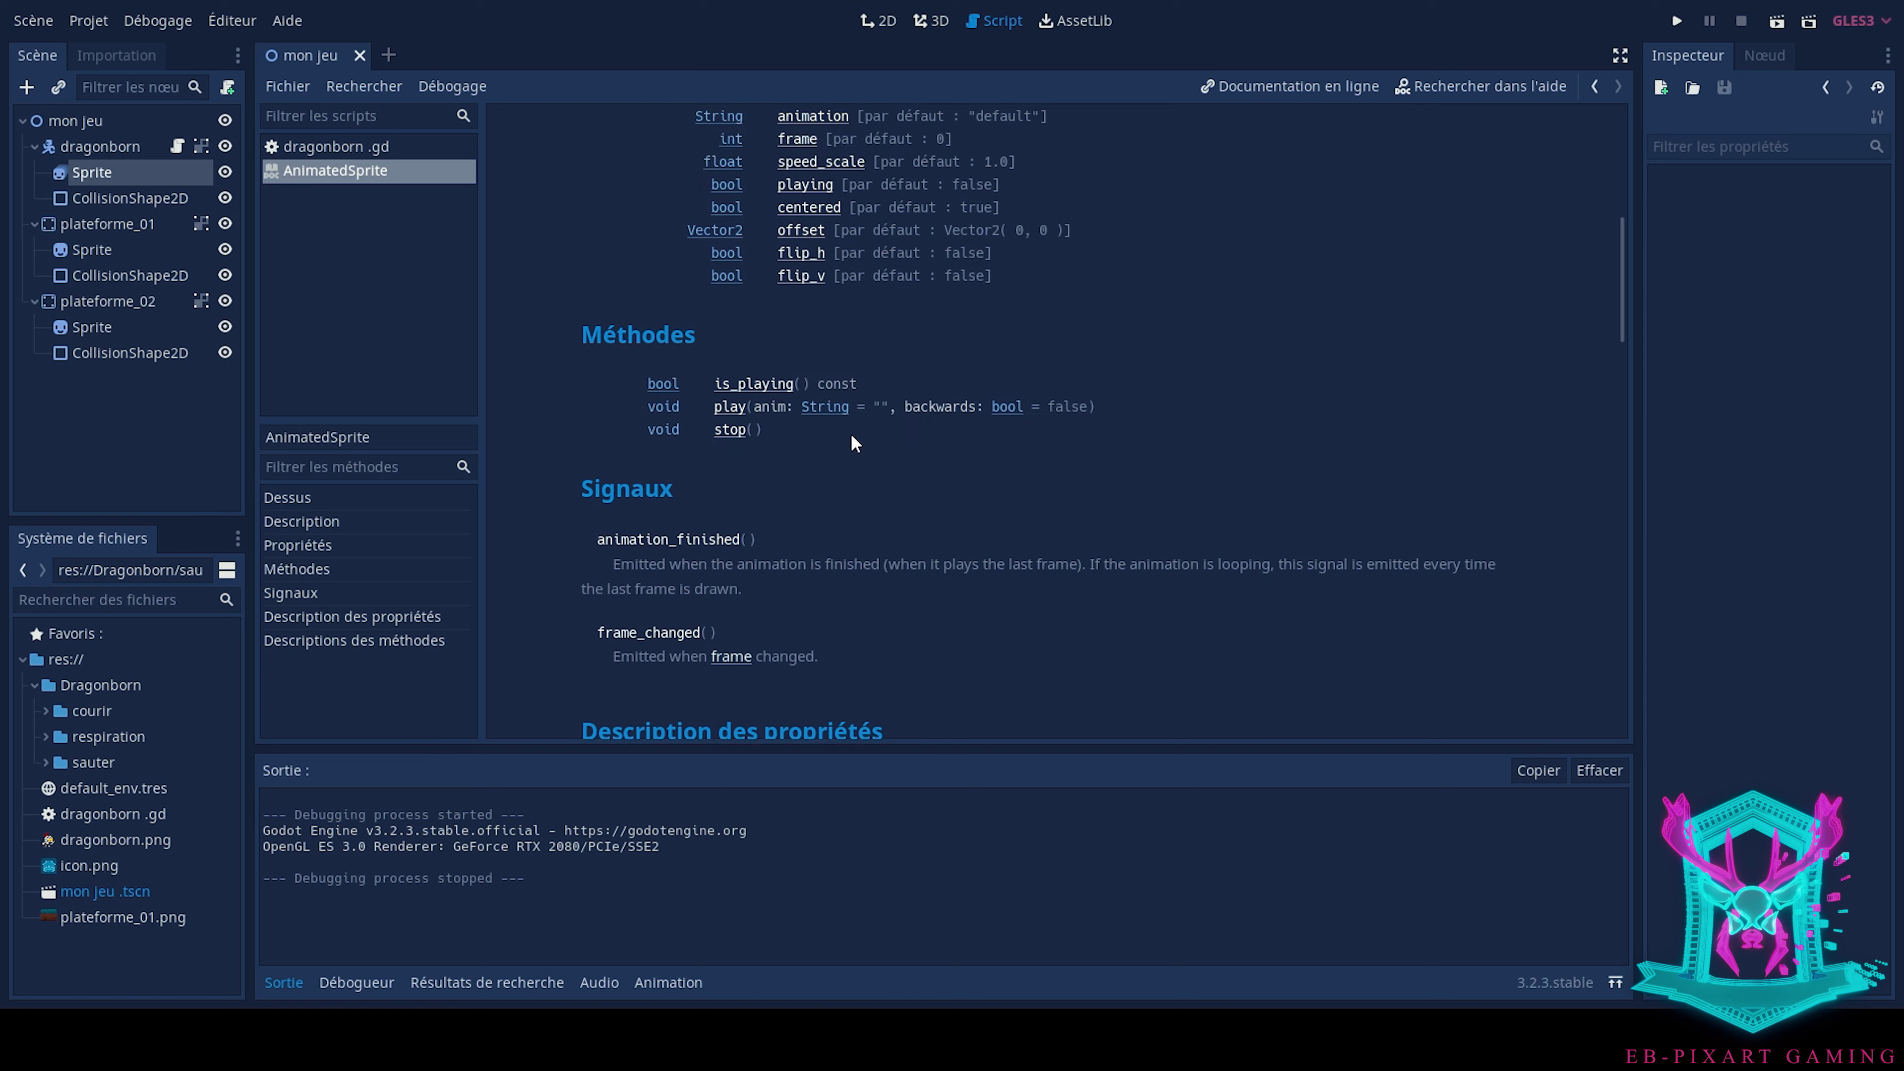
pyautogui.scroll(7, 832, 508)
pyautogui.scroll(2, 800, 528)
pyautogui.scroll(4, 801, 529)
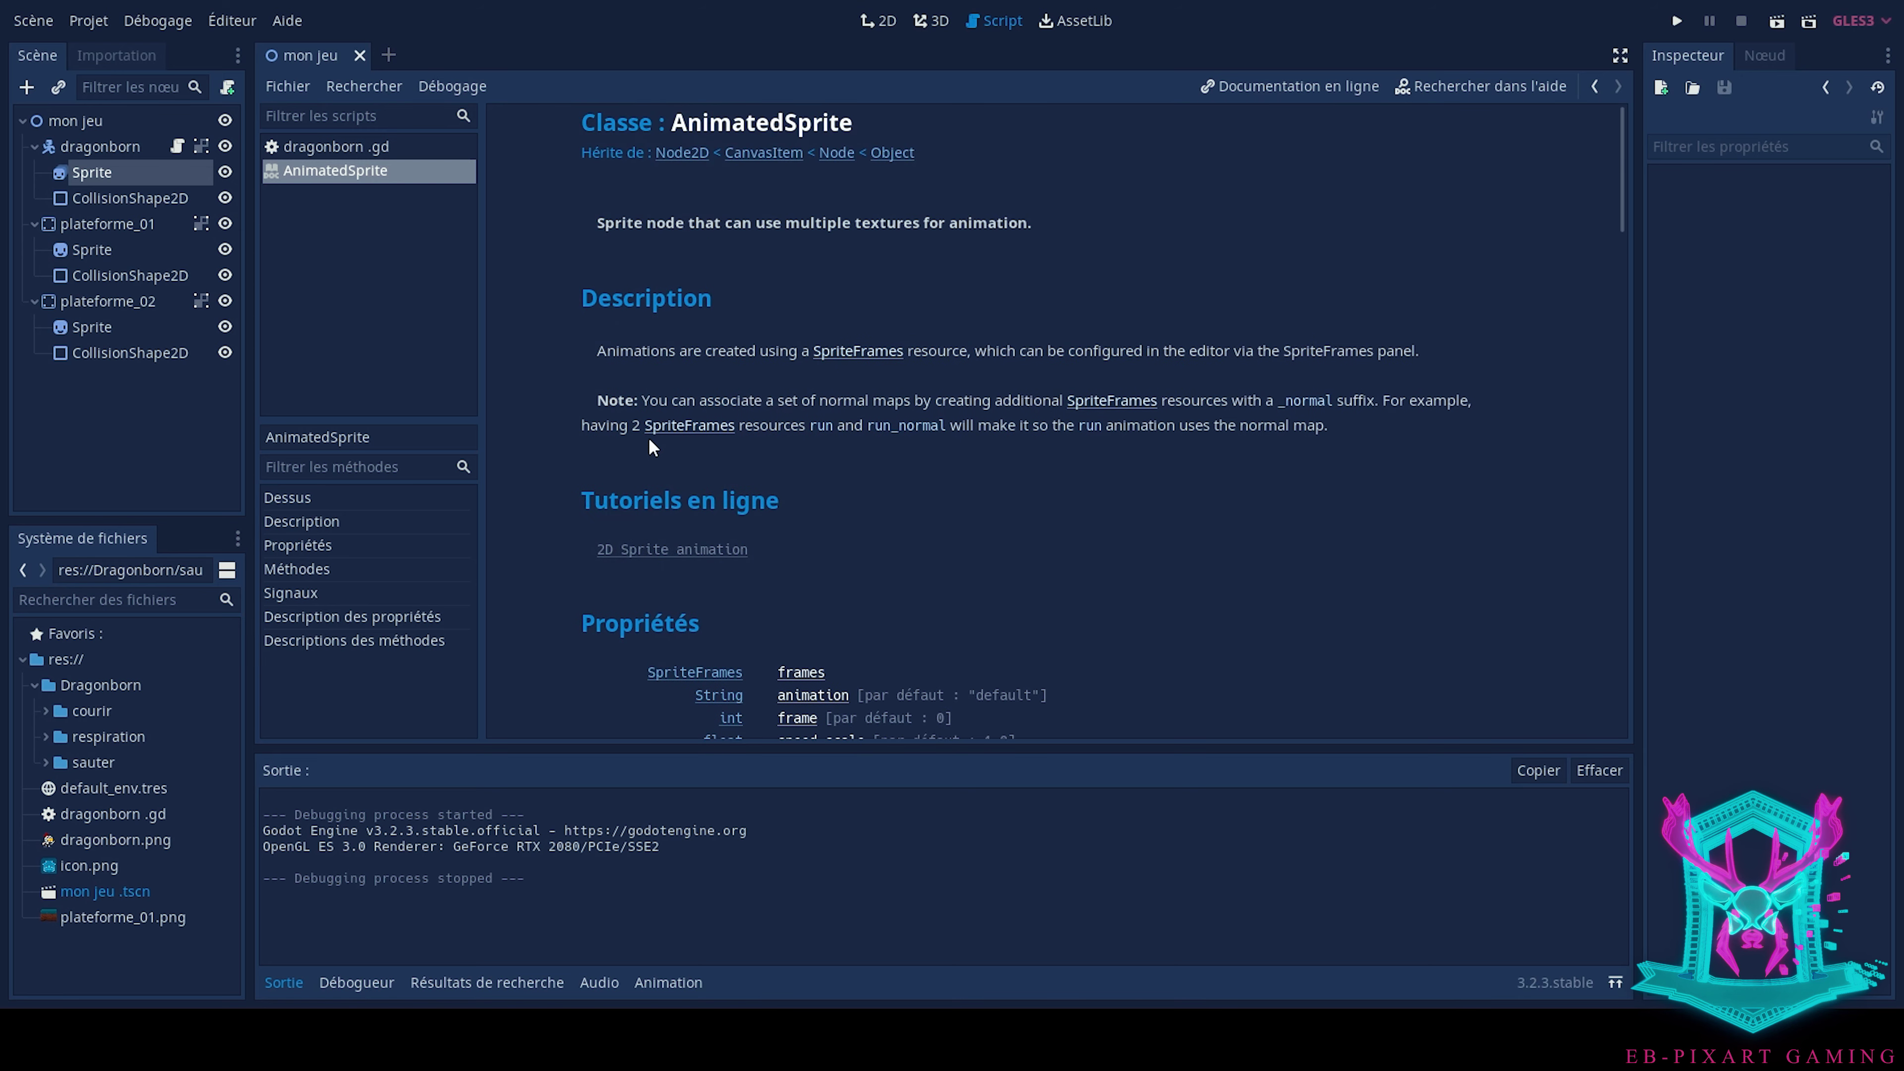
pyautogui.click(328, 172)
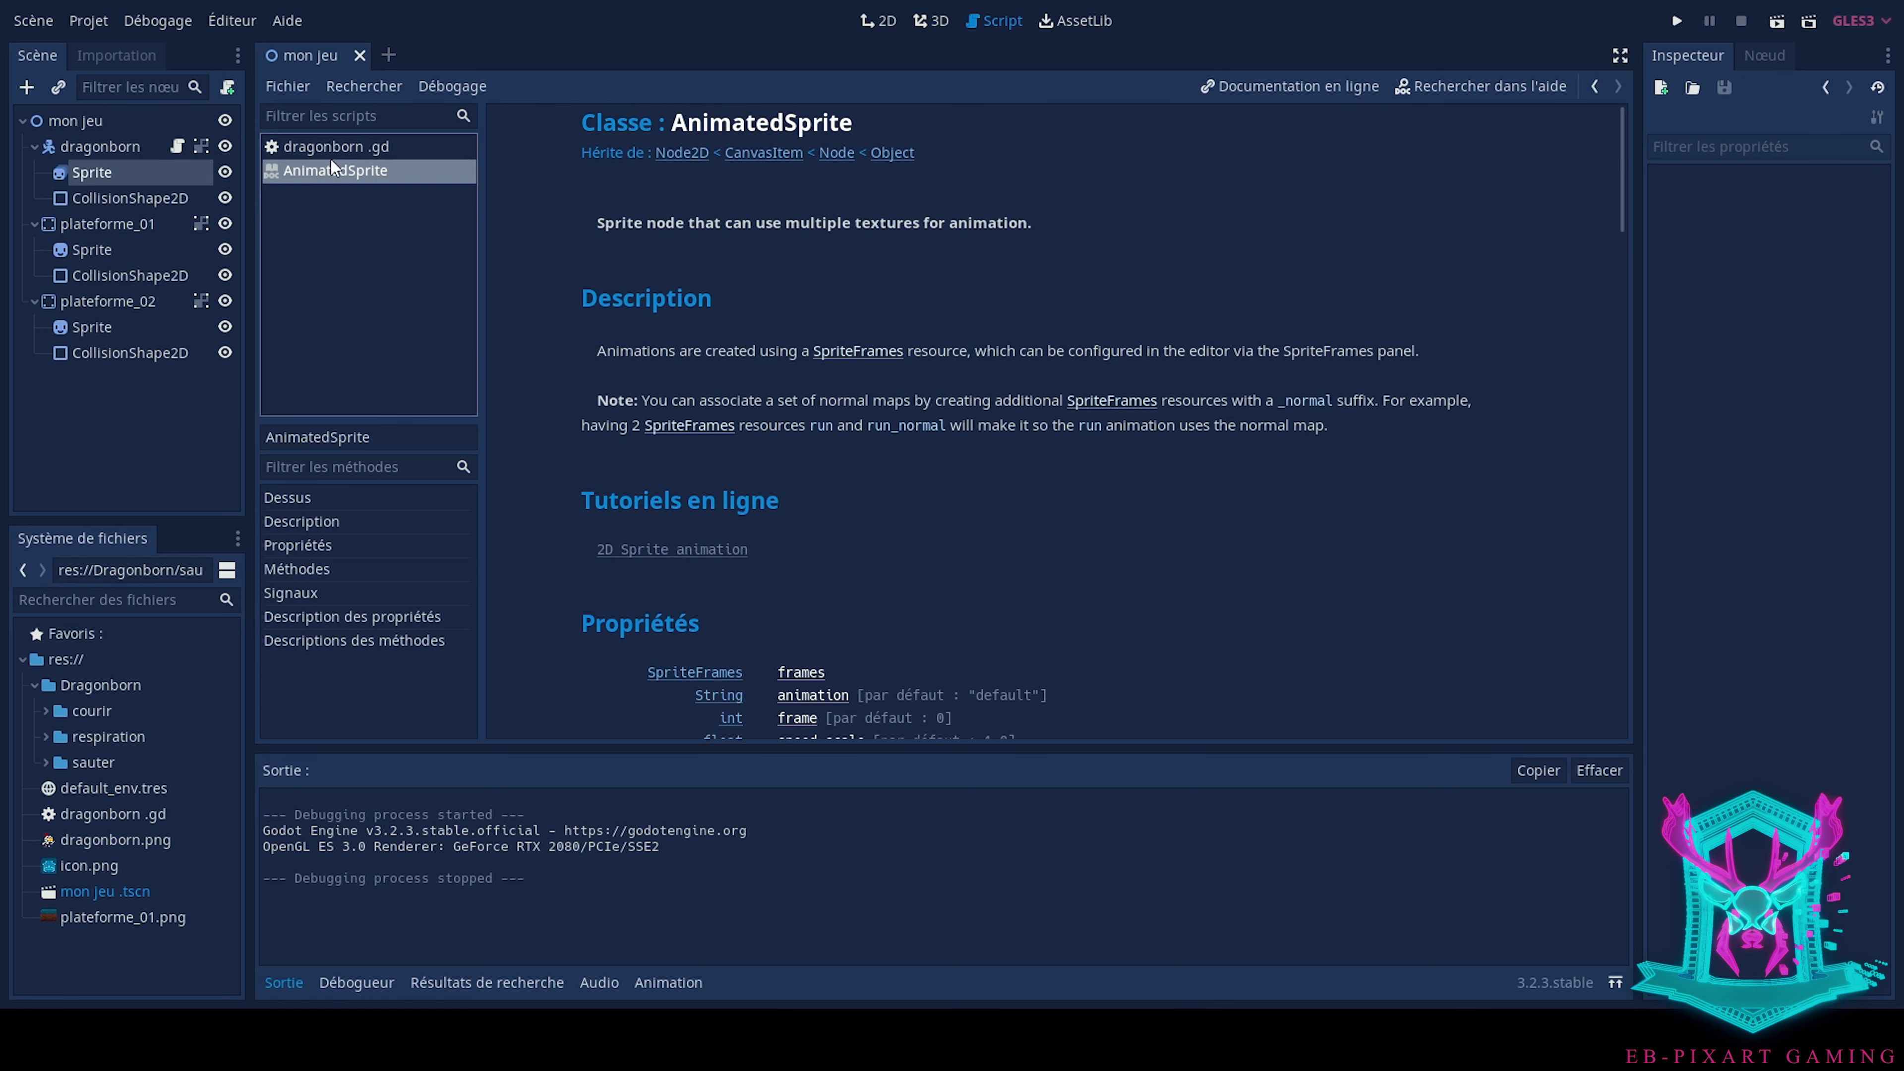
pyautogui.middleClick(333, 175)
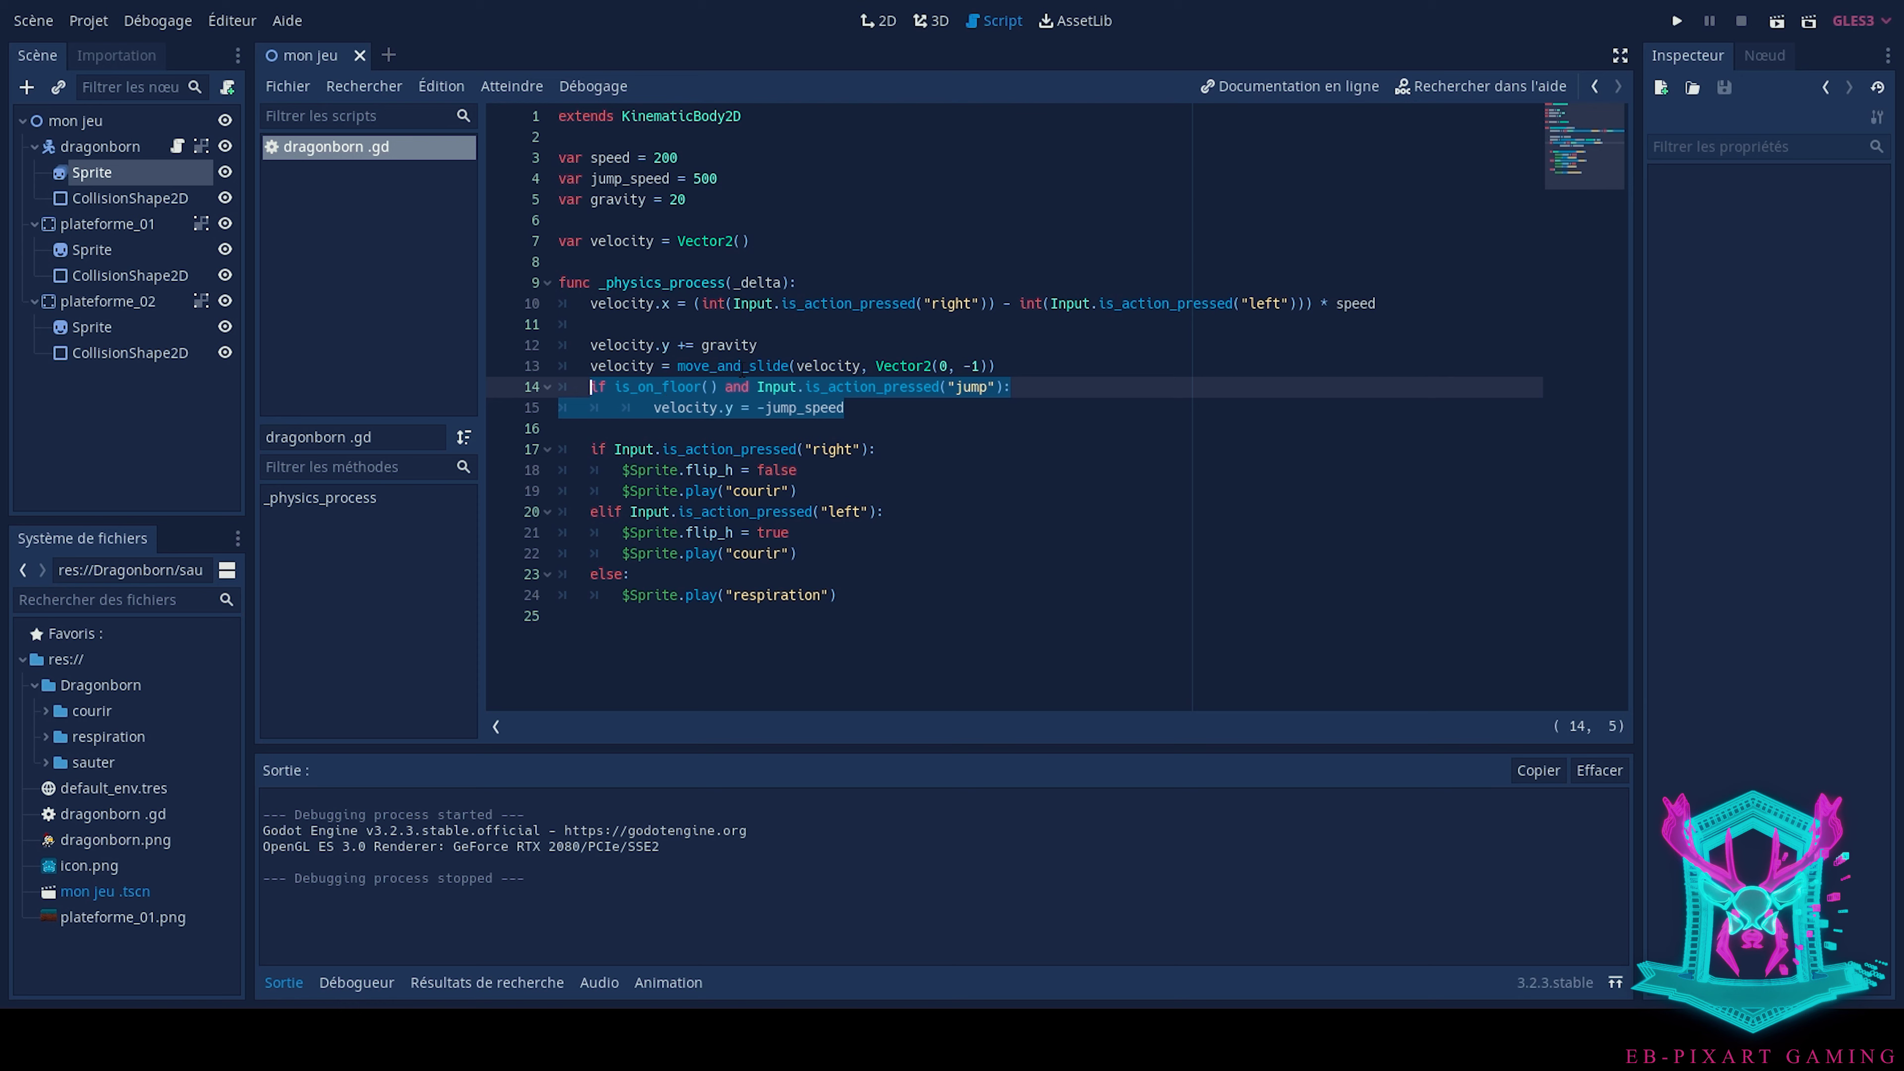
# Move the jump block from lines 14–15 to the end of the script
pyautogui.press('ctrl')
pyautogui.hotkey('ctrl', 'x')
pyautogui.click(677, 621)
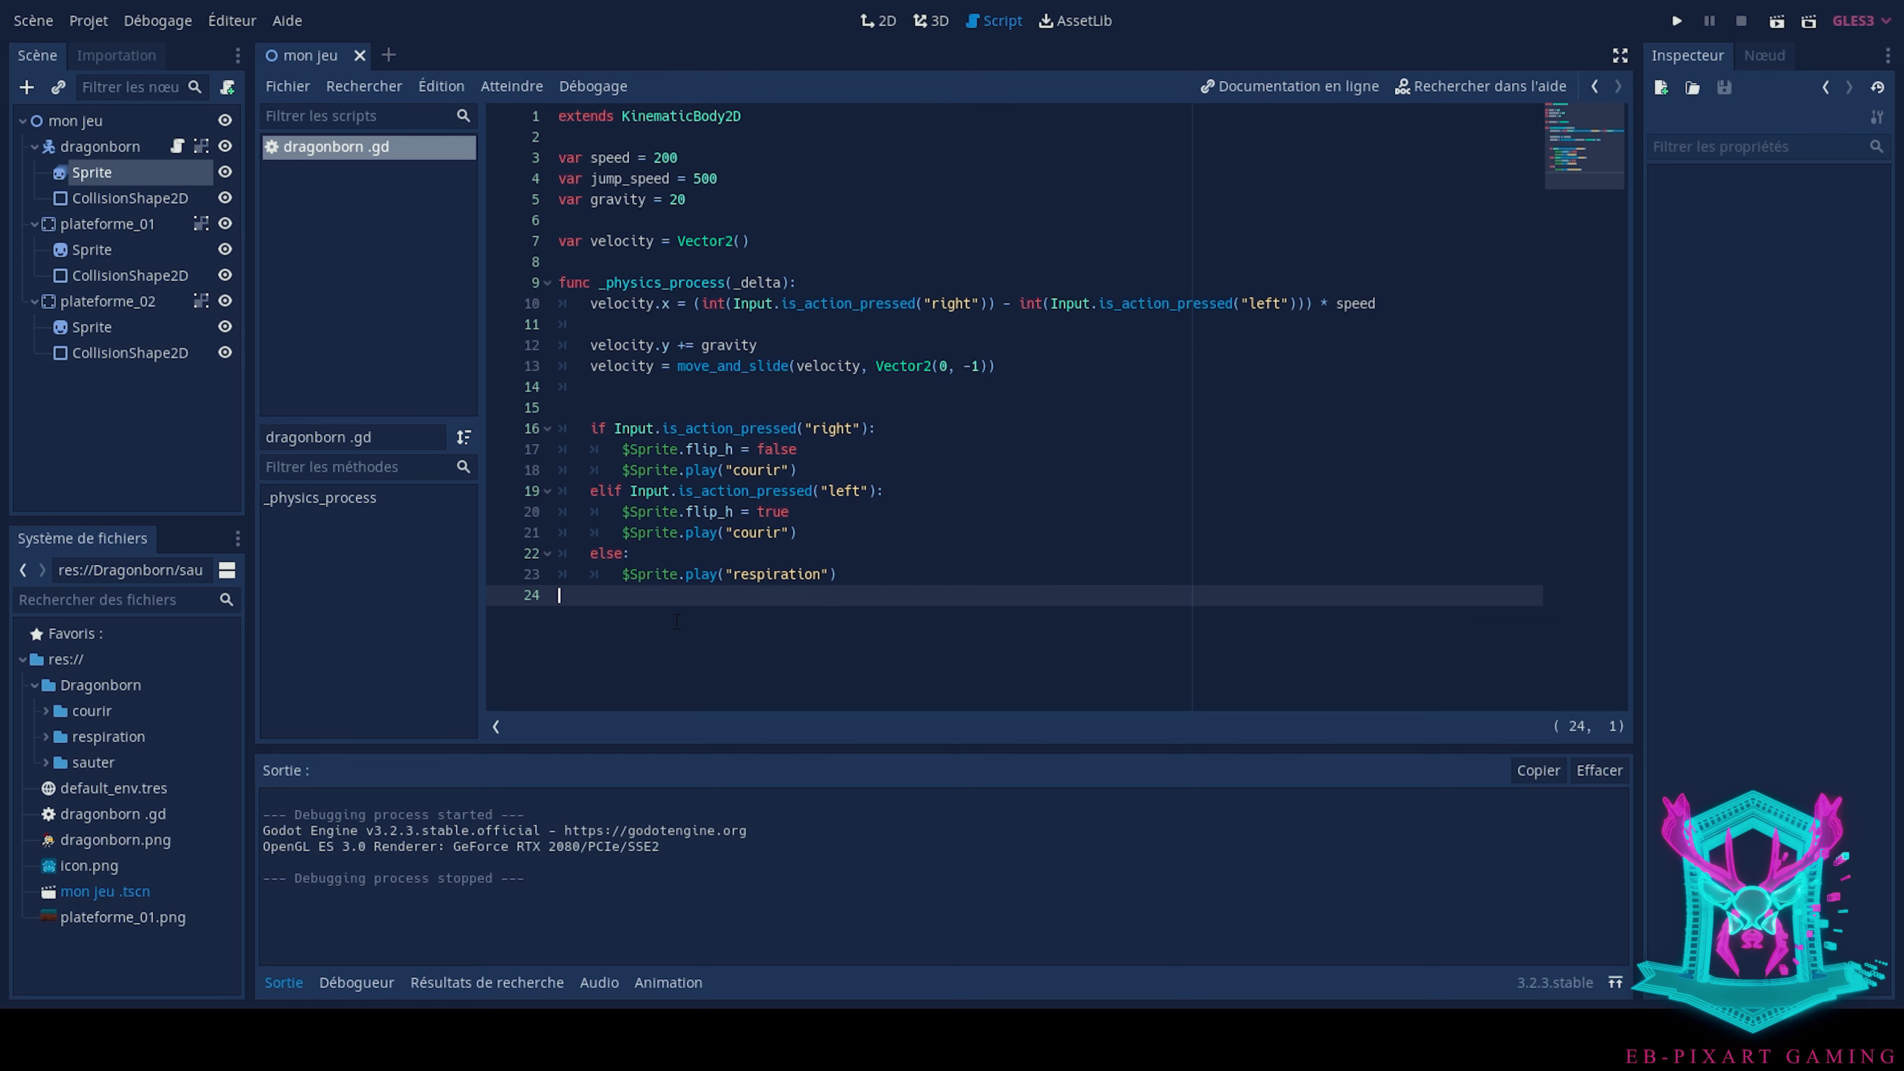
pyautogui.press('Return')
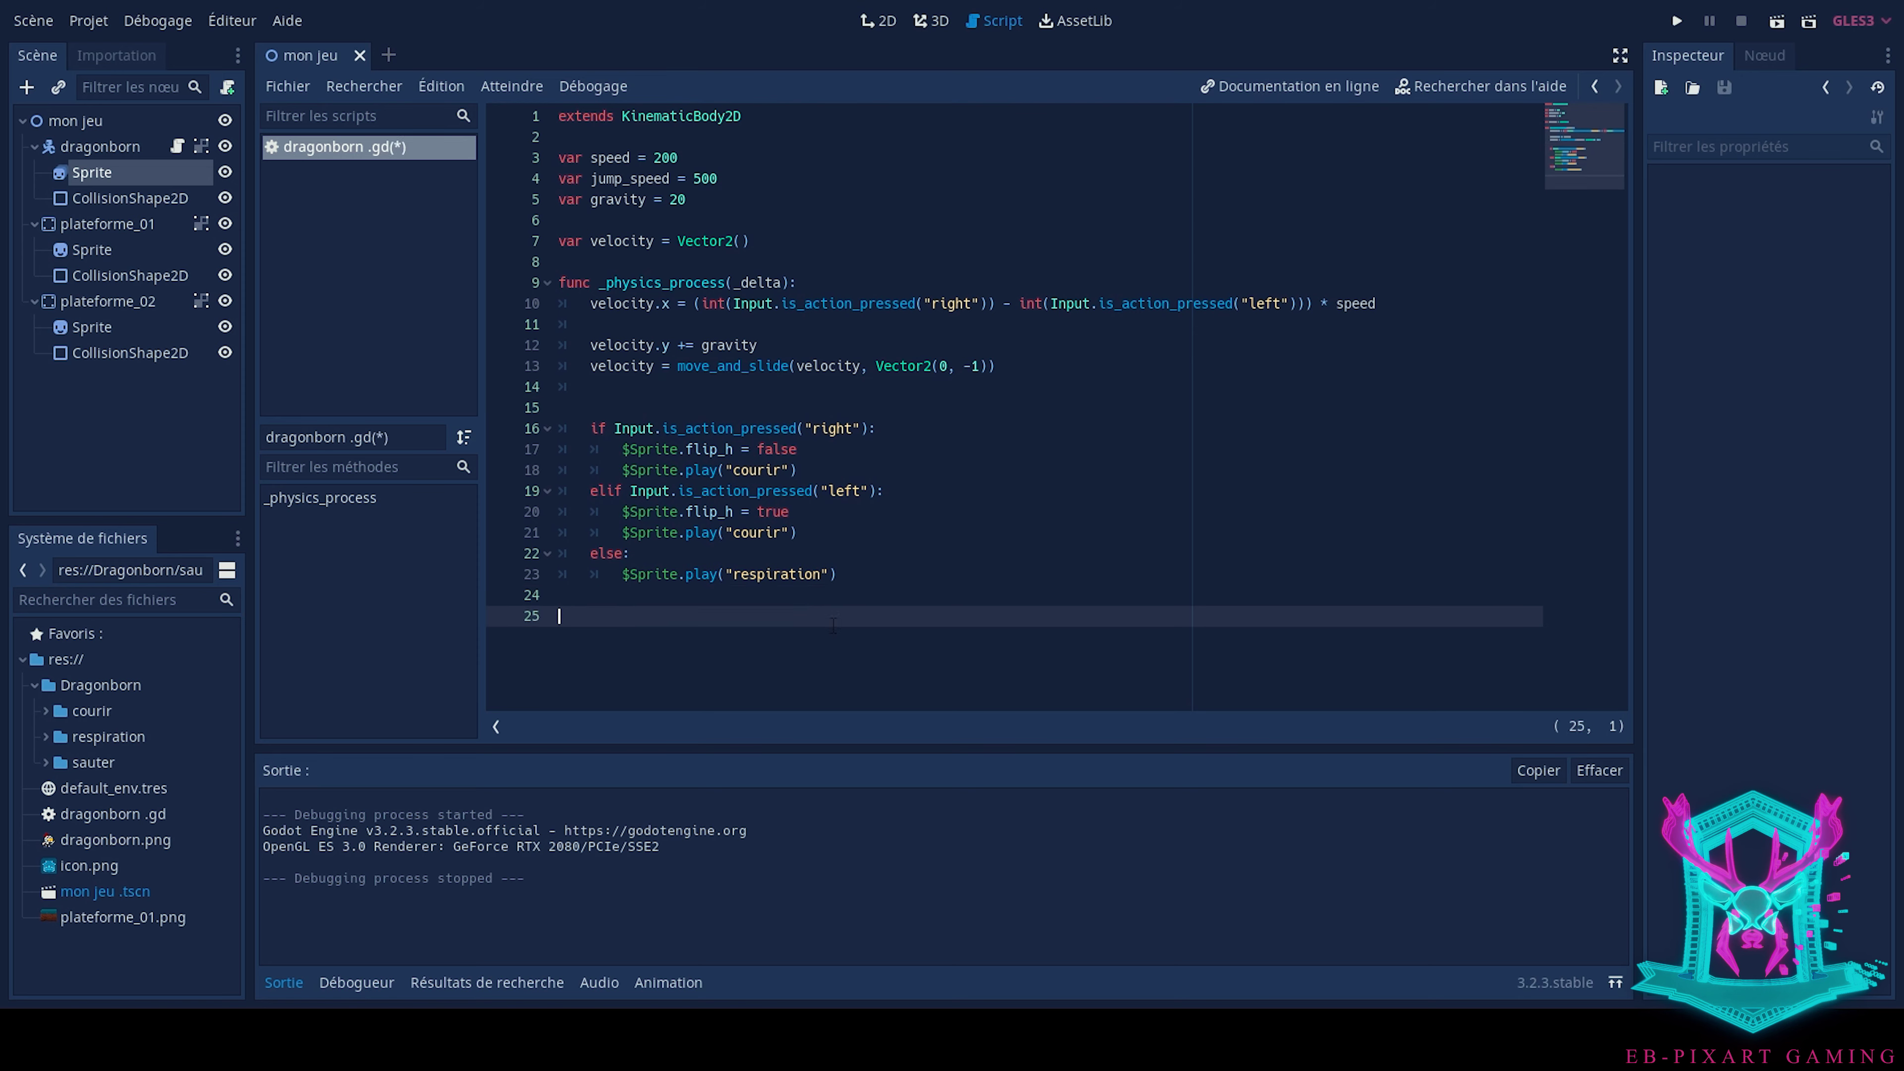
pyautogui.hotkey('ctrl', 'v')
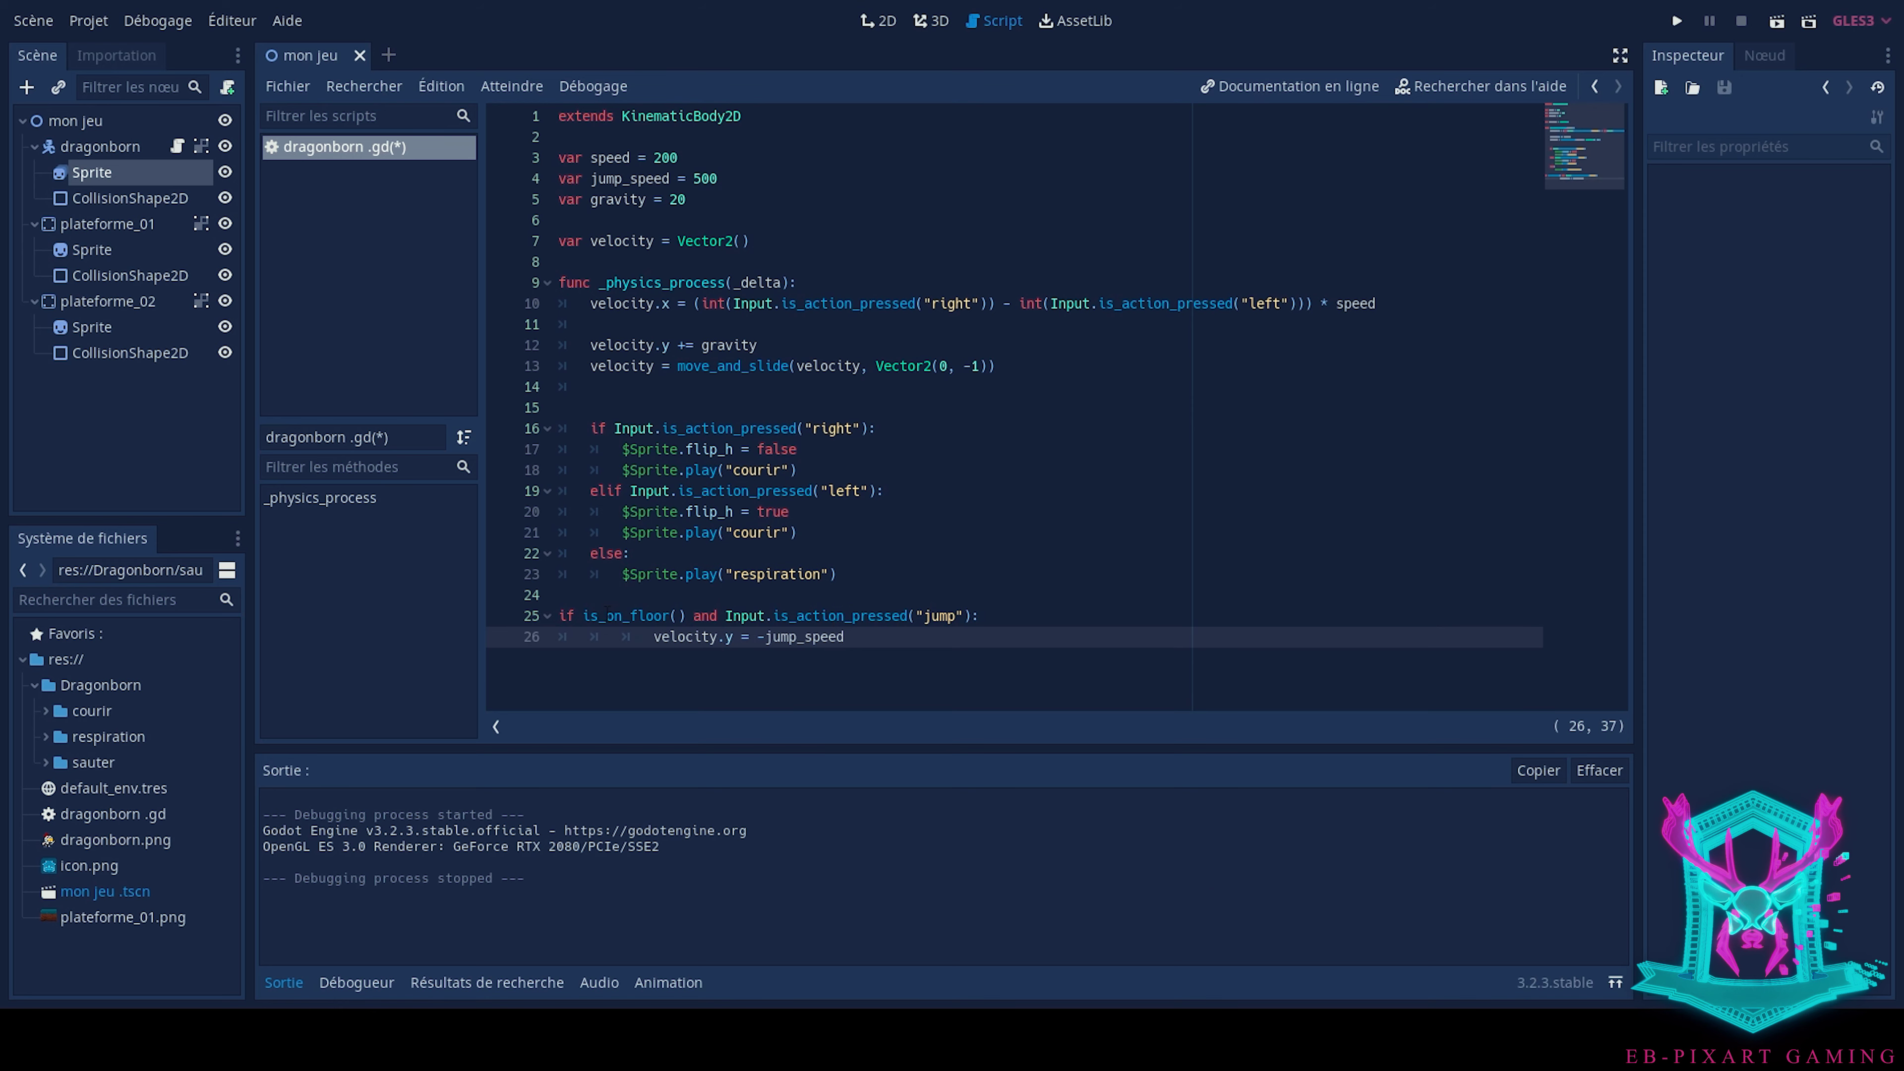
# Indent the pasted if line and add an else branch calling $Sprite.play("sauter")
pyautogui.click(560, 616)
pyautogui.press('Tab')
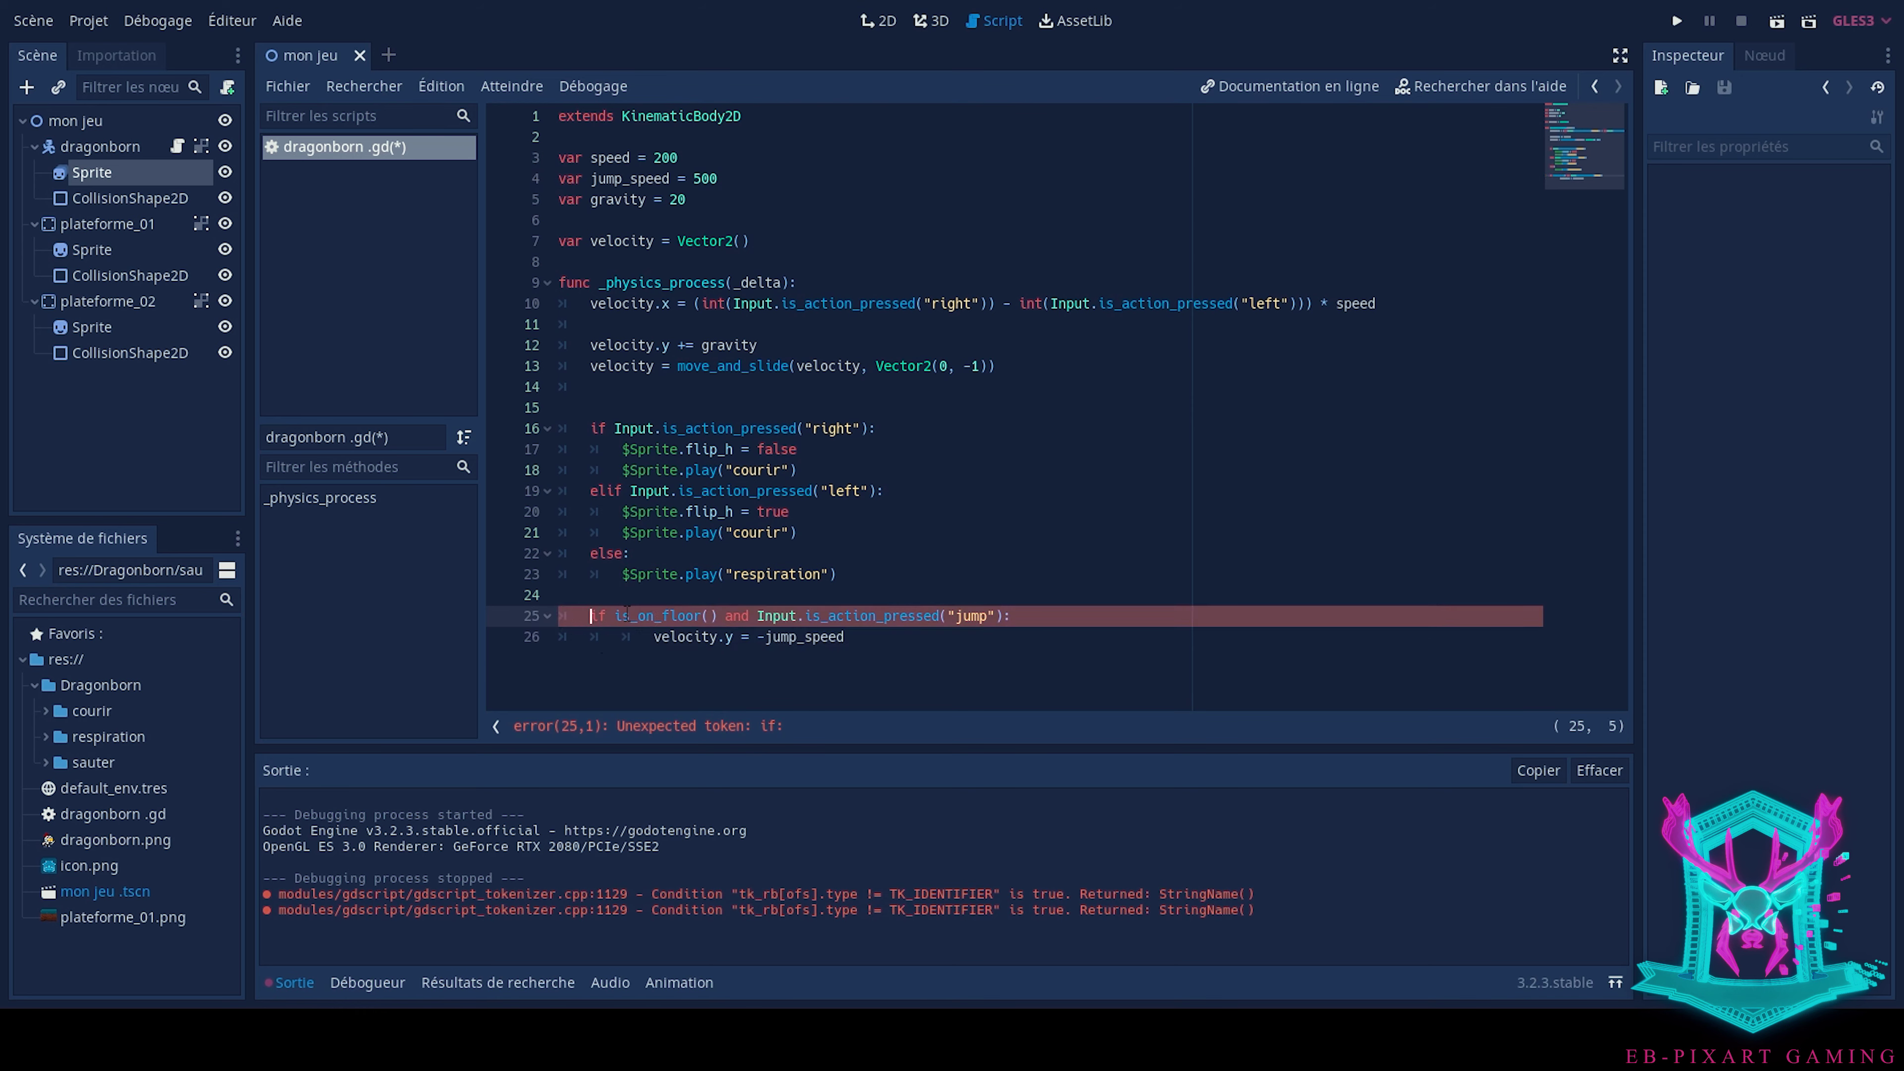
pyautogui.click(656, 637)
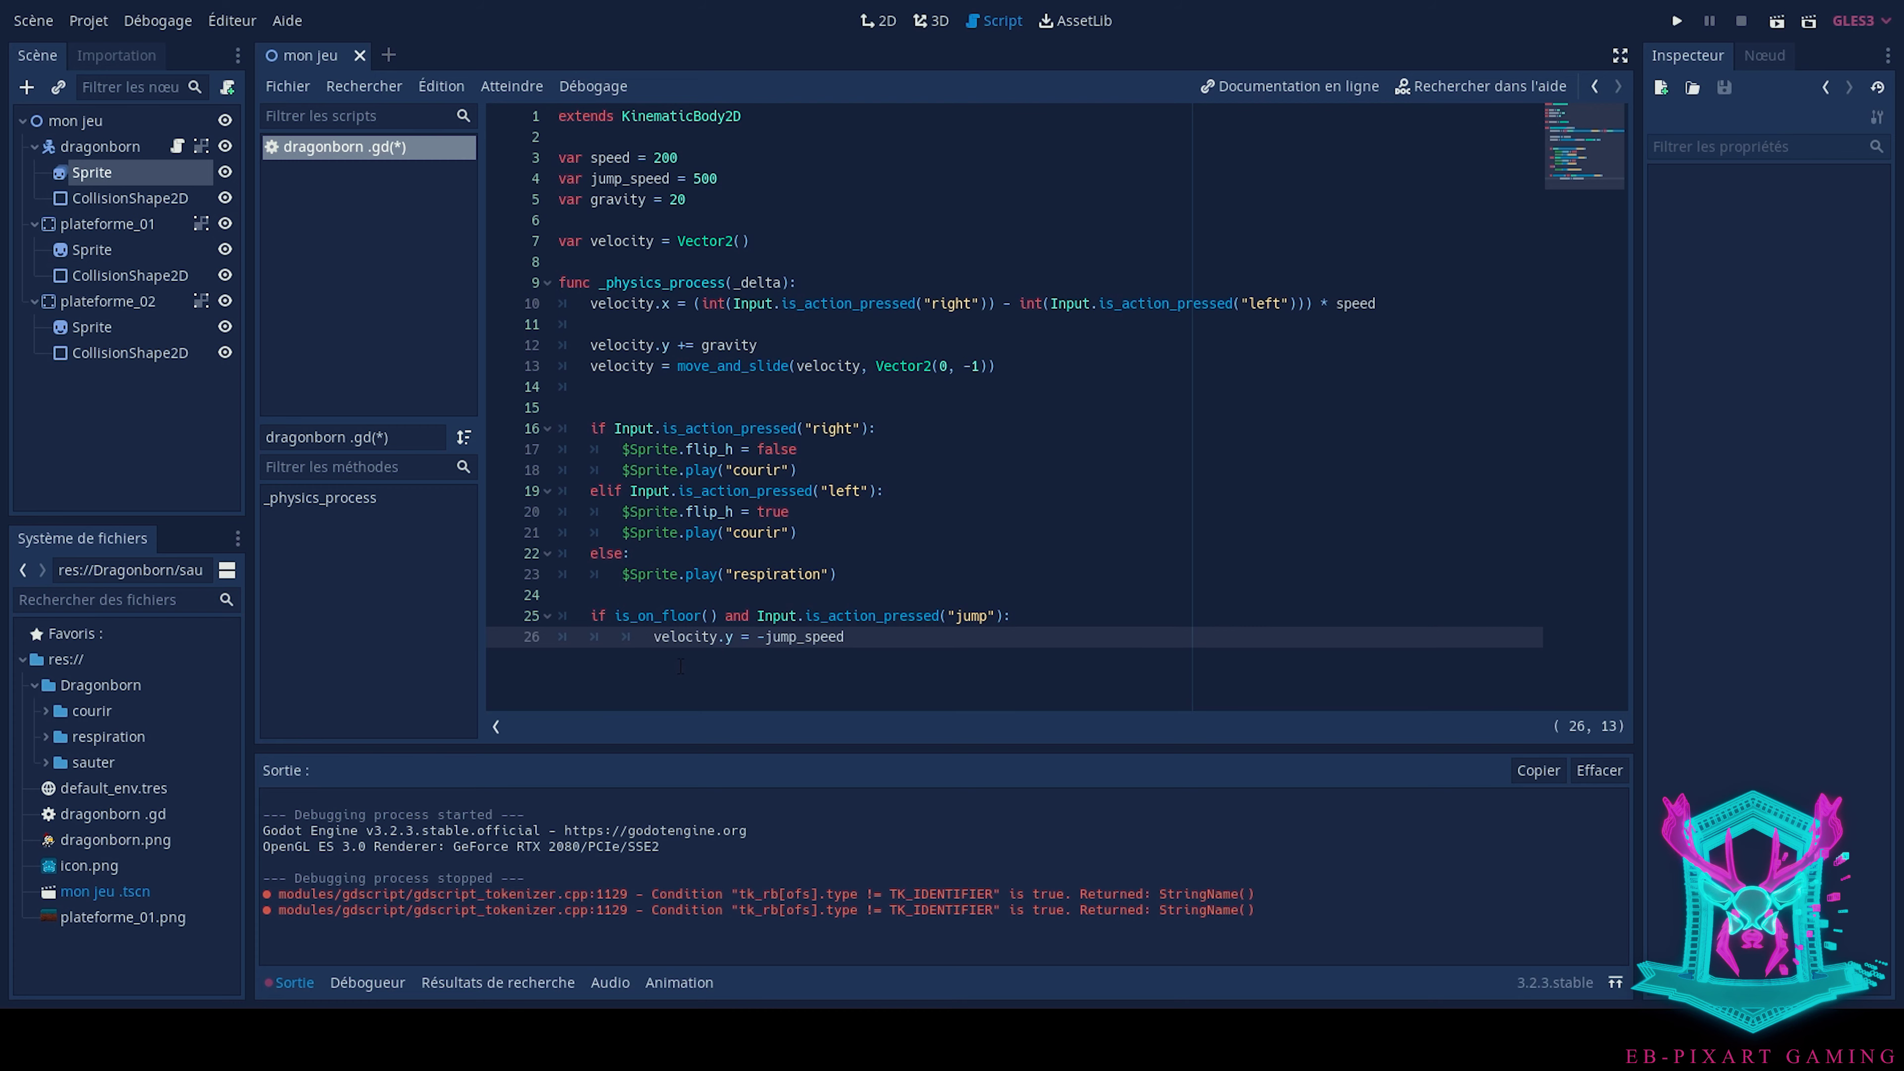
pyautogui.click(856, 639)
pyautogui.press('Return')
pyautogui.press('BackSpace')
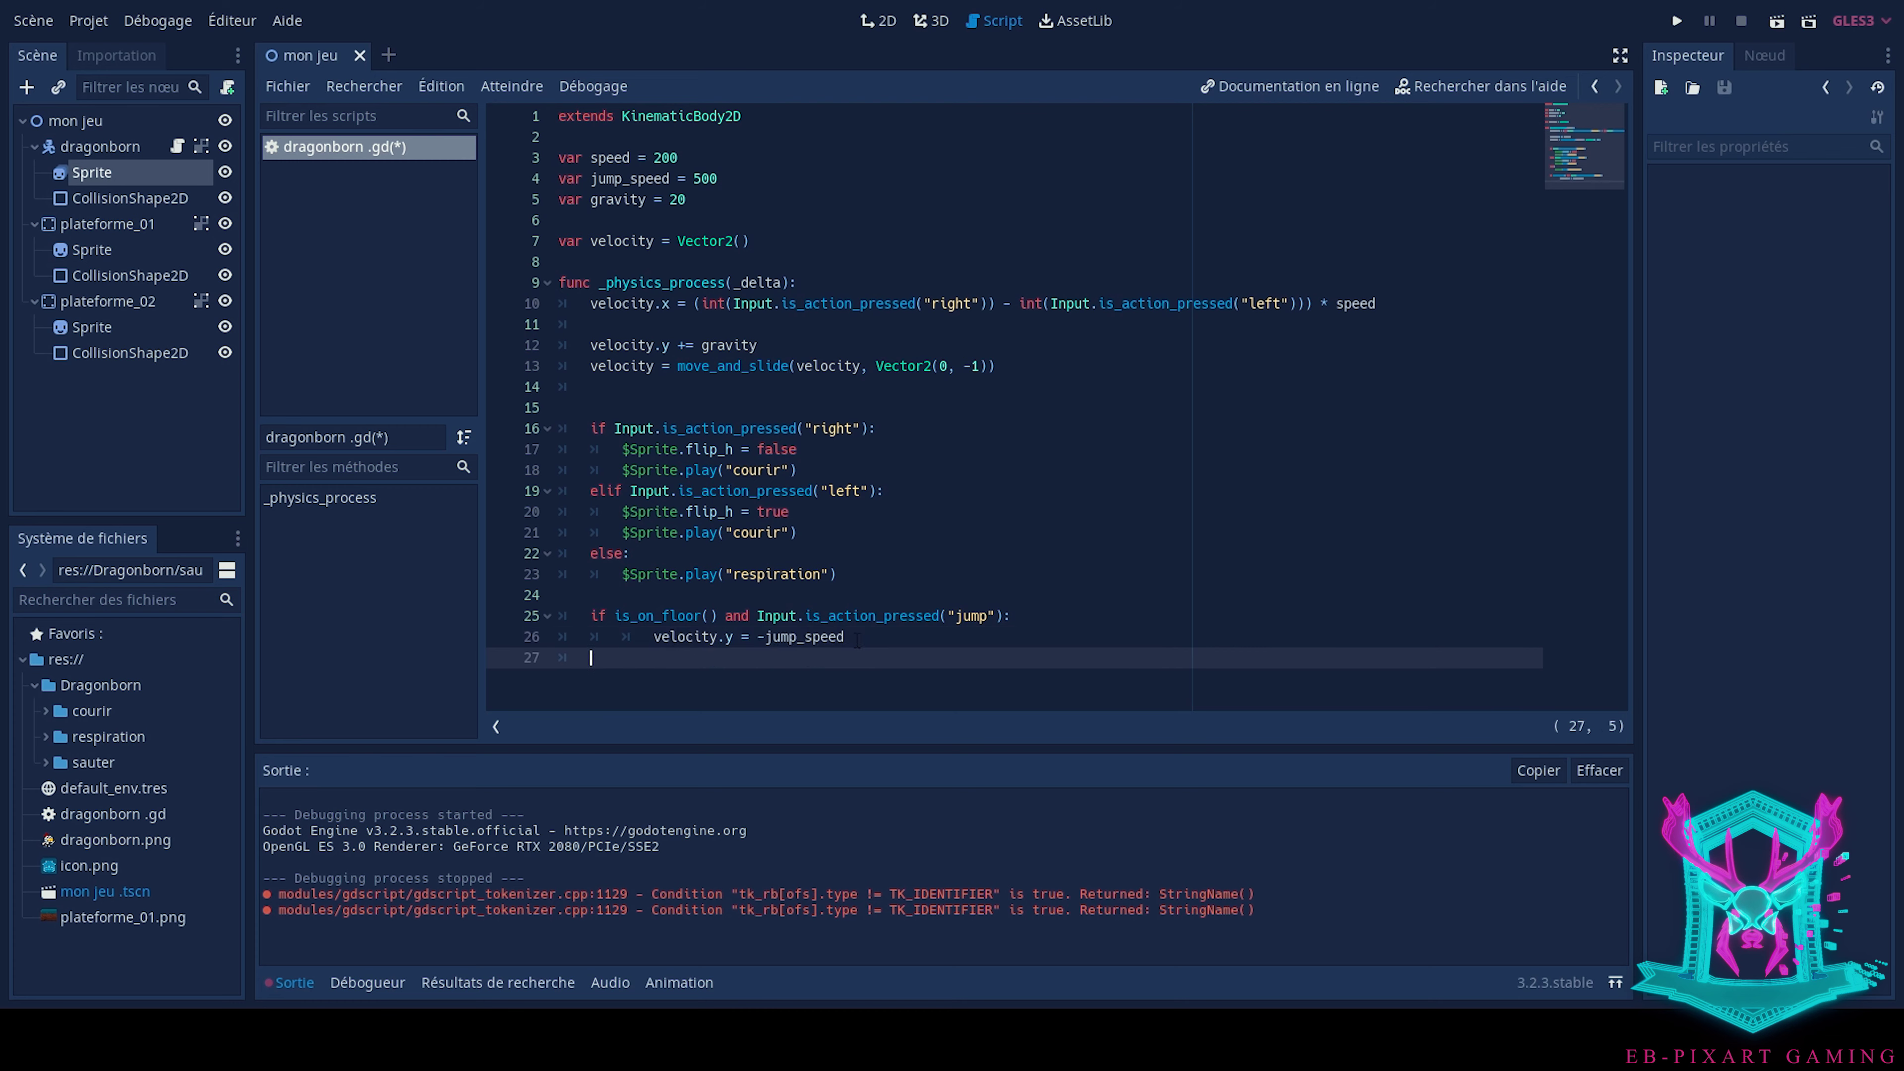
pyautogui.write('else:')
pyautogui.press('Return')
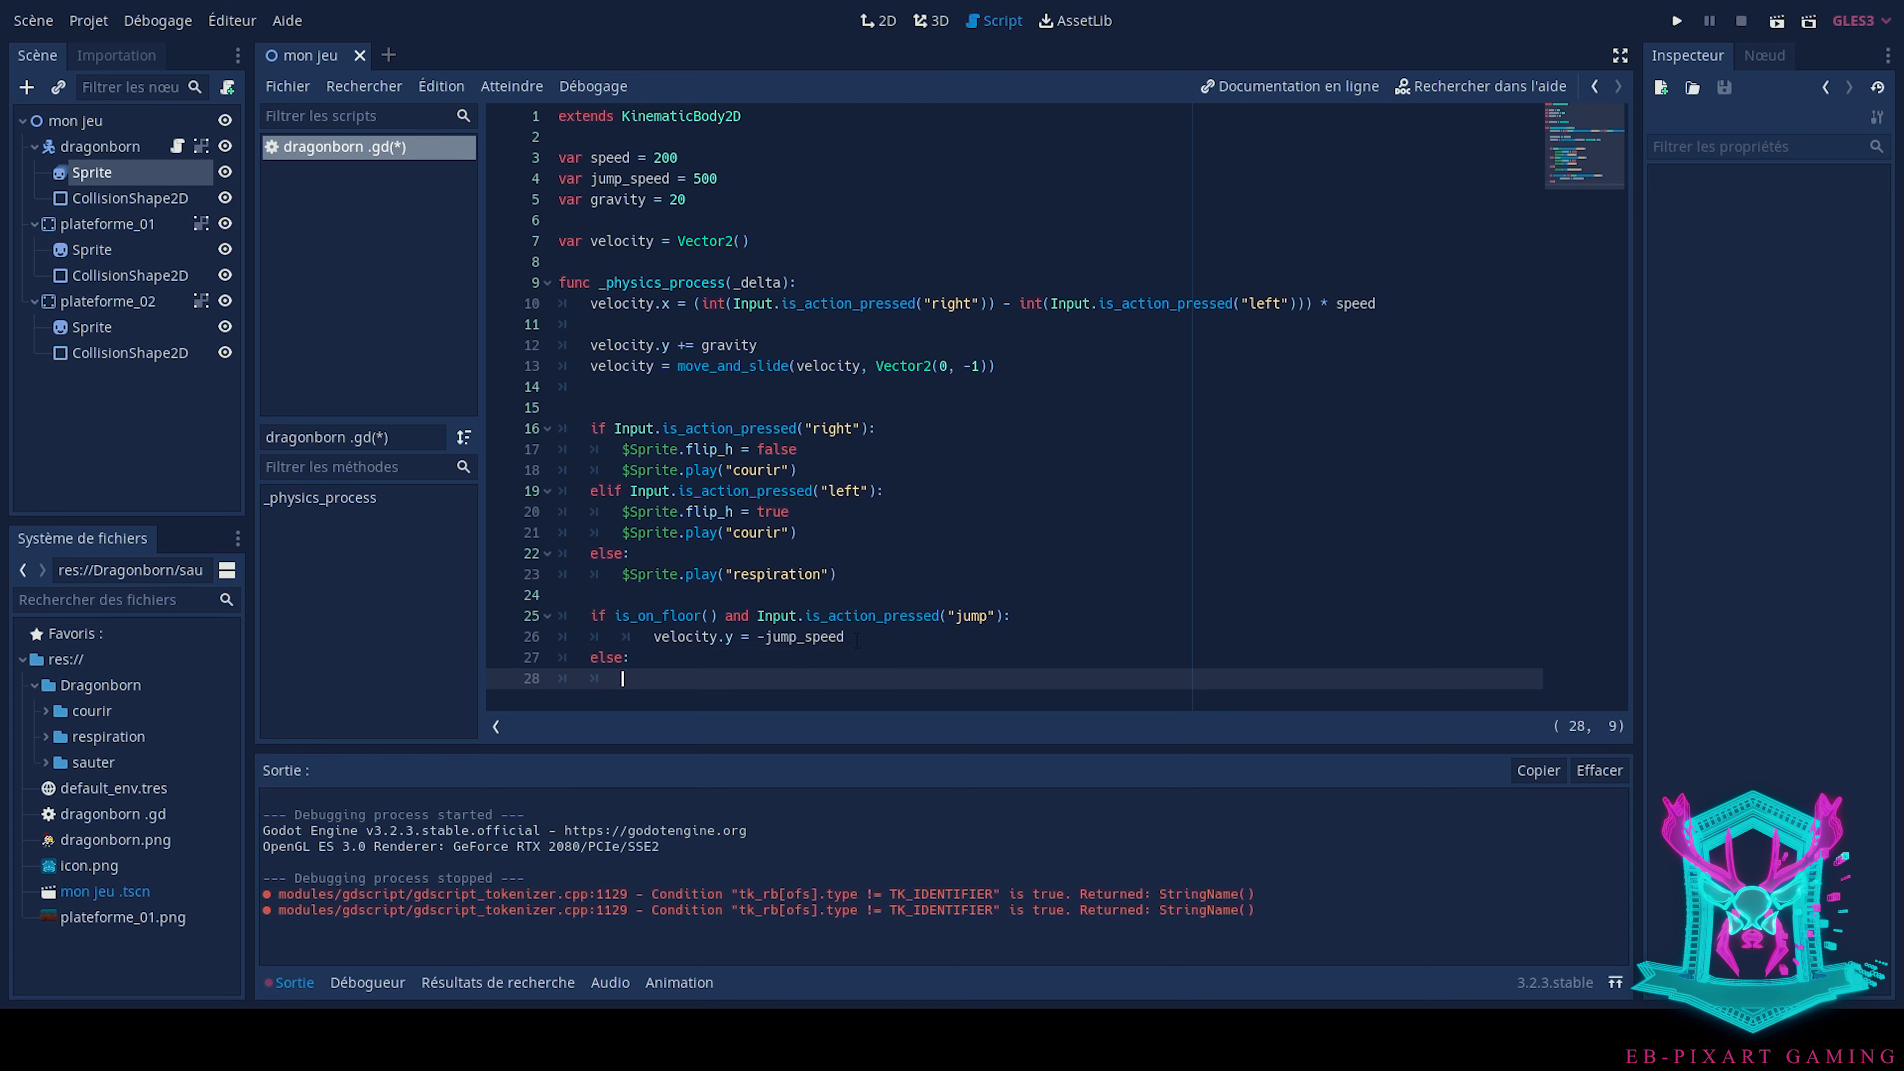
pyautogui.write('$Spr')
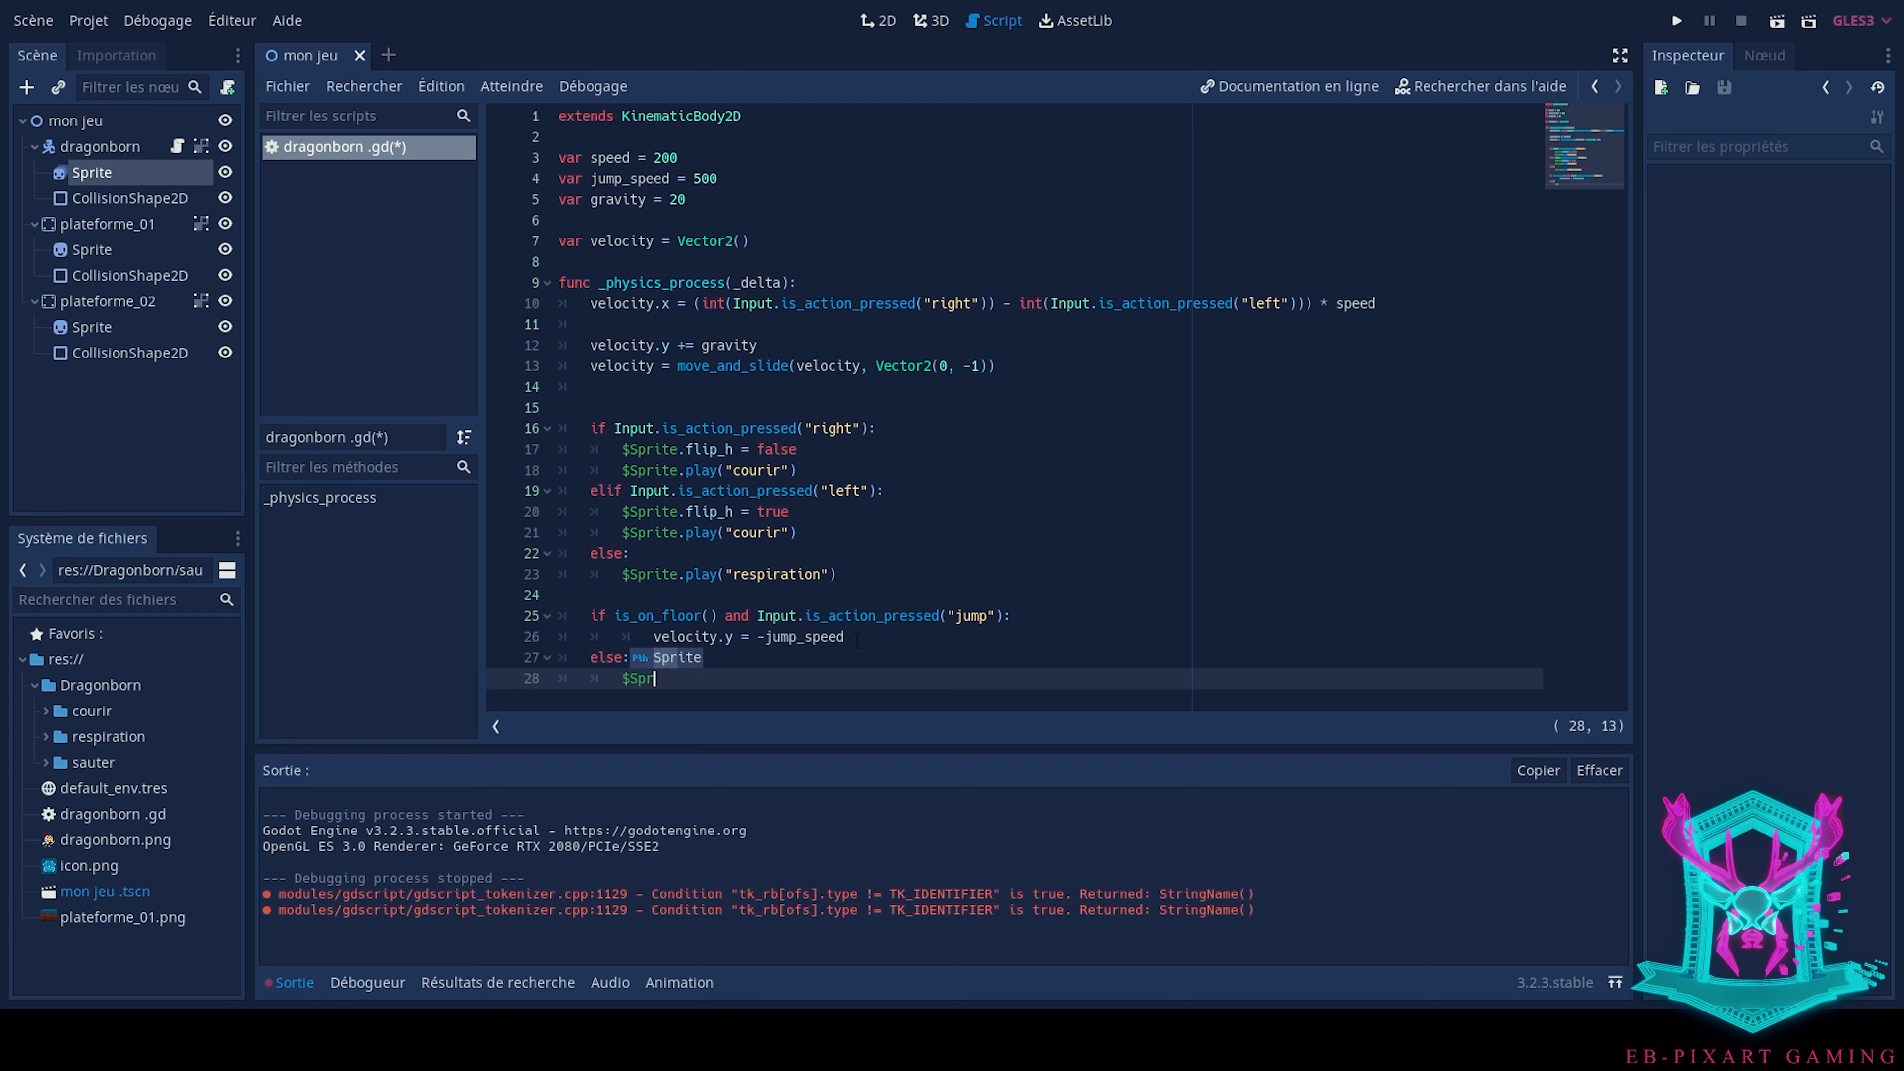
pyautogui.write('ite.pla')
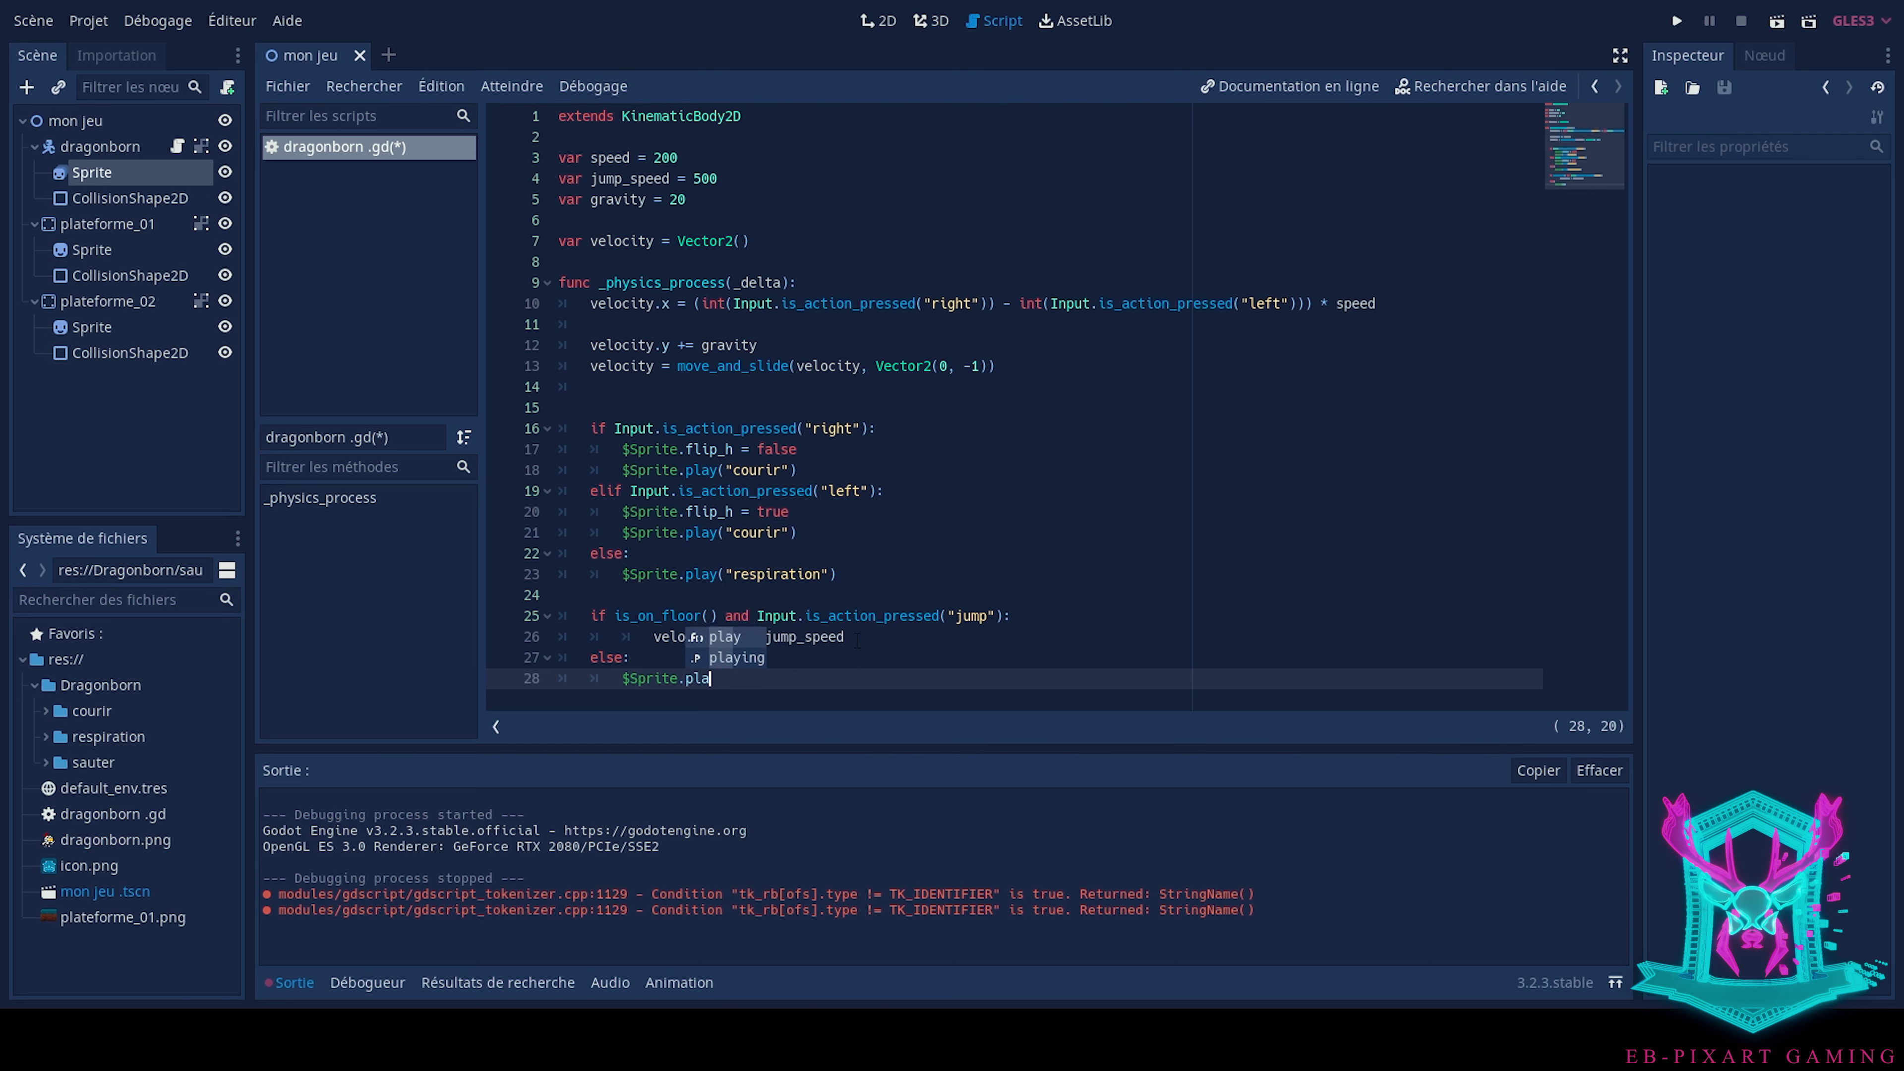
pyautogui.write('y"')
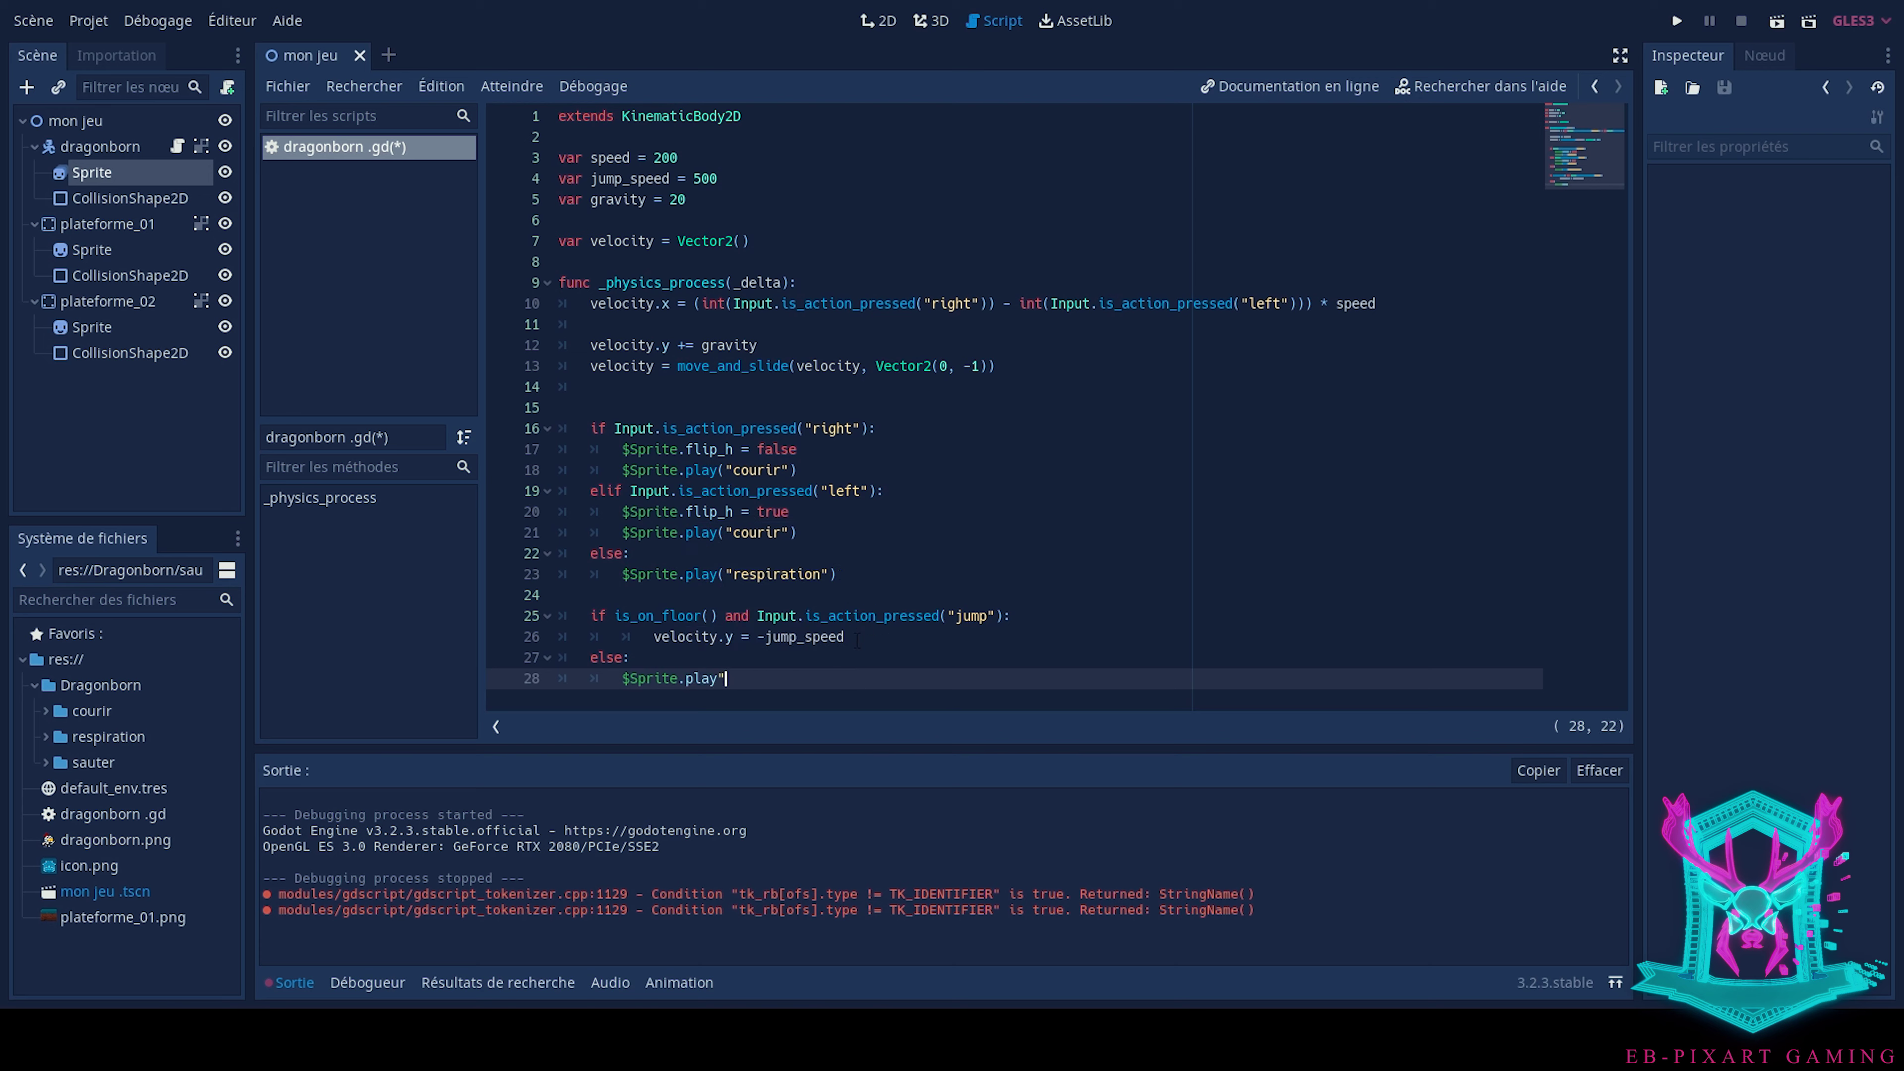
pyautogui.press('BackSpace')
pyautogui.write('("')
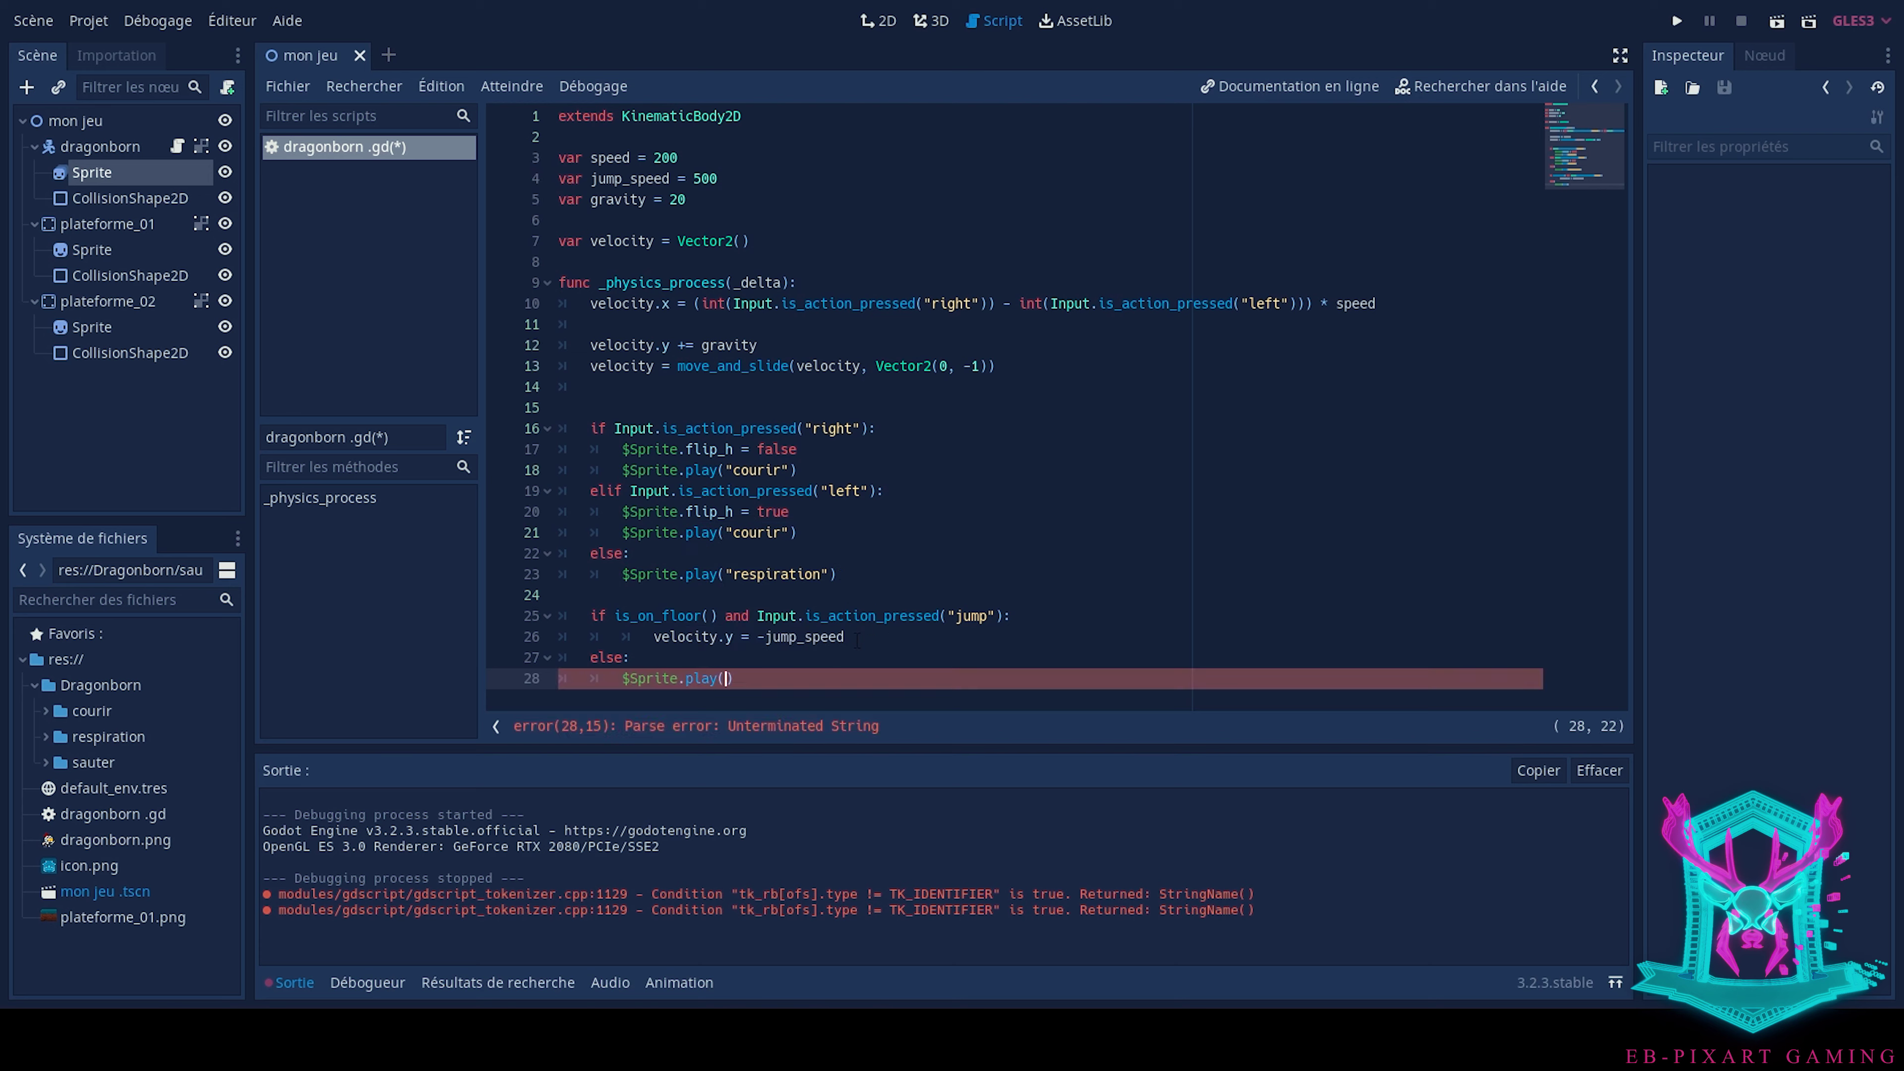
pyautogui.write('saut')
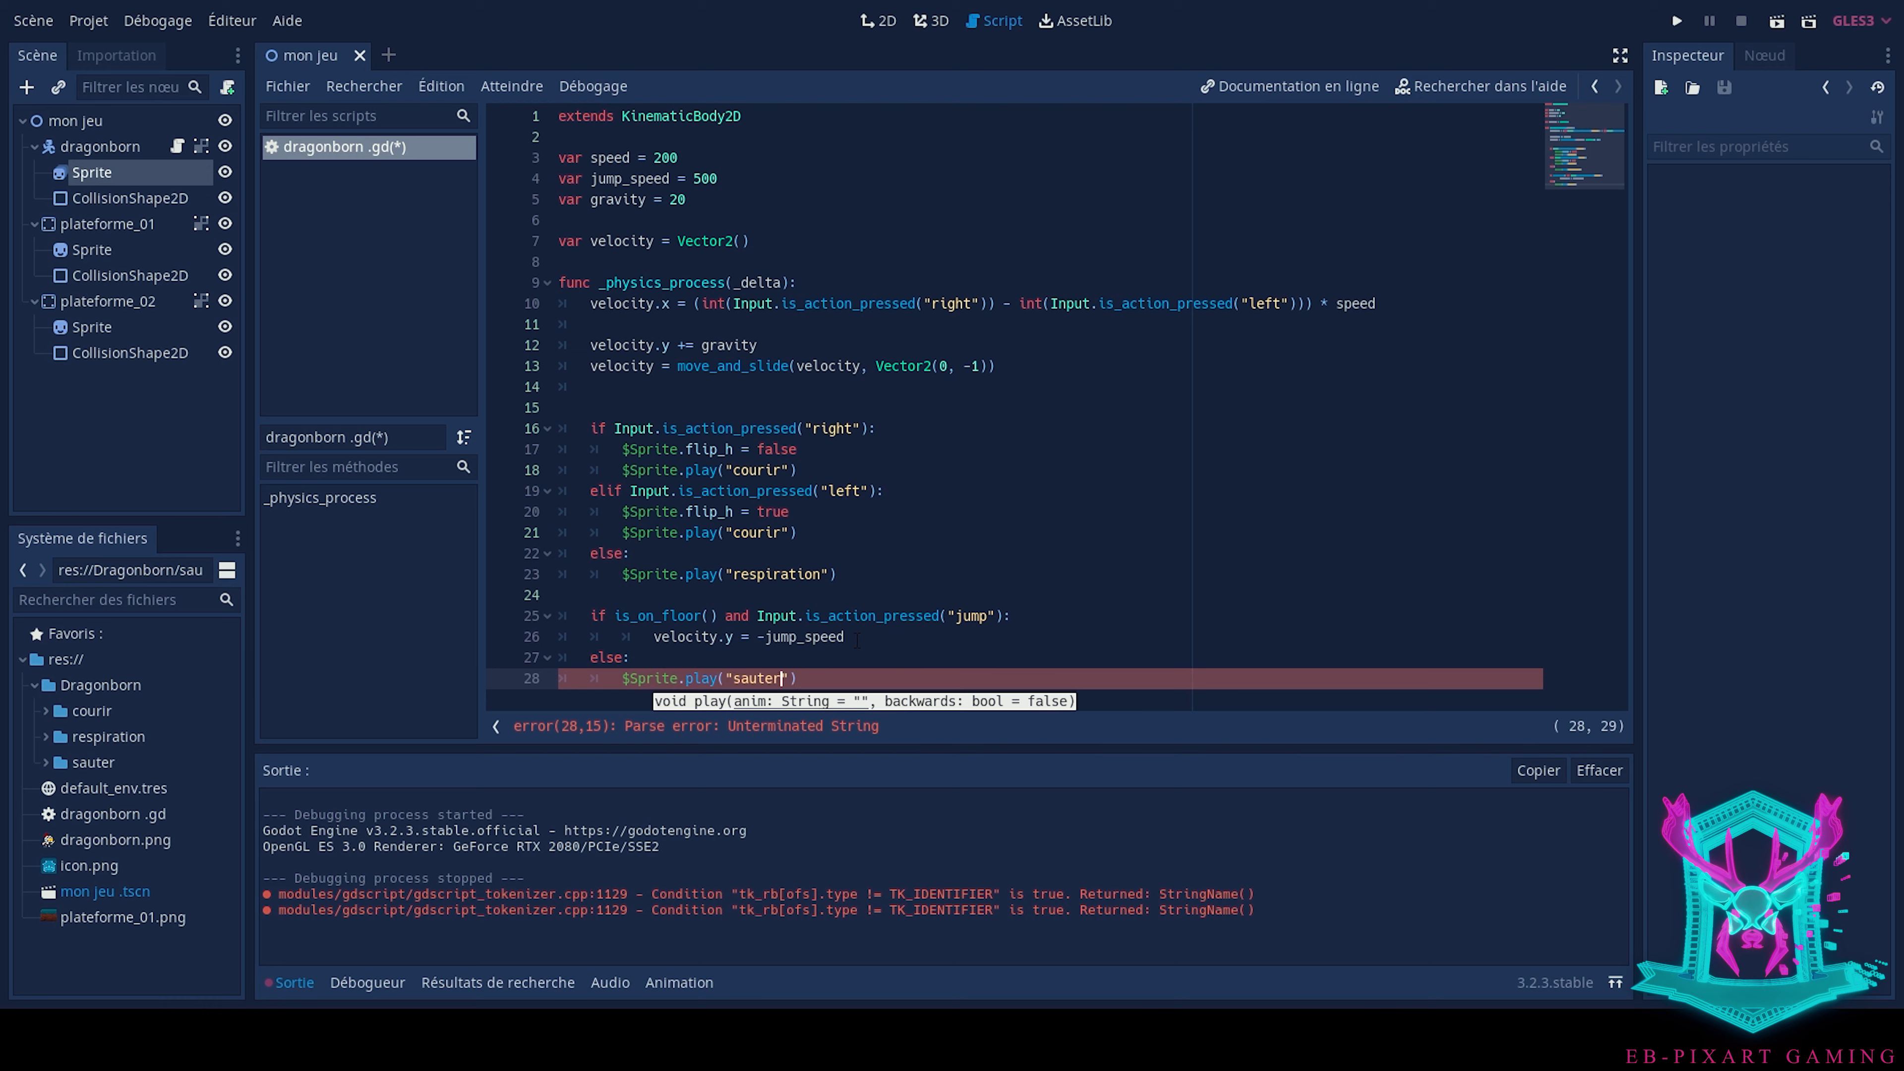
pyautogui.write('er")')
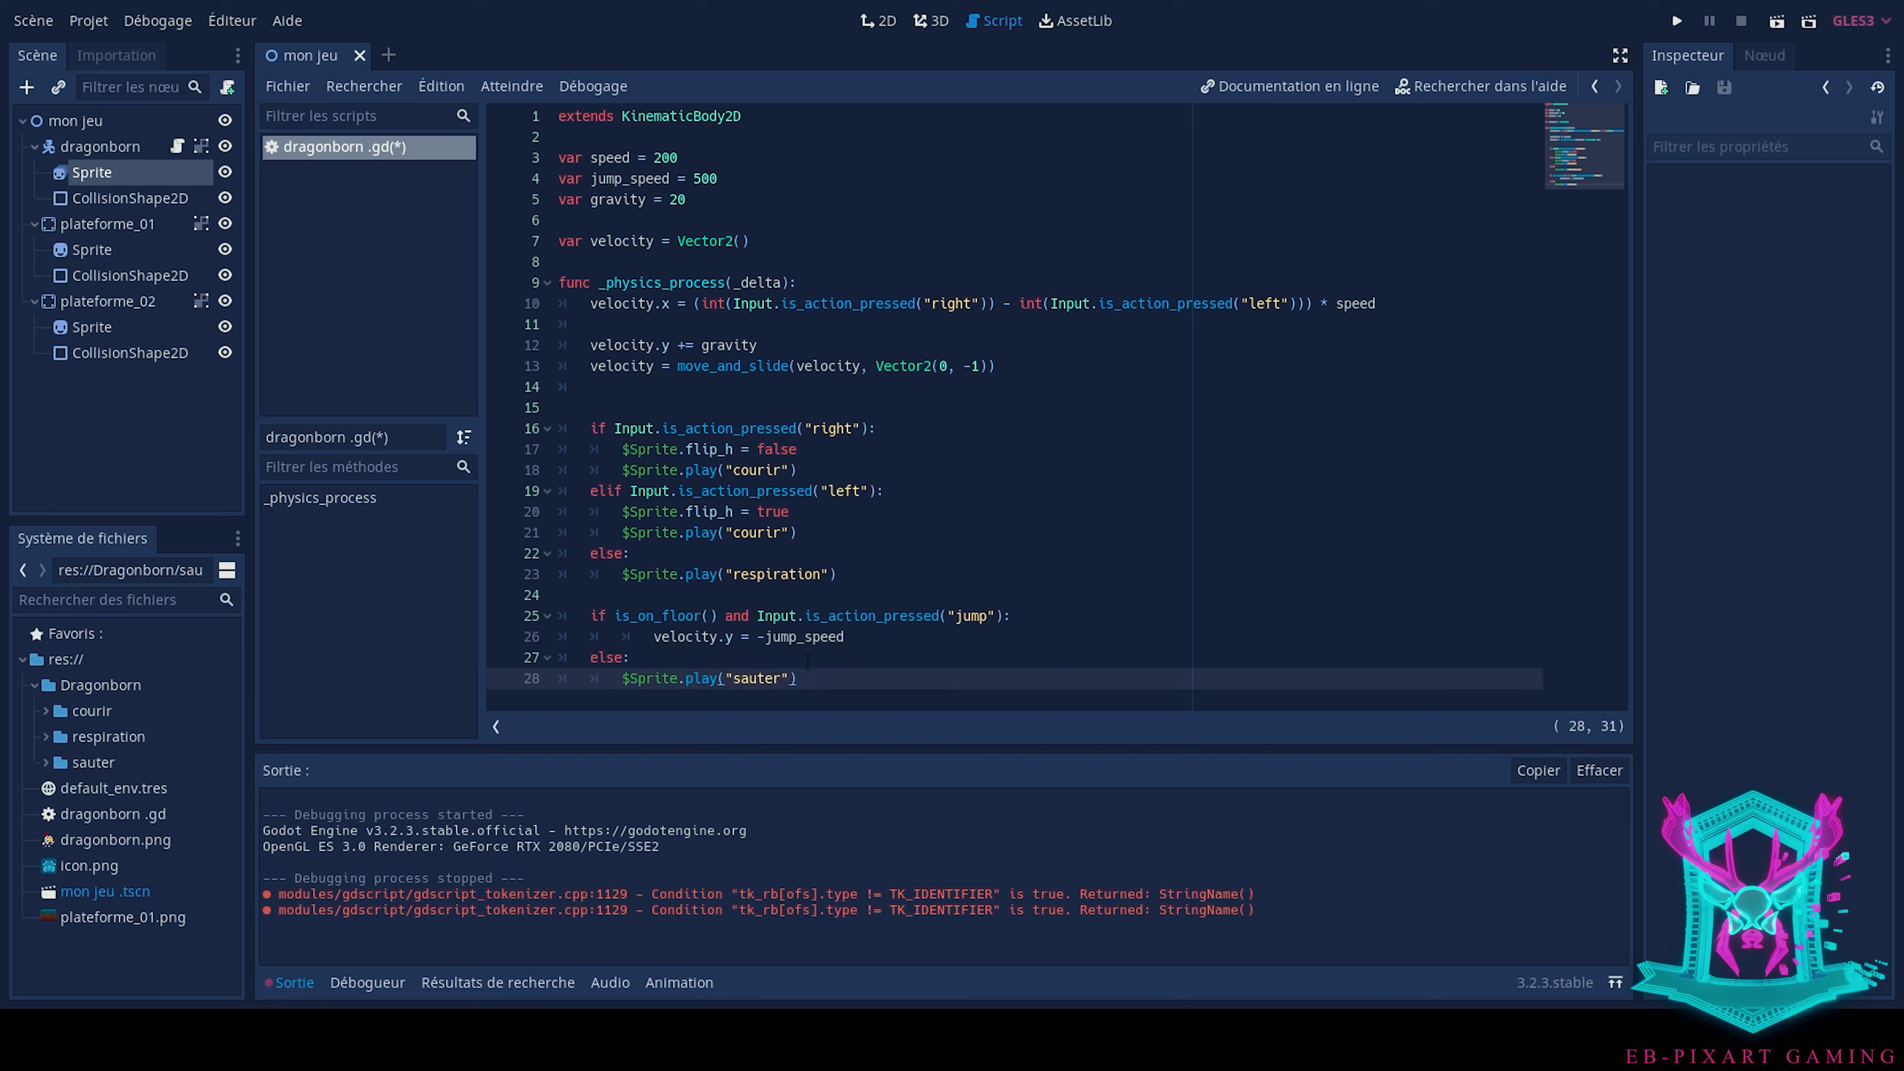
# Save the script, test it with F5, and close the game with F8
pyautogui.hotkey('ctrl', 's')
pyautogui.press('F5')
pyautogui.press('F8')
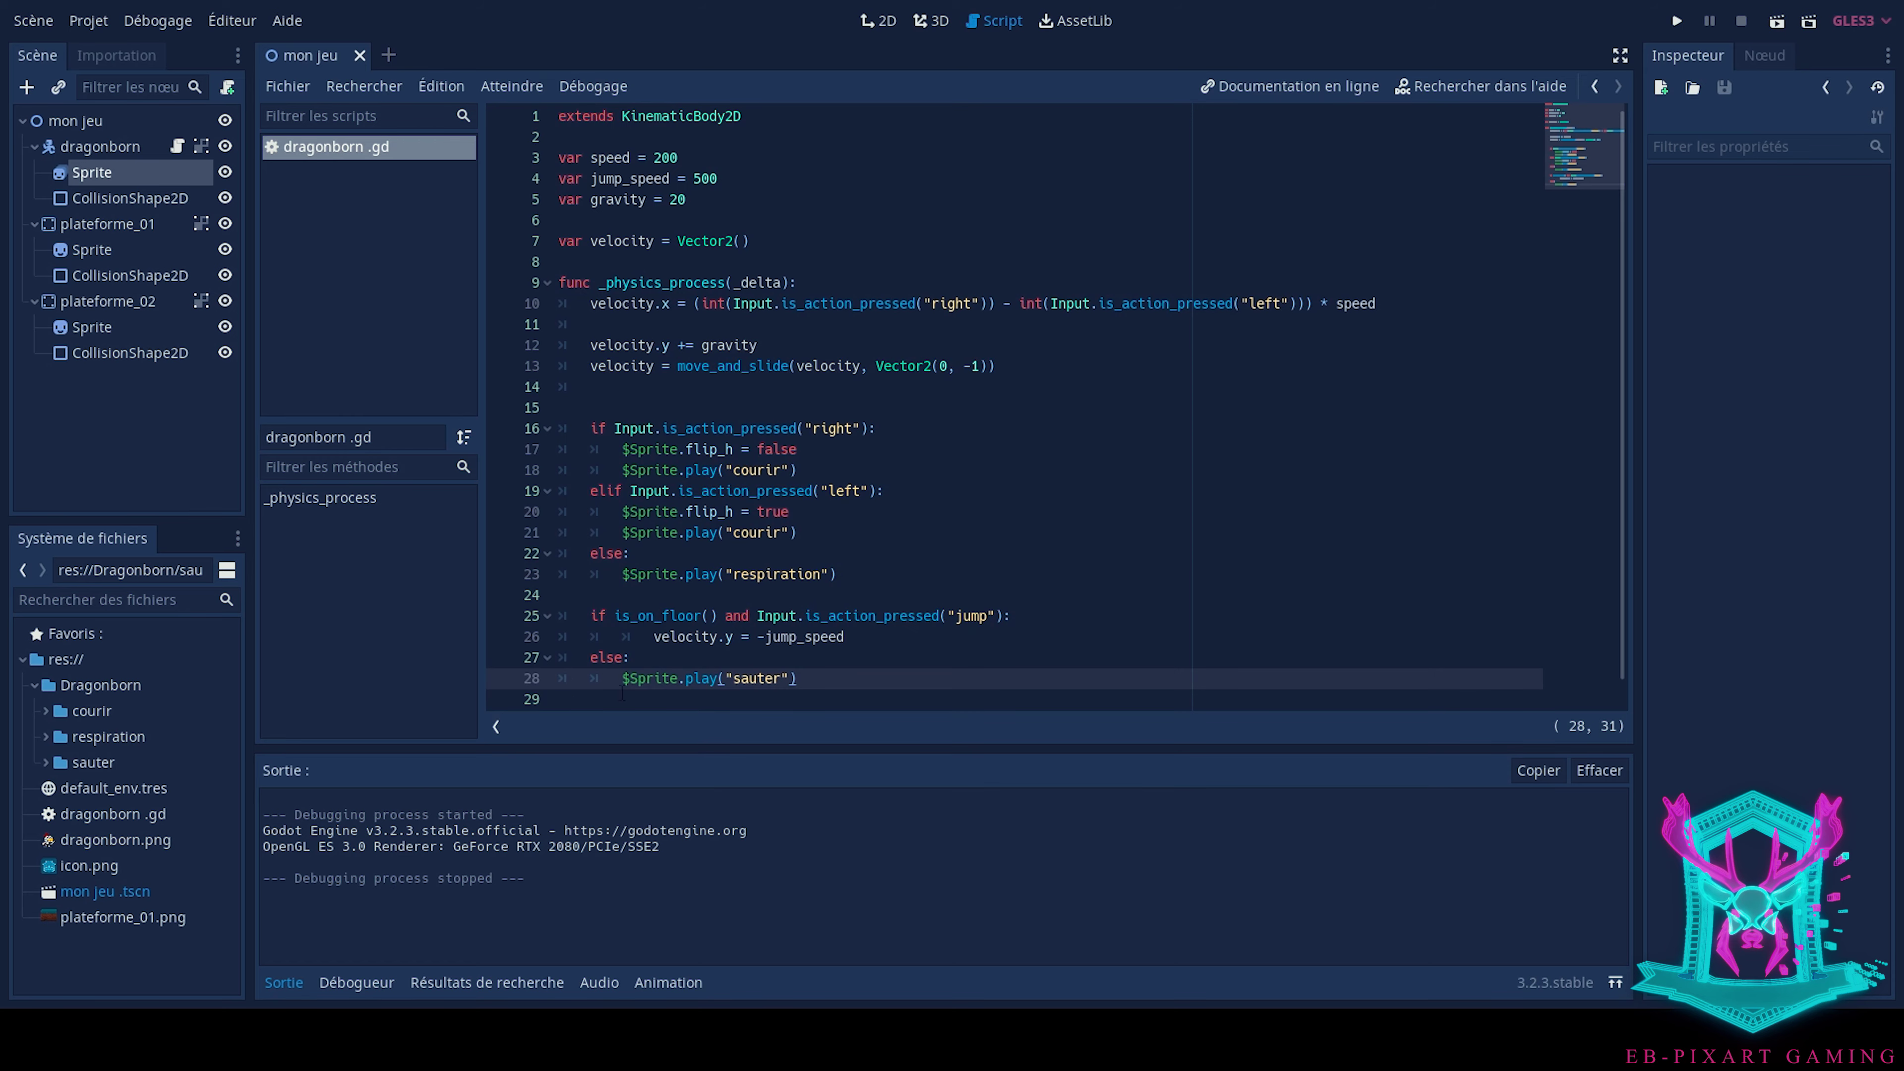
# Insert an empty line above the if statement and adjust the else and play line indents
pyautogui.click(592, 658)
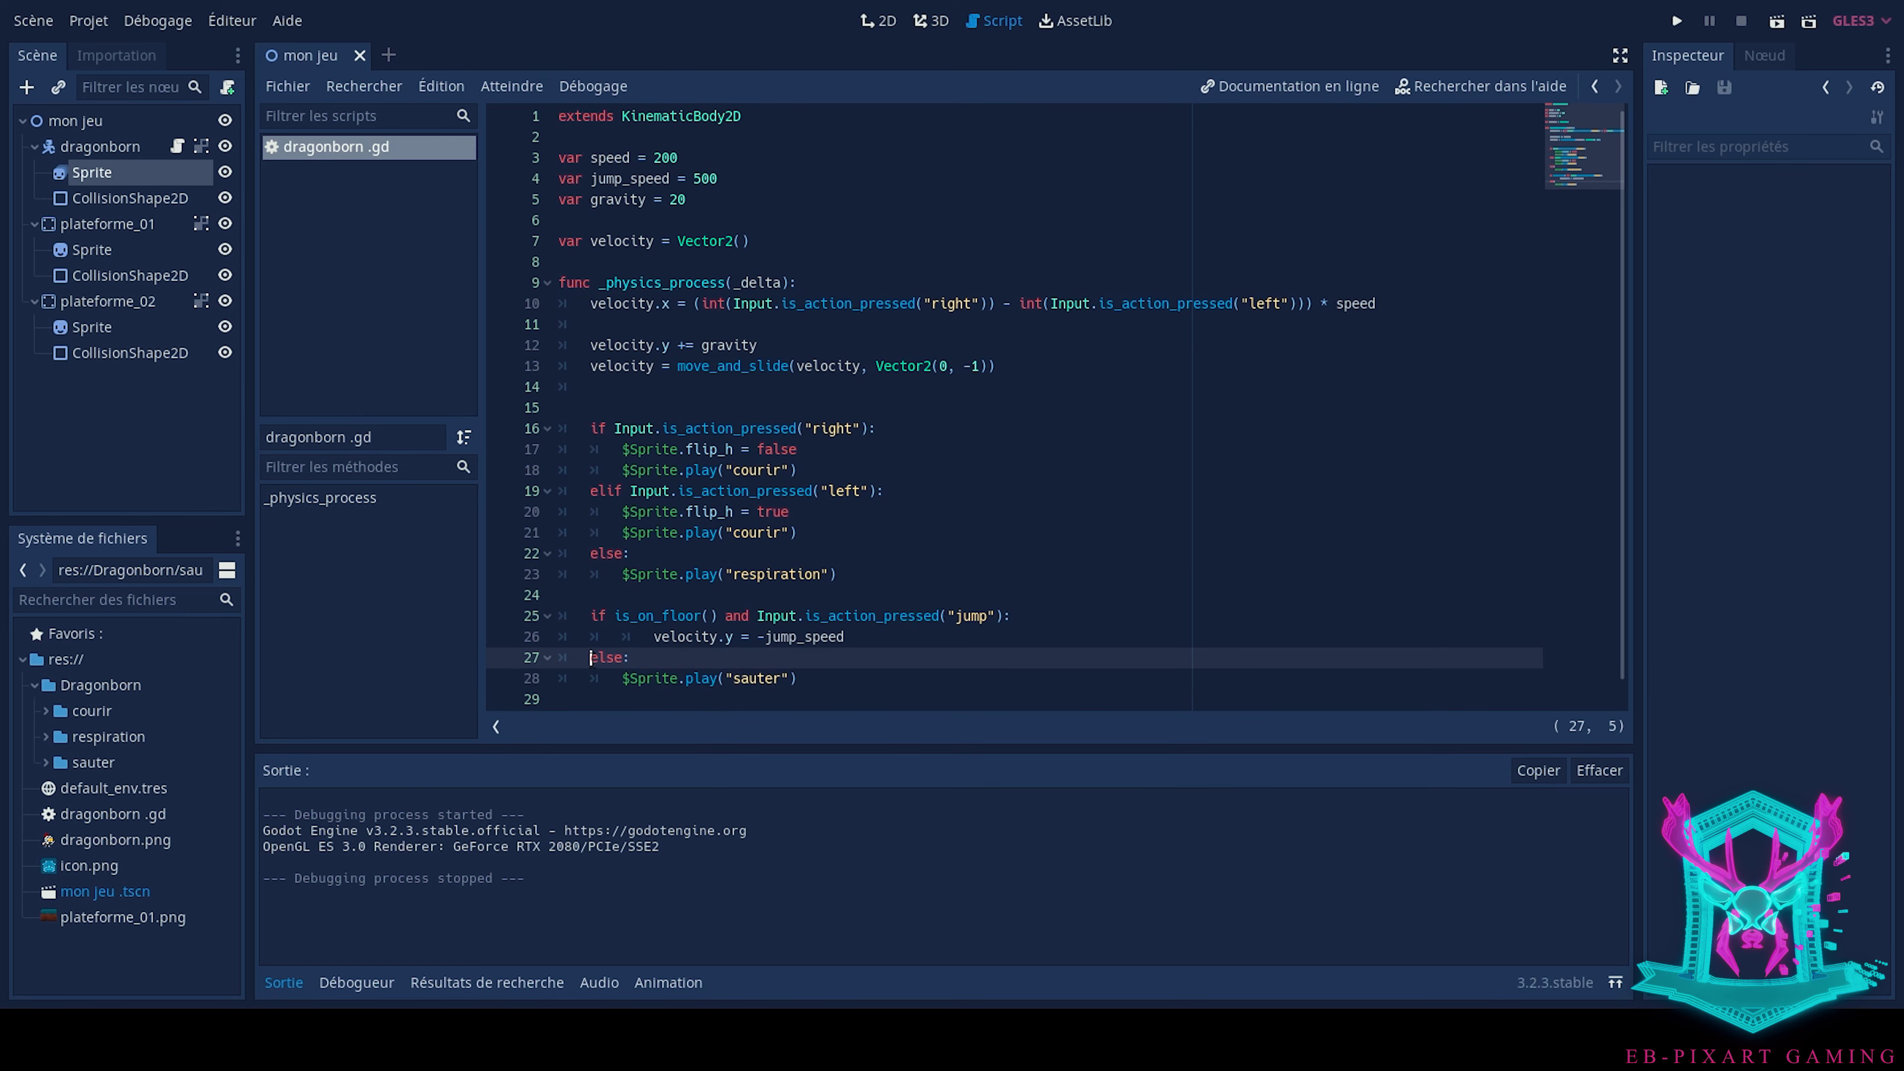
pyautogui.click(591, 616)
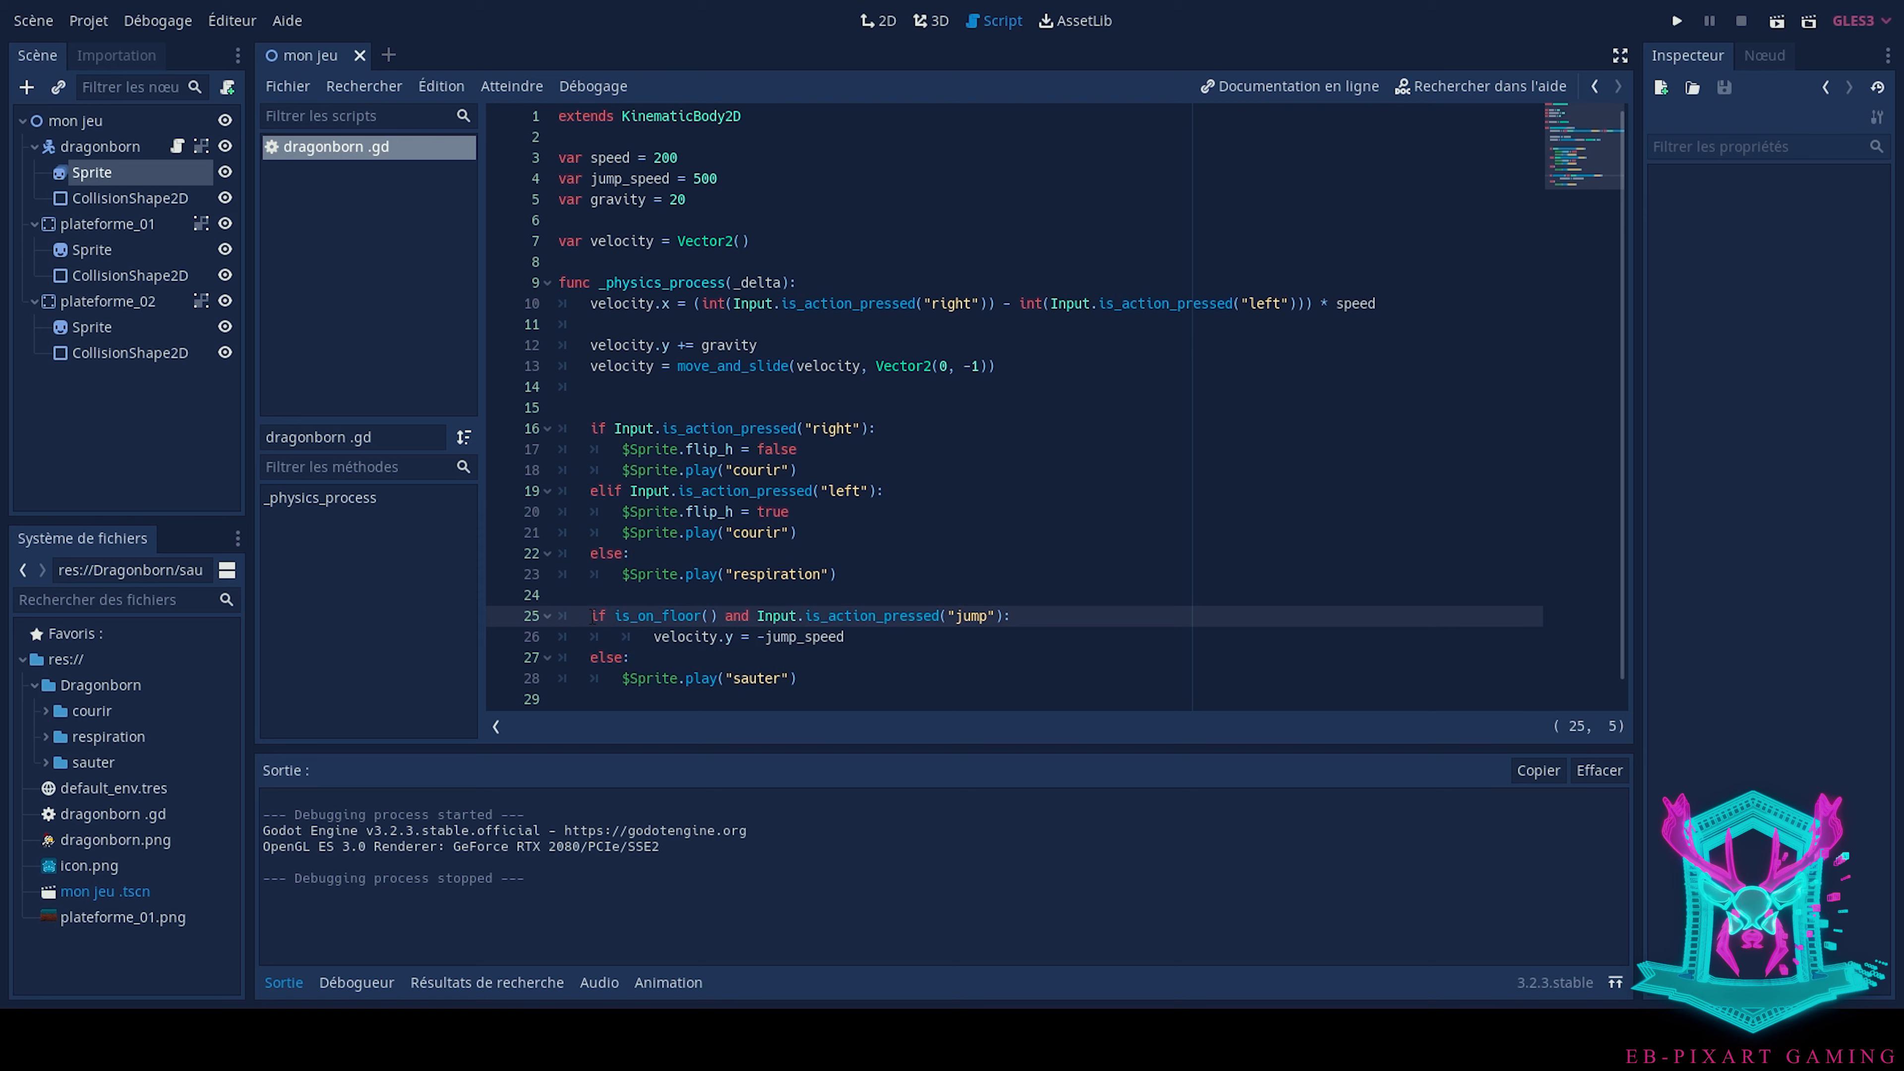
pyautogui.press('BackSpace')
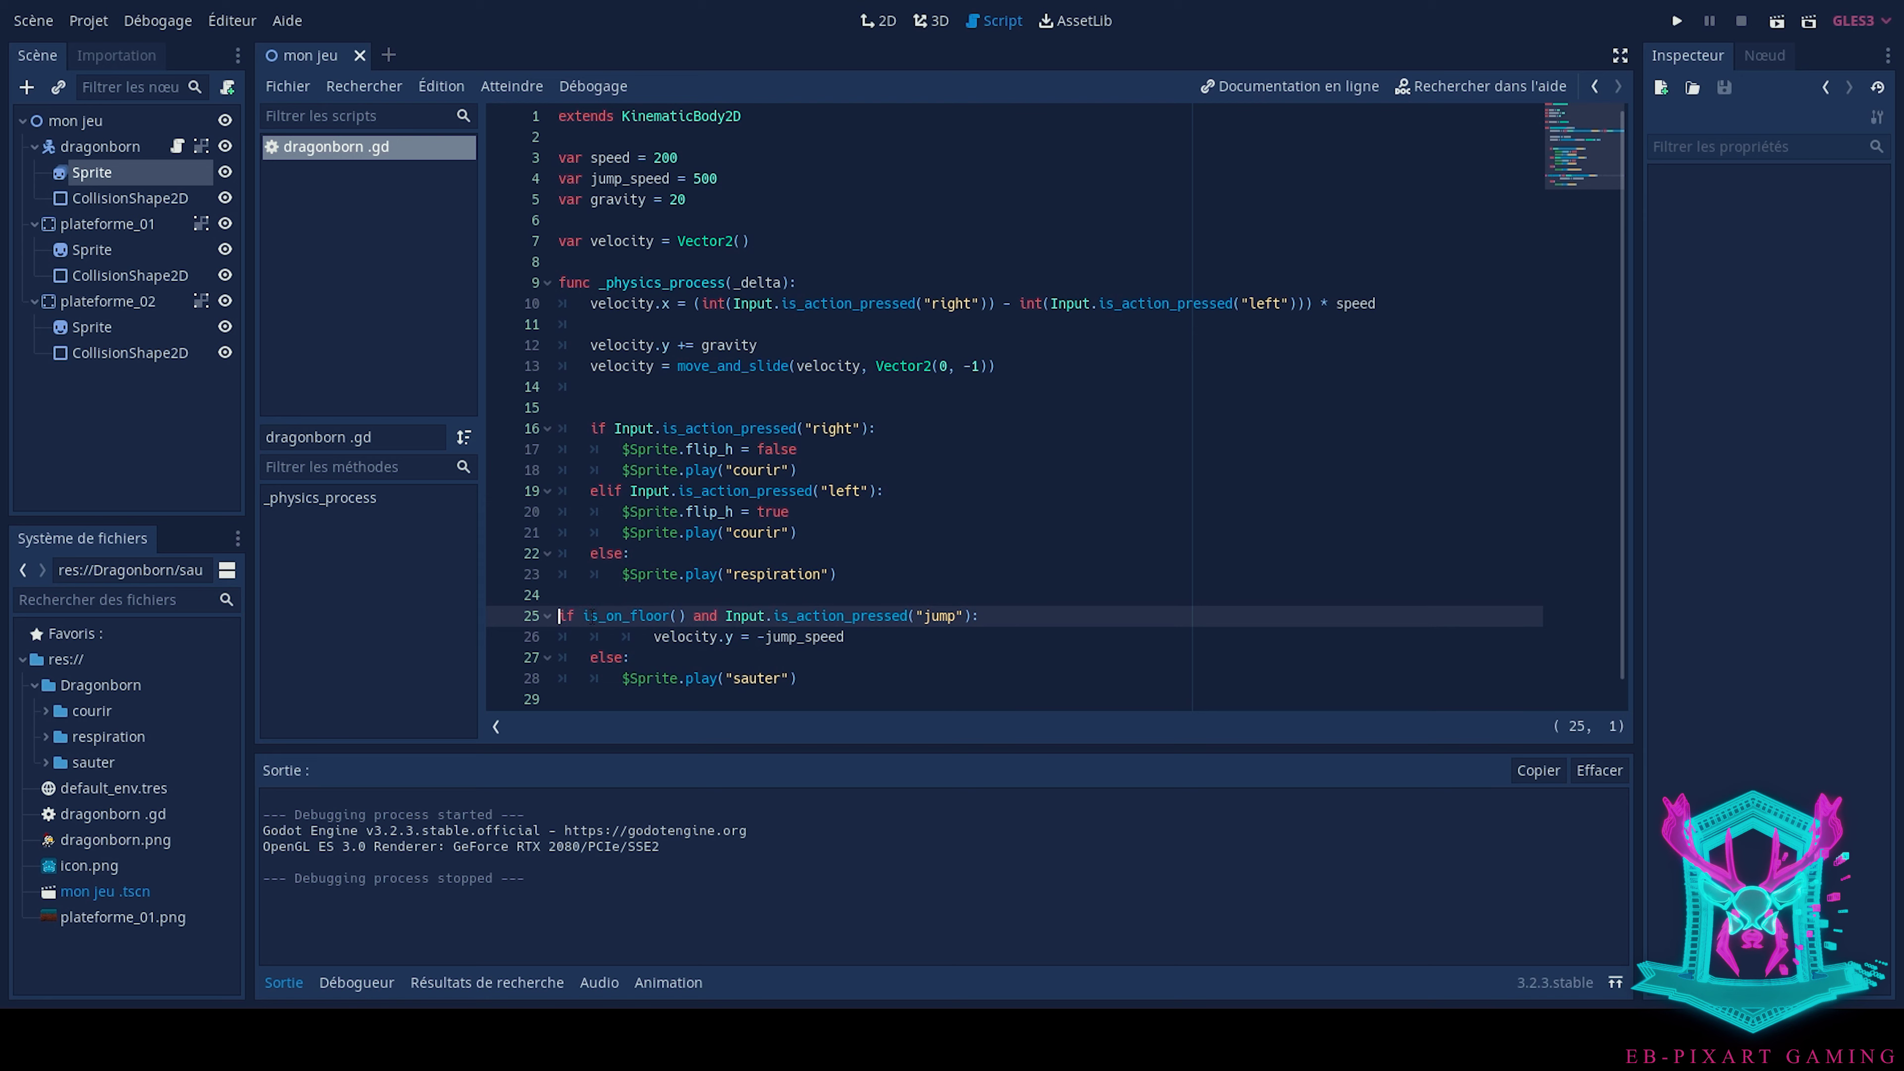
pyautogui.press('Return')
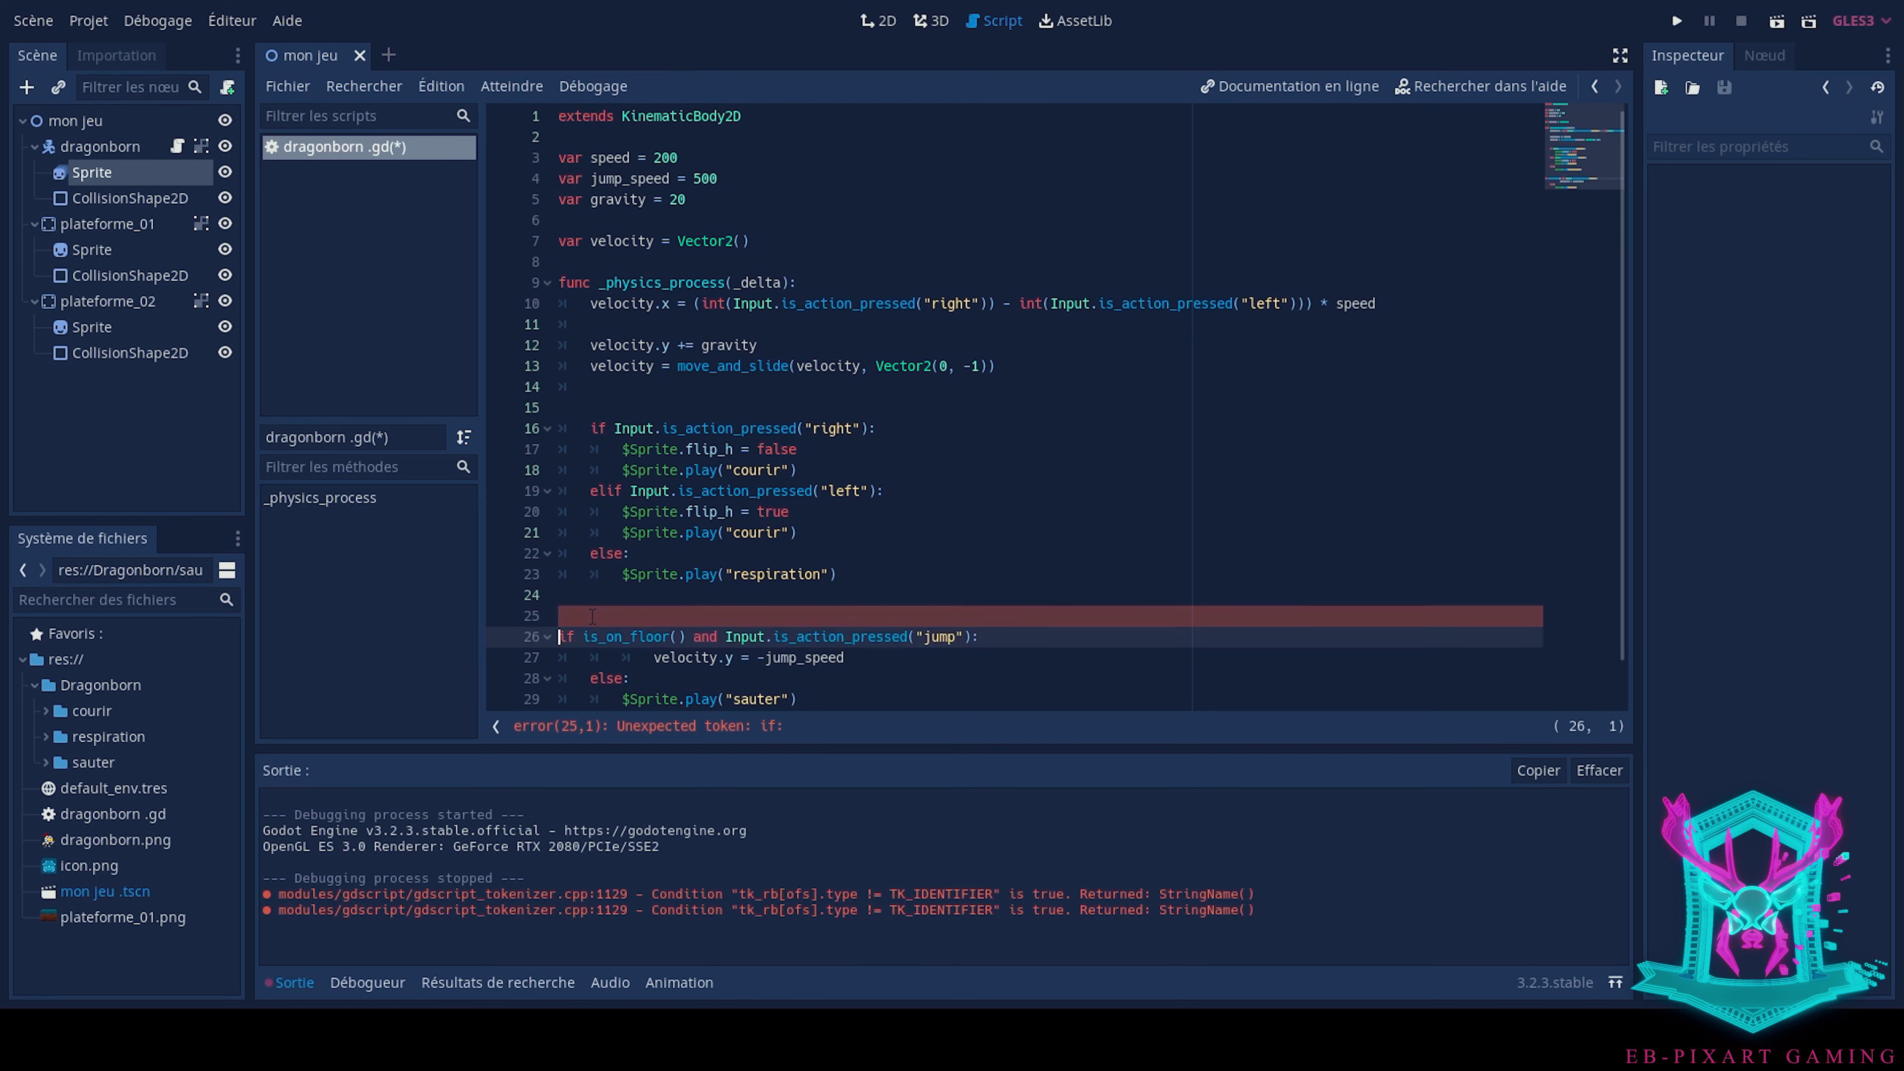
pyautogui.press('Tab')
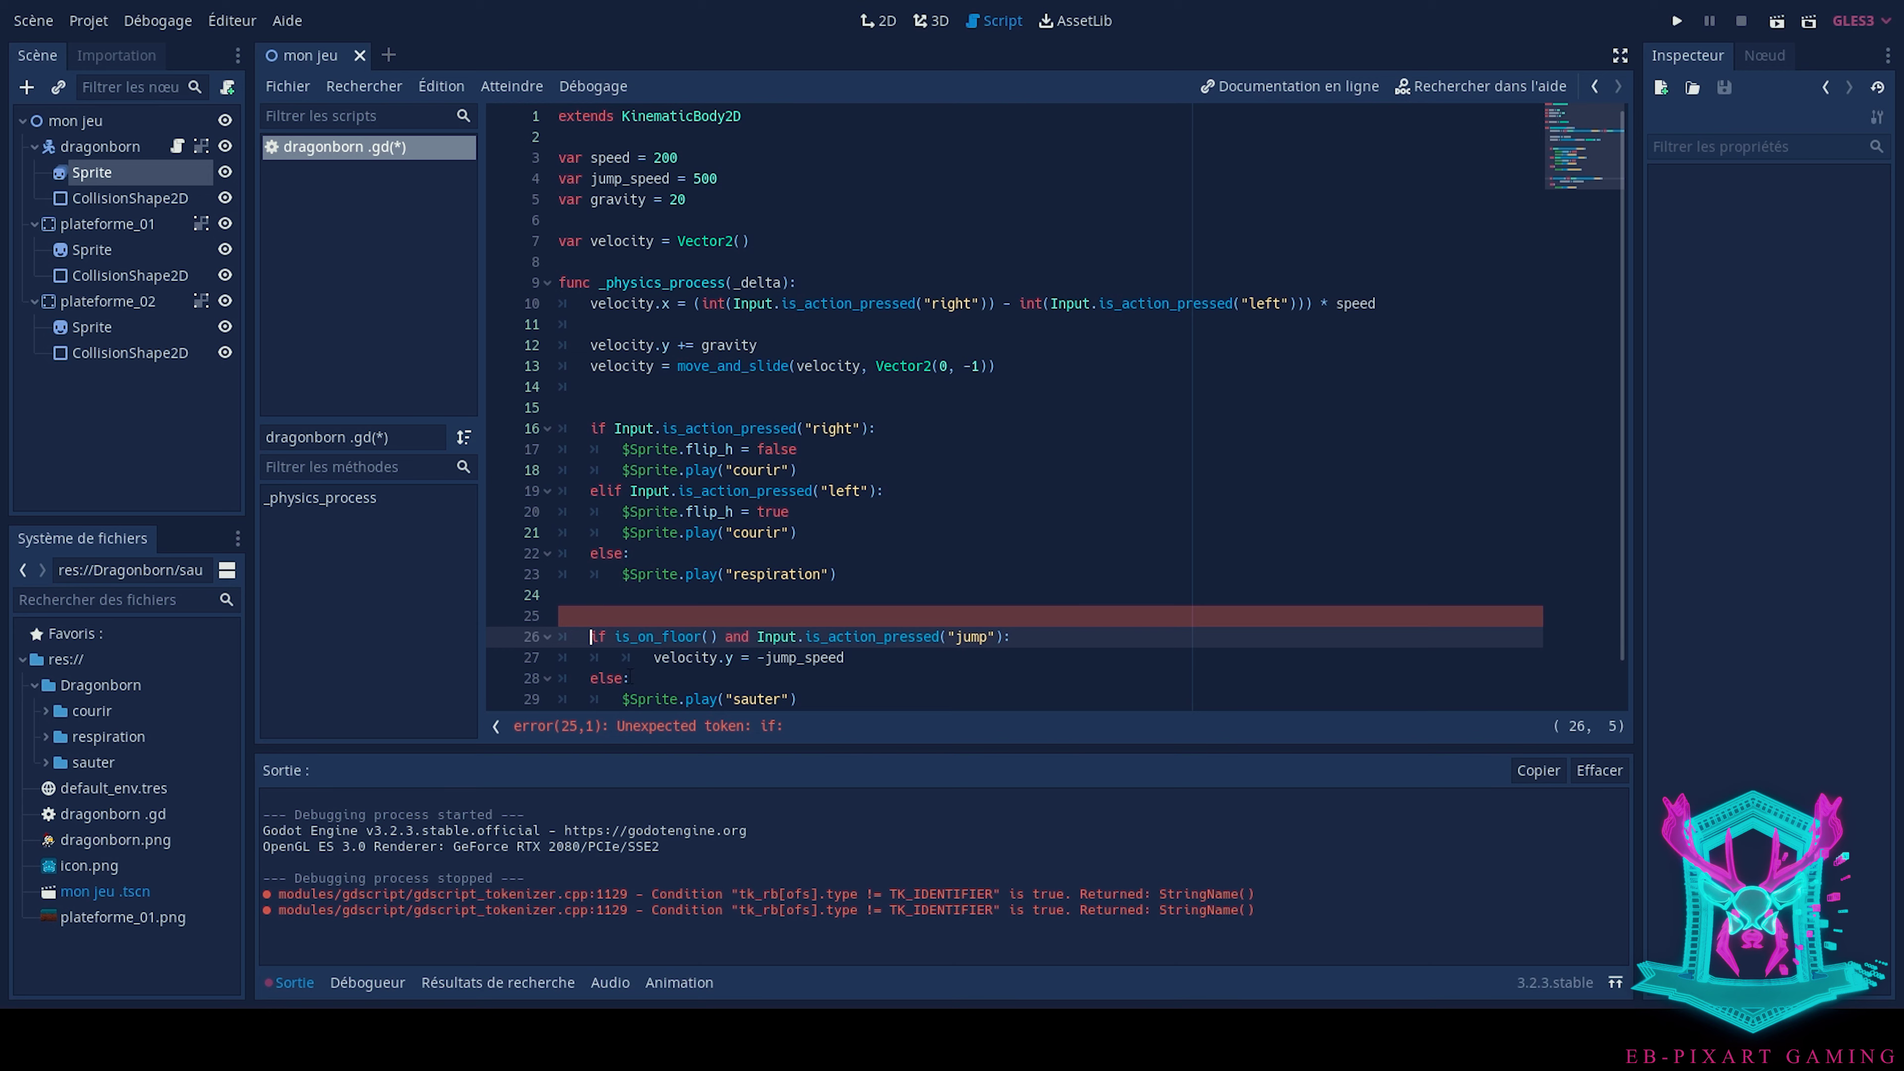
pyautogui.click(589, 678)
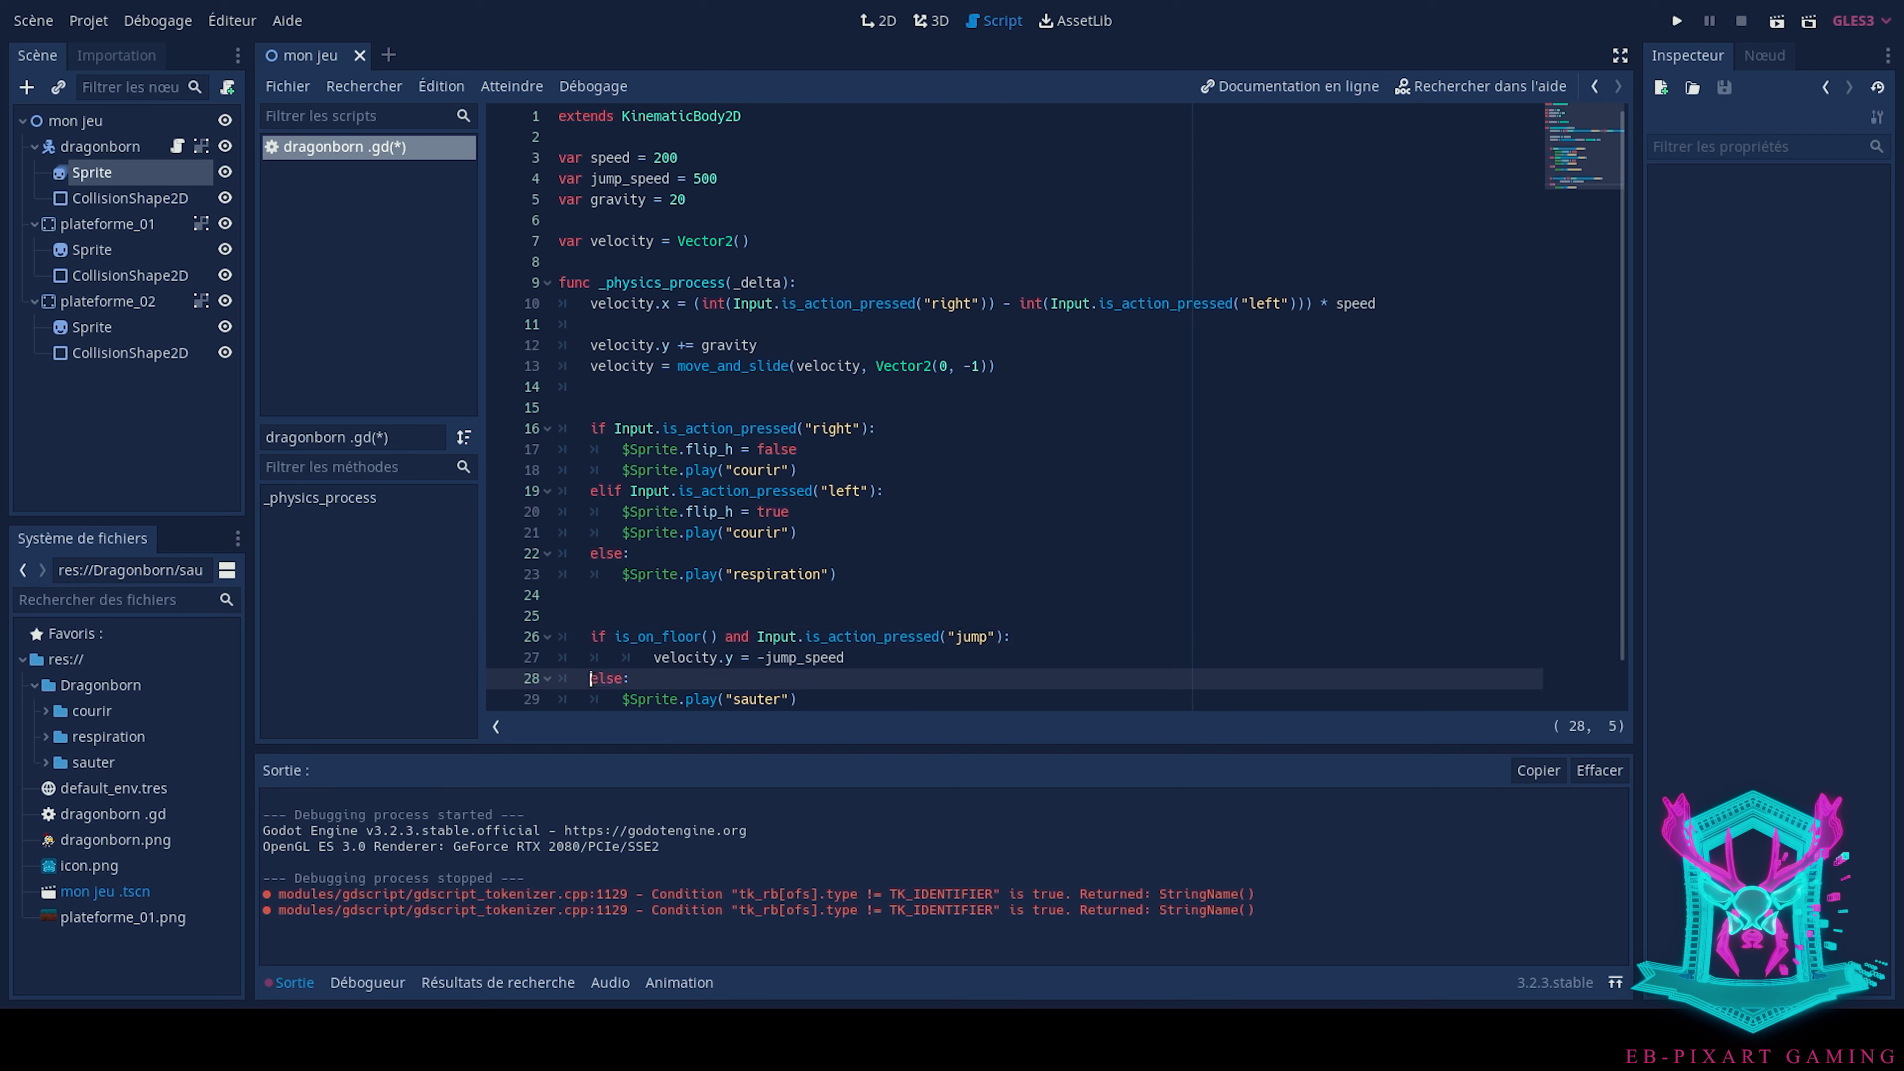
pyautogui.press('BackSpace')
pyautogui.click(624, 699)
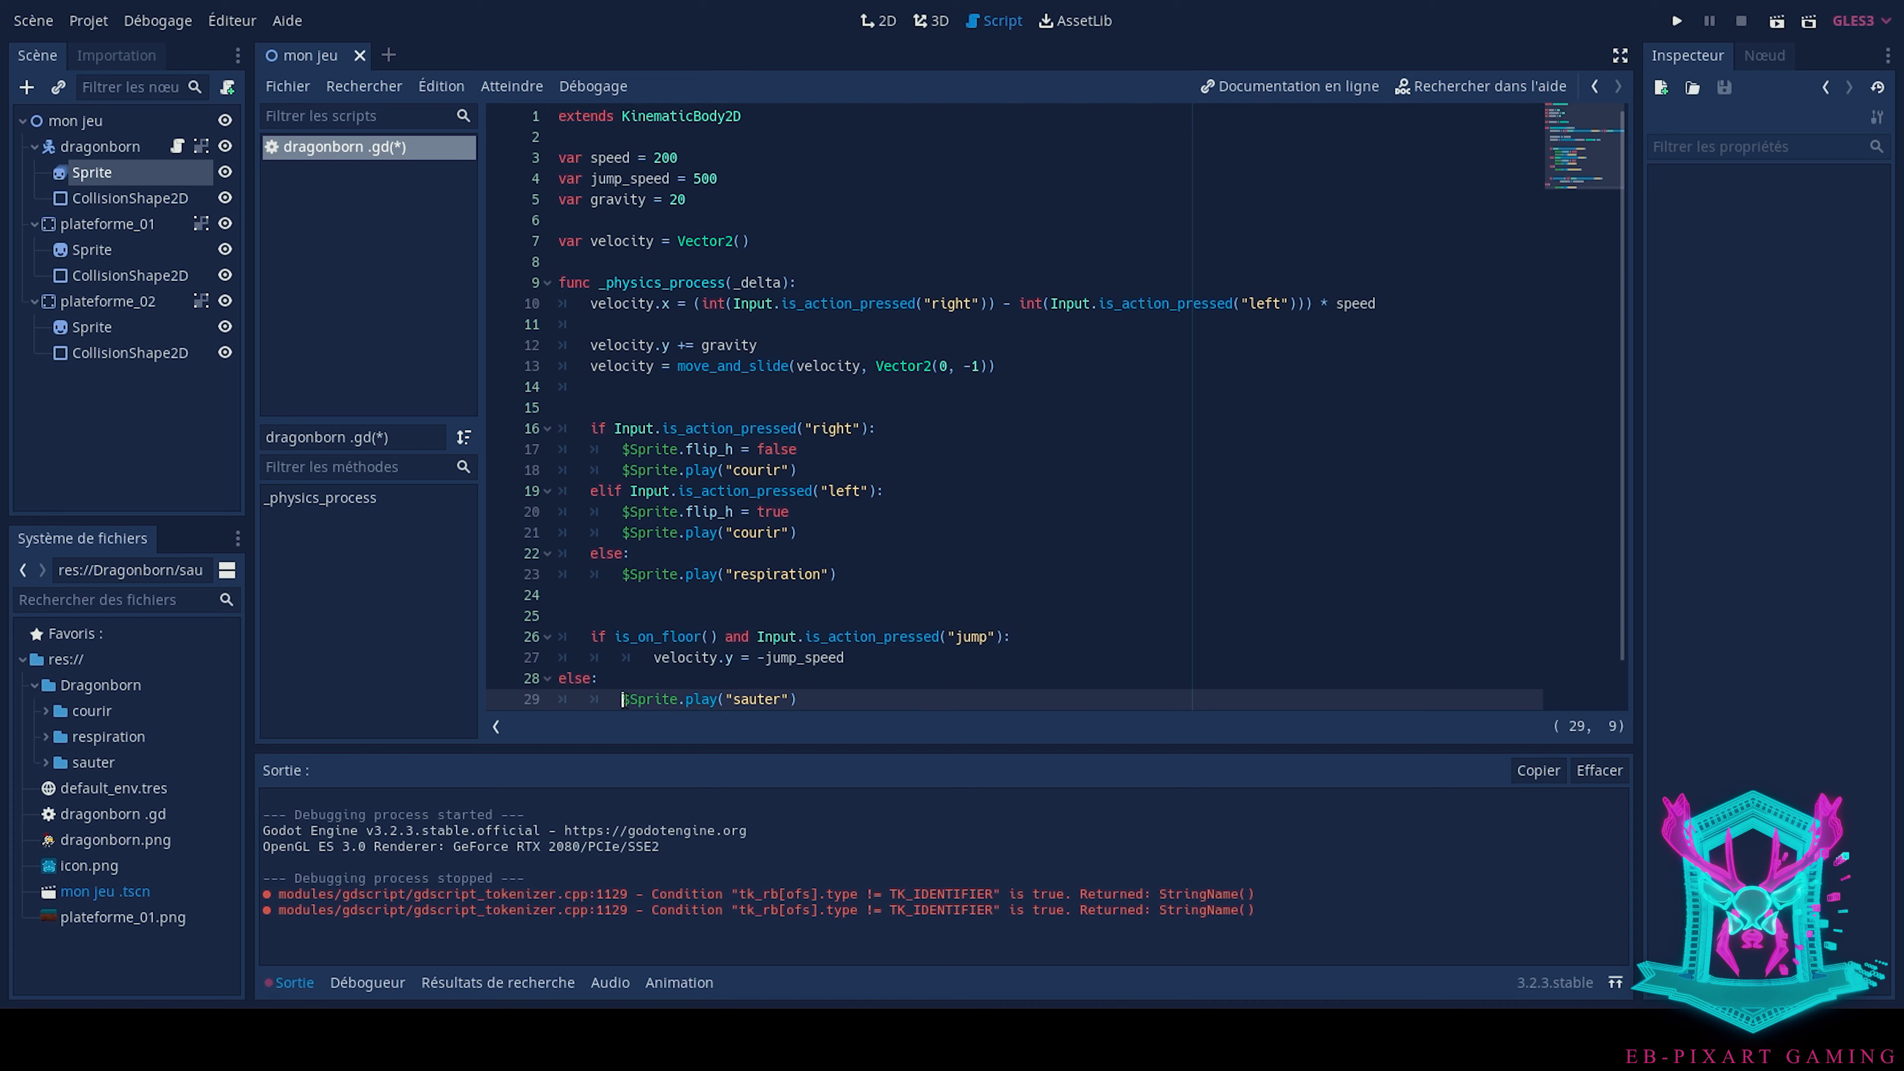
pyautogui.press('BackSpace')
# Align else with the if, indent the sauter play line under it, and save
pyautogui.click(562, 678)
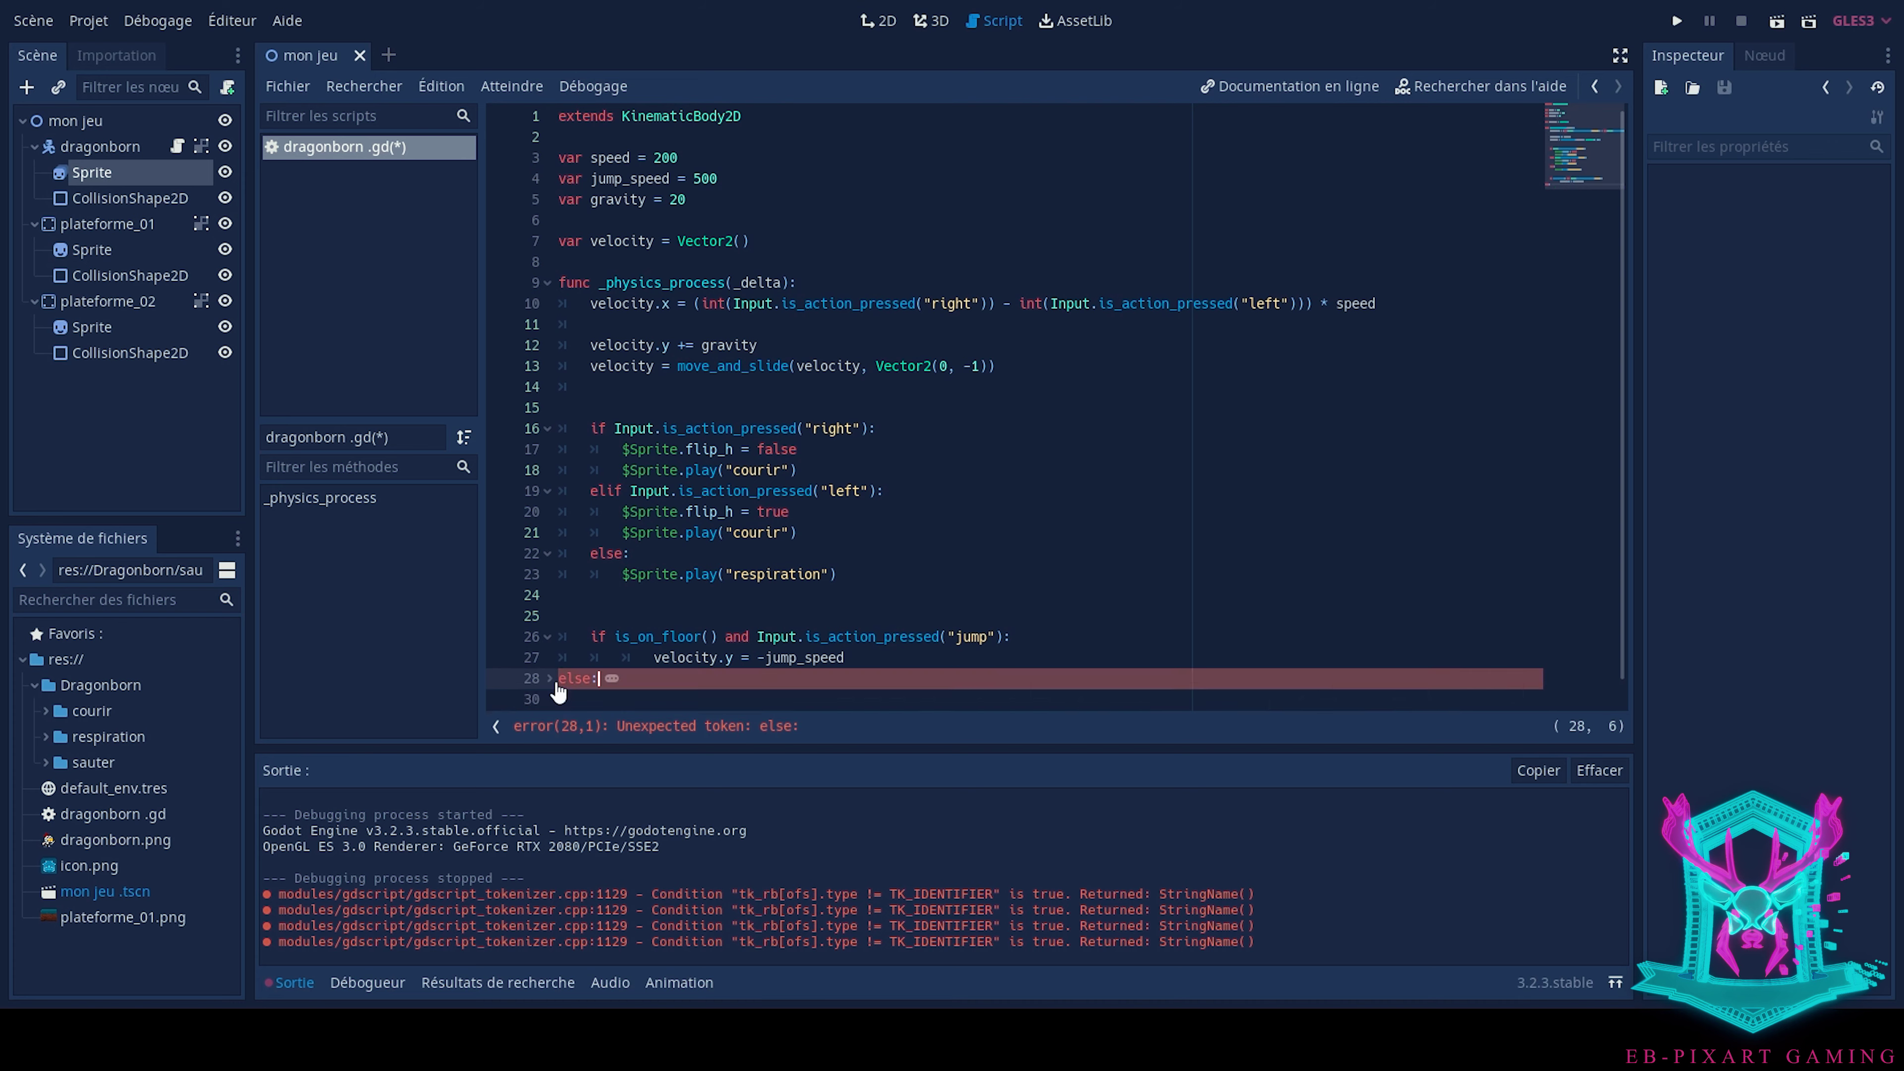
pyautogui.press('BackSpace')
pyautogui.press('Return')
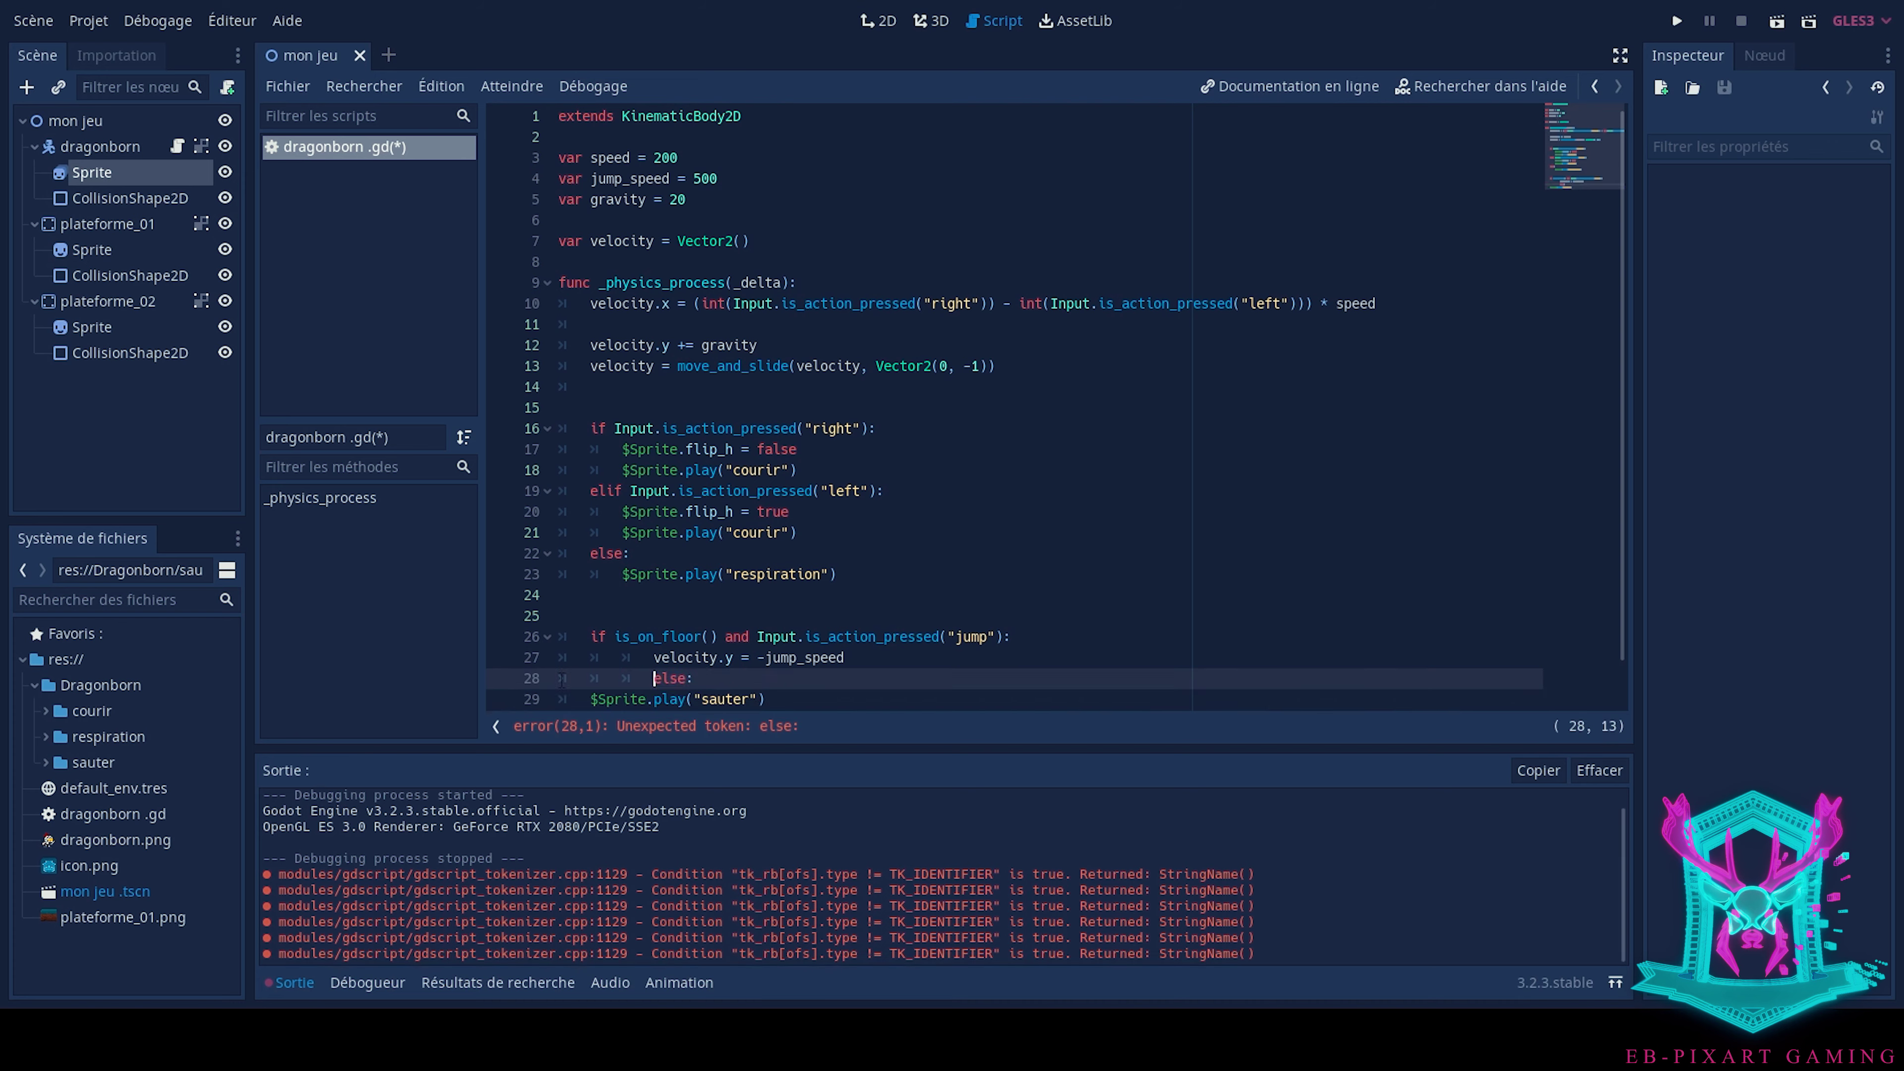
pyautogui.press('BackSpace')
pyautogui.press('BackSpace')
pyautogui.press('Down')
pyautogui.press('Tab')
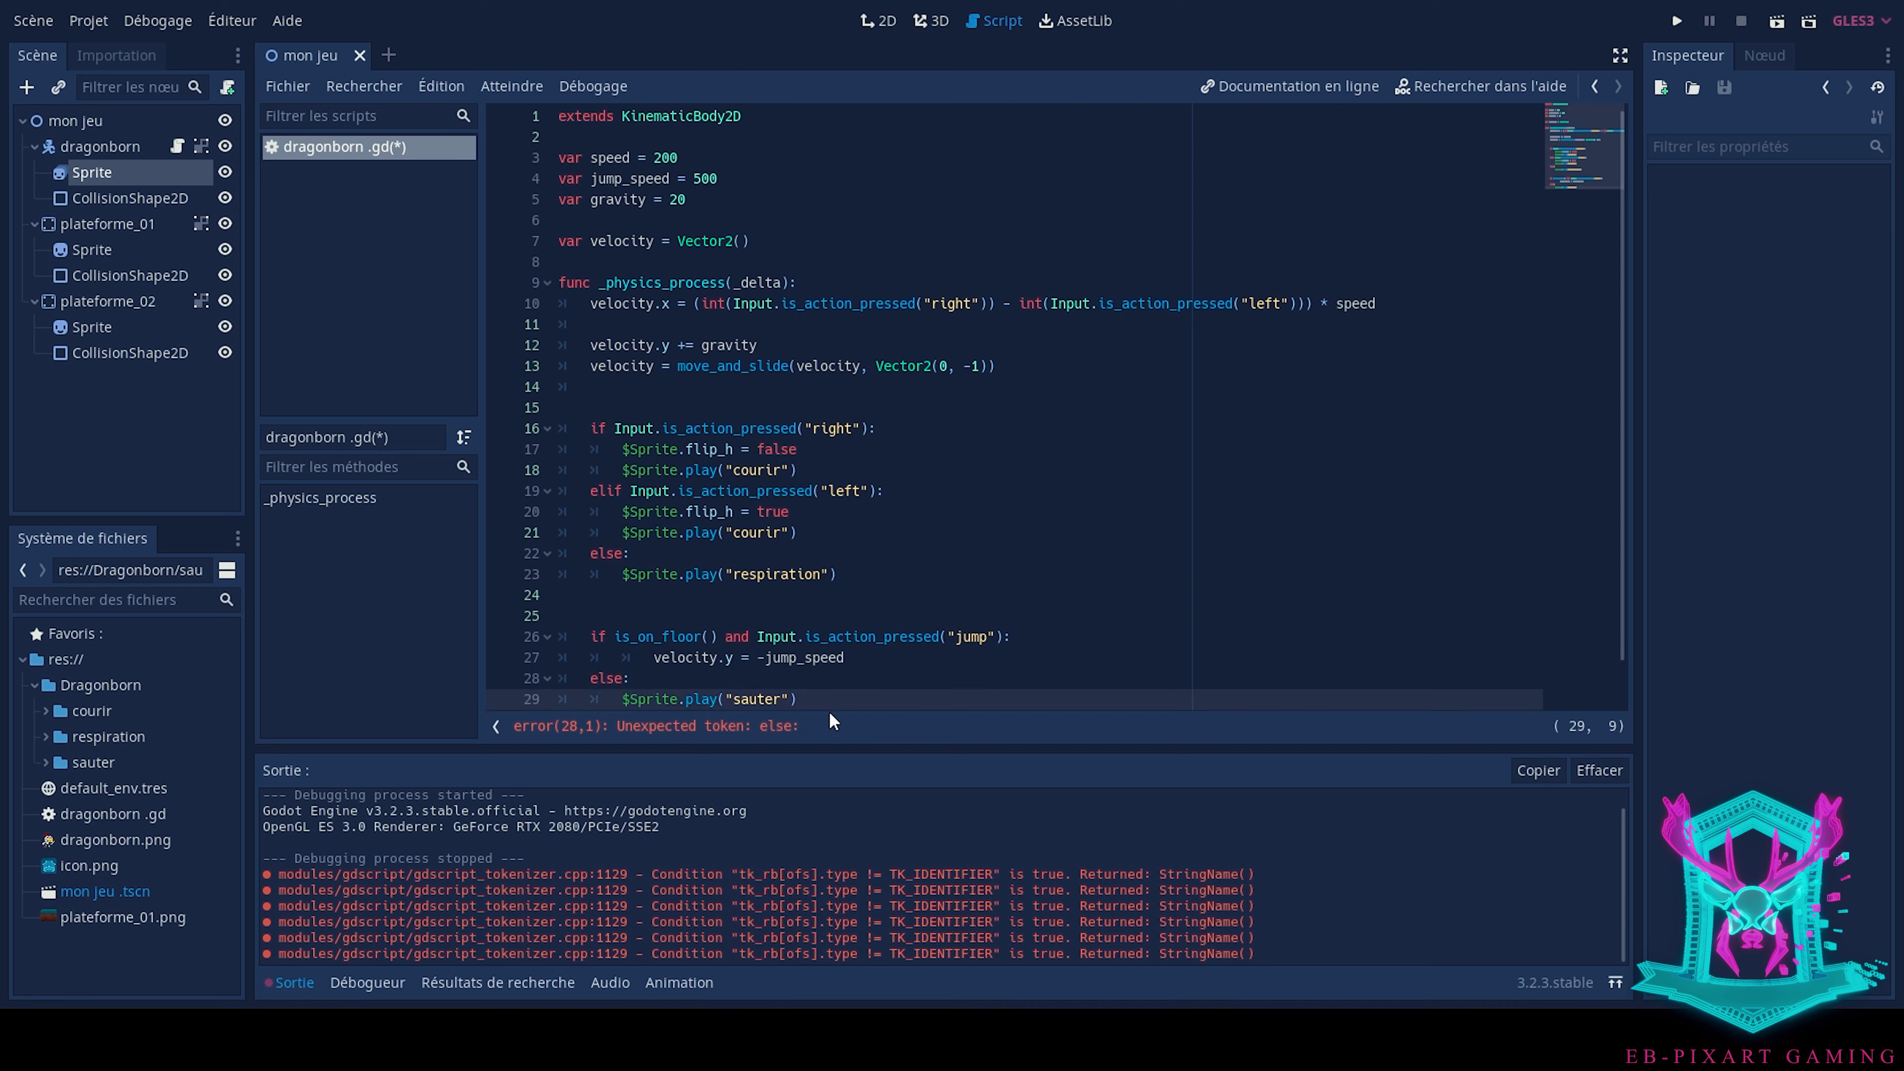
pyautogui.click(826, 703)
pyautogui.hotkey('ctrl', 's')
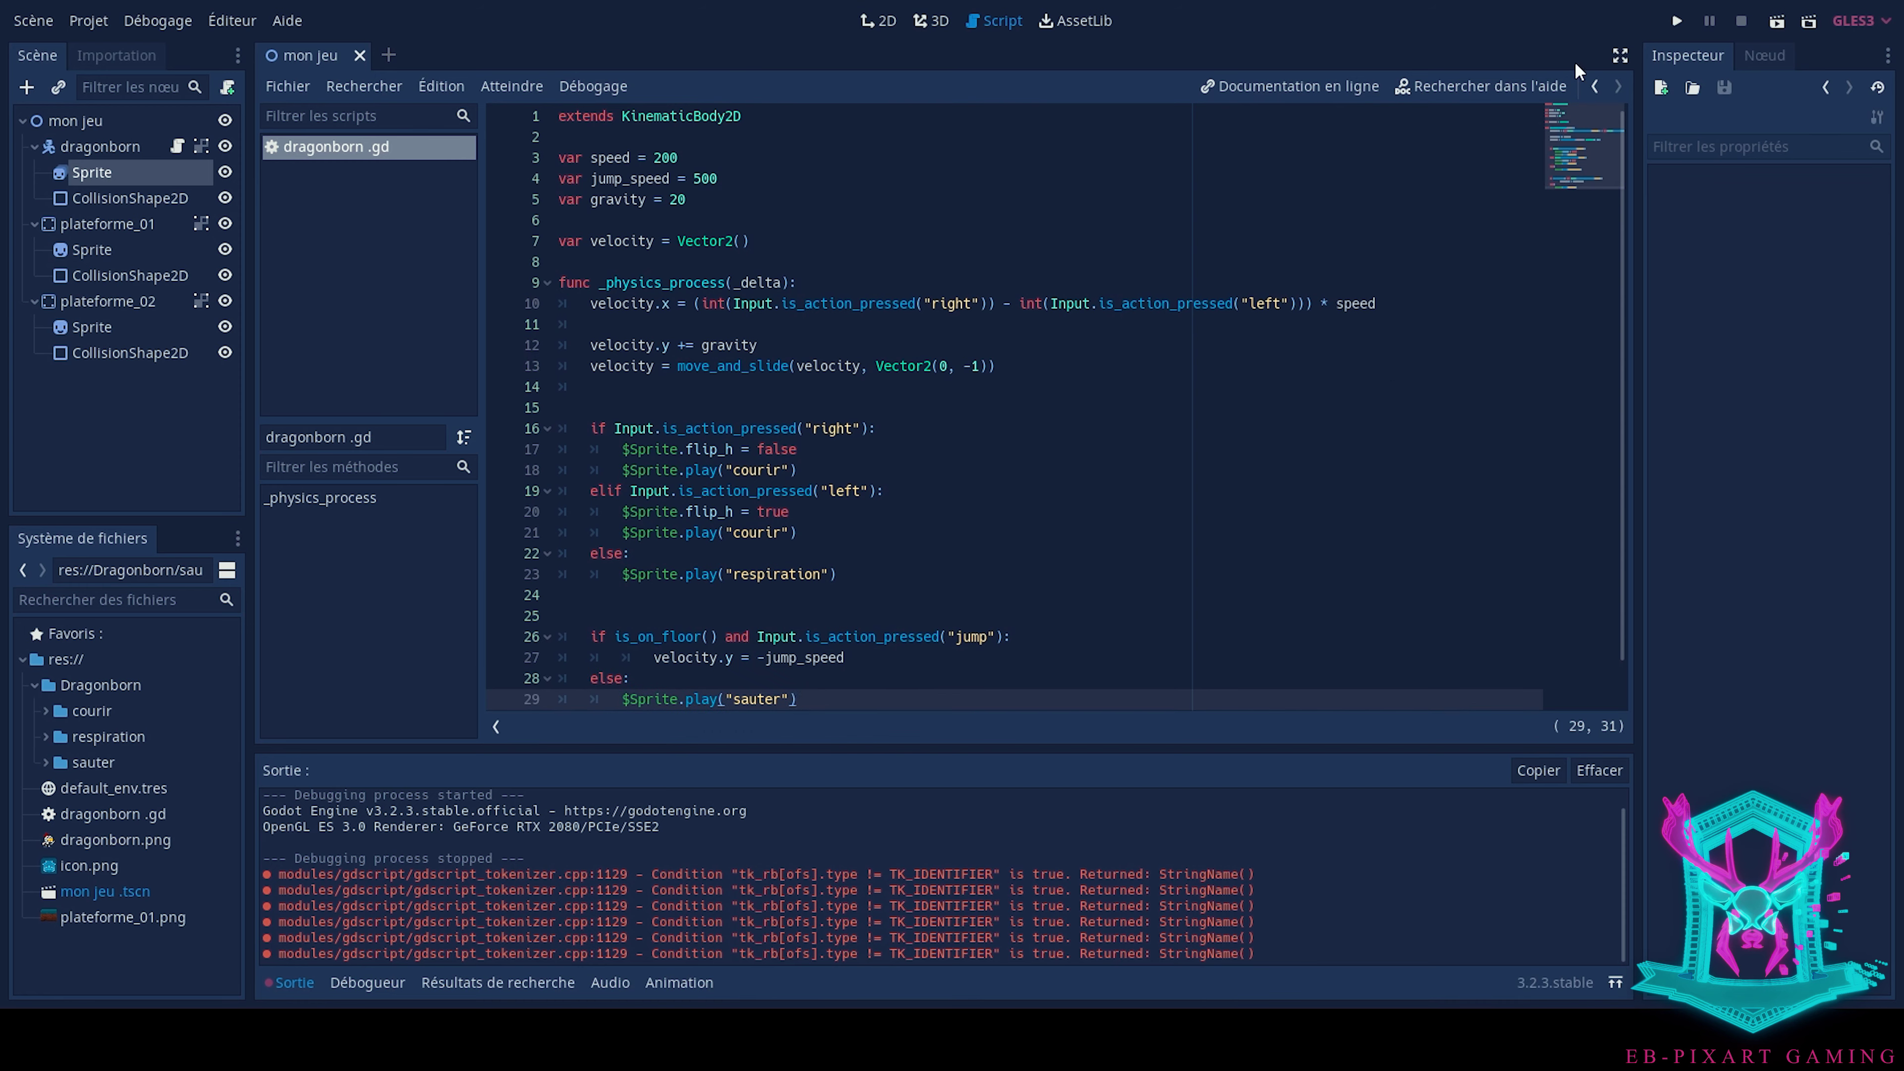
# Replace 'and' with ':' after is_on_floor() and start a nested 'if' jump check below
pyautogui.click(754, 637)
pyautogui.press('BackSpace')
pyautogui.press('BackSpace')
pyautogui.press('BackSpace')
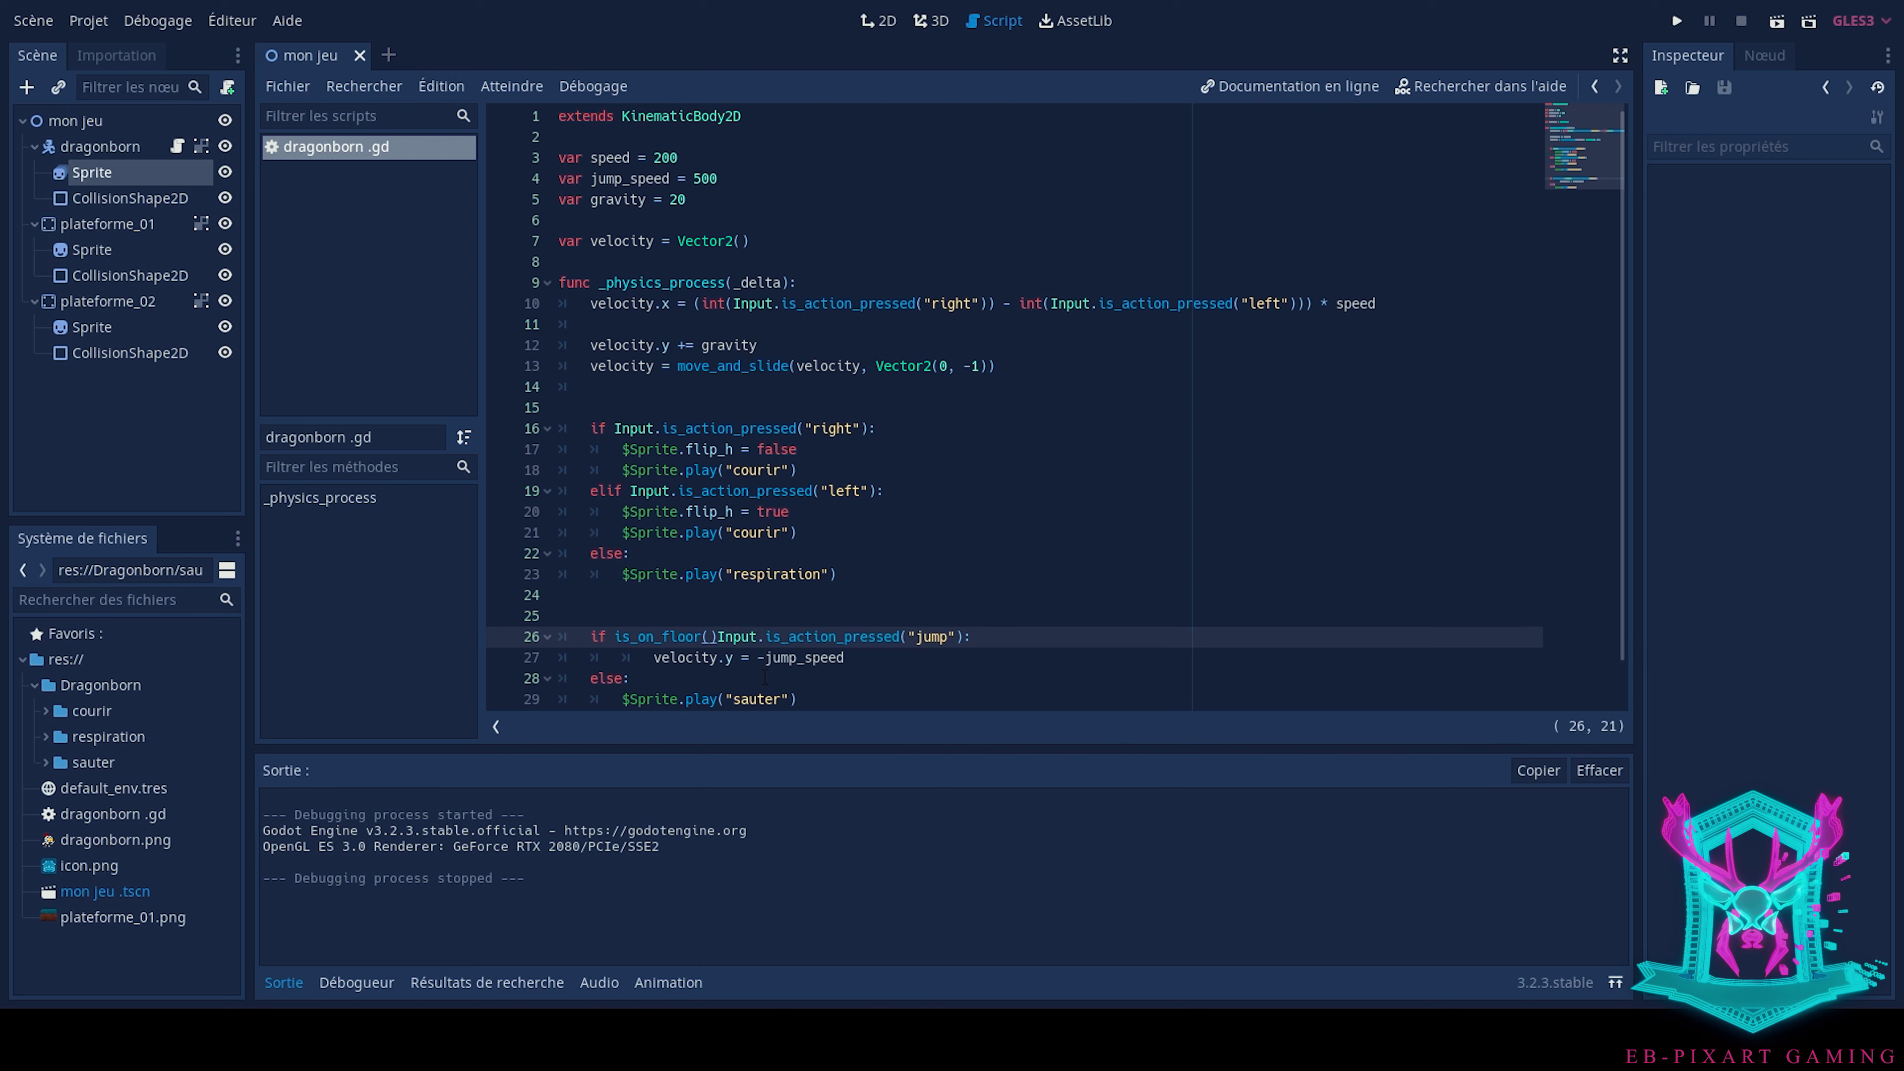
pyautogui.write(':')
pyautogui.press('Return')
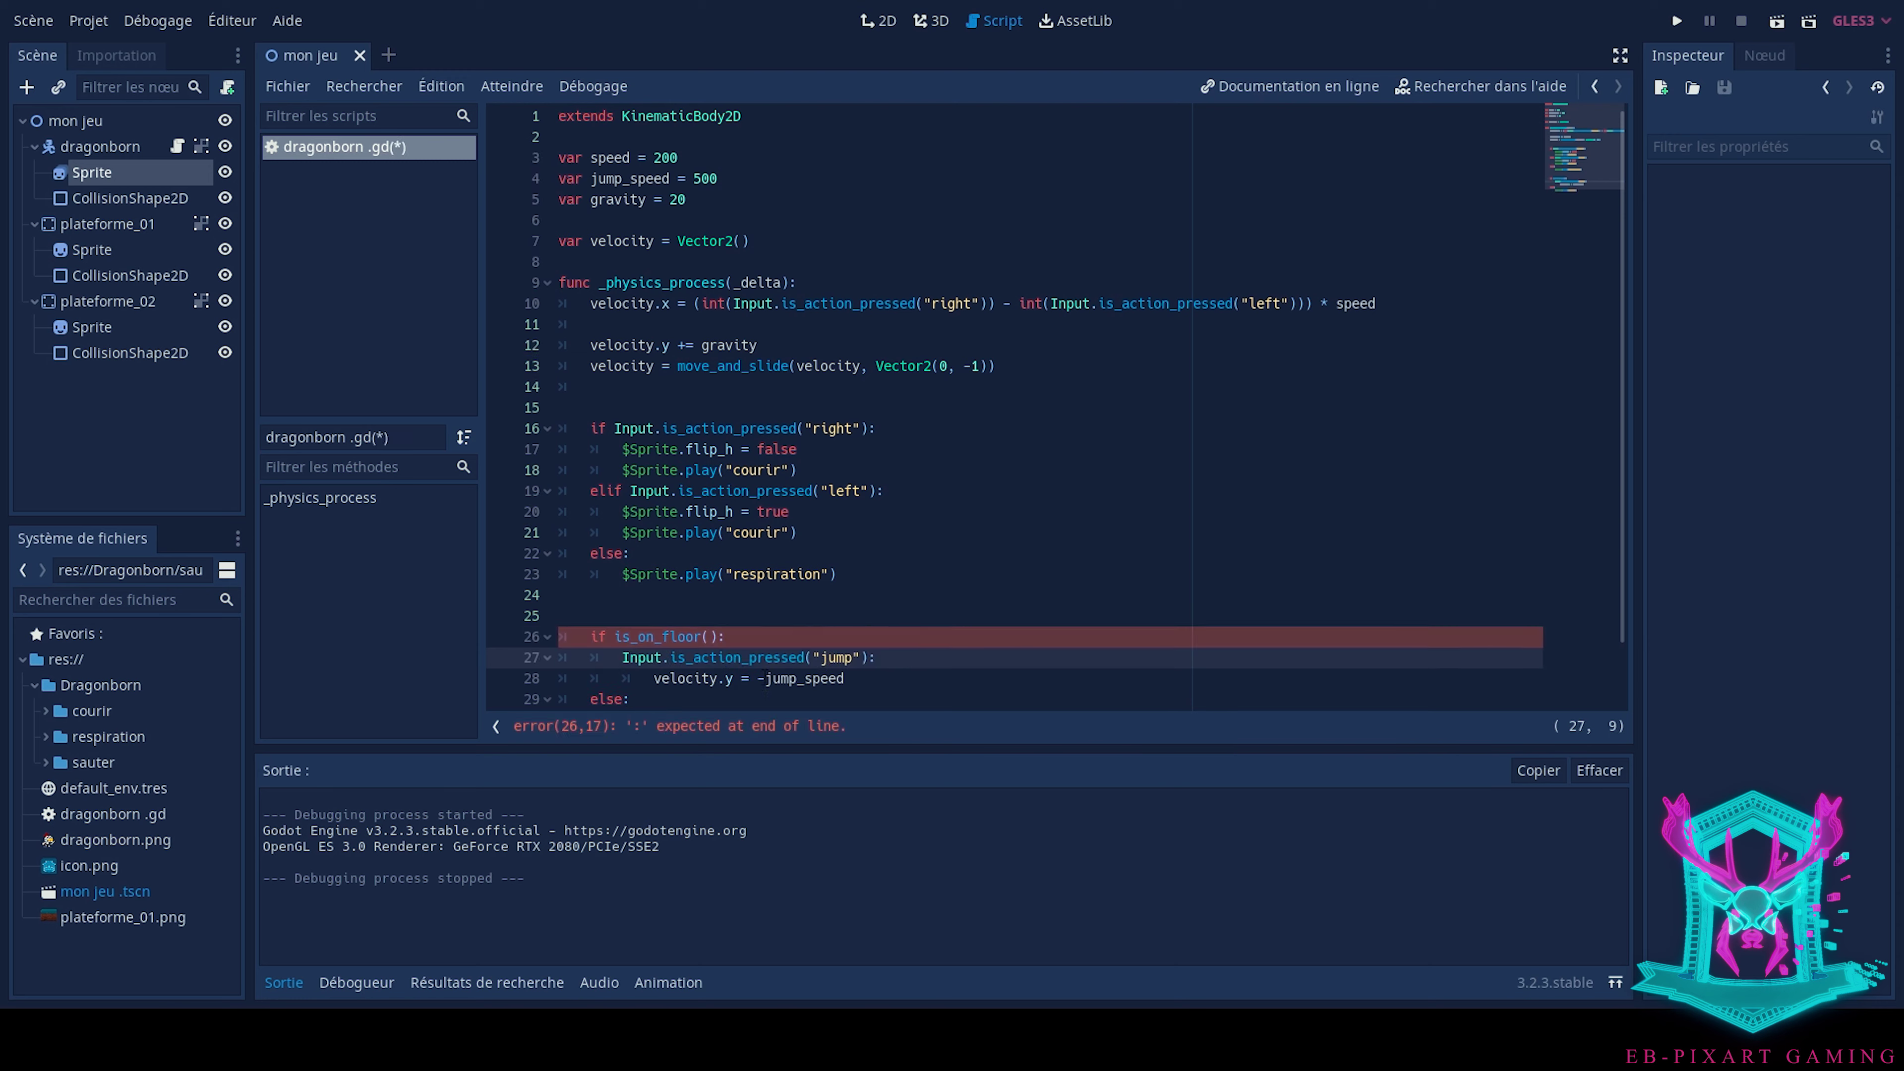
pyautogui.write('if')
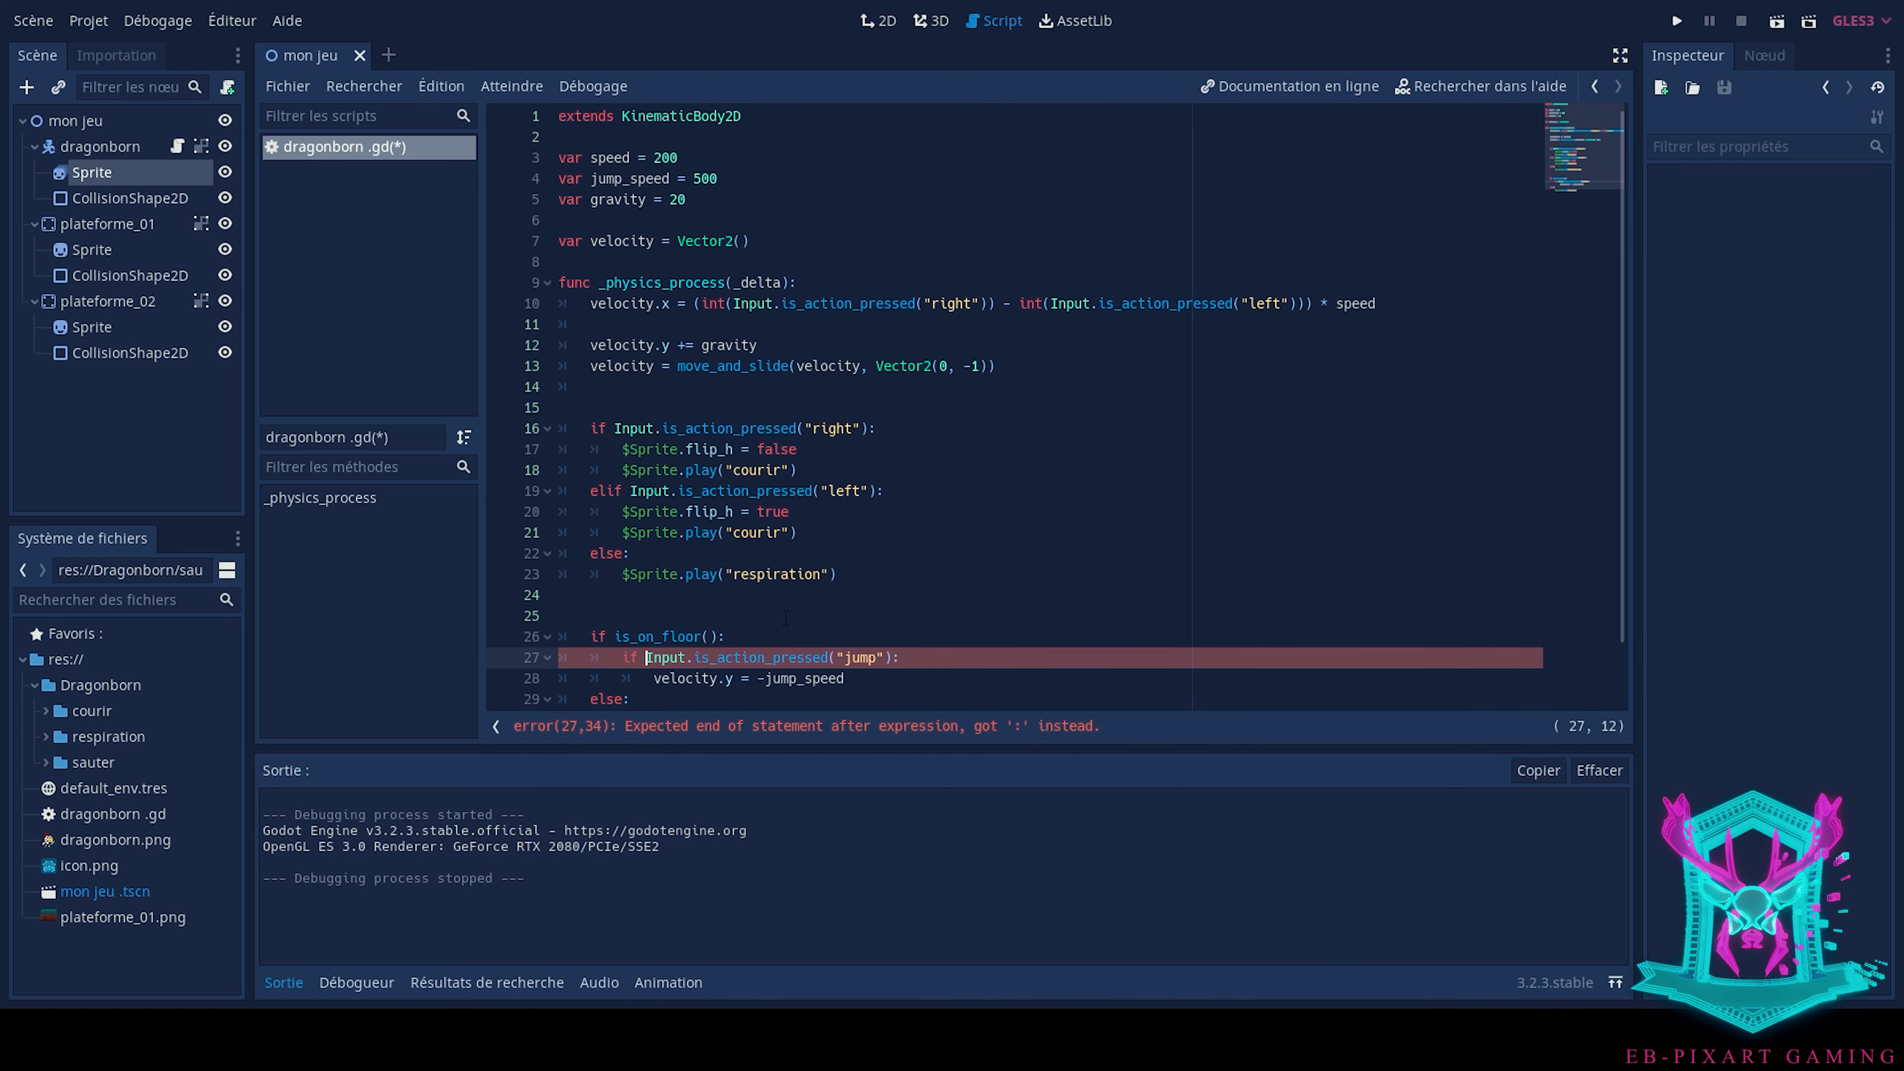
# Save dragonborn.gd and run the game
pyautogui.scroll(-1, 785, 617)
pyautogui.click(839, 659)
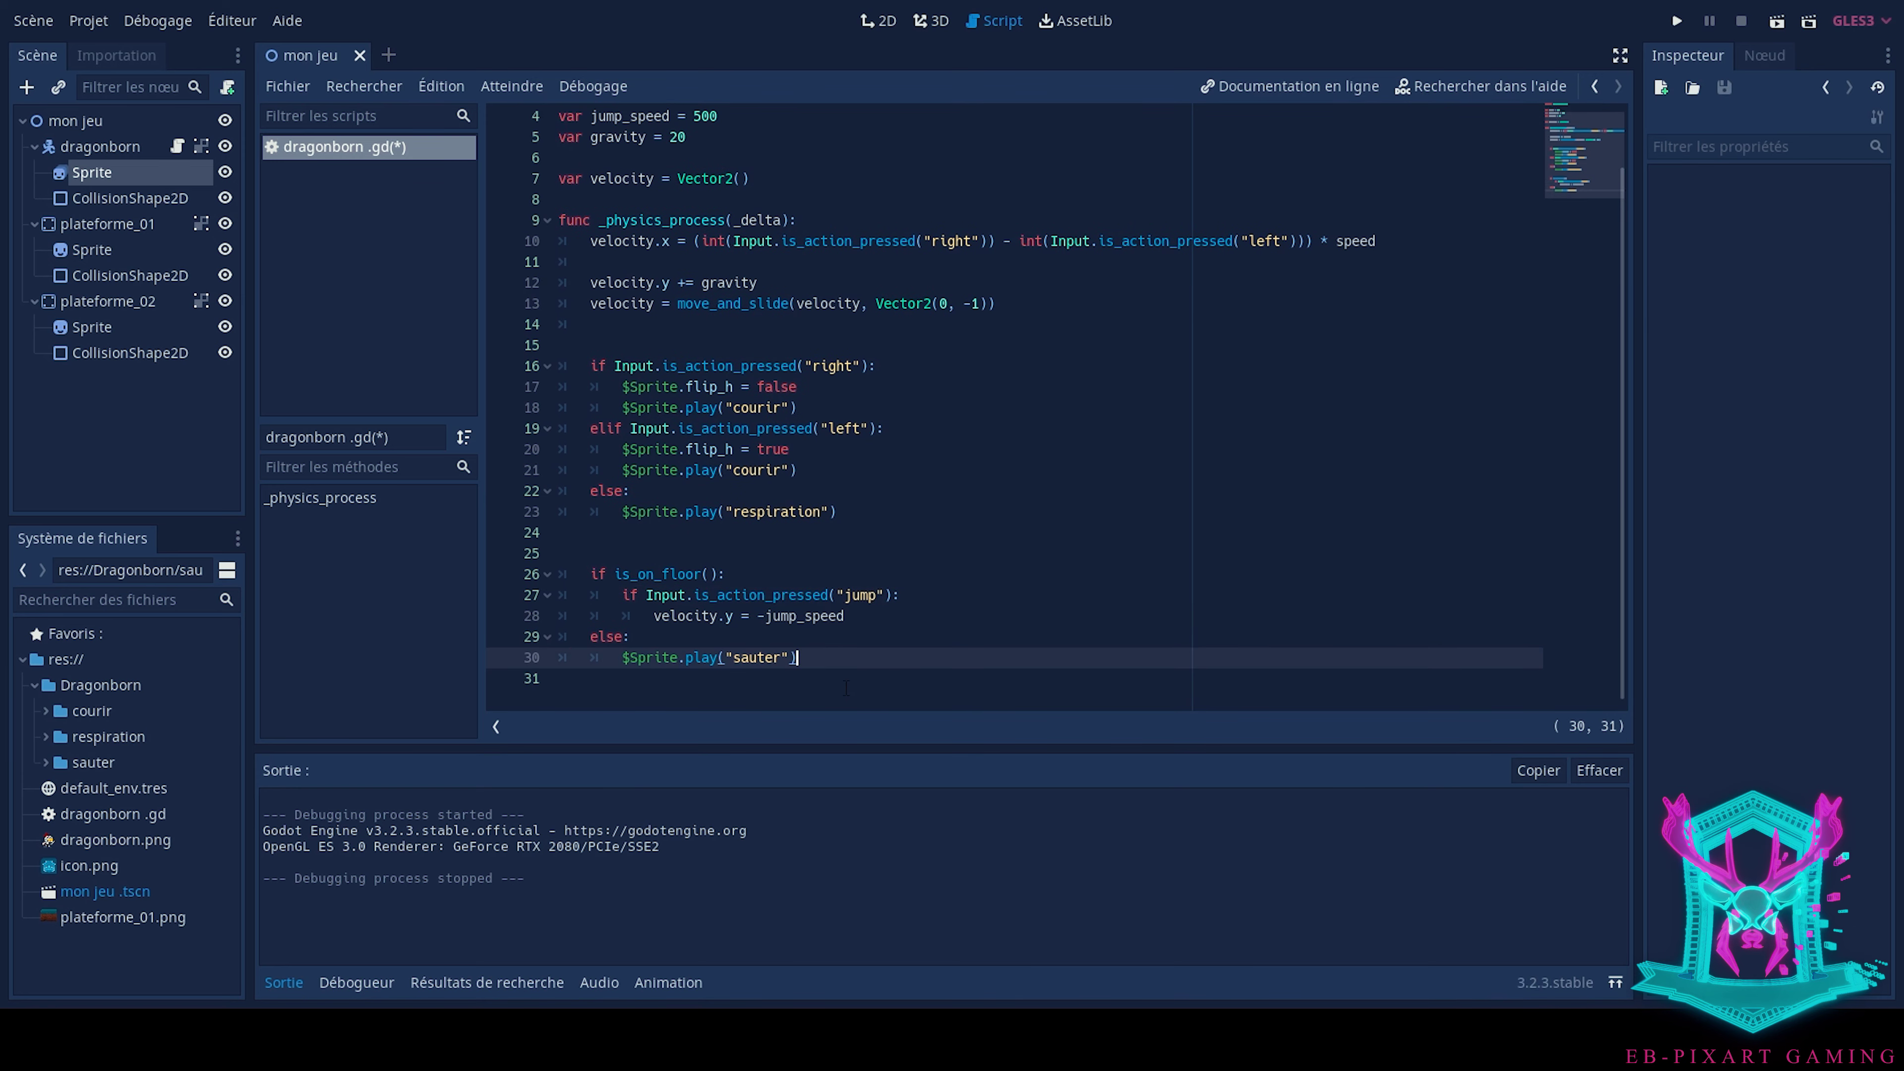
pyautogui.hotkey('ctrl', 's')
pyautogui.click(1676, 20)
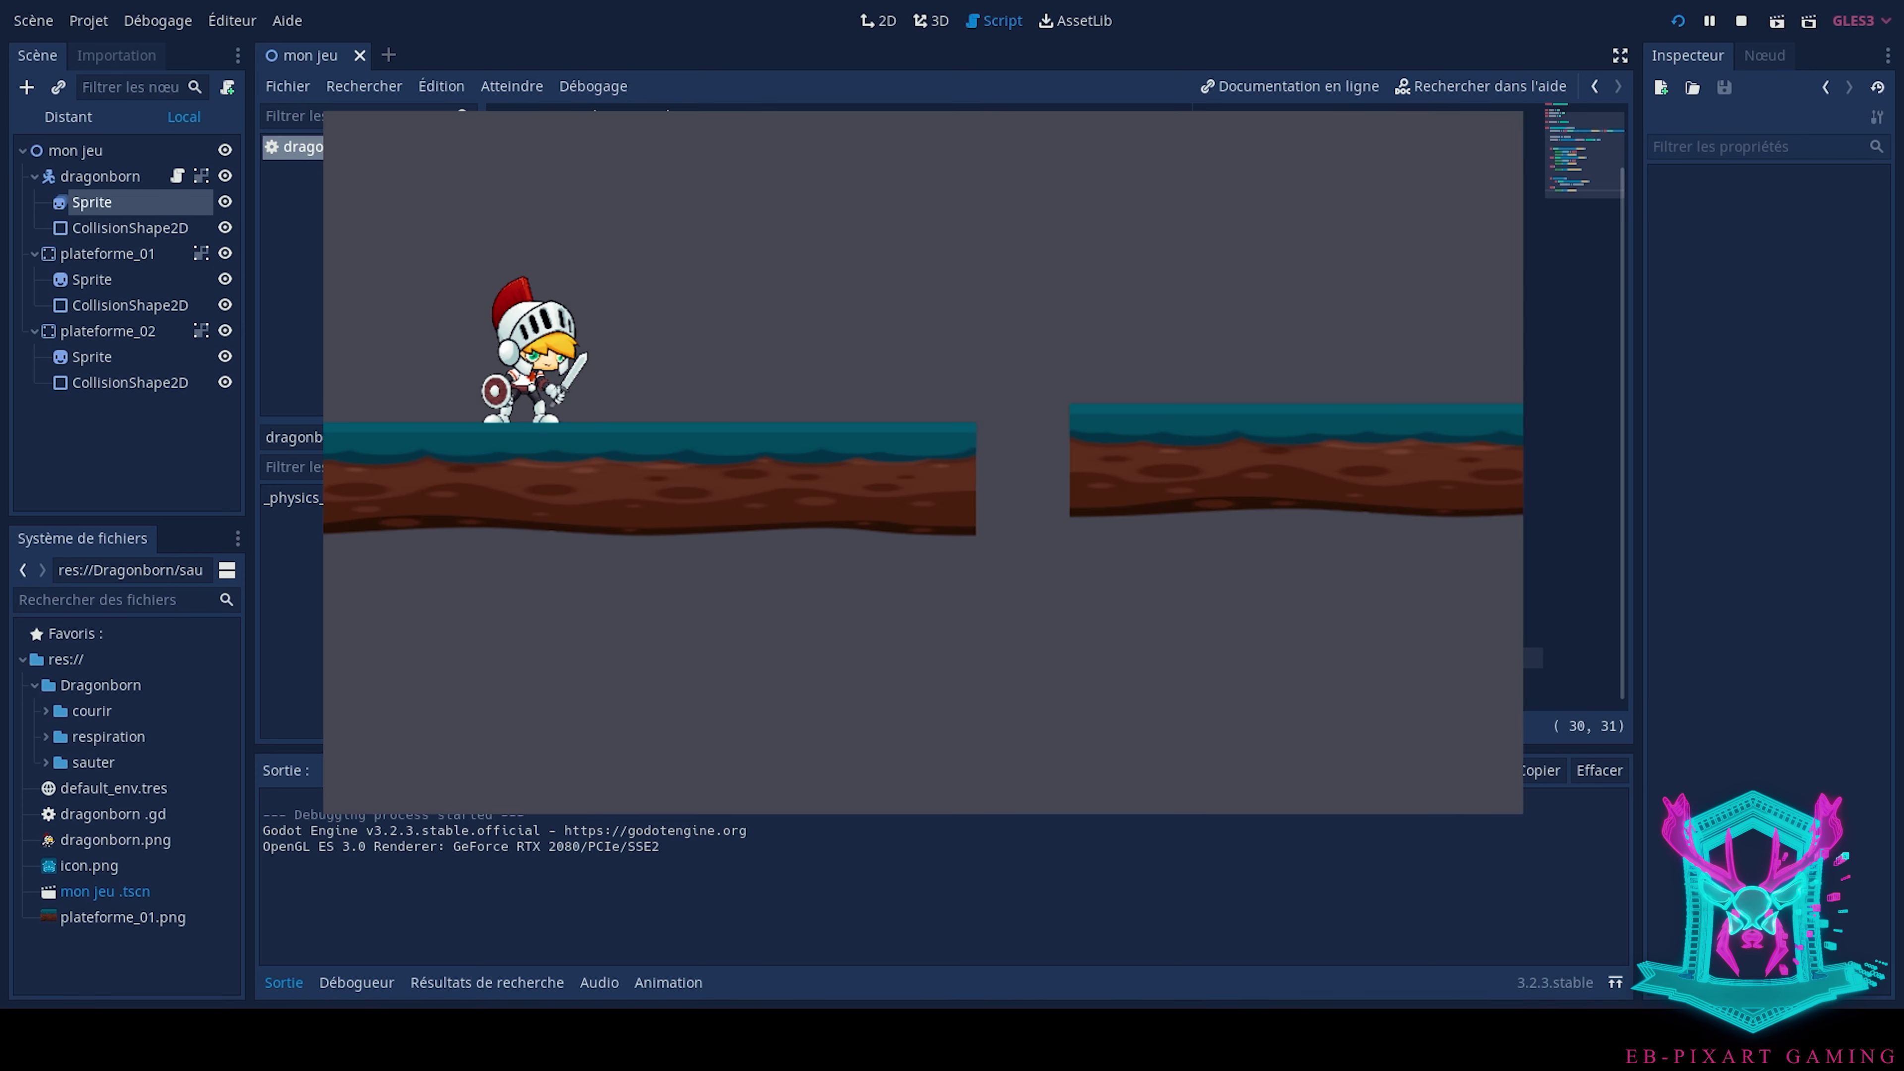
# Run the knight left and right, jump with Up and Space, then close the game with F8
pyautogui.press('Right')
pyautogui.press('Up')
pyautogui.press('Left')
pyautogui.press('Up')
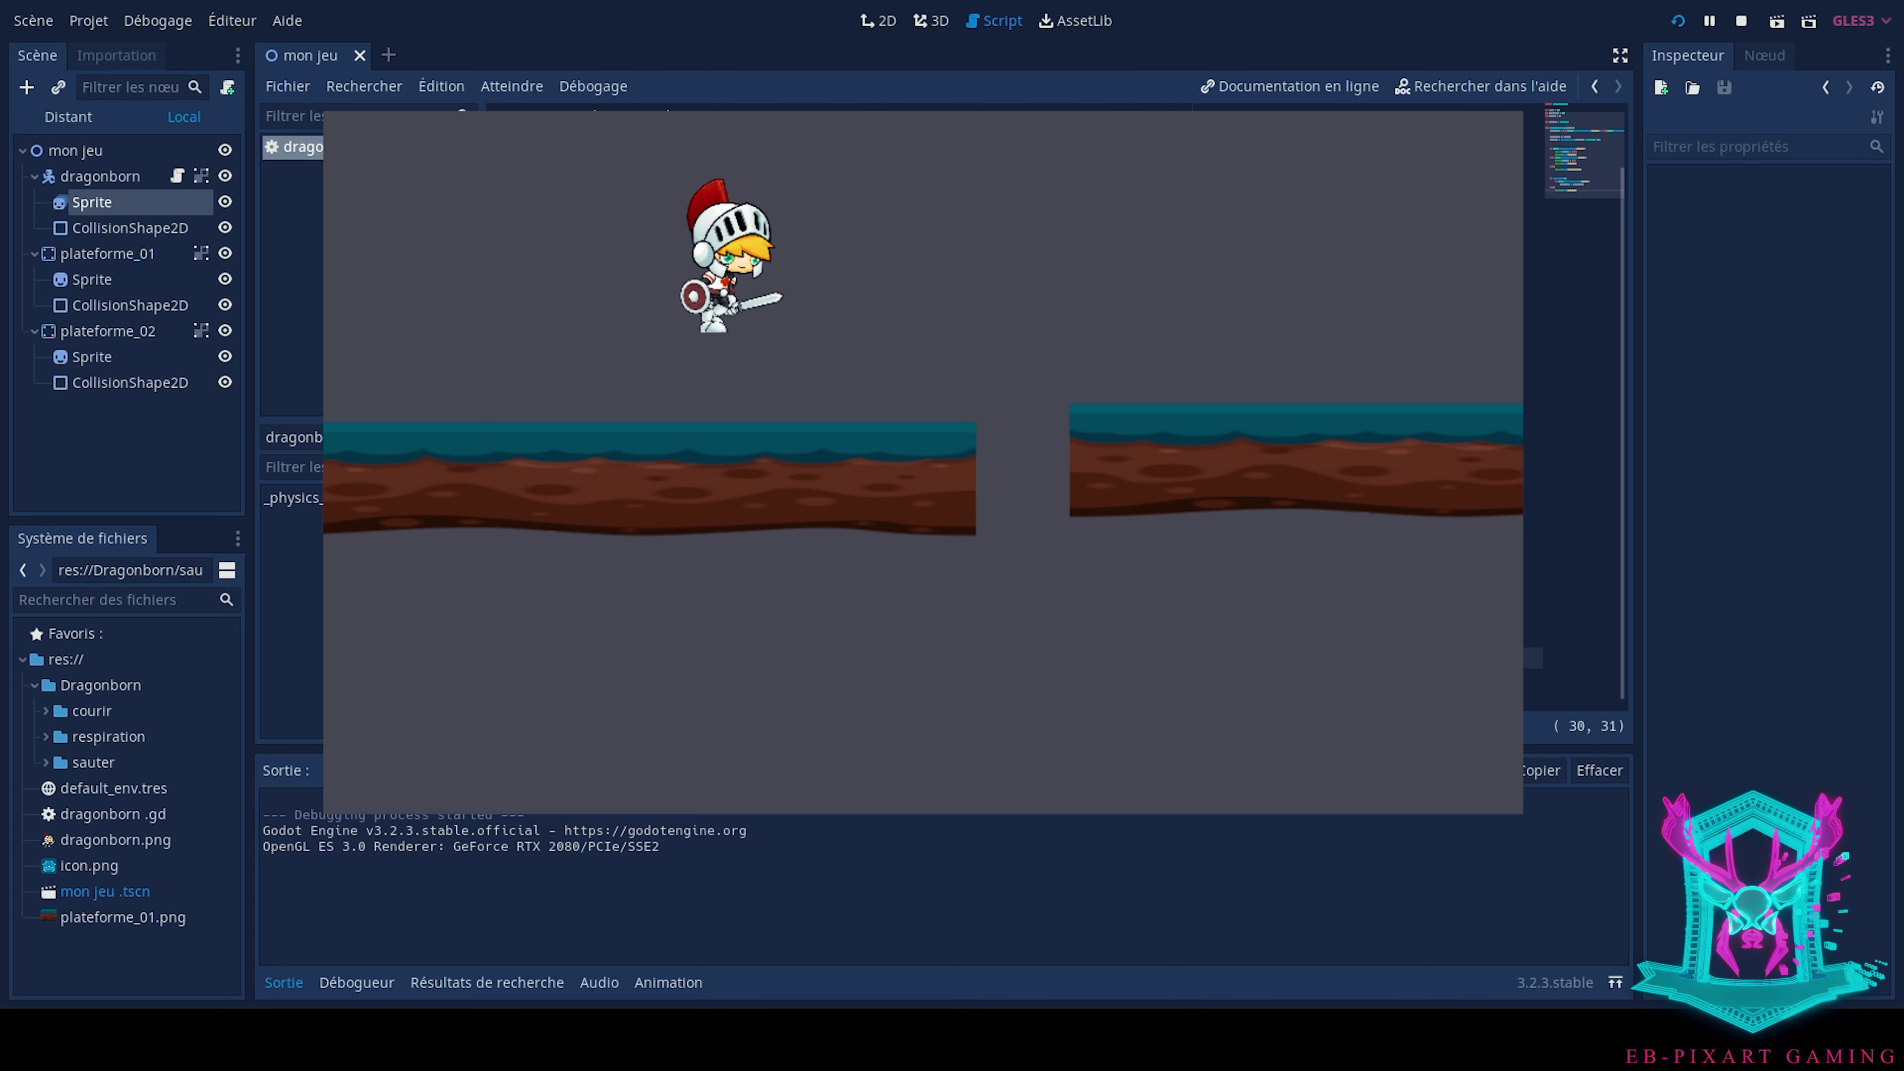
pyautogui.press('Right')
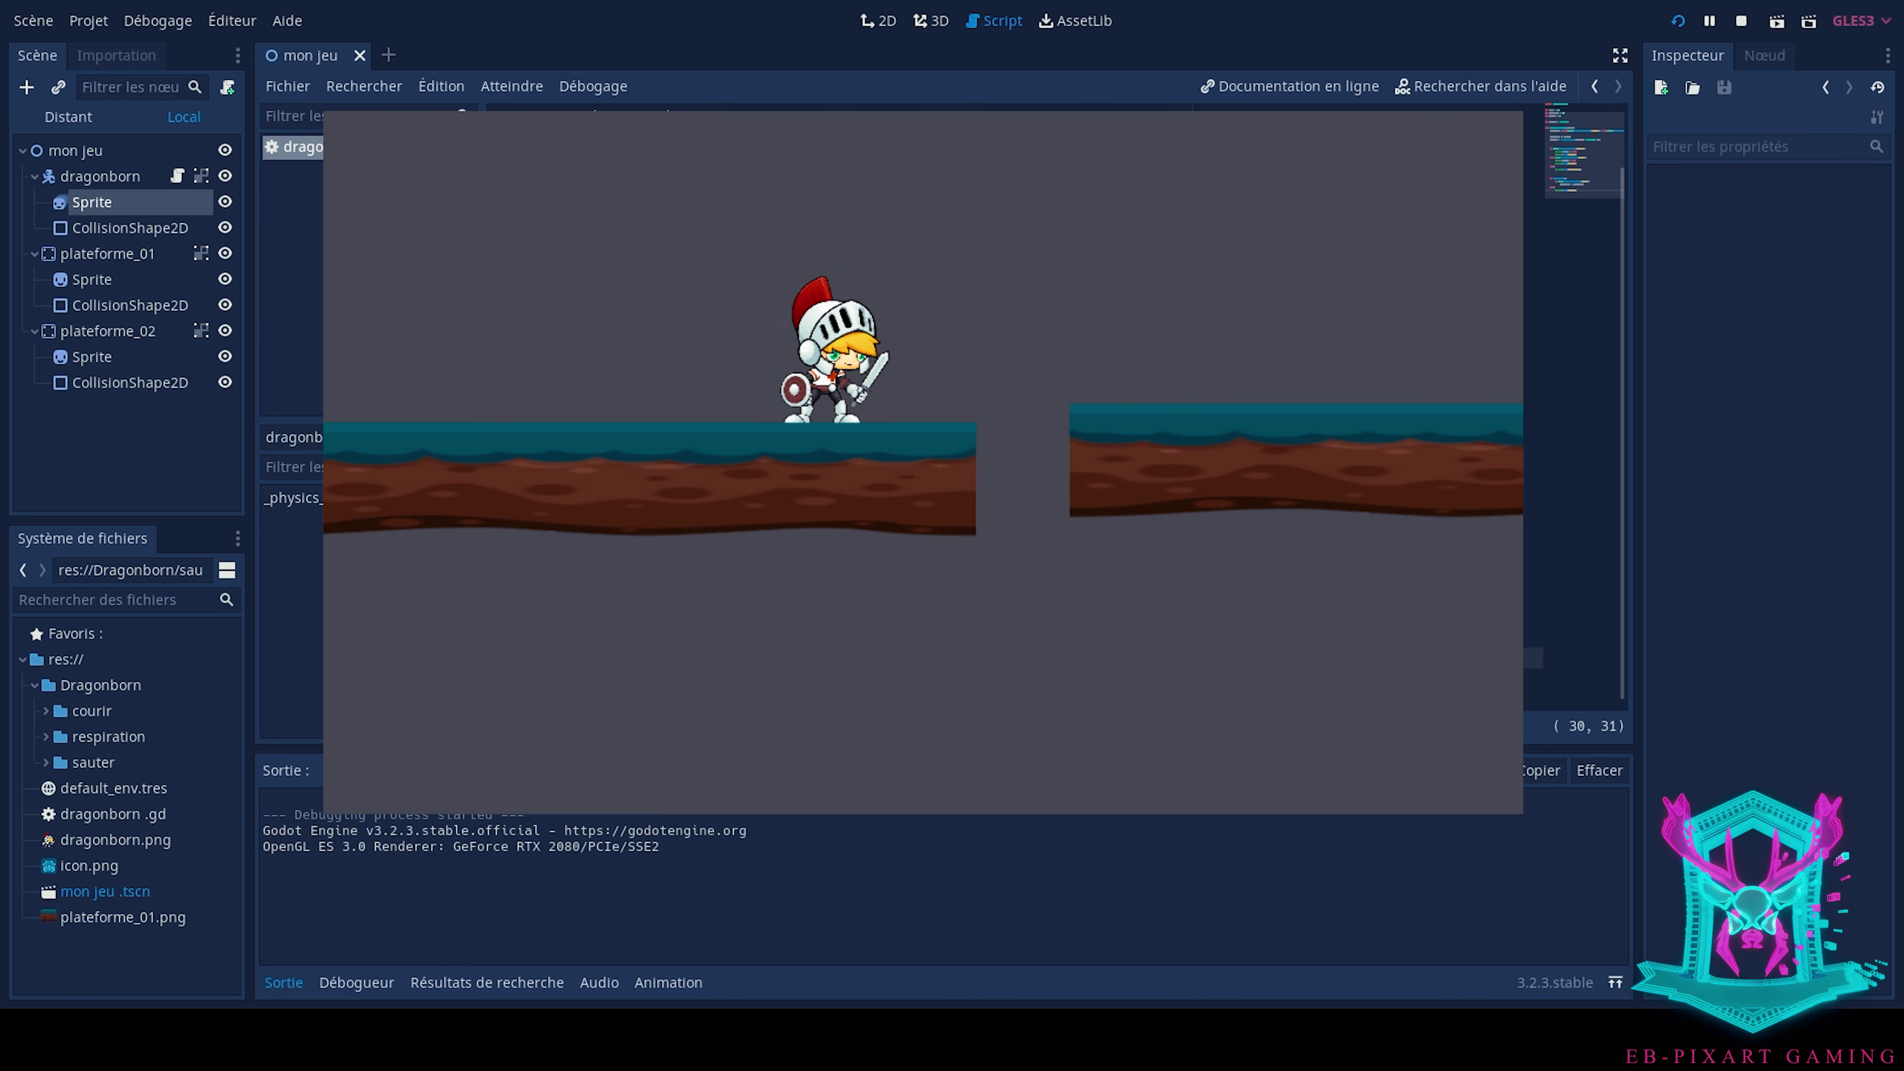
pyautogui.press('space')
pyautogui.press('Left')
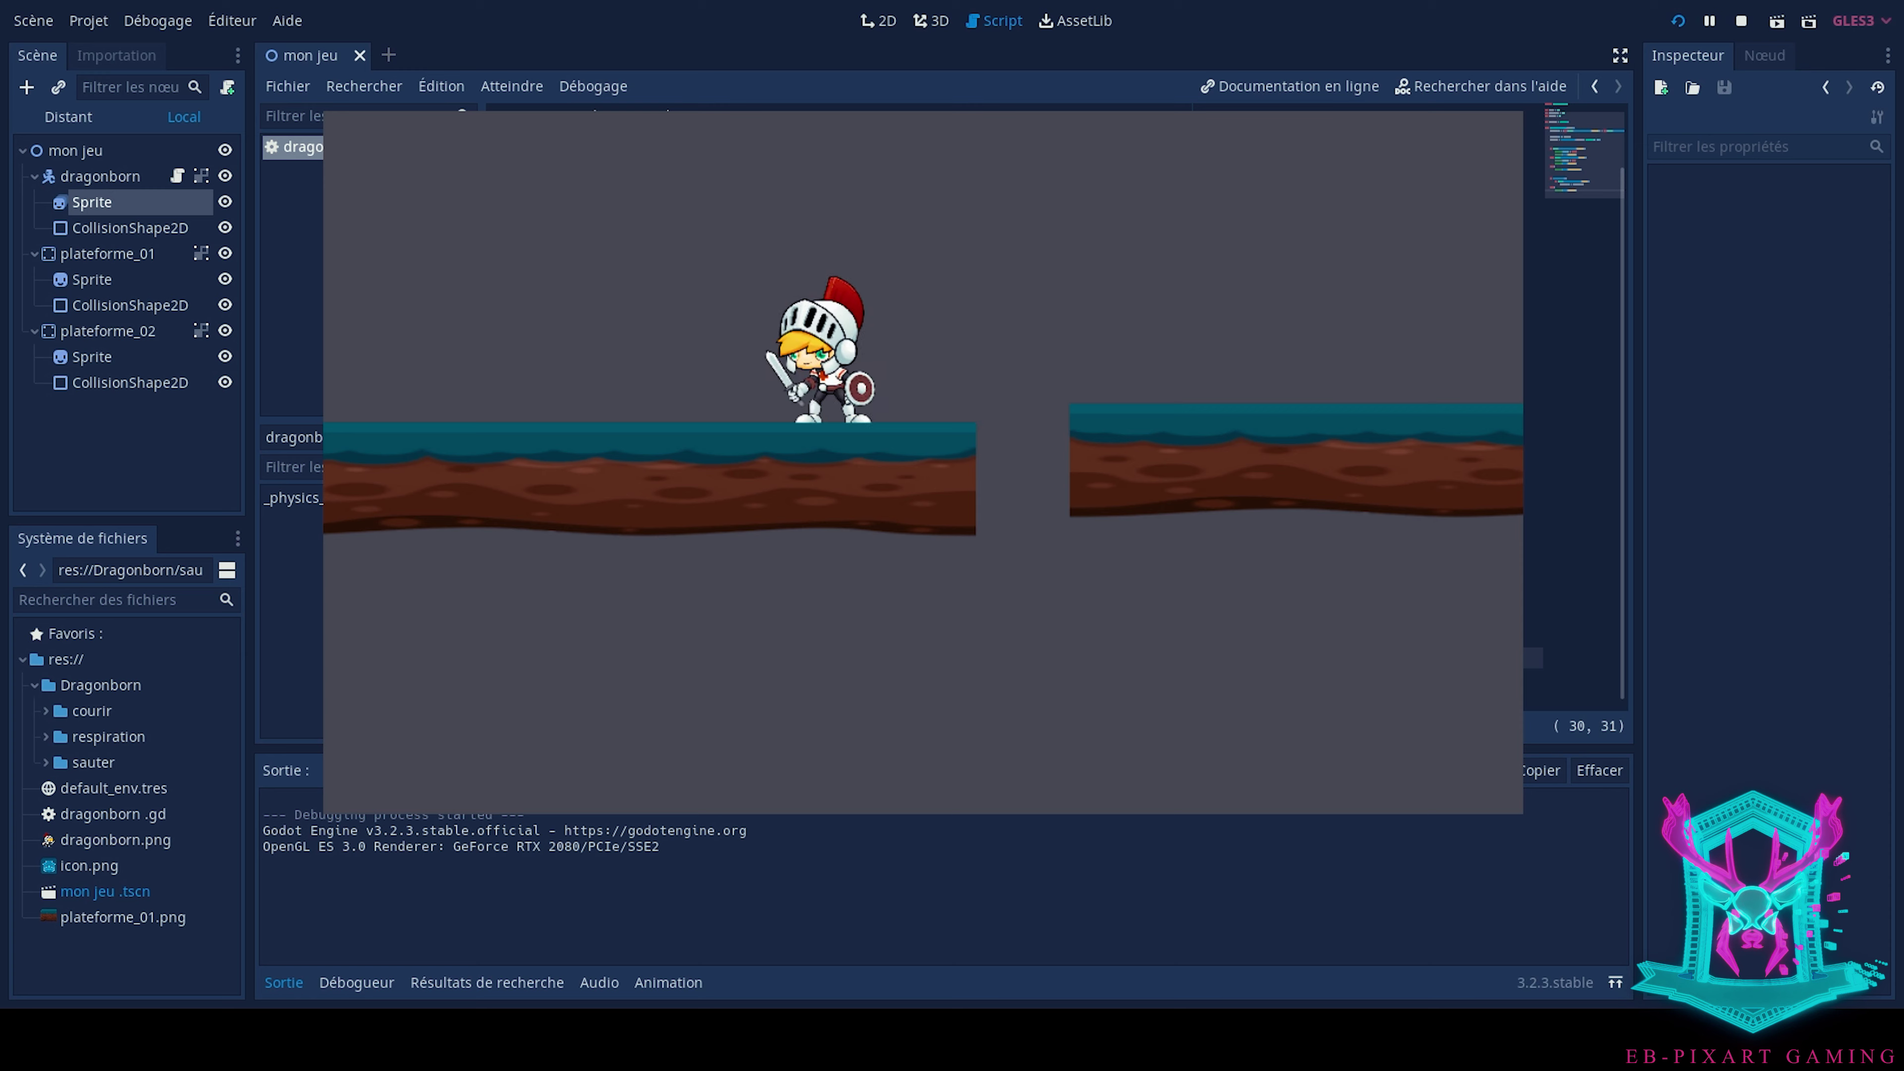
pyautogui.press('space')
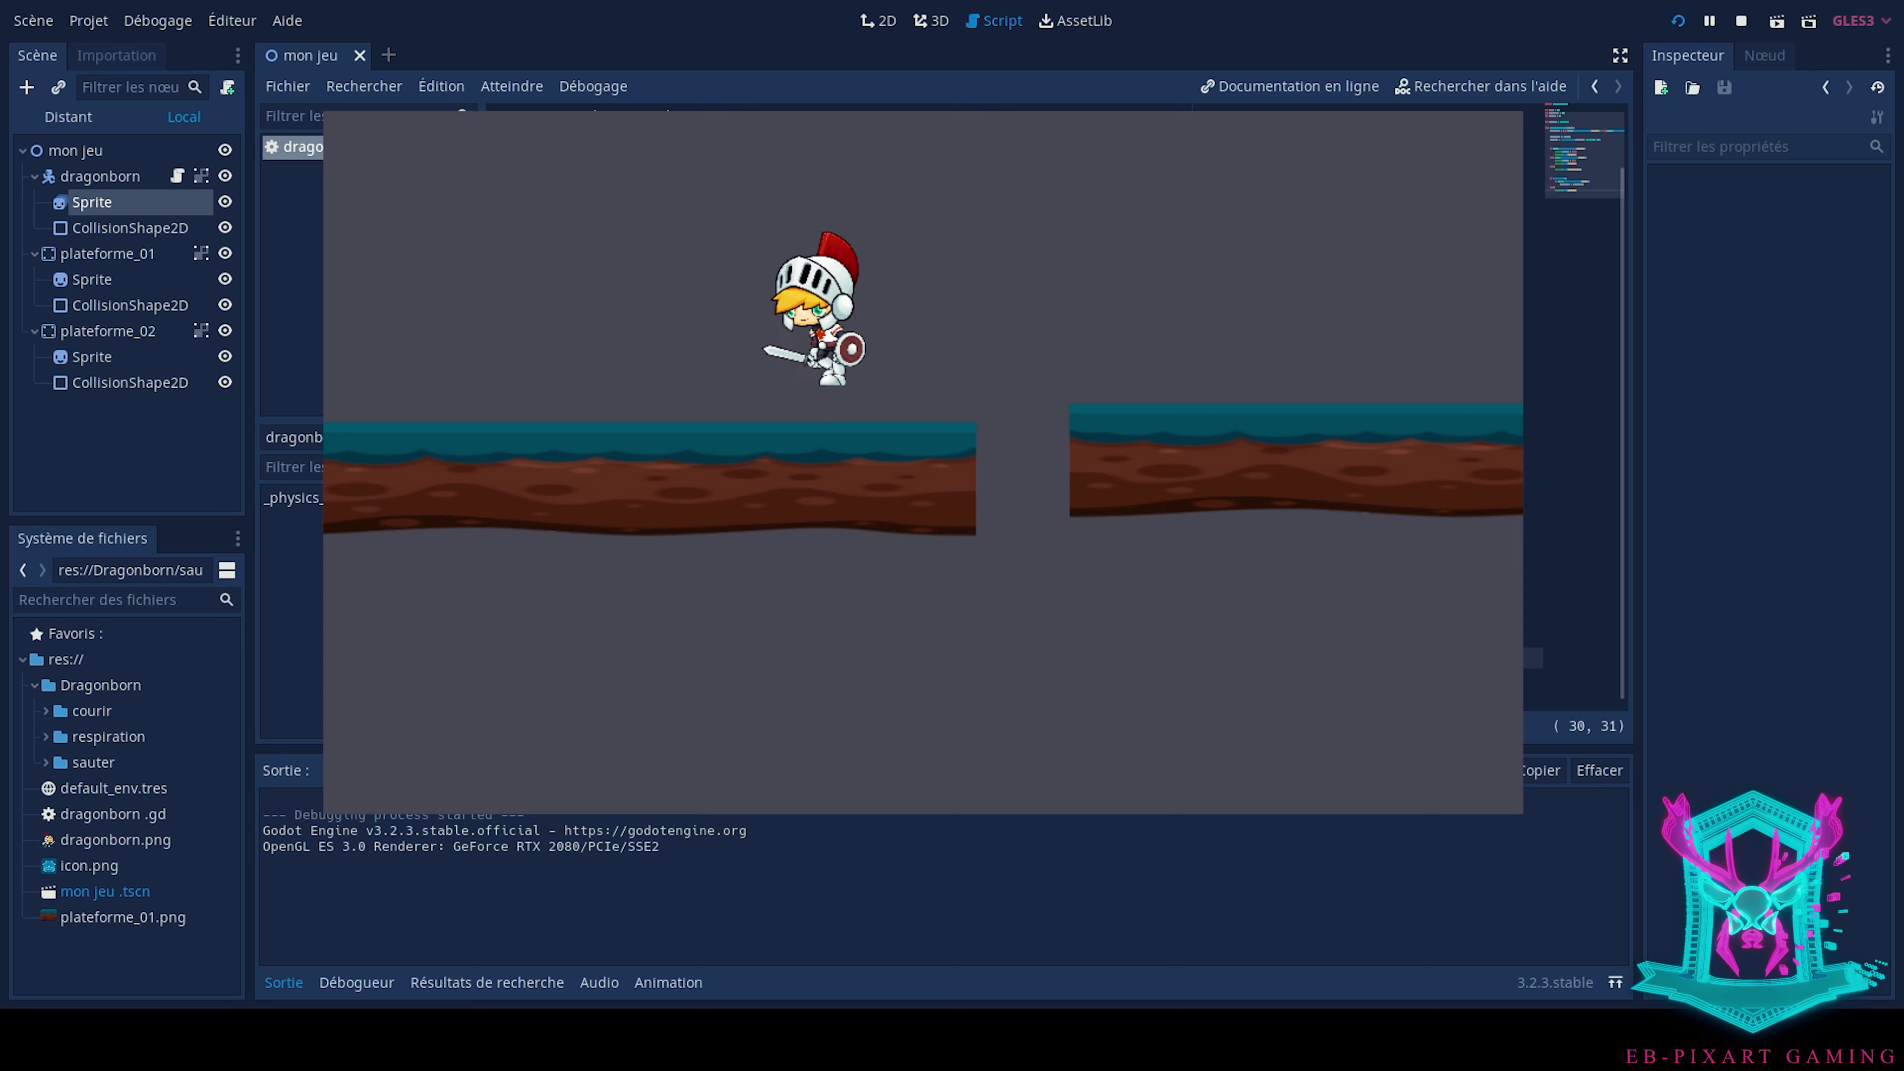
pyautogui.press('F8')
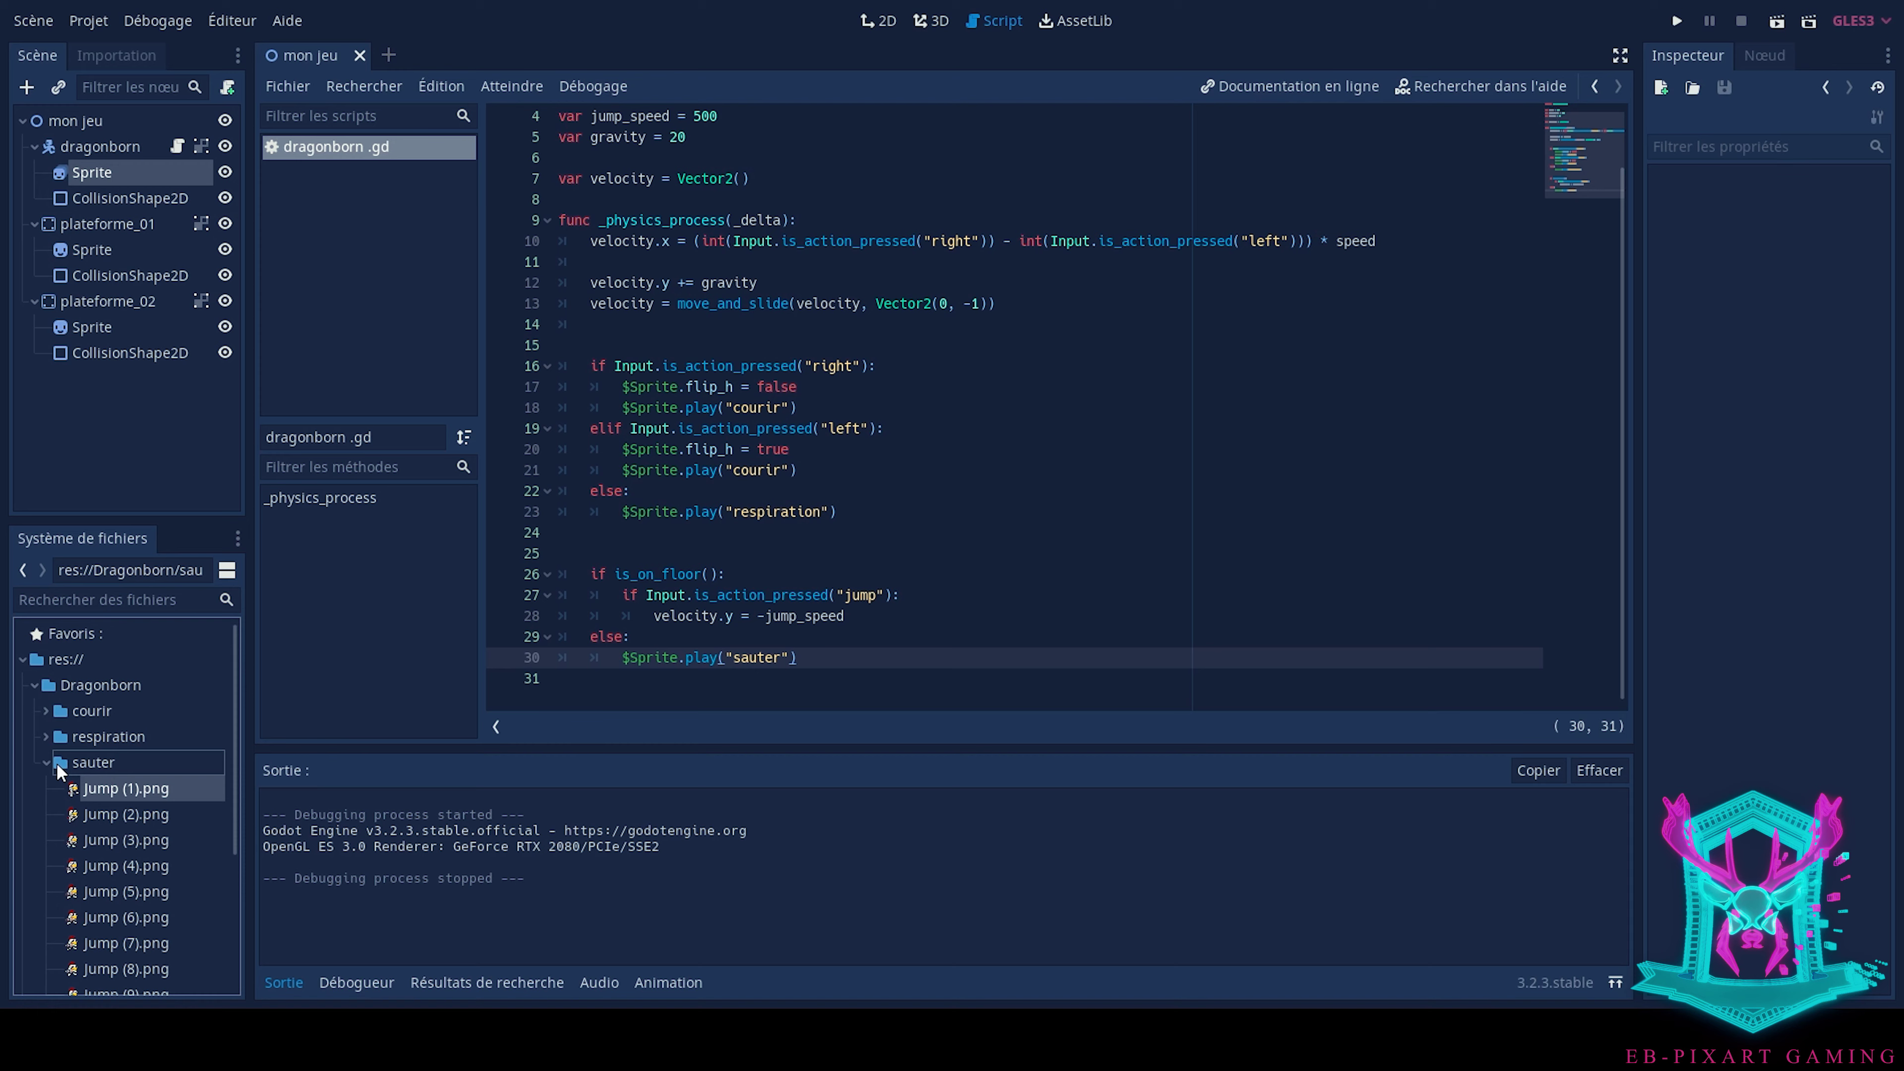
# Open the Sprite's animation frames and delete four frames from the sauter animation
pyautogui.click(97, 175)
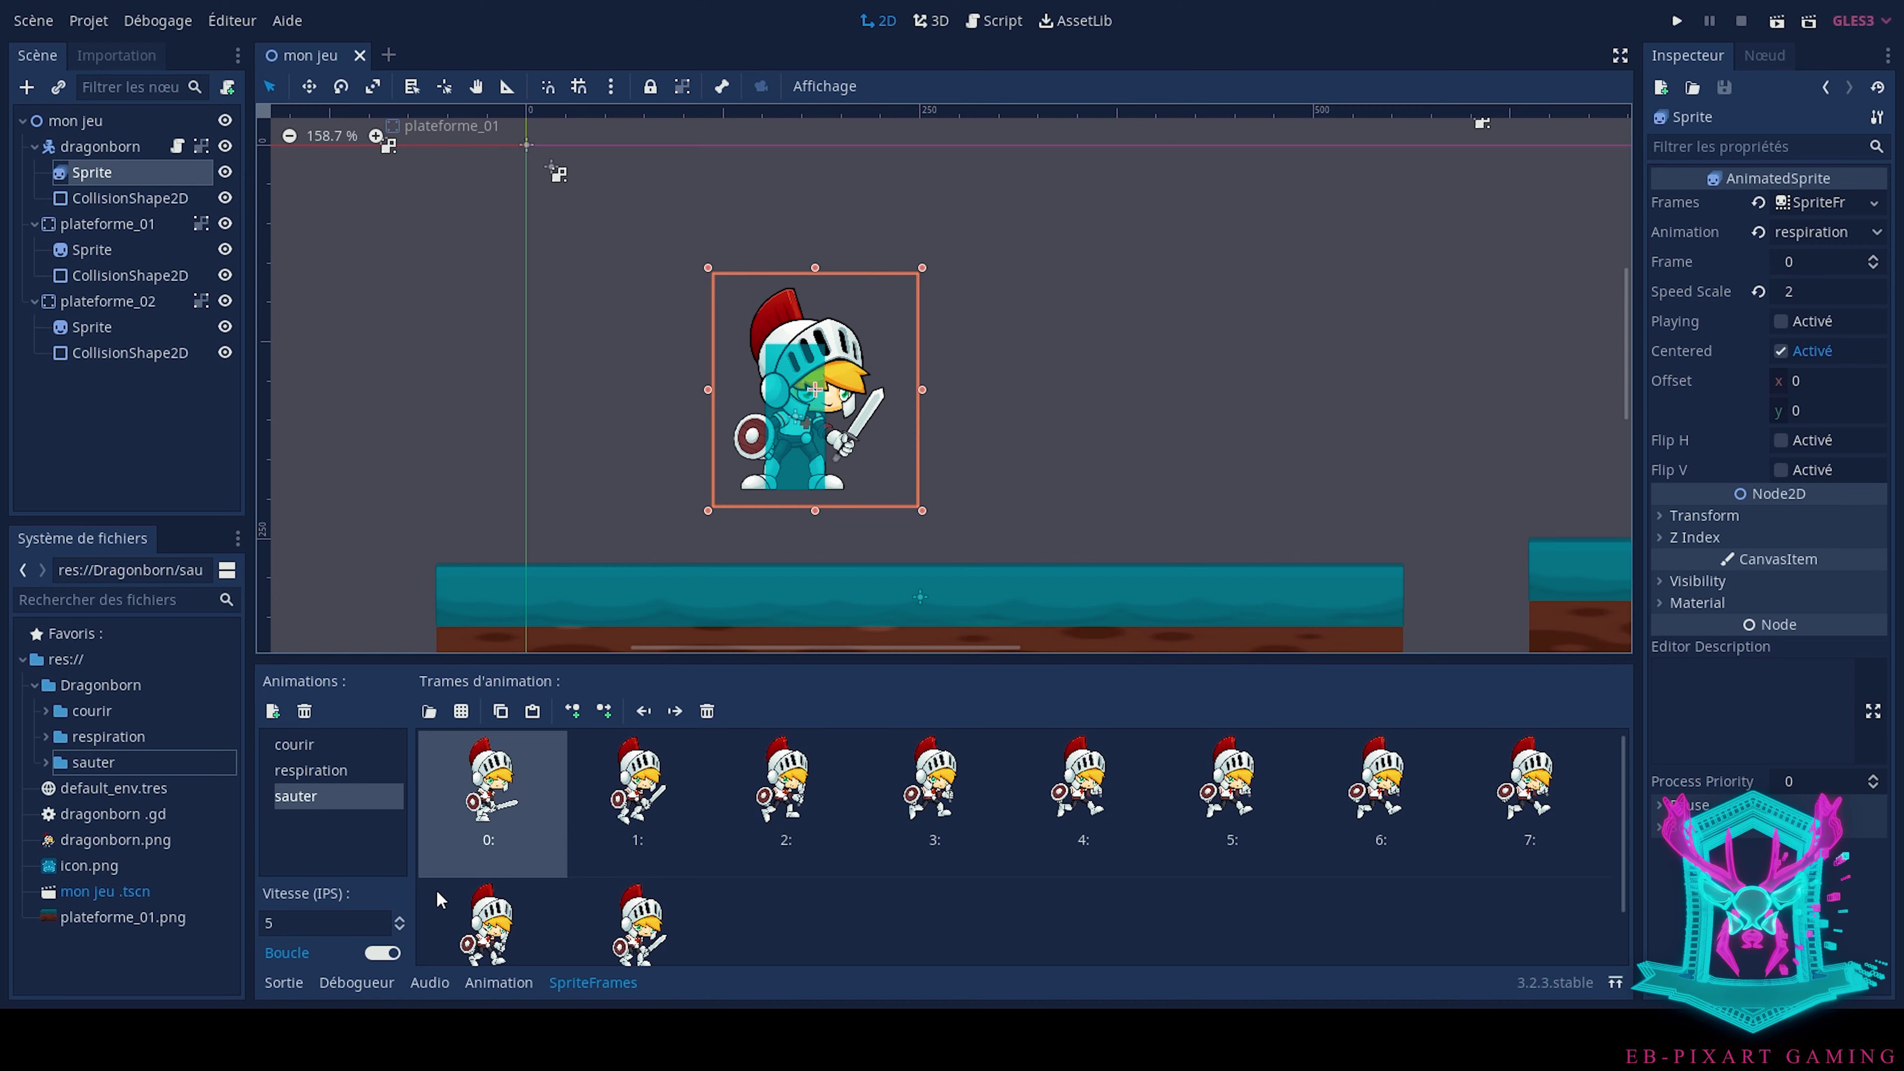
pyautogui.scroll(-2, 480, 908)
pyautogui.scroll(1, 606, 905)
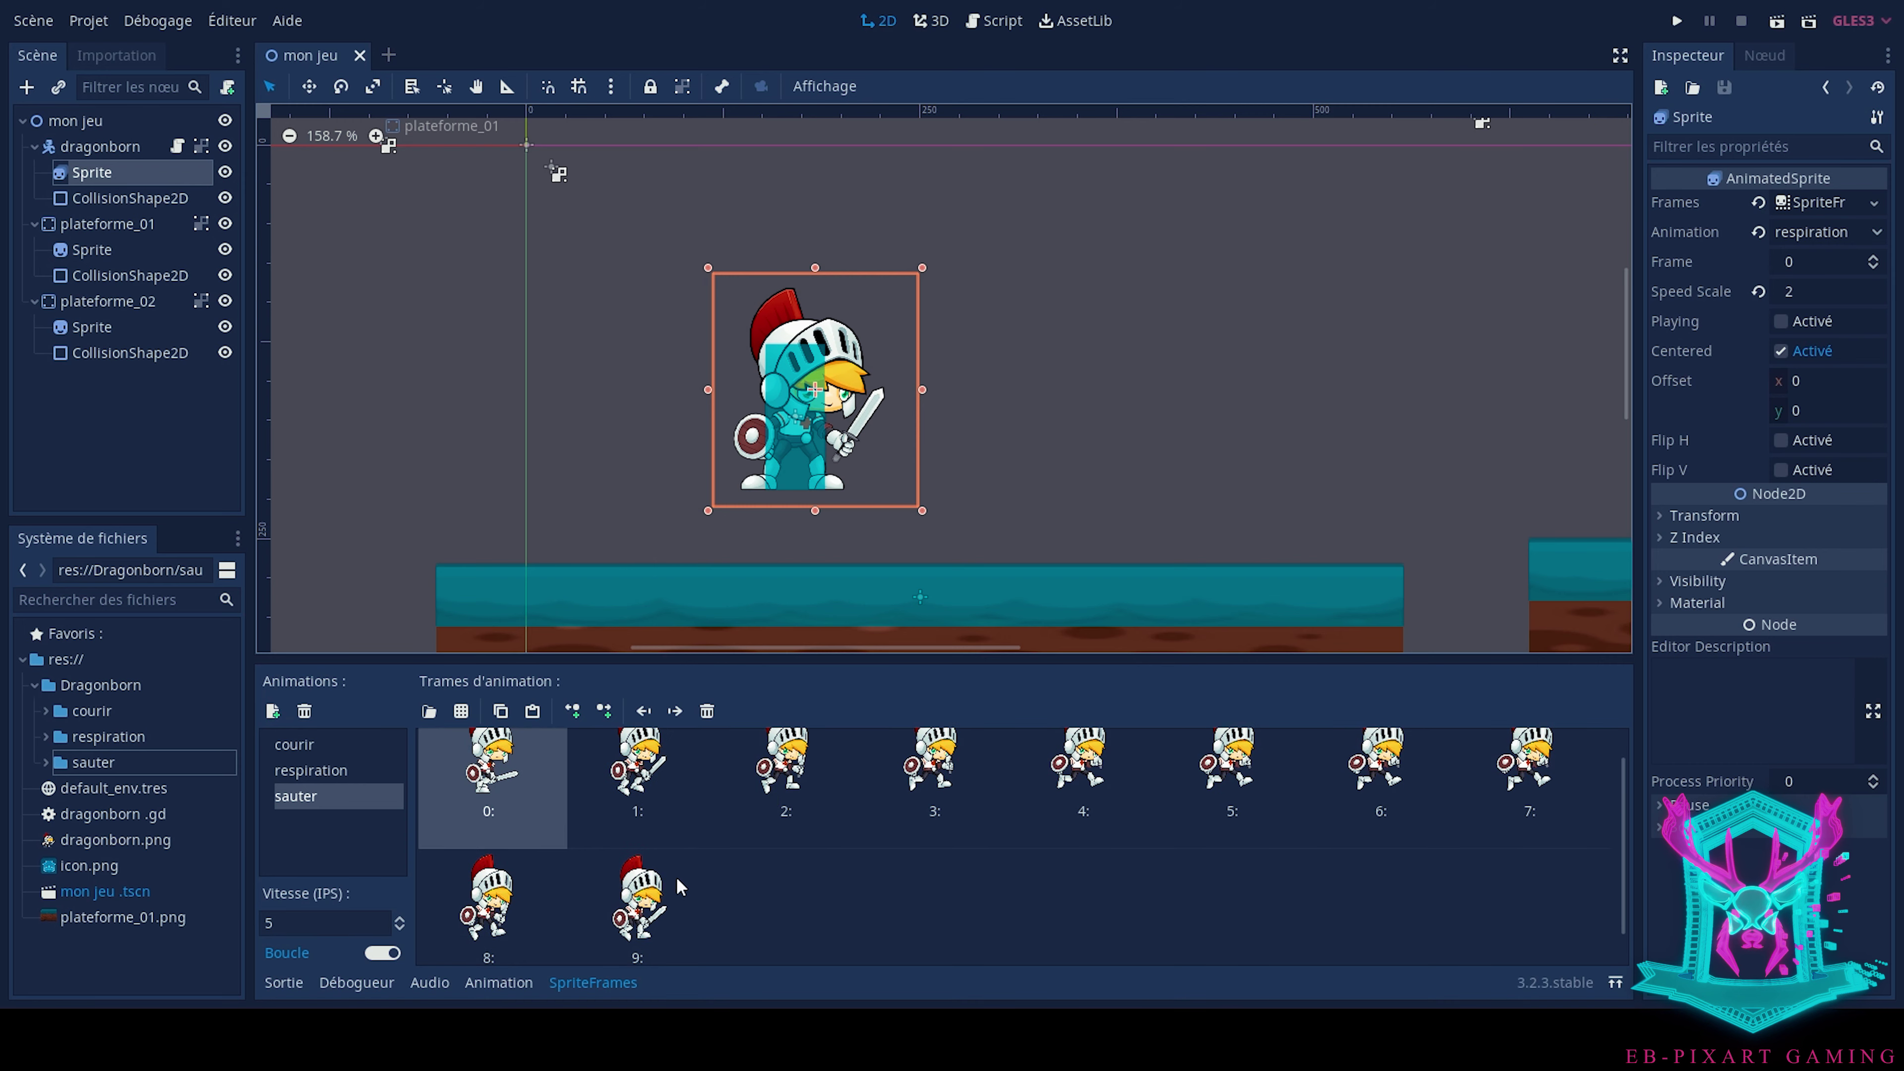
pyautogui.click(707, 711)
pyautogui.click(707, 712)
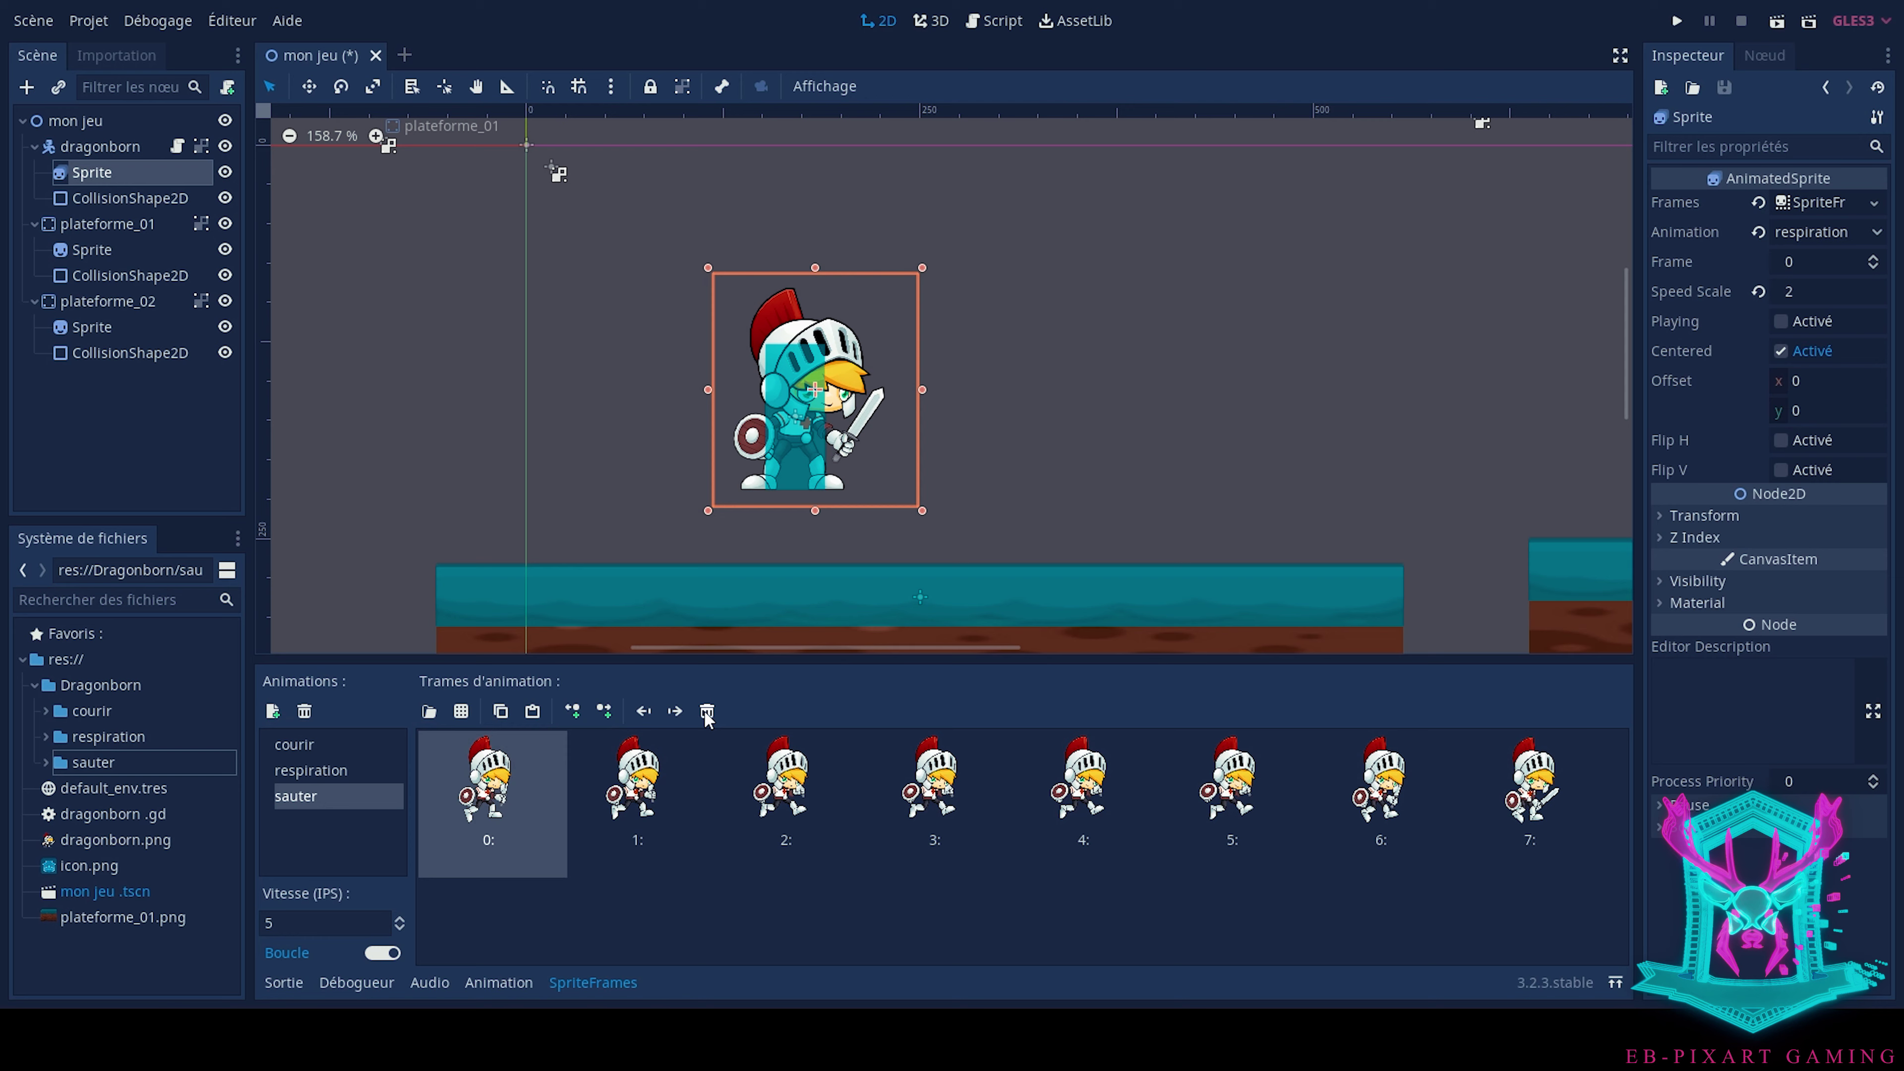
pyautogui.click(707, 712)
pyautogui.click(707, 712)
# Delete the remaining extra sauter frames, leaving only frame 0, then save and launch the game
pyautogui.click(633, 797)
pyautogui.click(707, 712)
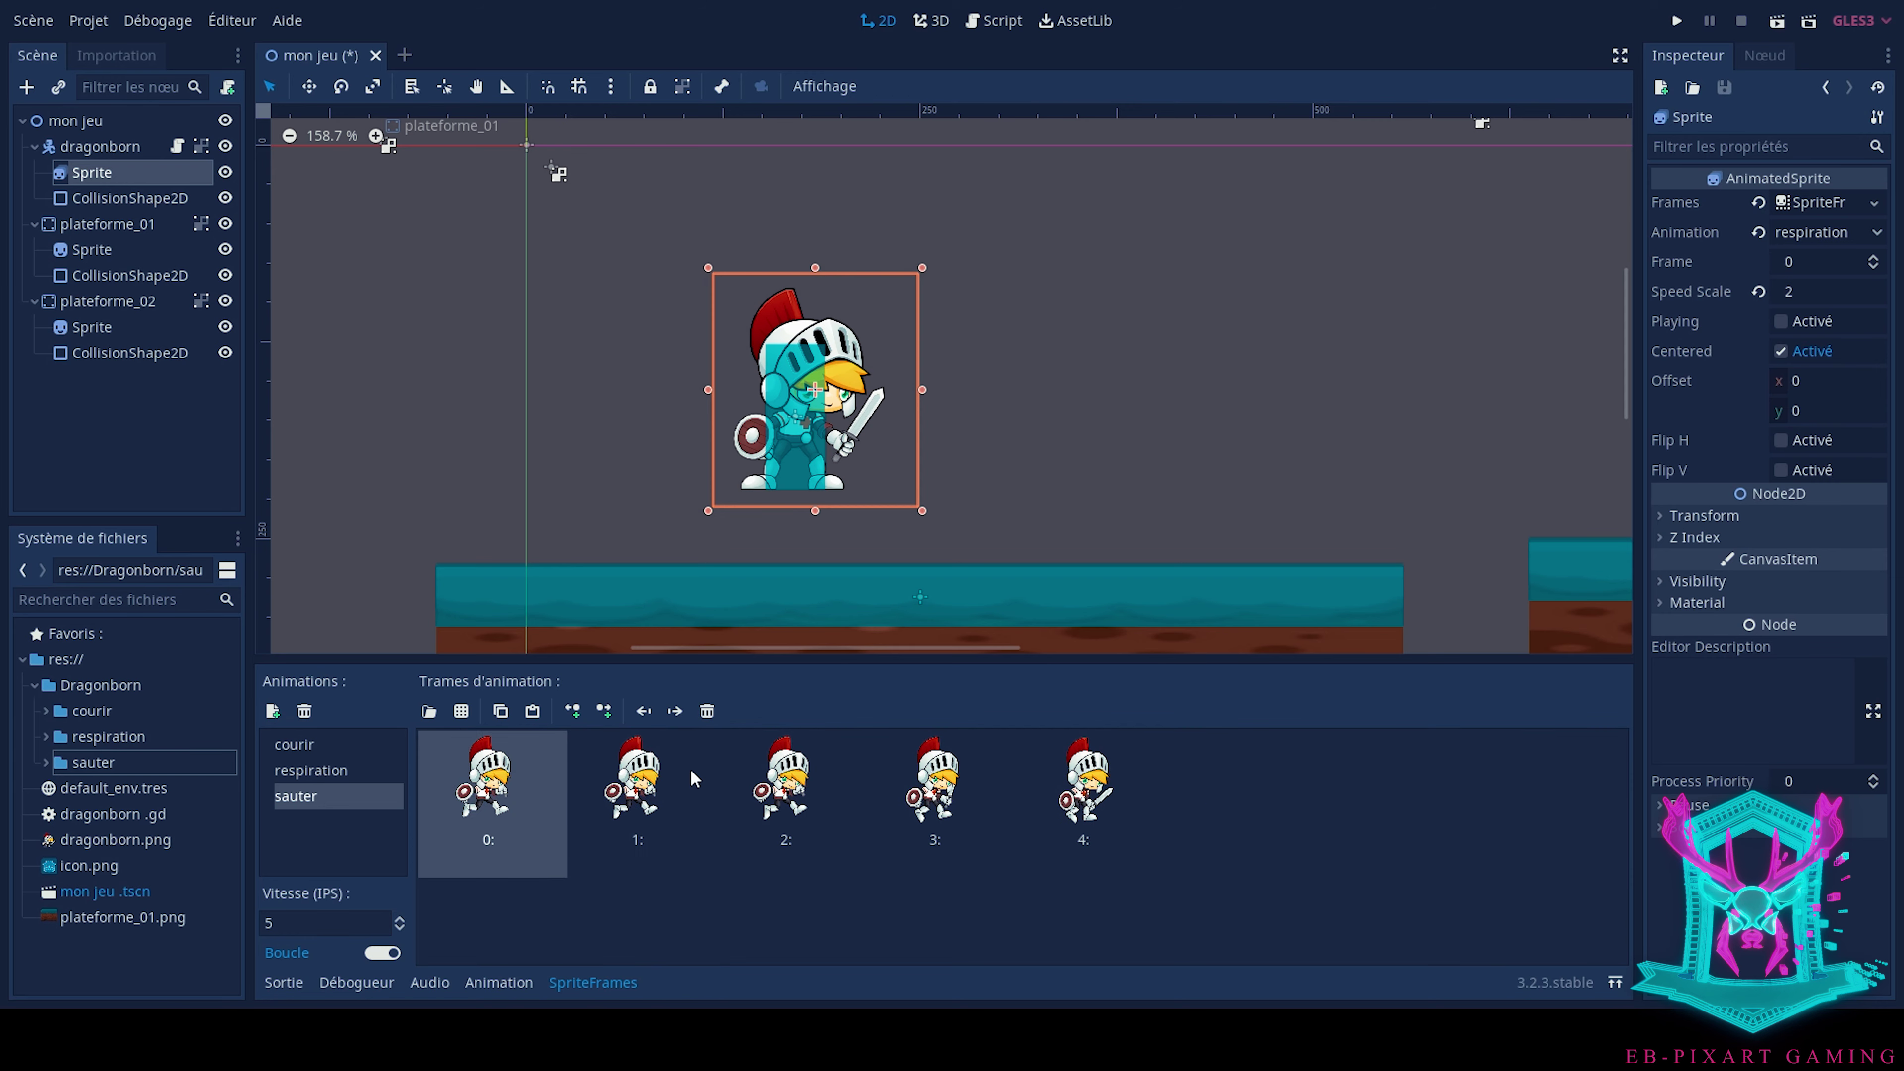
pyautogui.click(653, 802)
pyautogui.click(707, 711)
pyautogui.click(647, 807)
pyautogui.click(707, 711)
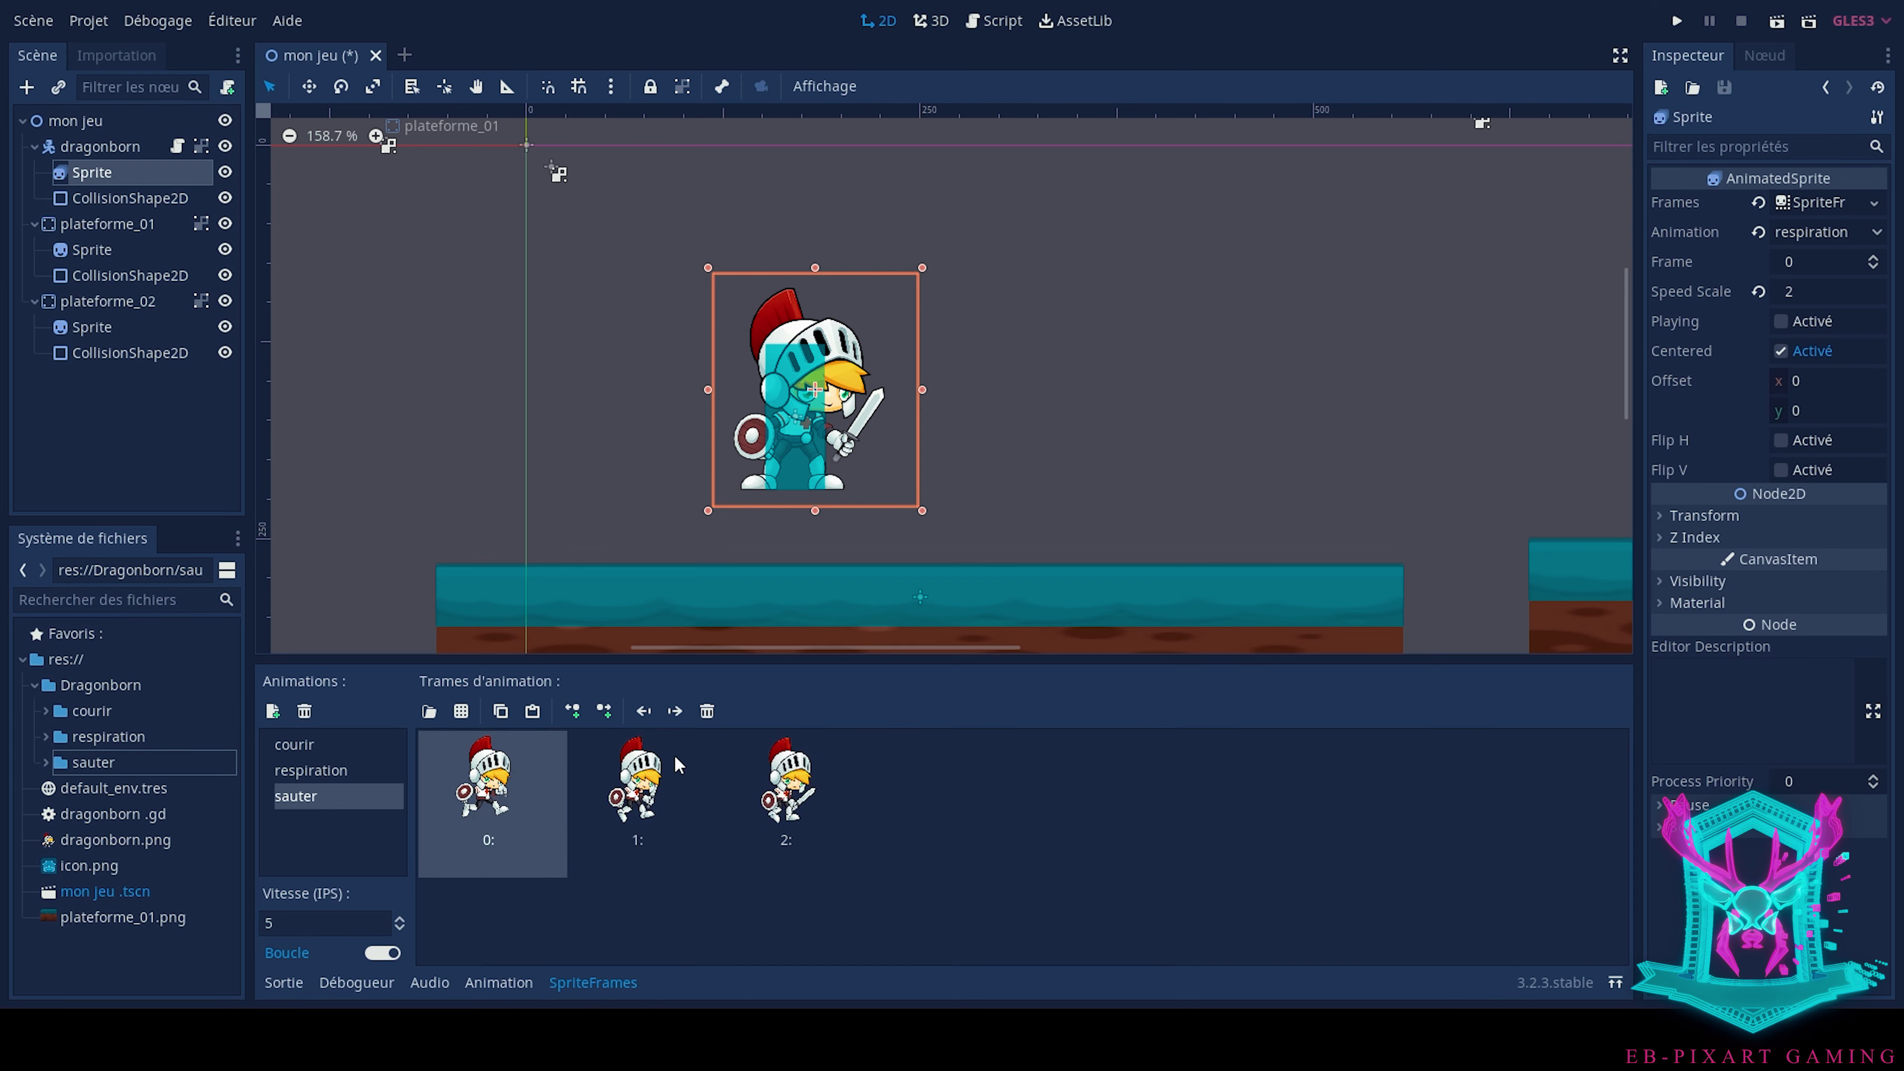
pyautogui.click(647, 799)
pyautogui.click(707, 711)
pyautogui.click(630, 801)
pyautogui.click(707, 711)
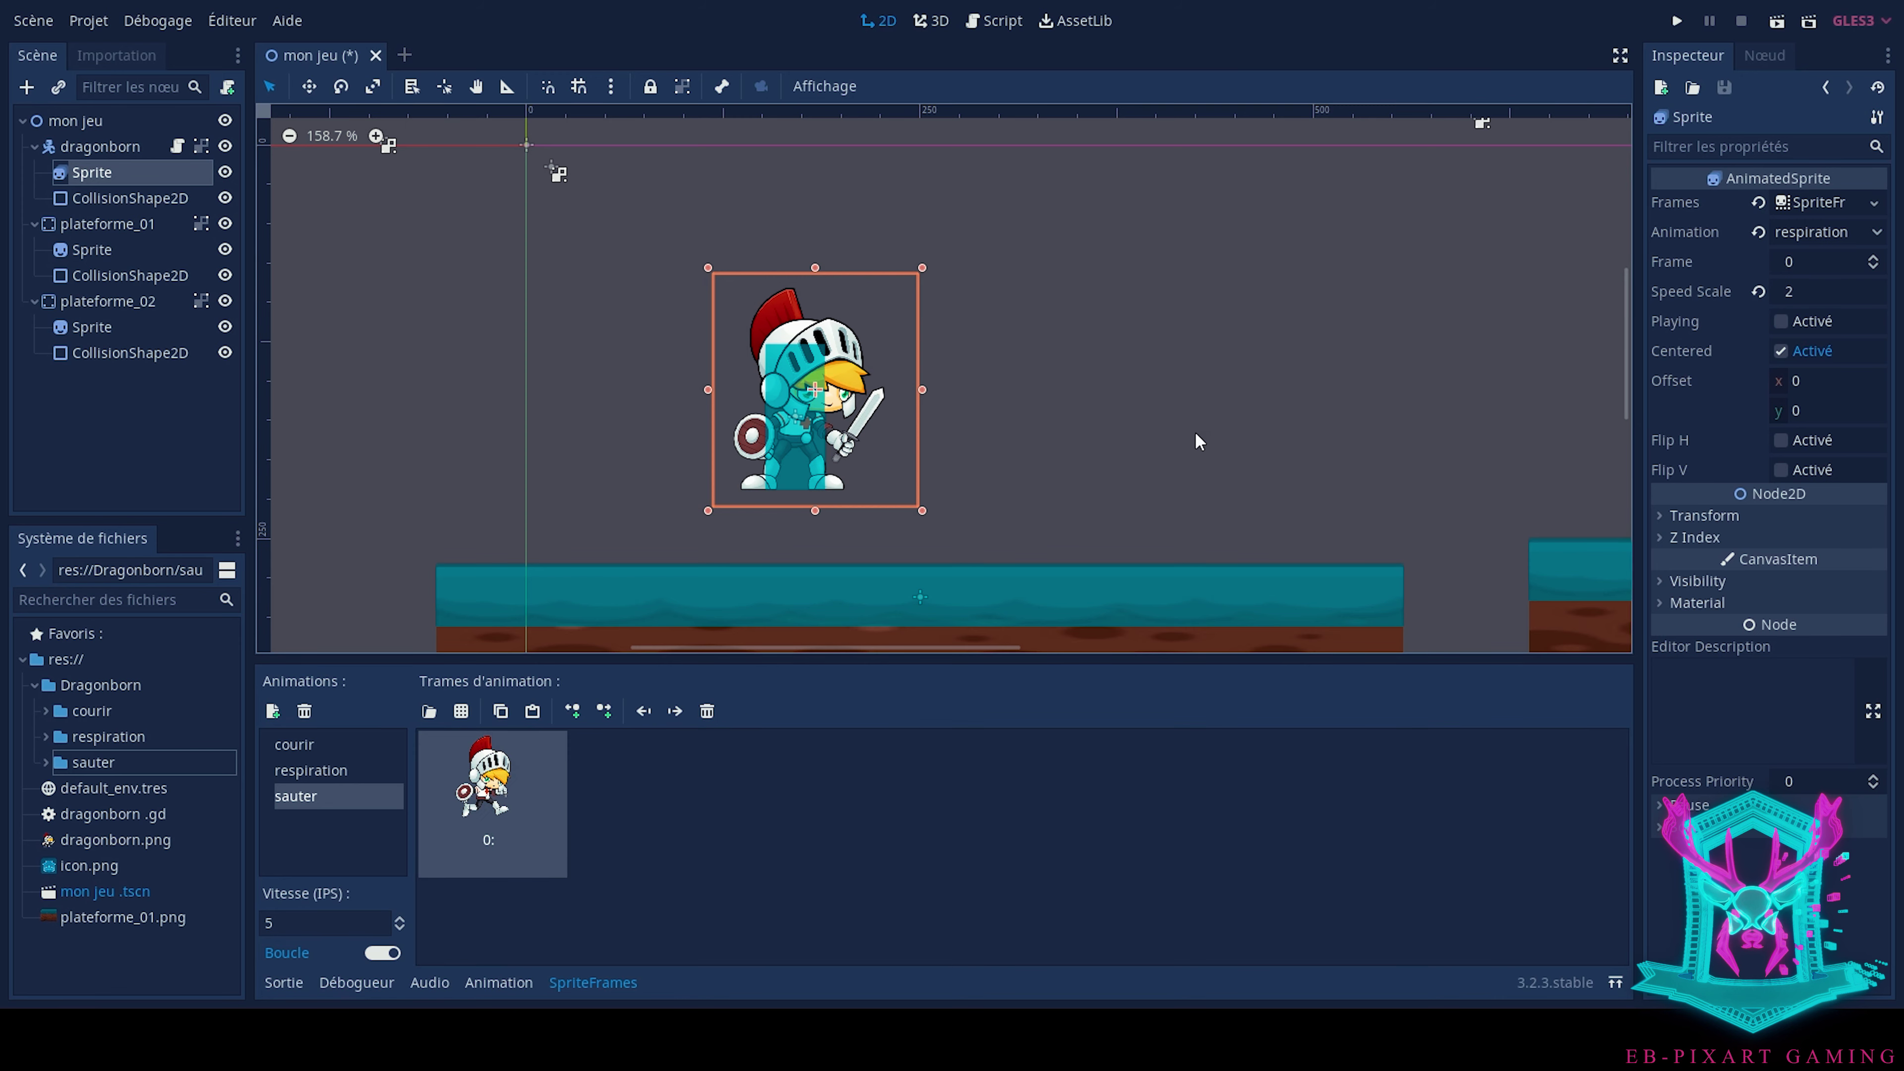
pyautogui.hotkey('ctrl', 's')
pyautogui.click(1671, 15)
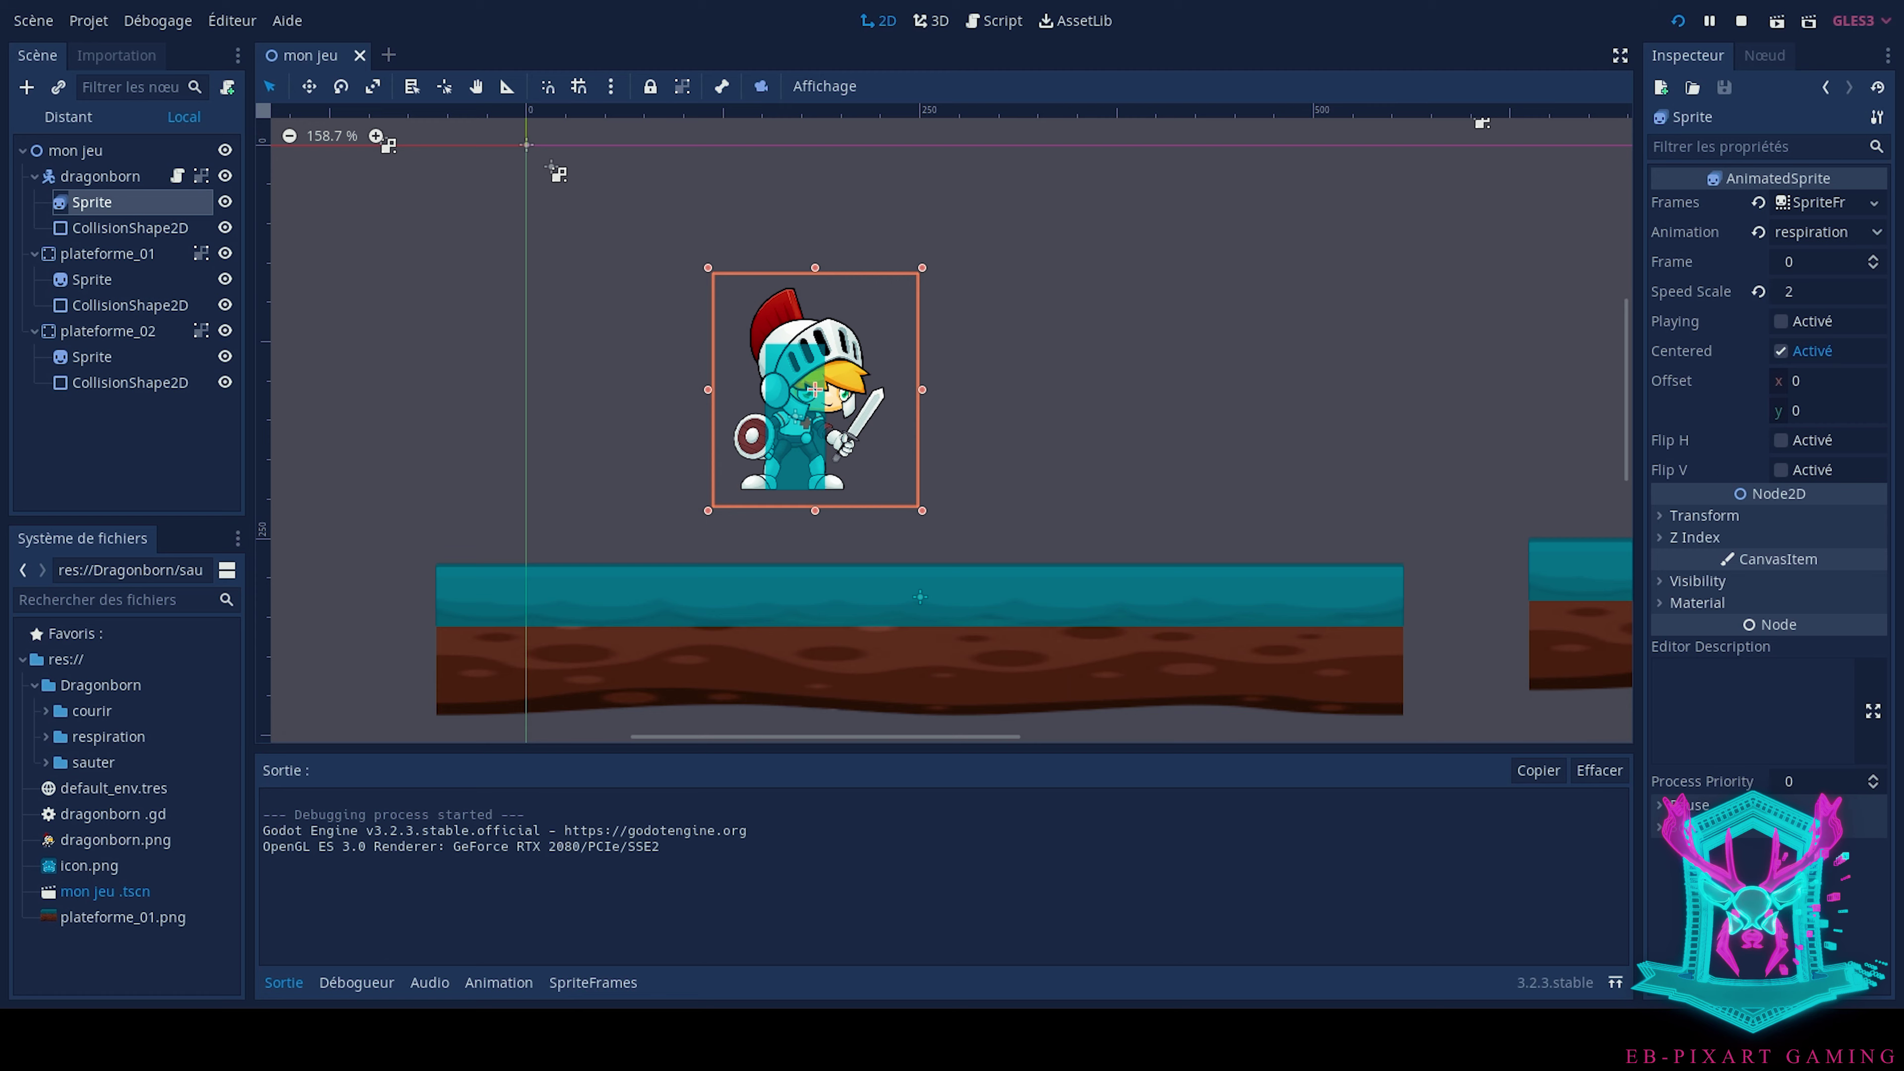
# Jump the knight across the gap to the right and back to the left
pyautogui.press('Up')
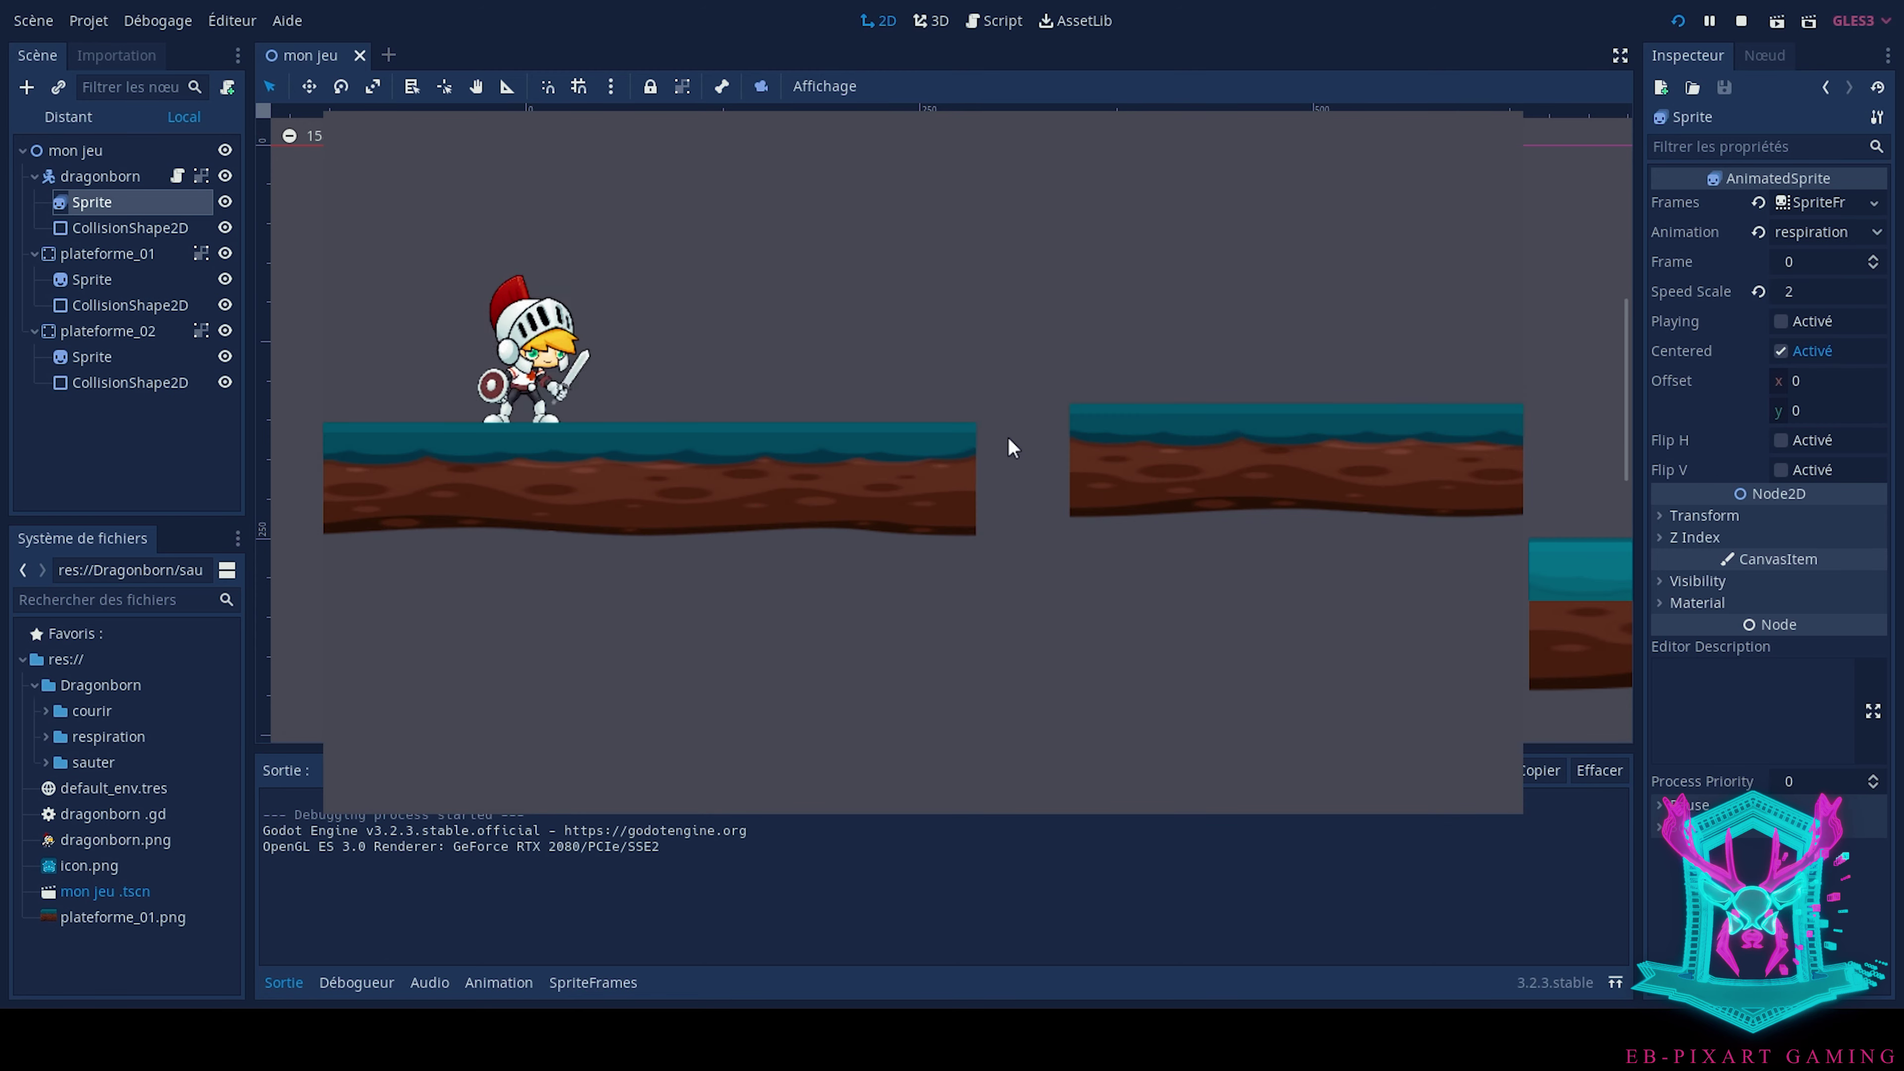
pyautogui.press('Right')
pyautogui.press('Up')
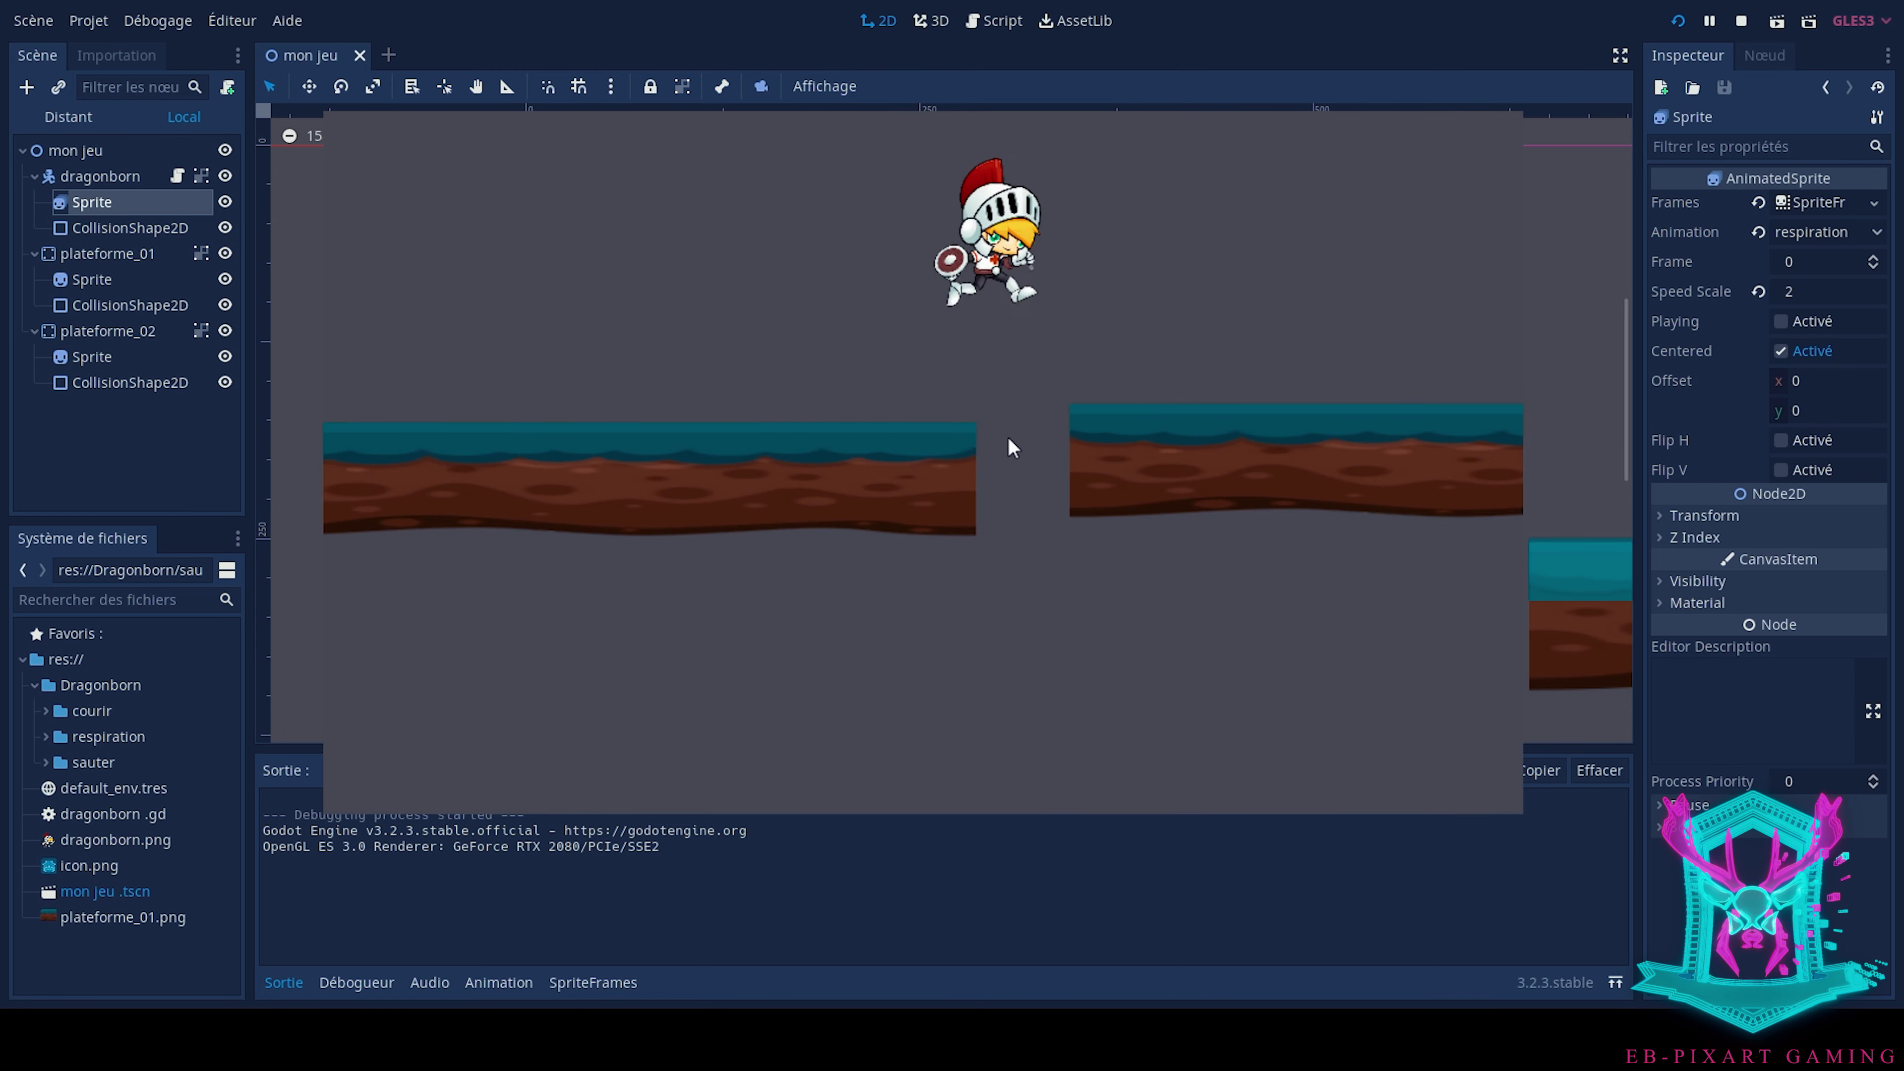
pyautogui.press('Left')
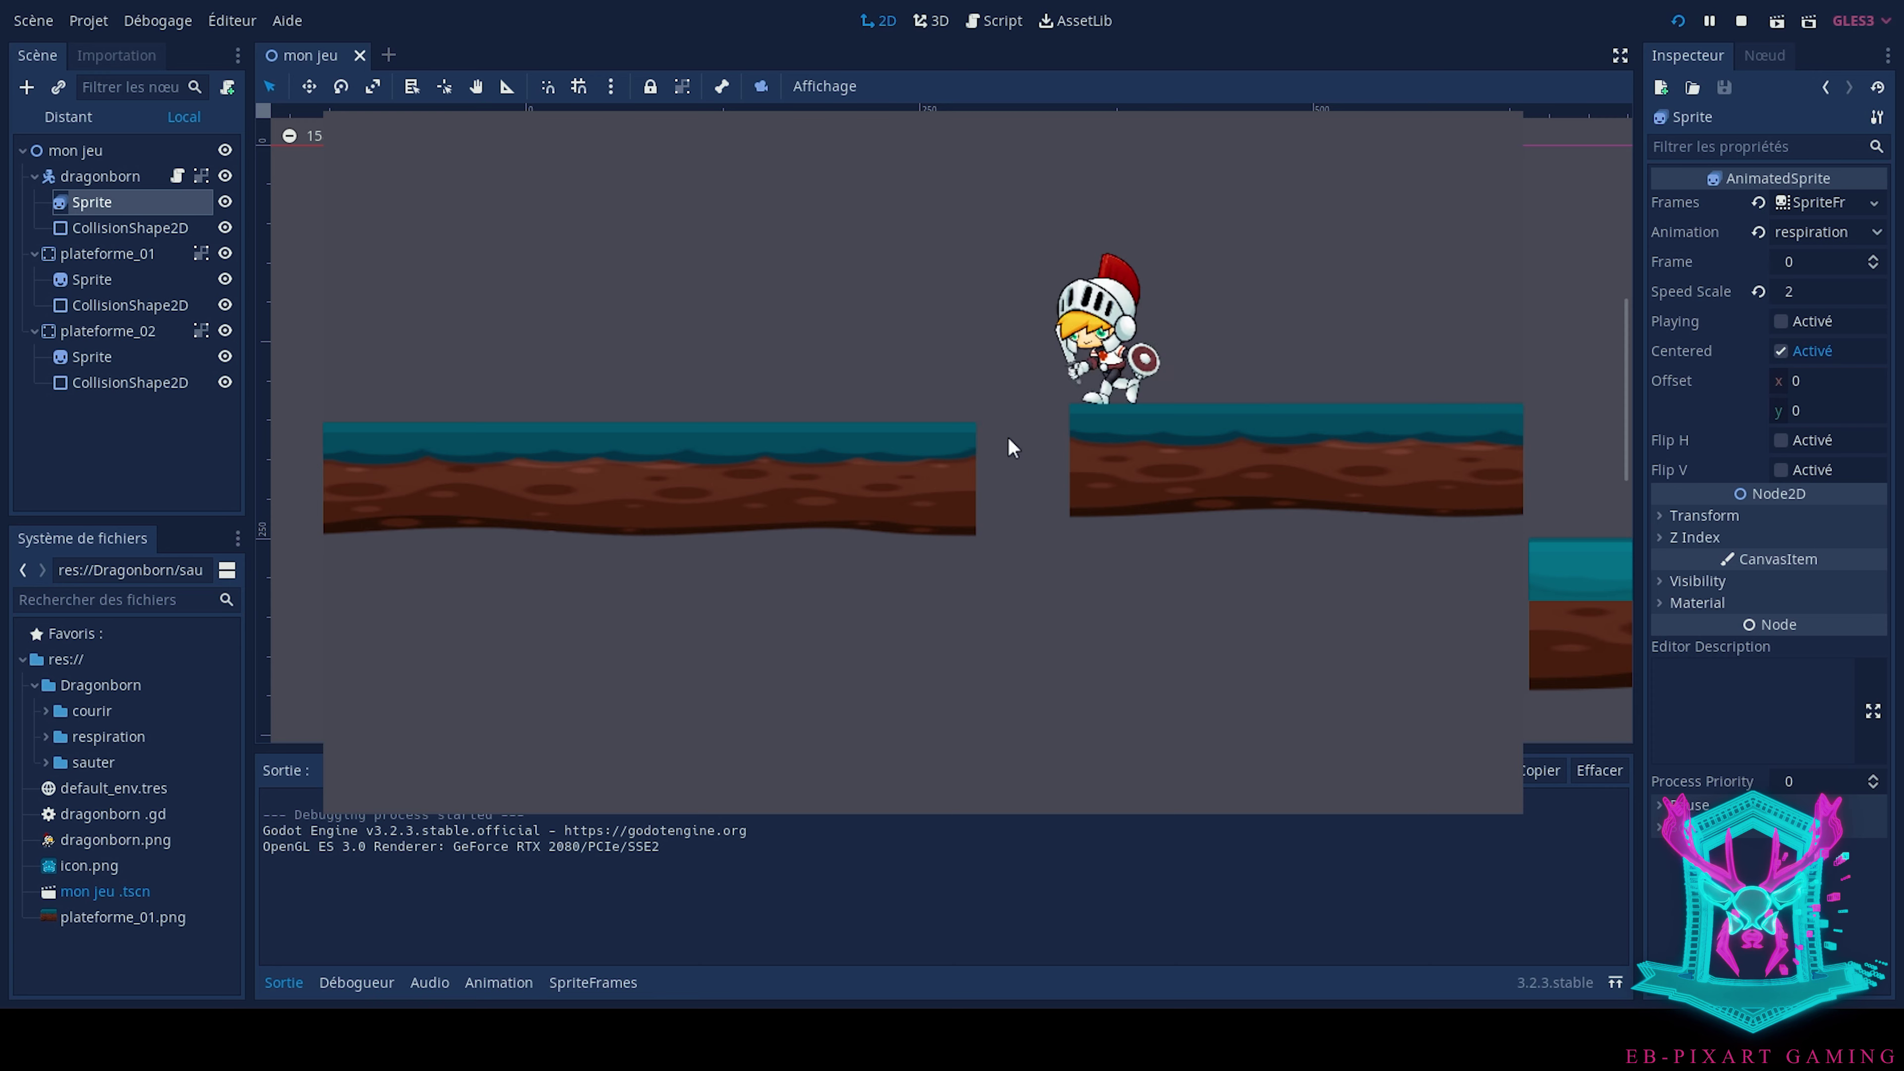
pyautogui.press('Up')
pyautogui.press('Up')
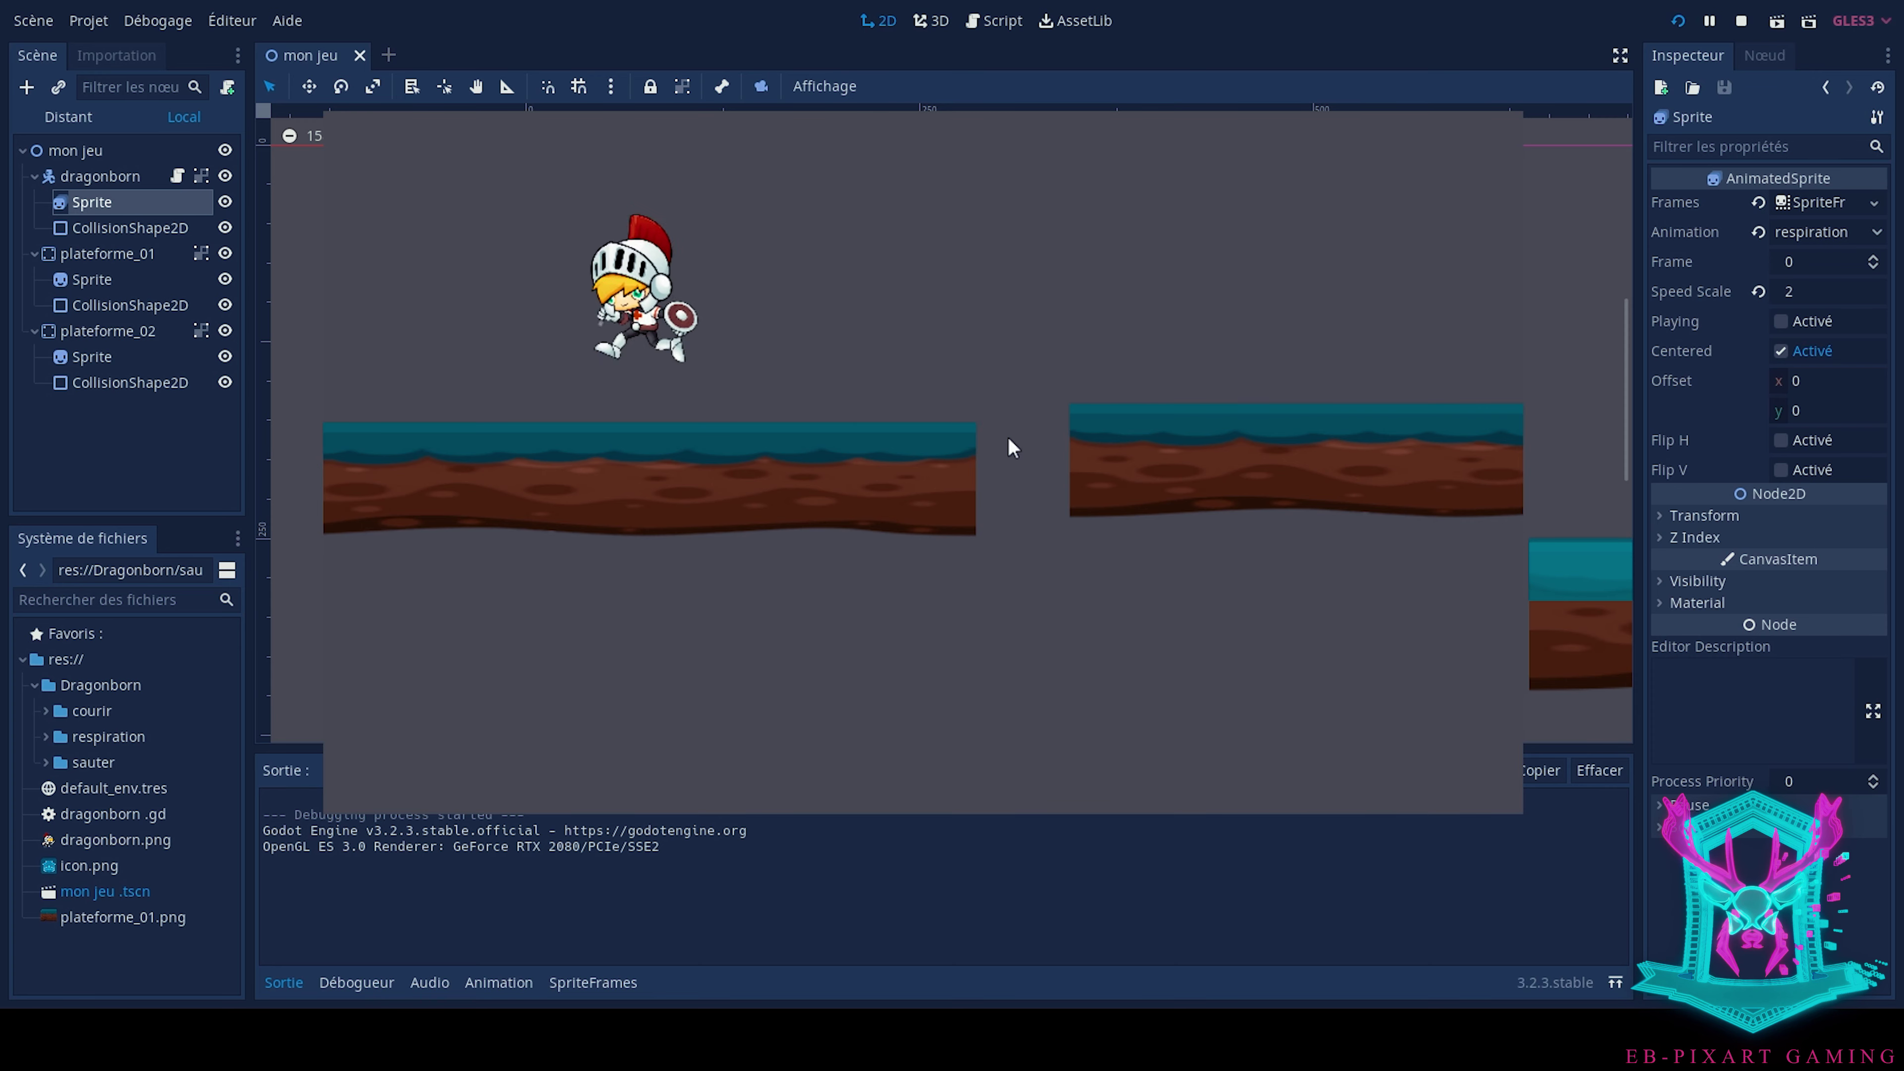
pyautogui.press('Right')
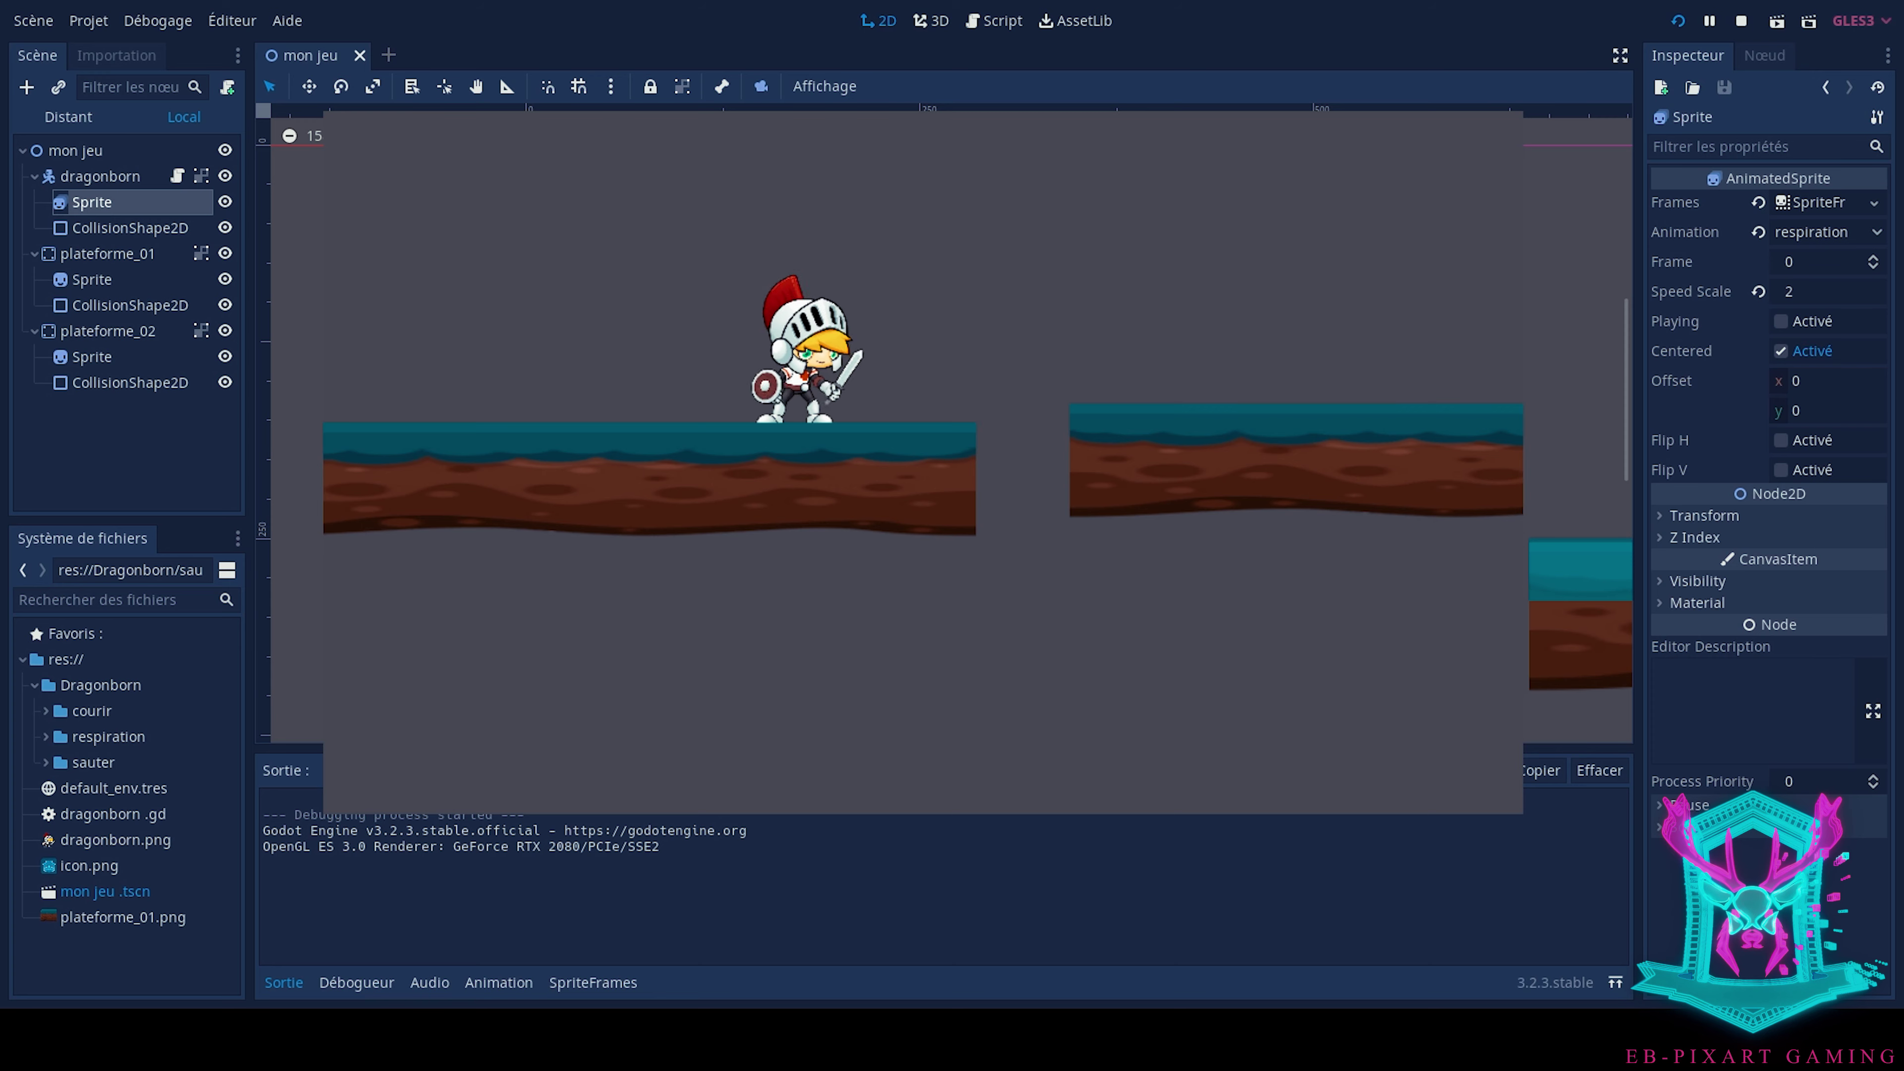
# Jump onto the right platform, then leap back and stop on the left platform
pyautogui.press('Right')
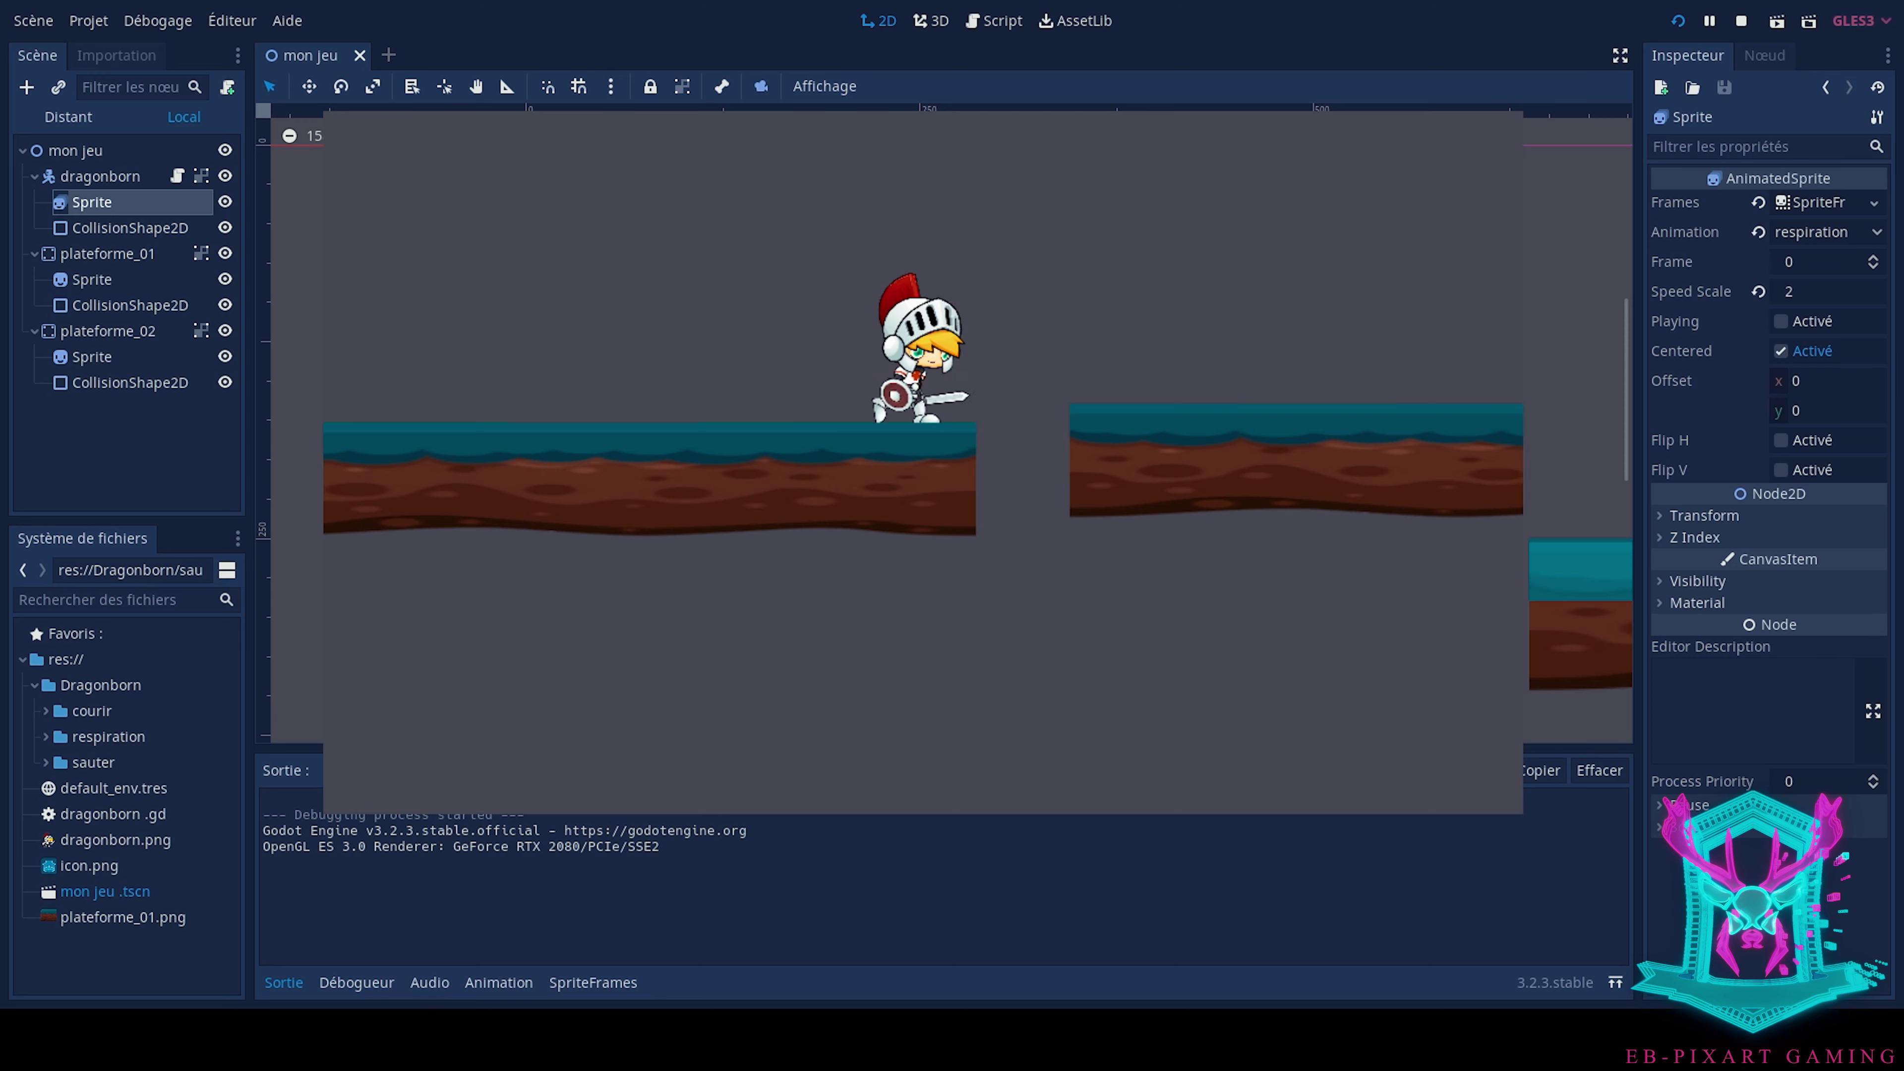
pyautogui.press('Up')
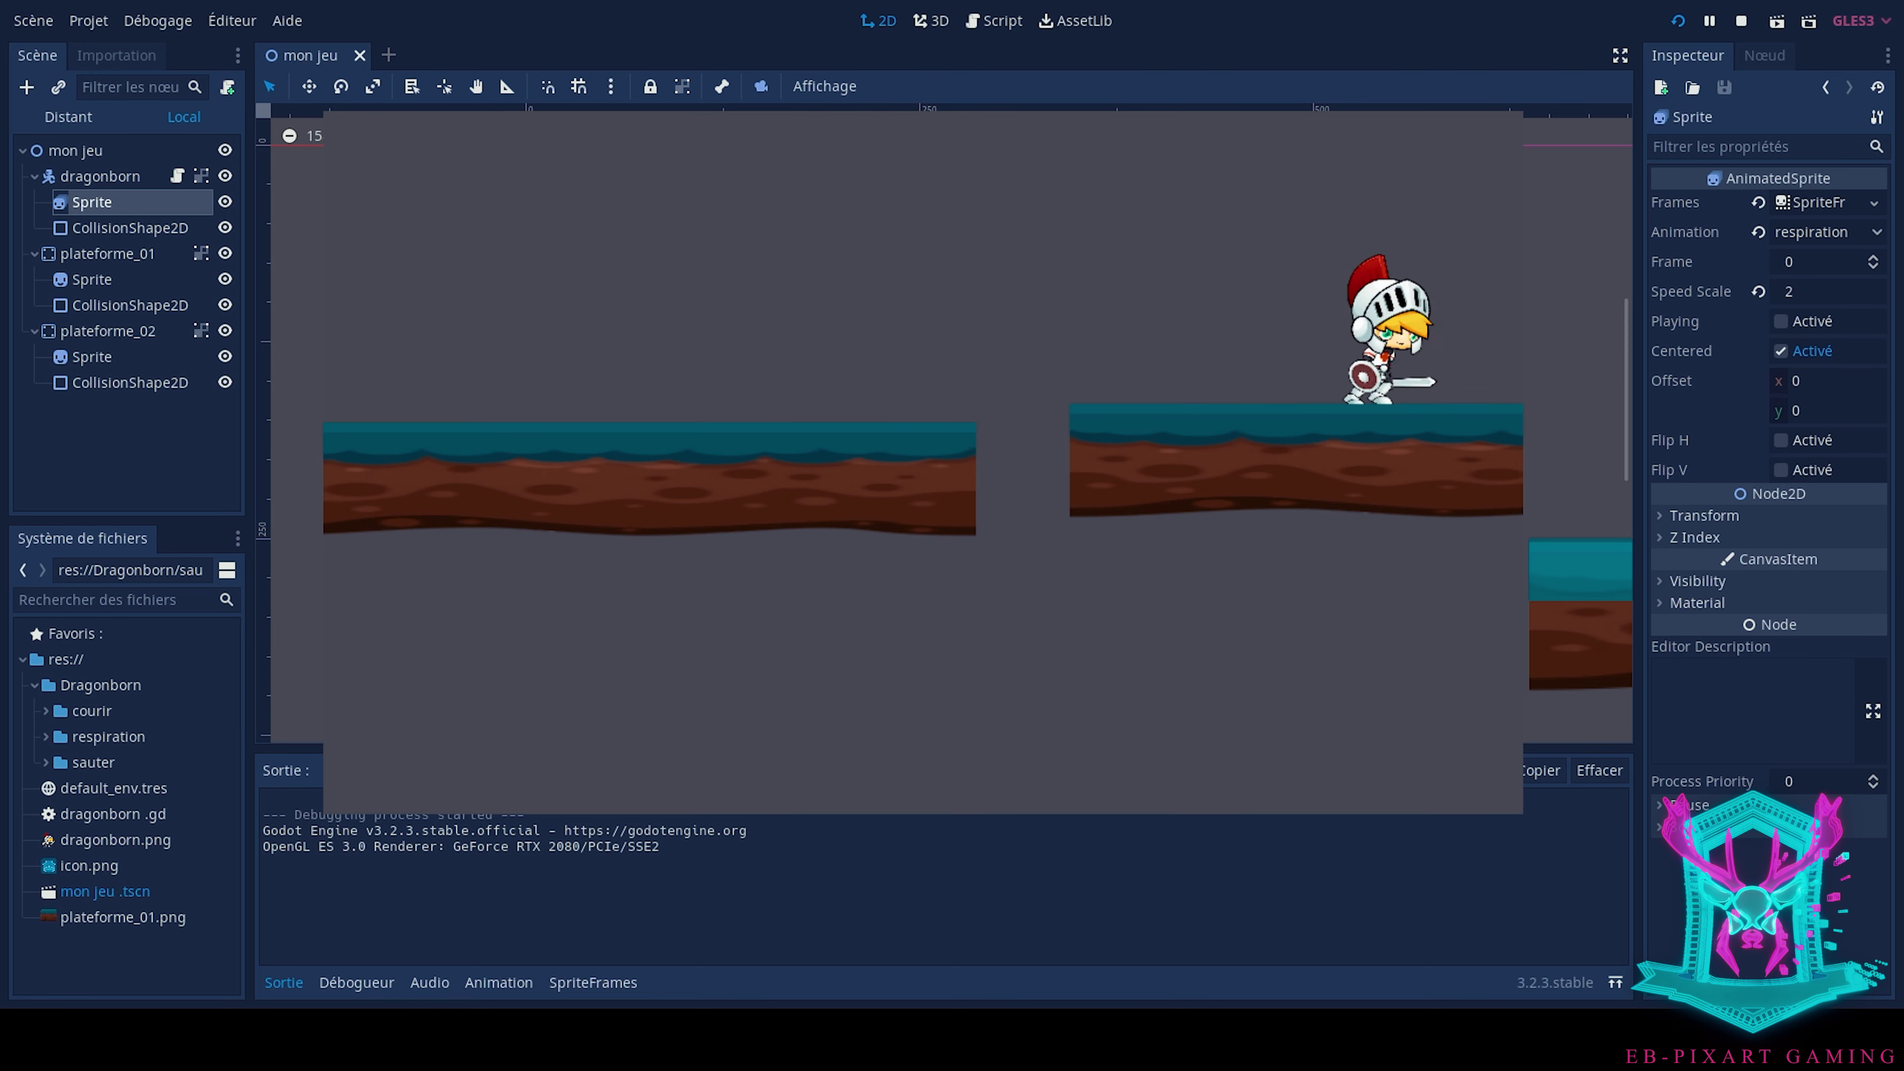
pyautogui.press('Right')
pyautogui.press('Left')
pyautogui.press('Right')
pyautogui.press('Left')
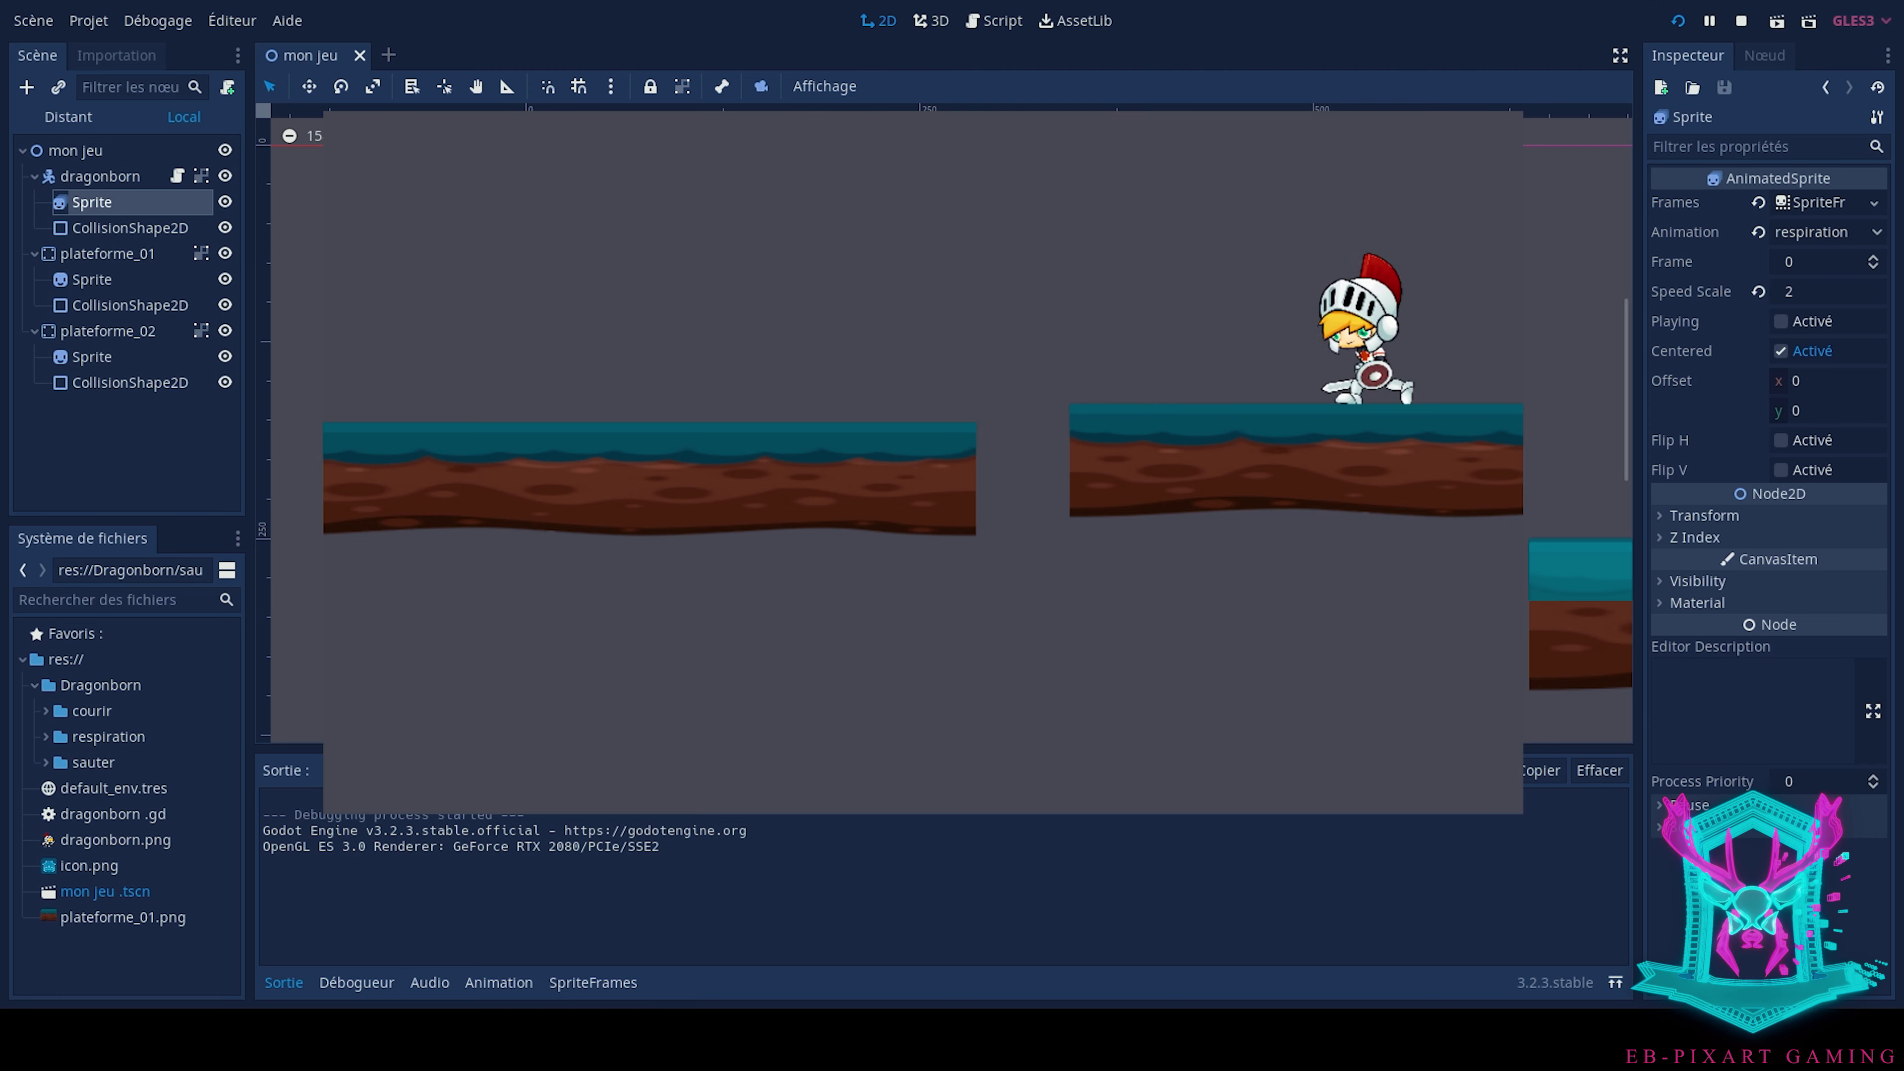
pyautogui.press('Up')
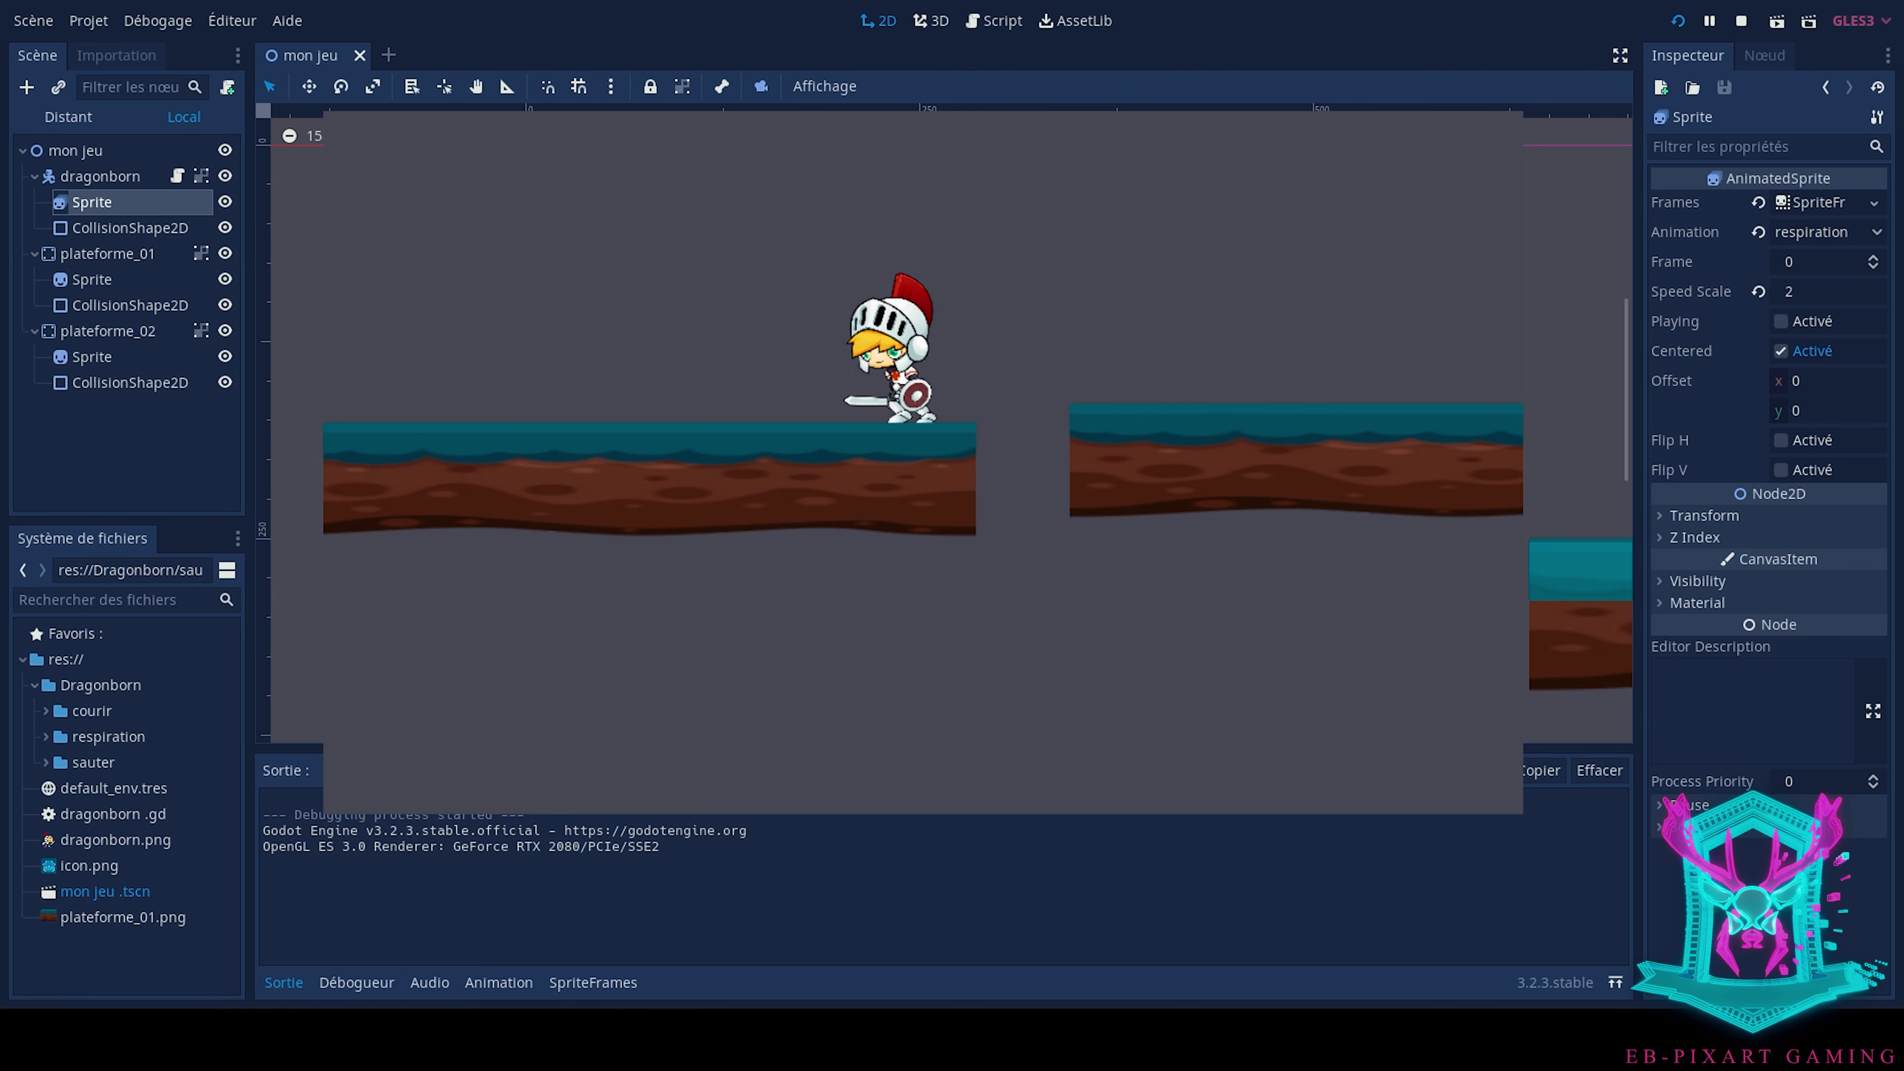
pyautogui.press('Right')
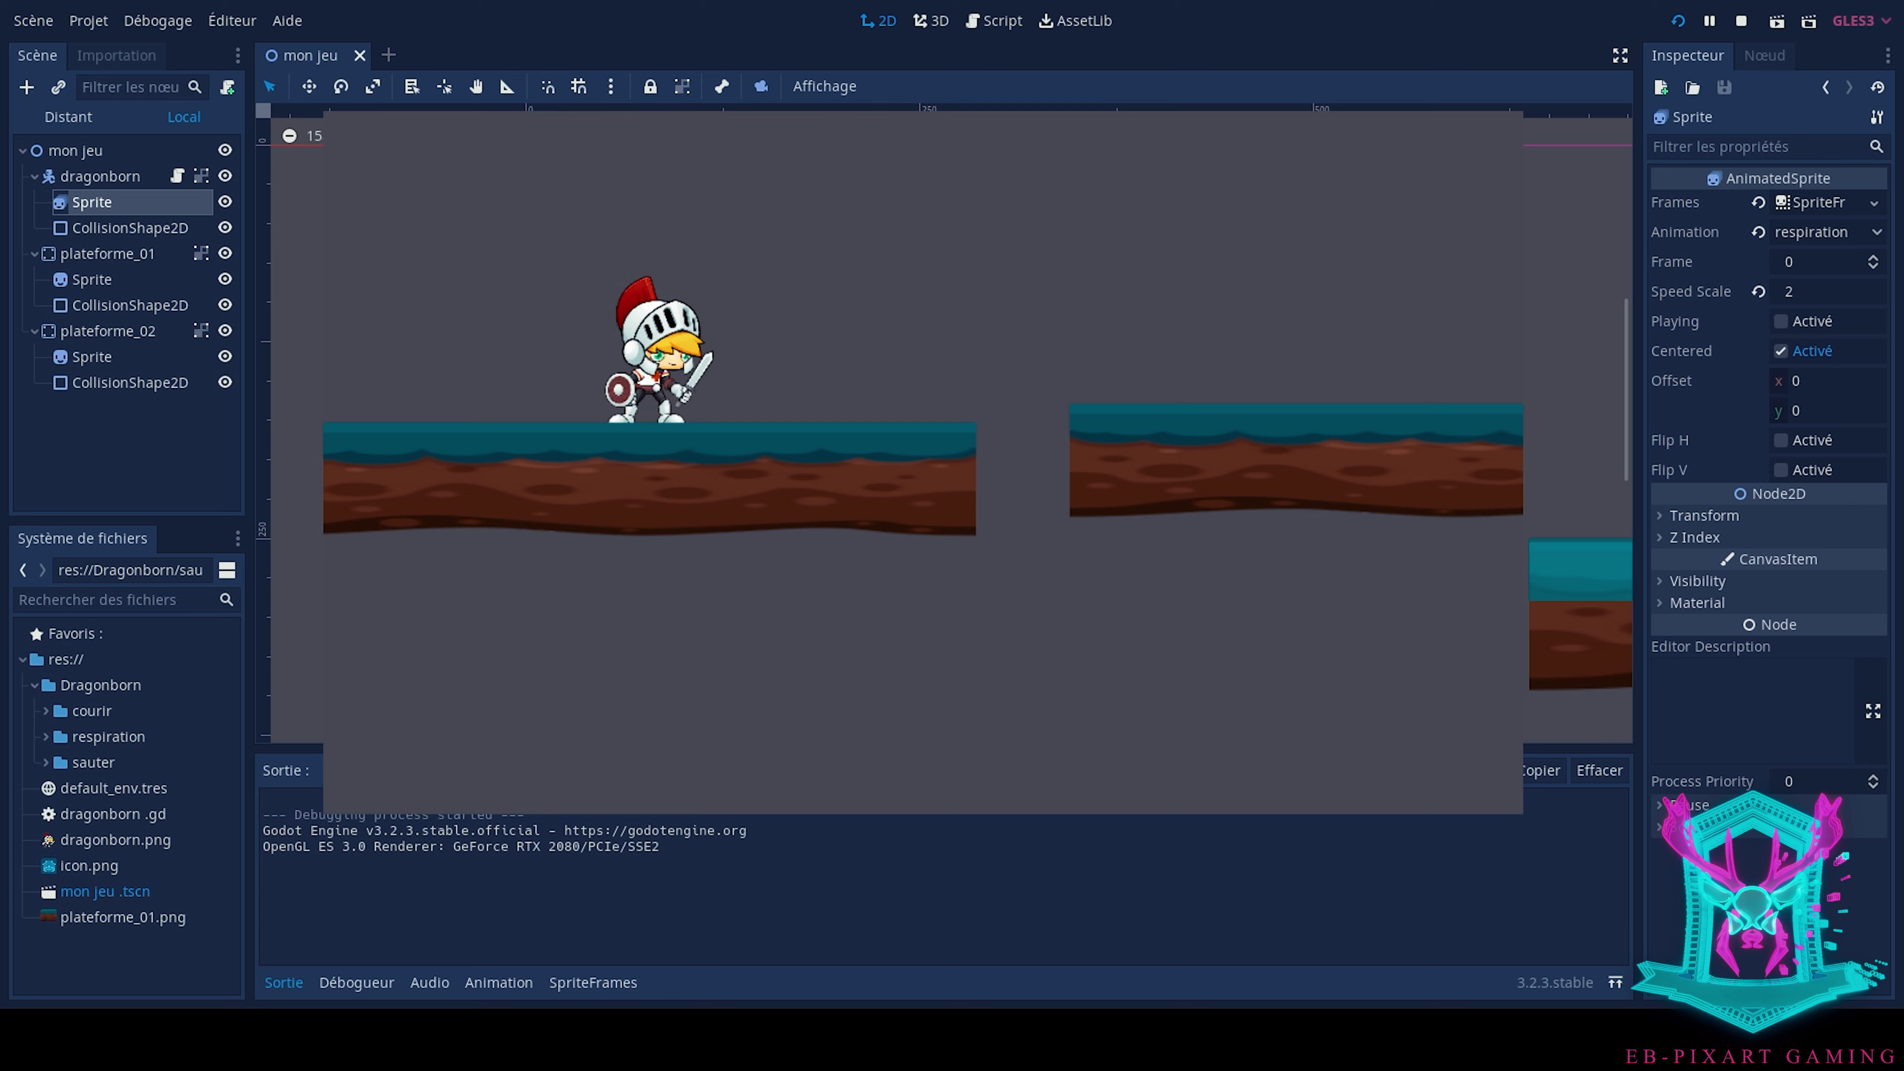
pyautogui.press('Right')
pyautogui.press('Left')
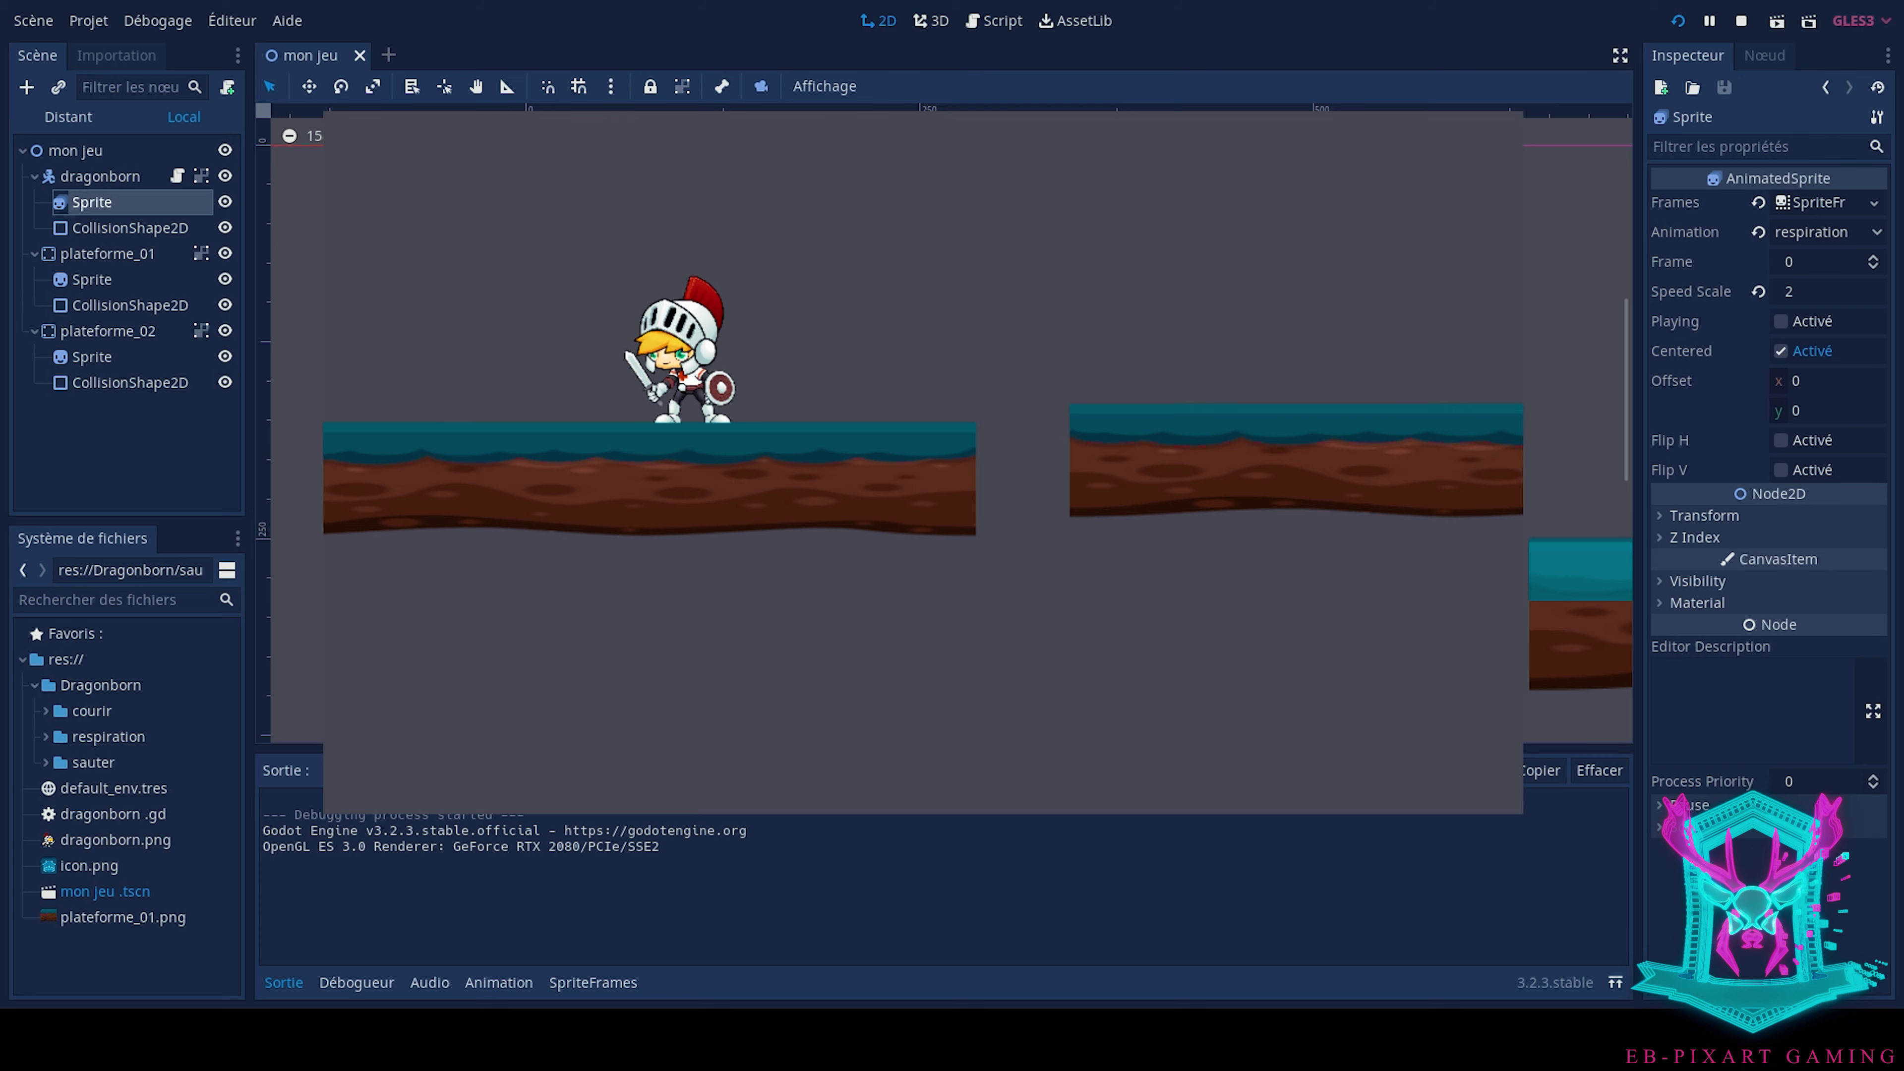
pyautogui.press('Right')
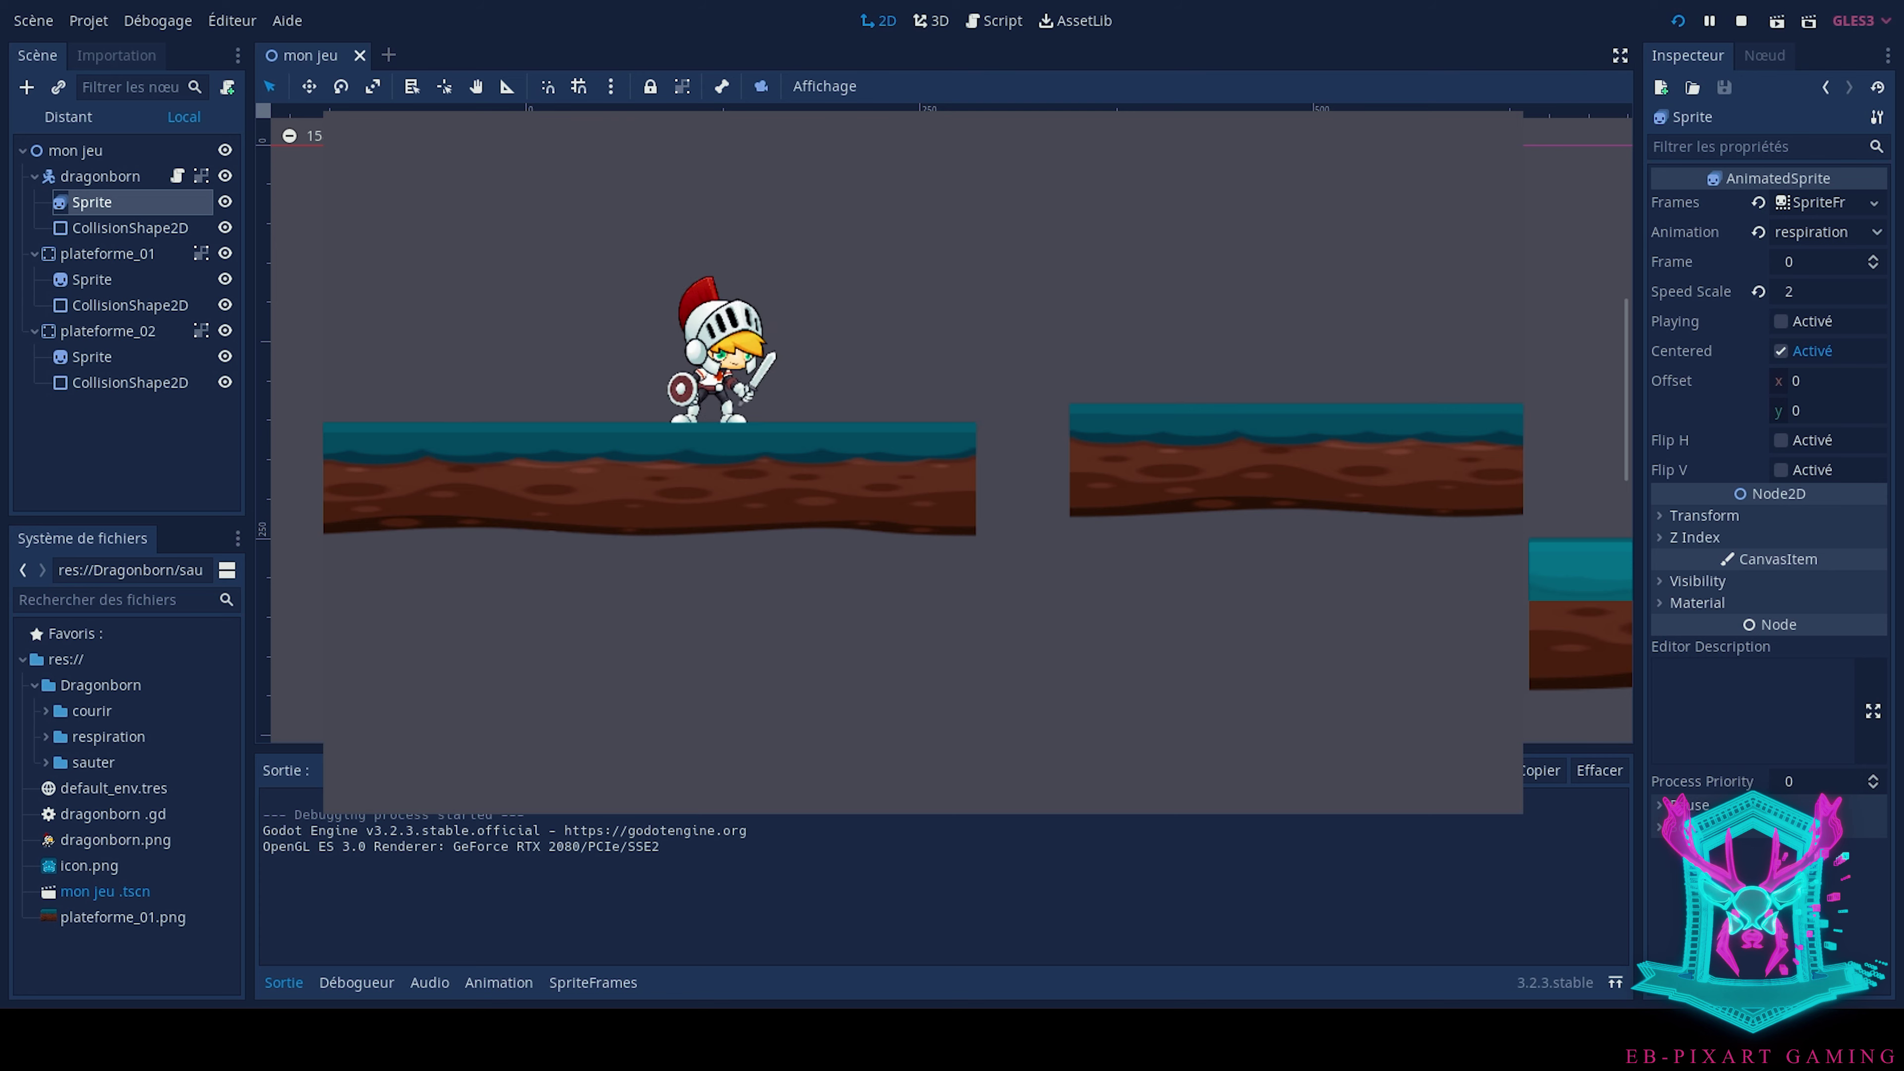